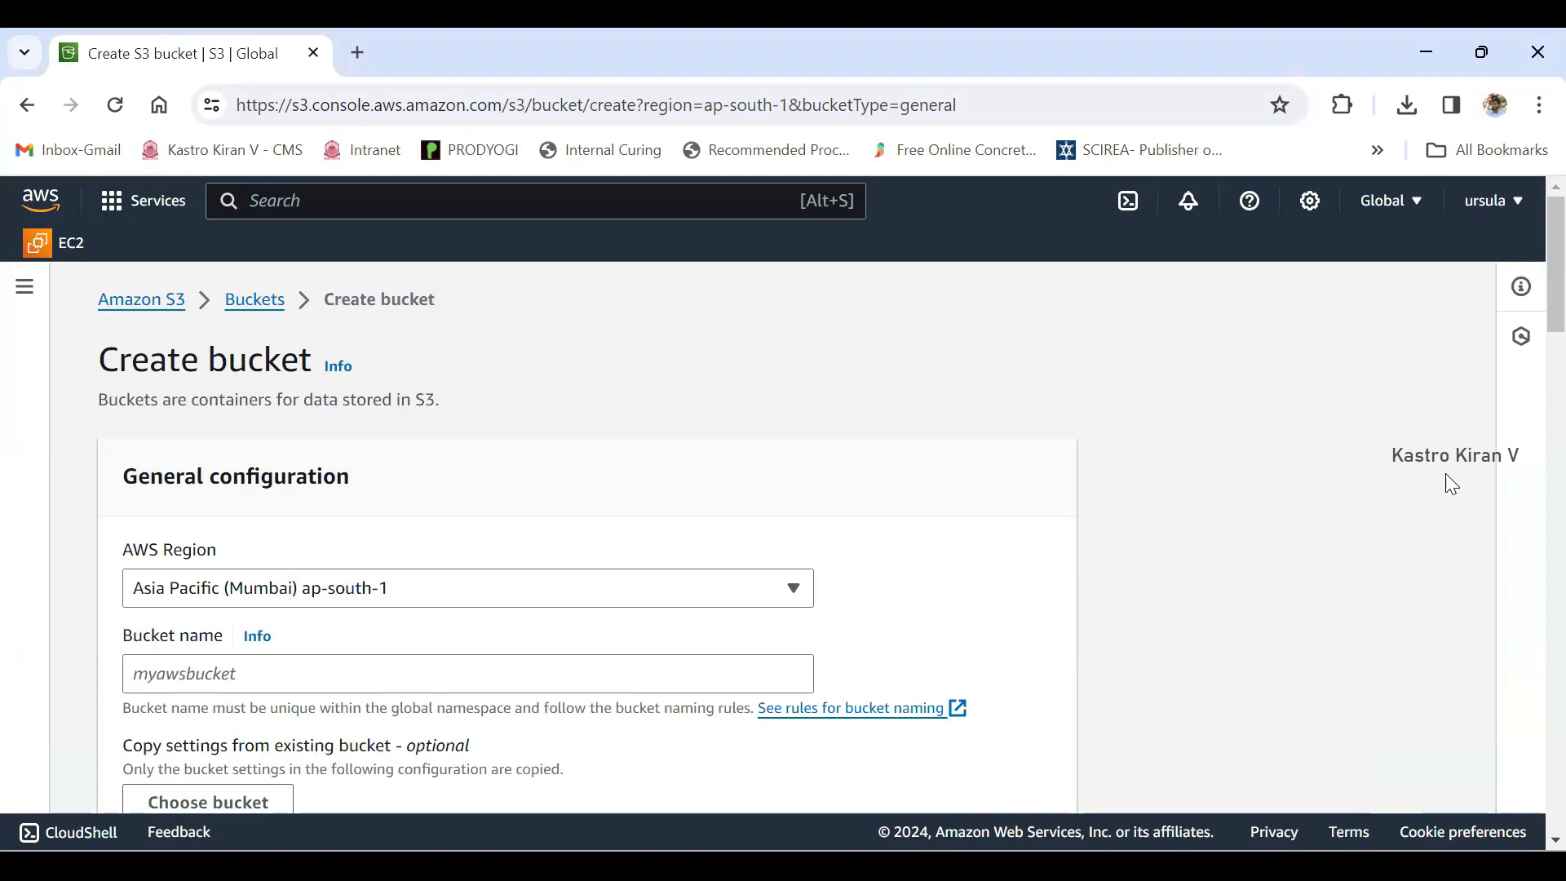
- Check the AWS Region options and name the new bucket security-bucket-kastro
scroll(1452, 485, down, 1)
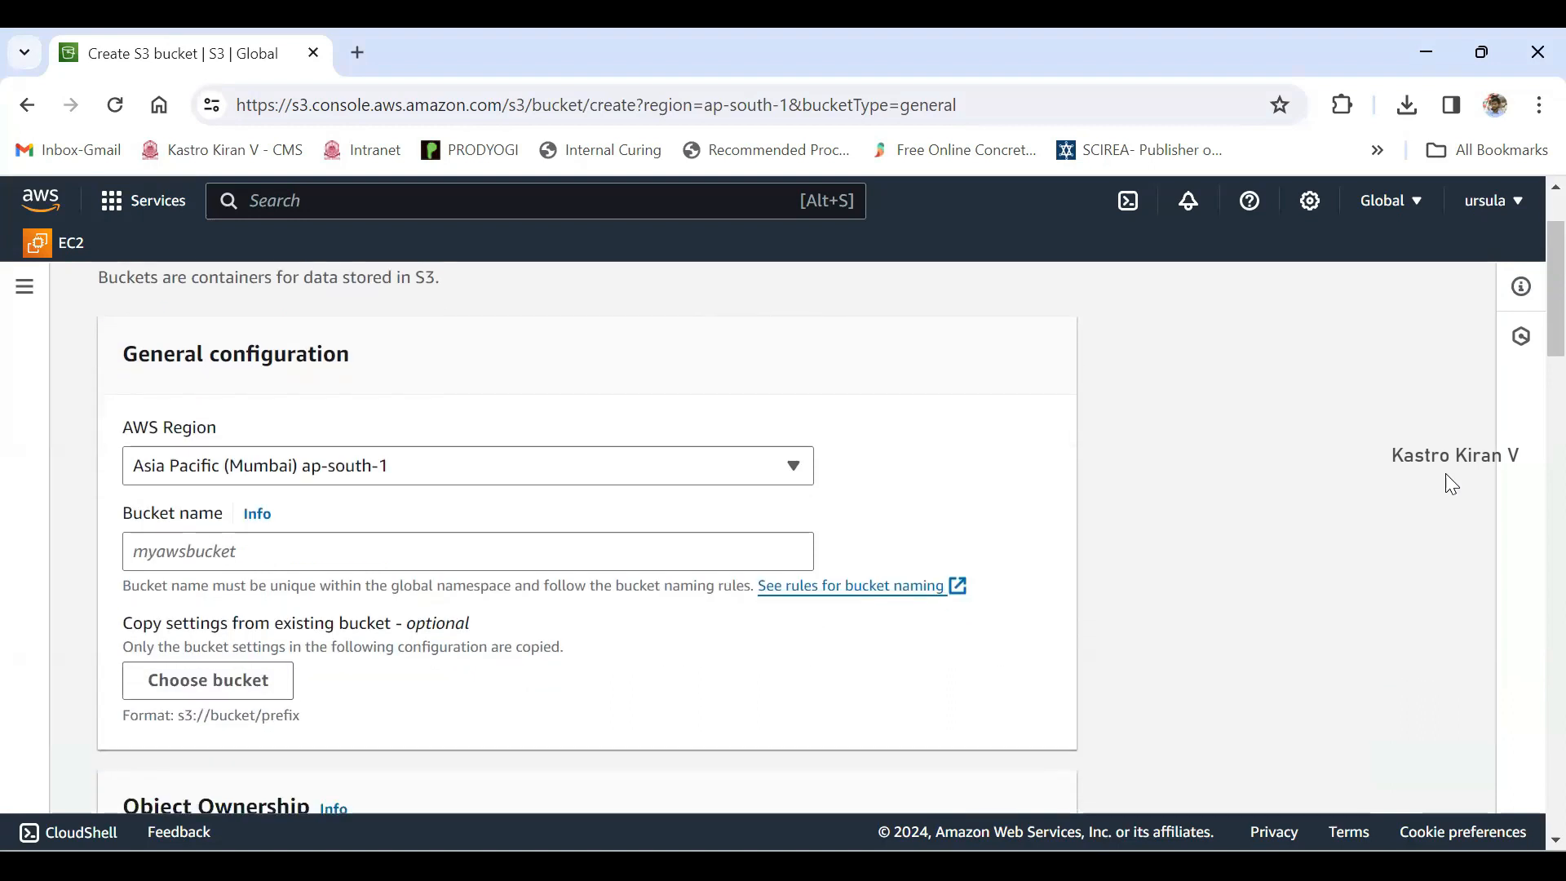
scroll(1452, 485, up, 1)
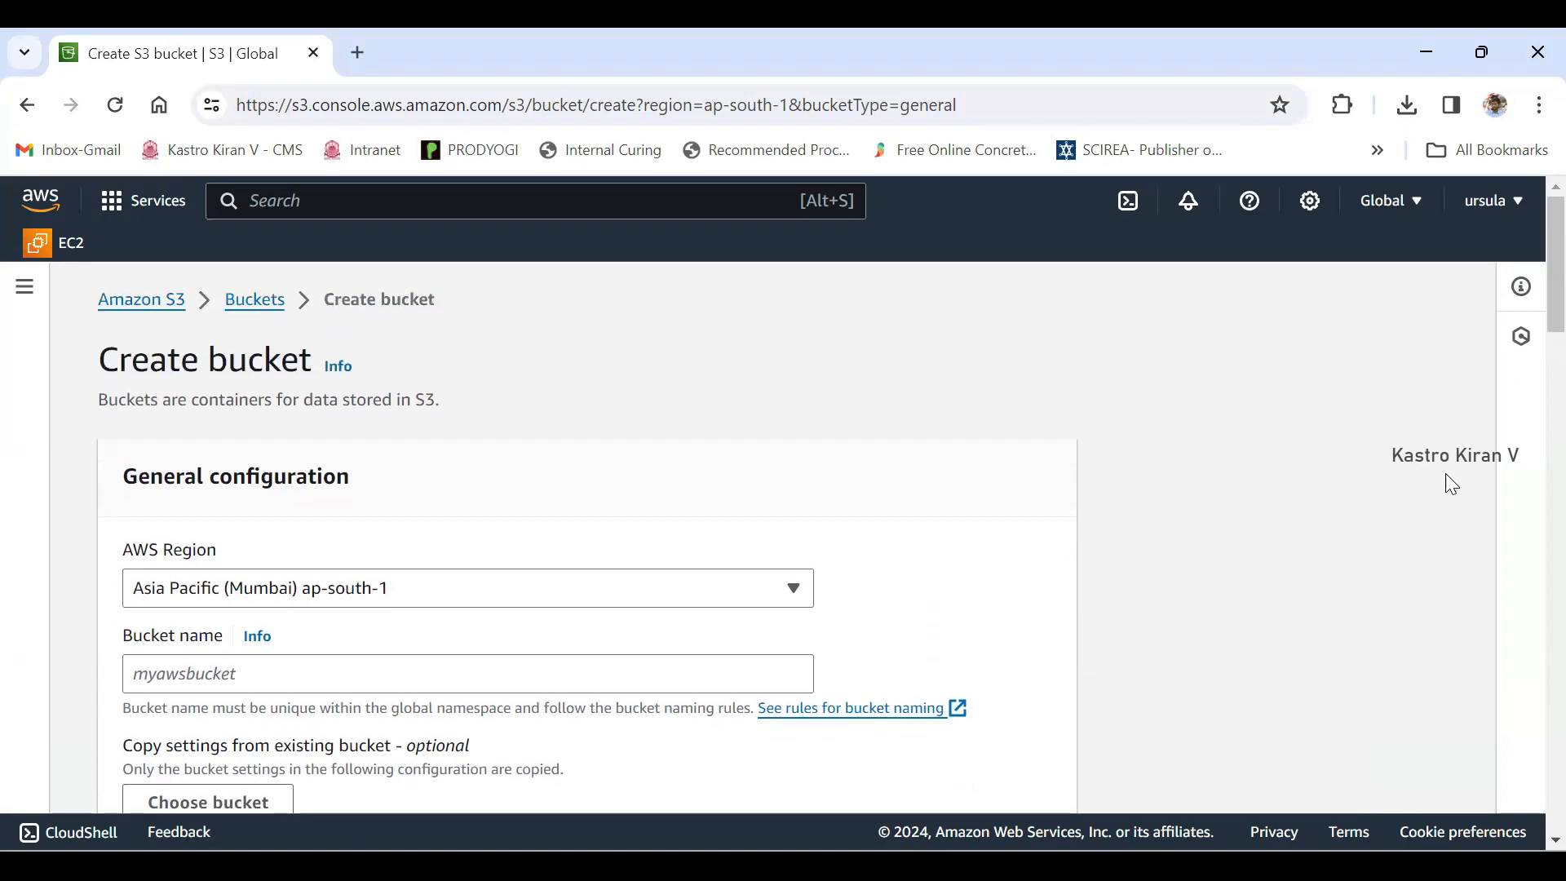
scroll(1452, 484, down, 1)
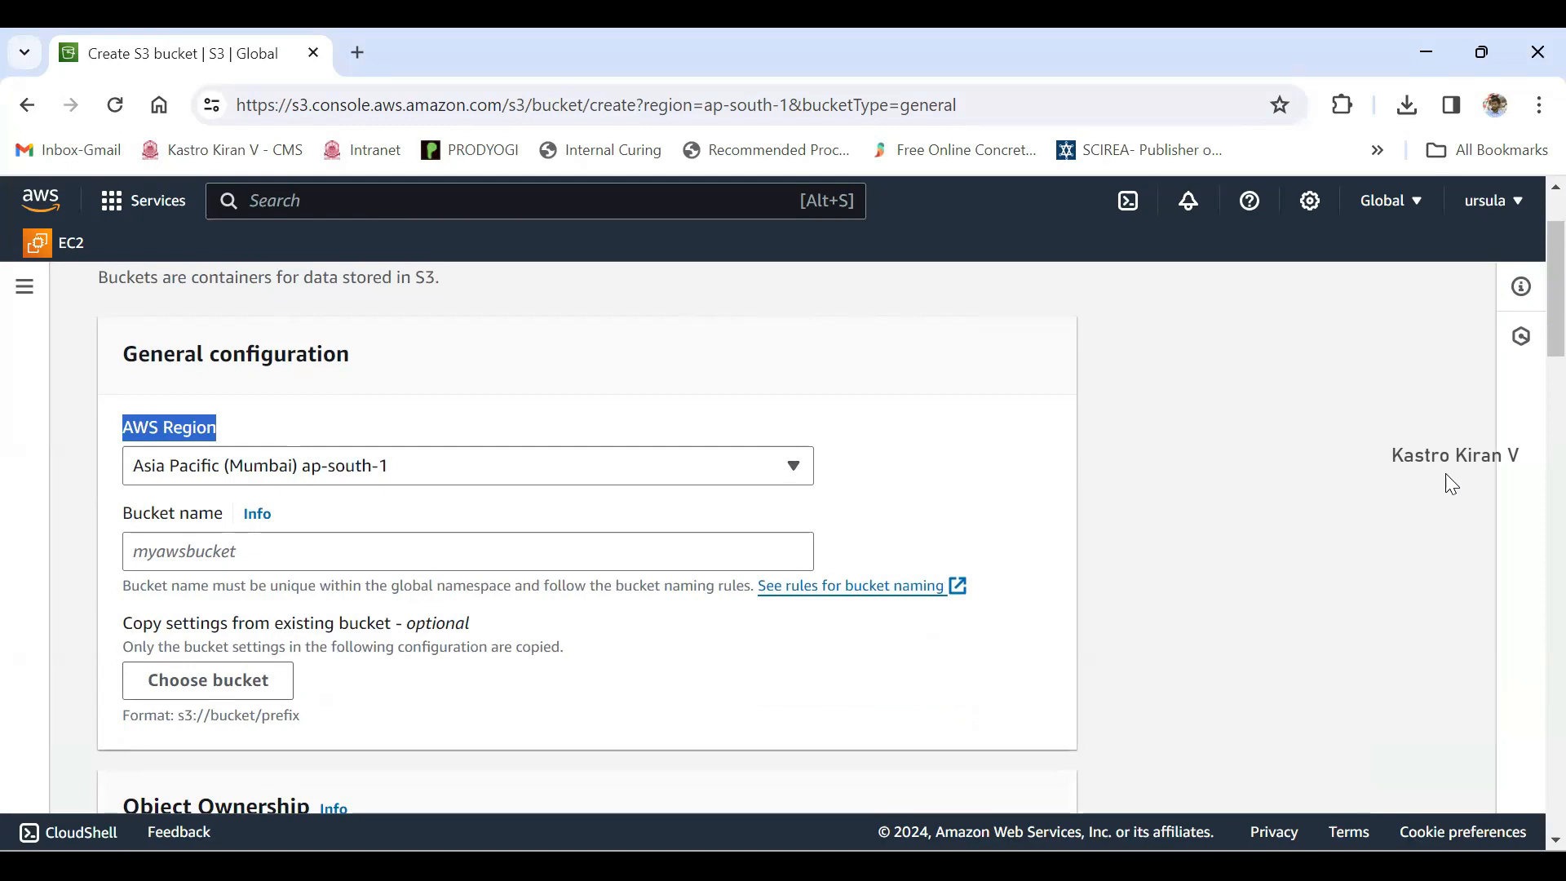
click(794, 466)
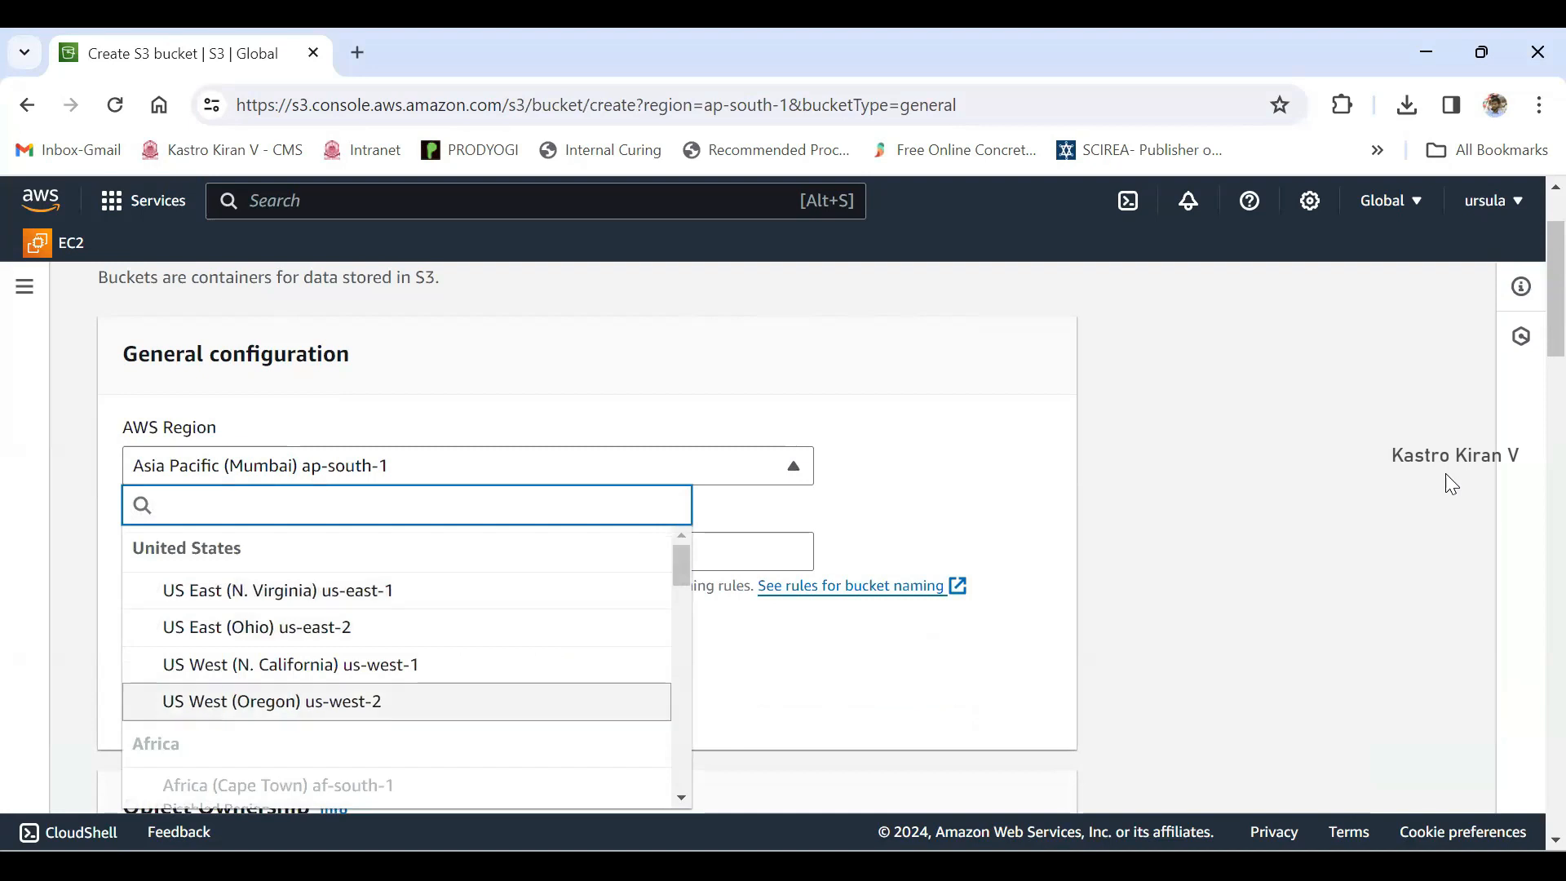
click(794, 465)
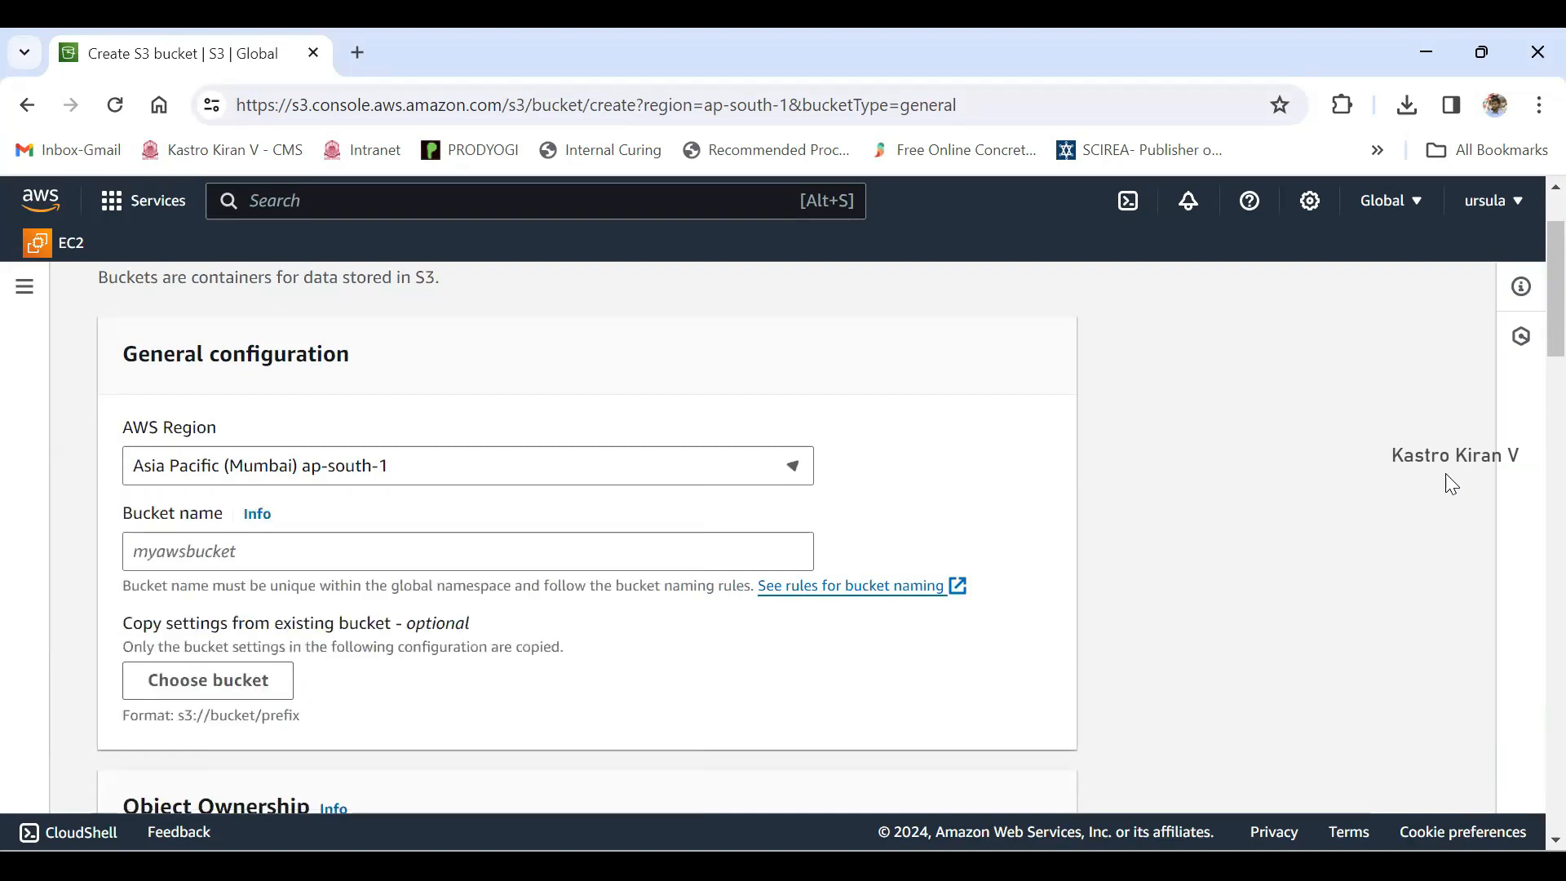
drag(123, 514, 214, 514)
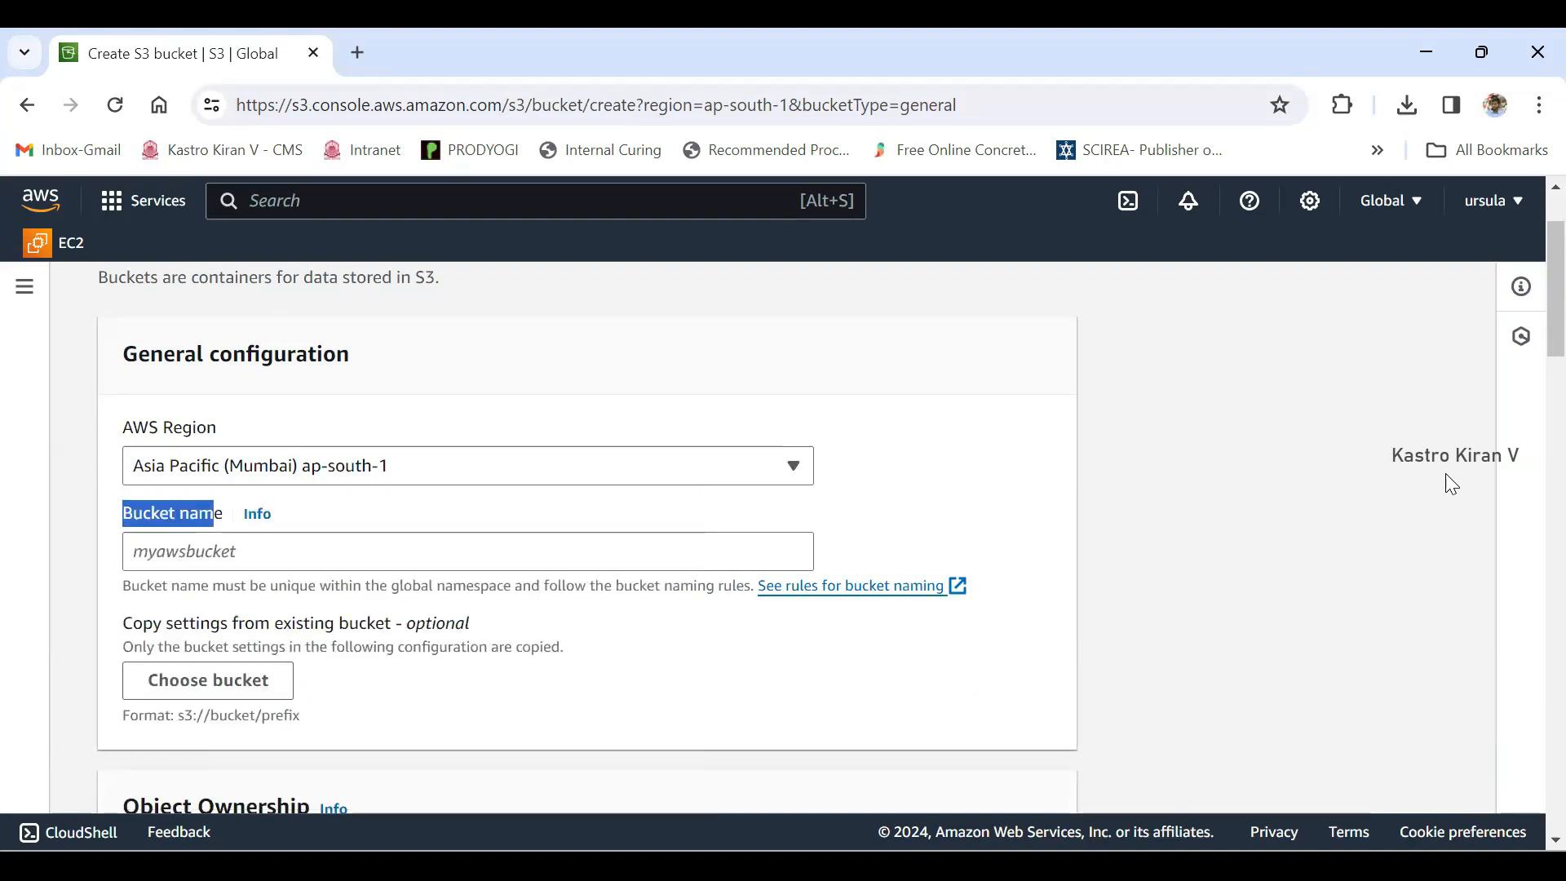
click(261, 551)
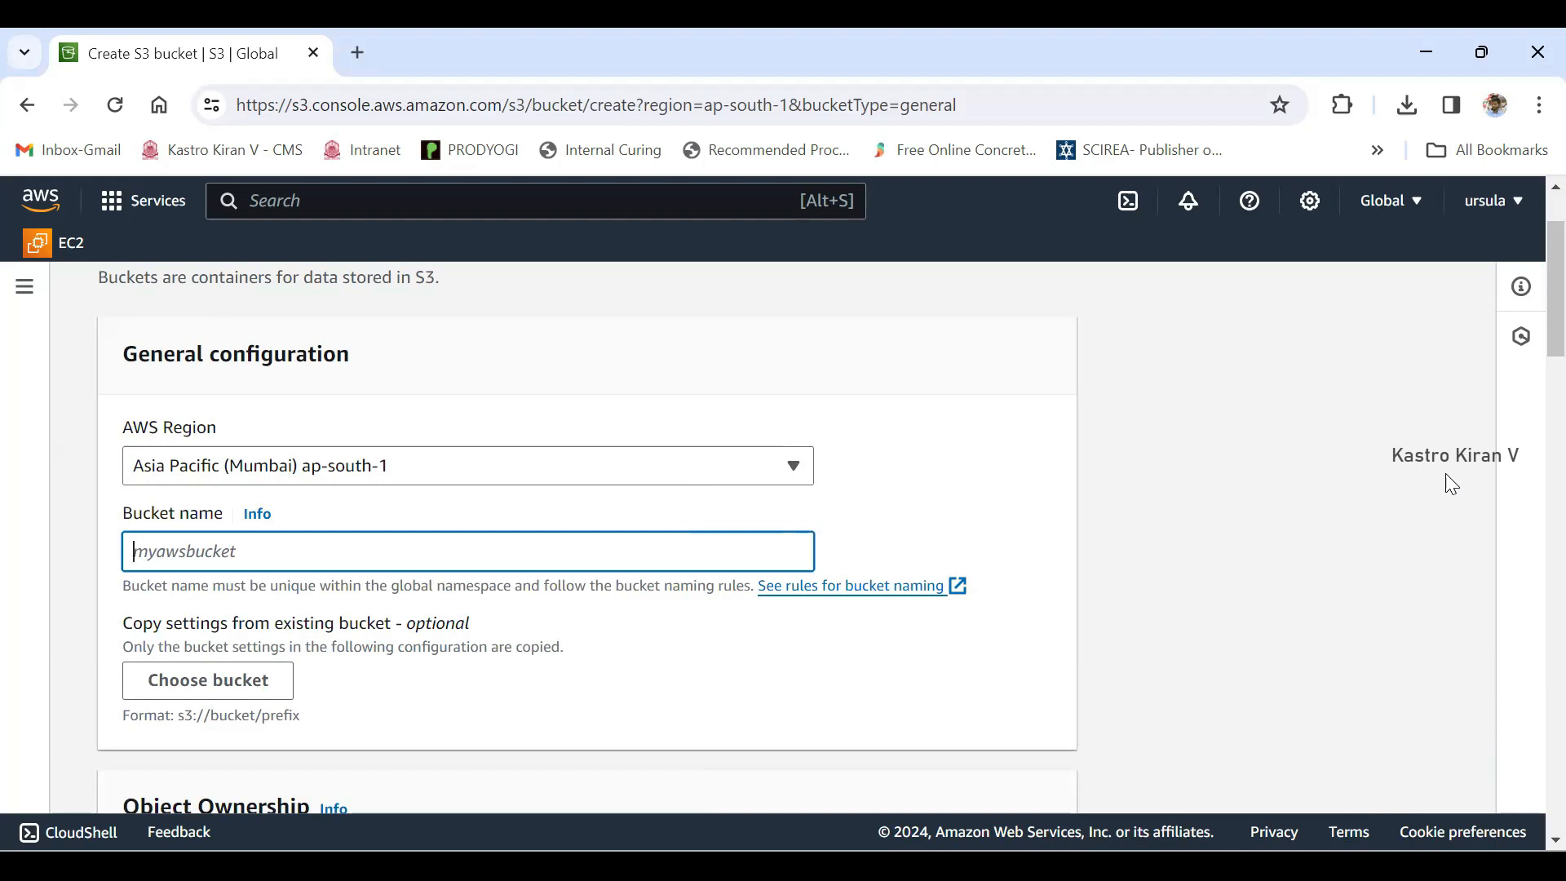
text(security-bucket)
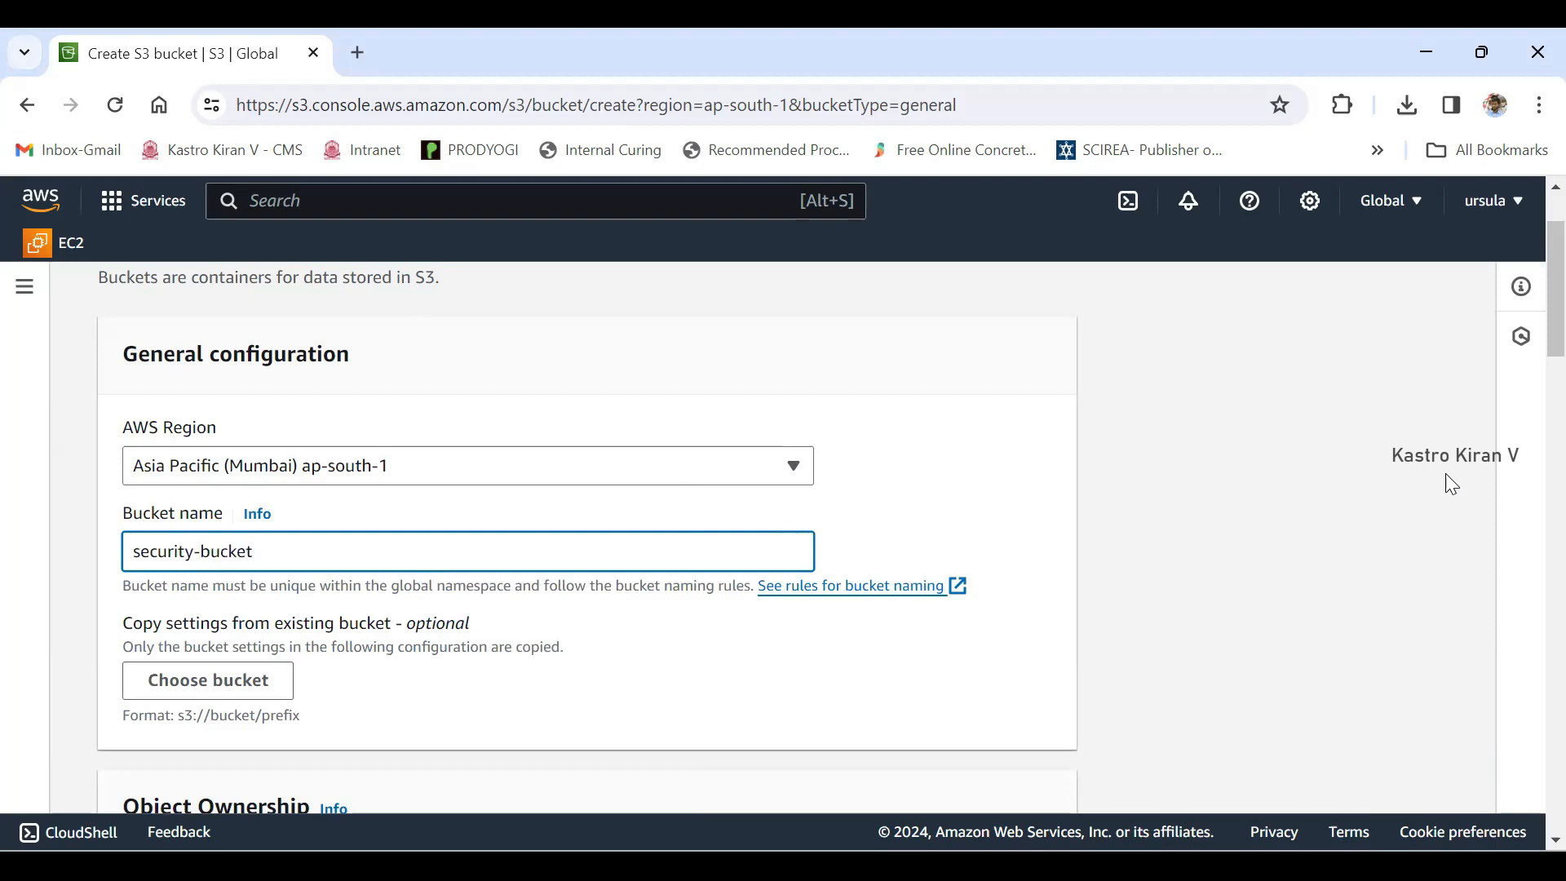
text(-0)
key(BackSpace)
text(kastro)
- Review the object ownership, public access, versioning, tags and default encryption settings for the new bucket
scroll(1452, 485, down, 4)
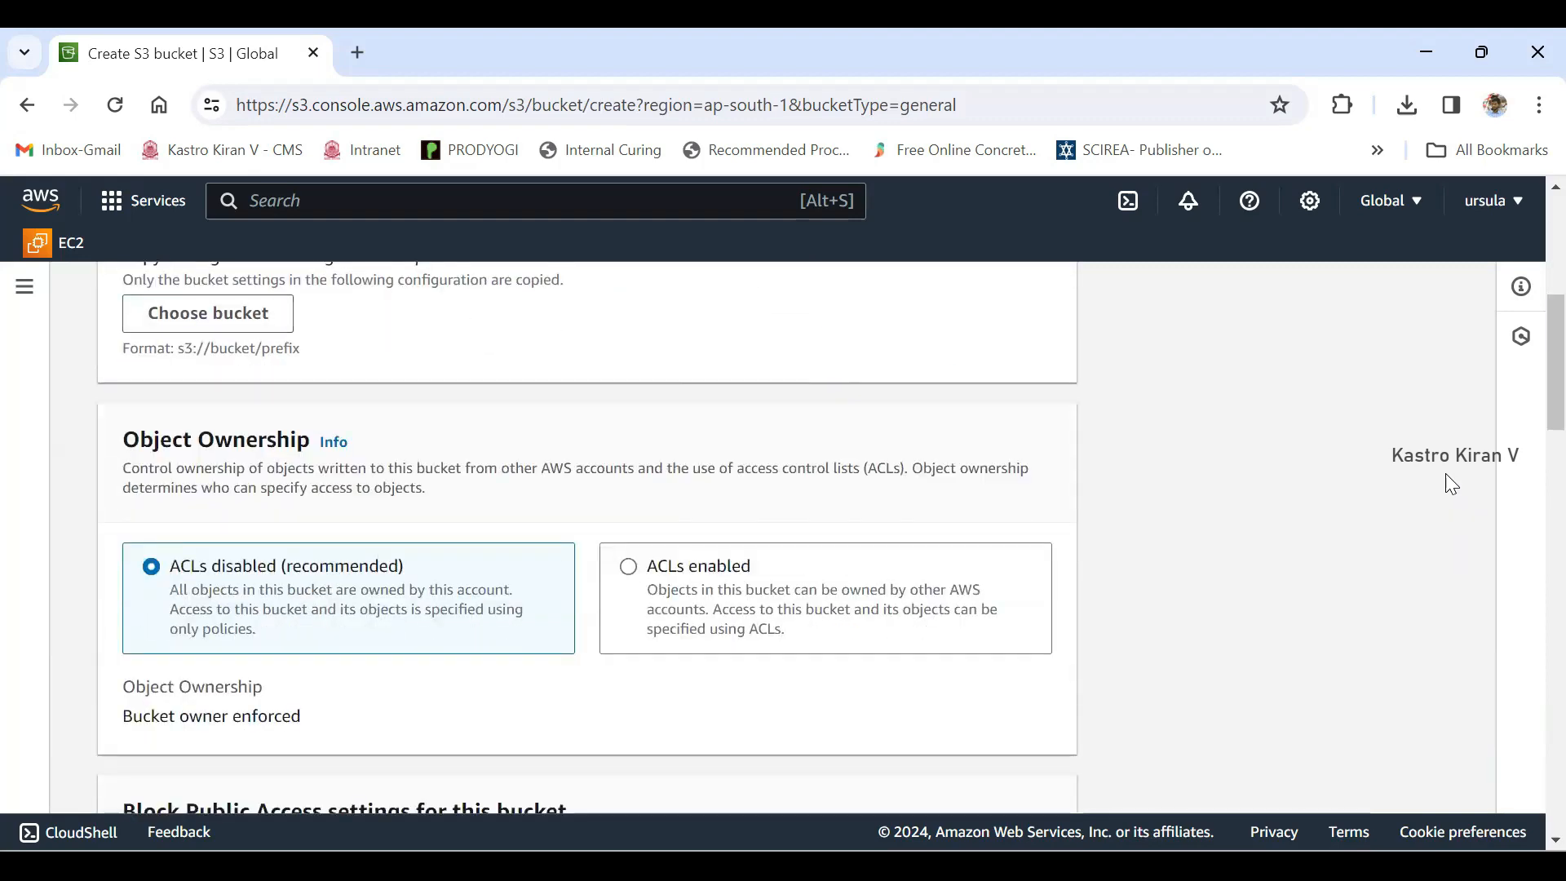
drag(169, 566, 276, 566)
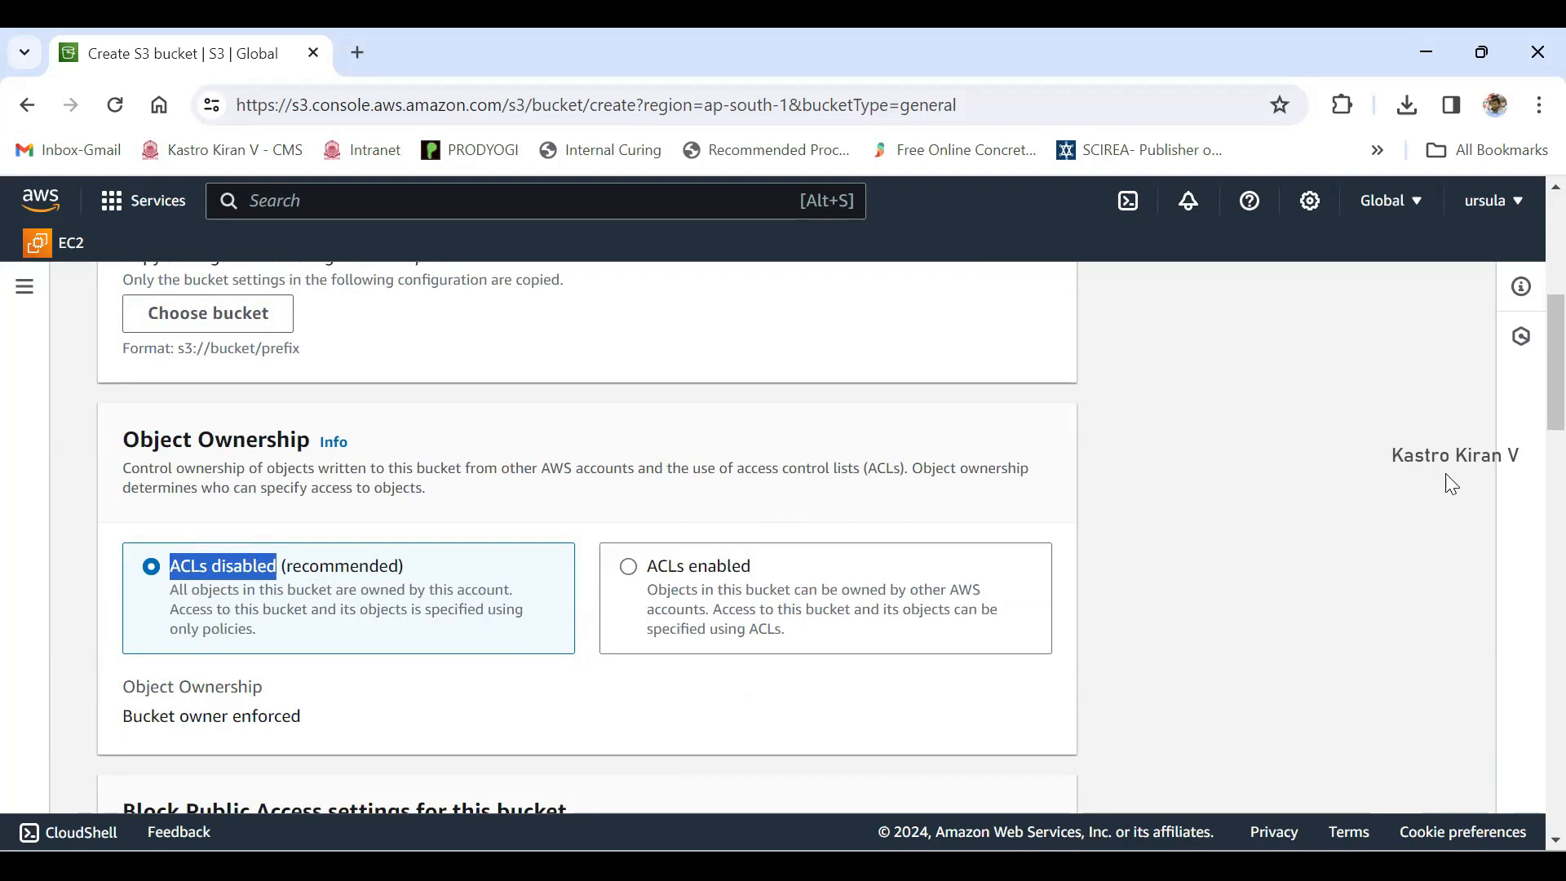
scroll(1452, 483, down, 3)
scroll(1452, 483, down, 2)
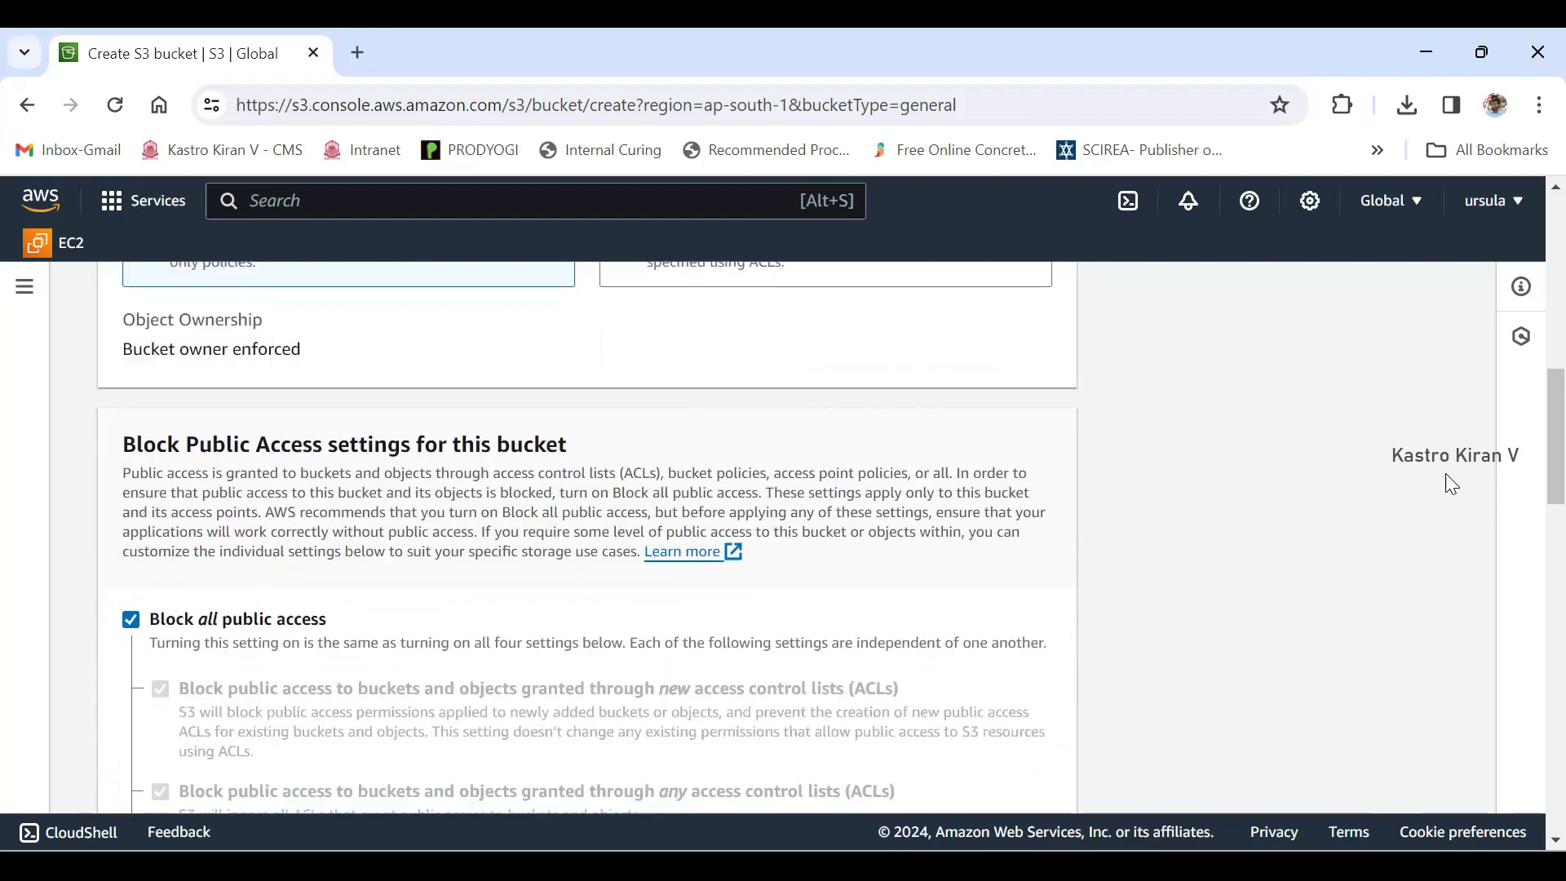
scroll(1452, 483, down, 8)
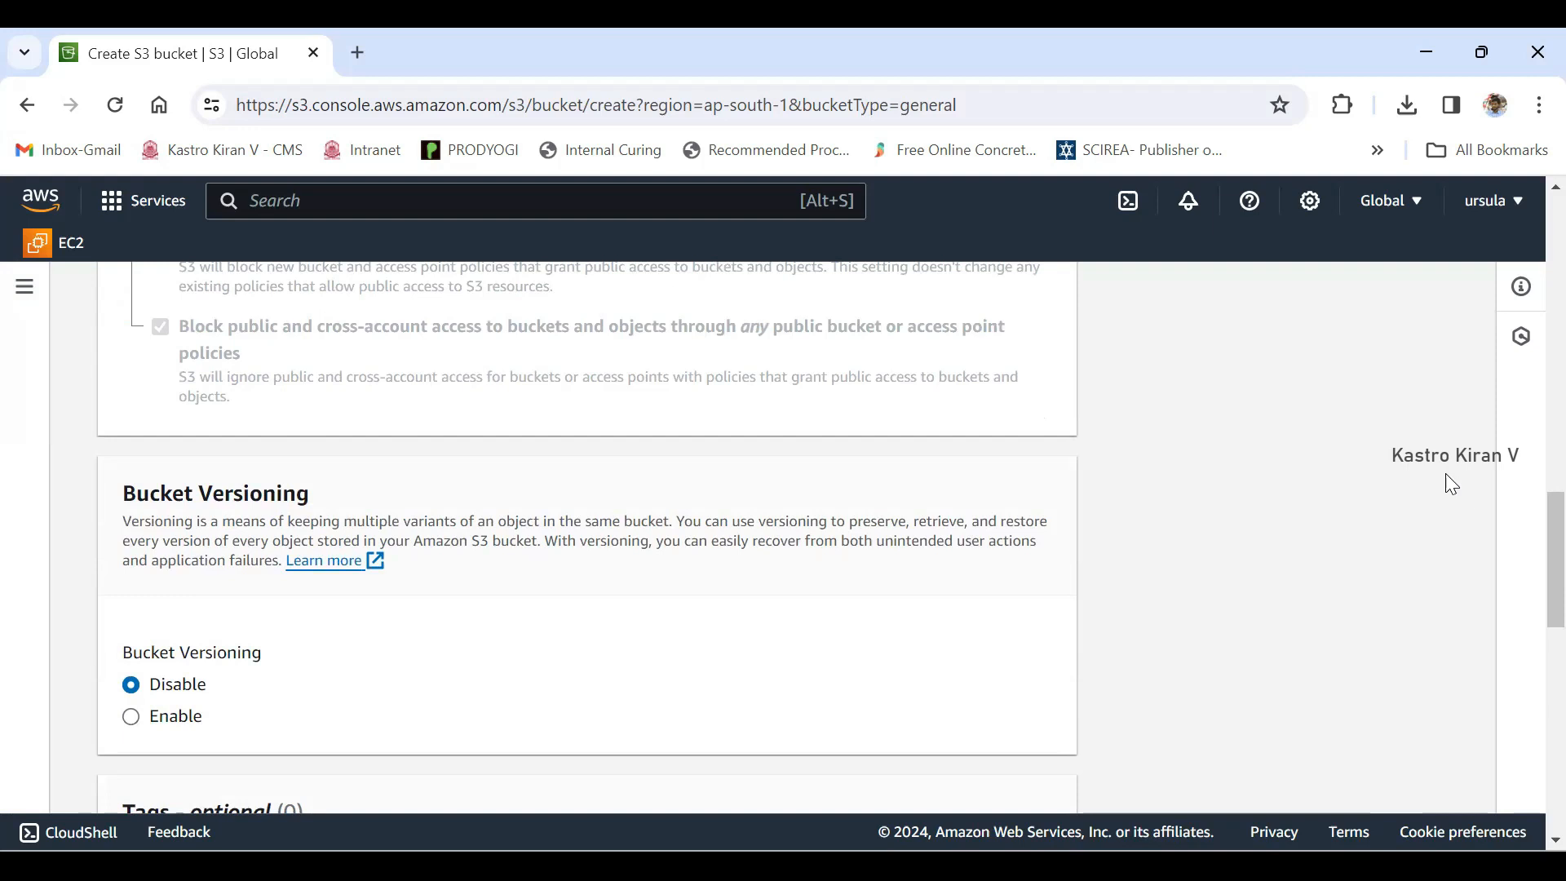
drag(199, 494, 309, 493)
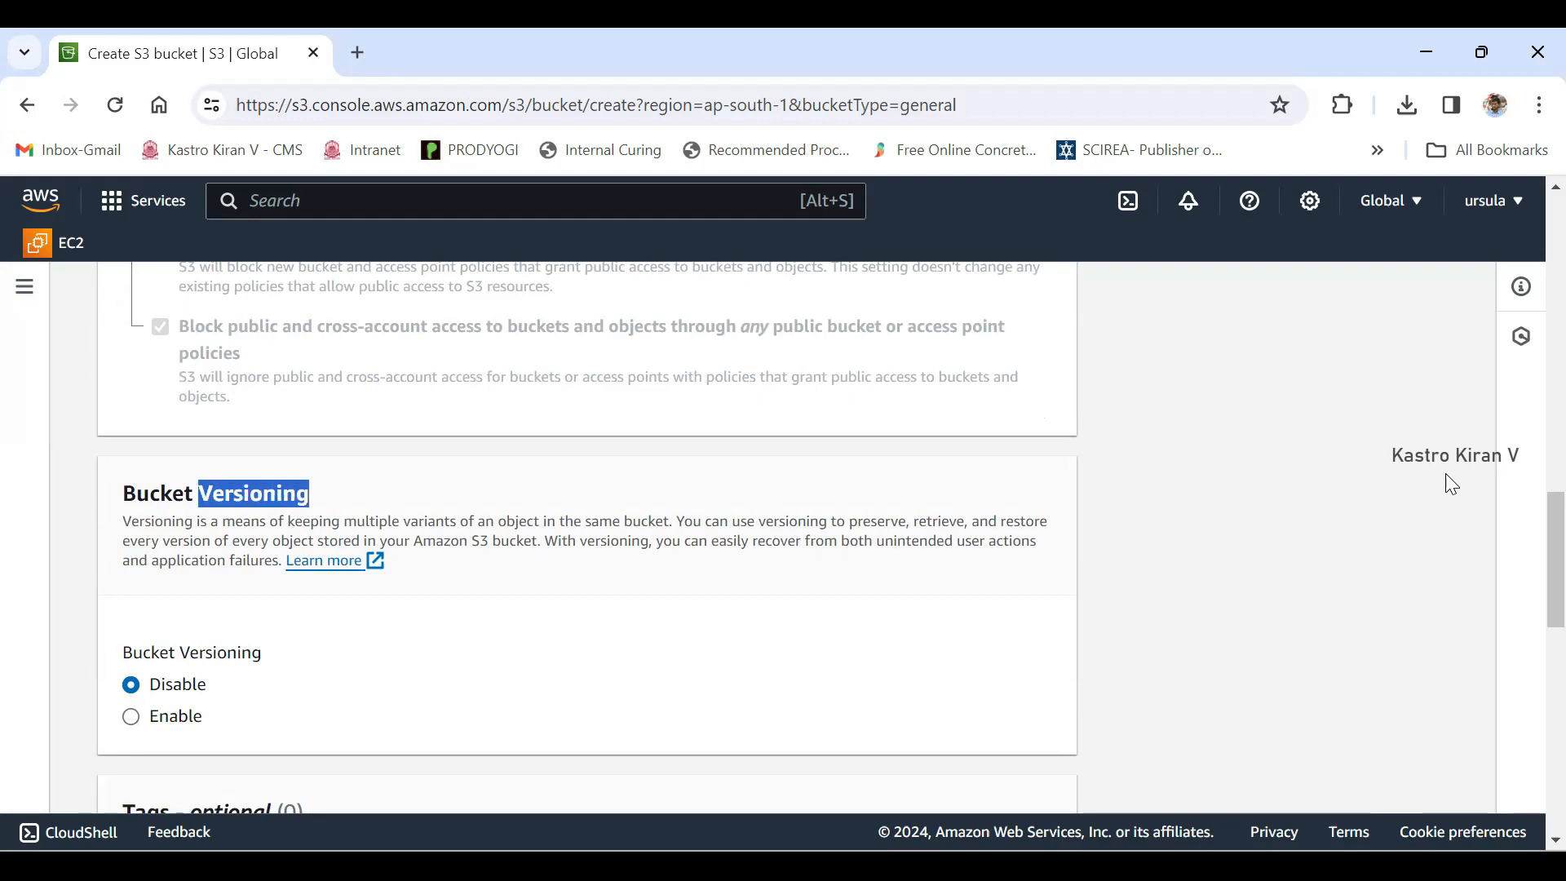
scroll(1451, 484, down, 7)
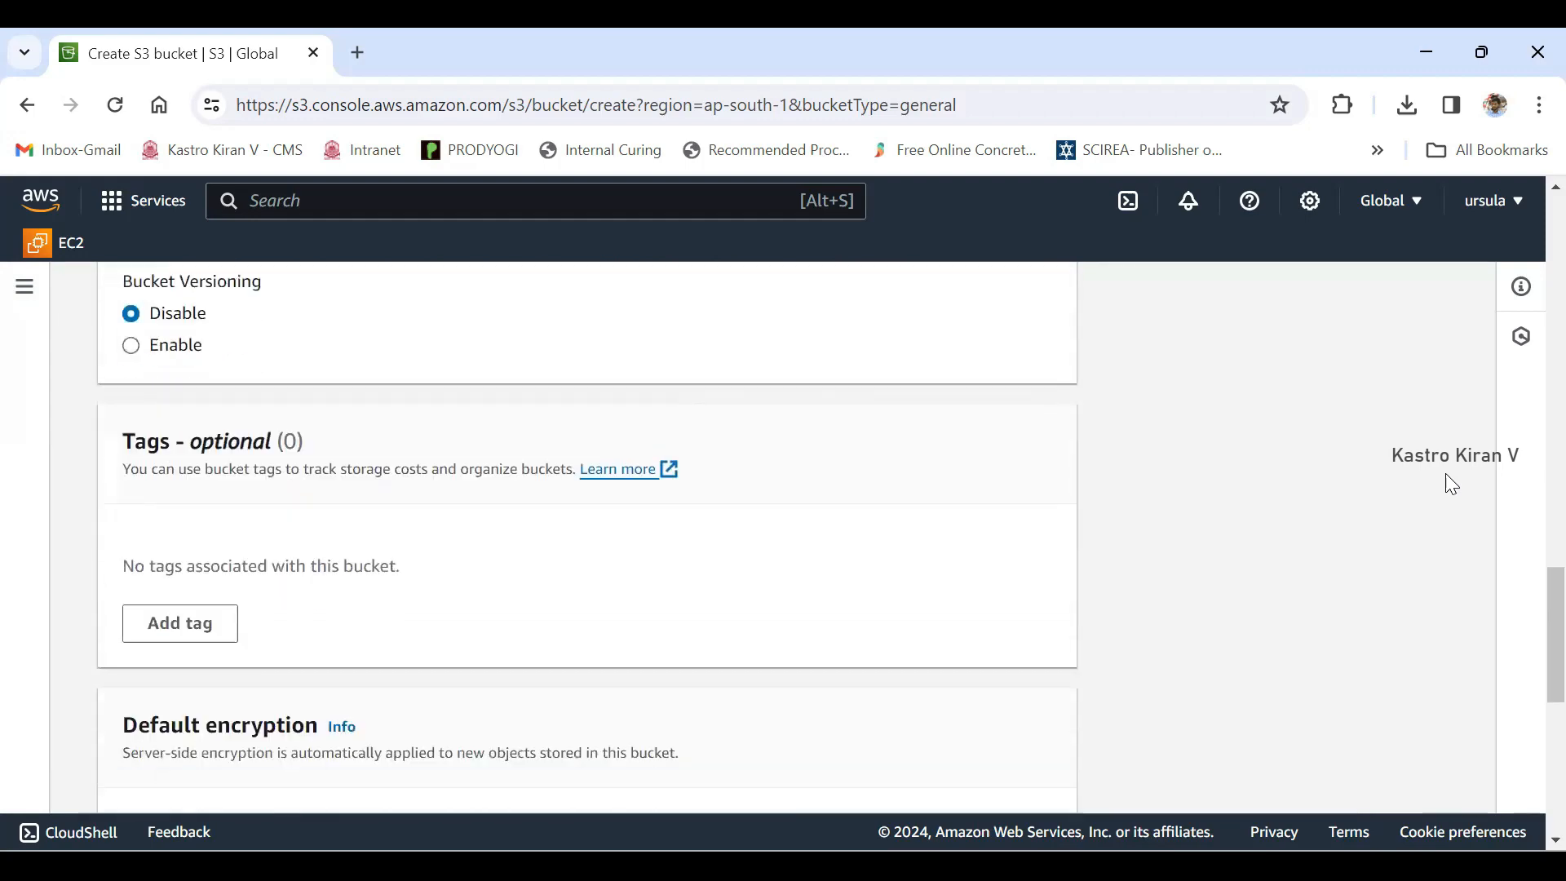
scroll(1451, 484, down, 5)
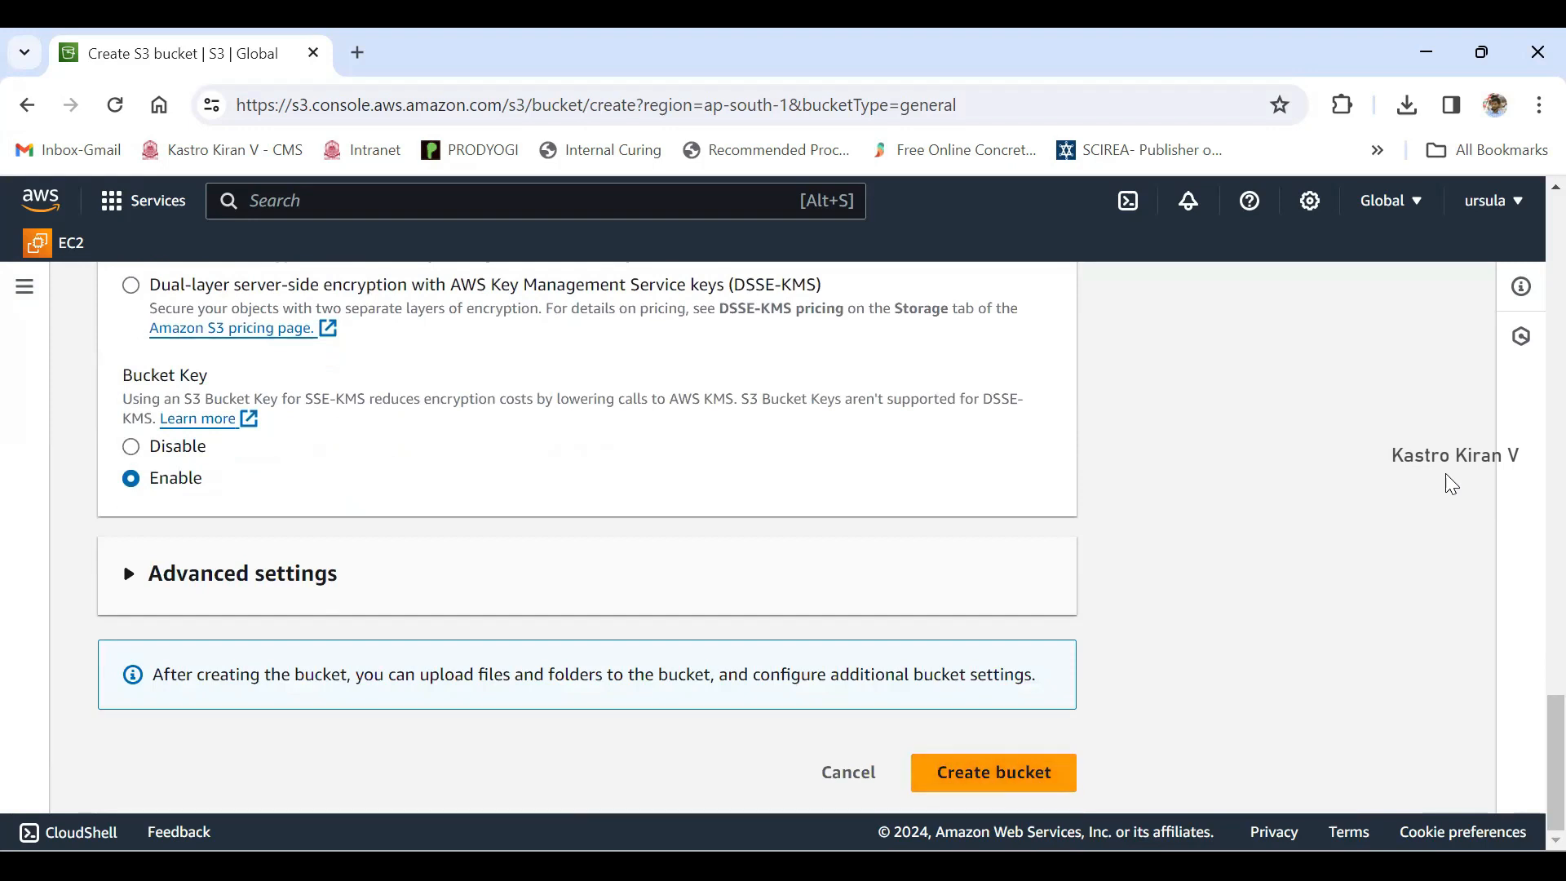
scroll(1451, 485, up, 5)
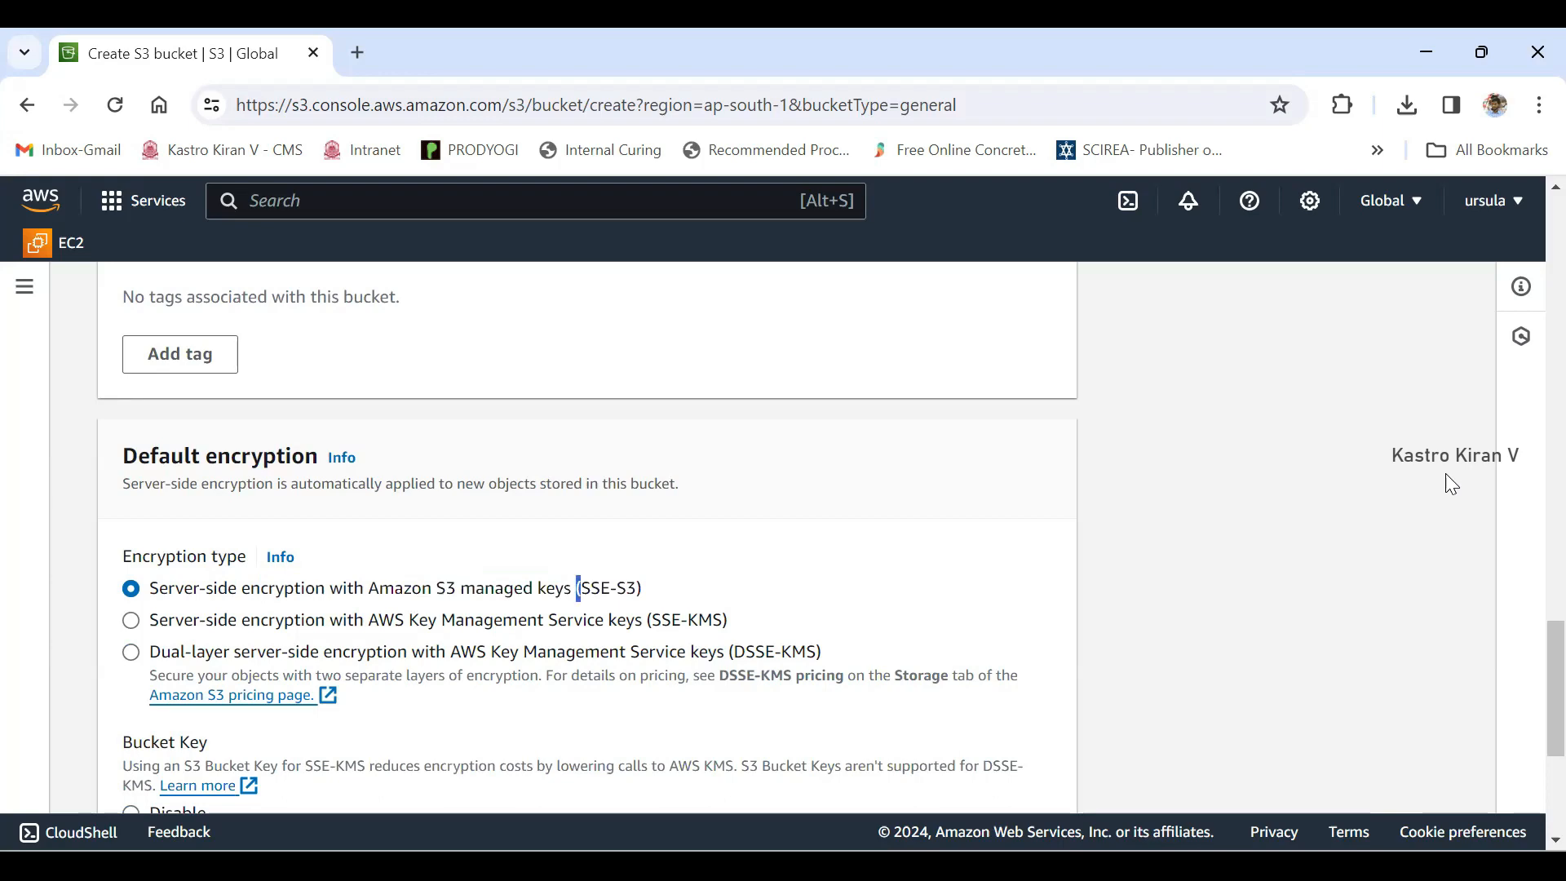
- Create the bucket with the remaining settings at their defaults and dismiss the notification
scroll(1452, 484, down, 4)
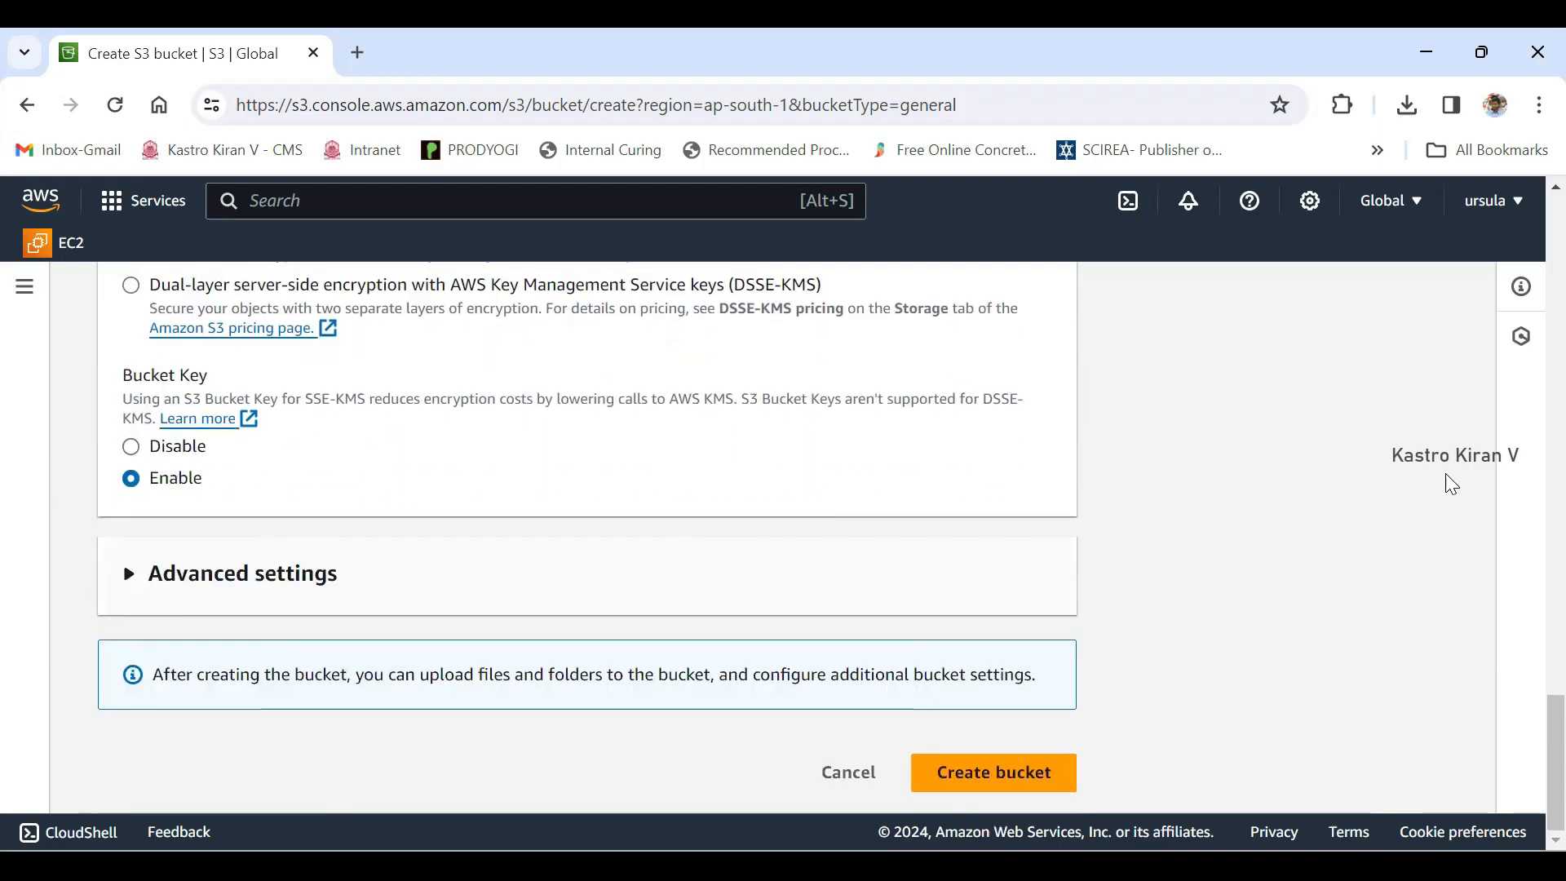
click(993, 772)
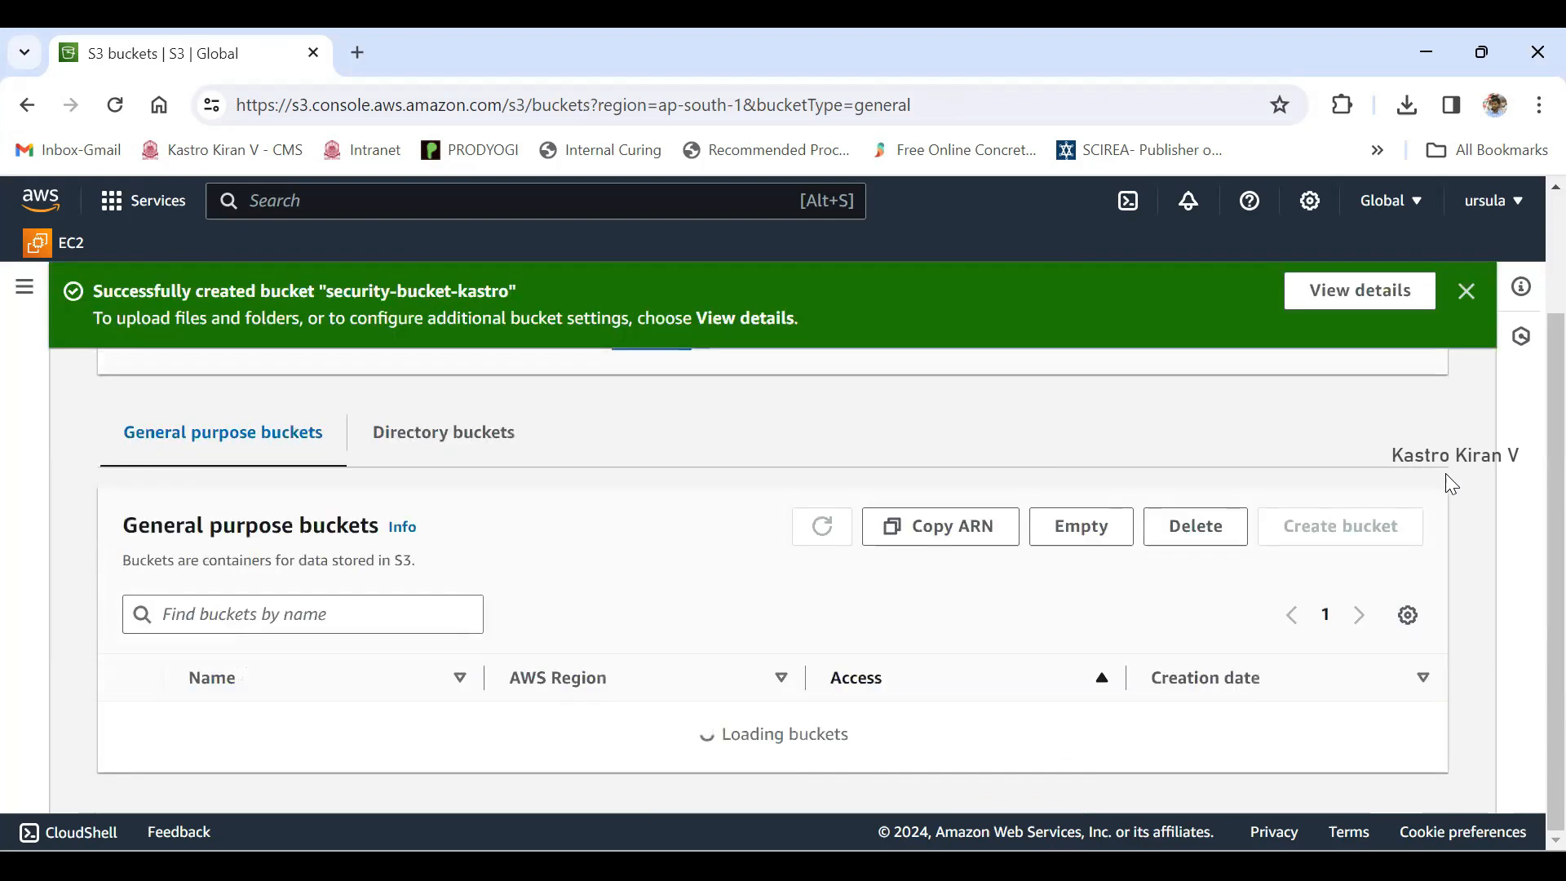
click(1468, 292)
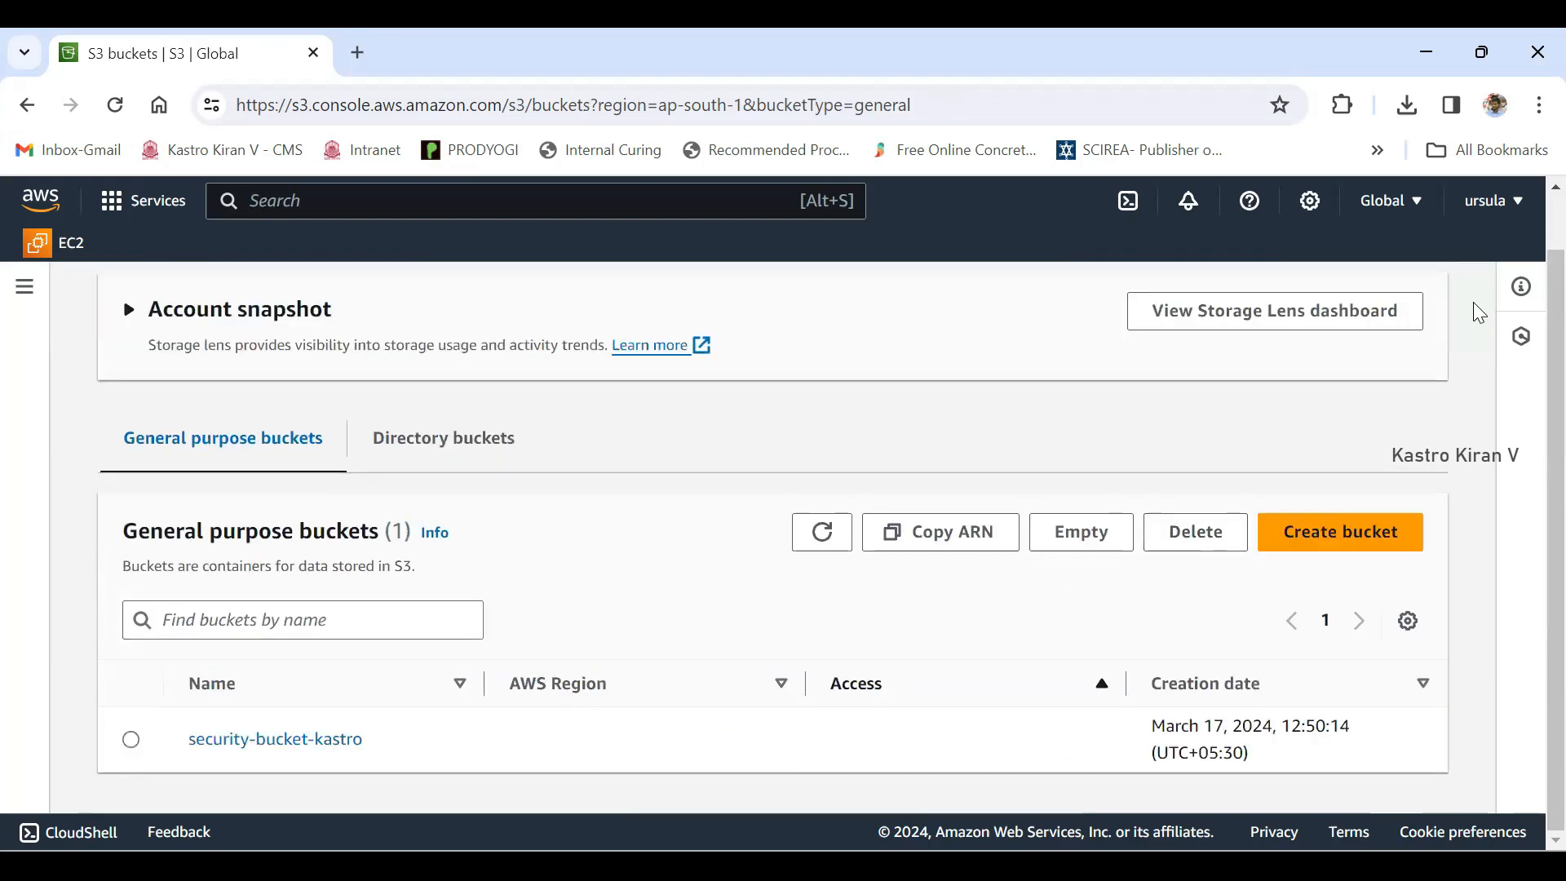
- Check the name, region and access status of security-bucket-kastro in the bucket list, and open its objects
drag(365, 740, 187, 740)
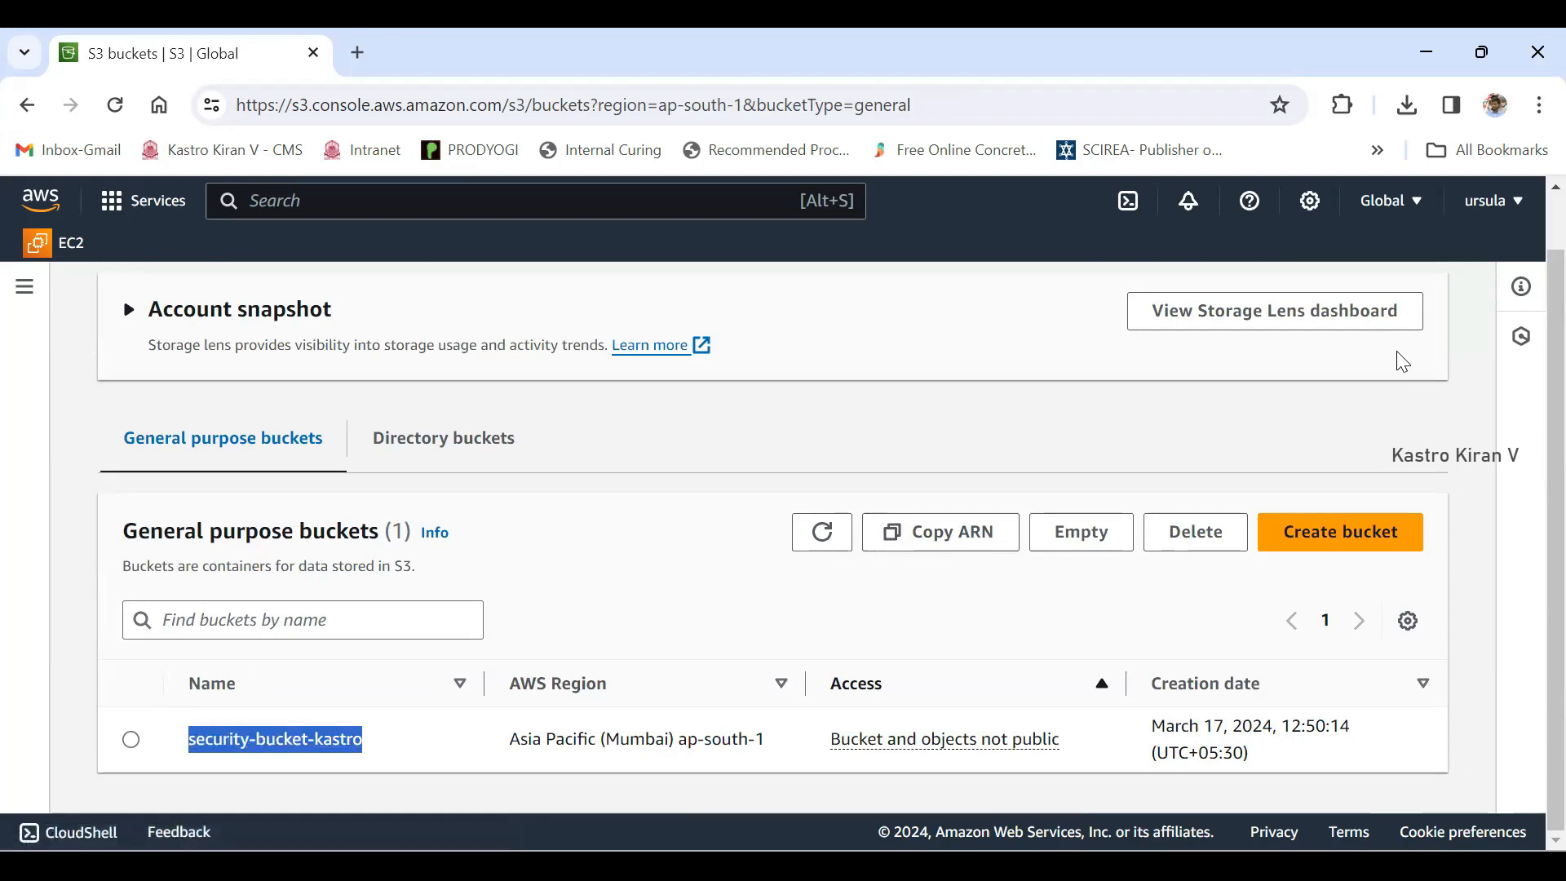
drag(600, 740, 670, 739)
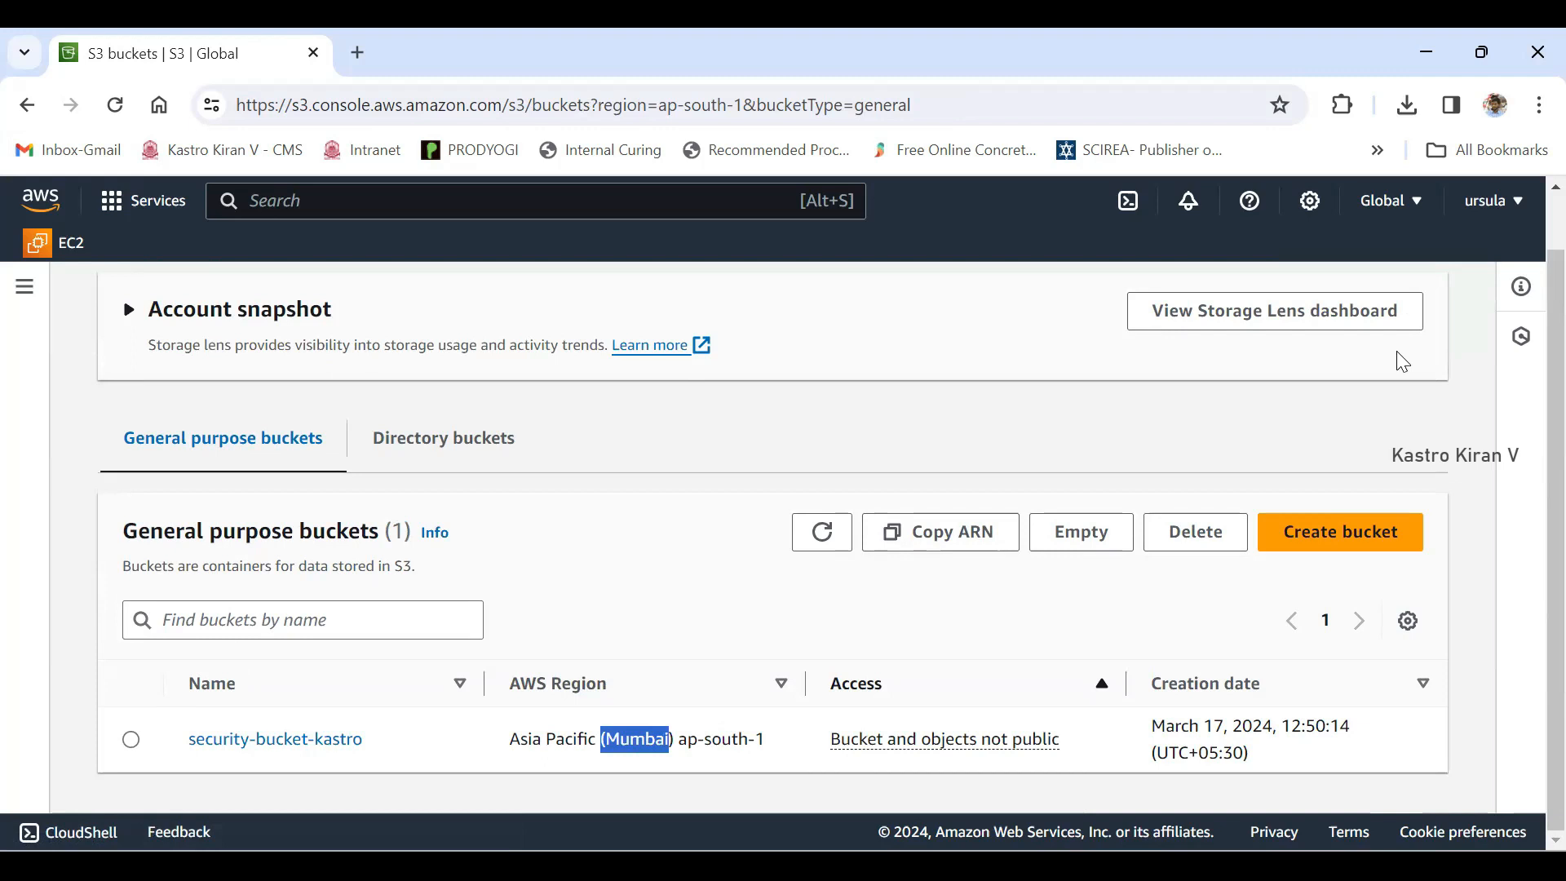
drag(830, 740, 1059, 740)
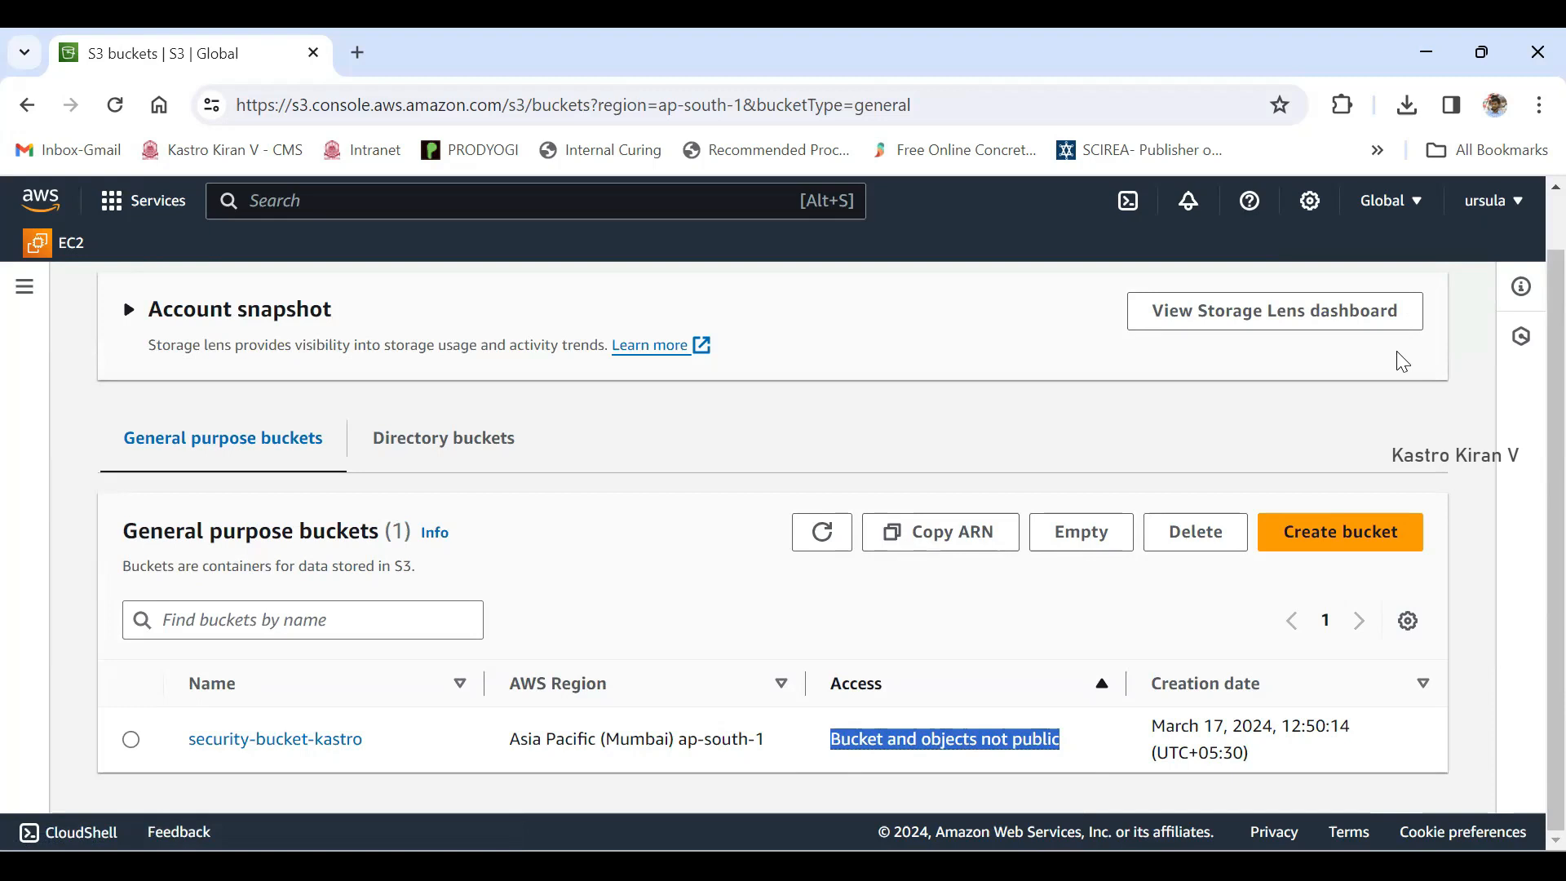
click(830, 740)
drag(830, 740, 1060, 739)
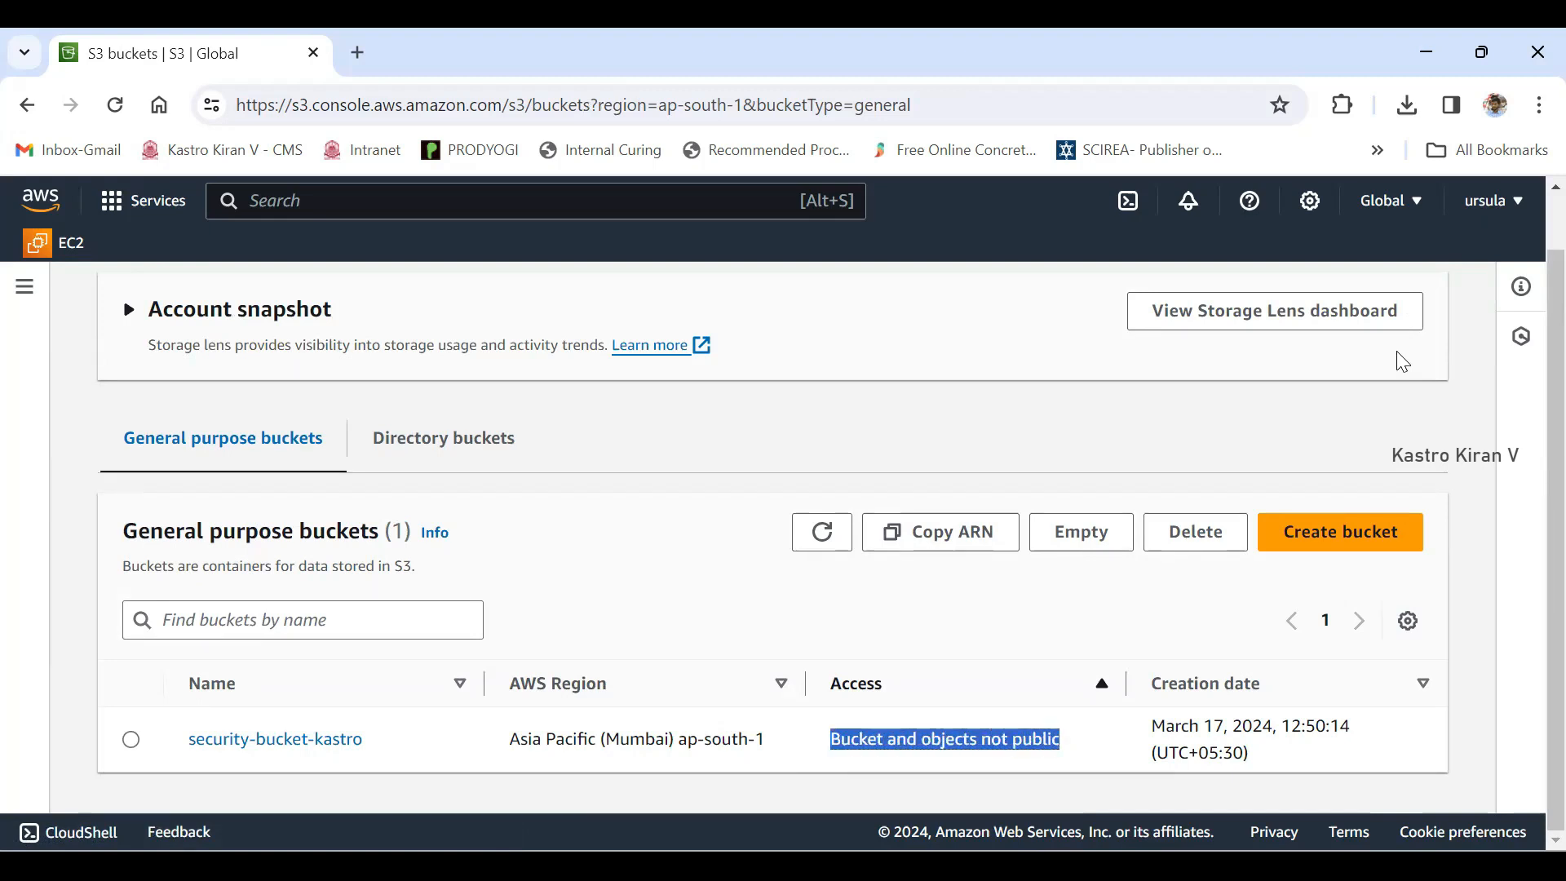
click(1403, 361)
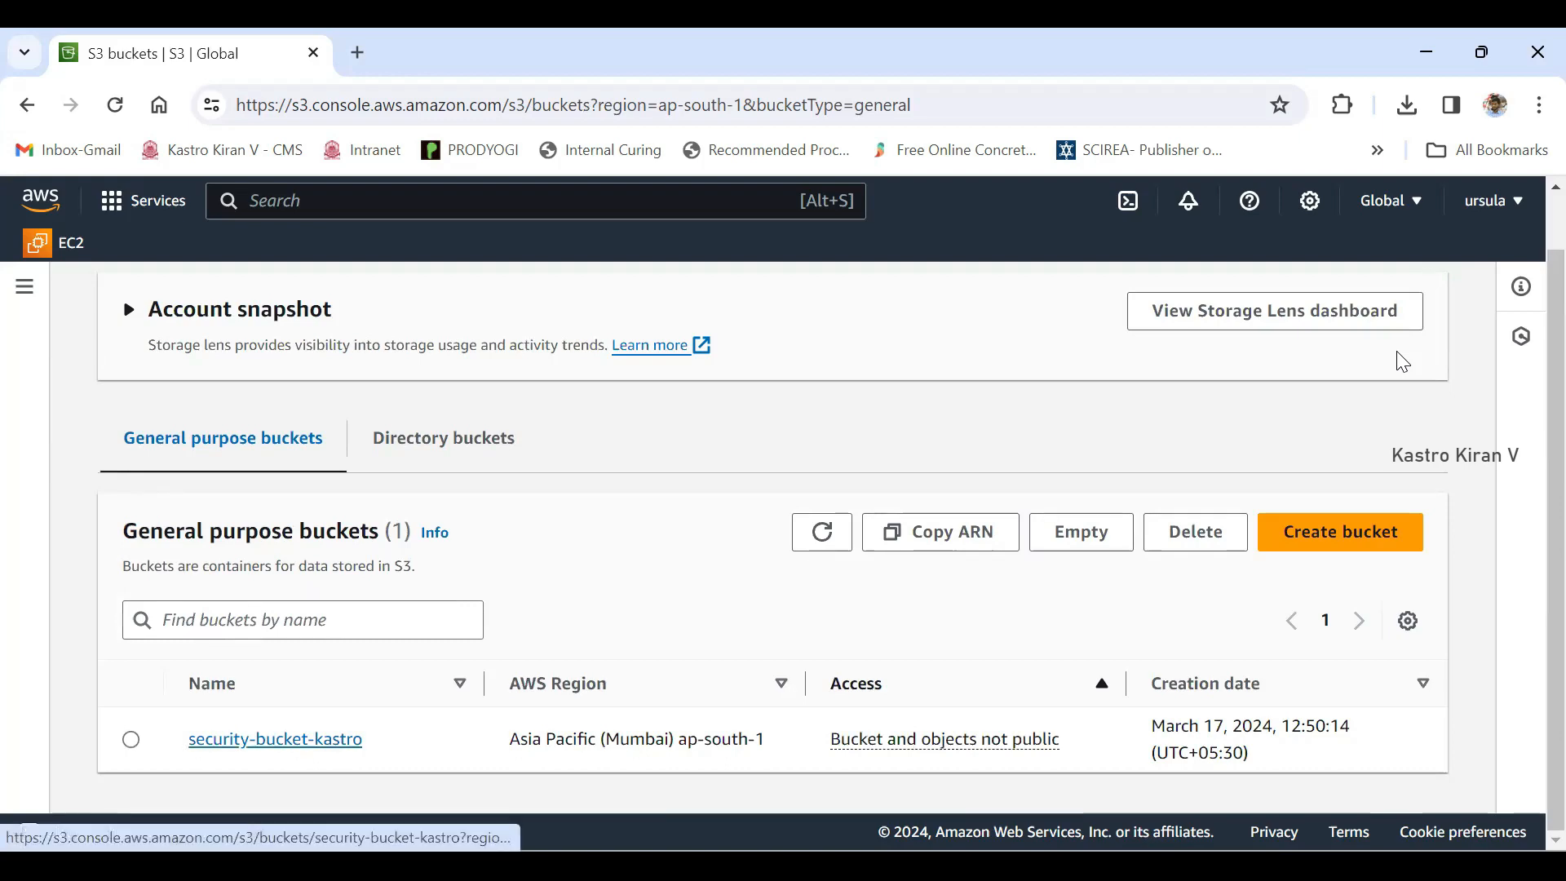
key(Return)
scroll(1403, 362, down, 3)
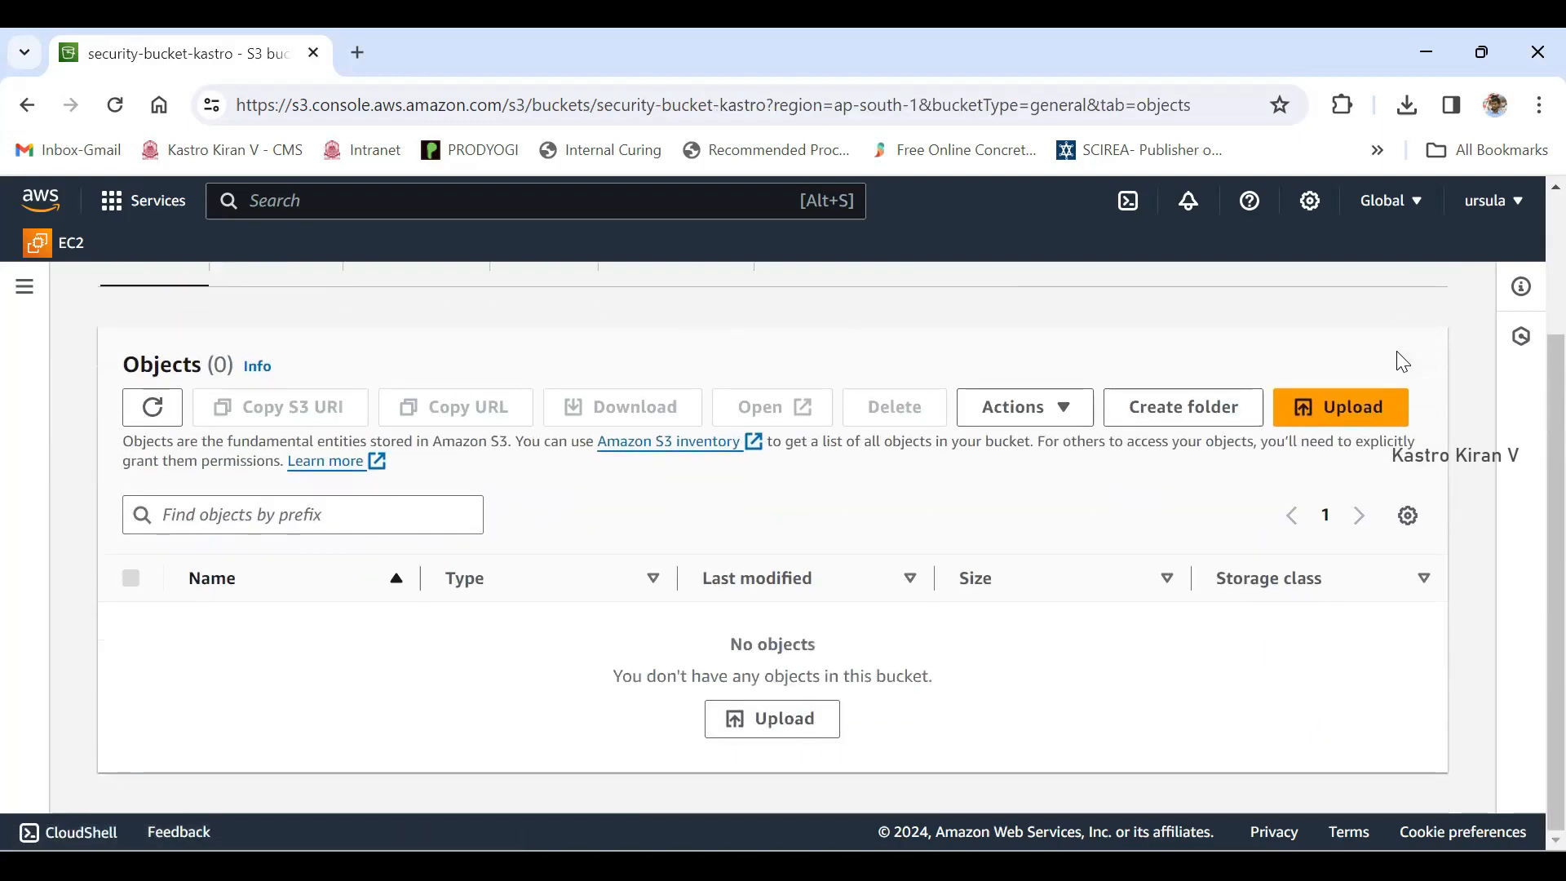
scroll(1403, 362, up, 2)
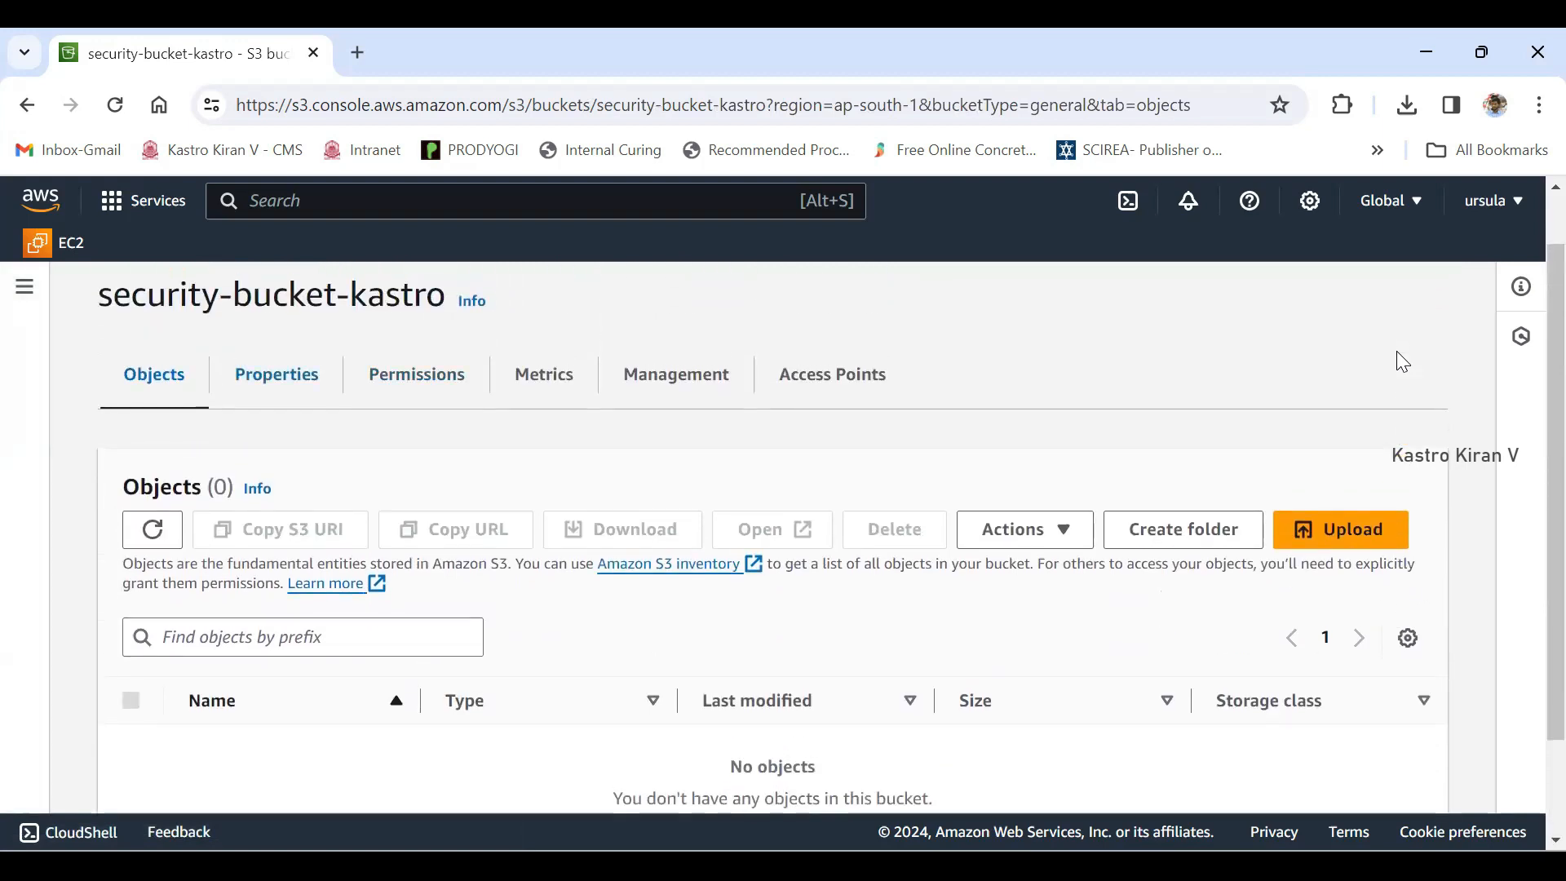
scroll(1403, 362, down, 2)
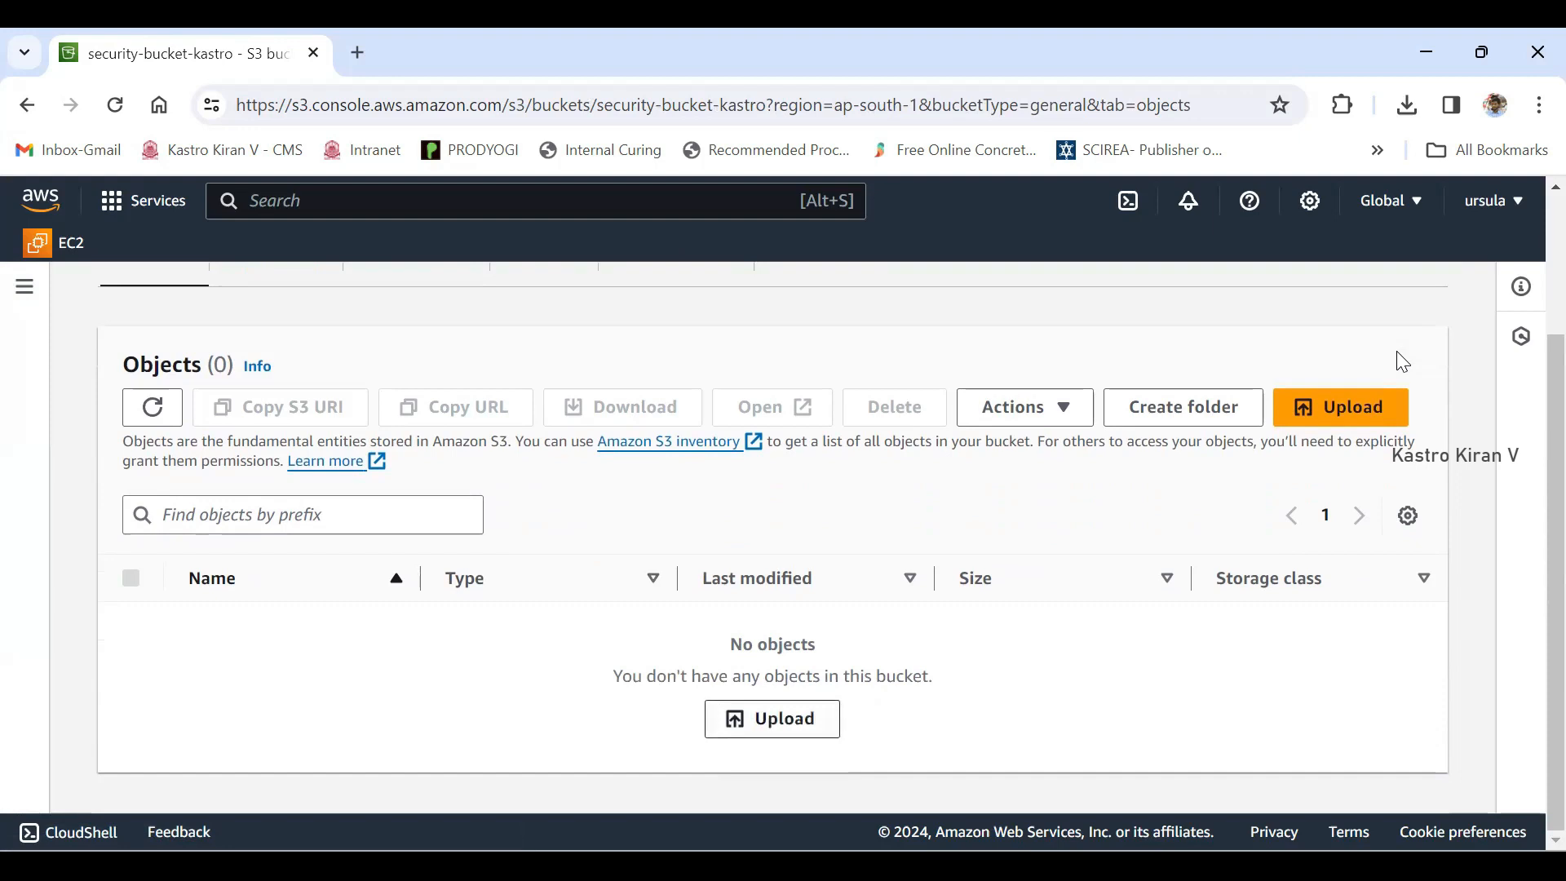
- Start an upload to the bucket and add the file Kastro.png from Downloads
click(773, 718)
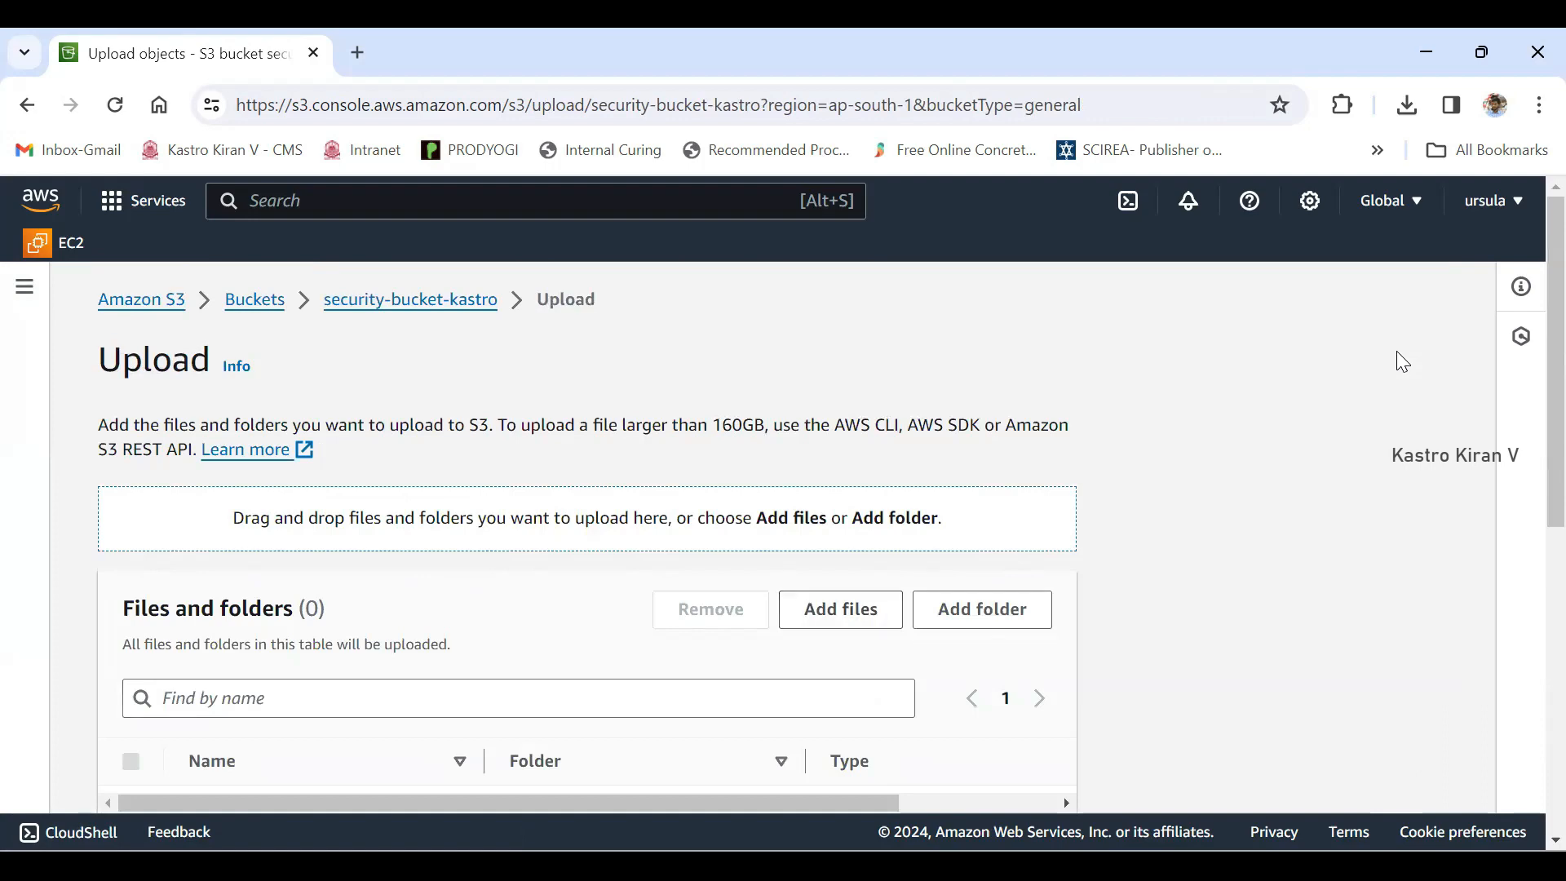
scroll(1396, 350, down, 3)
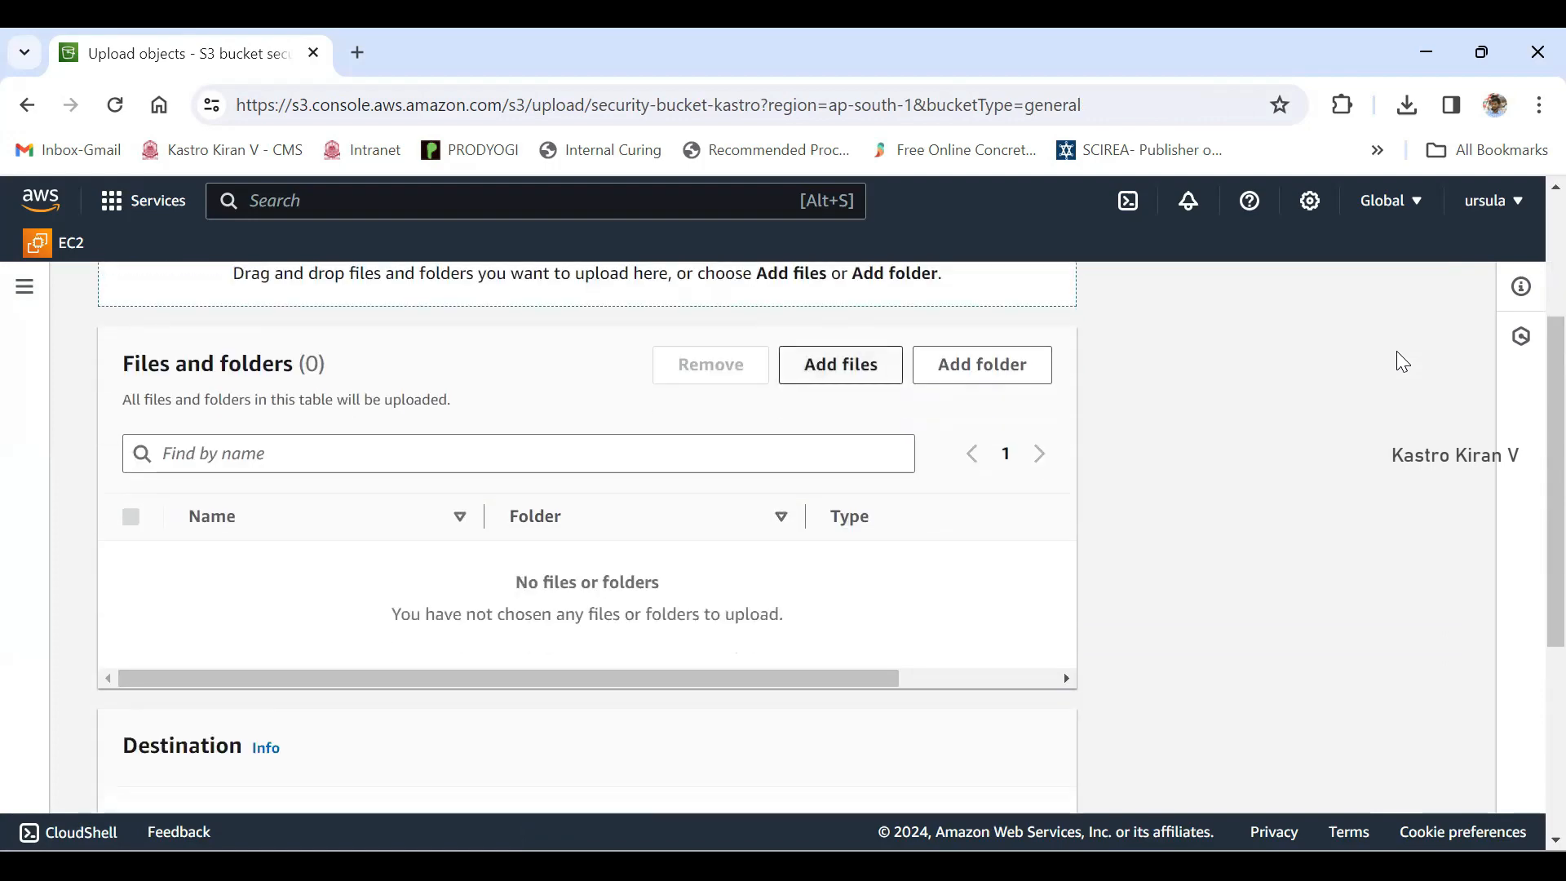
click(841, 364)
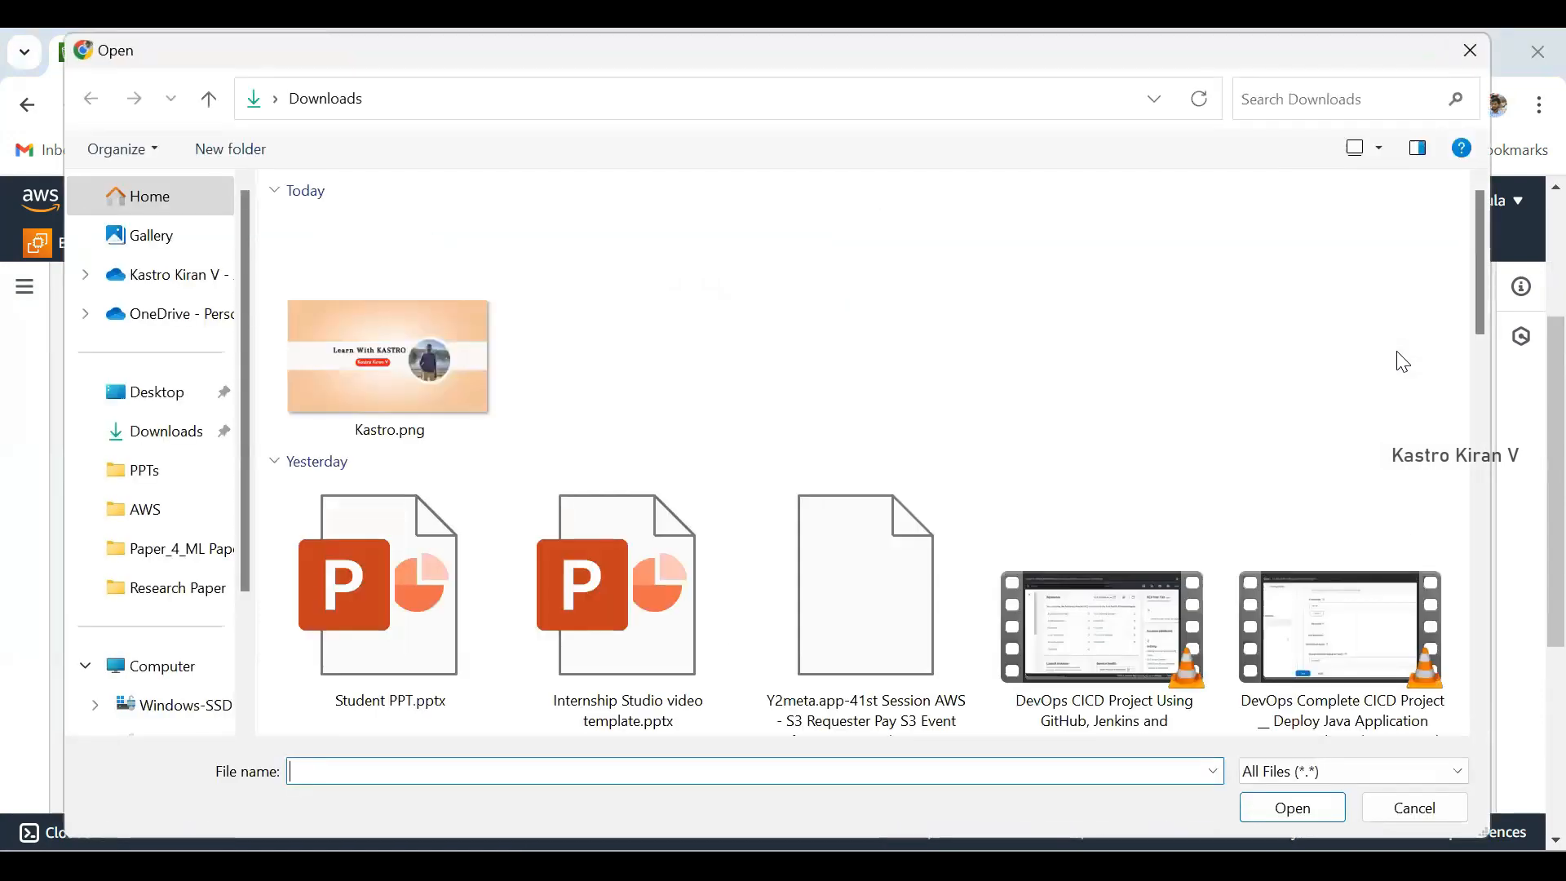
click(389, 357)
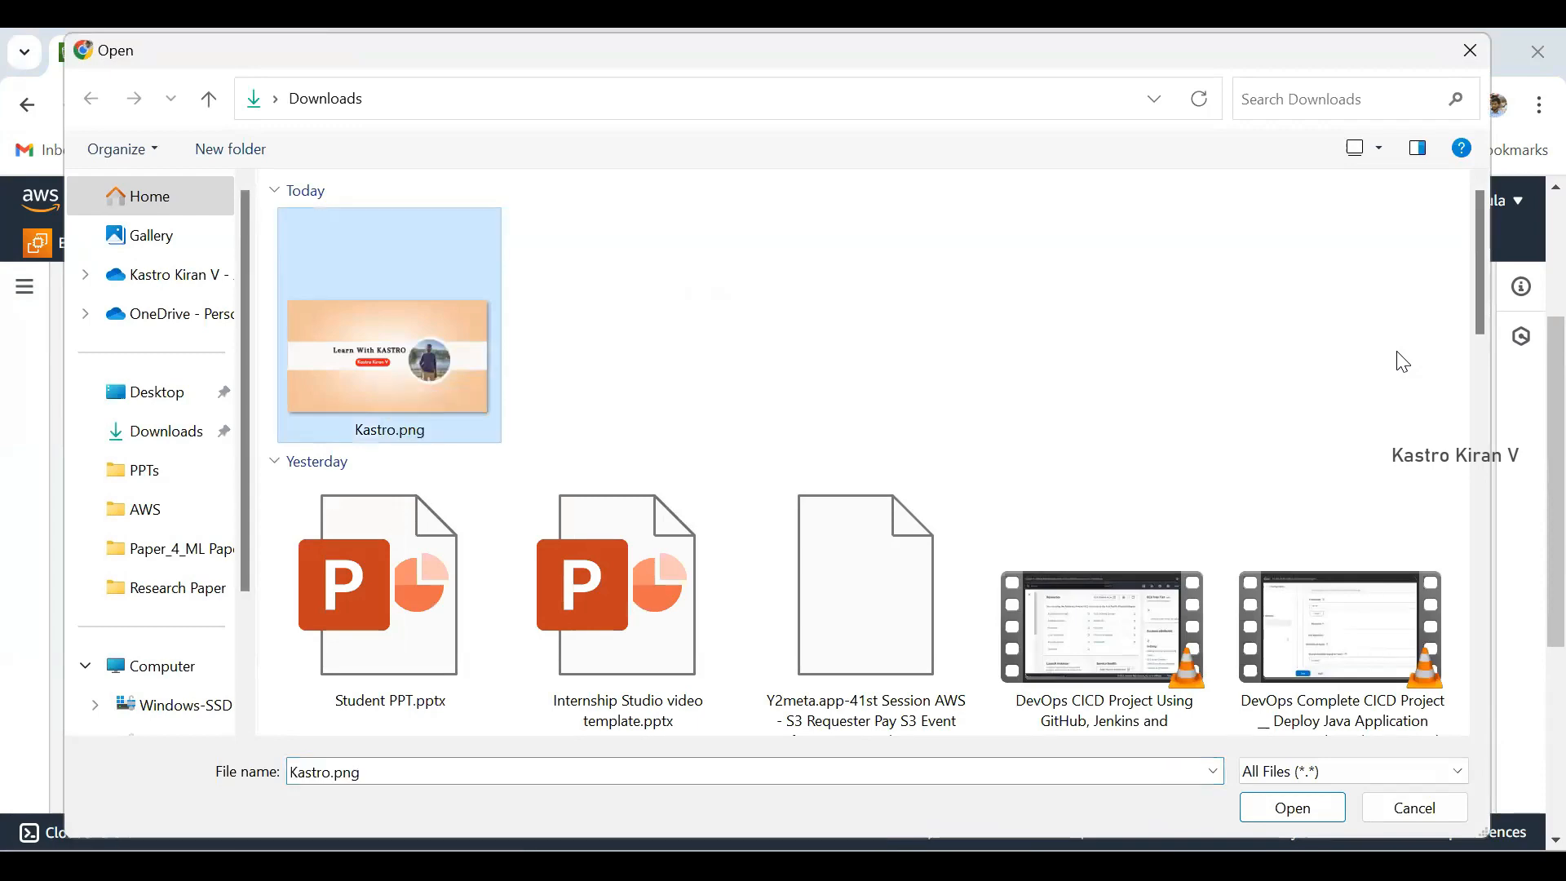
key(Return)
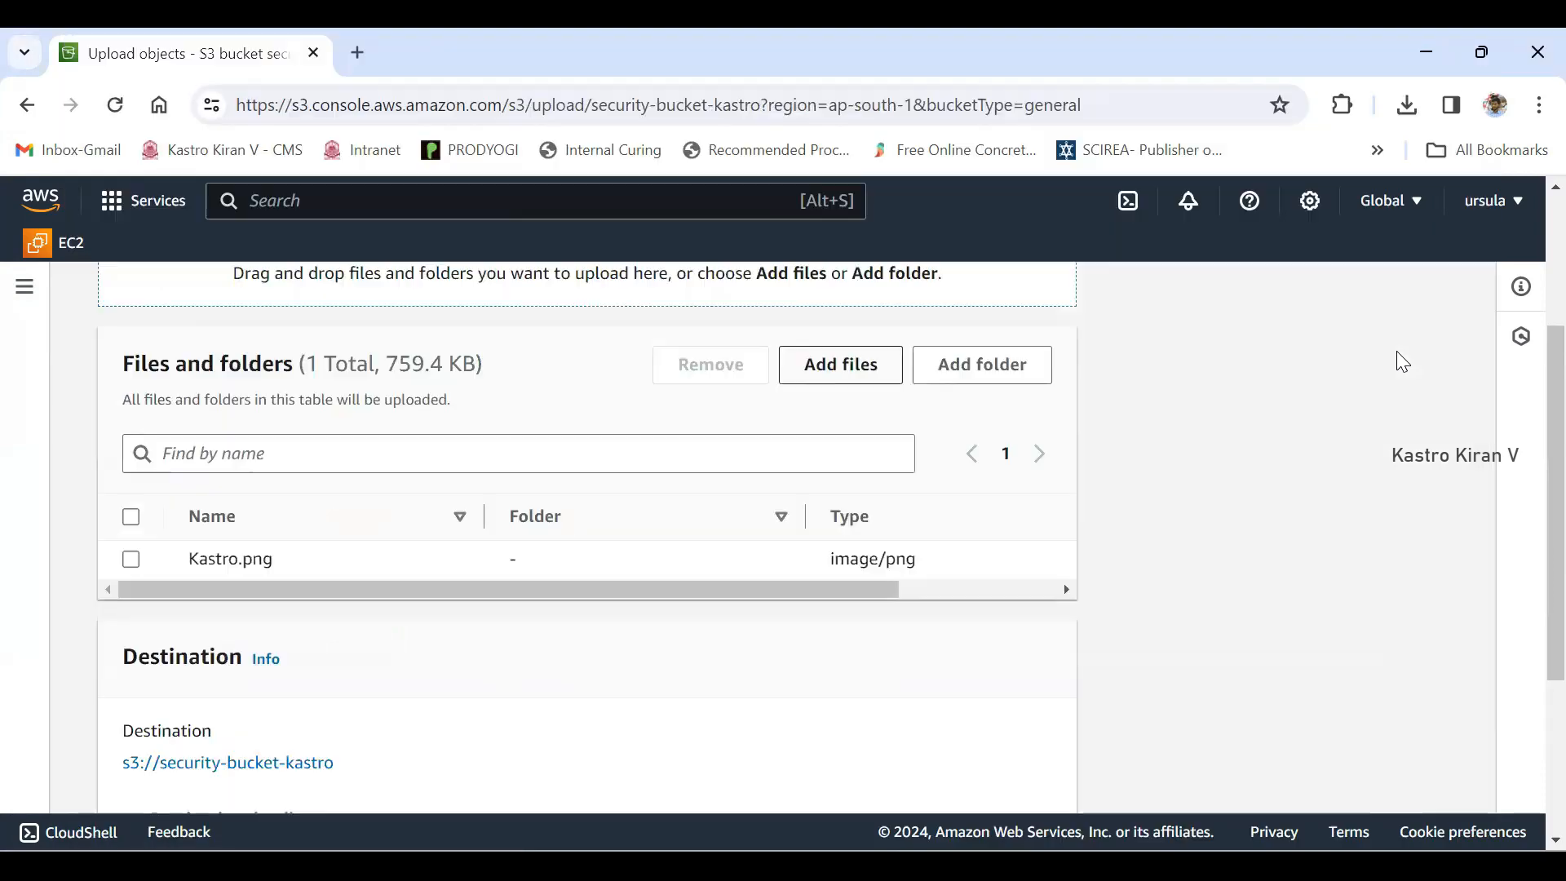
- Upload the added image to s3://security-bucket-kastro and view the upload status summary
scroll(1403, 362, down, 3)
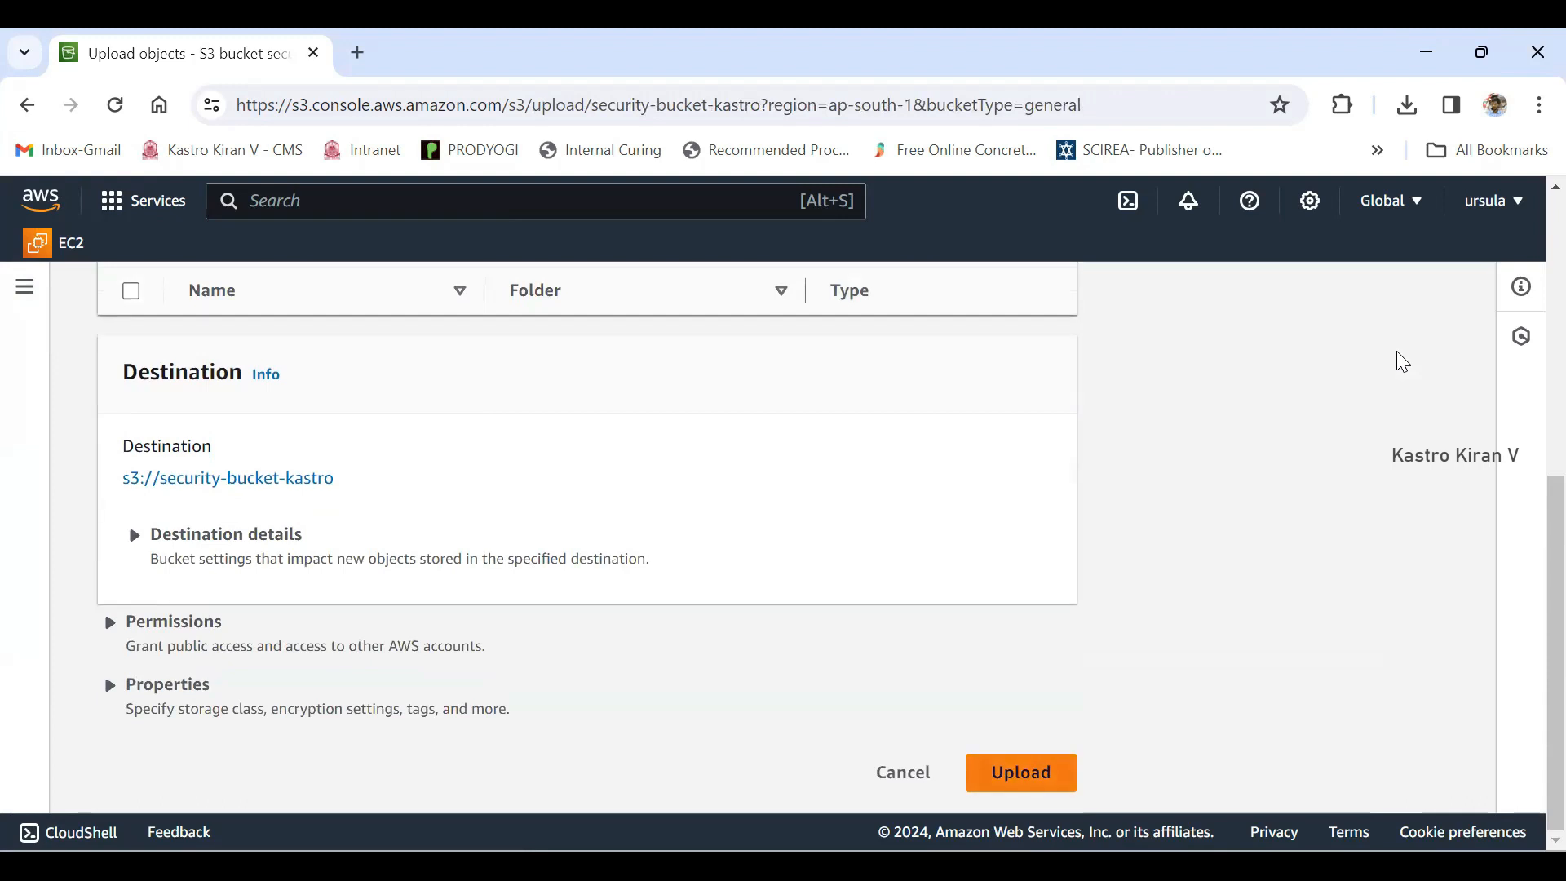
click(1020, 771)
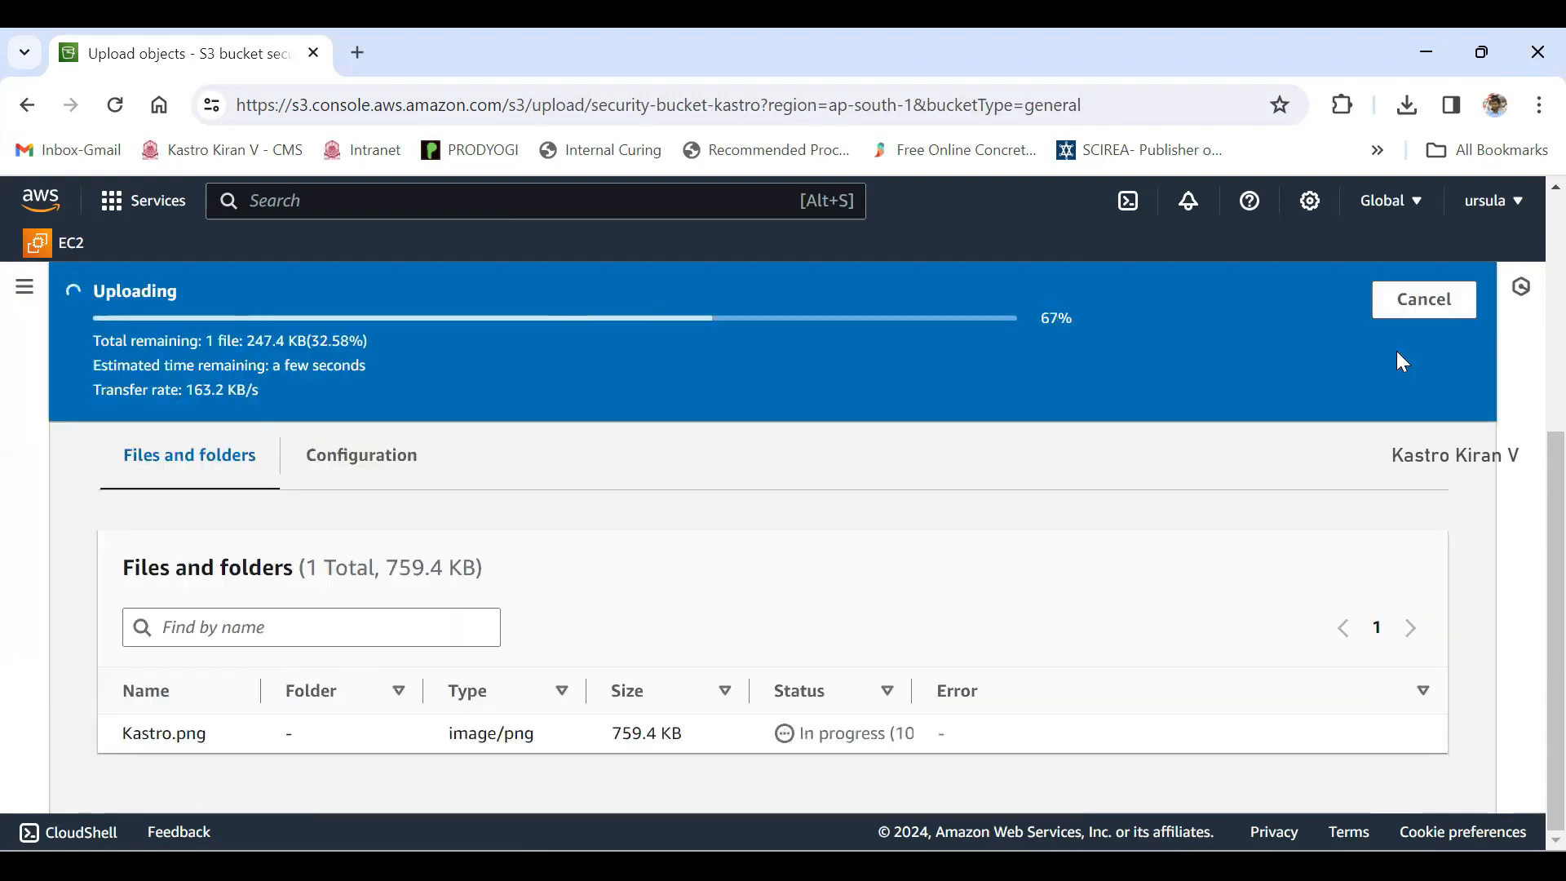
scroll(1396, 353, up, 3)
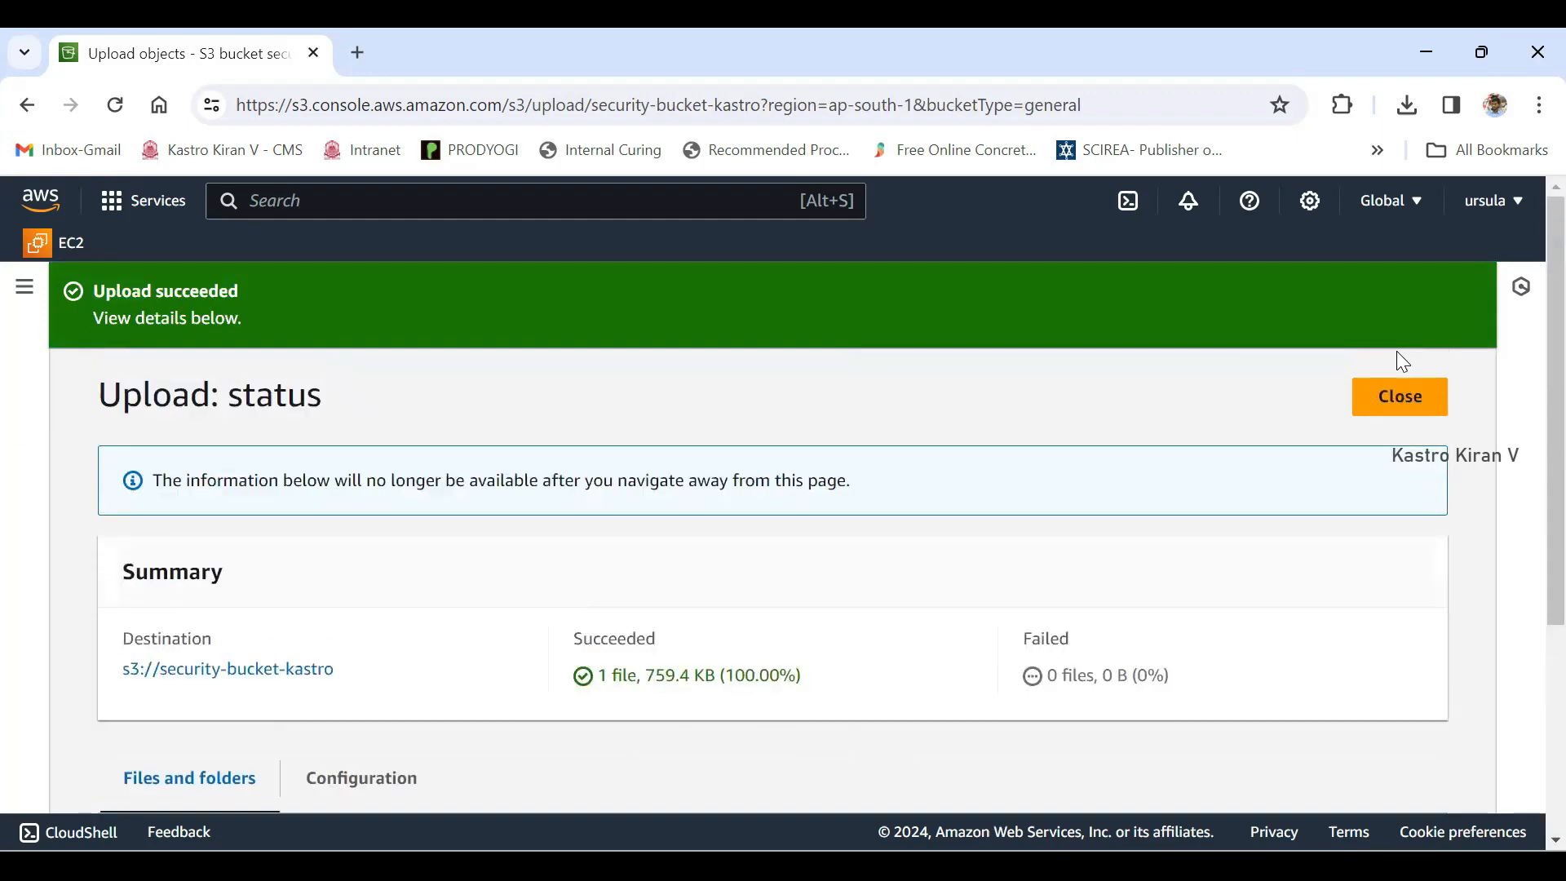
- Close the upload status summary and open the details of Kastro.png from the bucket's object list
click(1401, 401)
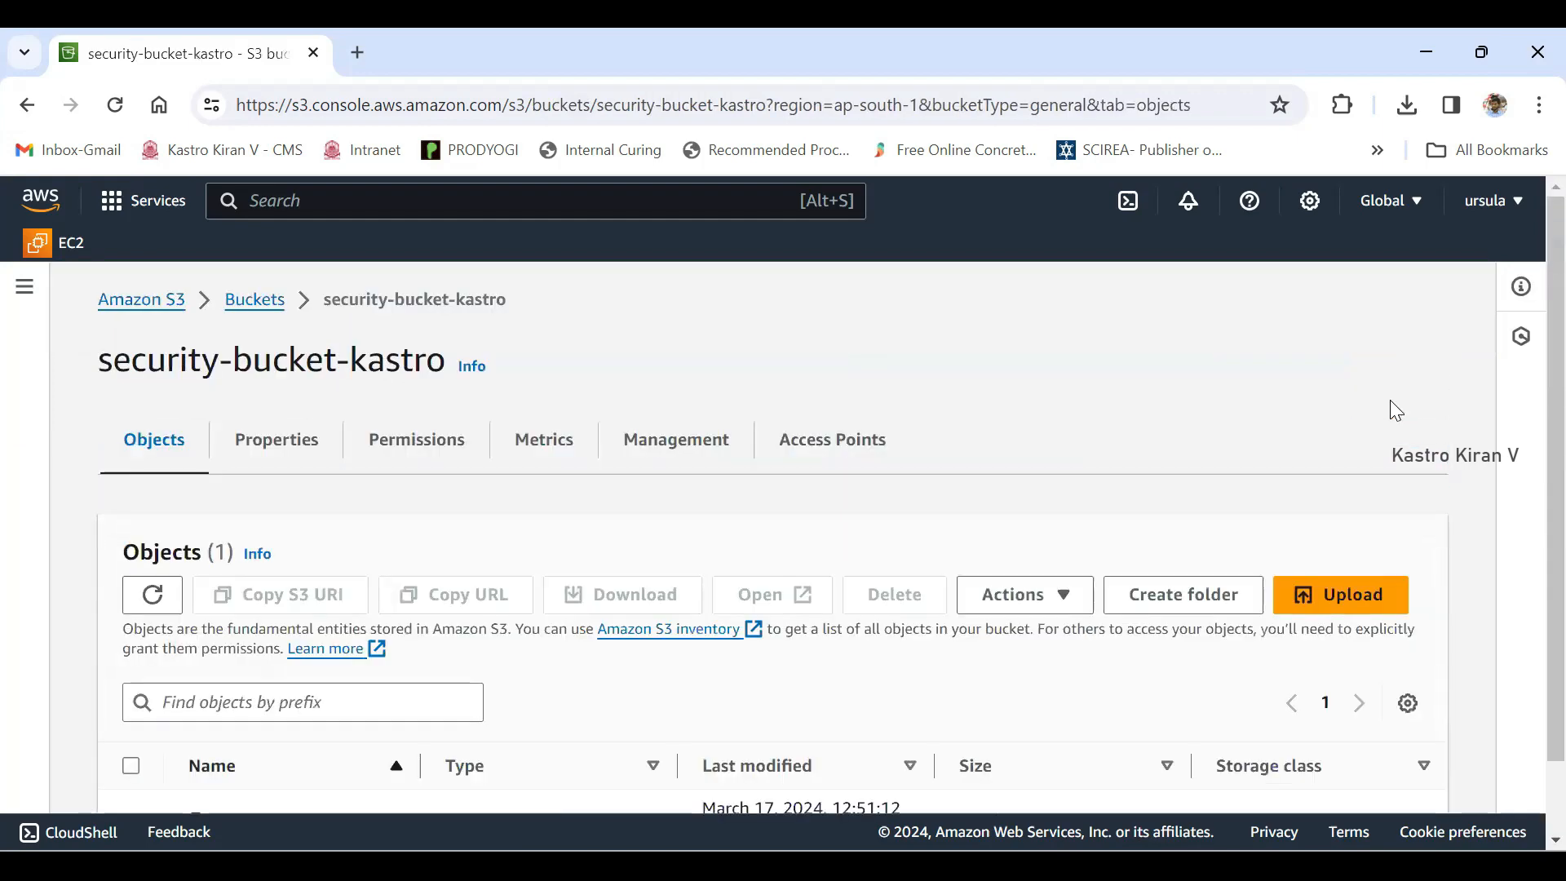
scroll(1396, 411, down, 1)
drag(305, 740, 219, 740)
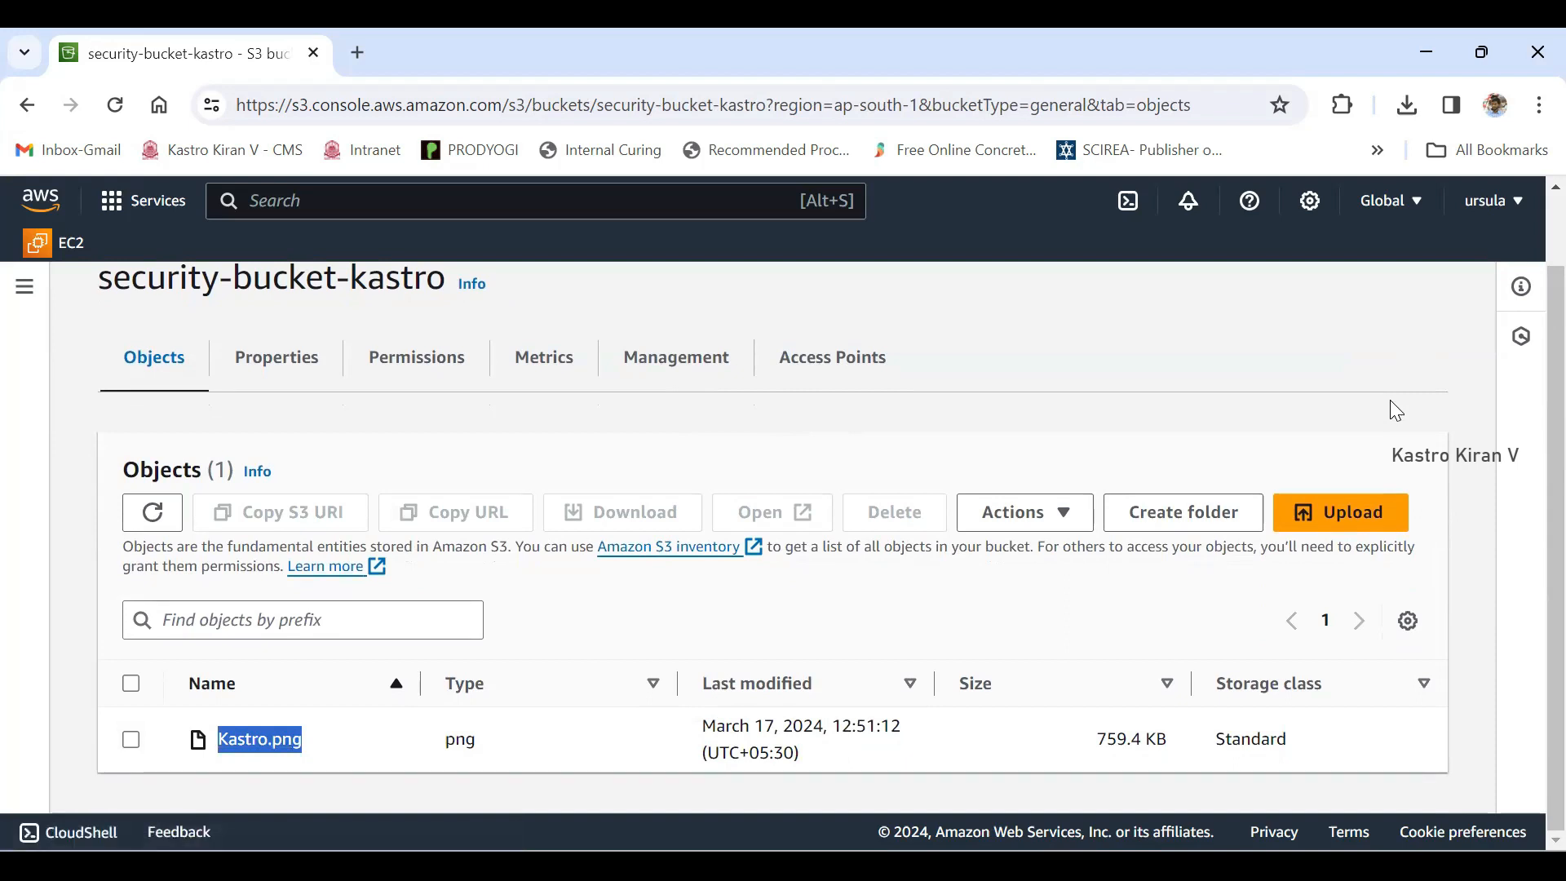
click(1397, 410)
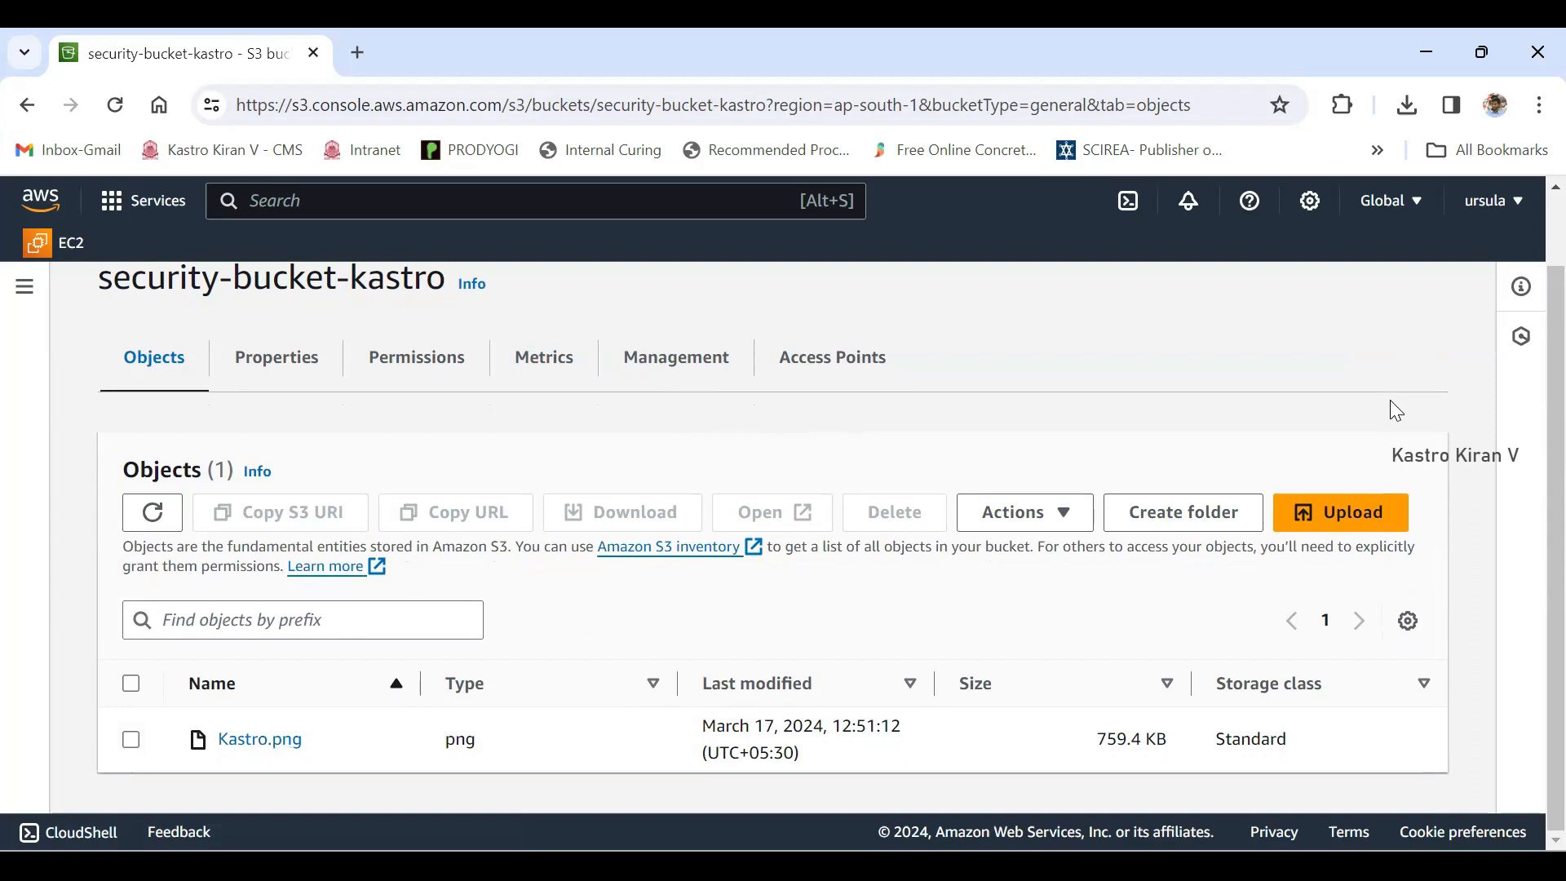
drag(304, 740, 217, 740)
click(1391, 403)
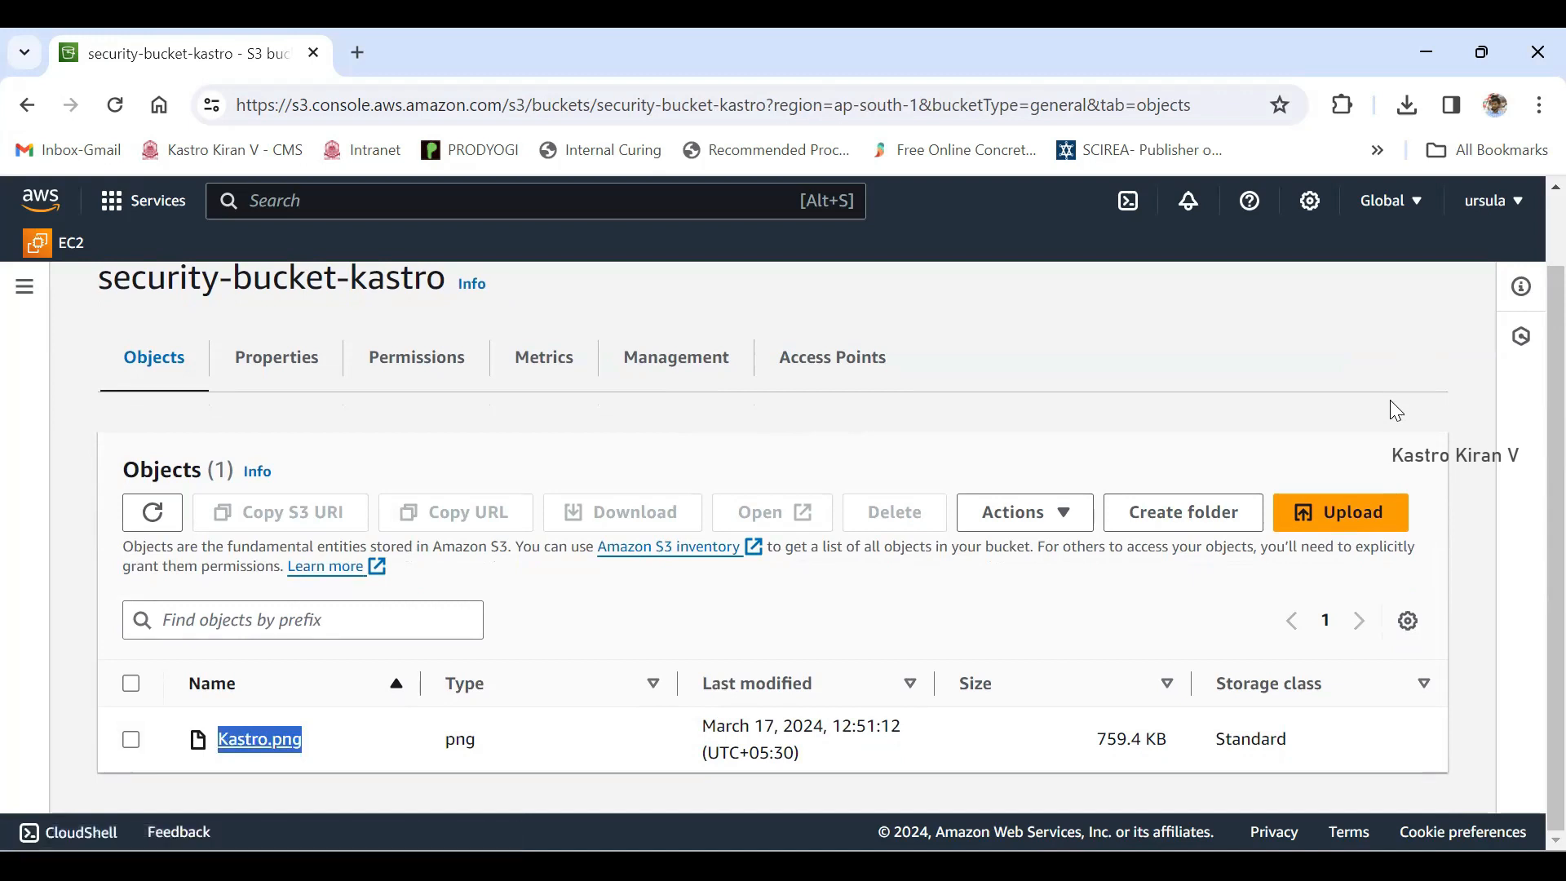
click(1391, 402)
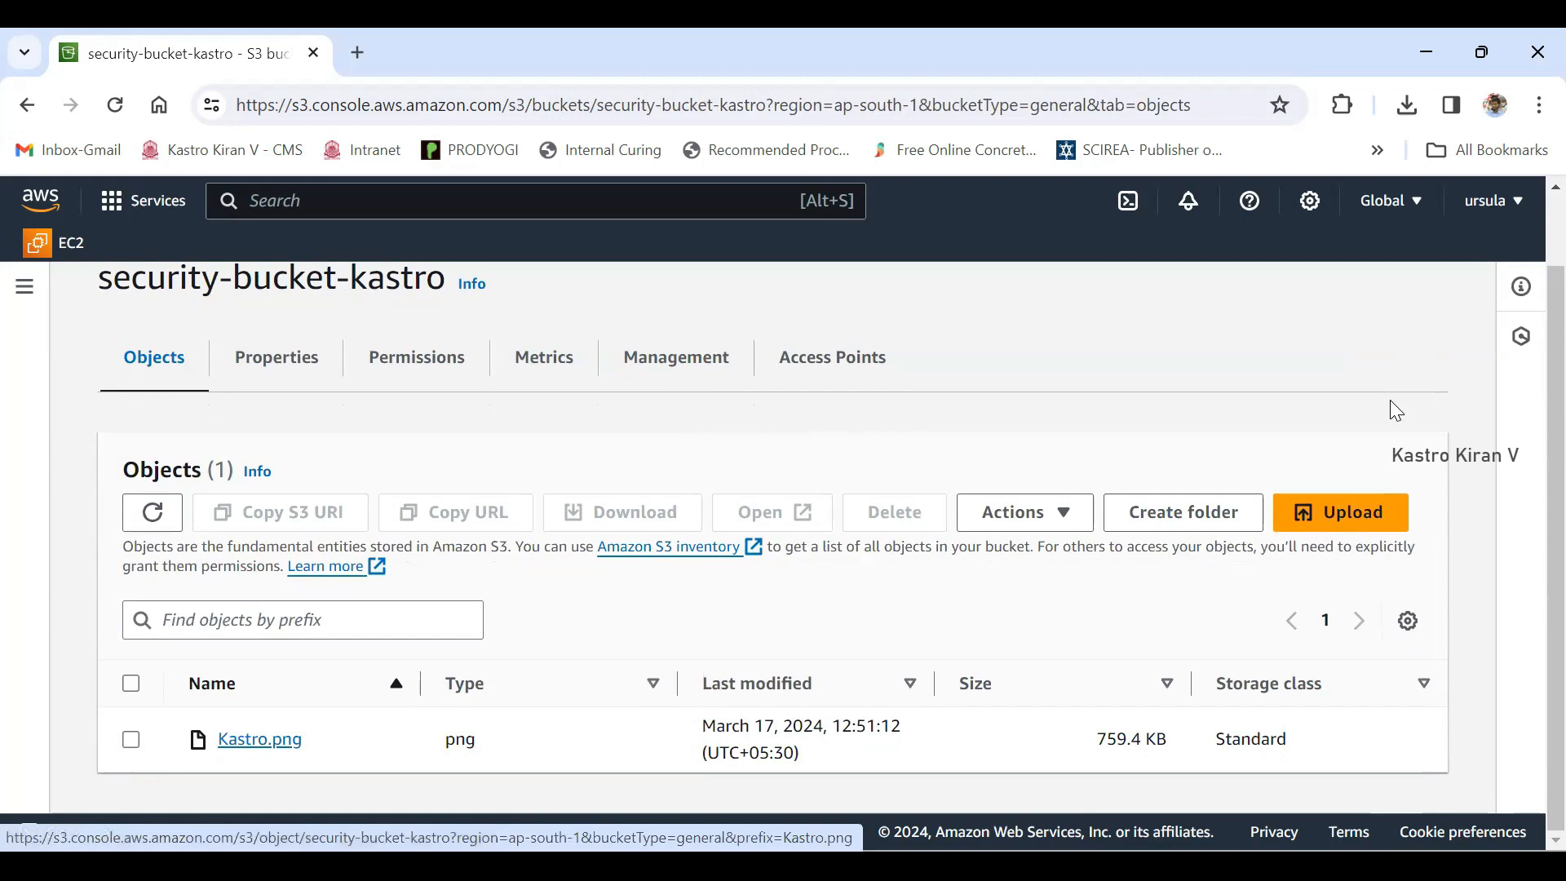
key(Return)
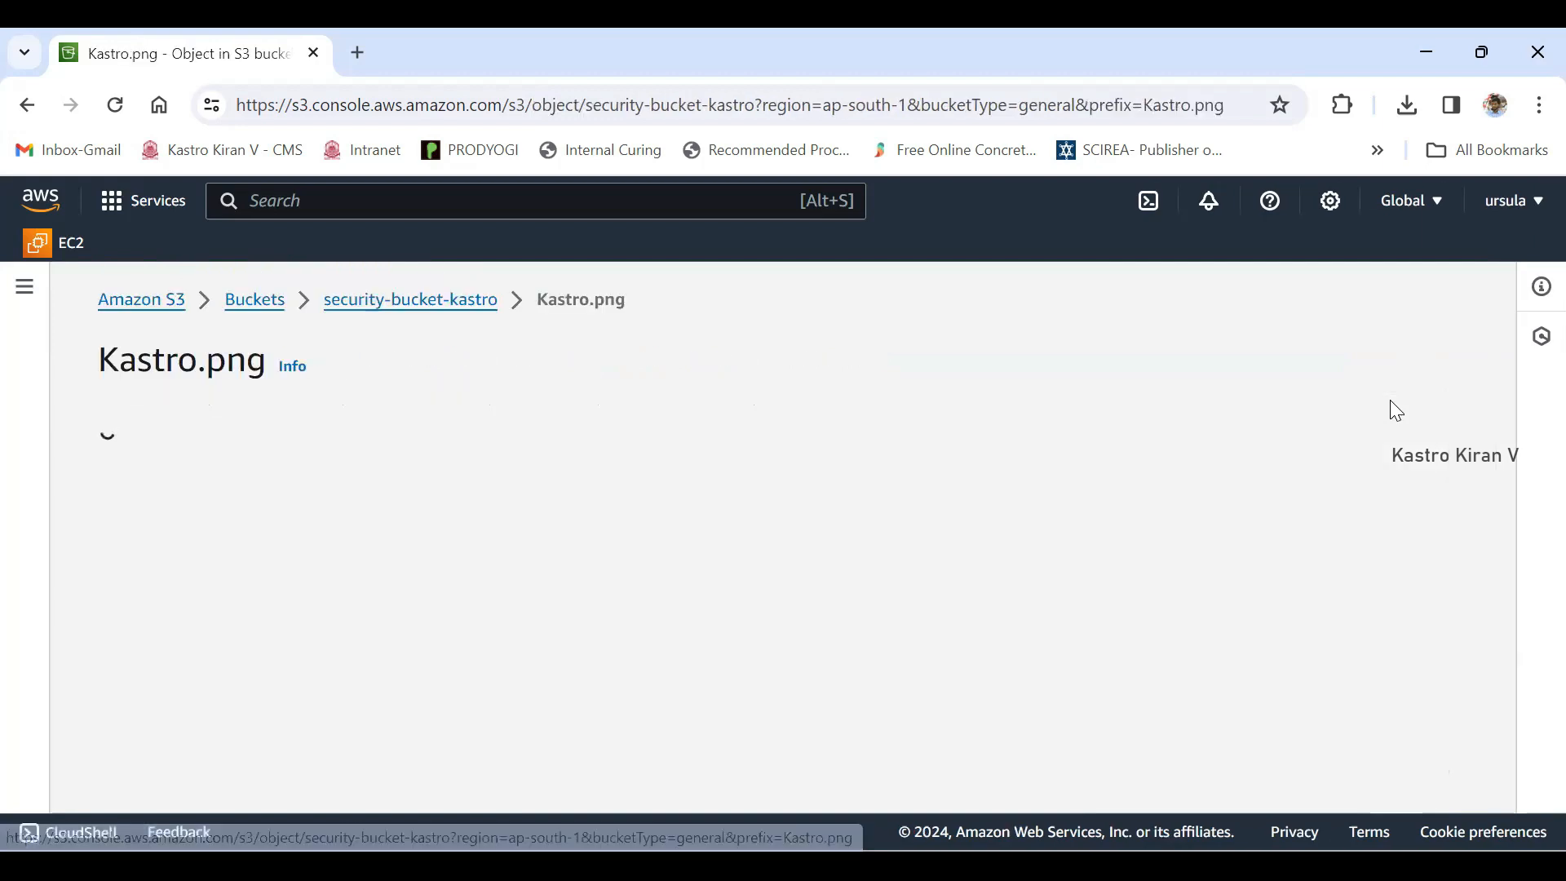
- Copy the Object URL of Kastro.png and load it in a new browser tab to test public access
scroll(1396, 410, down, 5)
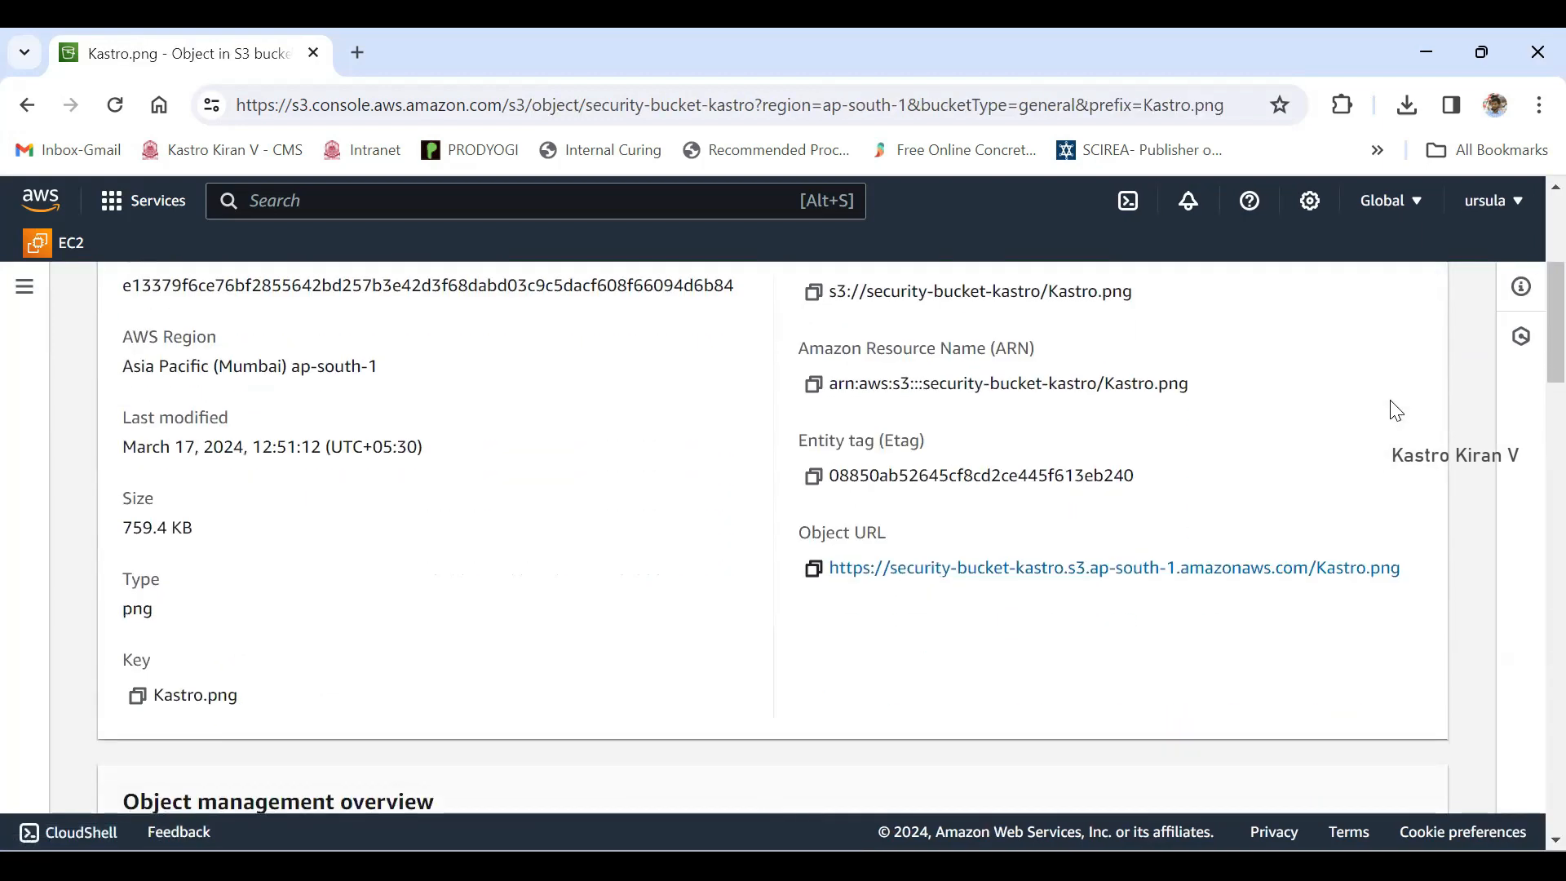
key(shift+Right)
key(shift+Right)
key(shift+Right)
key(shift+Right)
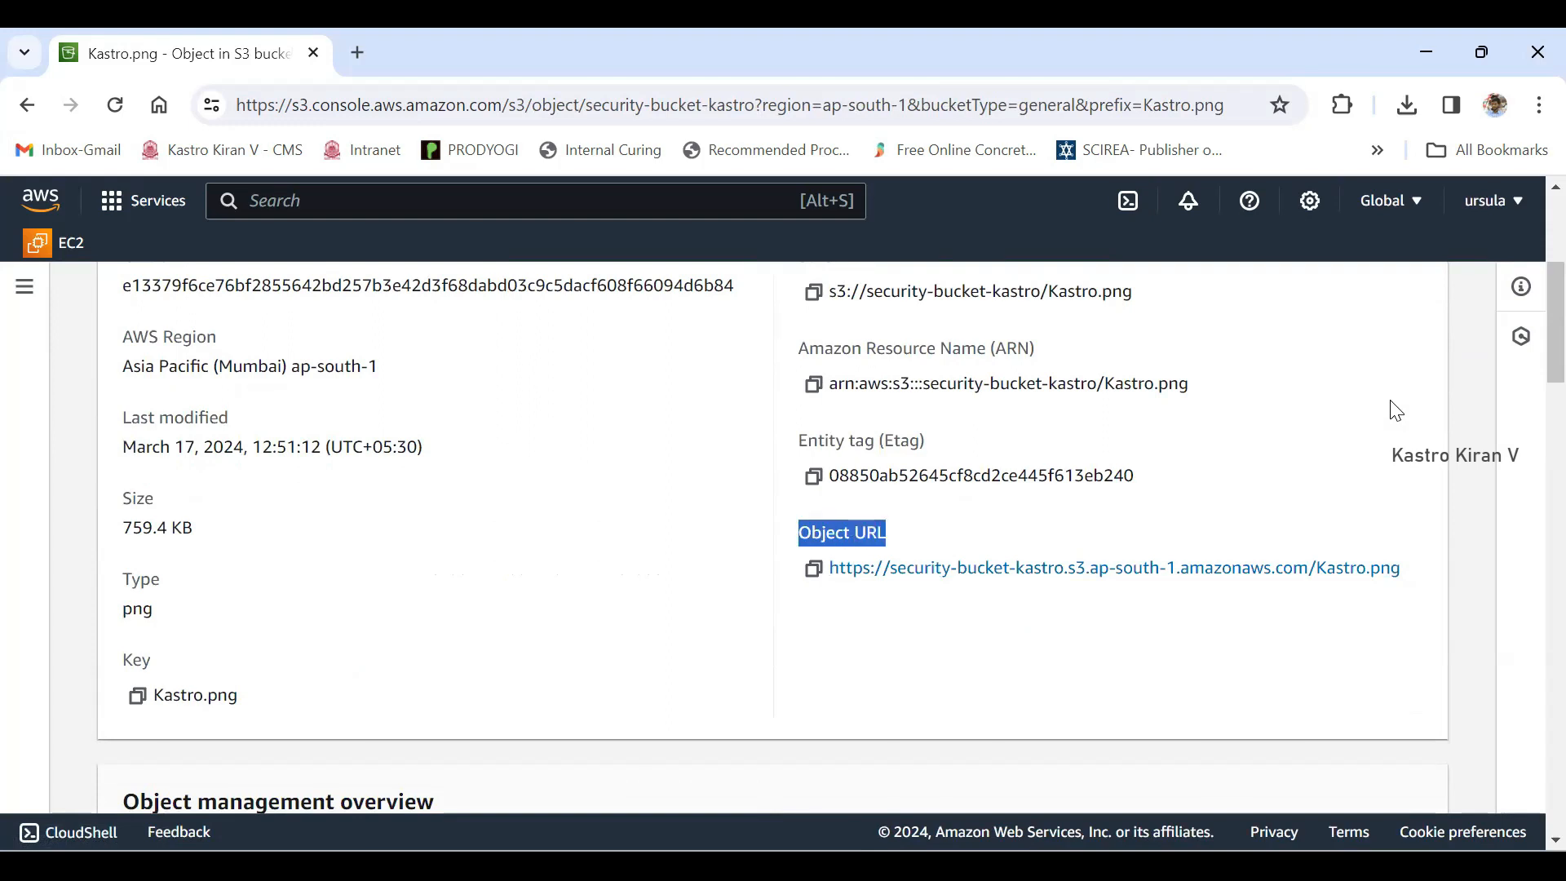
click(814, 568)
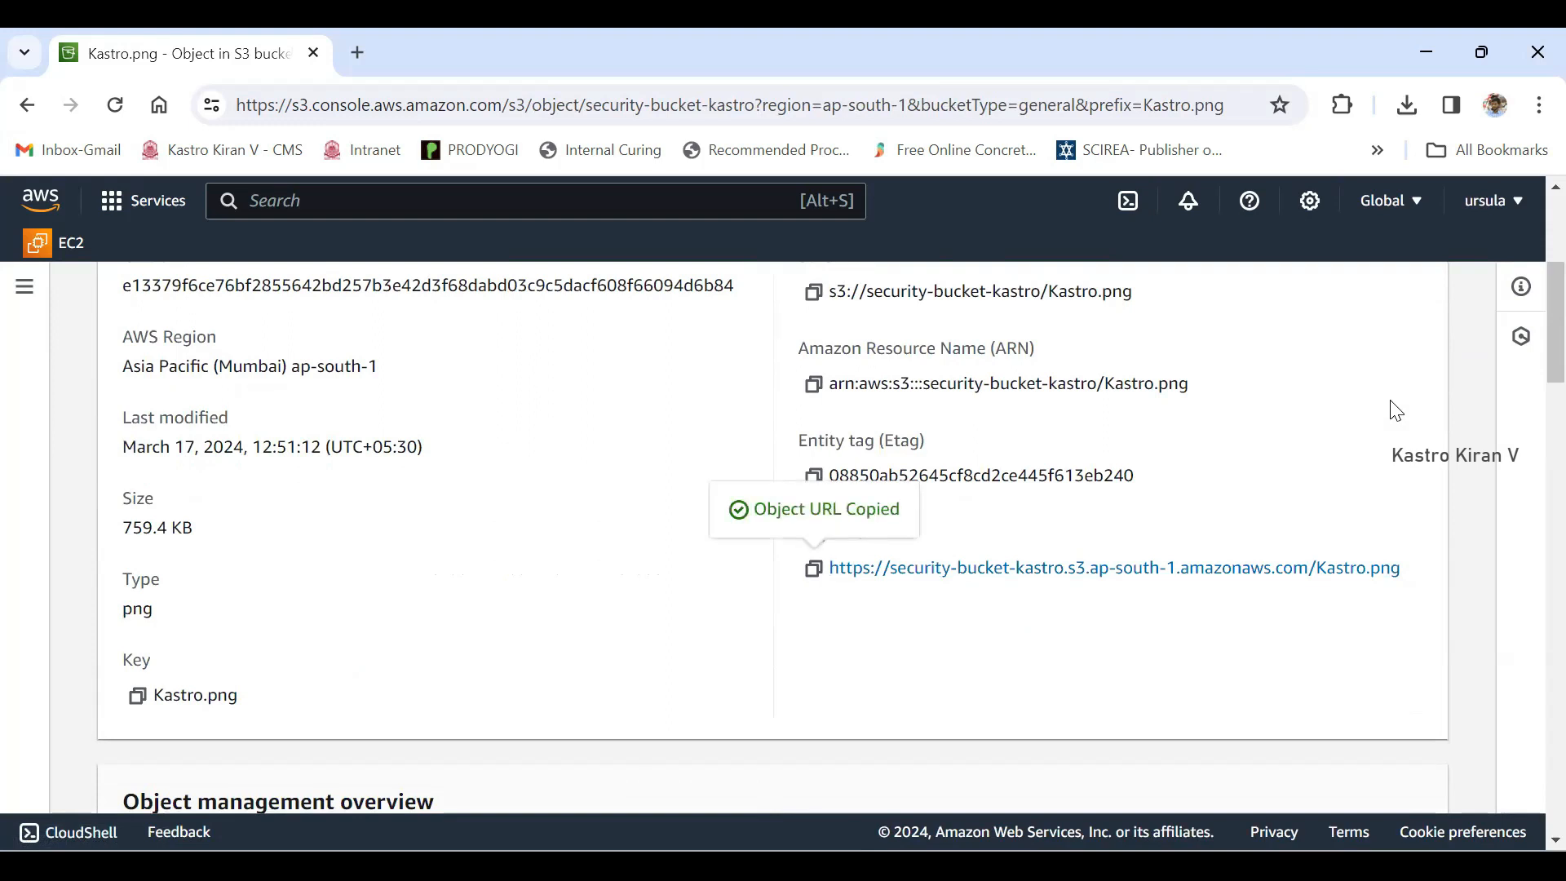
key(ctrl+t)
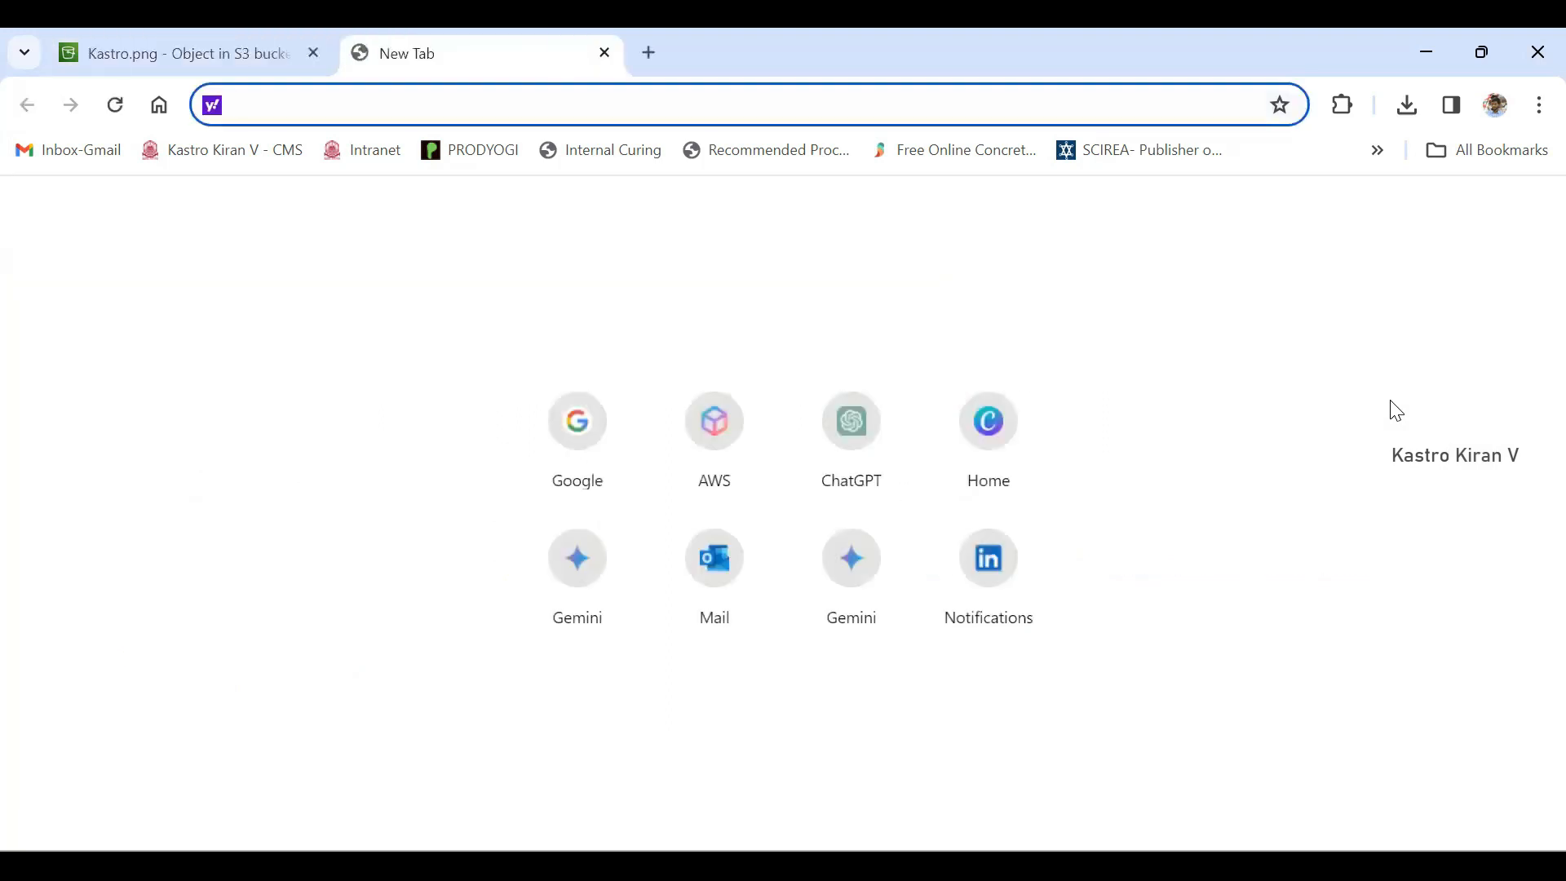
key(ctrl+v)
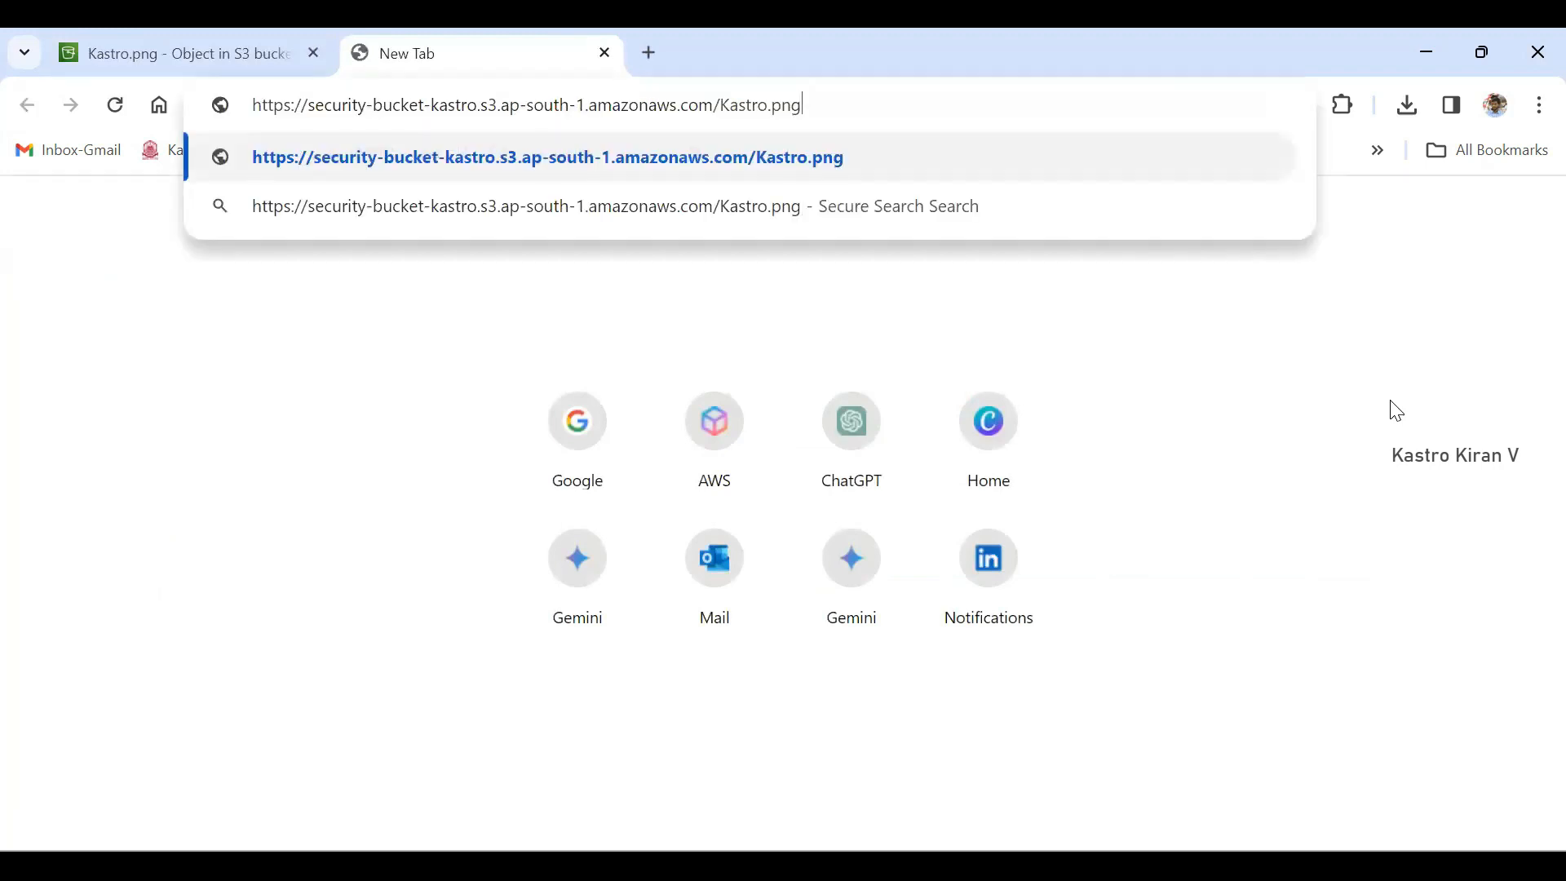
key(Return)
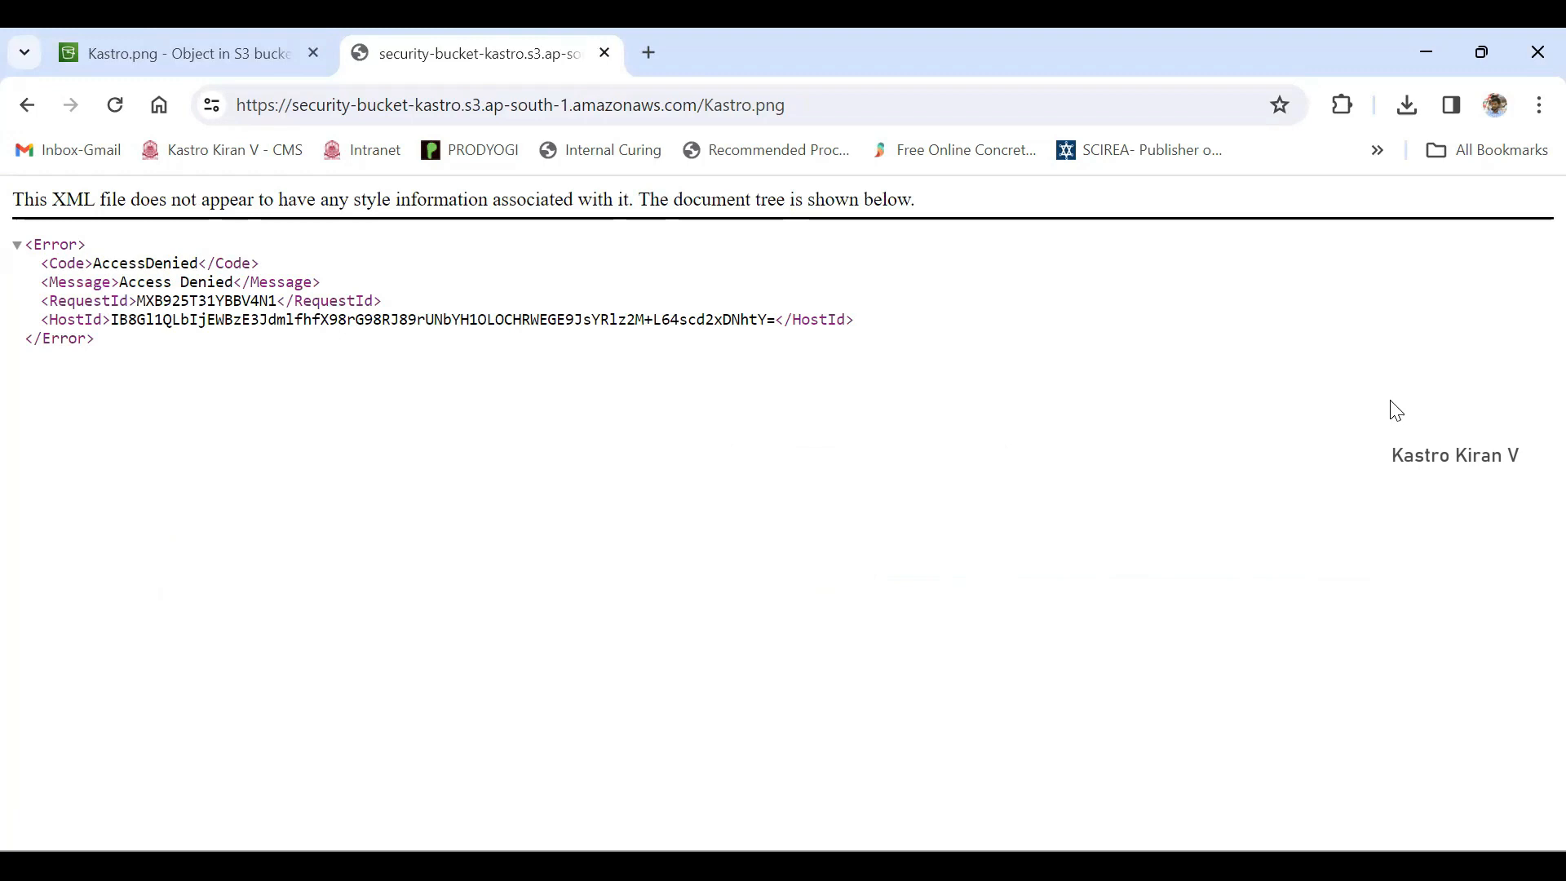
- Return to the objects of security-bucket-kastro, select Kastro.png and open it directly from the console
key(ctrl+shift+Tab)
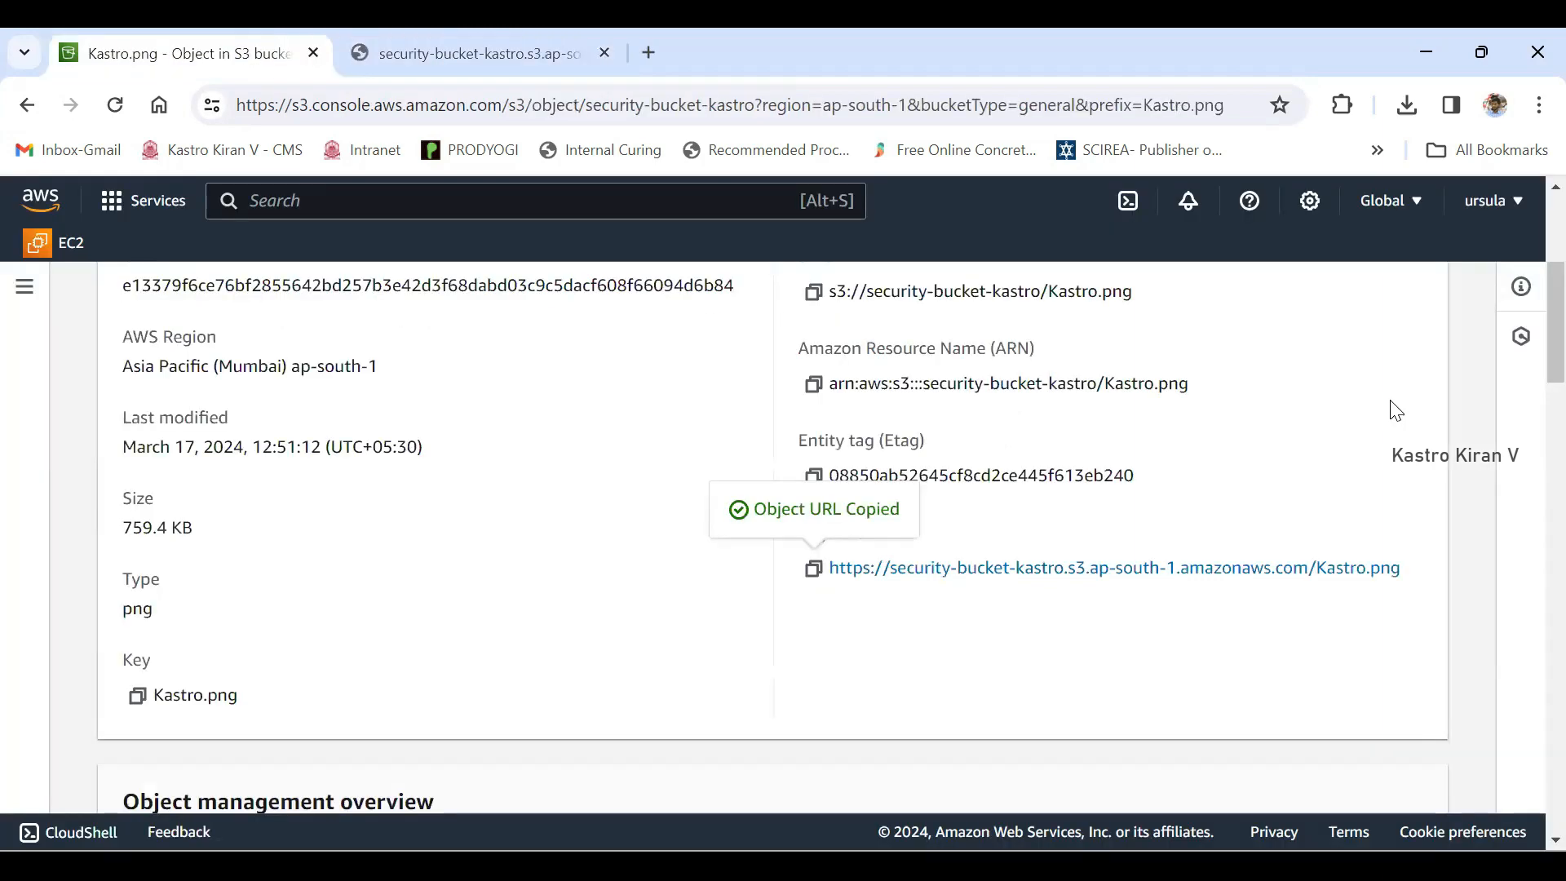
scroll(1396, 410, up, 5)
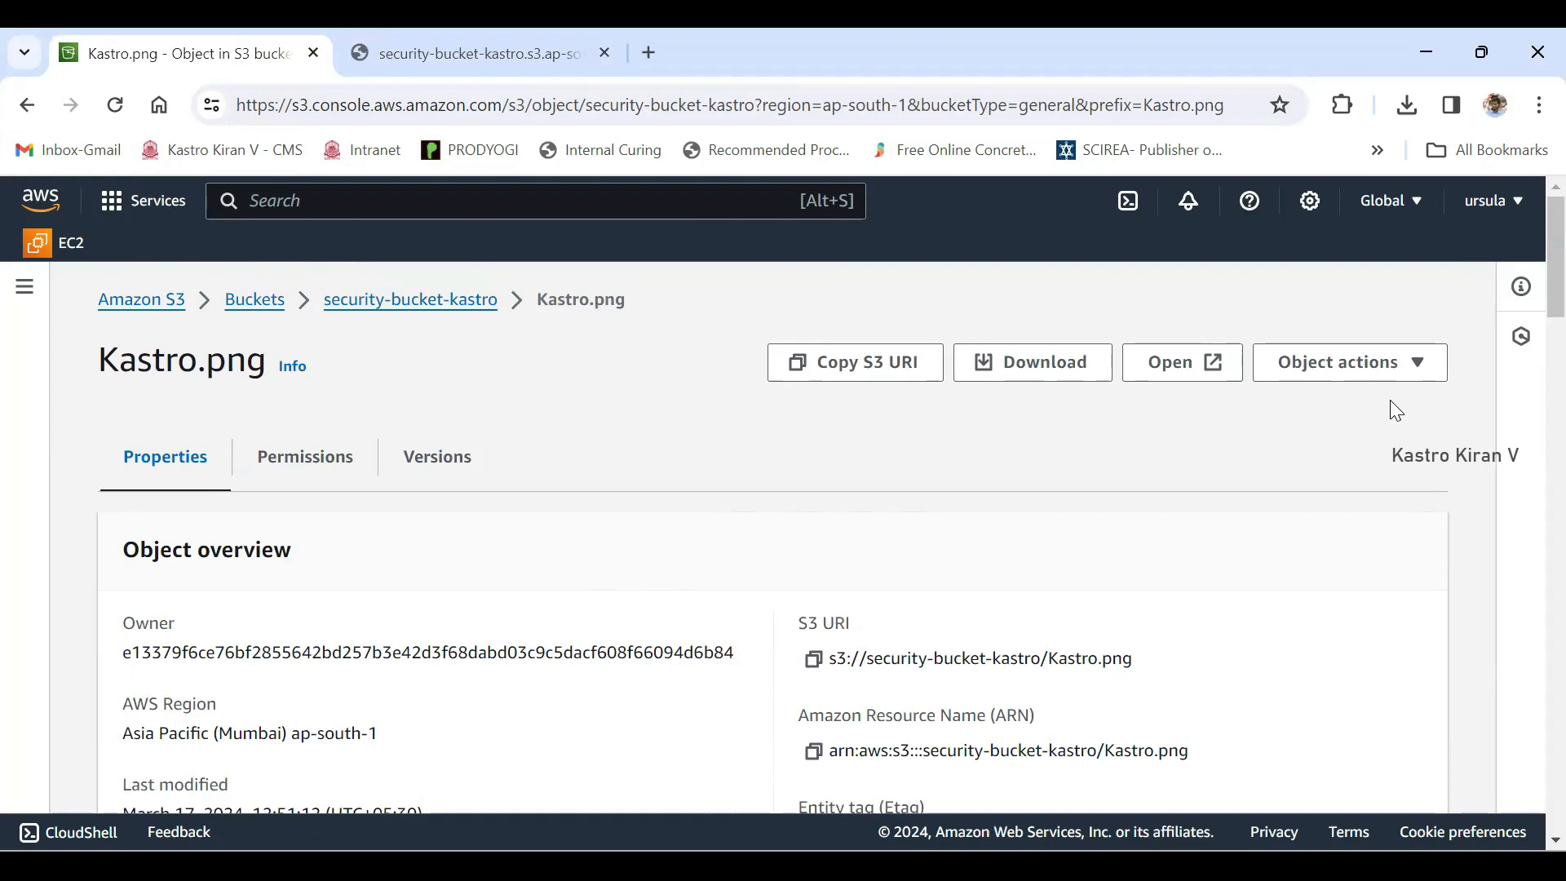
click(410, 300)
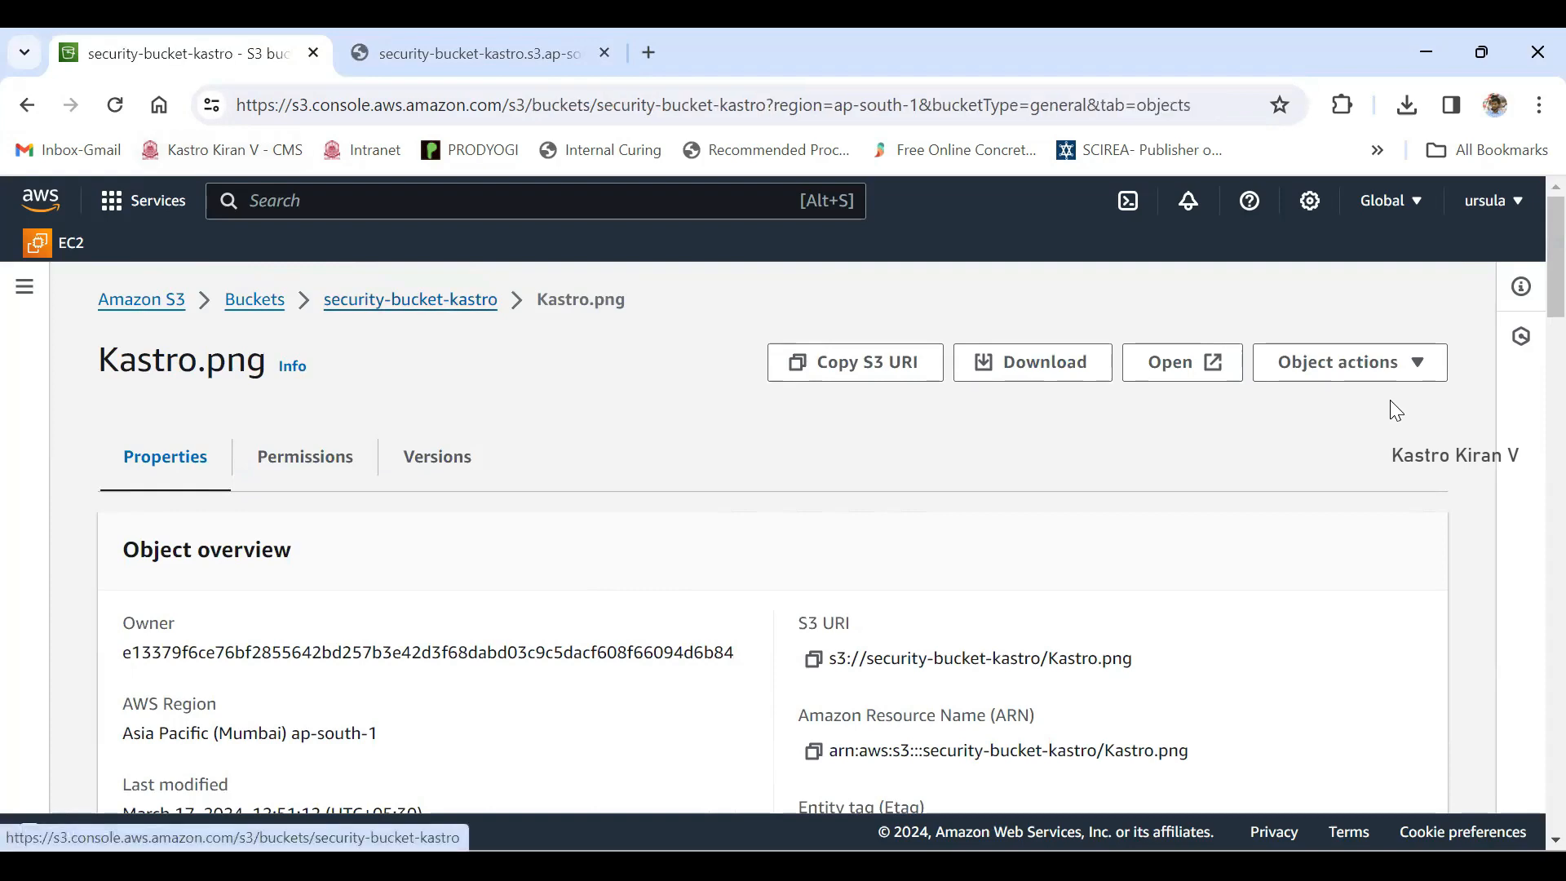
scroll(410, 300, down, 1)
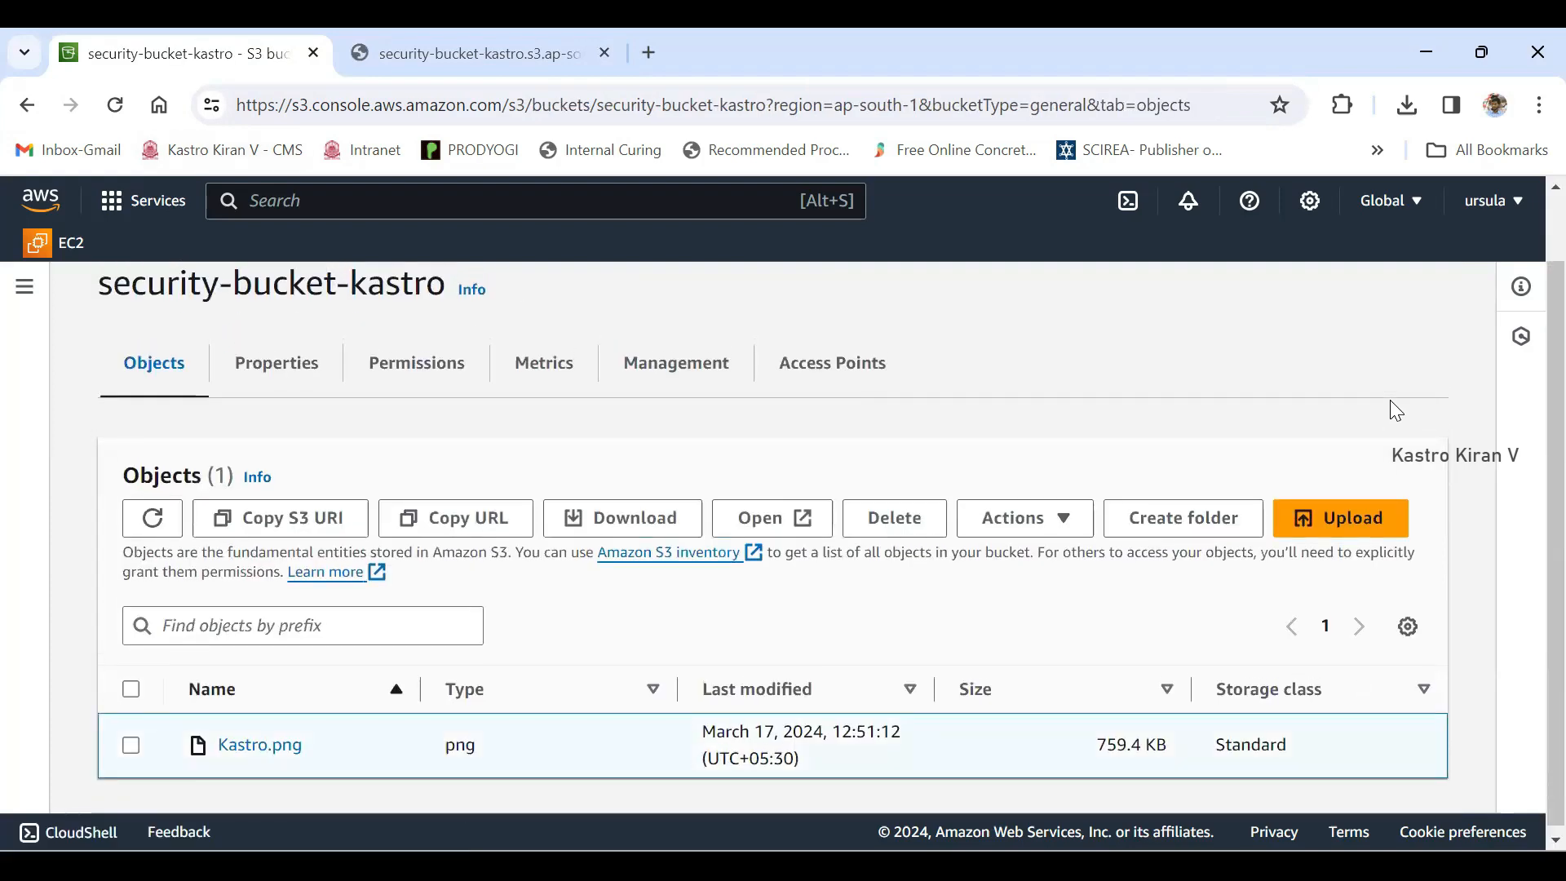
click(130, 744)
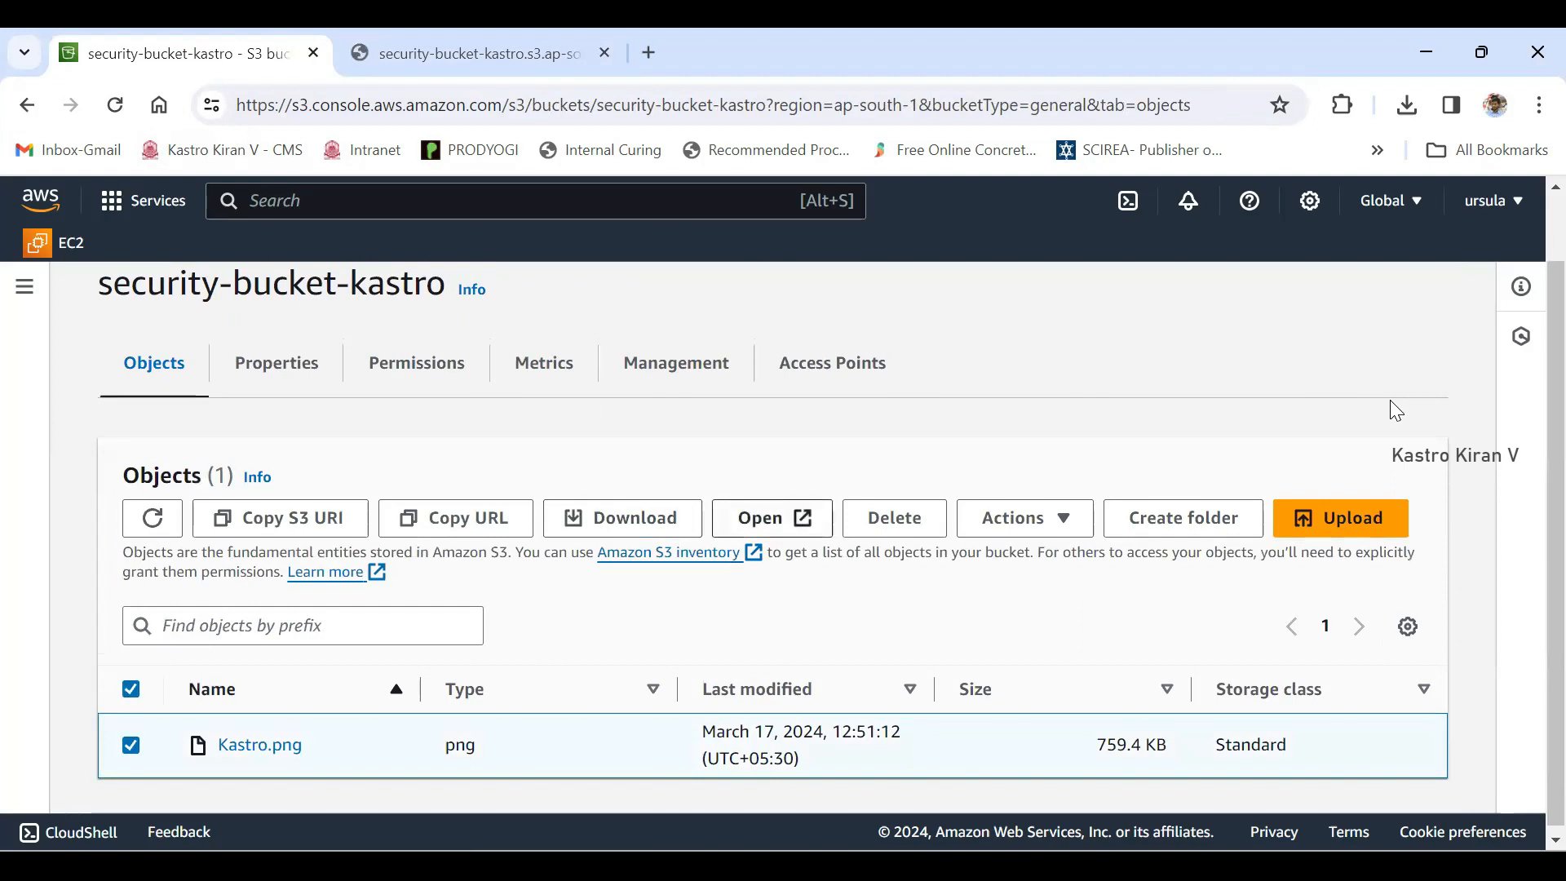
click(772, 518)
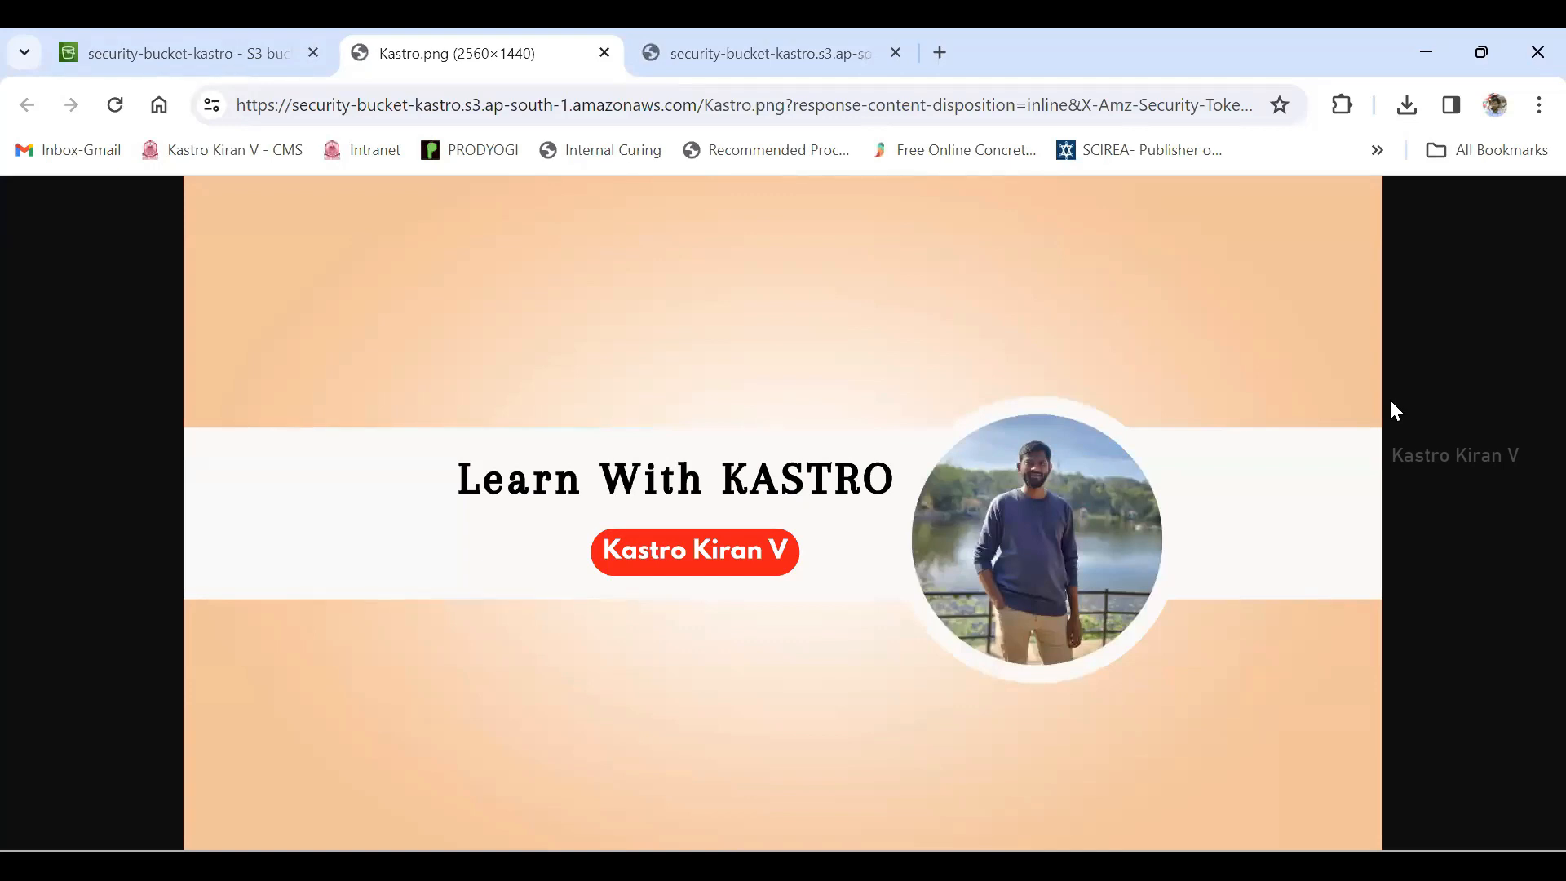
- Compare the Object URL page with the image opened from the console, then close the image tab and return to the bucket
key(ctrl+Tab)
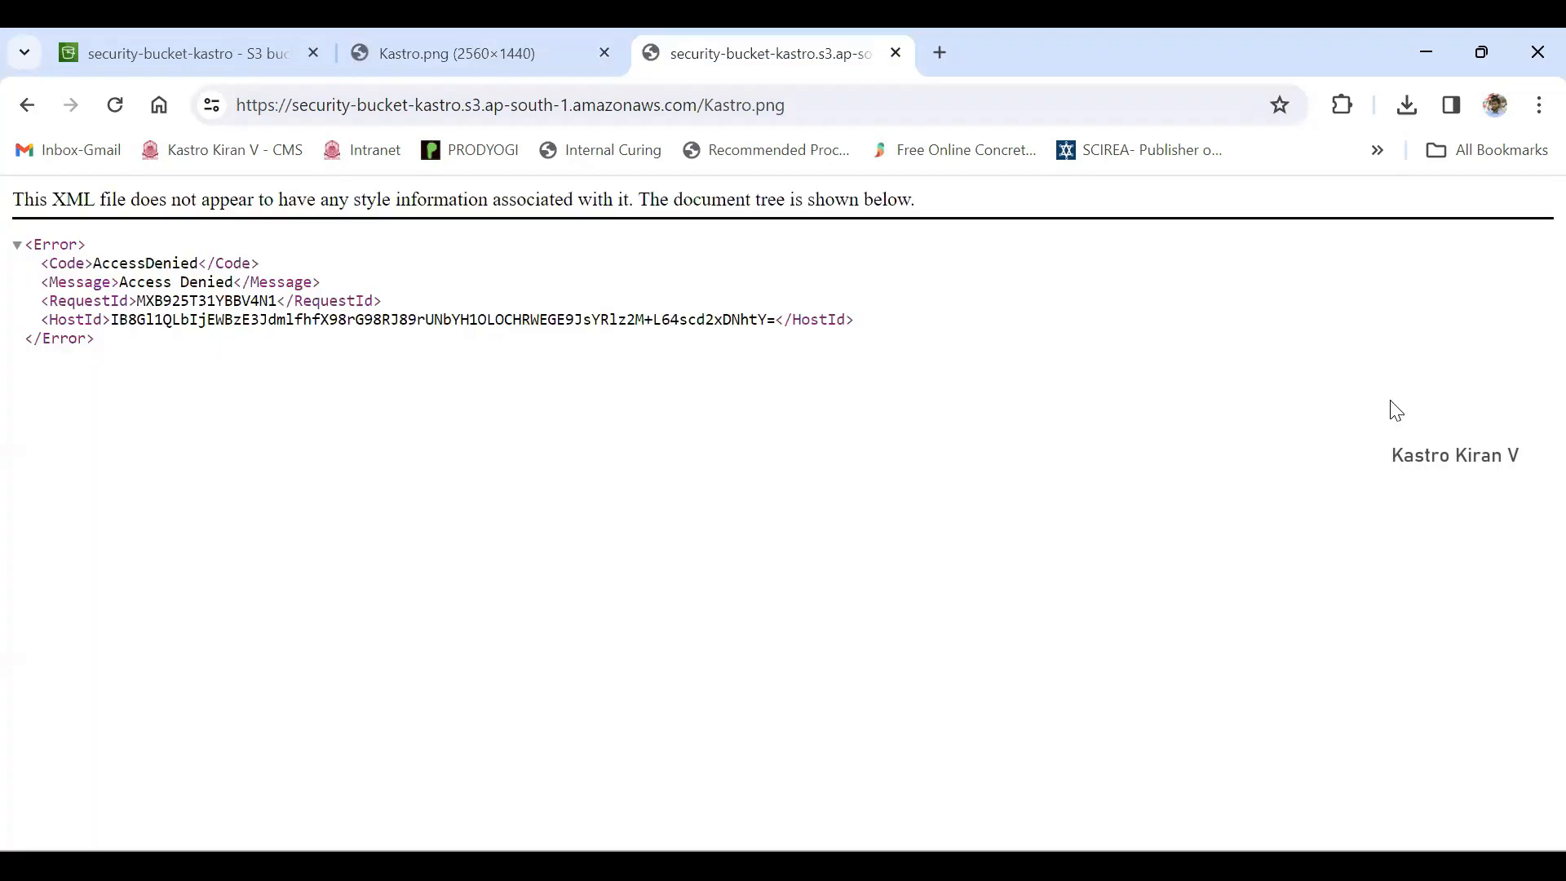
key(ctrl+l)
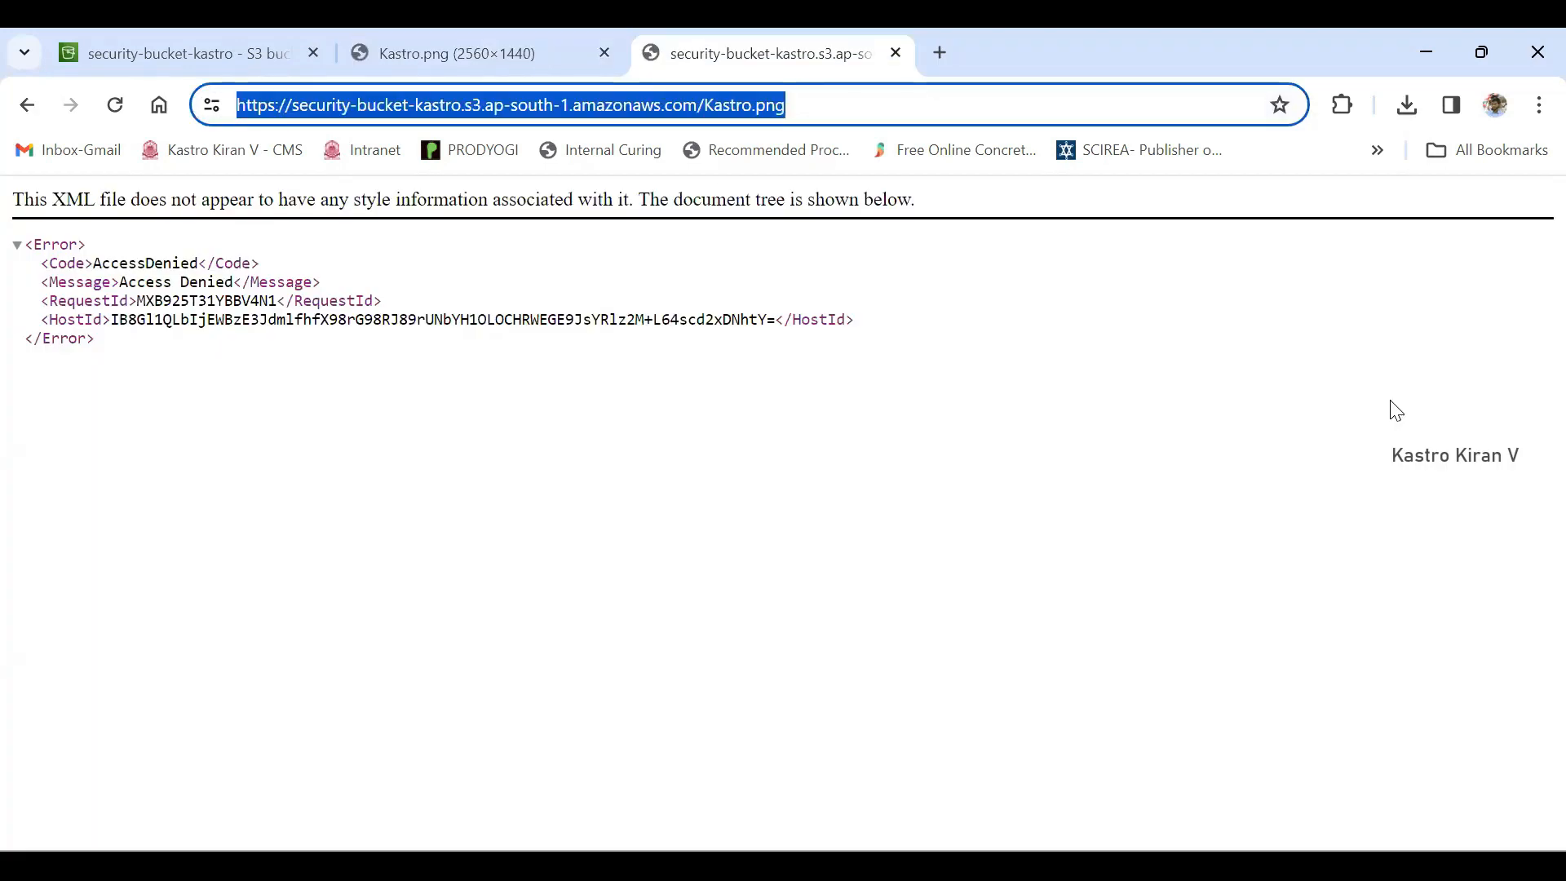
key(ctrl+shift+Tab)
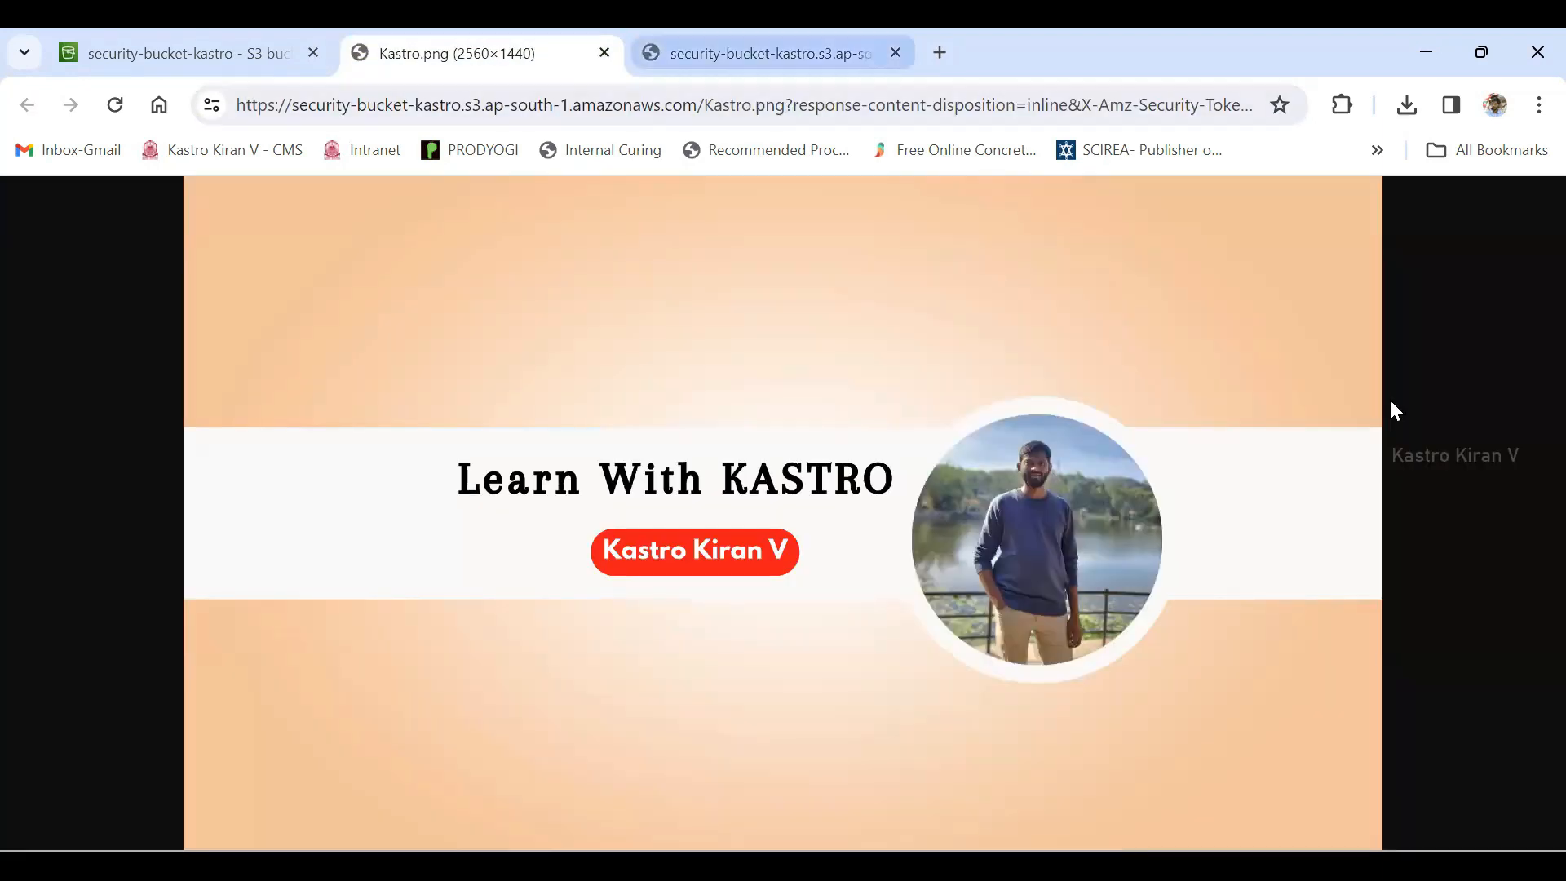
key(ctrl+Tab)
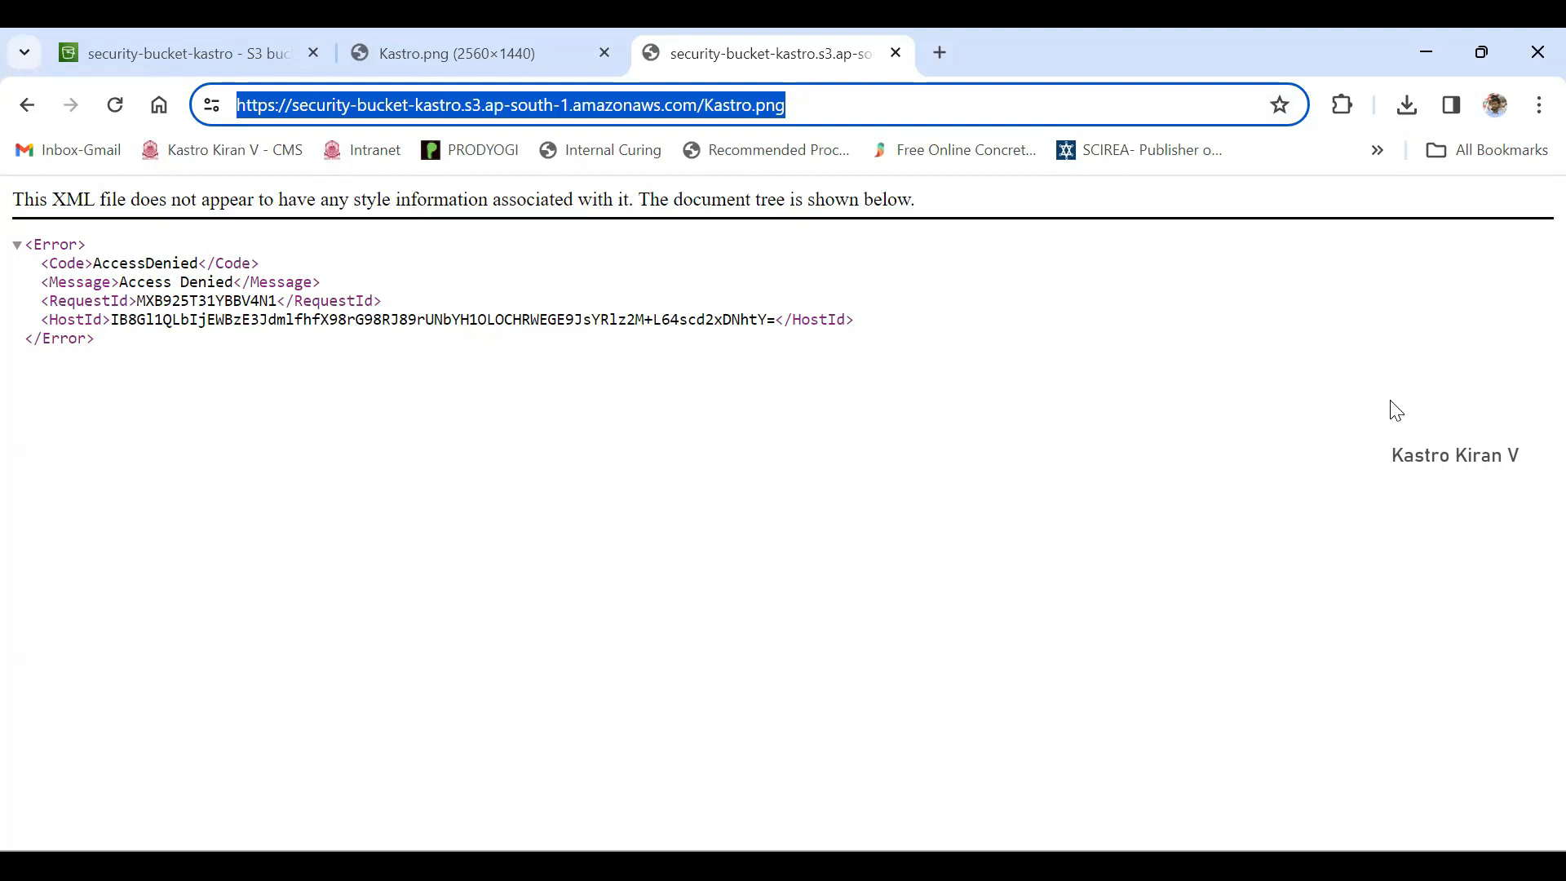
mouse_move(93, 264)
mouse_down()
mouse_move(42, 263)
mouse_move(198, 264)
mouse_up()
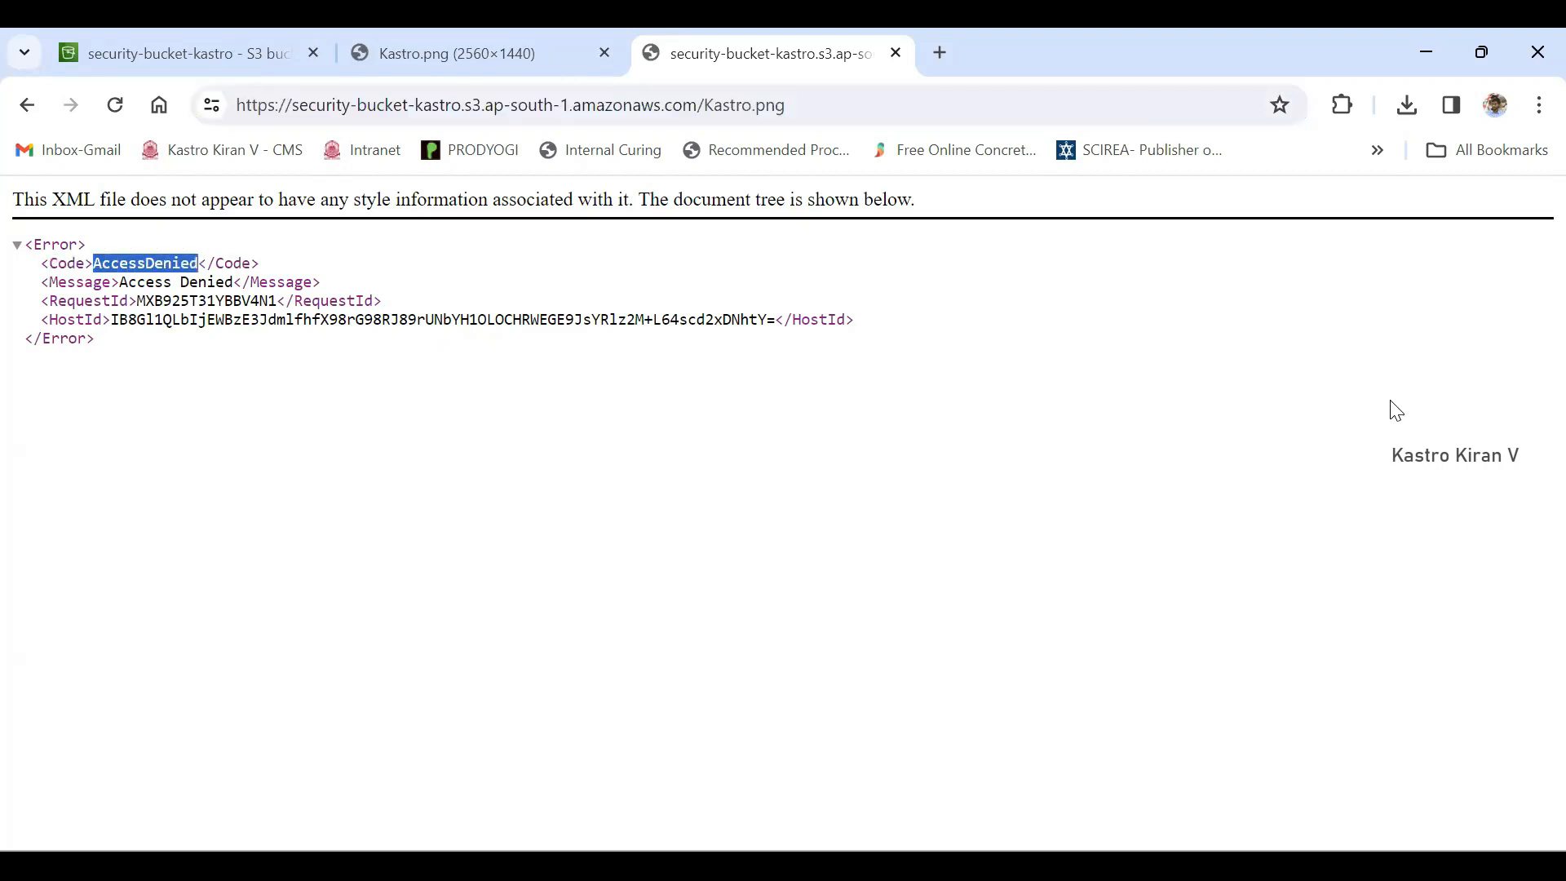
click(604, 53)
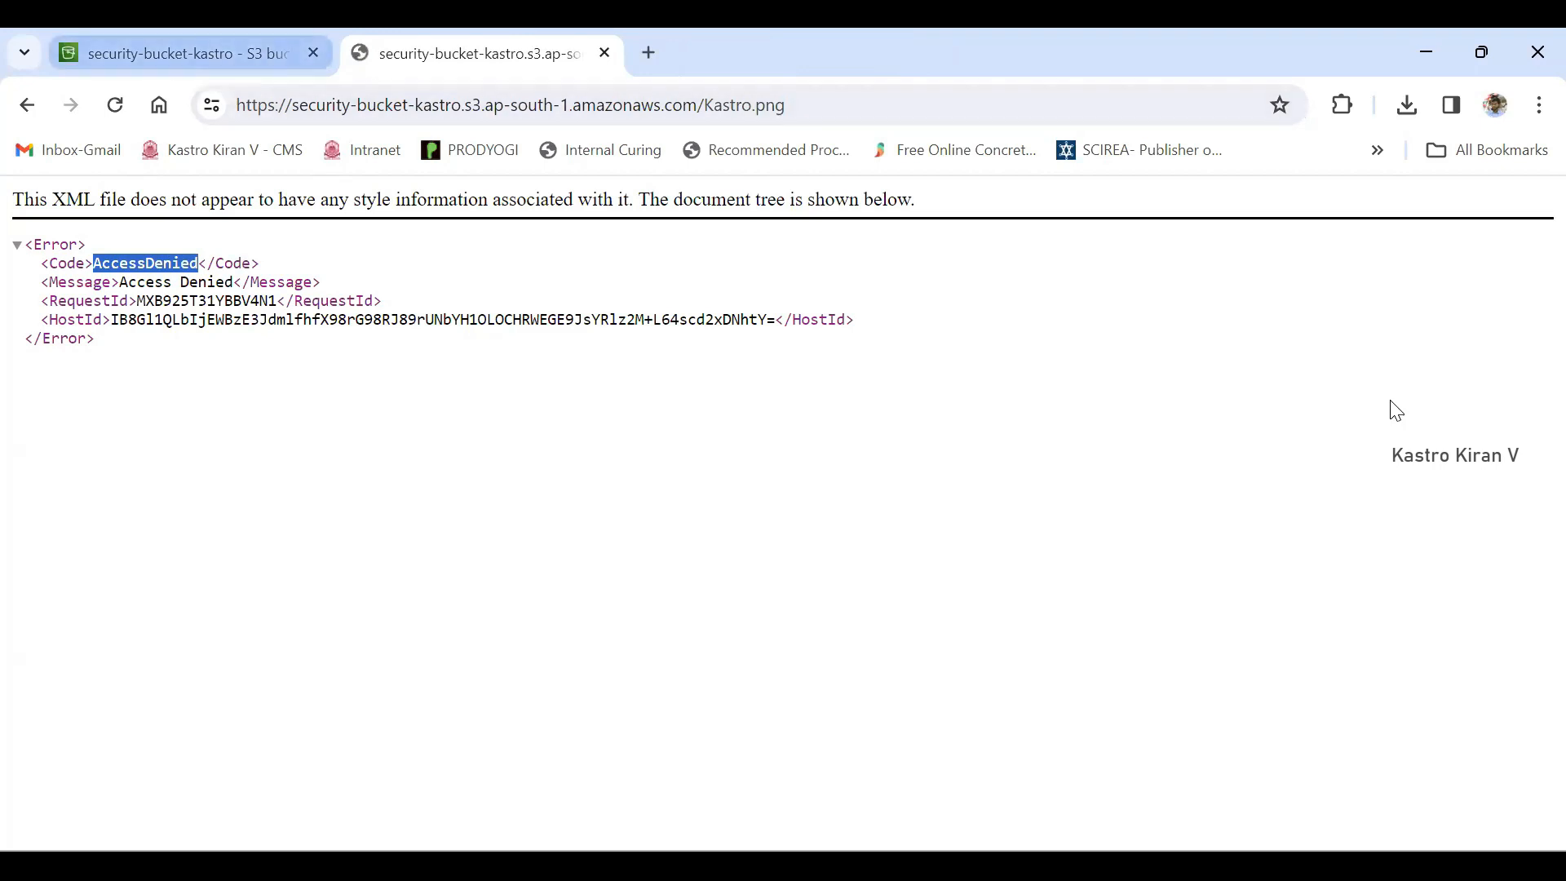
click(179, 53)
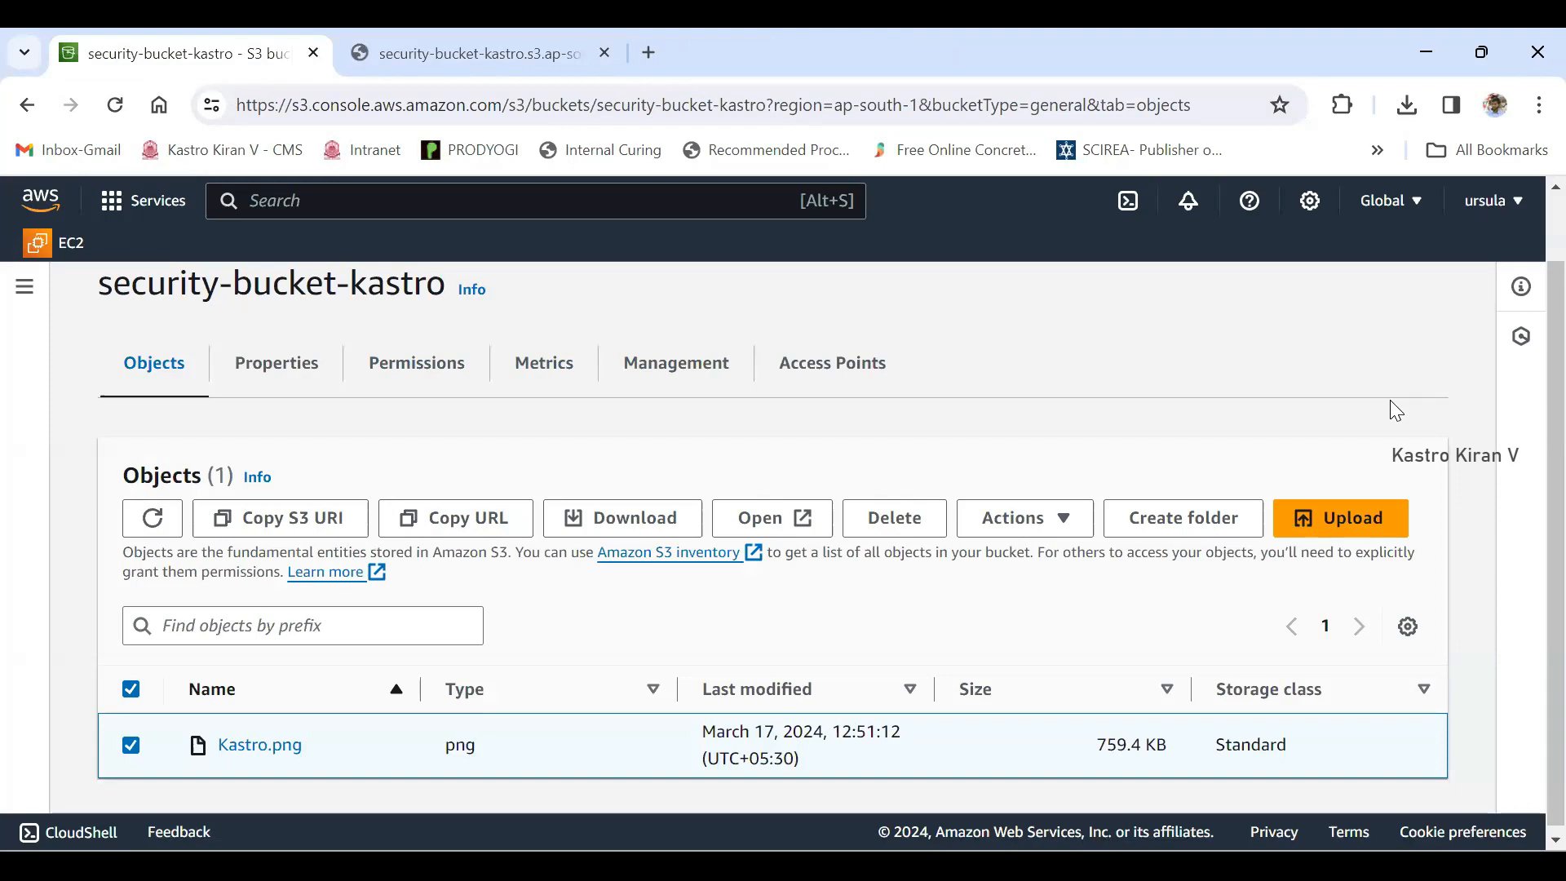
- Open the permissions of security-bucket-kastro and check its Block all public access setting
scroll(1396, 411, up, 1)
drag(99, 359, 446, 359)
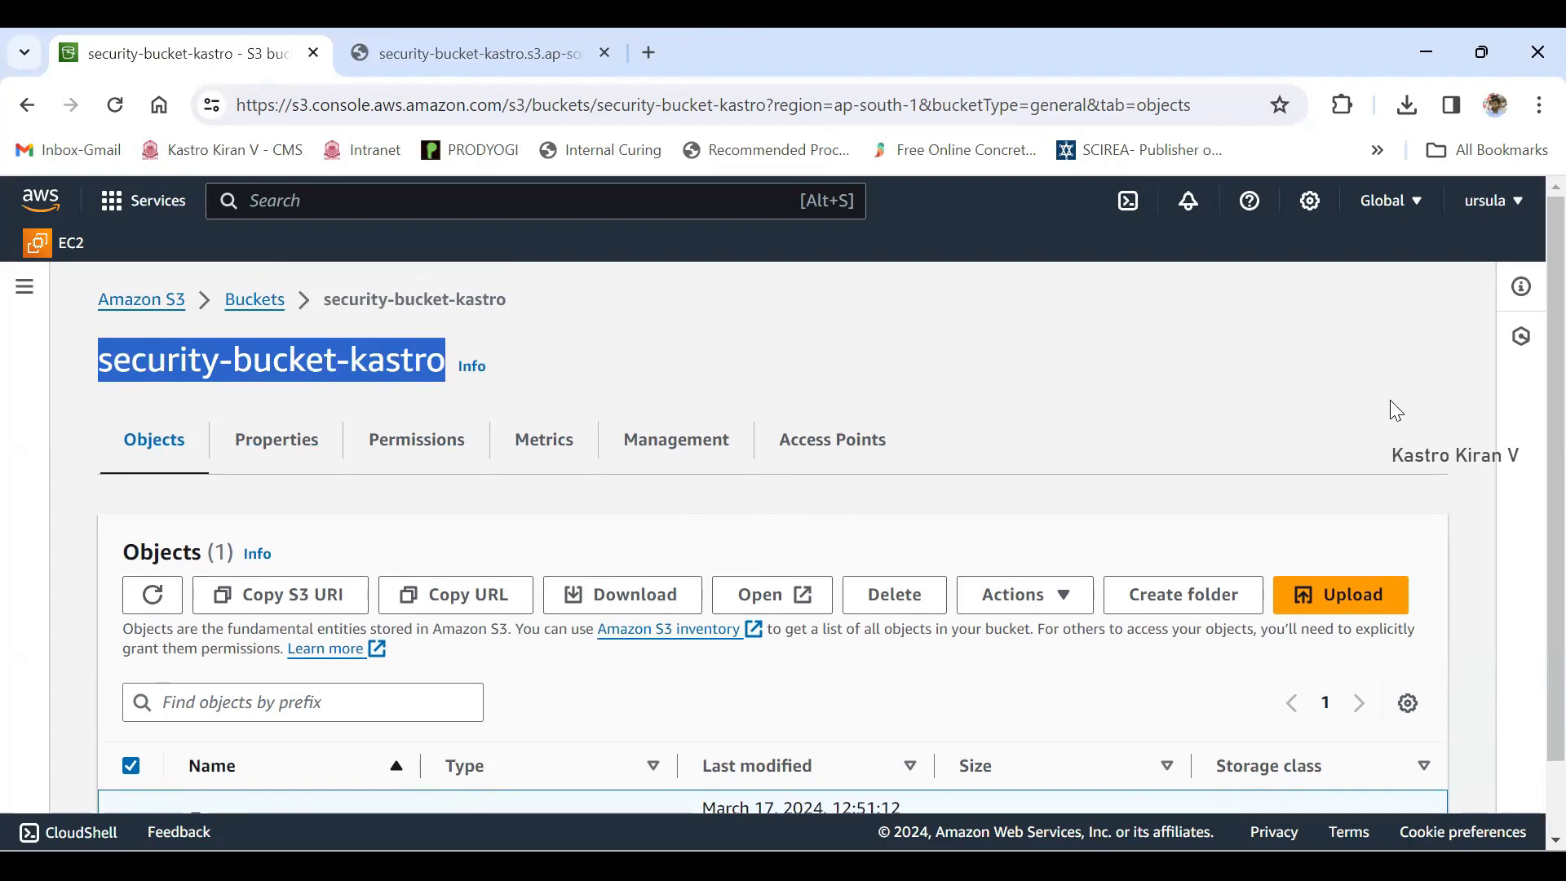
click(1391, 402)
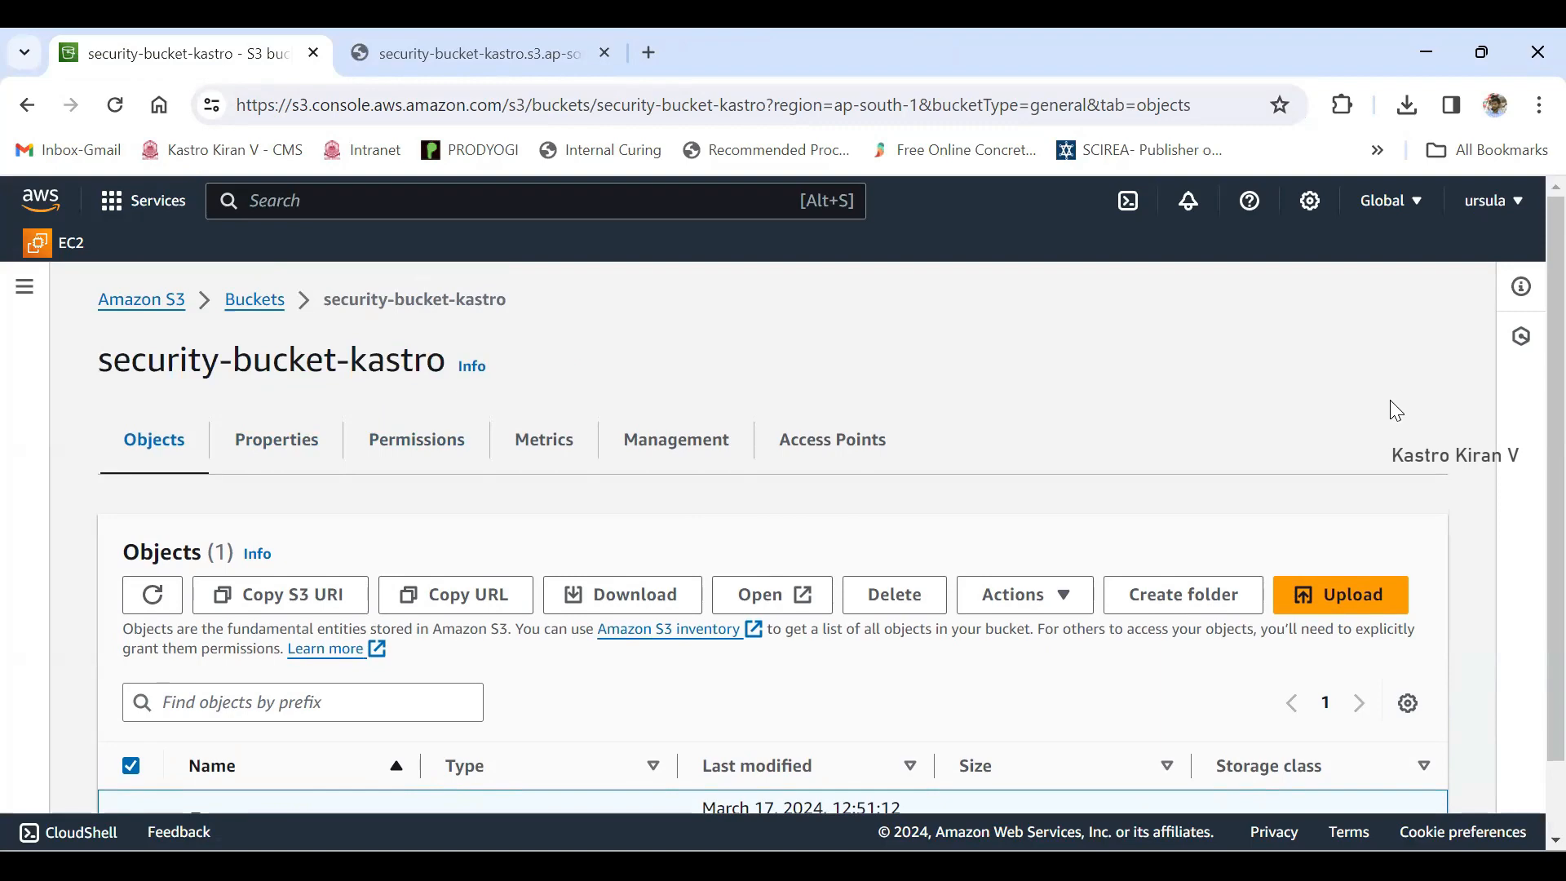
click(417, 440)
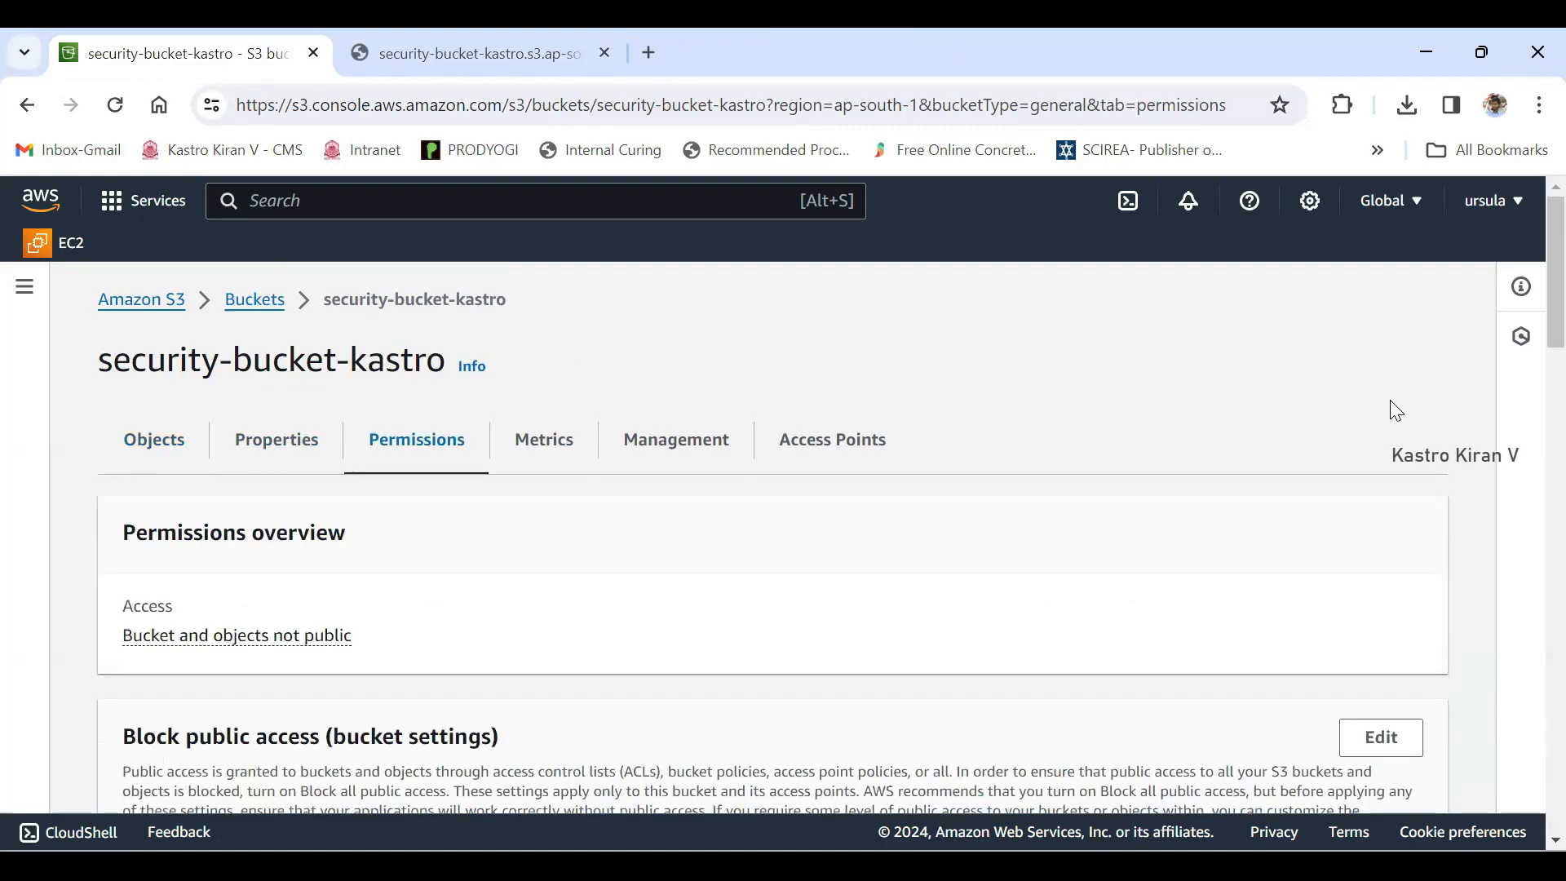
scroll(1396, 411, down, 2)
scroll(1396, 410, down, 1)
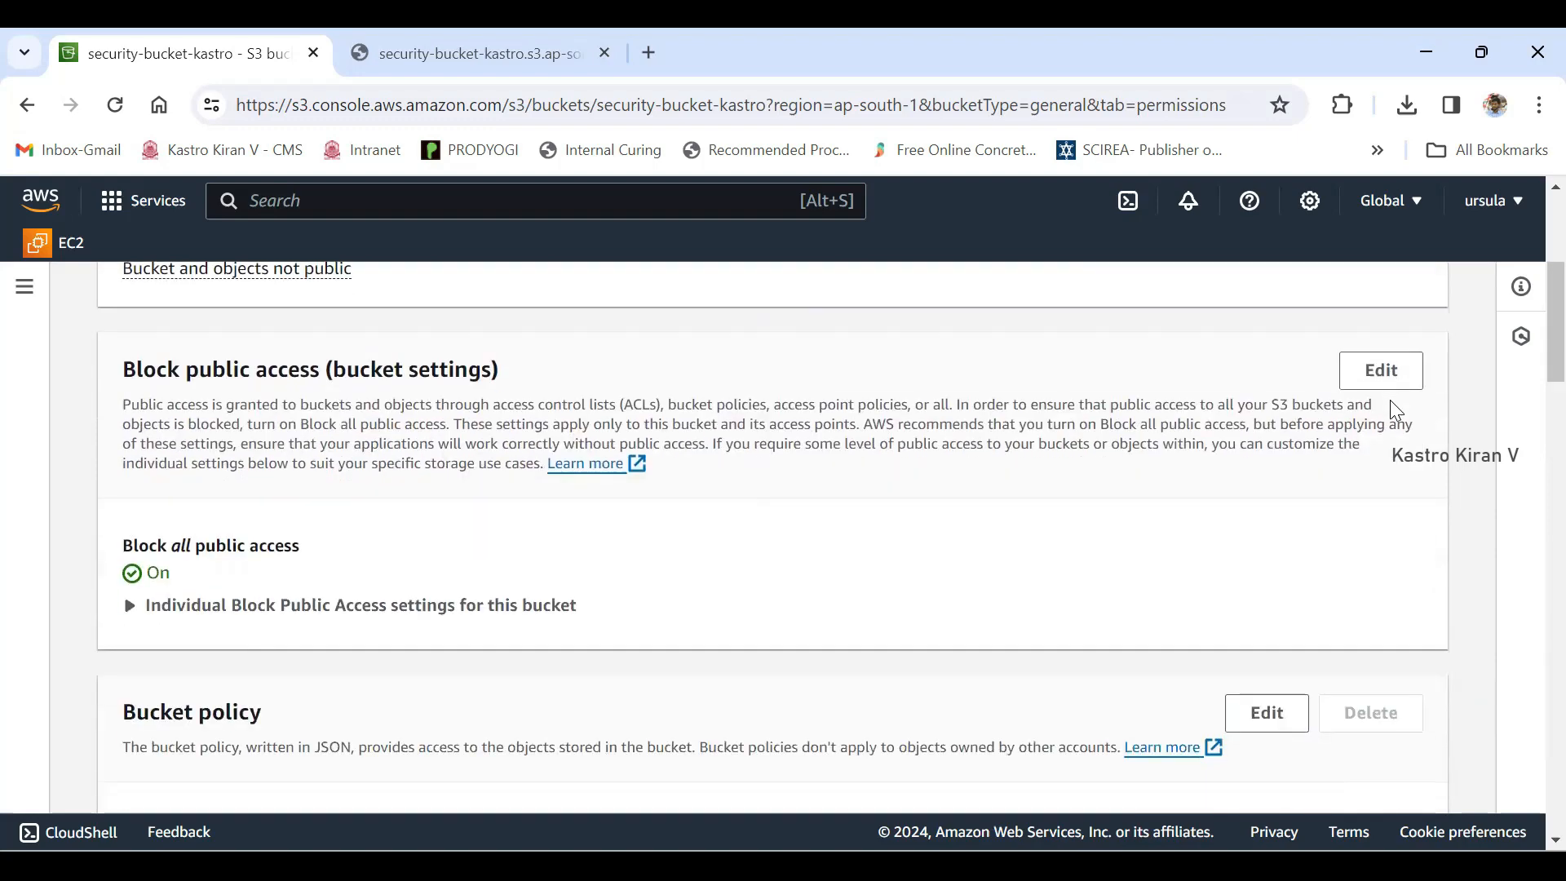
triple_click(310, 370)
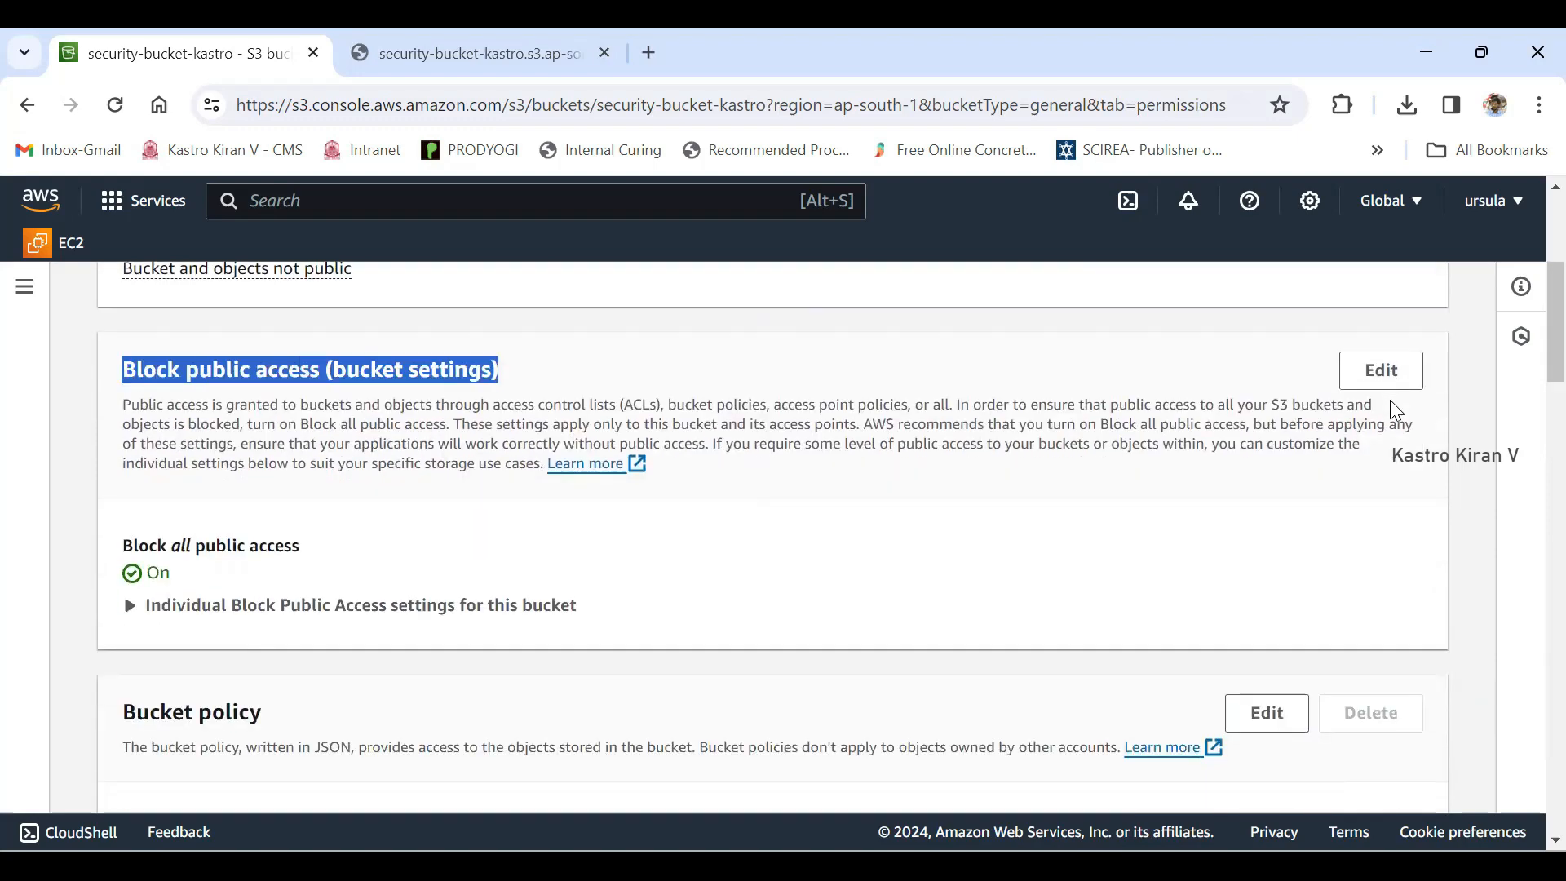
scroll(1396, 410, down, 1)
double_click(158, 450)
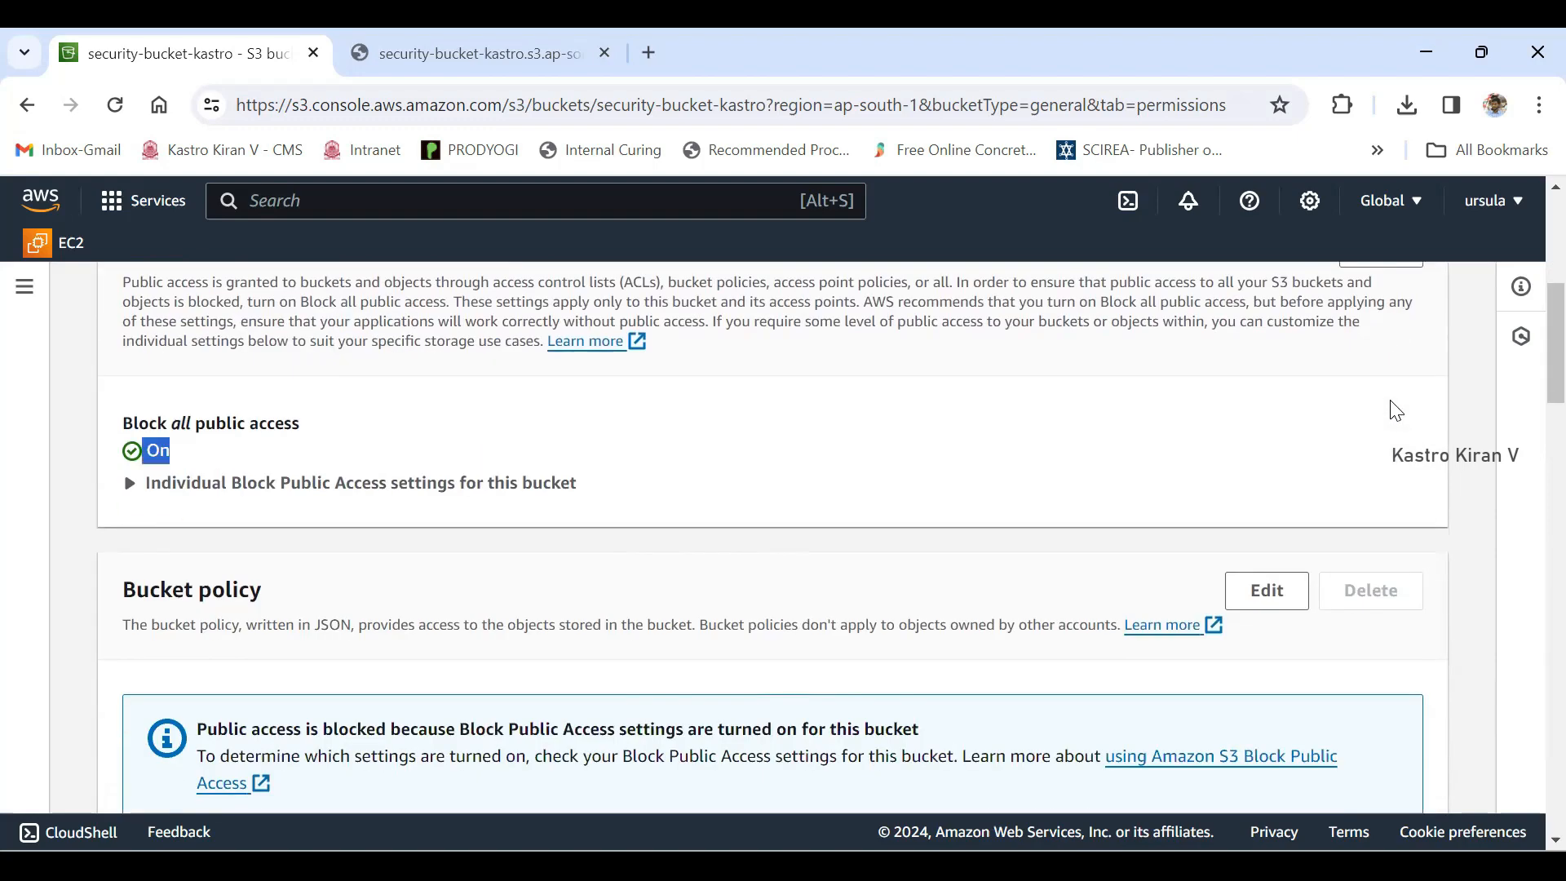
- Examine the bucket's Access control list (ACL) section, including its ownership notice and grantees
scroll(1397, 411, down, 8)
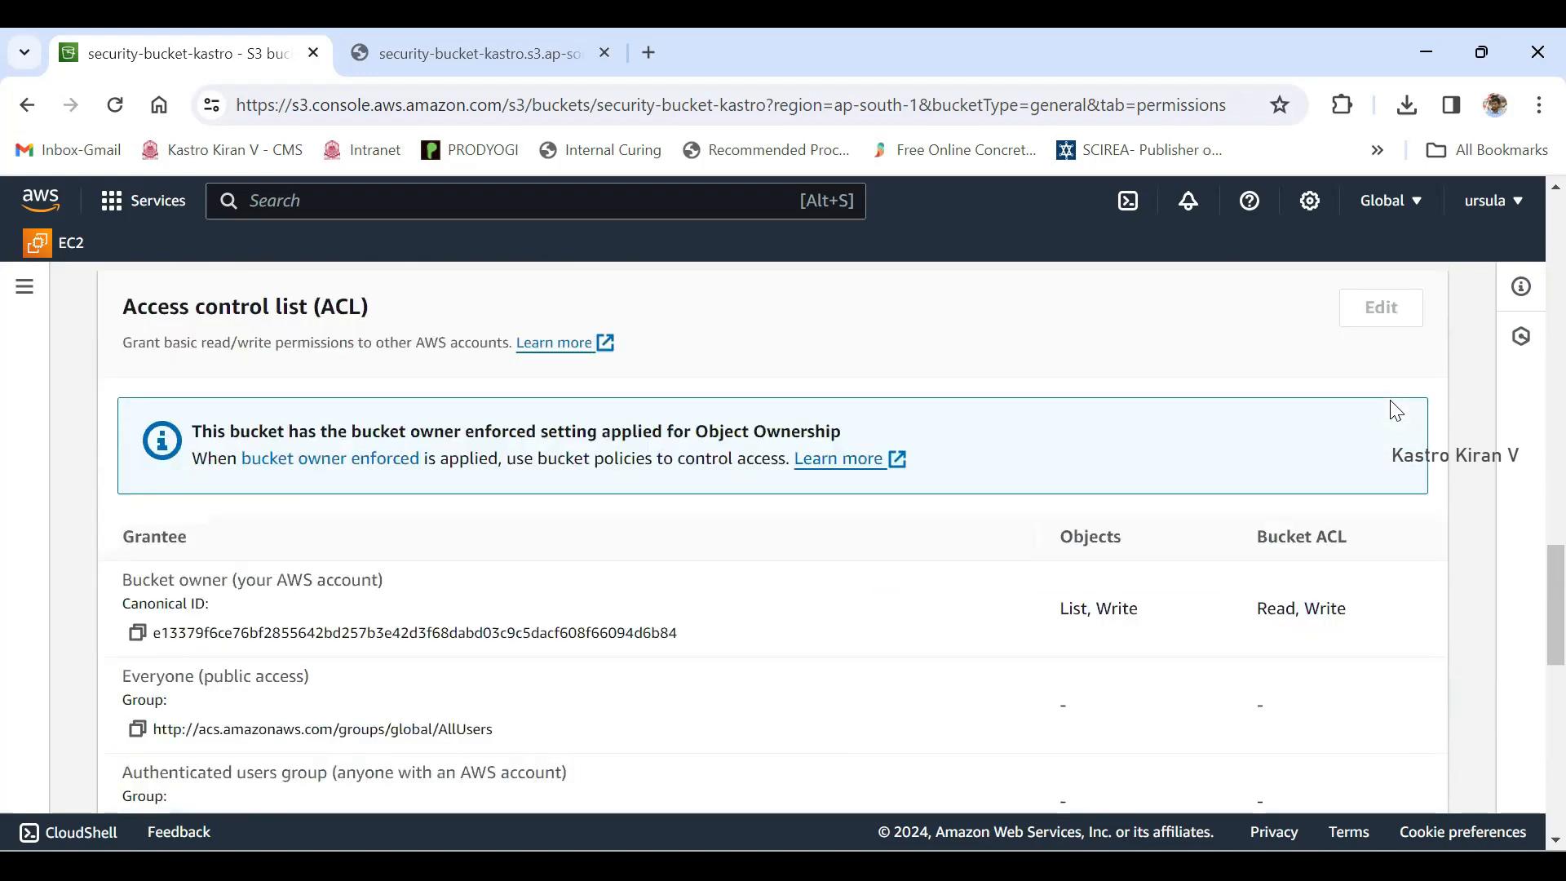
scroll(1397, 410, up, 1)
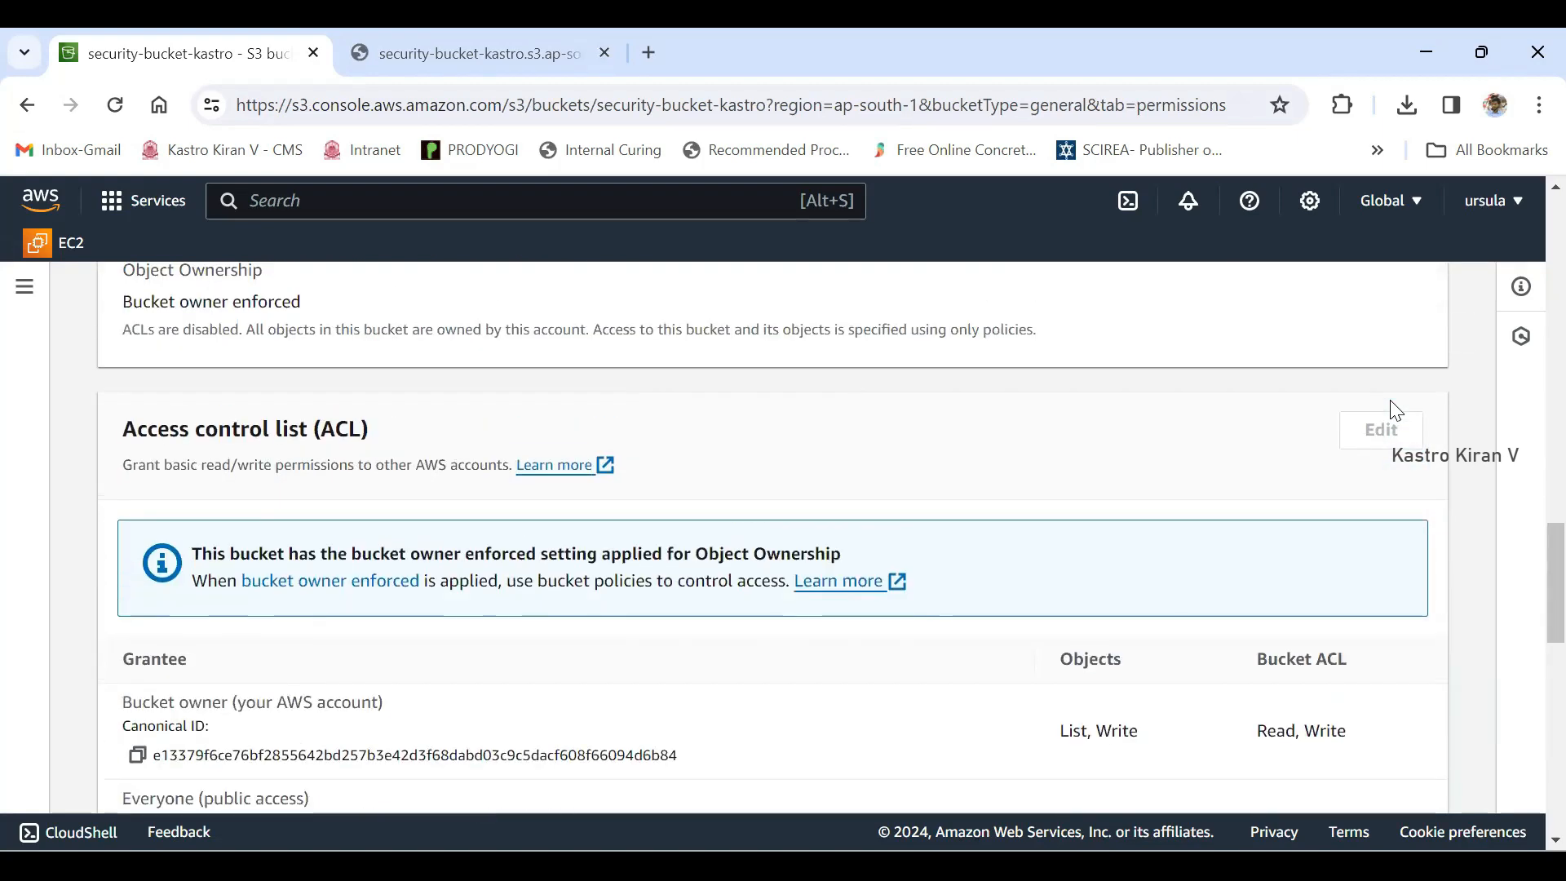
drag(122, 429, 369, 429)
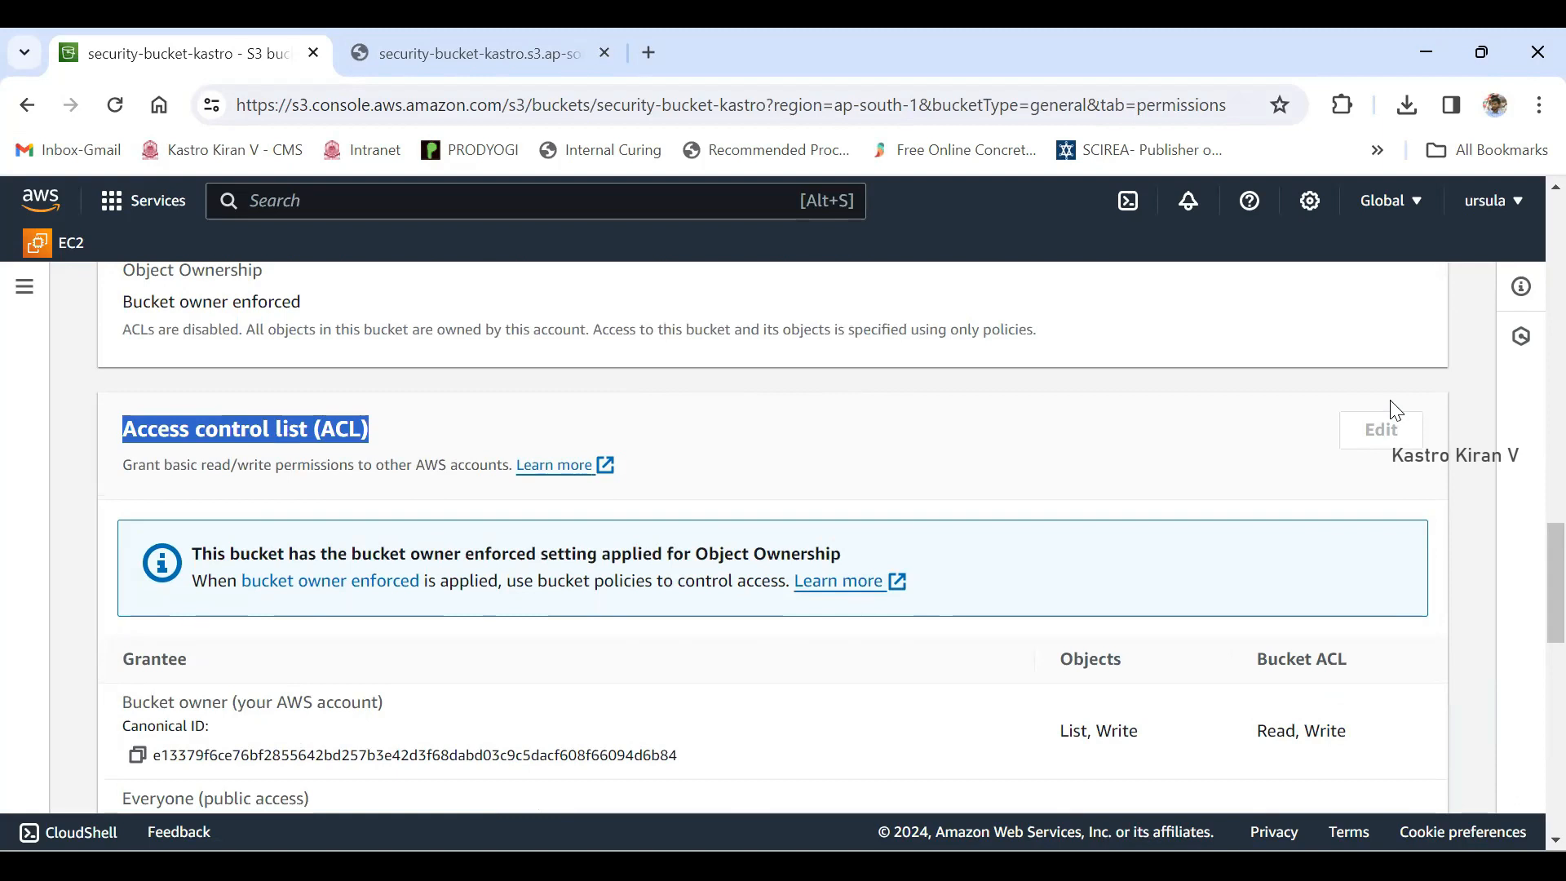
scroll(1397, 411, down, 1)
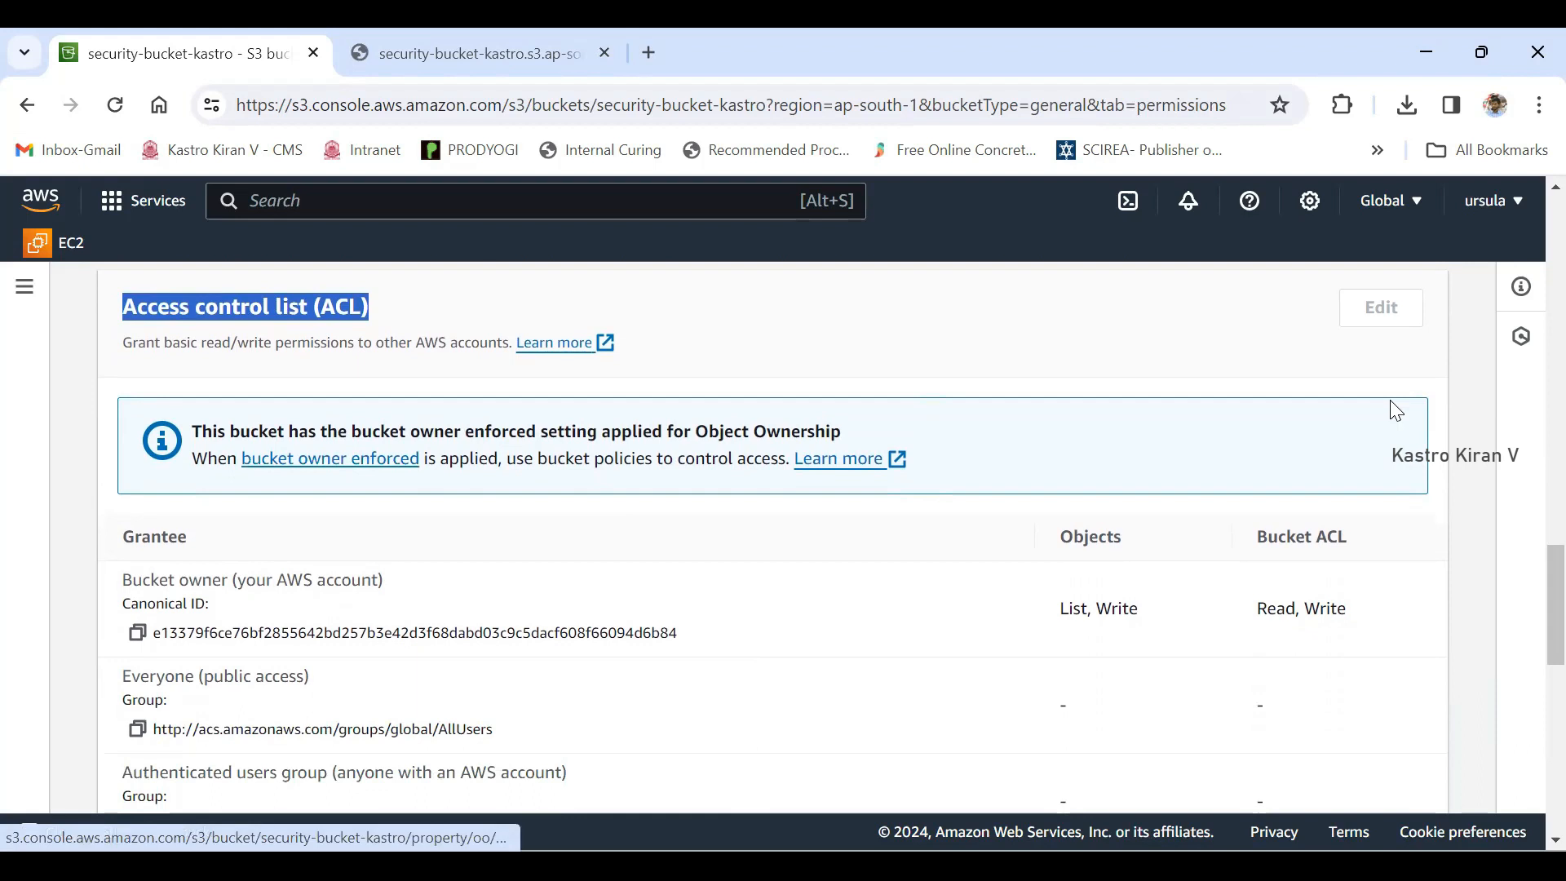
- Enable ACLs in the bucket's Object Ownership with Bucket owner preferred, acknowledge that ACLs will be restored, and save the changes
click(330, 458)
scroll(1396, 410, down, 1)
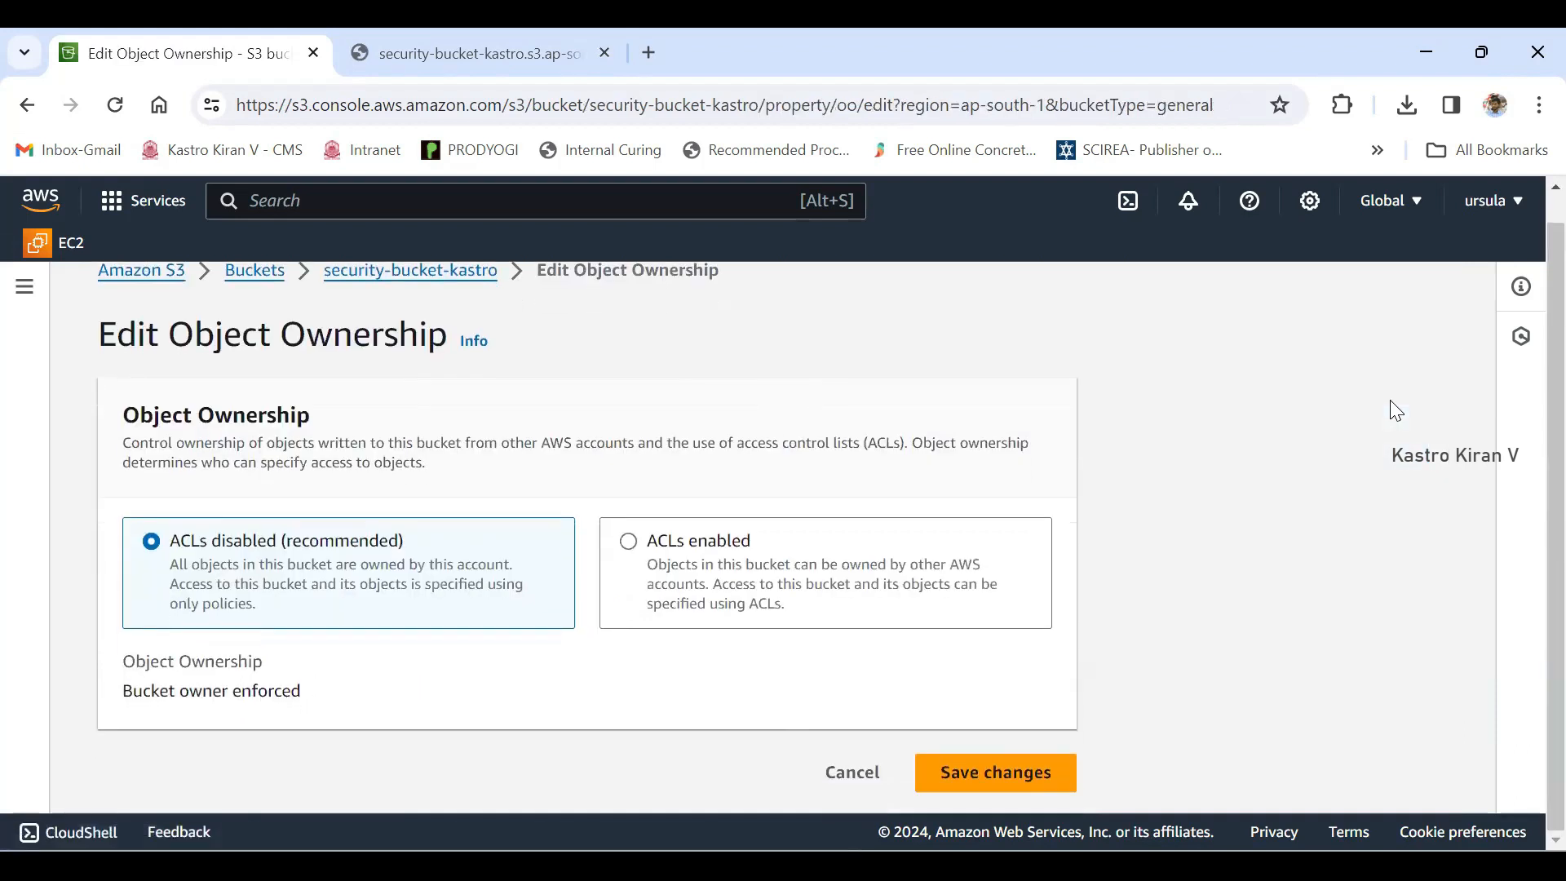
drag(170, 541, 280, 540)
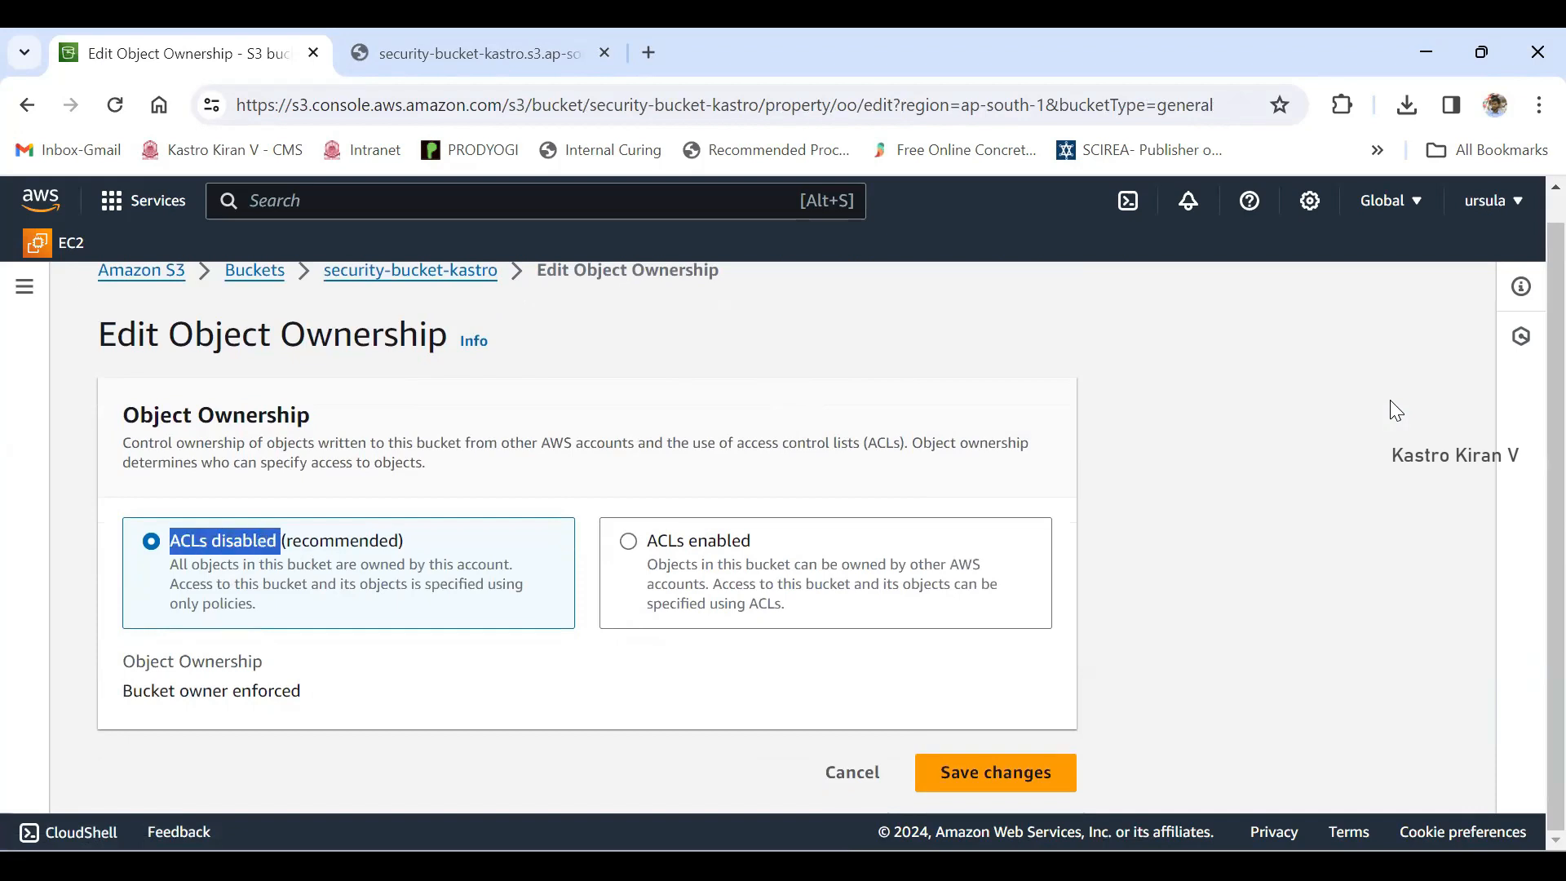
click(628, 541)
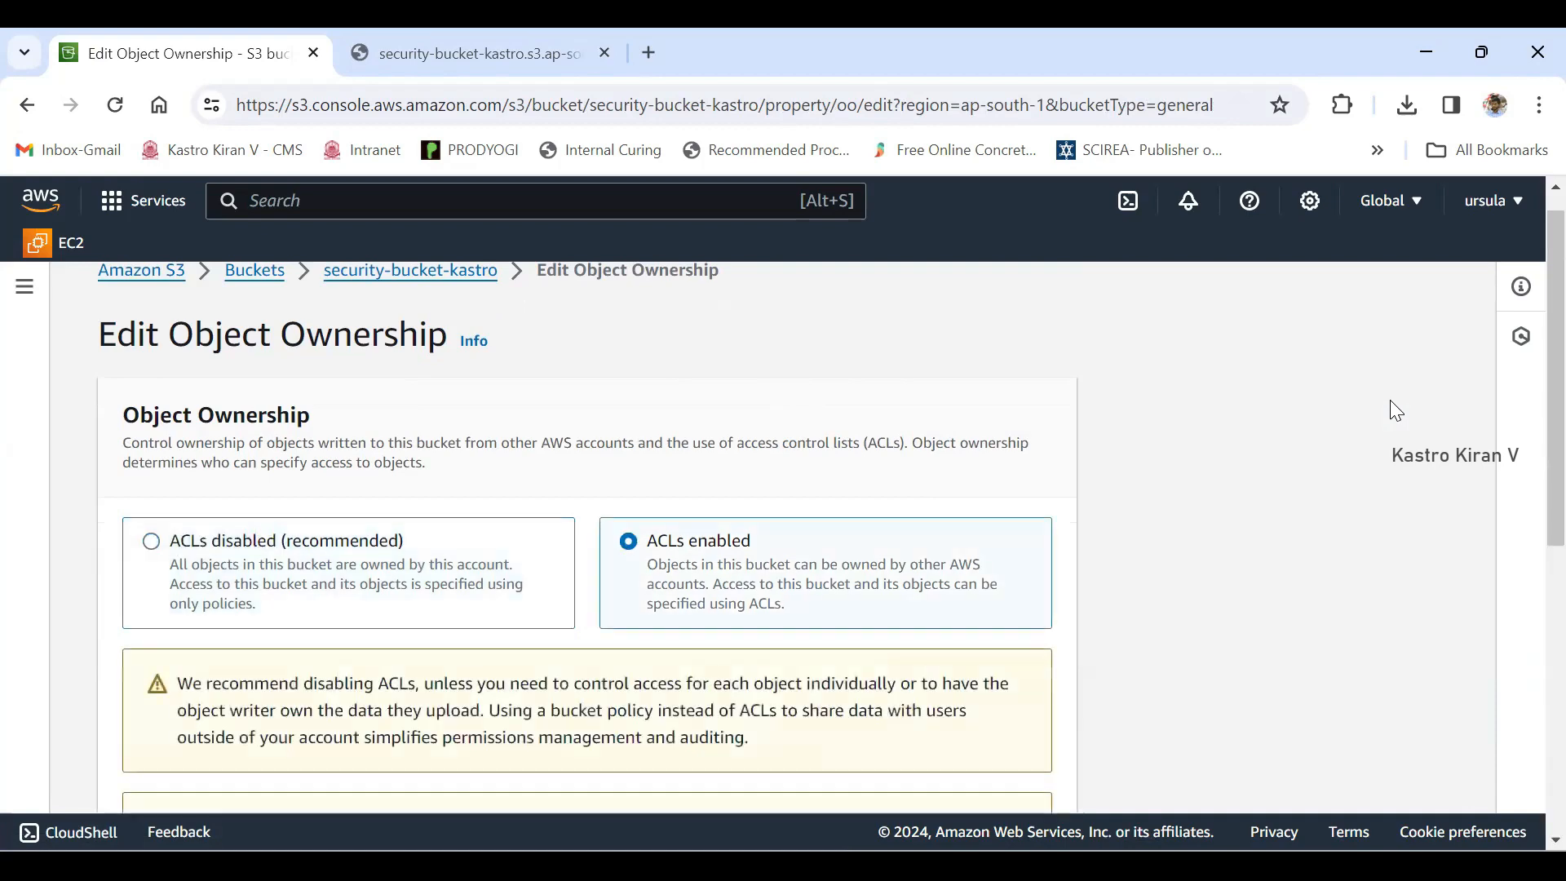
scroll(628, 541, down, 4)
scroll(628, 541, down, 2)
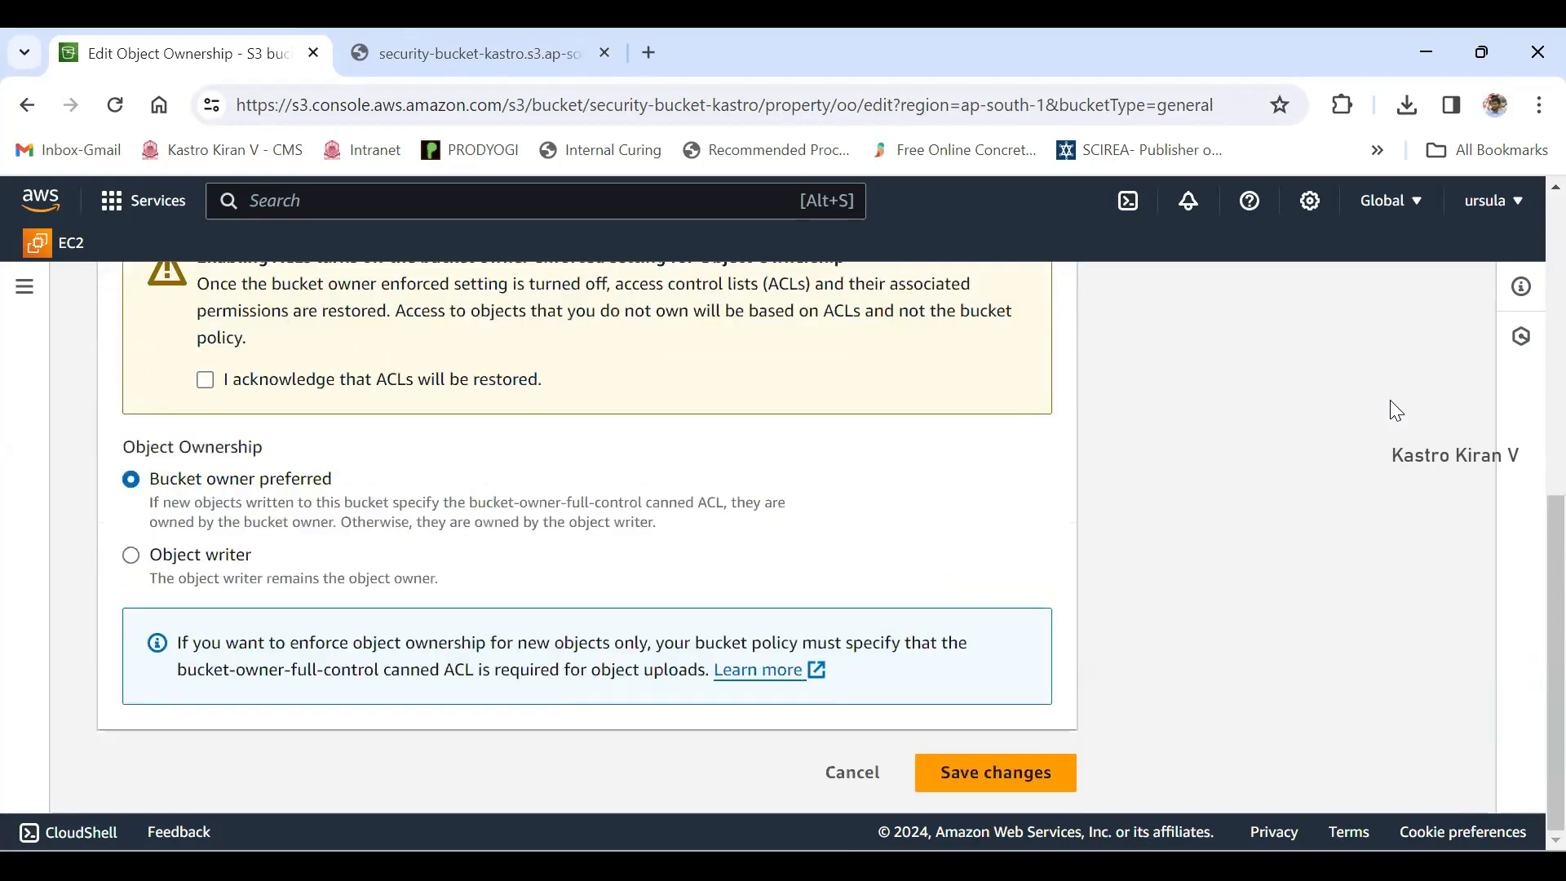
click(205, 379)
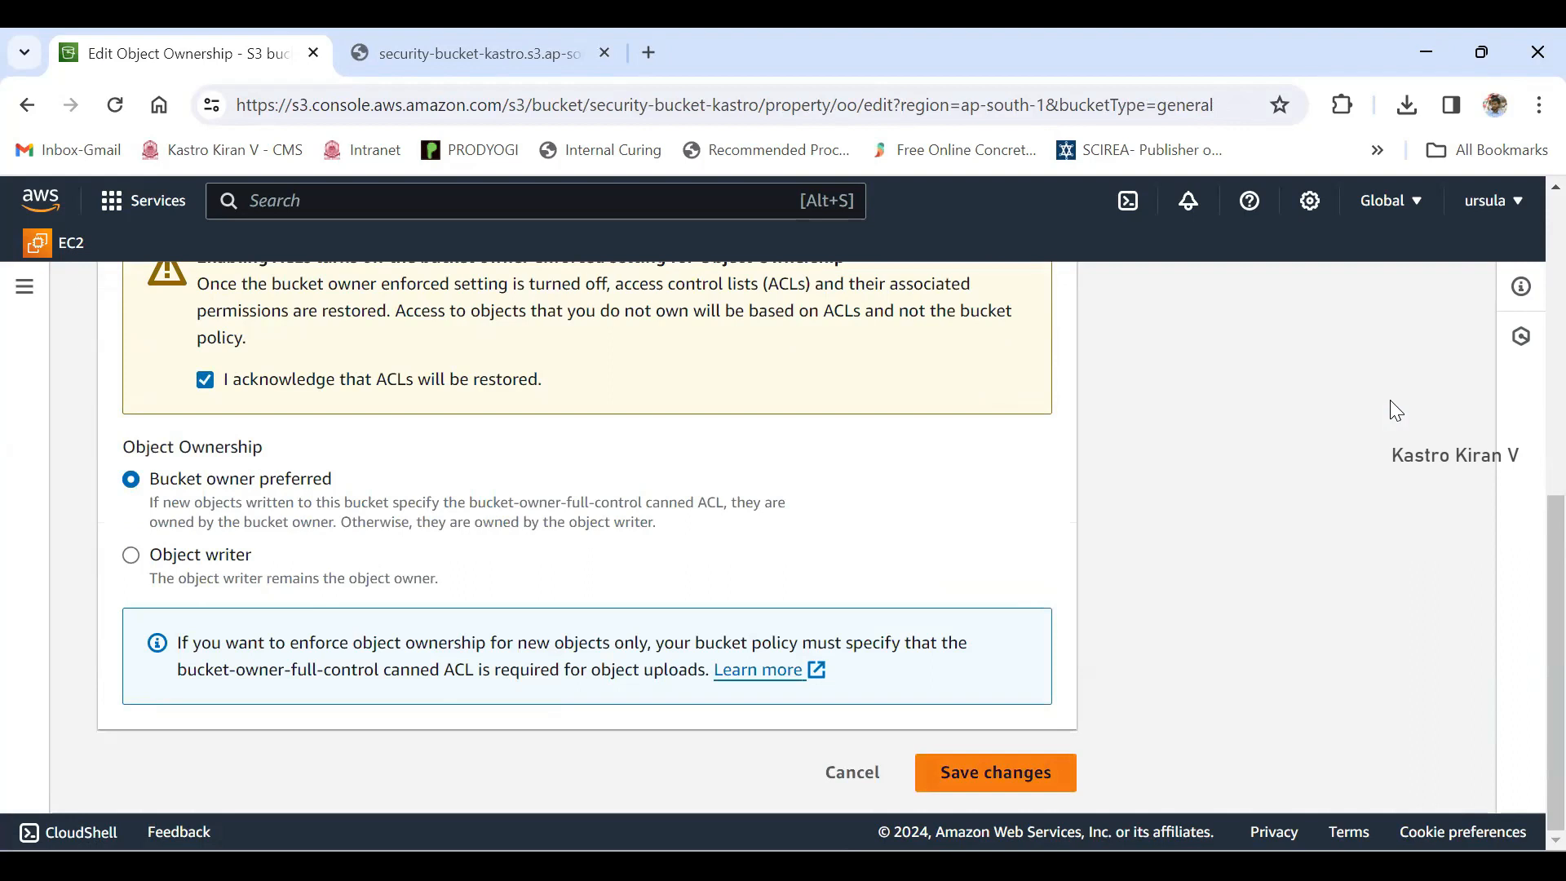
click(996, 772)
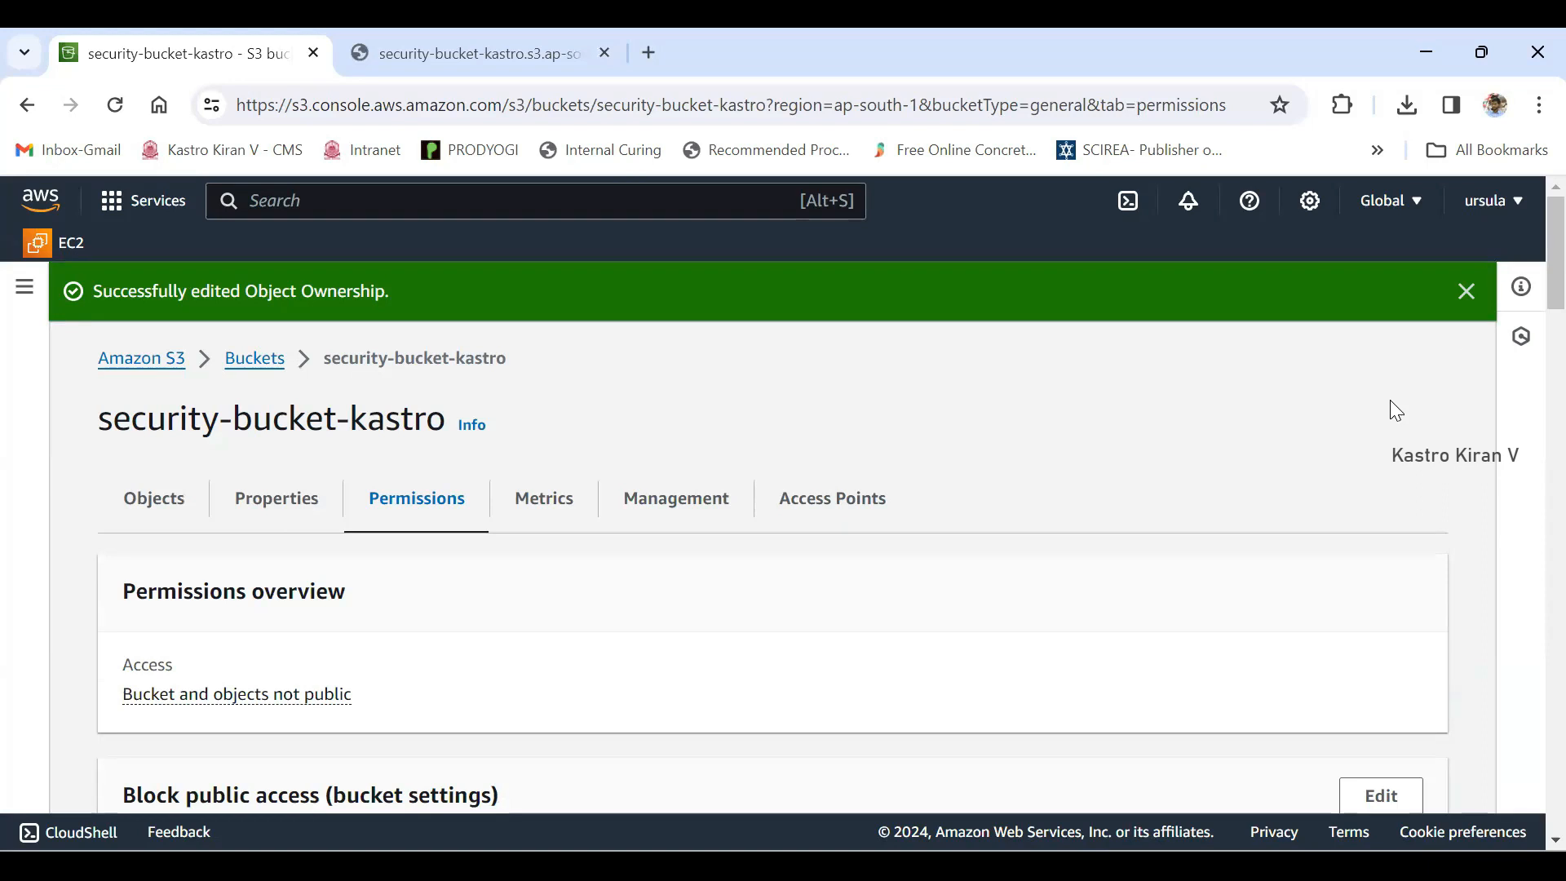
- Reload the Kastro.png Object URL page to retest access with ACLs enabled, and return to the bucket's permissions
key(ctrl+Tab)
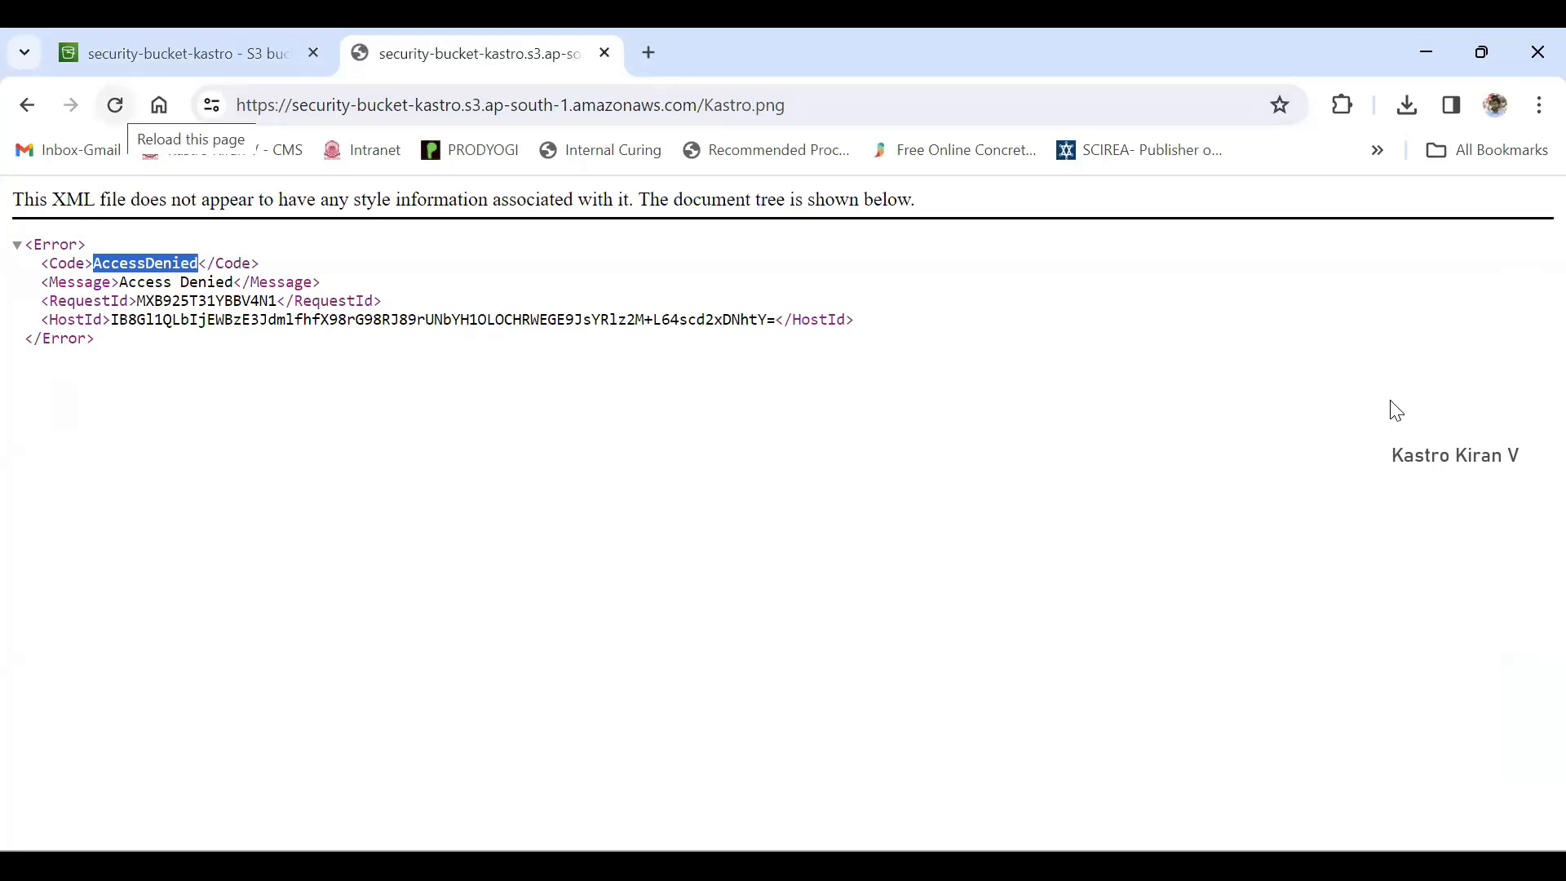
key(F5)
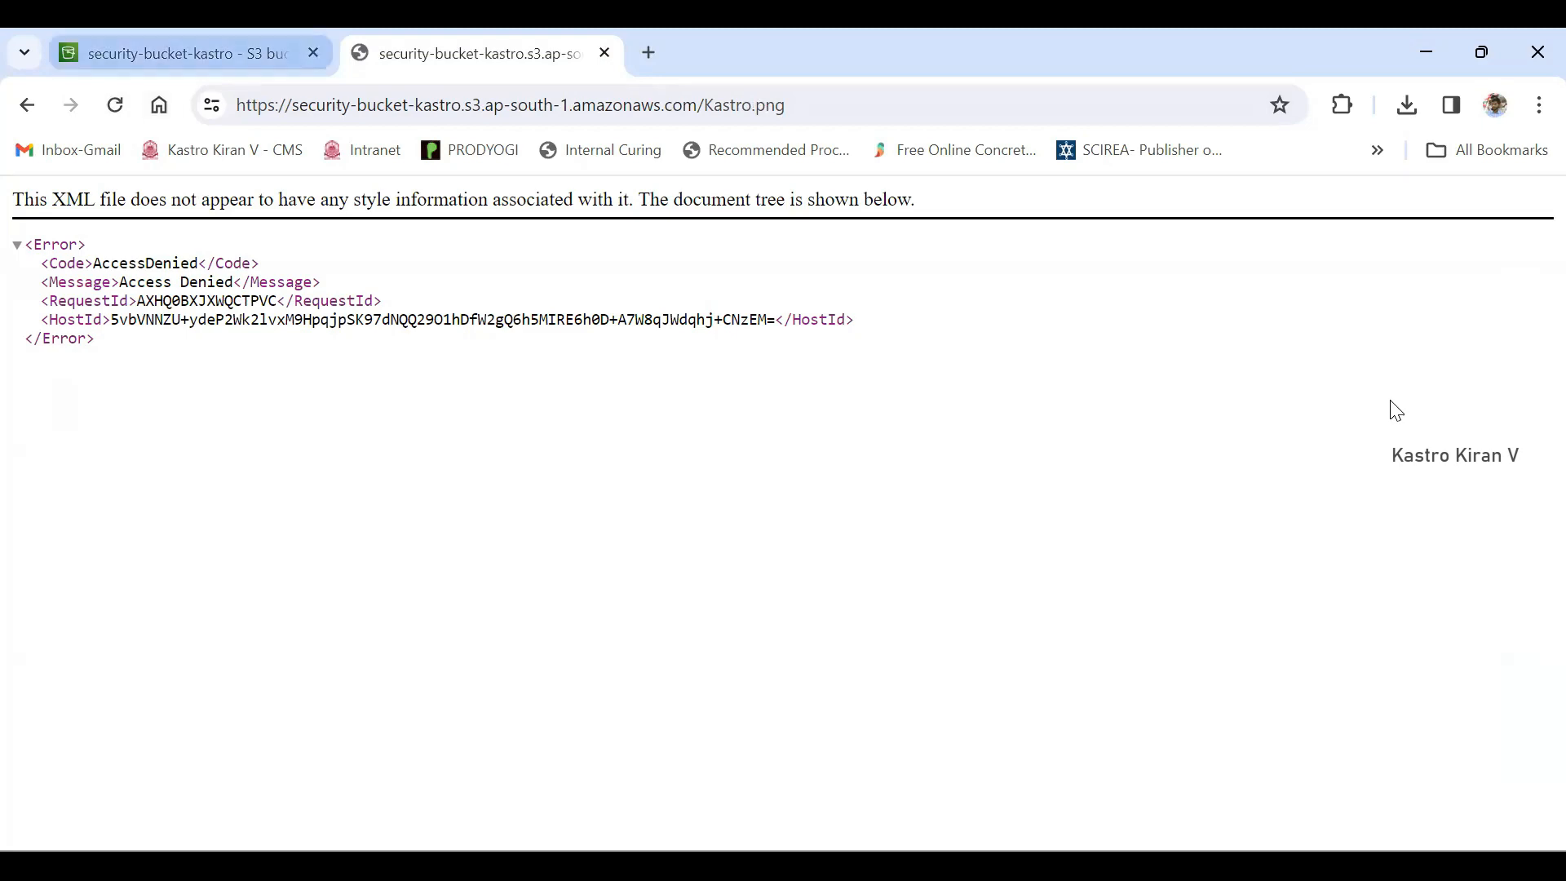
key(ctrl+shift+Tab)
- Review the bucket's Block public access settings, open them for editing and turn off Block all public access
scroll(1395, 410, down, 3)
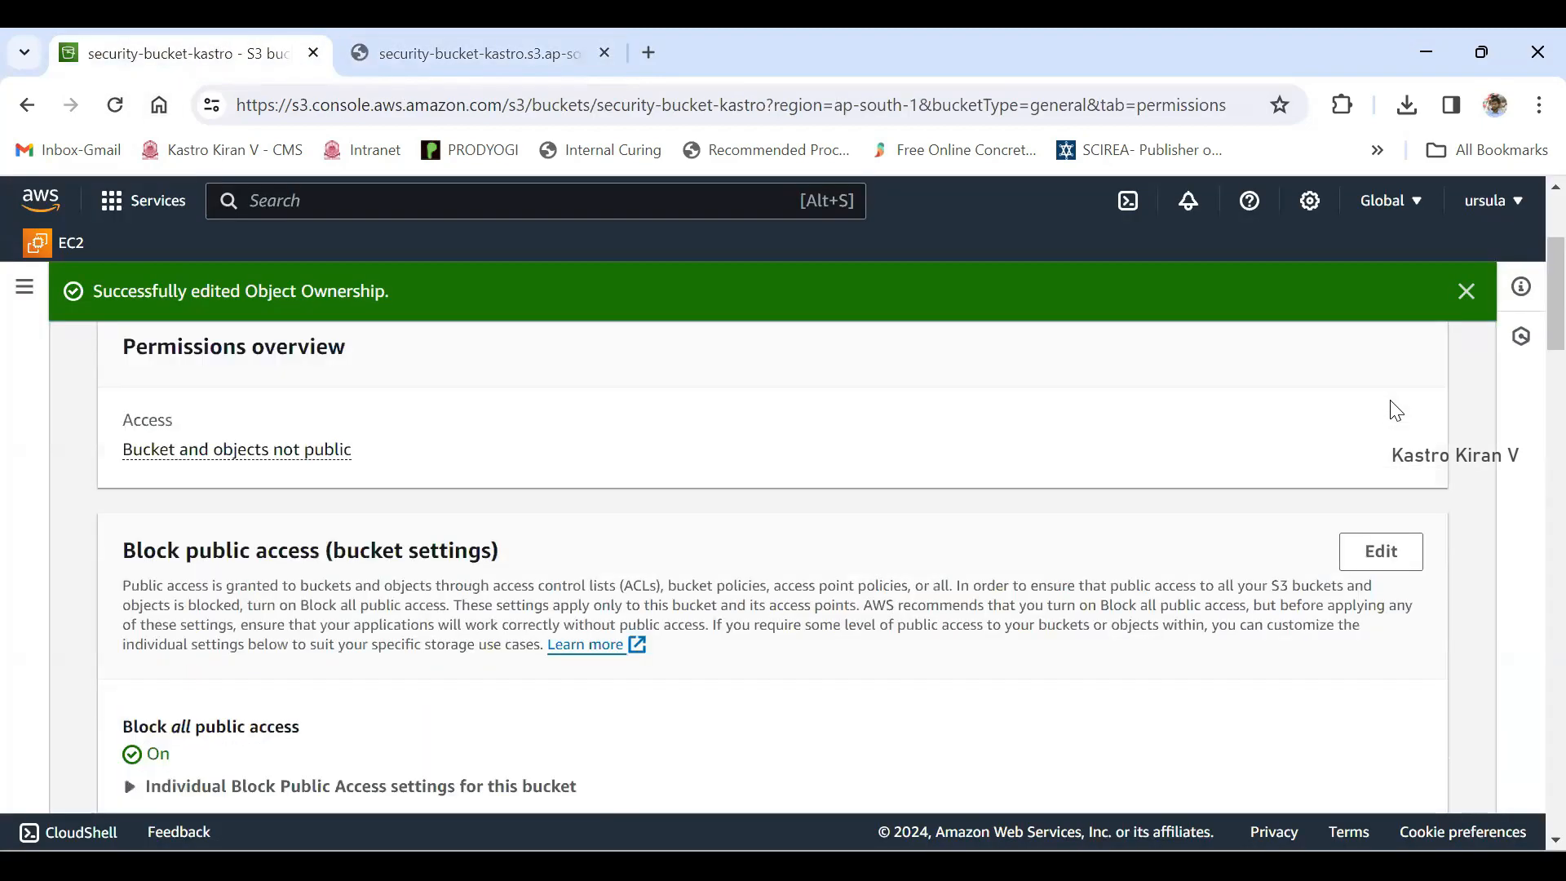
drag(124, 551, 325, 550)
scroll(1395, 410, down, 1)
scroll(1396, 410, down, 1)
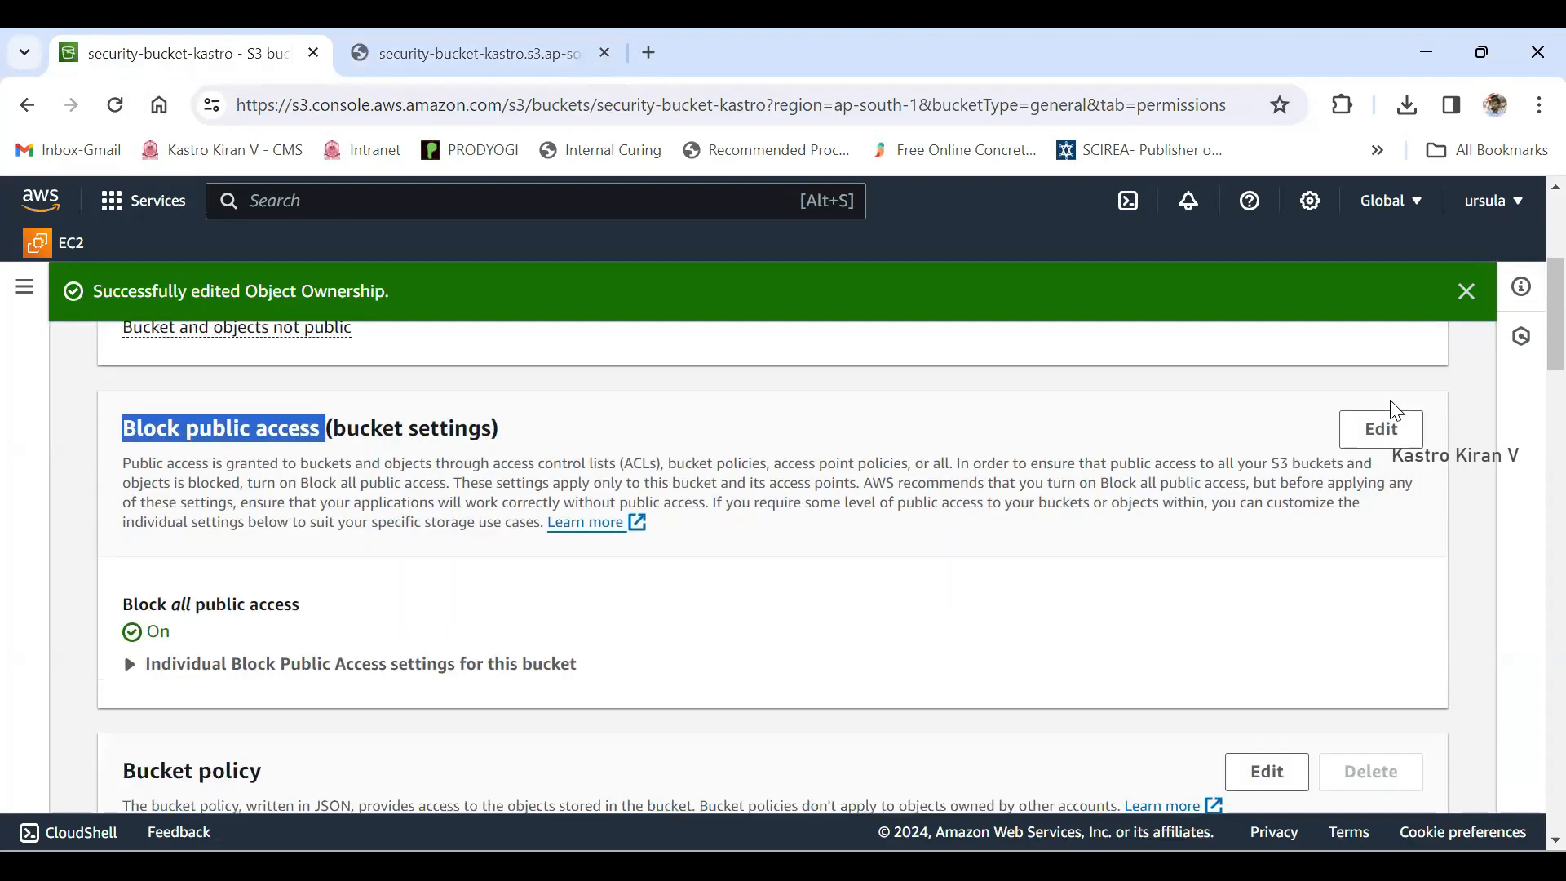
drag(123, 604, 300, 604)
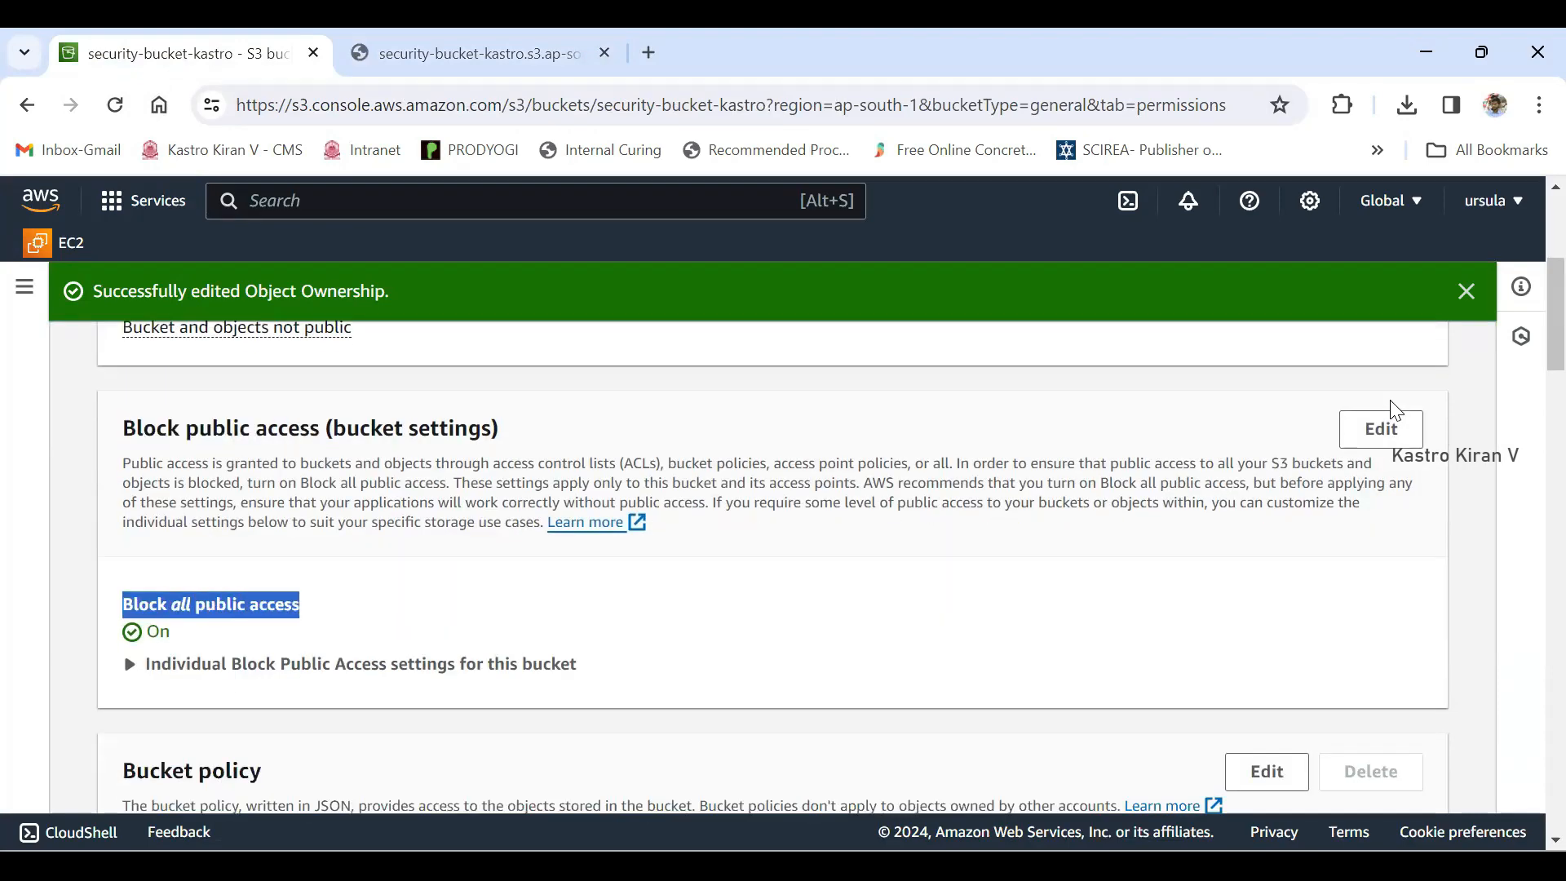
drag(147, 632, 169, 632)
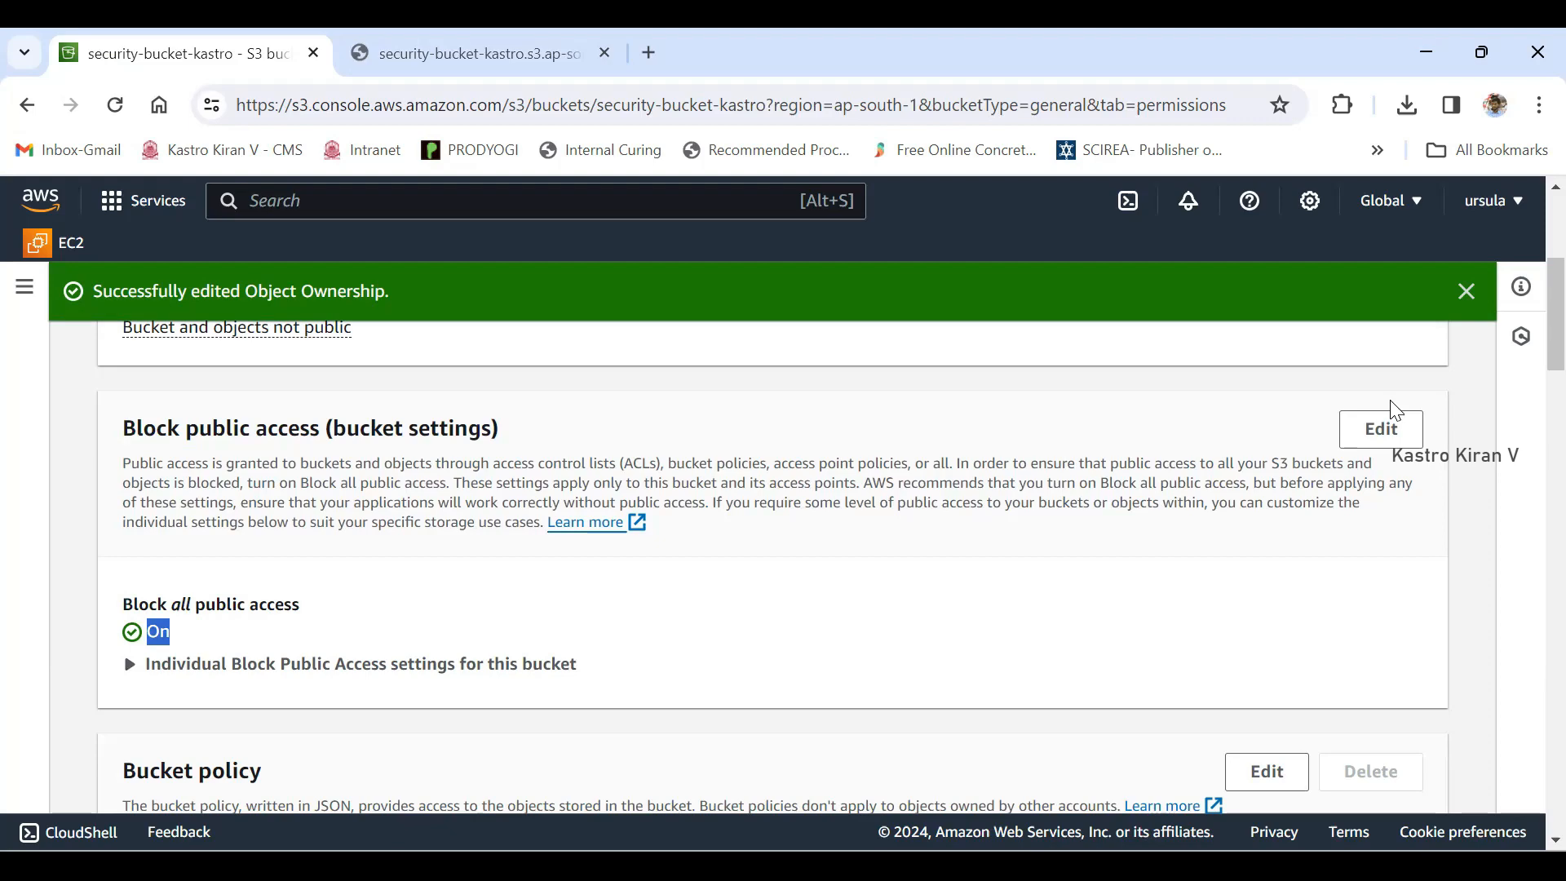
click(1382, 430)
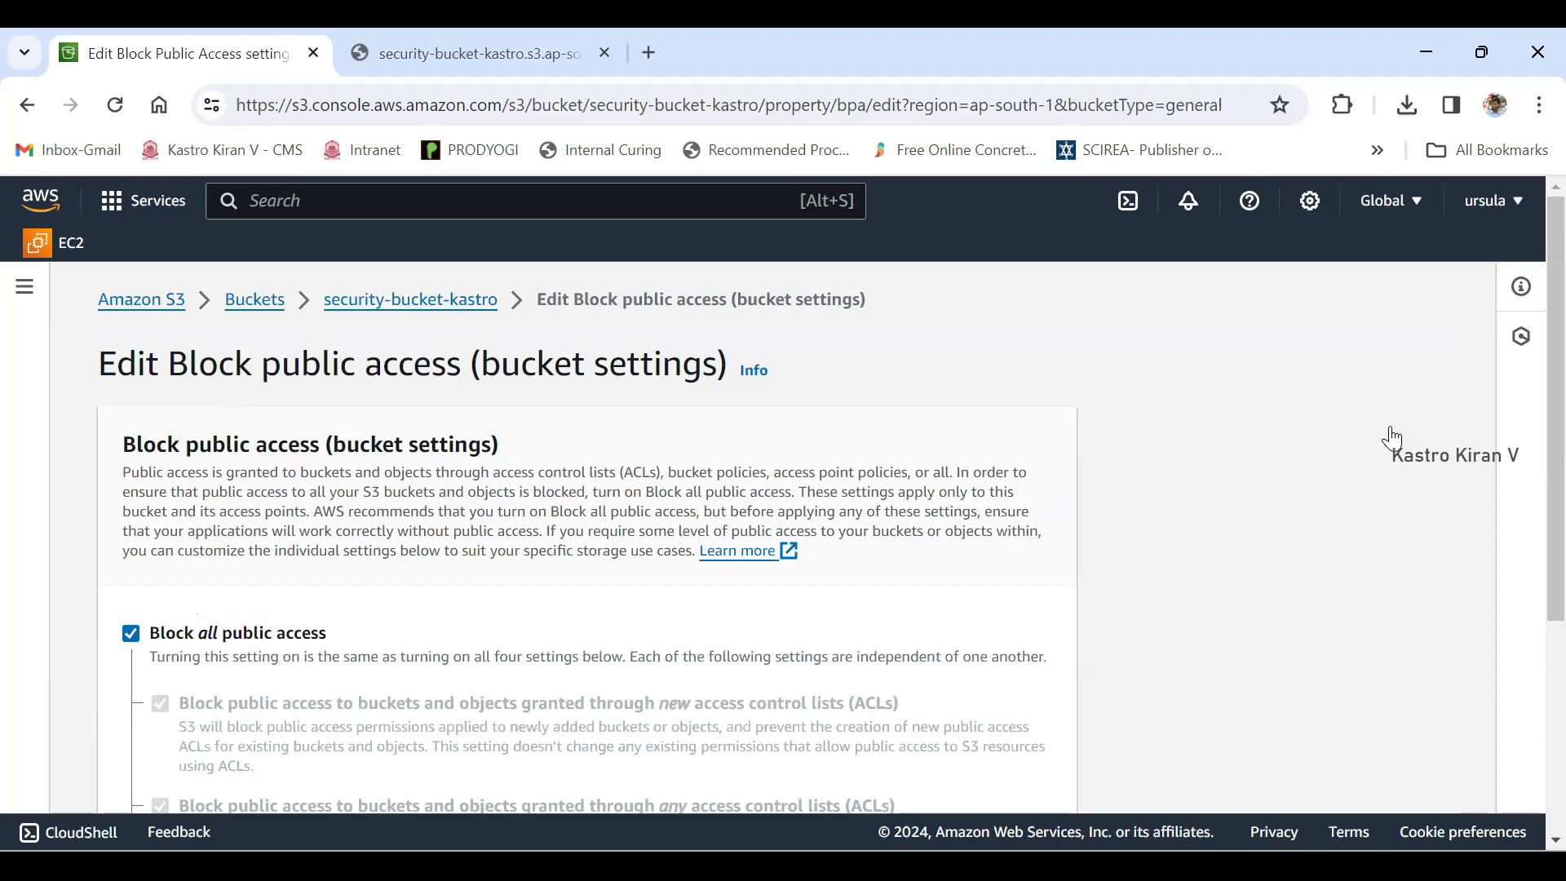
click(130, 634)
scroll(1392, 438, down, 4)
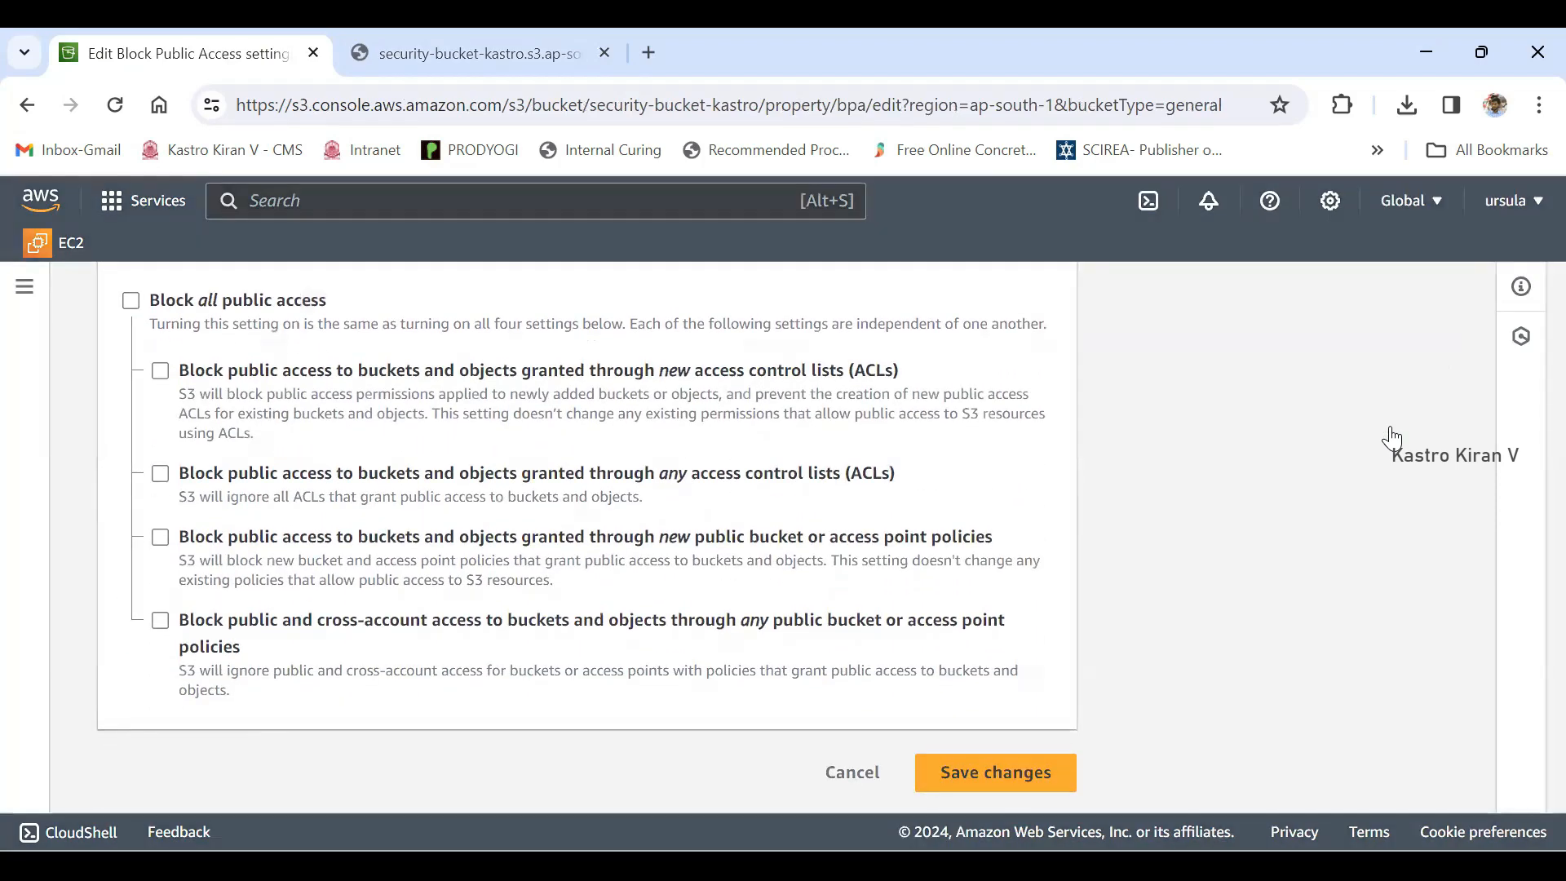
- Save the Block public access changes, entering "confirm" to approve them
click(995, 772)
click(783, 599)
text(con)
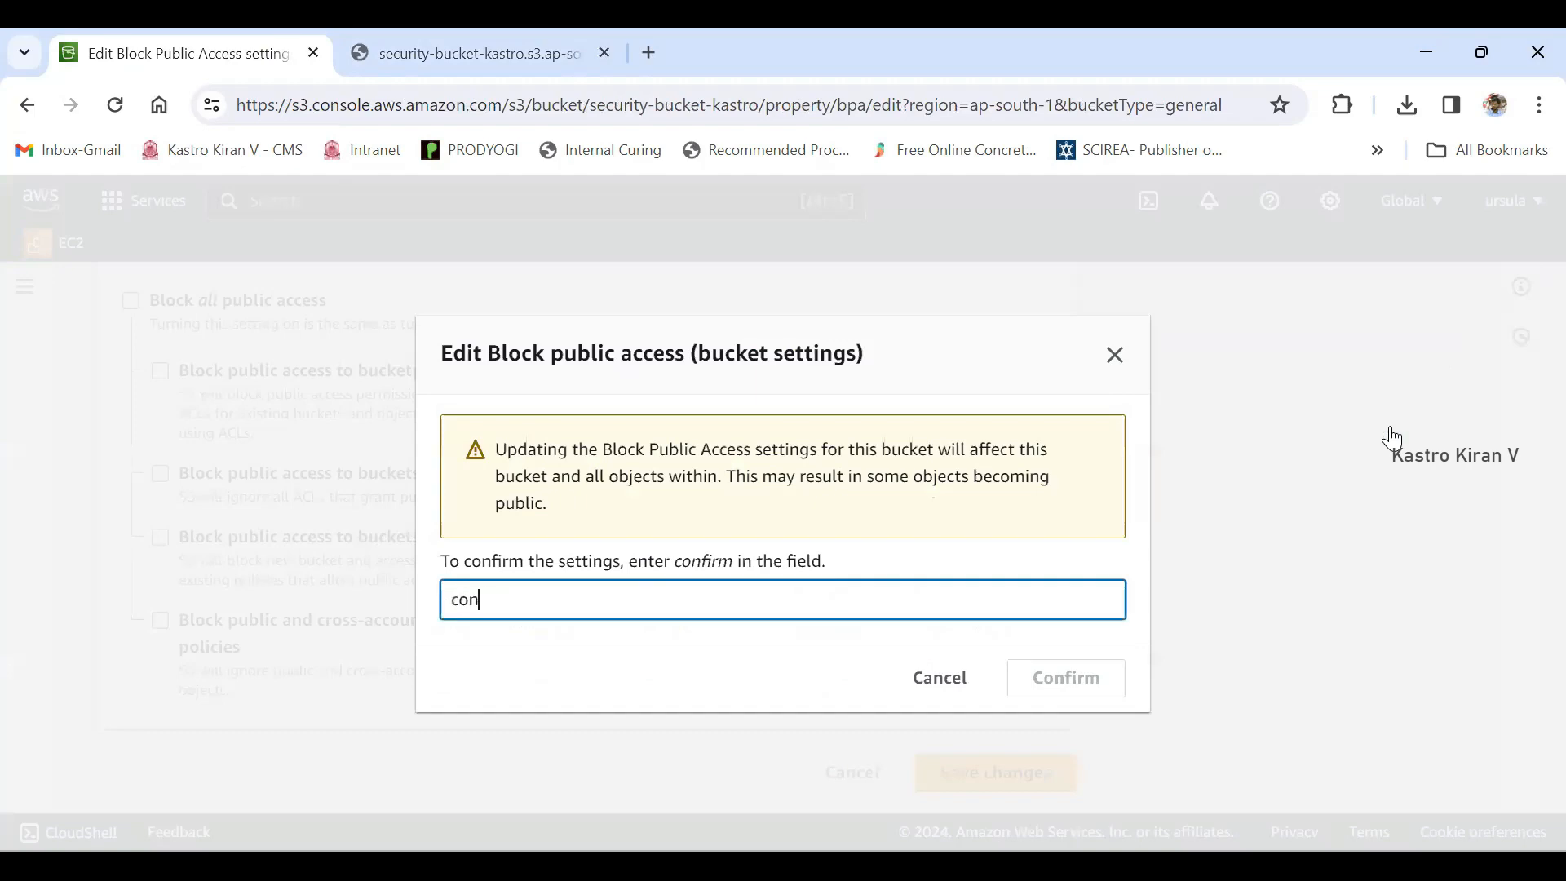
text(fimr)
key(BackSpace)
key(BackSpace)
text(rm)
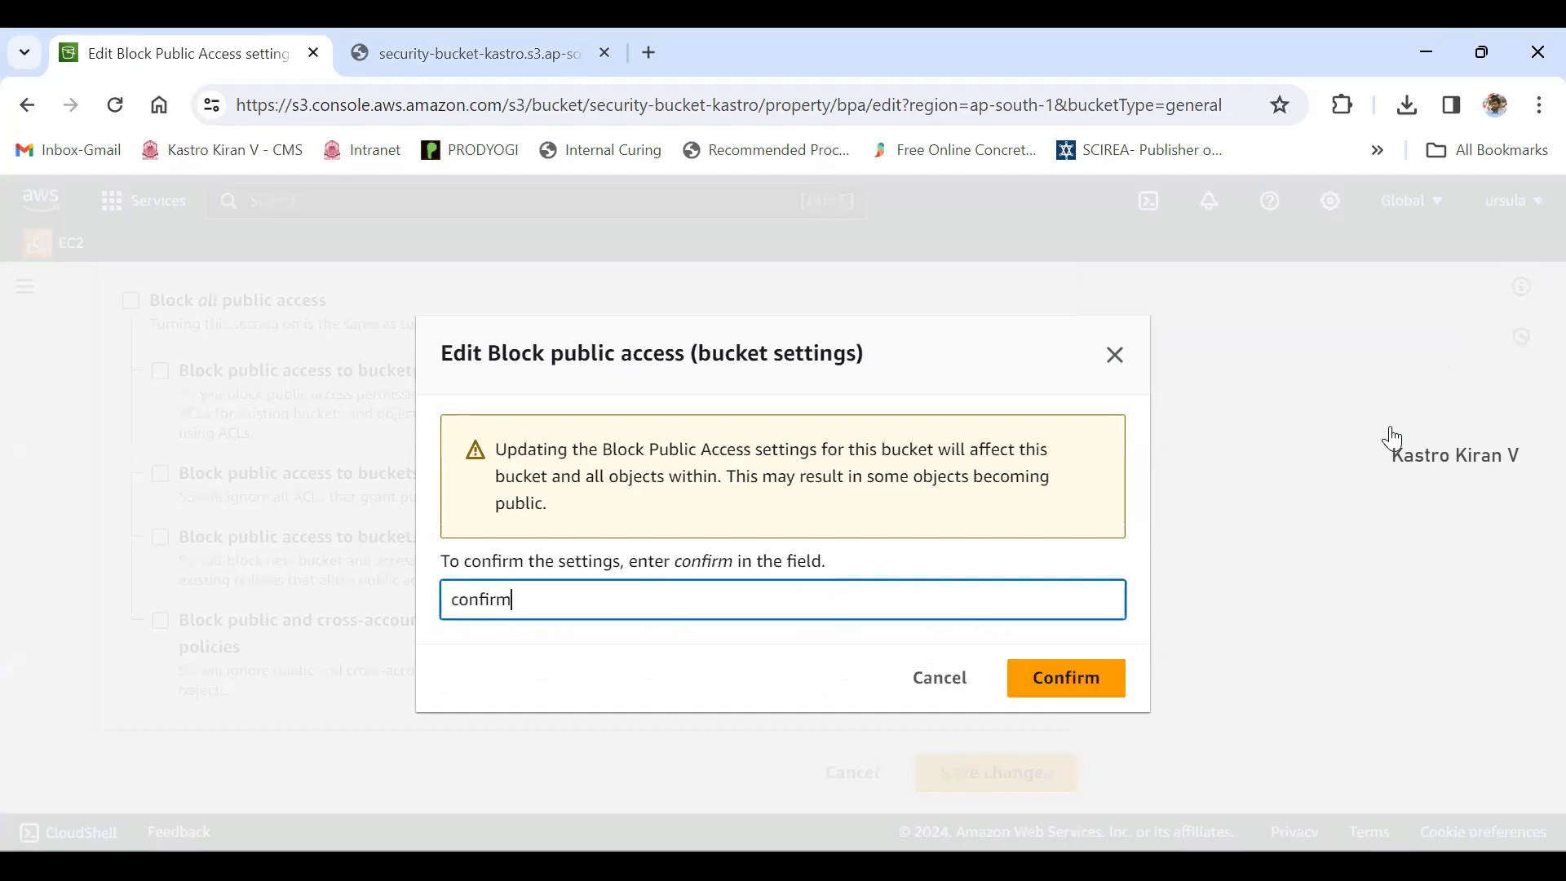
key(Tab)
key(Tab)
key(Return)
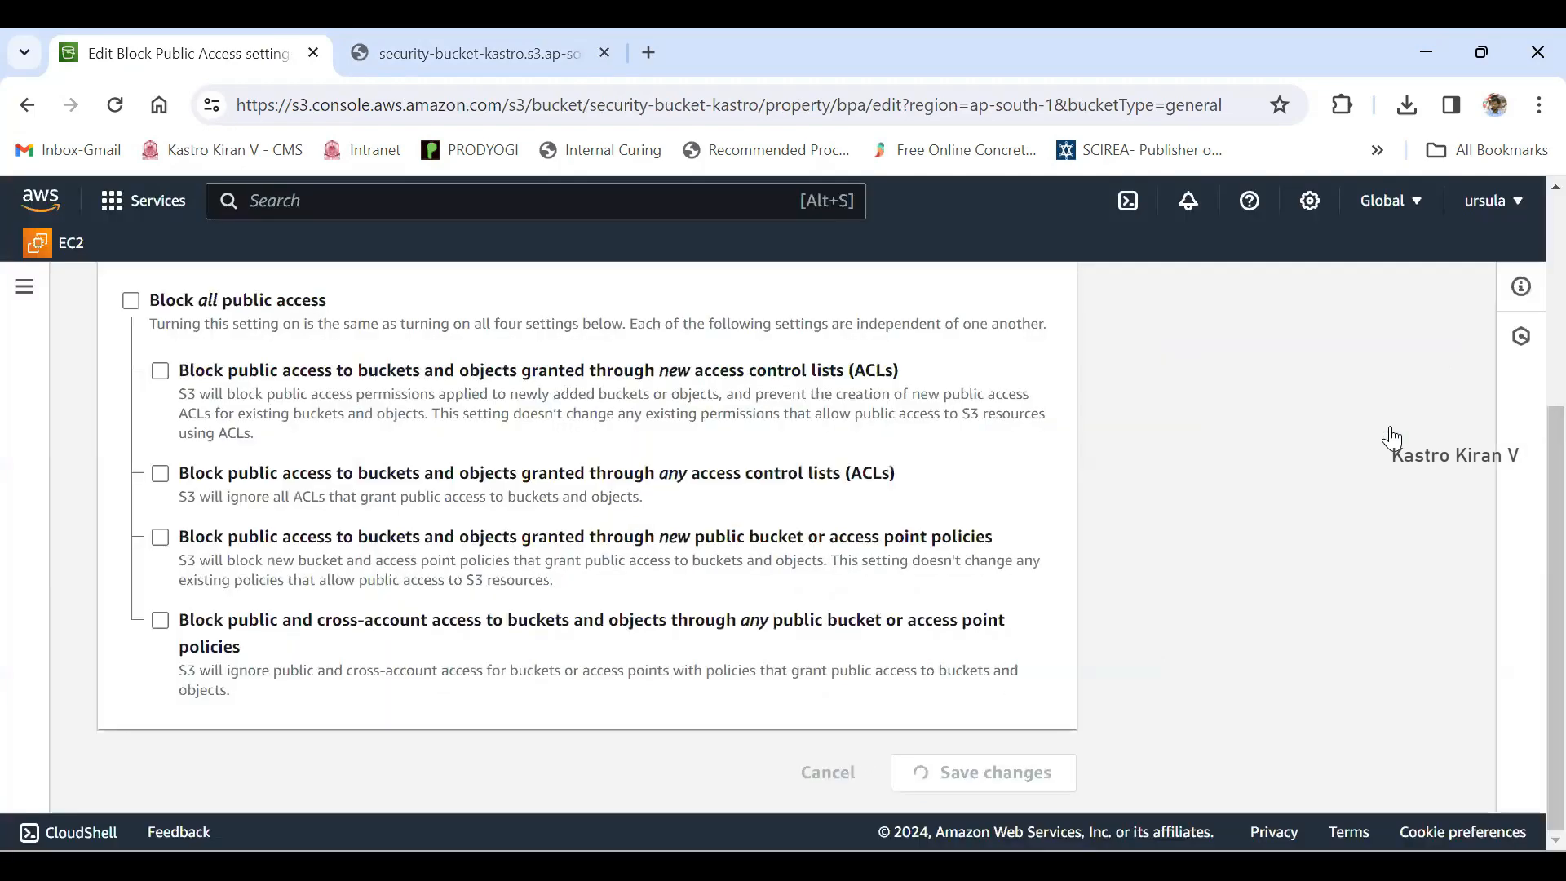
- Check the Block all public access status, reload the Kastro.png Object URL page, and return to the bucket's permissions
scroll(1392, 438, down, 5)
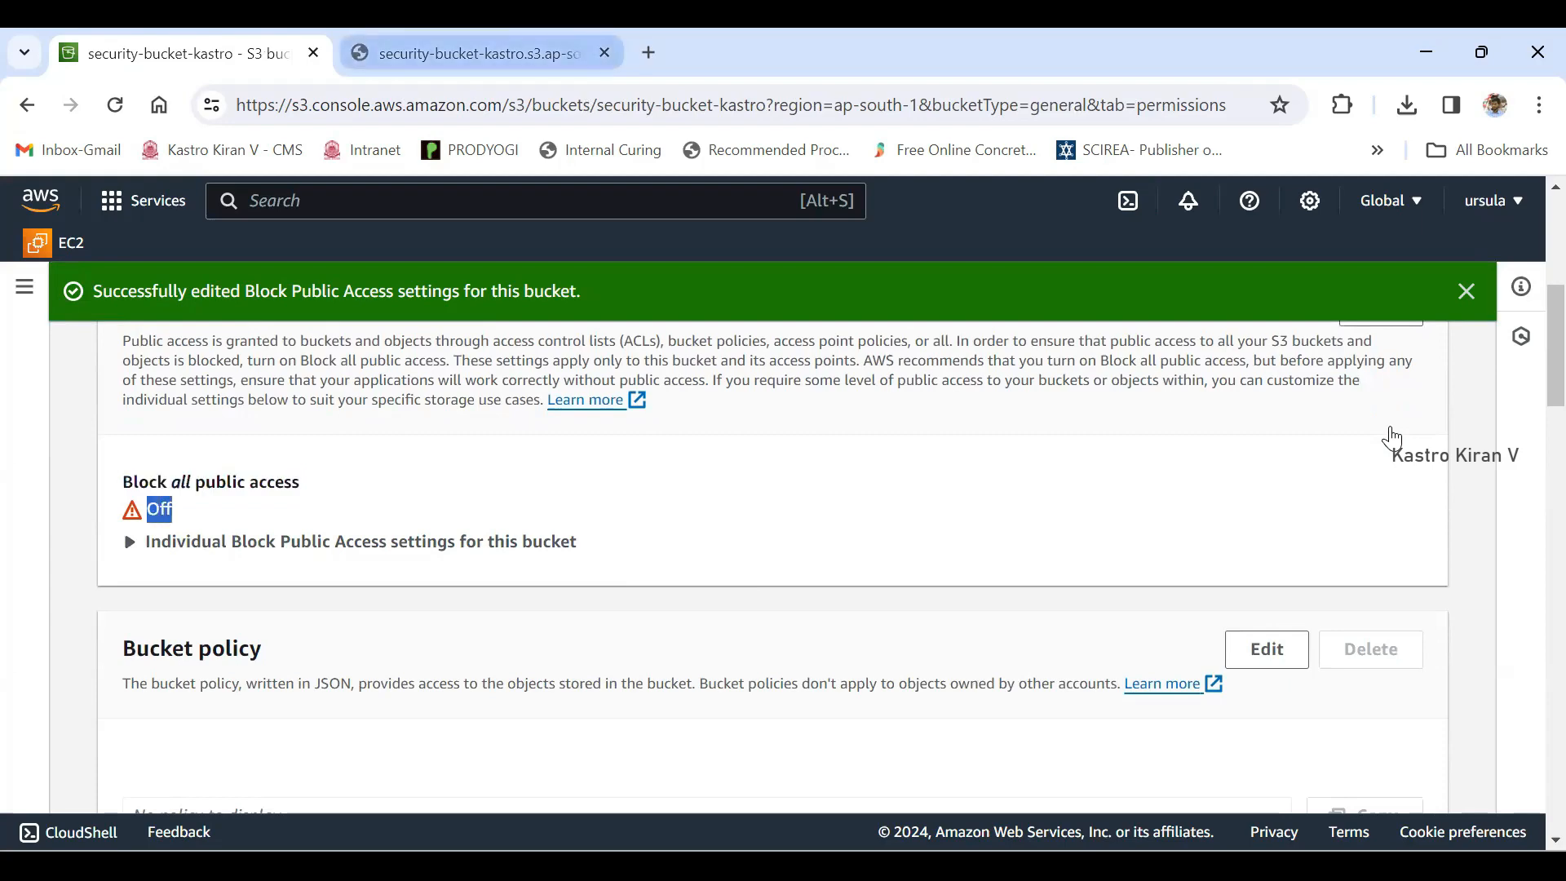
click(481, 53)
click(115, 105)
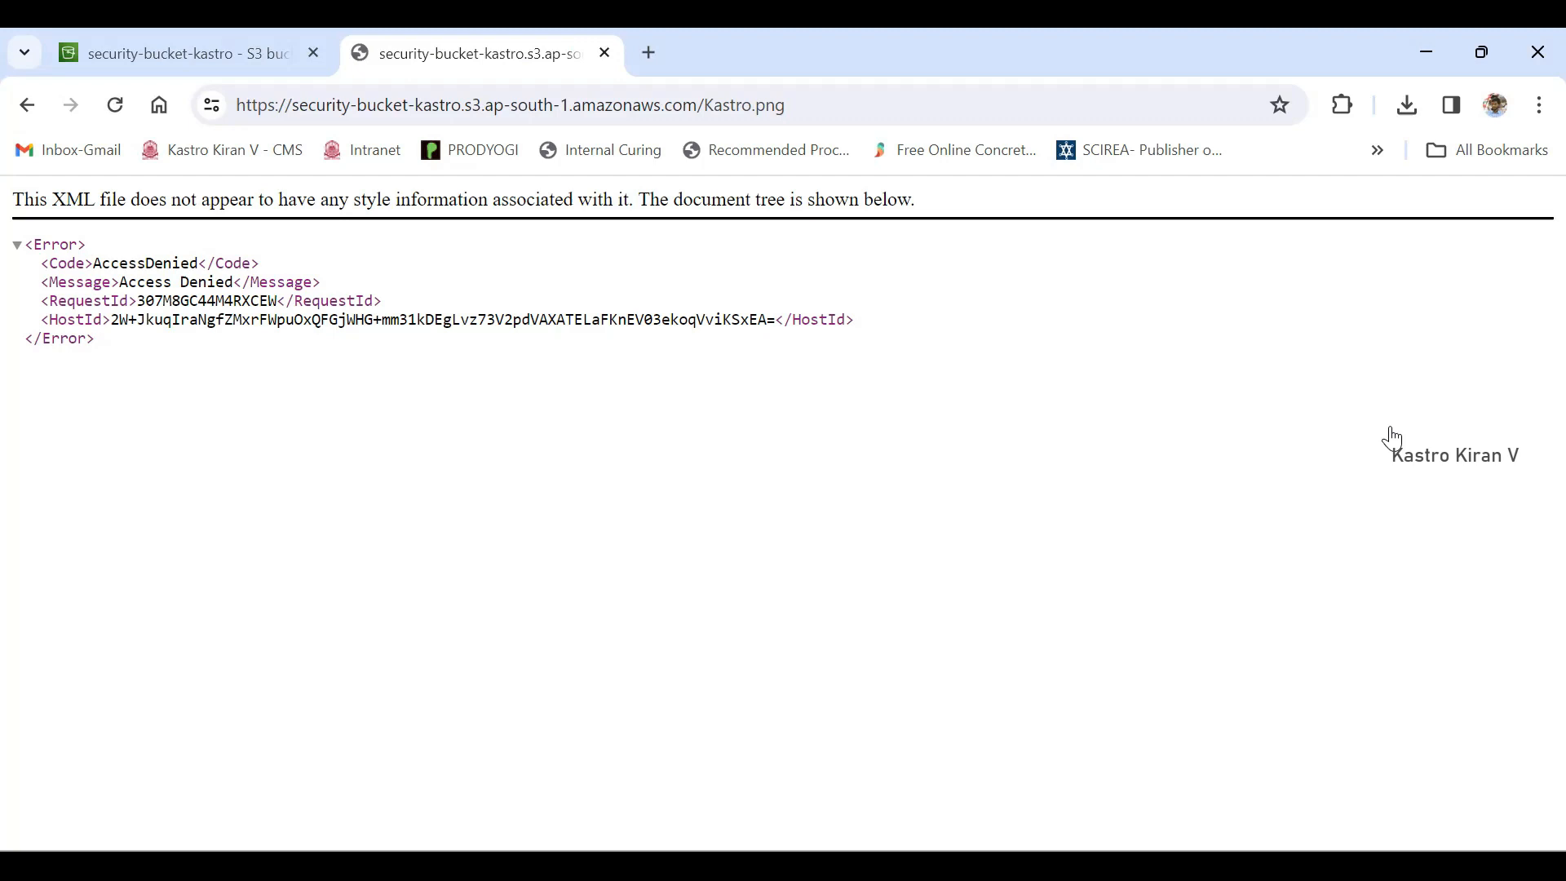
click(183, 54)
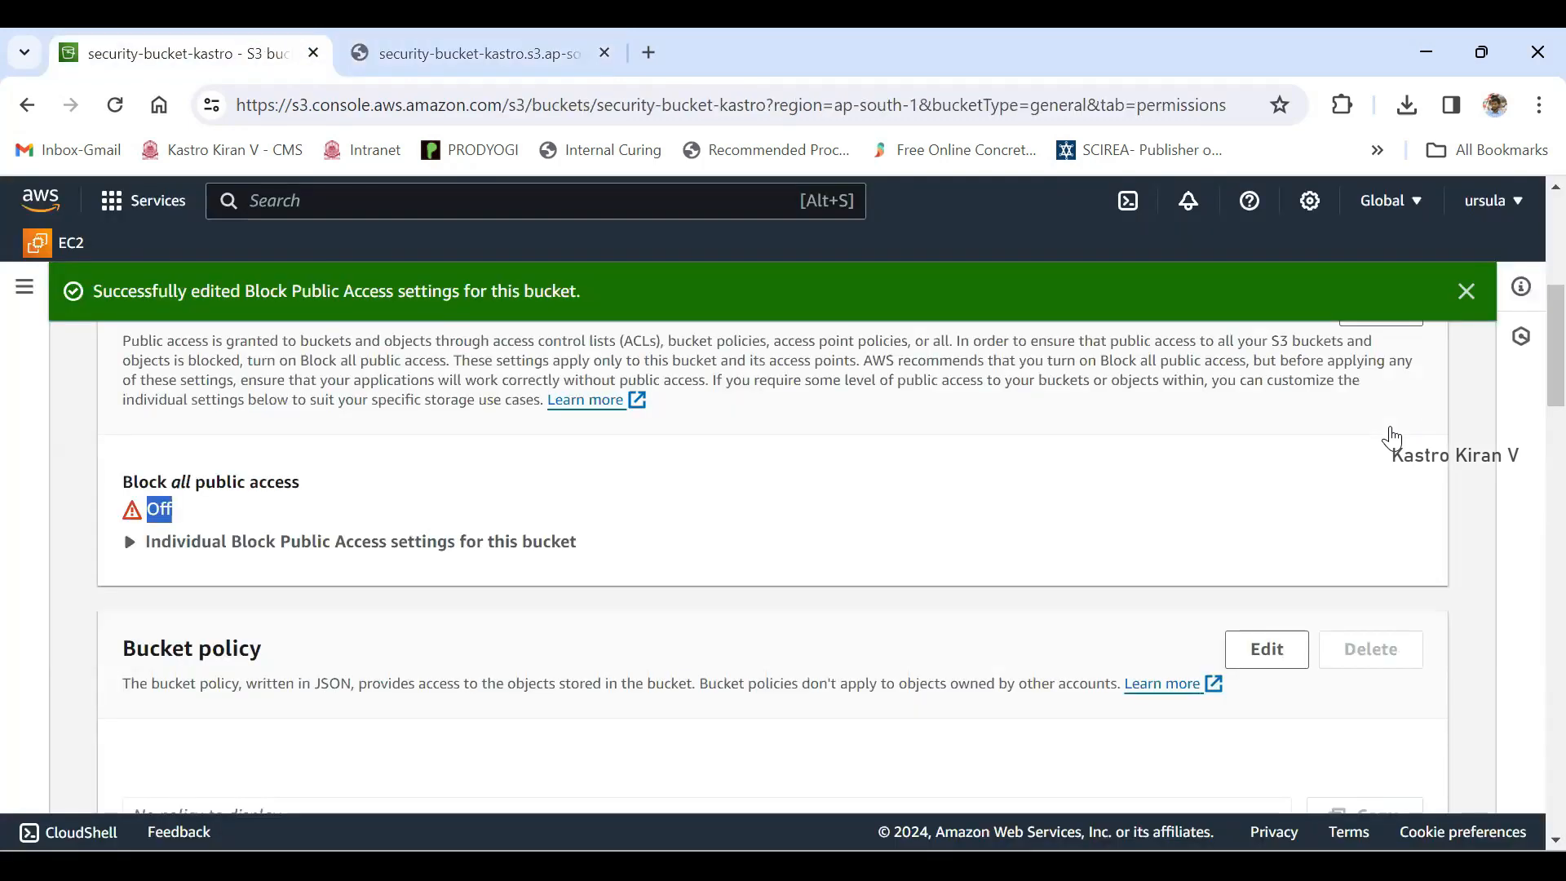
- Select Kastro.png in the bucket's objects and make it public using ACL
click(1467, 292)
scroll(1388, 333, up, 5)
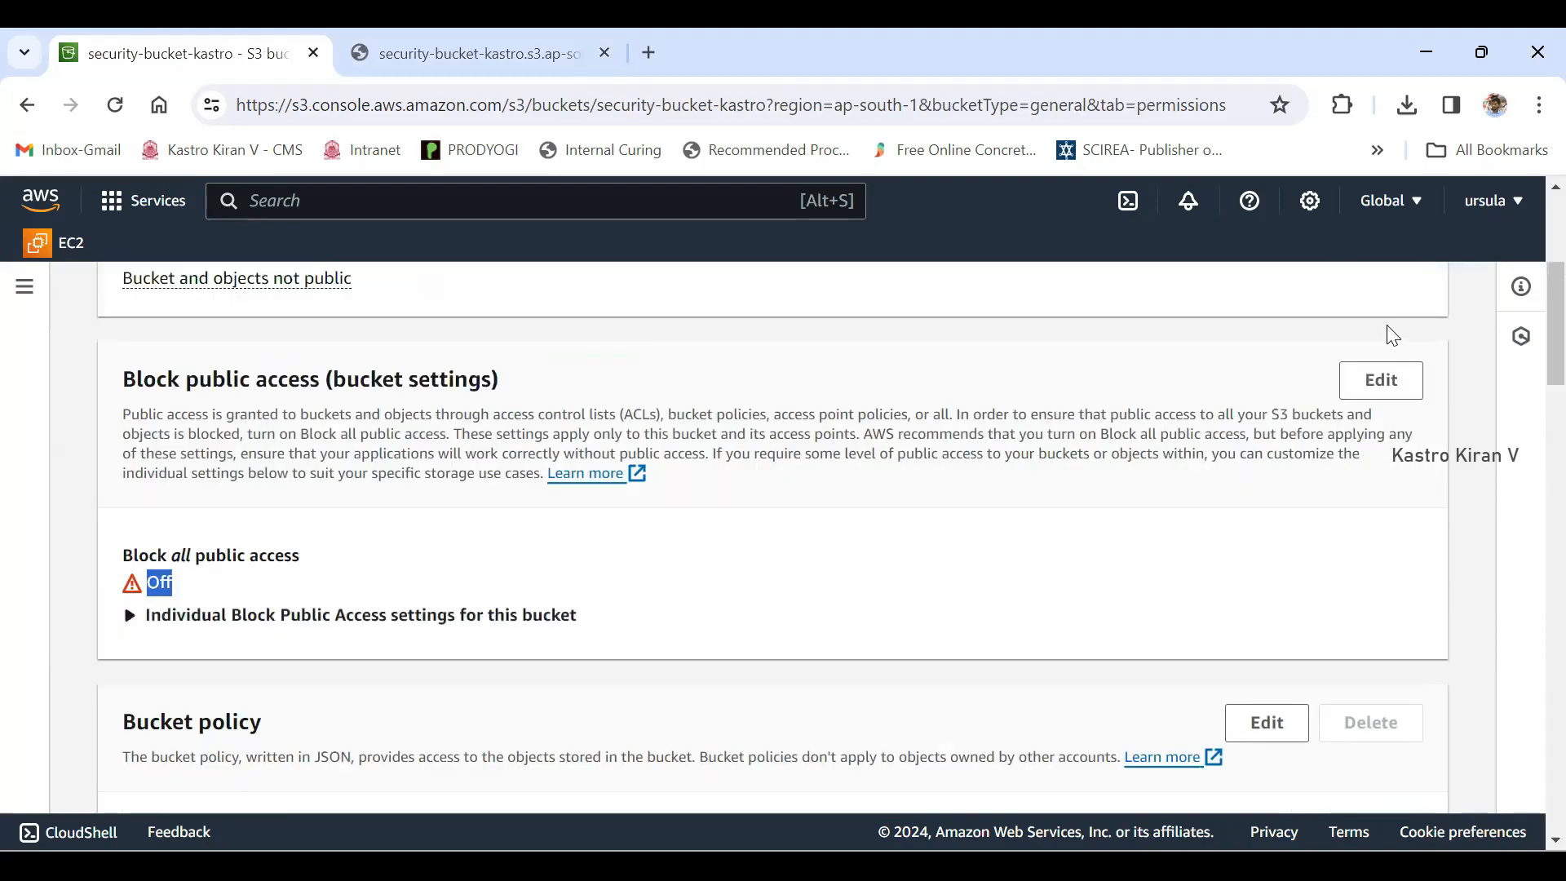
click(154, 440)
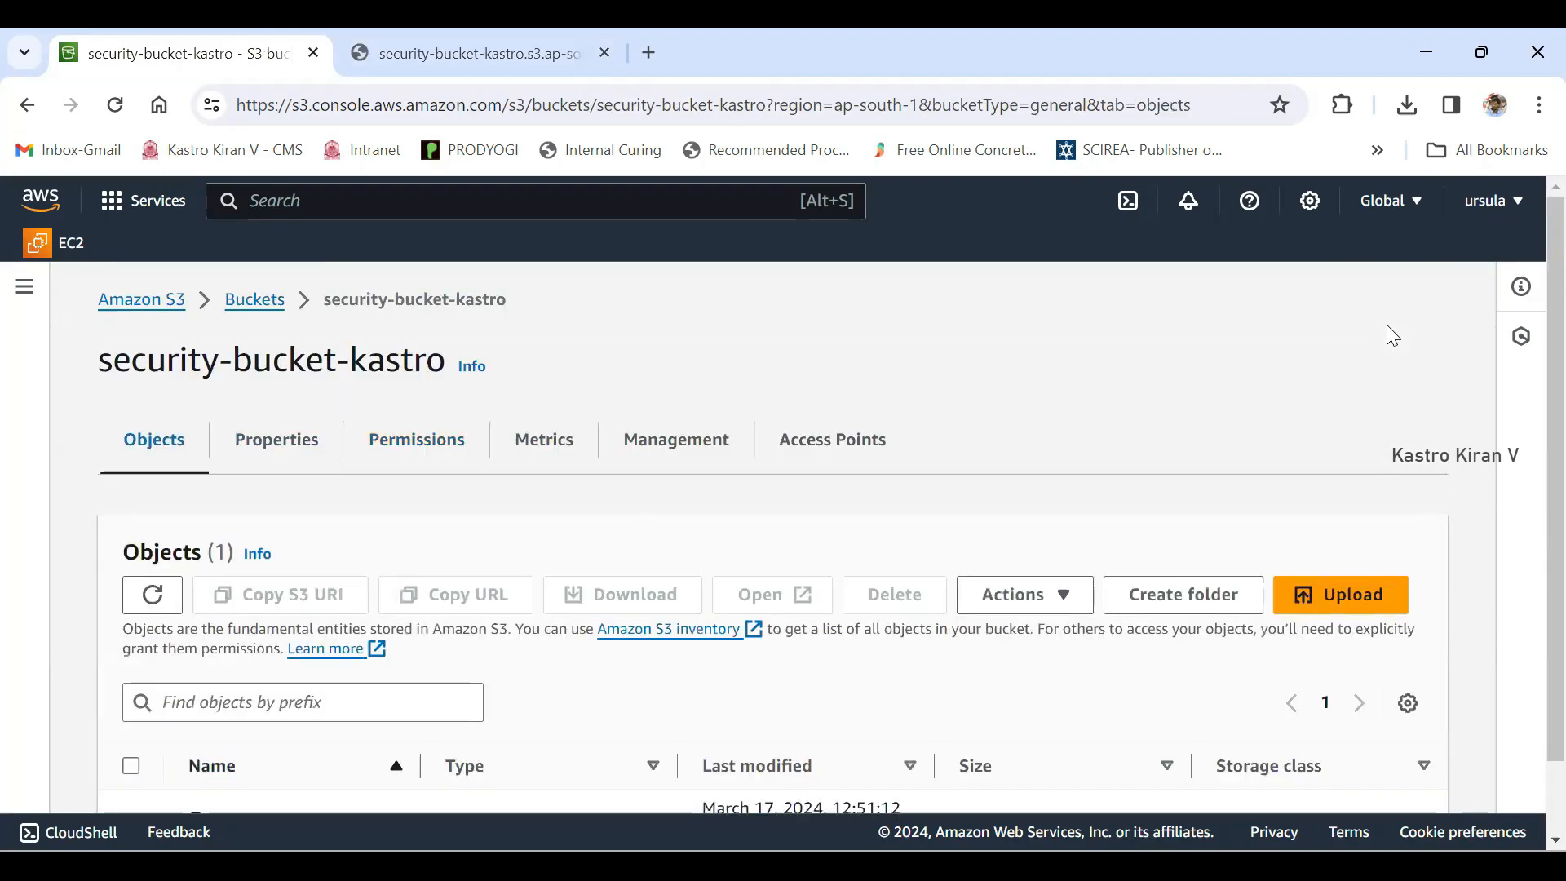
scroll(773, 539, down, 2)
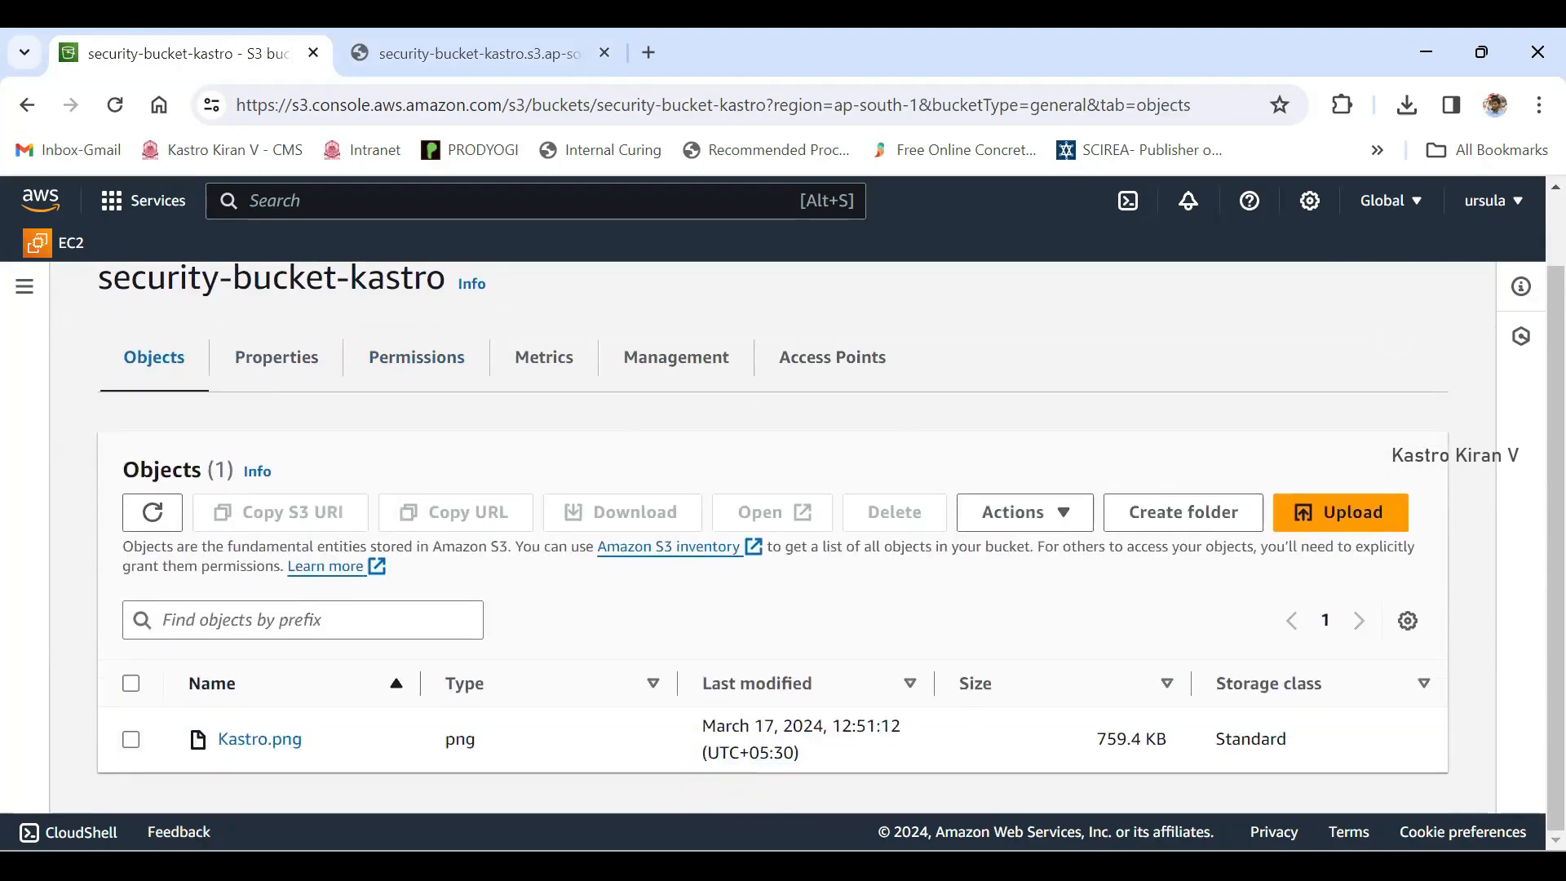
click(131, 739)
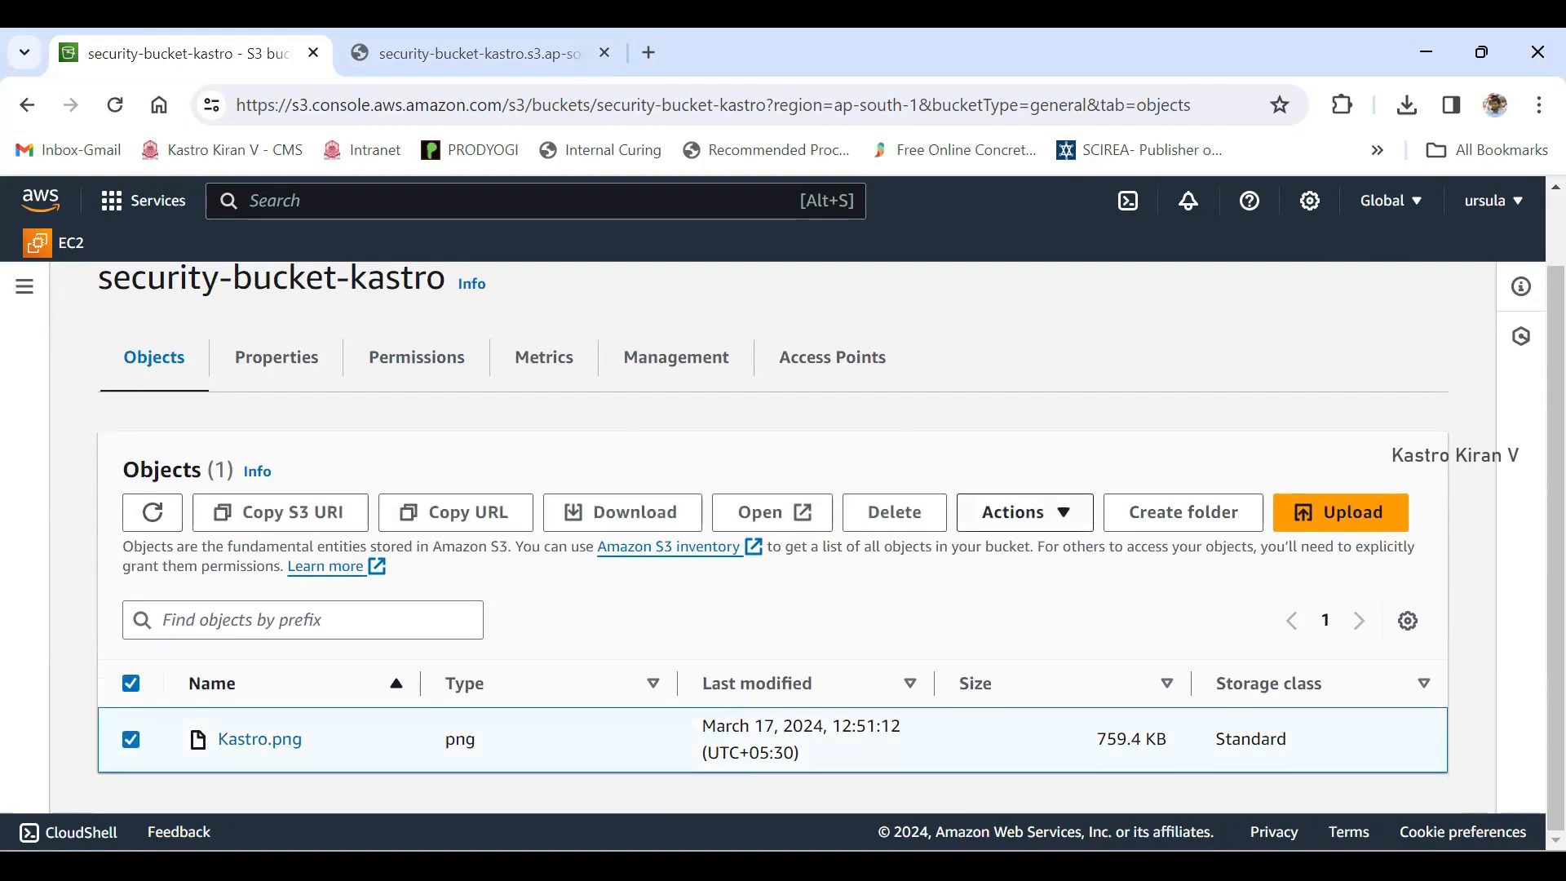
click(1025, 512)
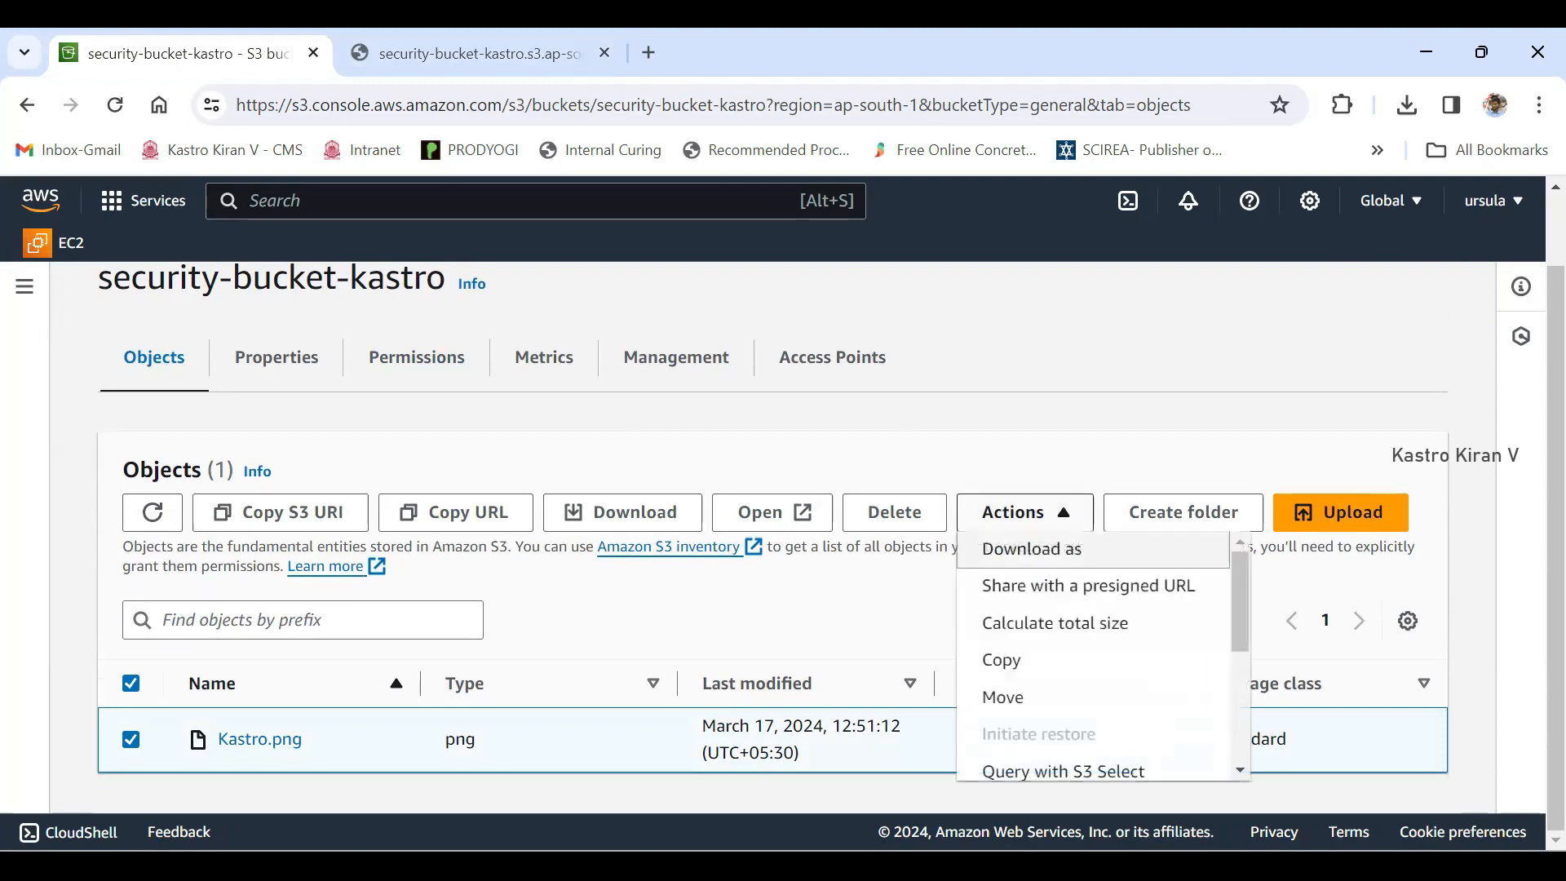
scroll(1085, 624, down, 3)
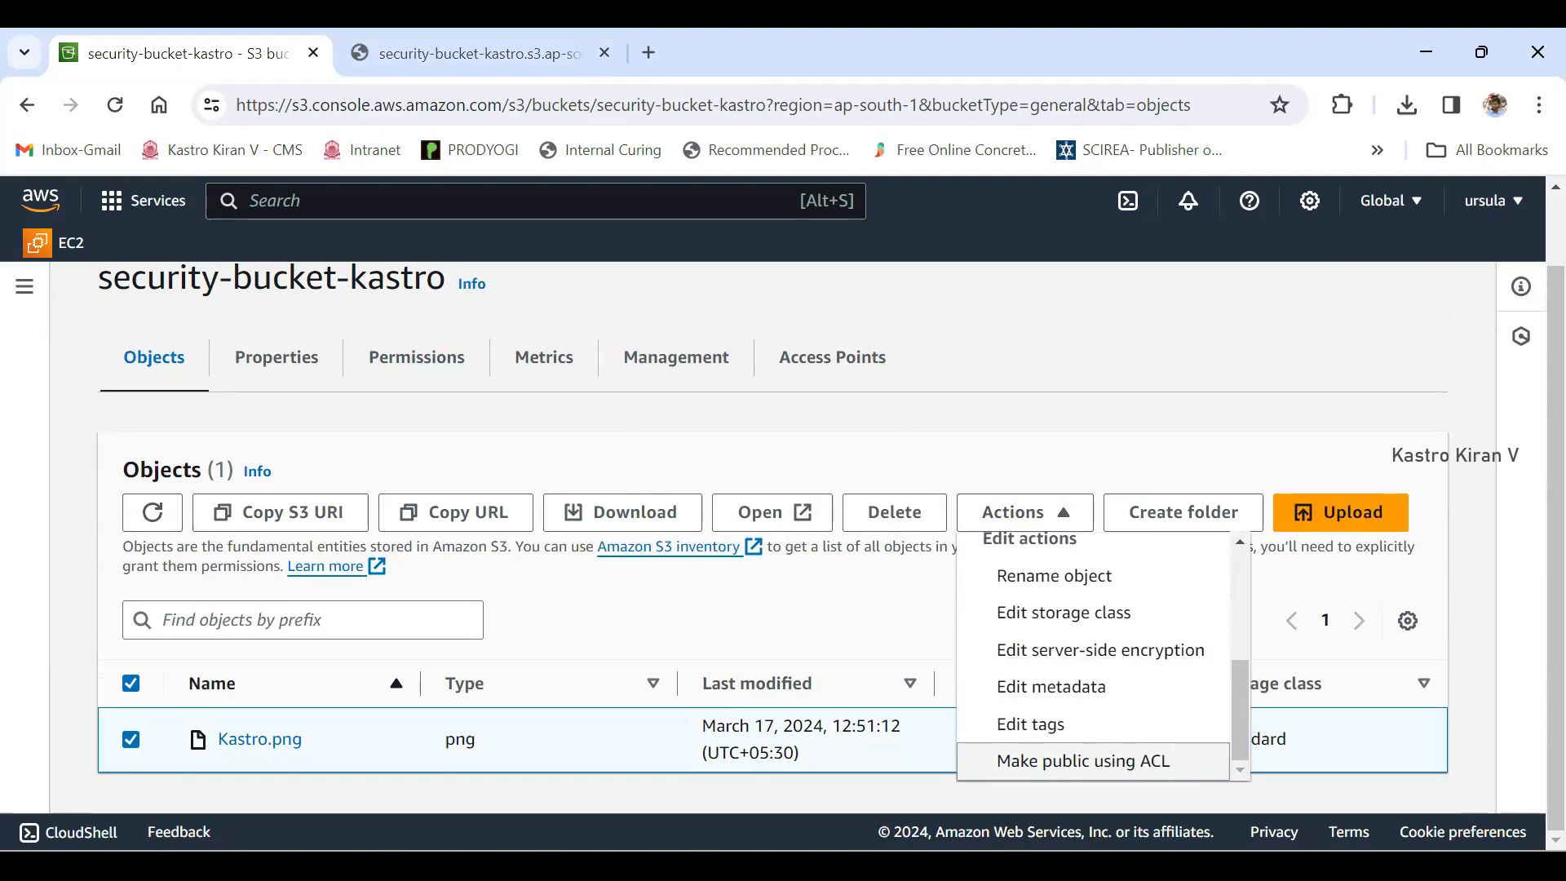
click(1083, 761)
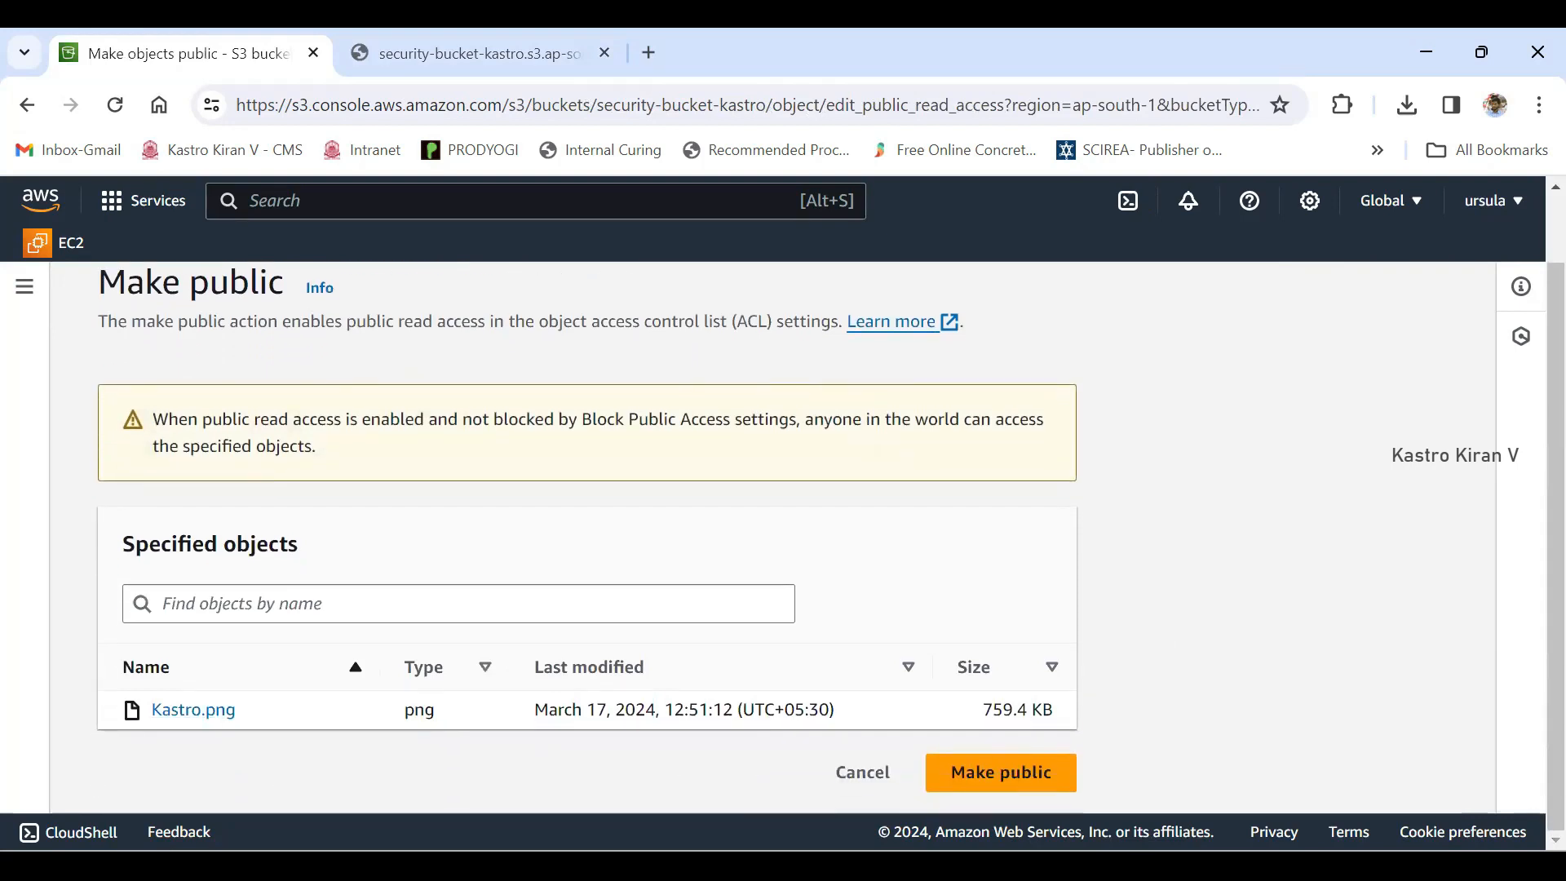
drag(237, 710, 152, 711)
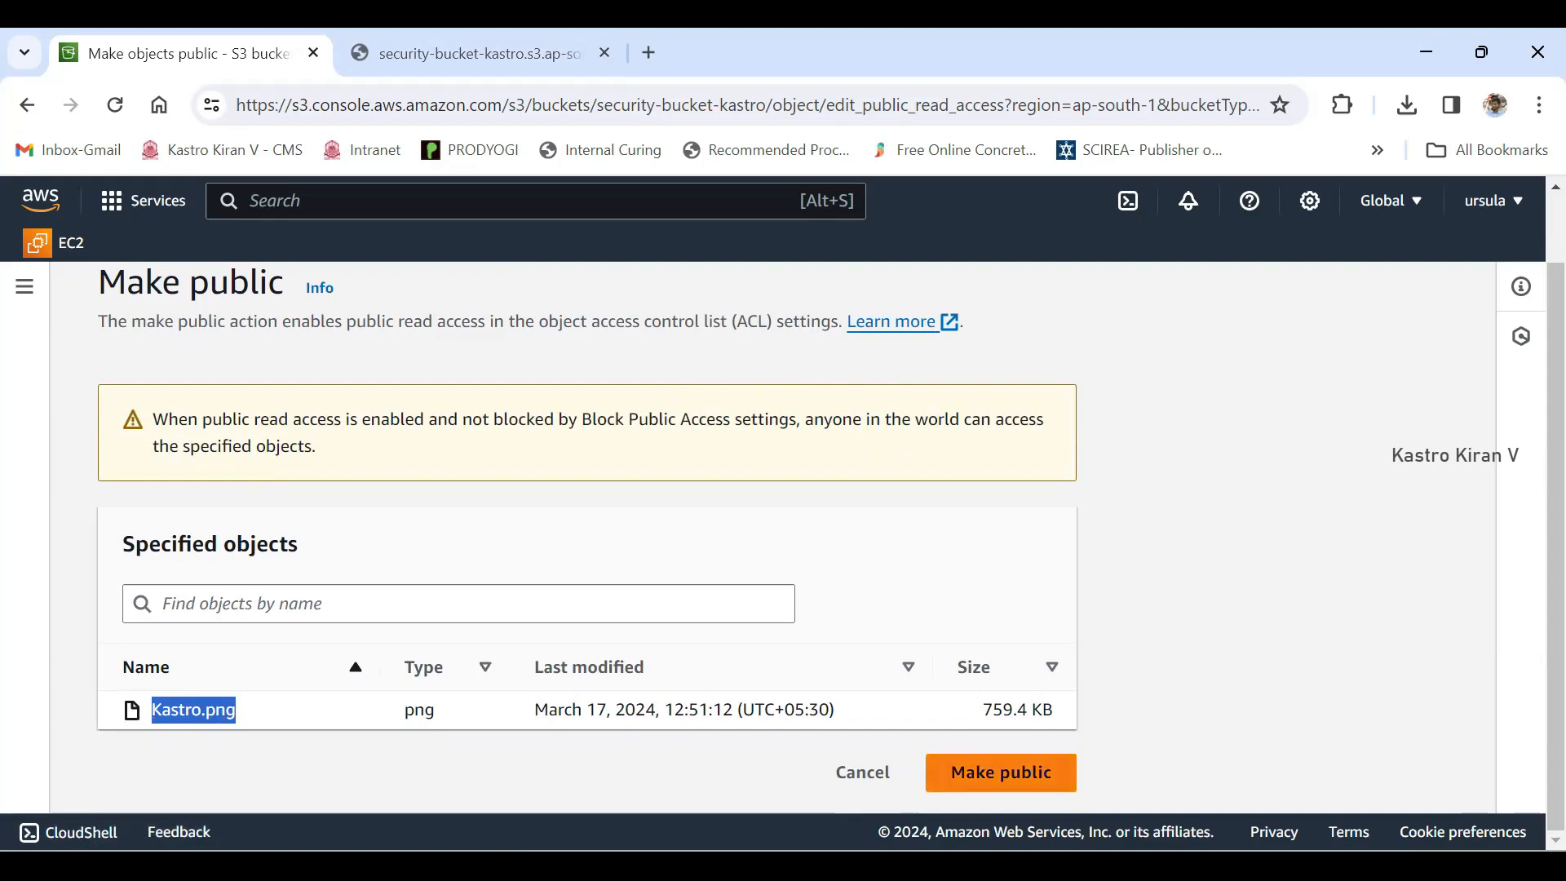
click(1001, 772)
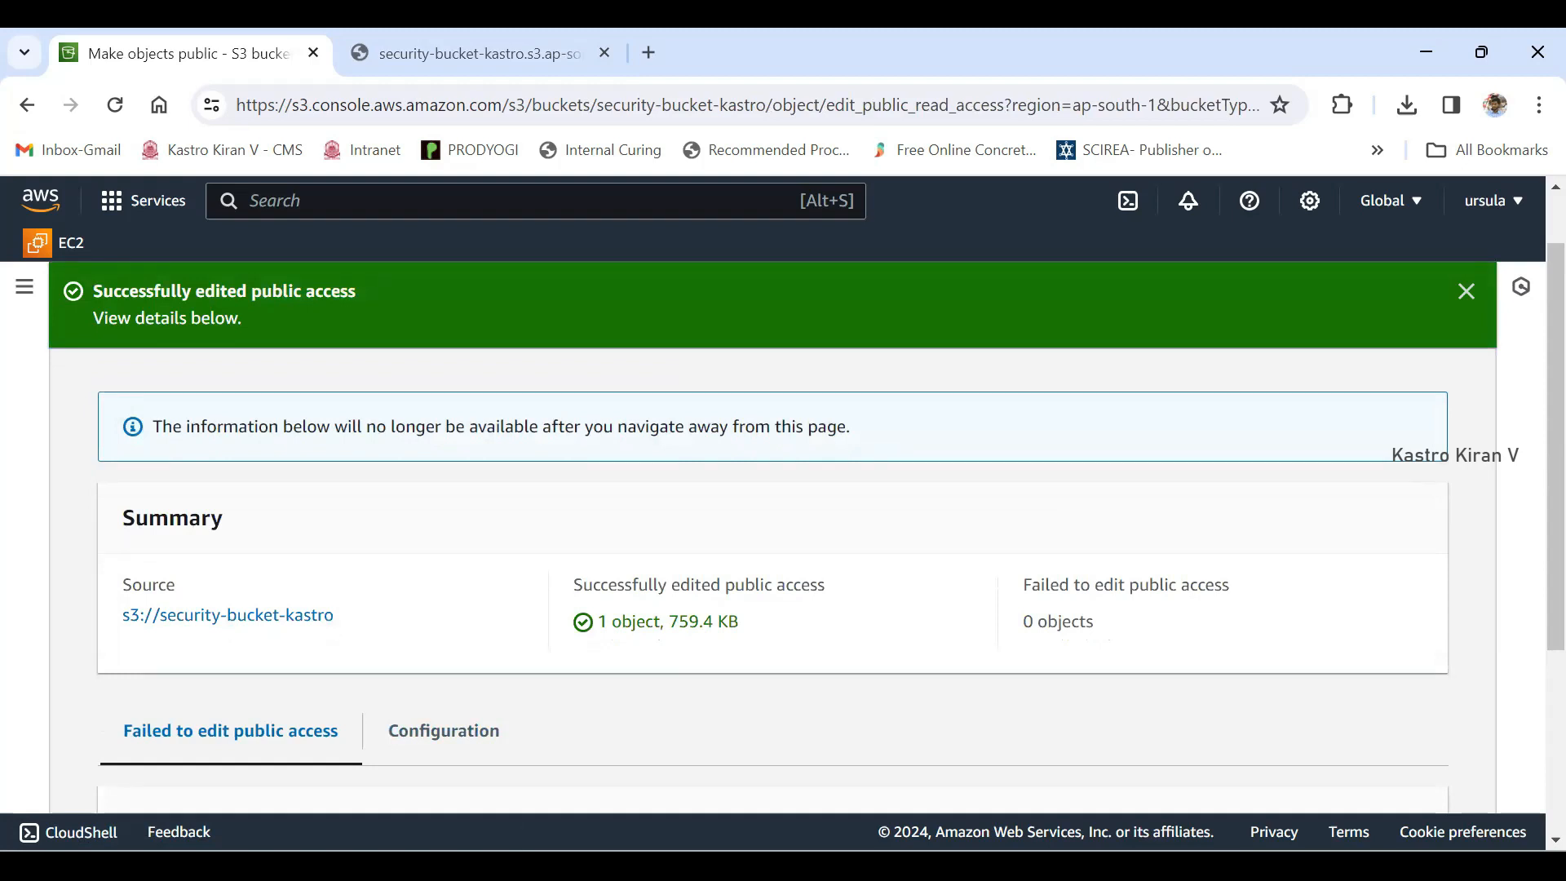
- Reload the Object URL page to test public access to Kastro.png, and close that browser tab
click(480, 54)
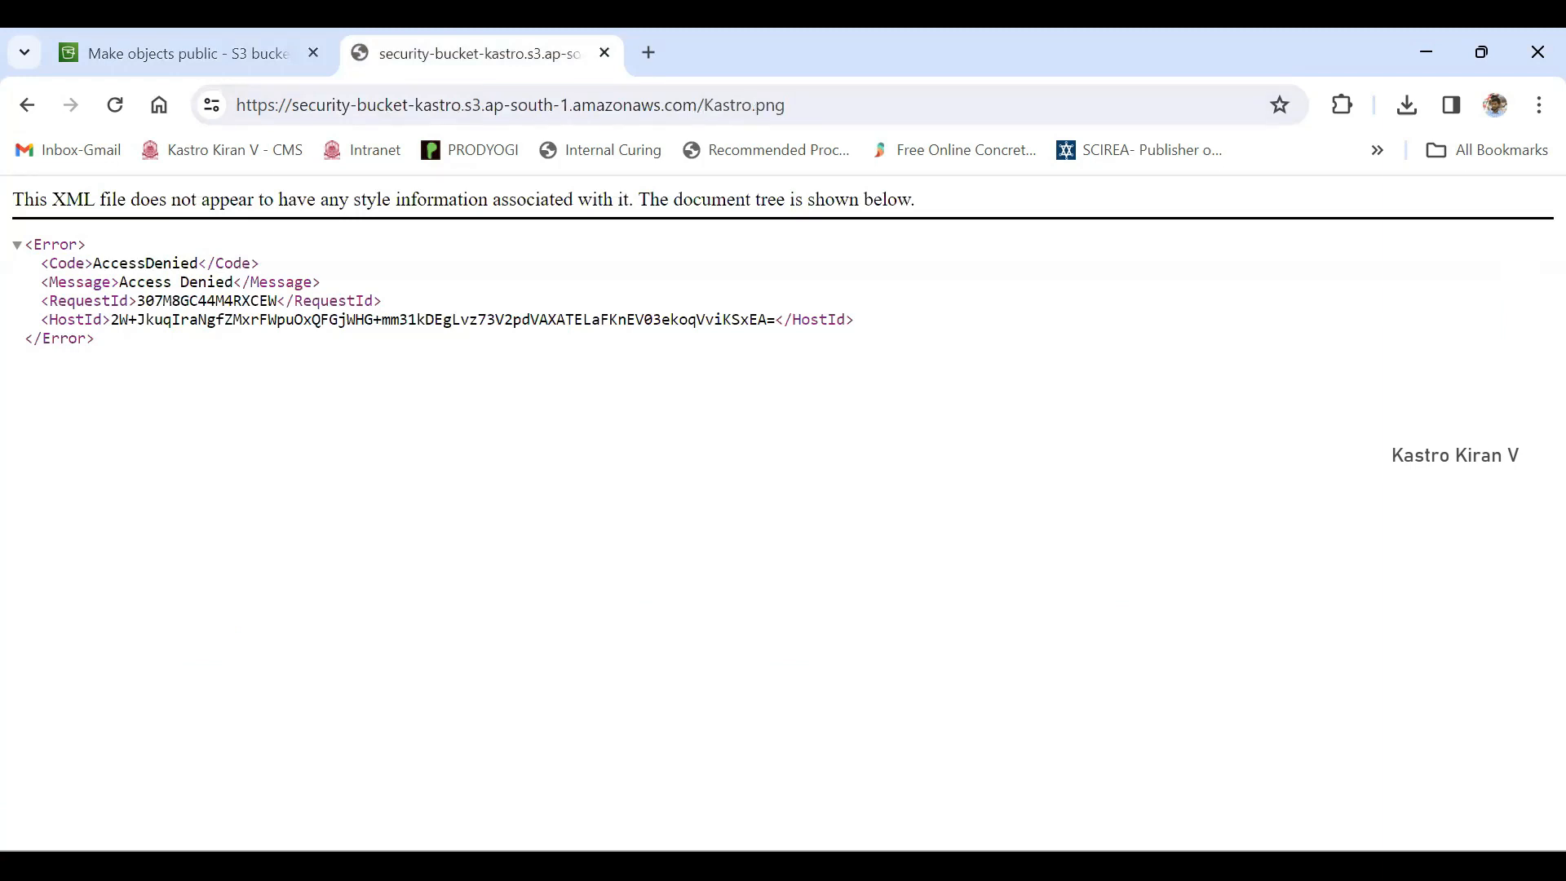
click(115, 104)
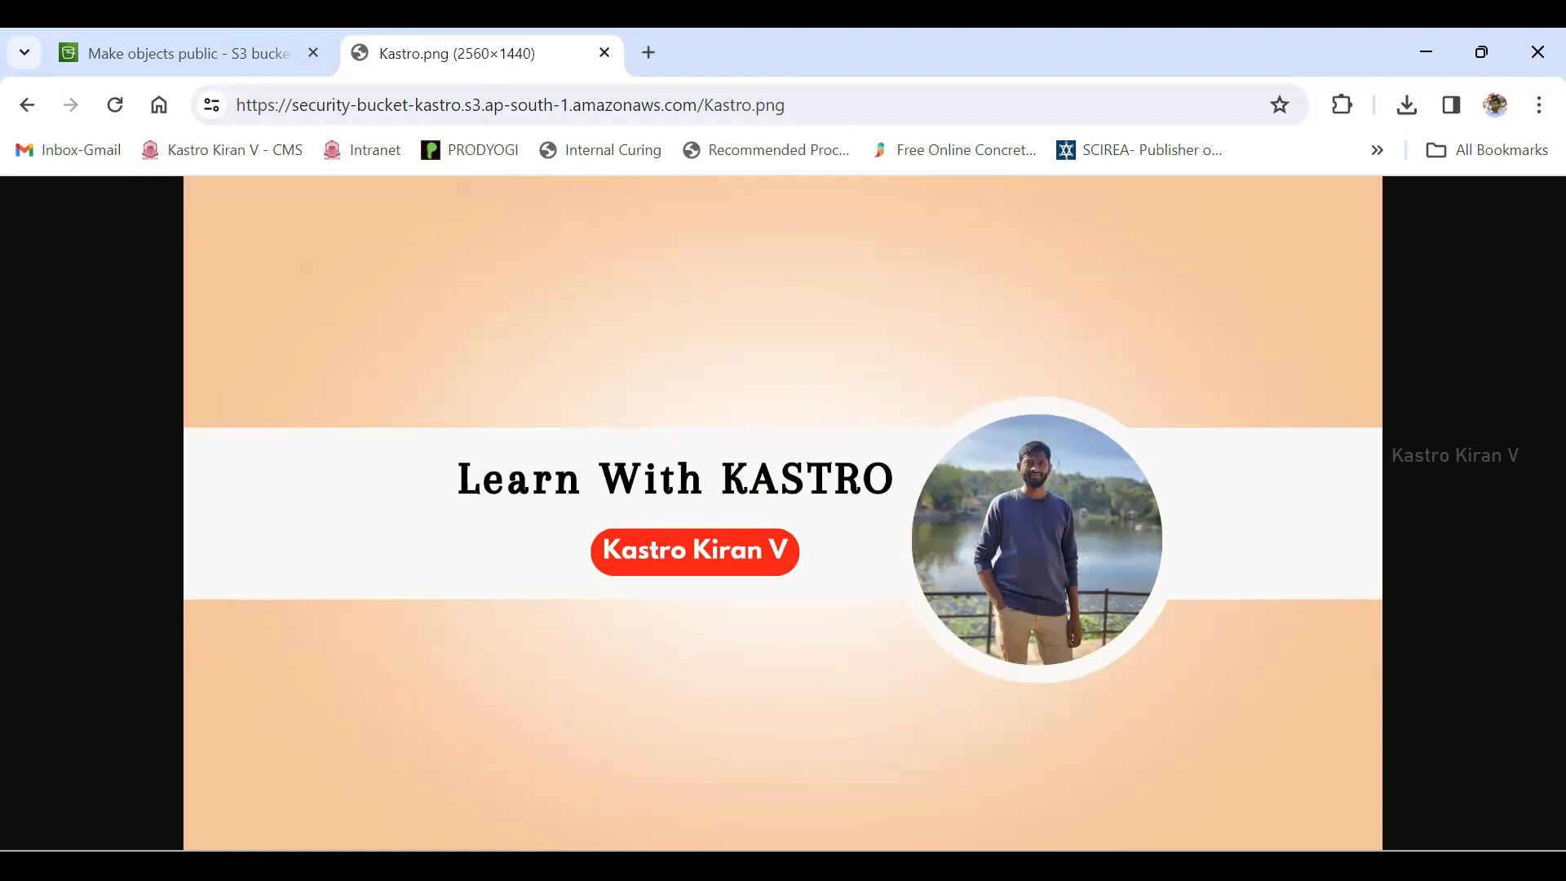
click(604, 52)
- Close the Make public status page and open the details of Kastro.png down to its Object URL
scroll(773, 538, down, 1)
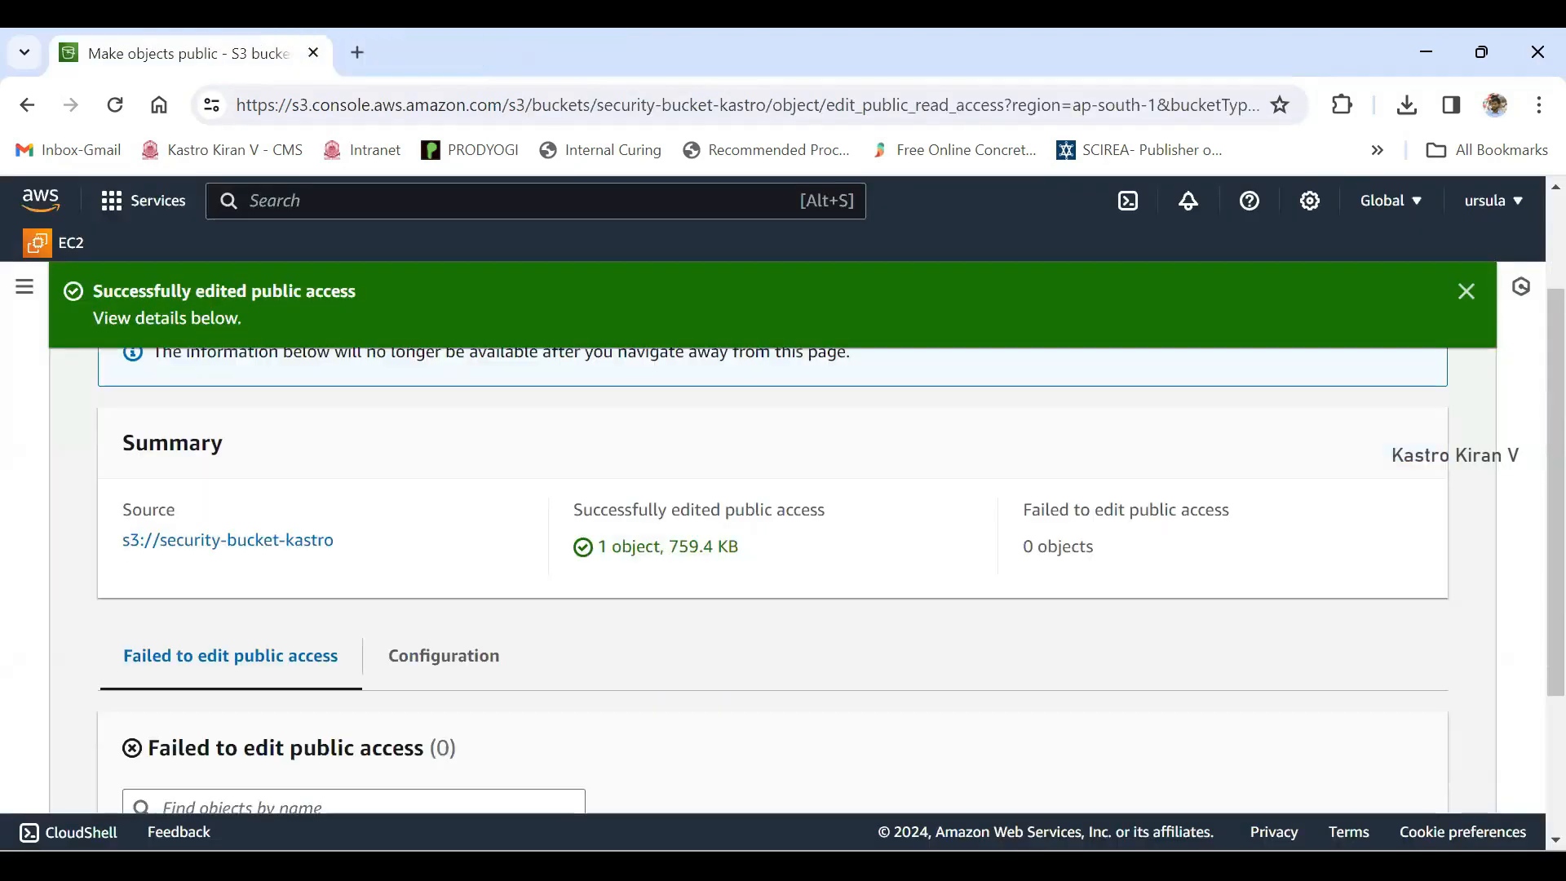
scroll(772, 539, up, 2)
click(1400, 401)
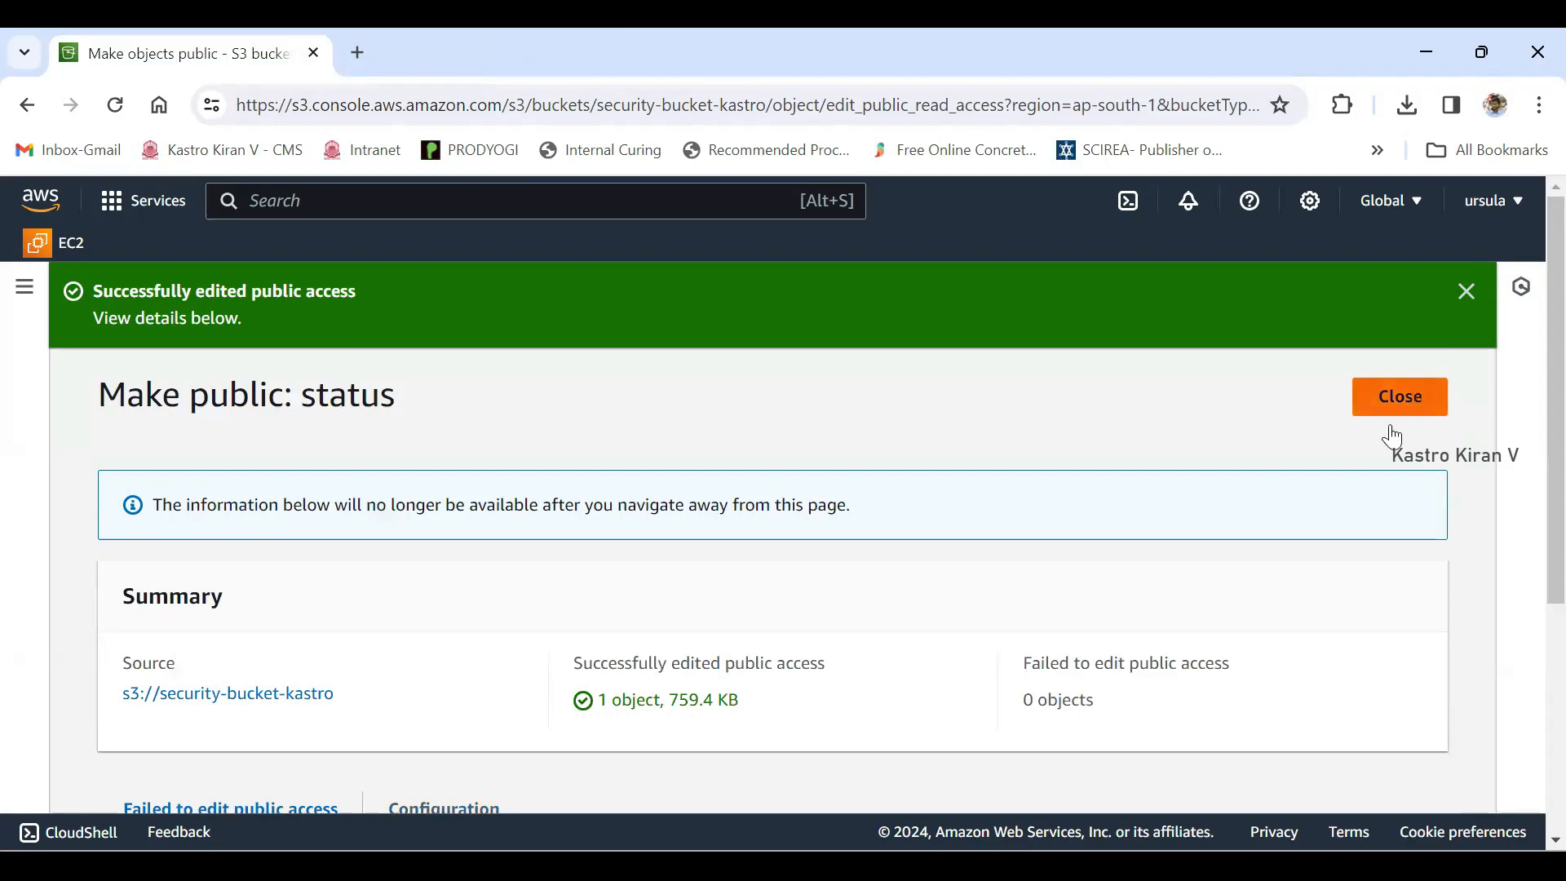
scroll(1392, 437, down, 1)
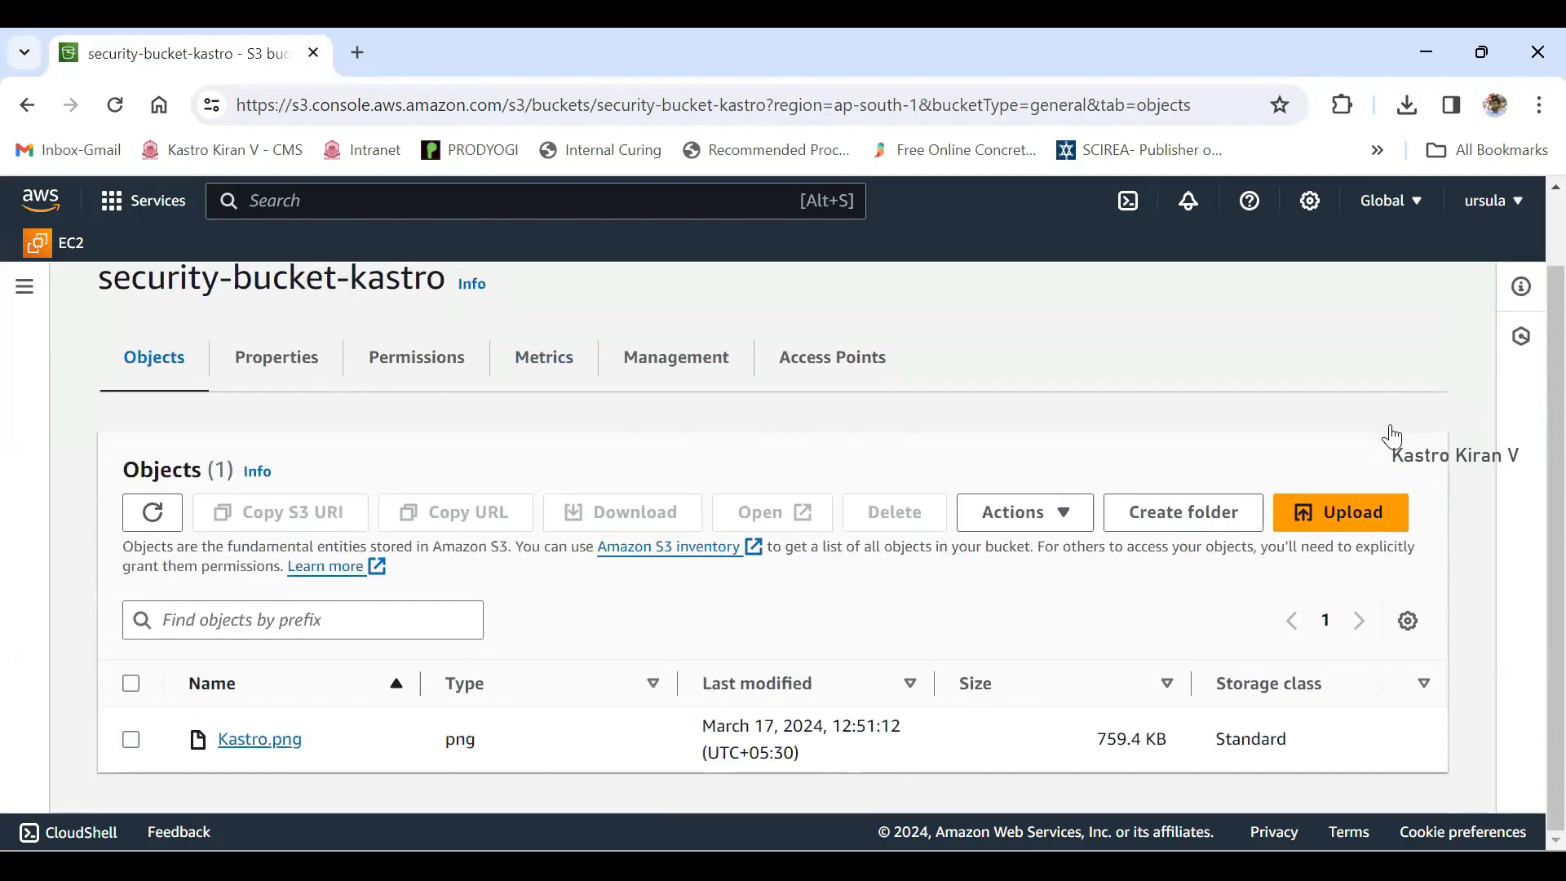
click(260, 738)
scroll(1391, 437, down, 4)
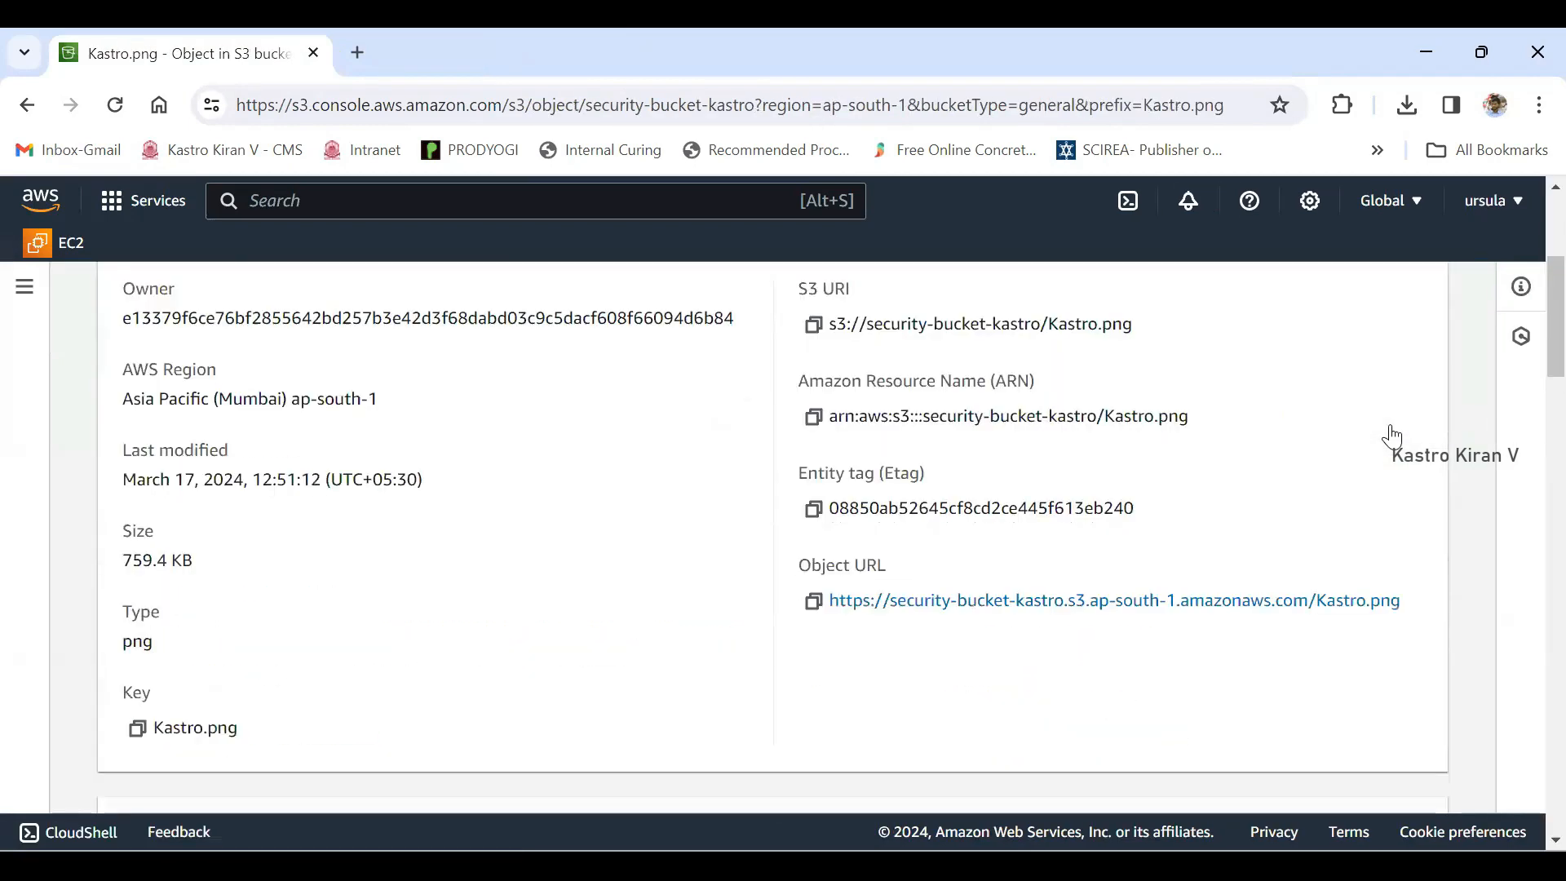
- Test public access to Kastro.png by opening its copied Object URL in a new browser tab, and close that tab
drag(798, 533, 886, 533)
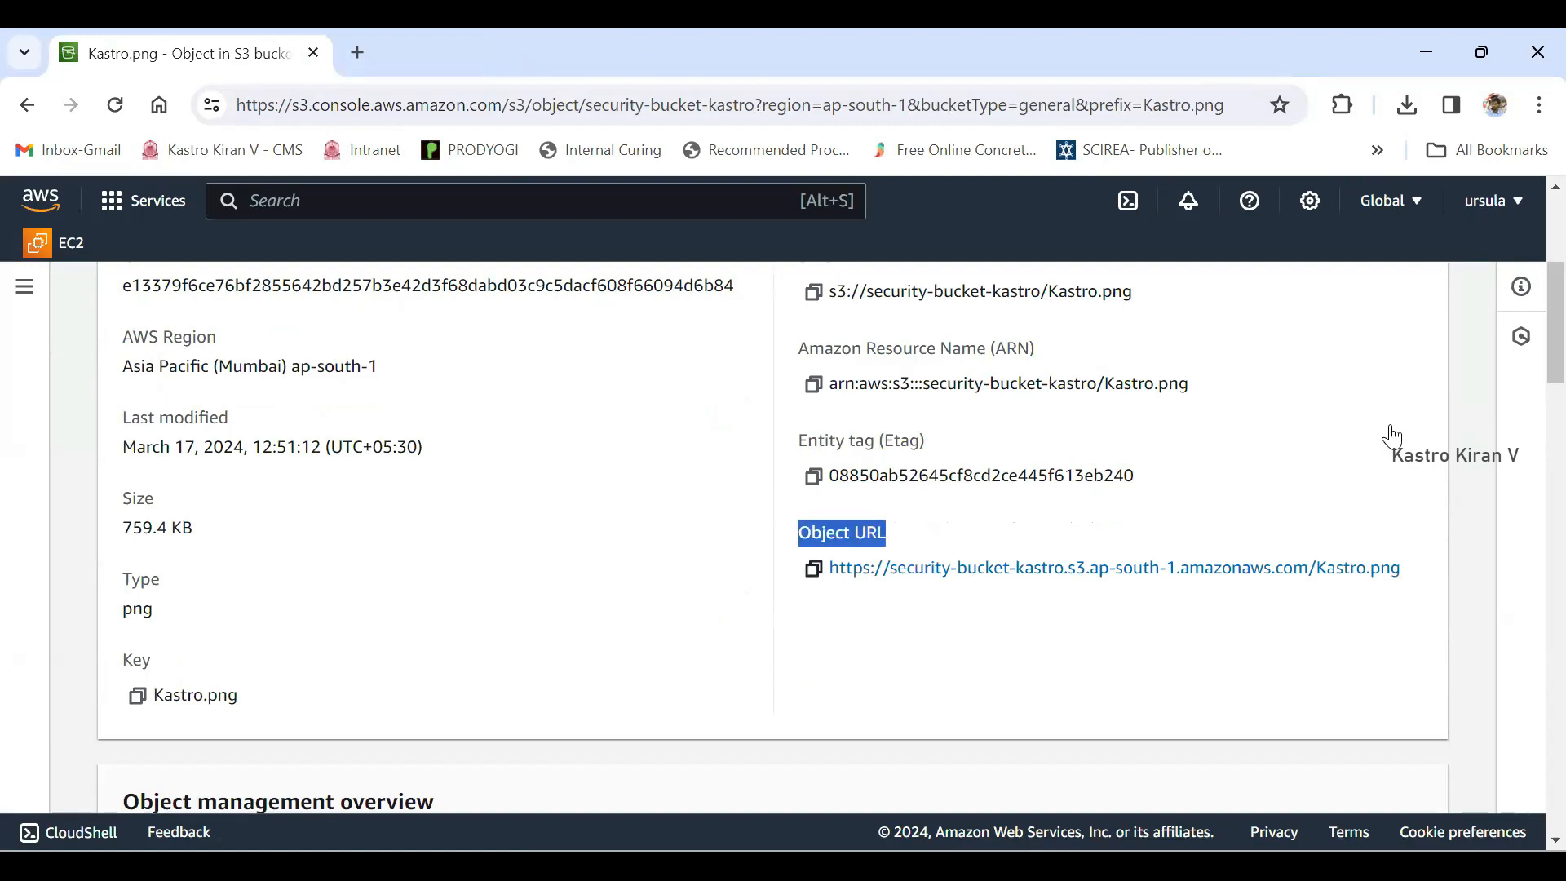
click(813, 568)
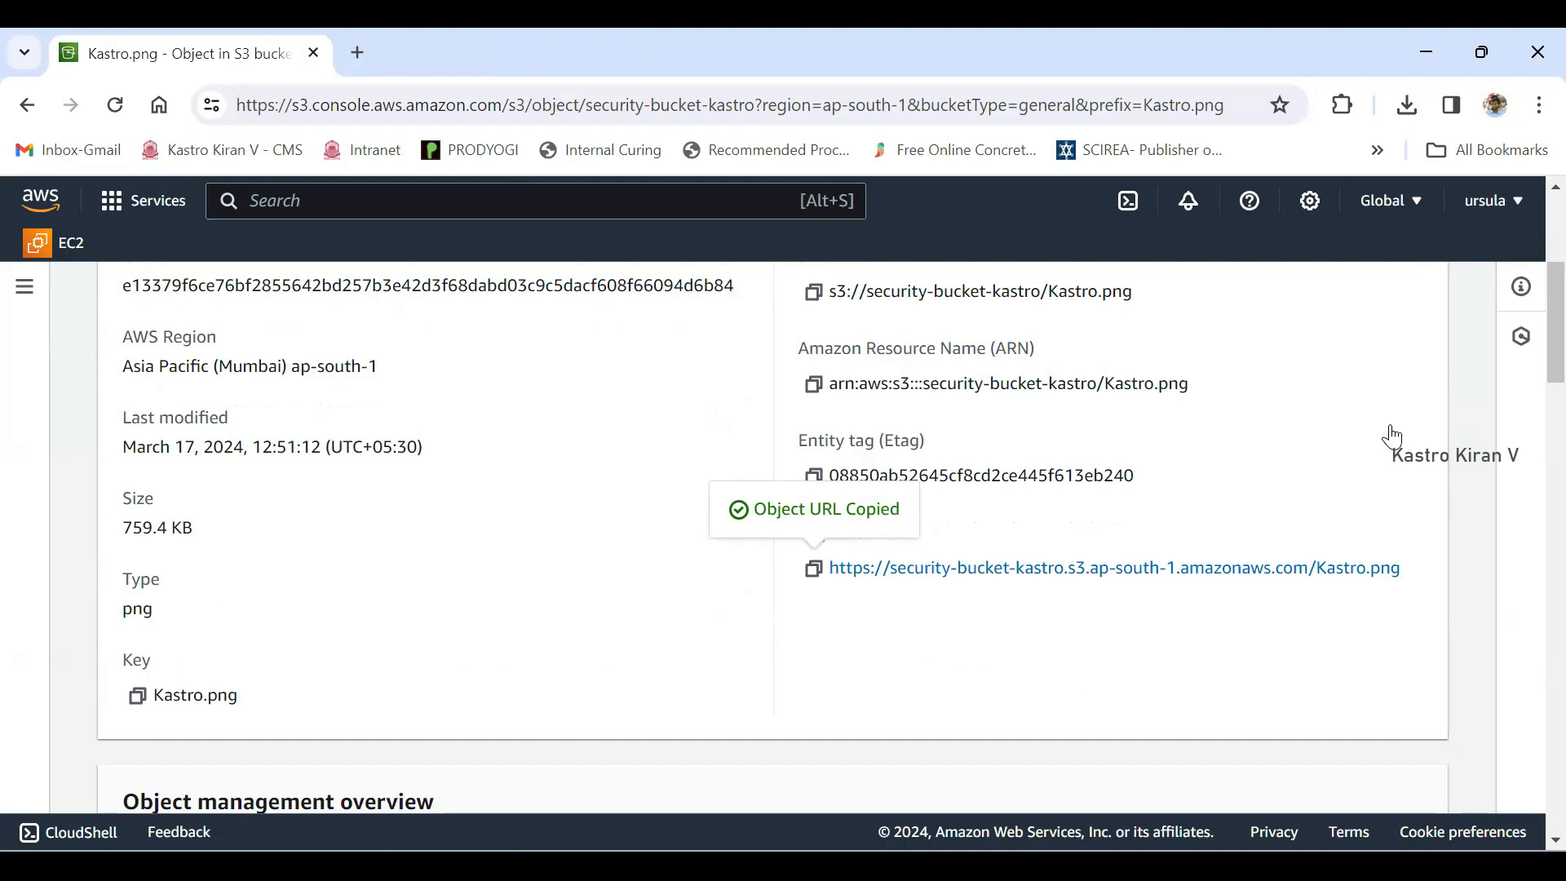
click(357, 53)
key(ctrl+v)
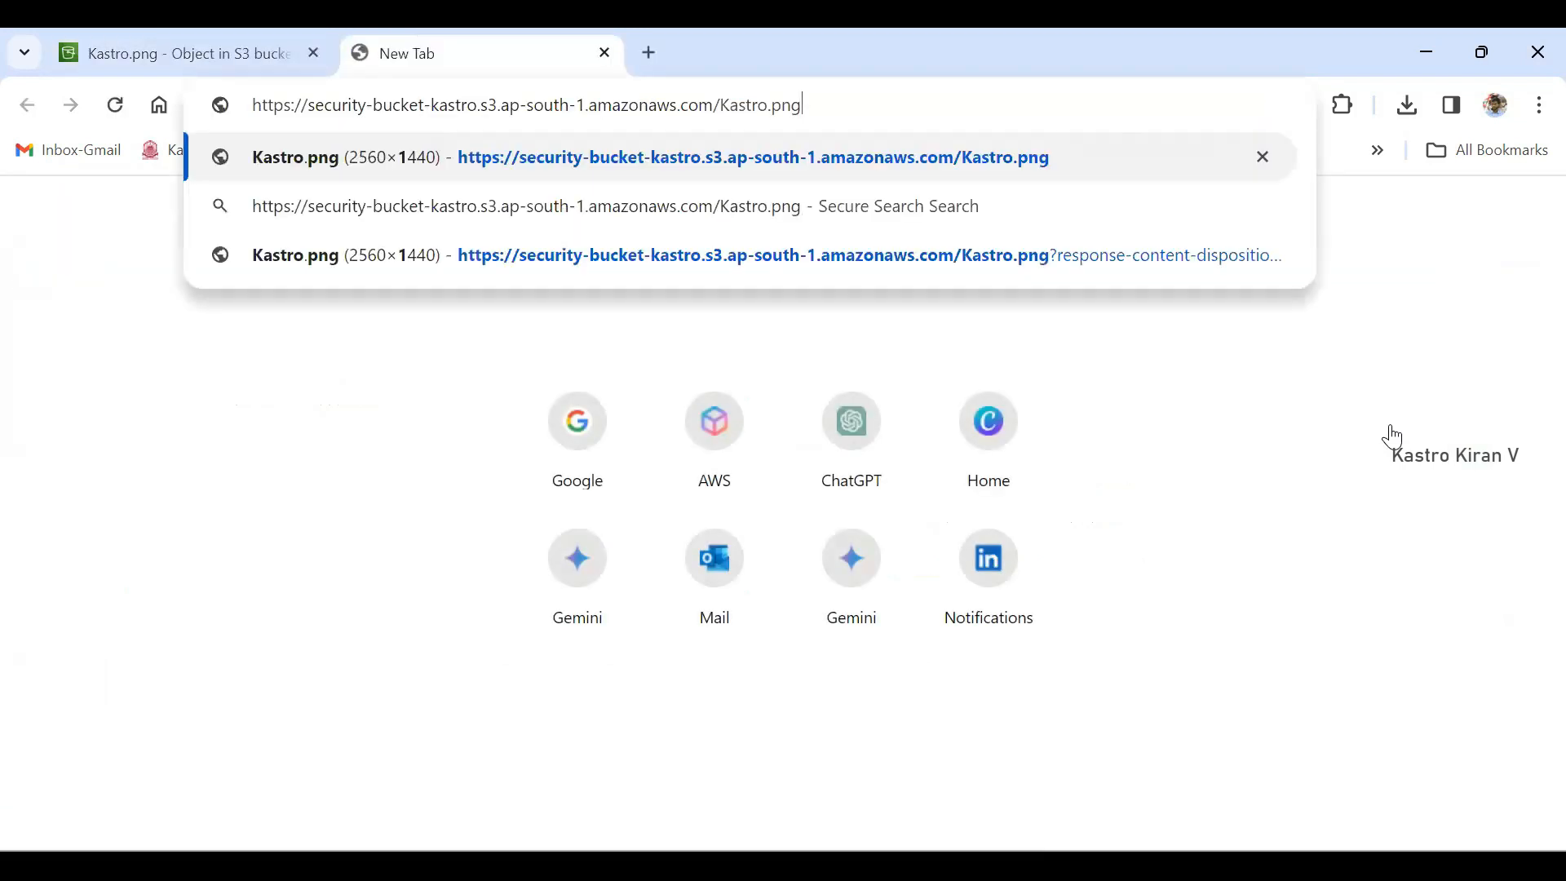
key(Return)
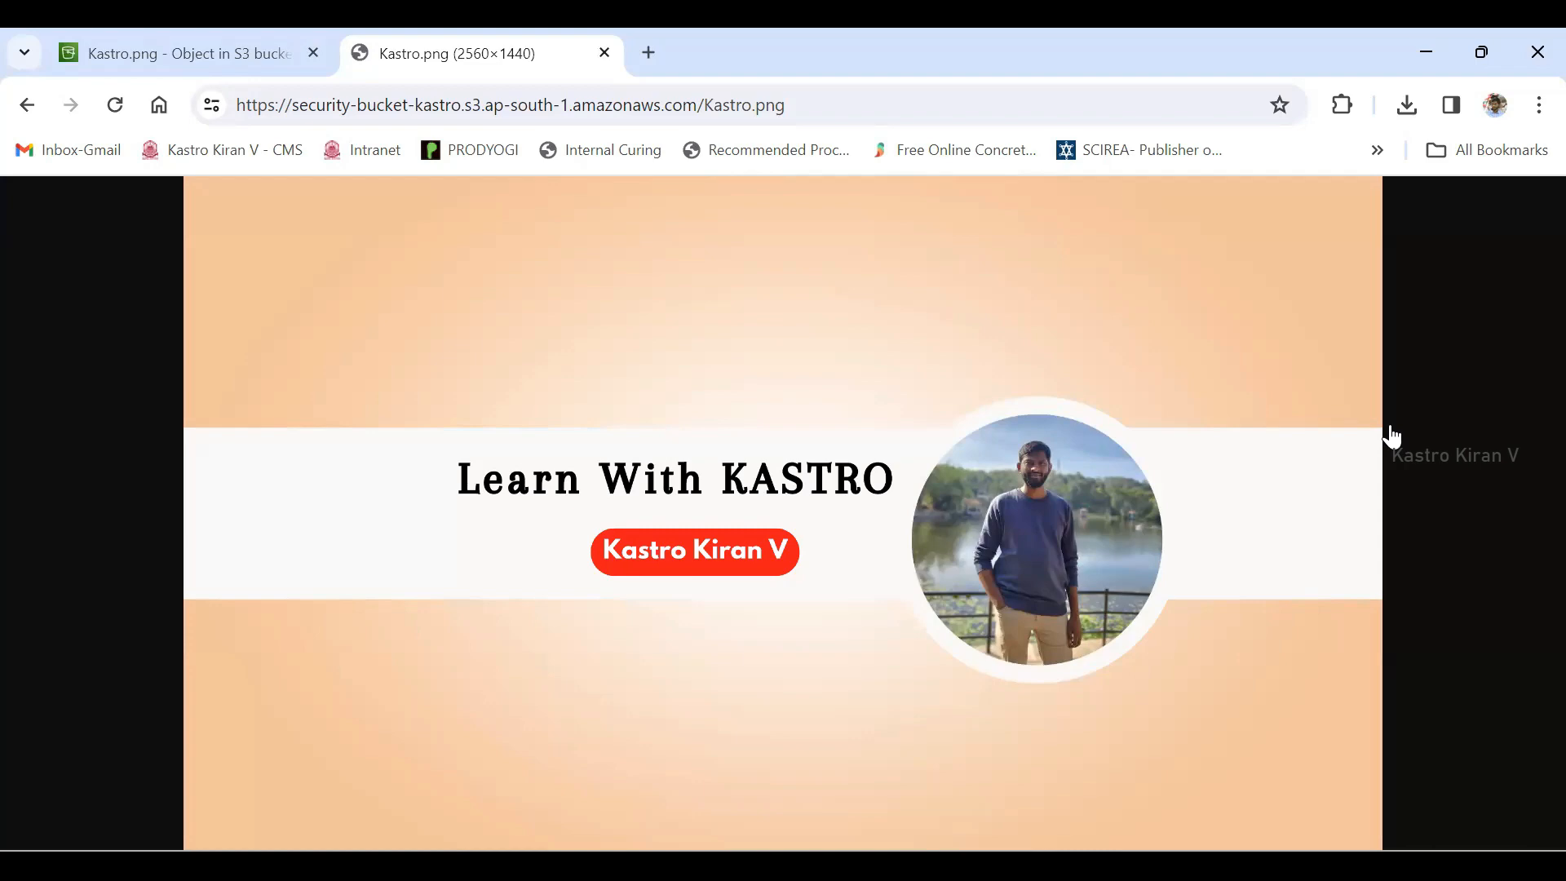
key(ctrl+w)
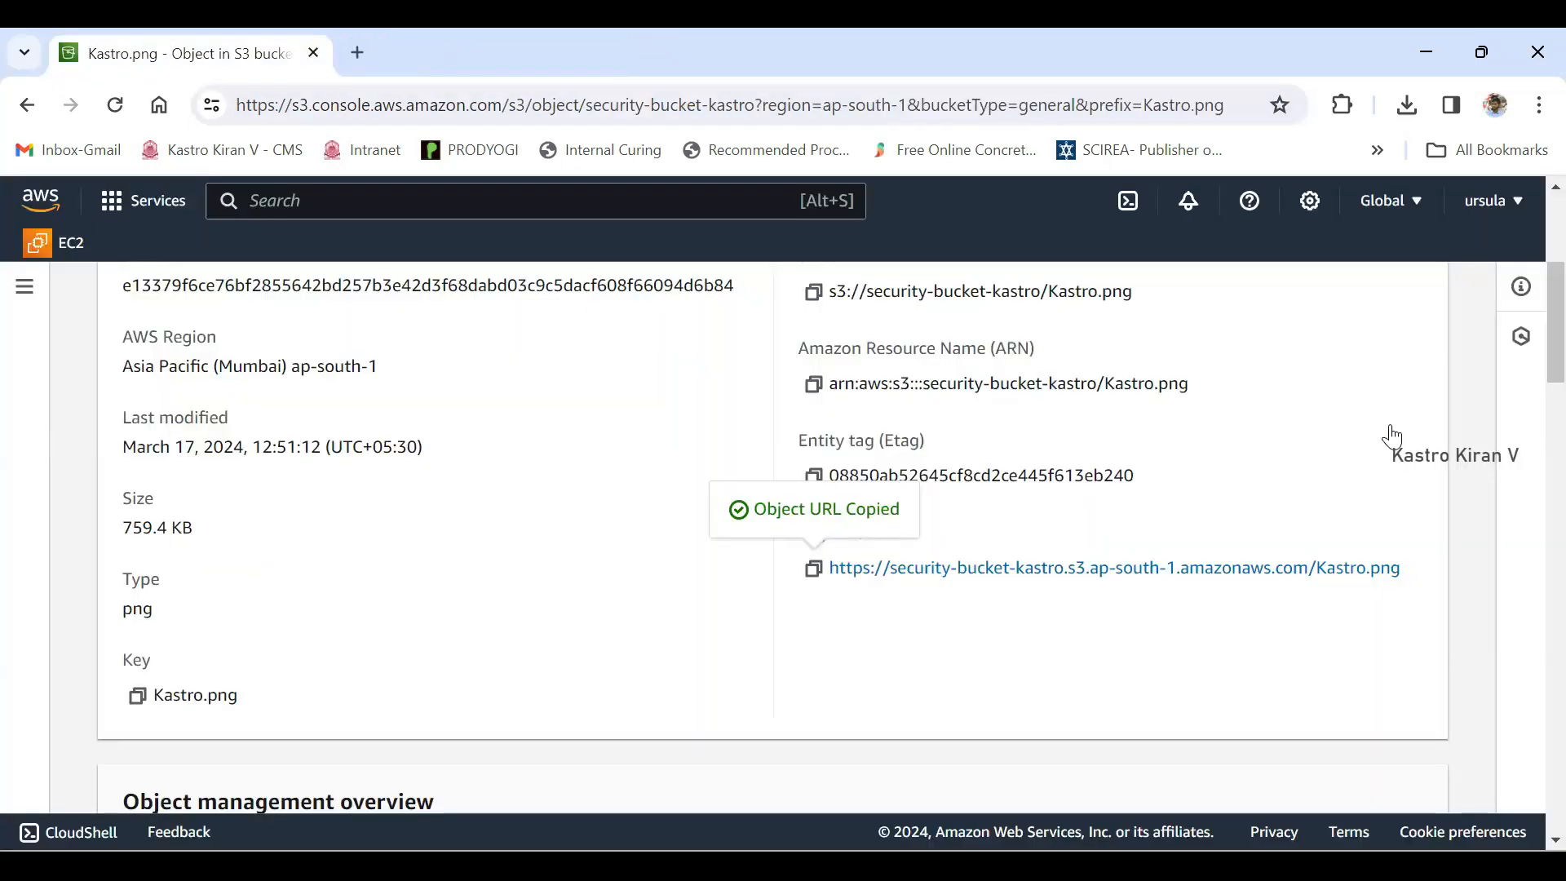
- Go back to the list of general purpose buckets and open security-bucket-kastro
scroll(1393, 437, up, 5)
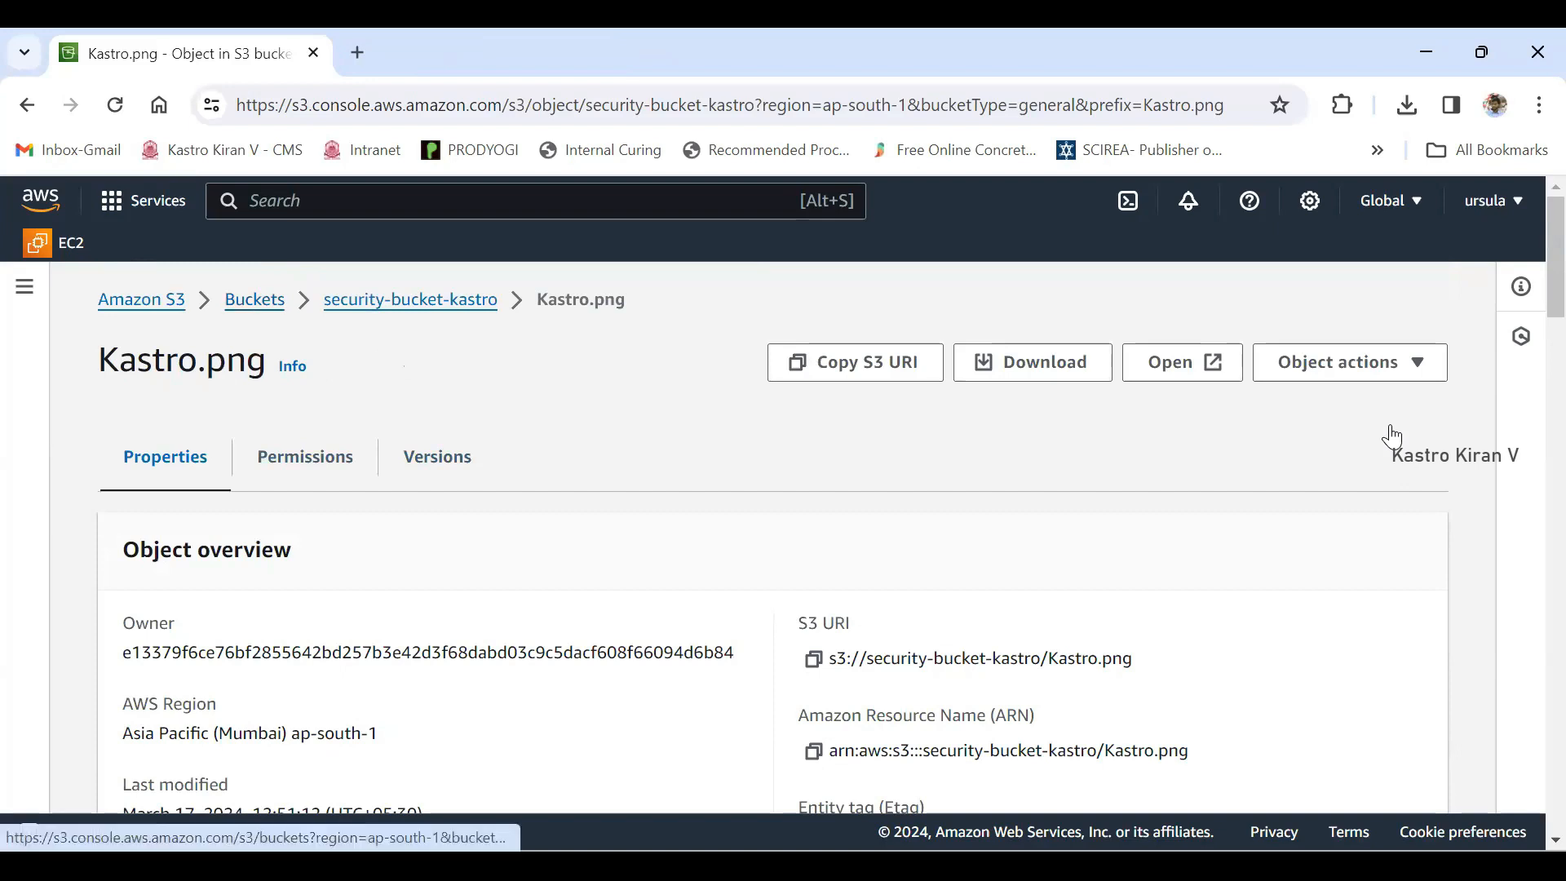
click(255, 299)
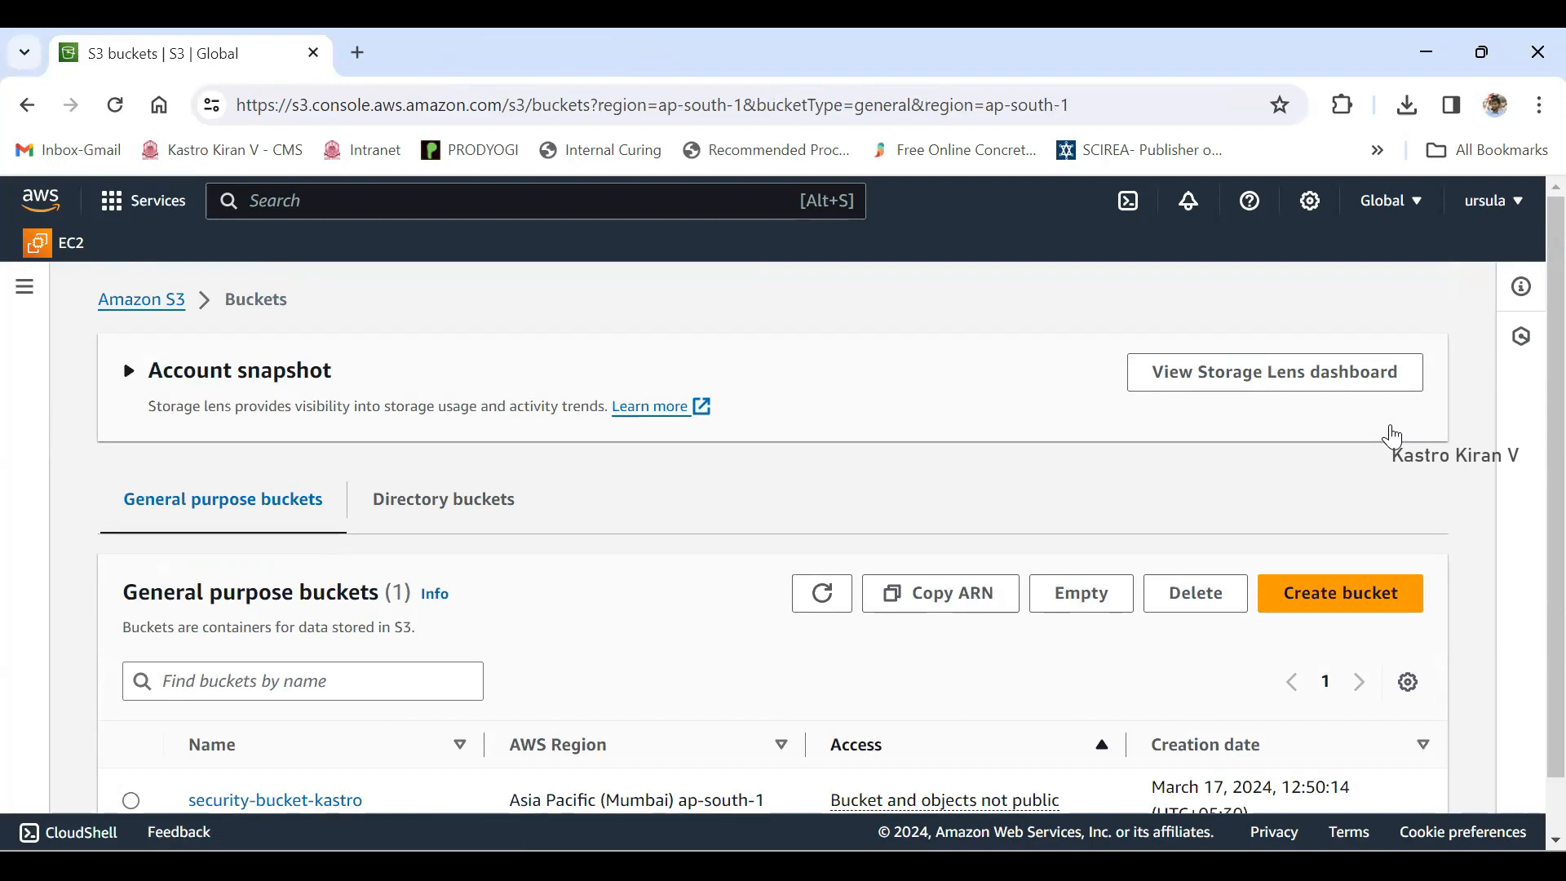
scroll(1393, 437, down, 1)
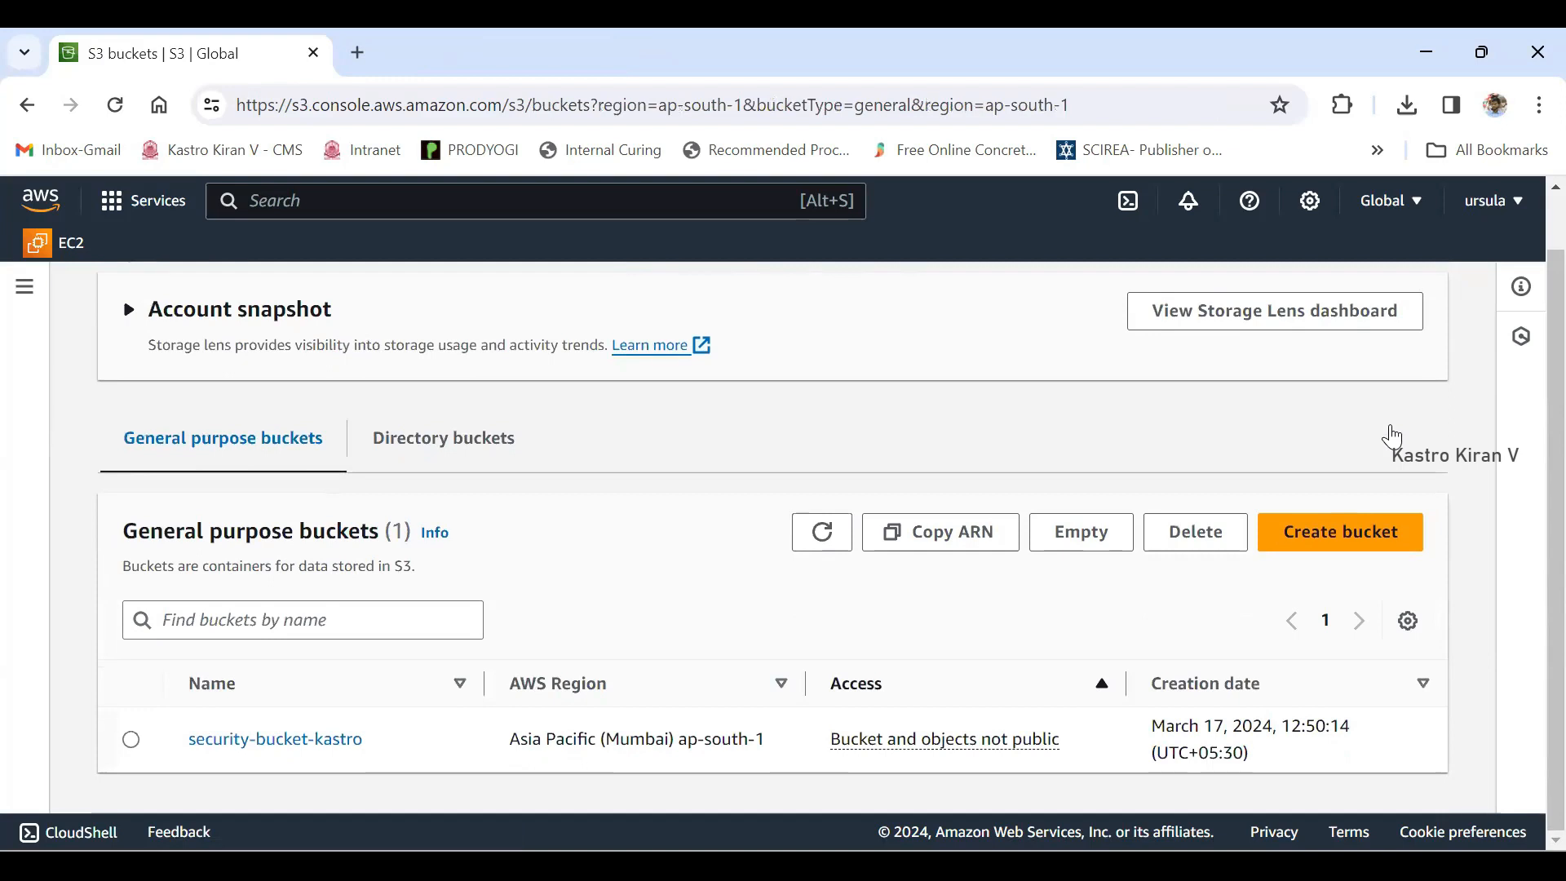
drag(363, 739, 186, 739)
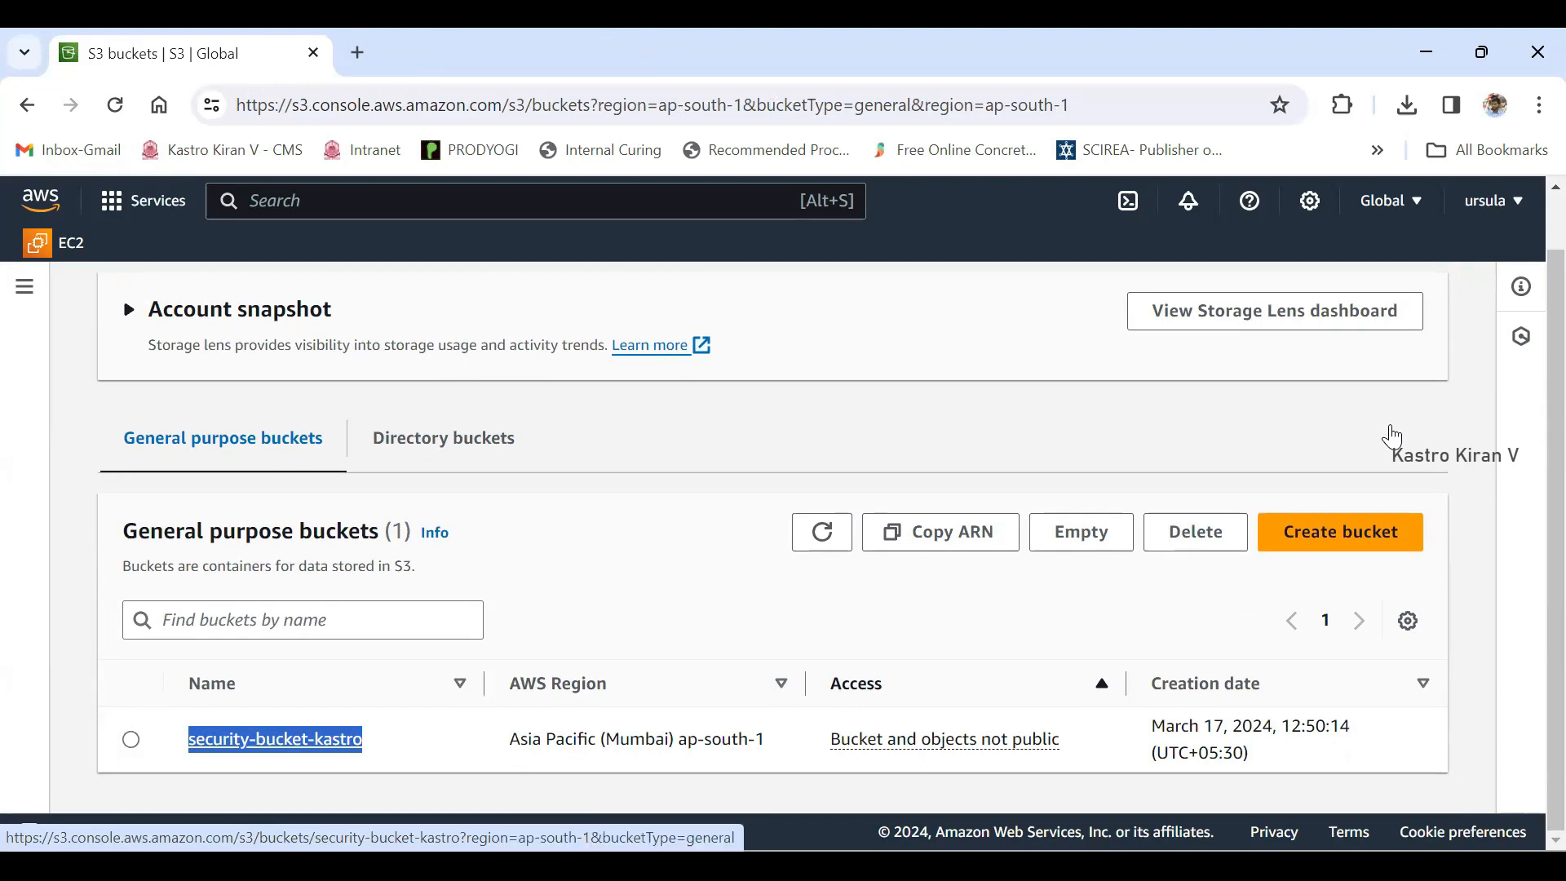
click(1390, 427)
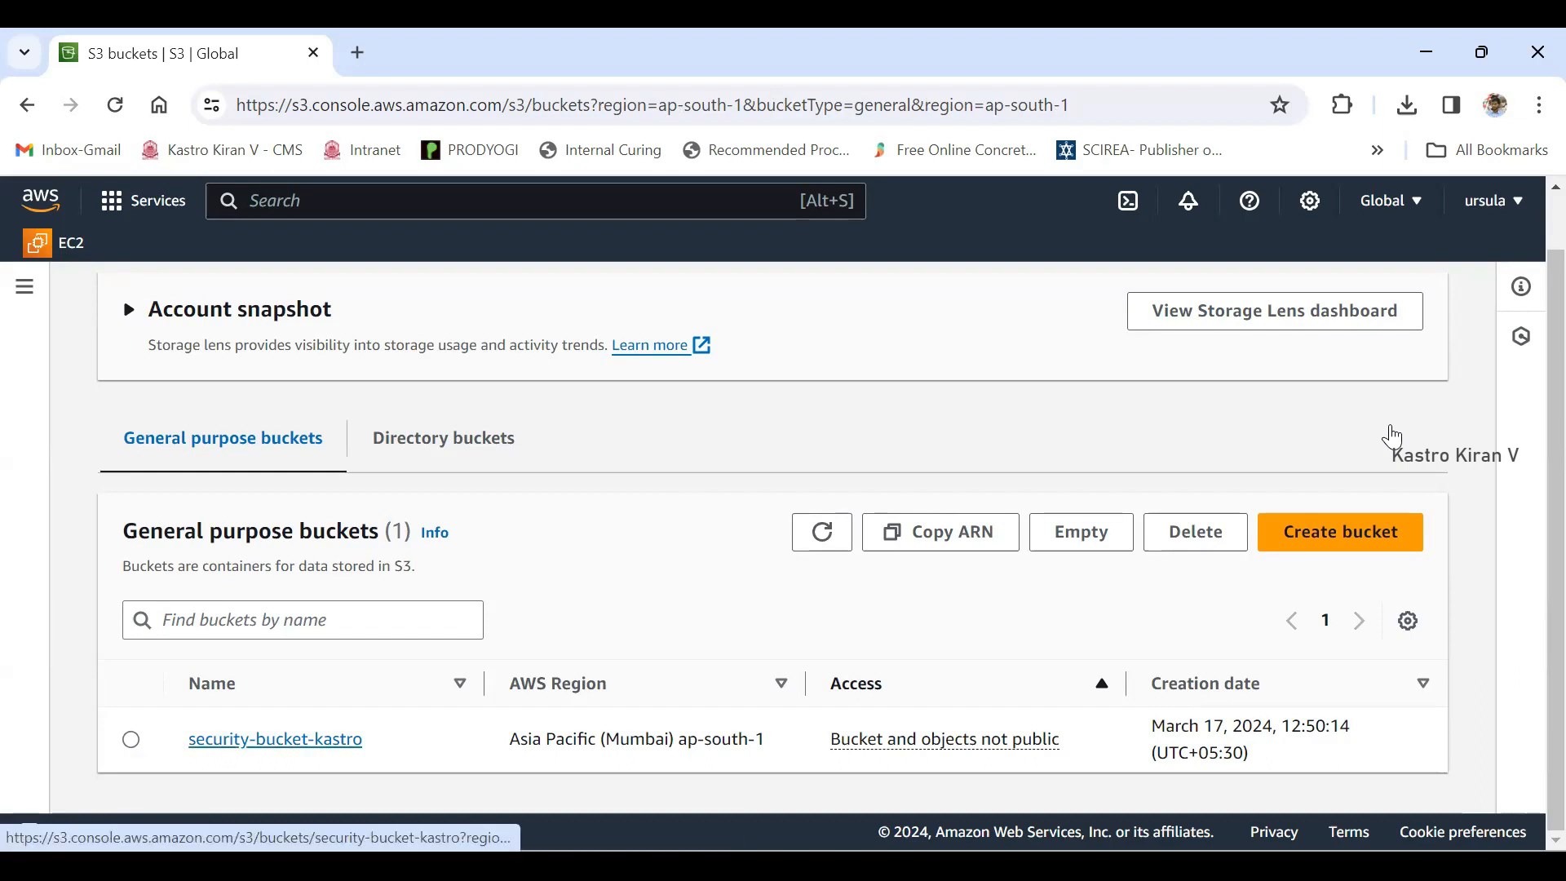
click(275, 739)
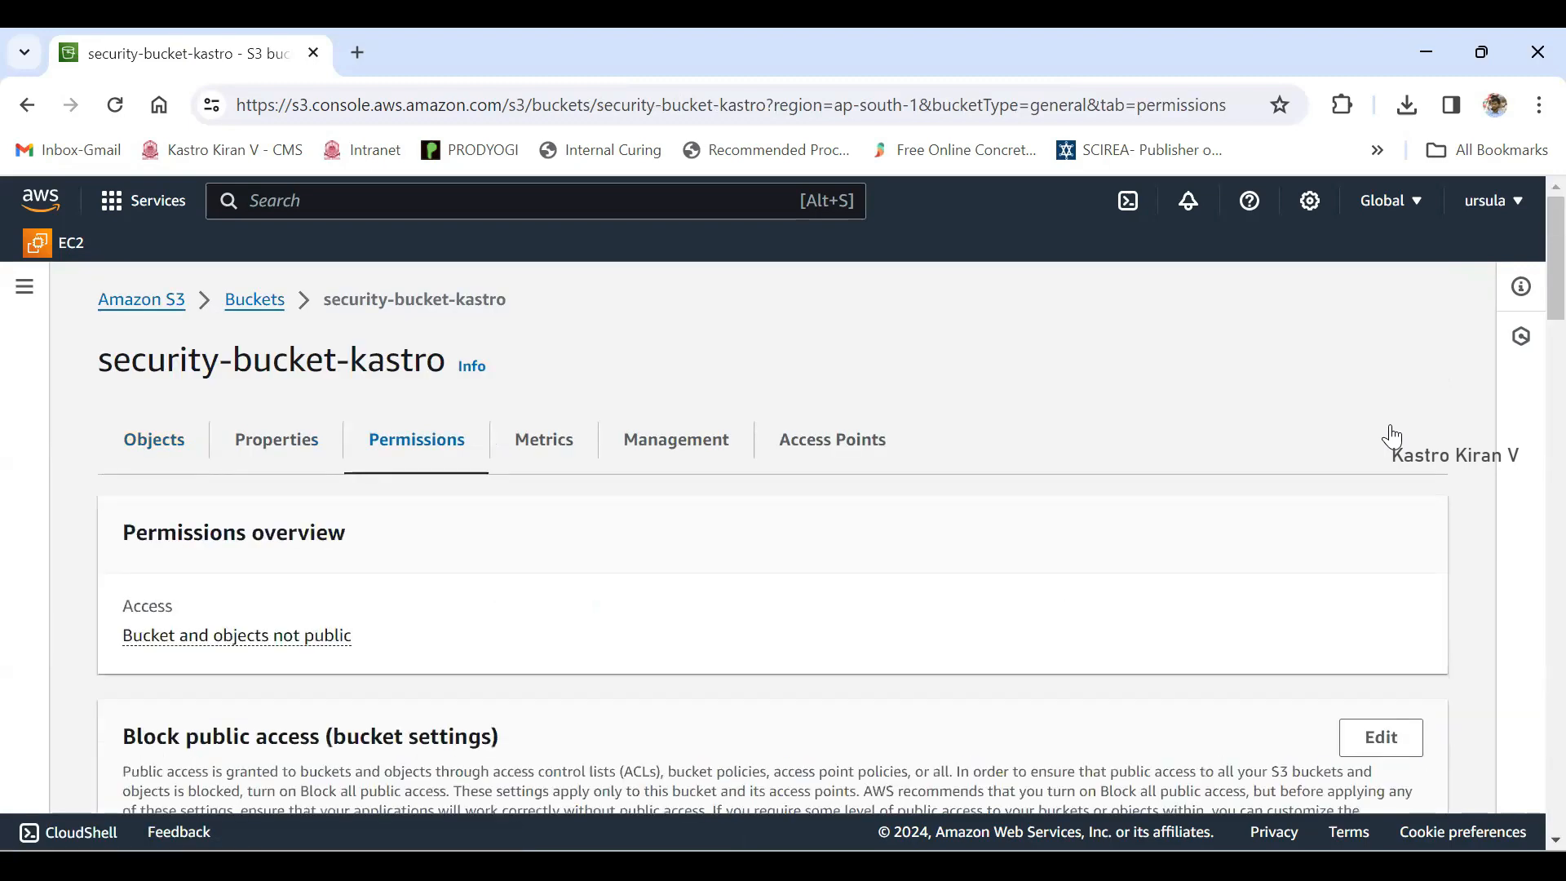
- Review the Bucket policy section in the bucket's permissions and open the policy for editing
scroll(1393, 436, down, 10)
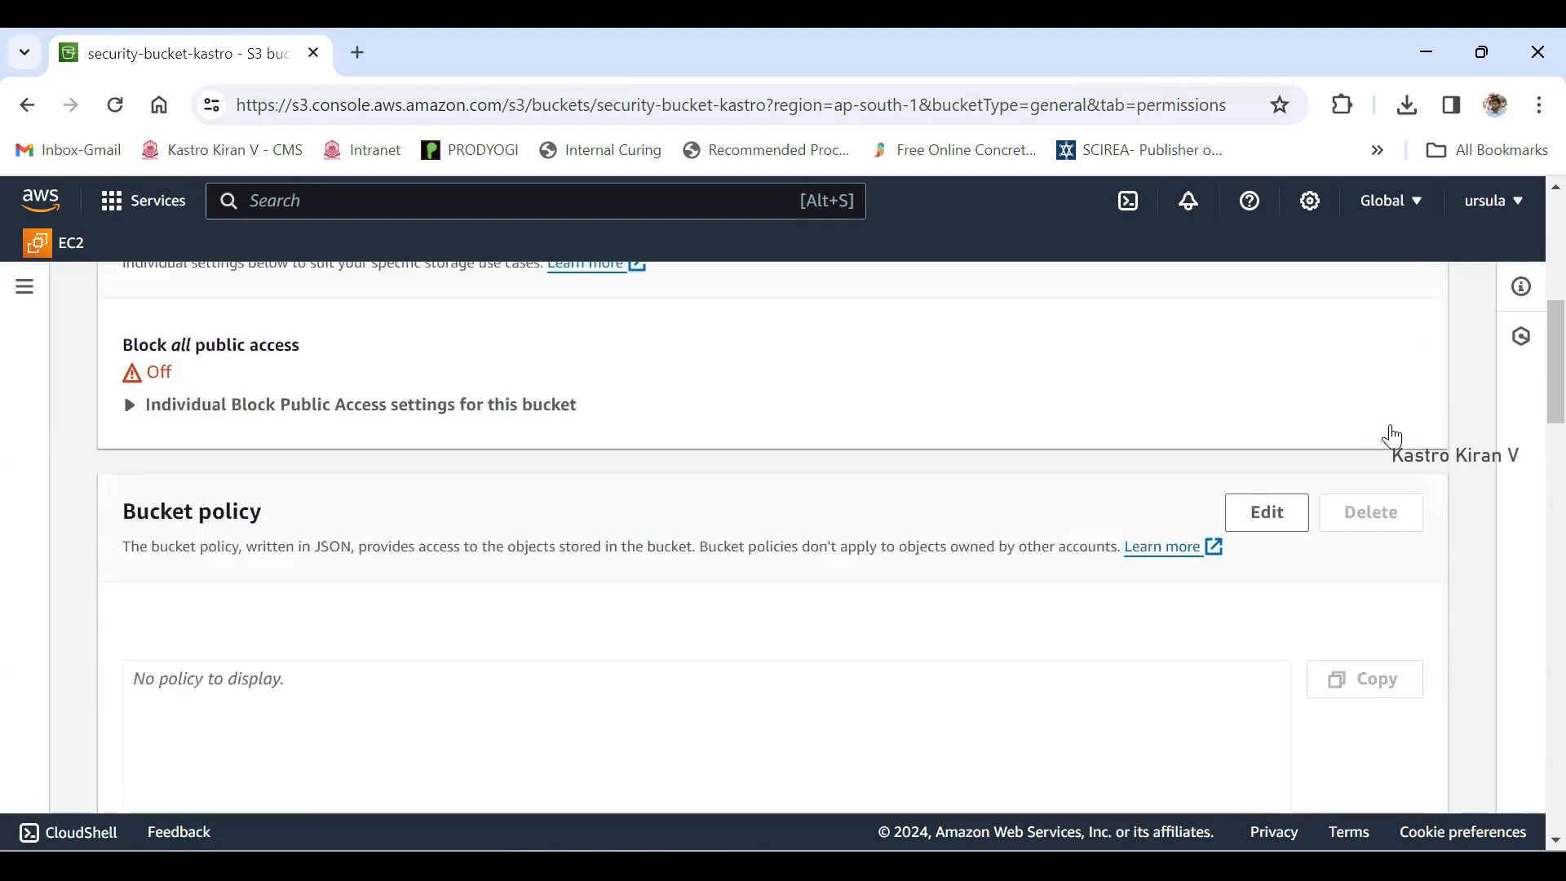
scroll(1392, 436, up, 2)
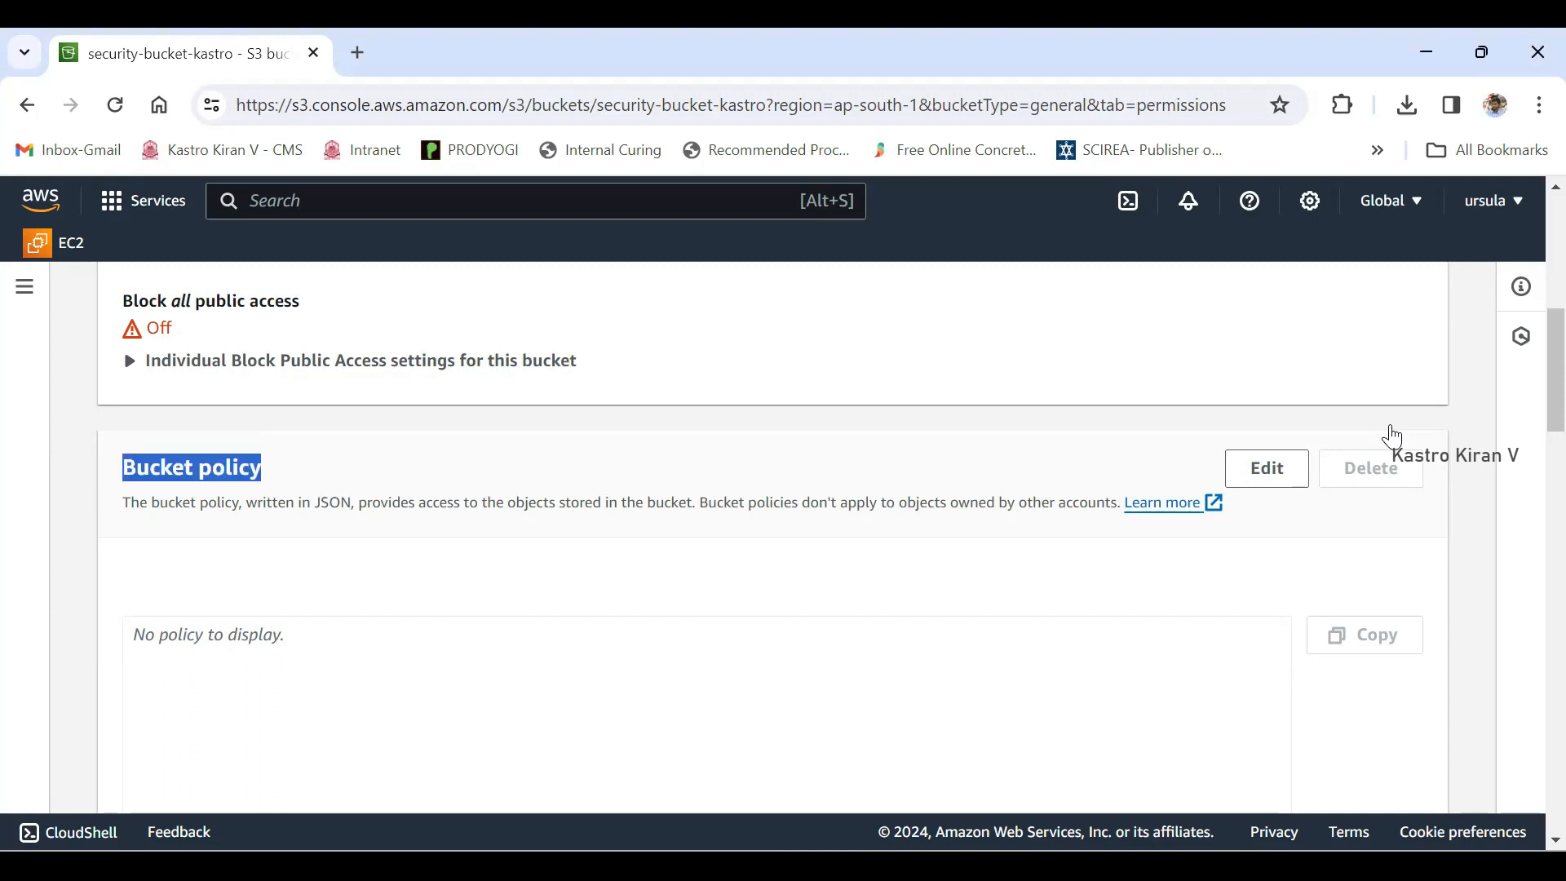
scroll(1392, 436, down, 1)
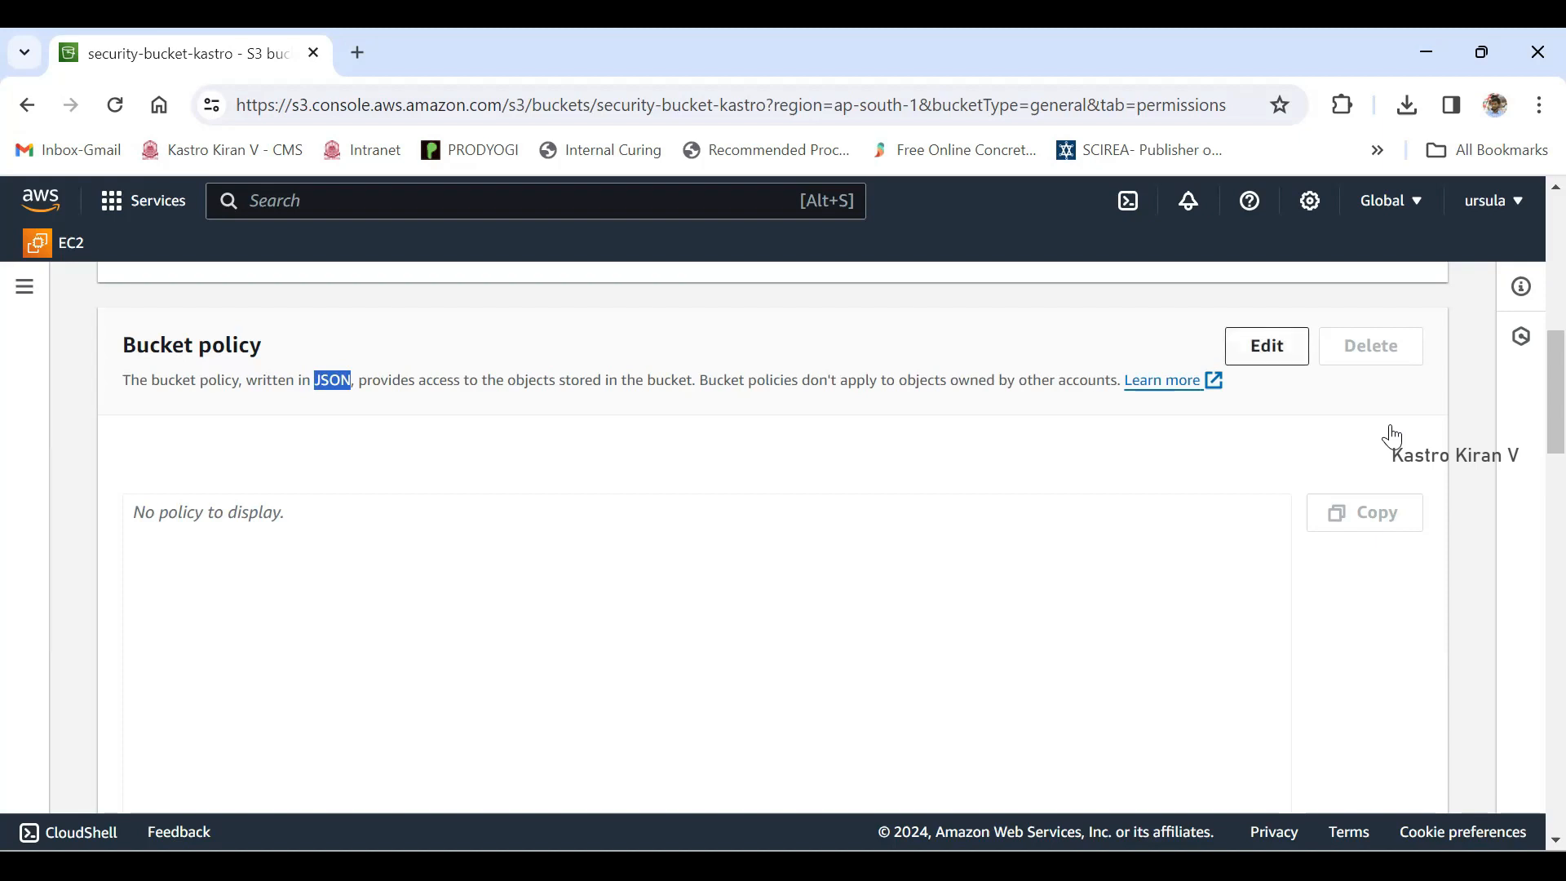
scroll(1392, 437, down, 1)
key(Tab)
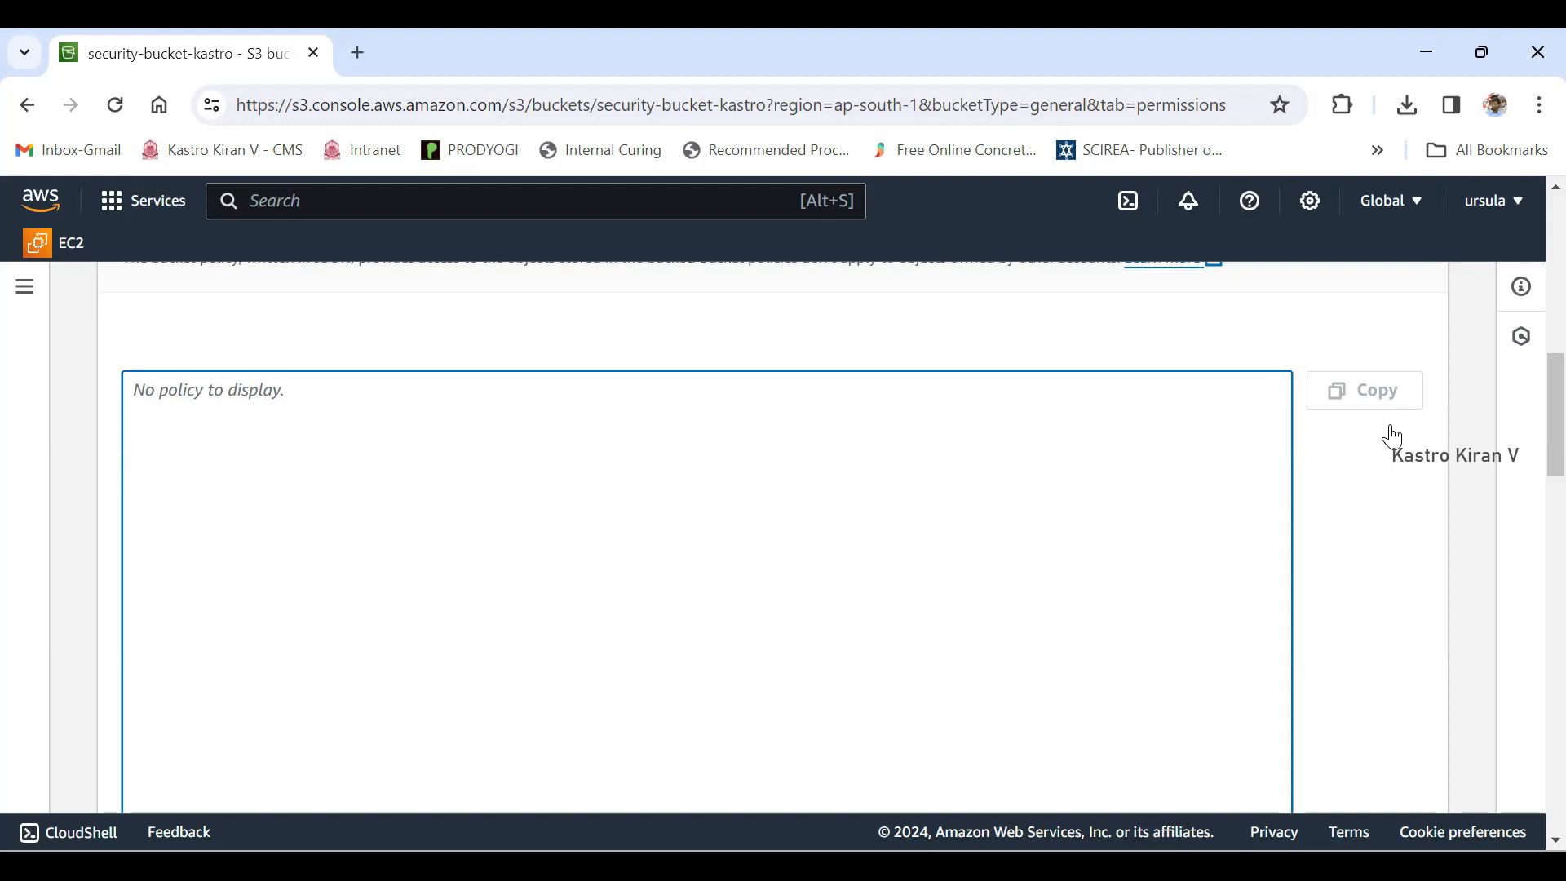
scroll(1393, 436, up, 1)
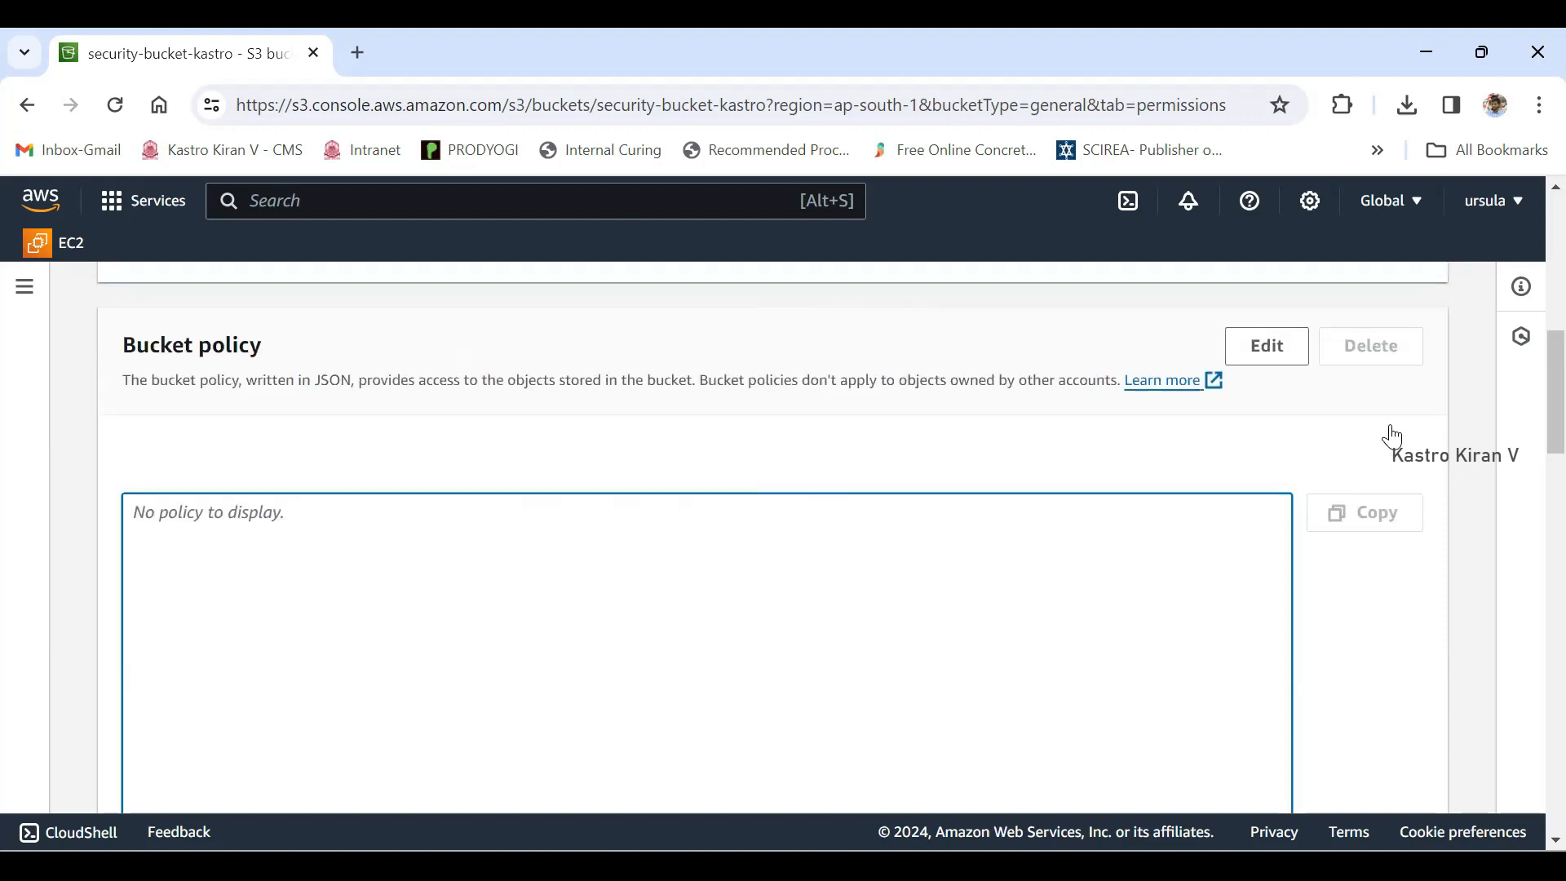
drag(123, 346, 262, 346)
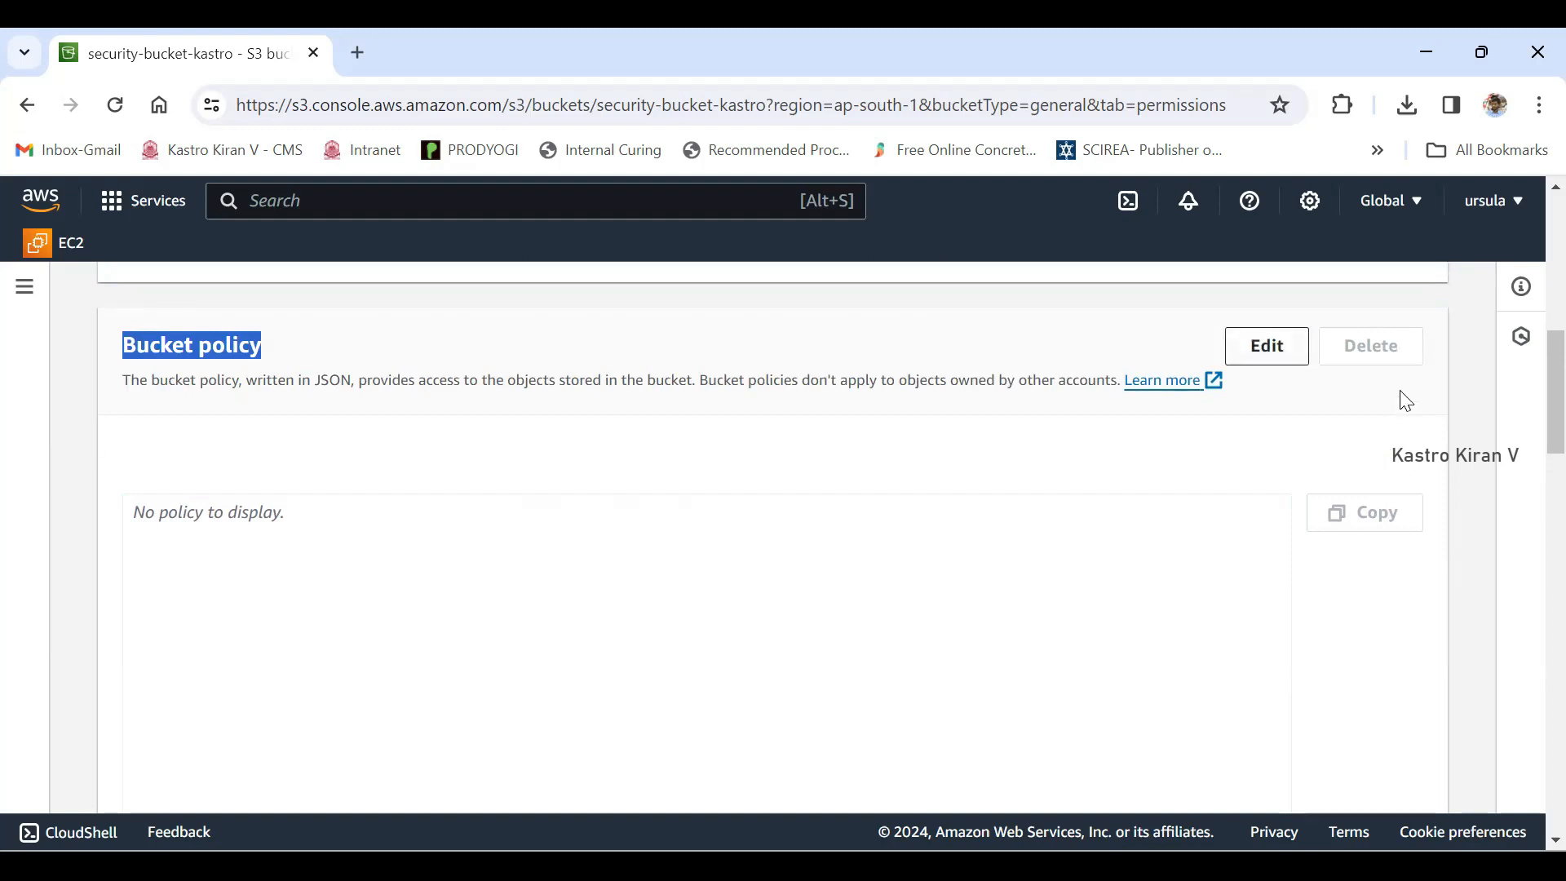
click(1267, 345)
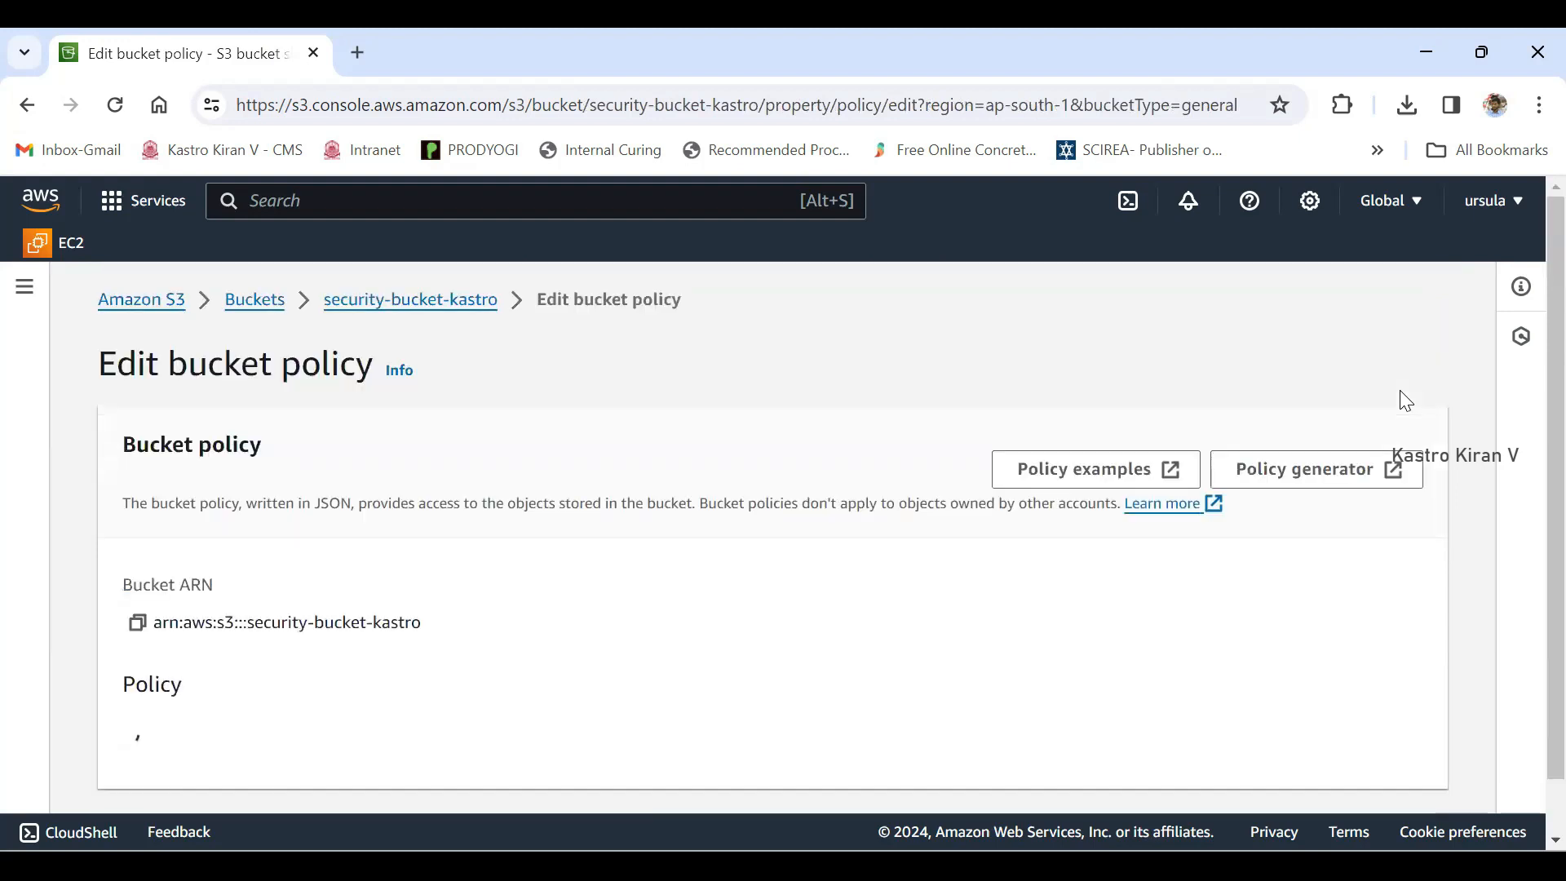
- Open the policy examples documentation and find the sample policy that requires SSE-KMS for all objects written to a bucket
scroll(1405, 401, down, 1)
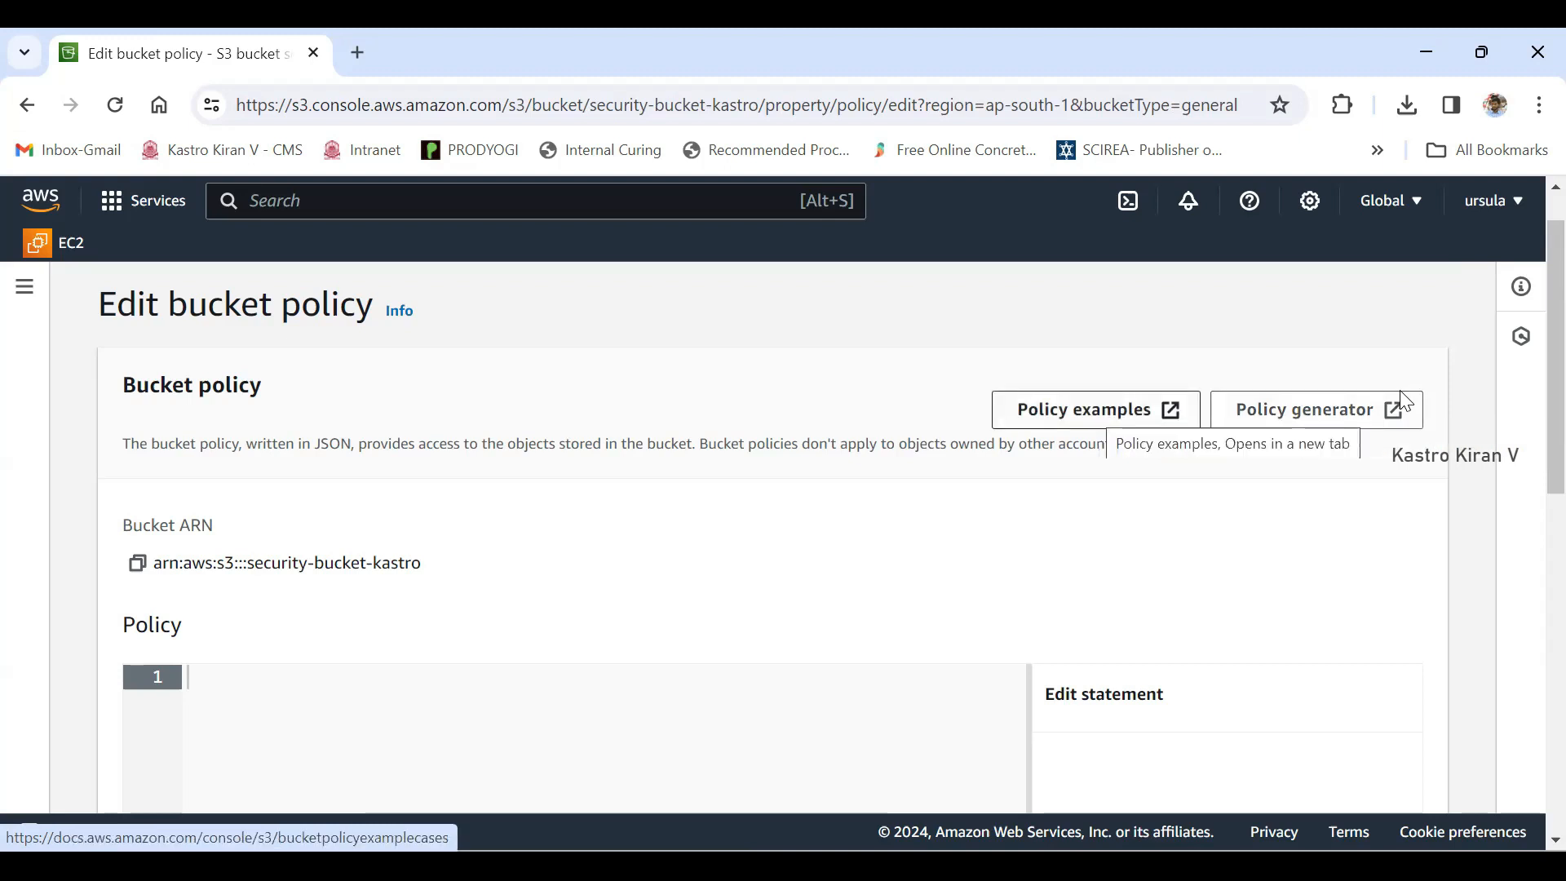
key(Return)
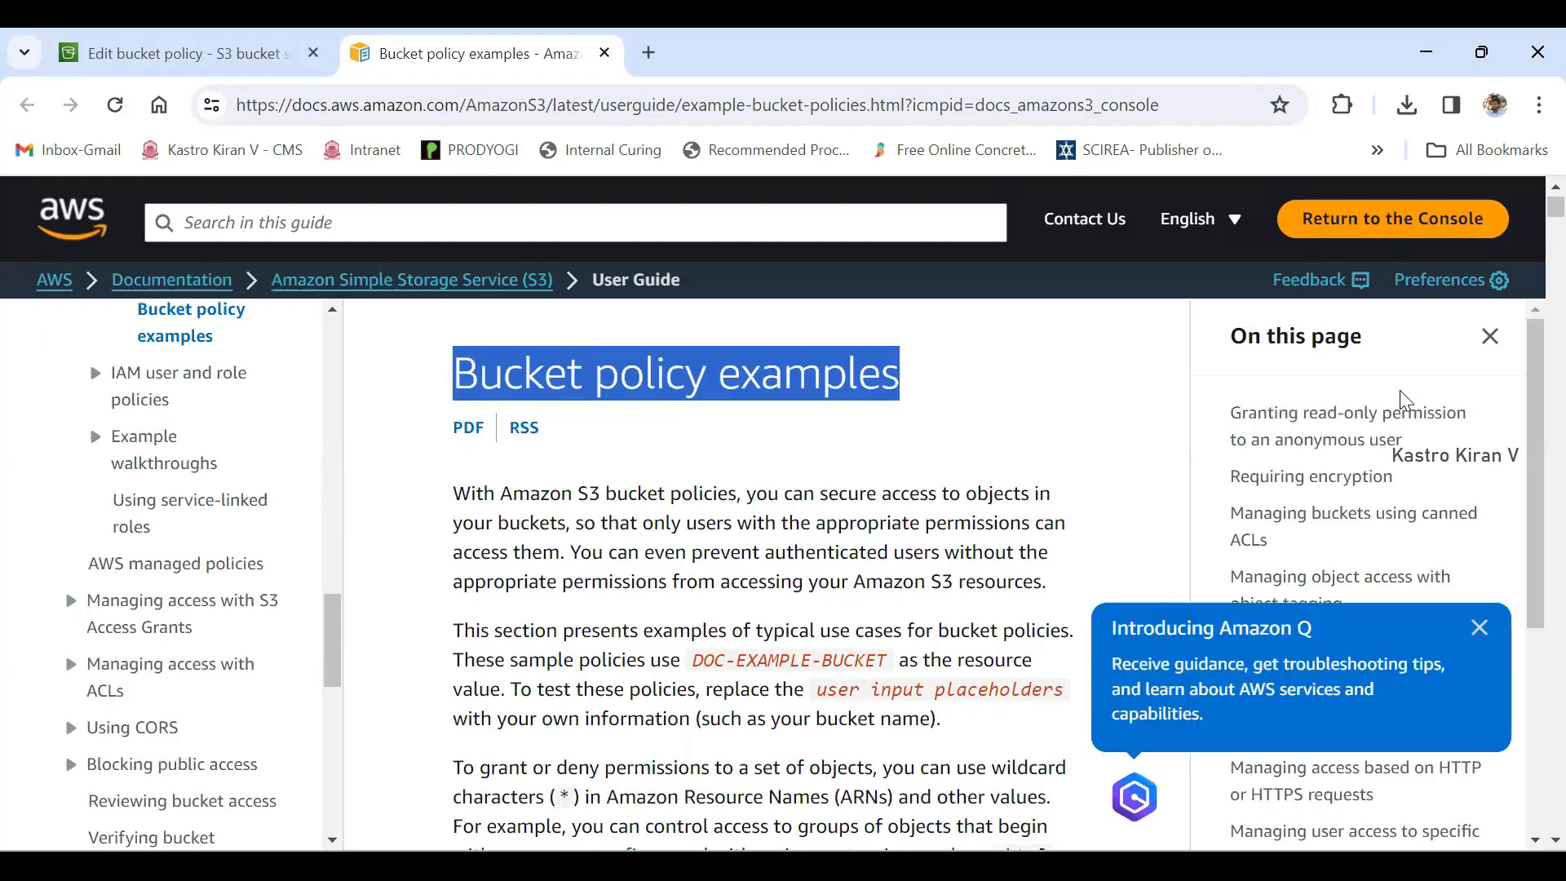
scroll(1401, 391, down, 12)
scroll(1401, 400, down, 10)
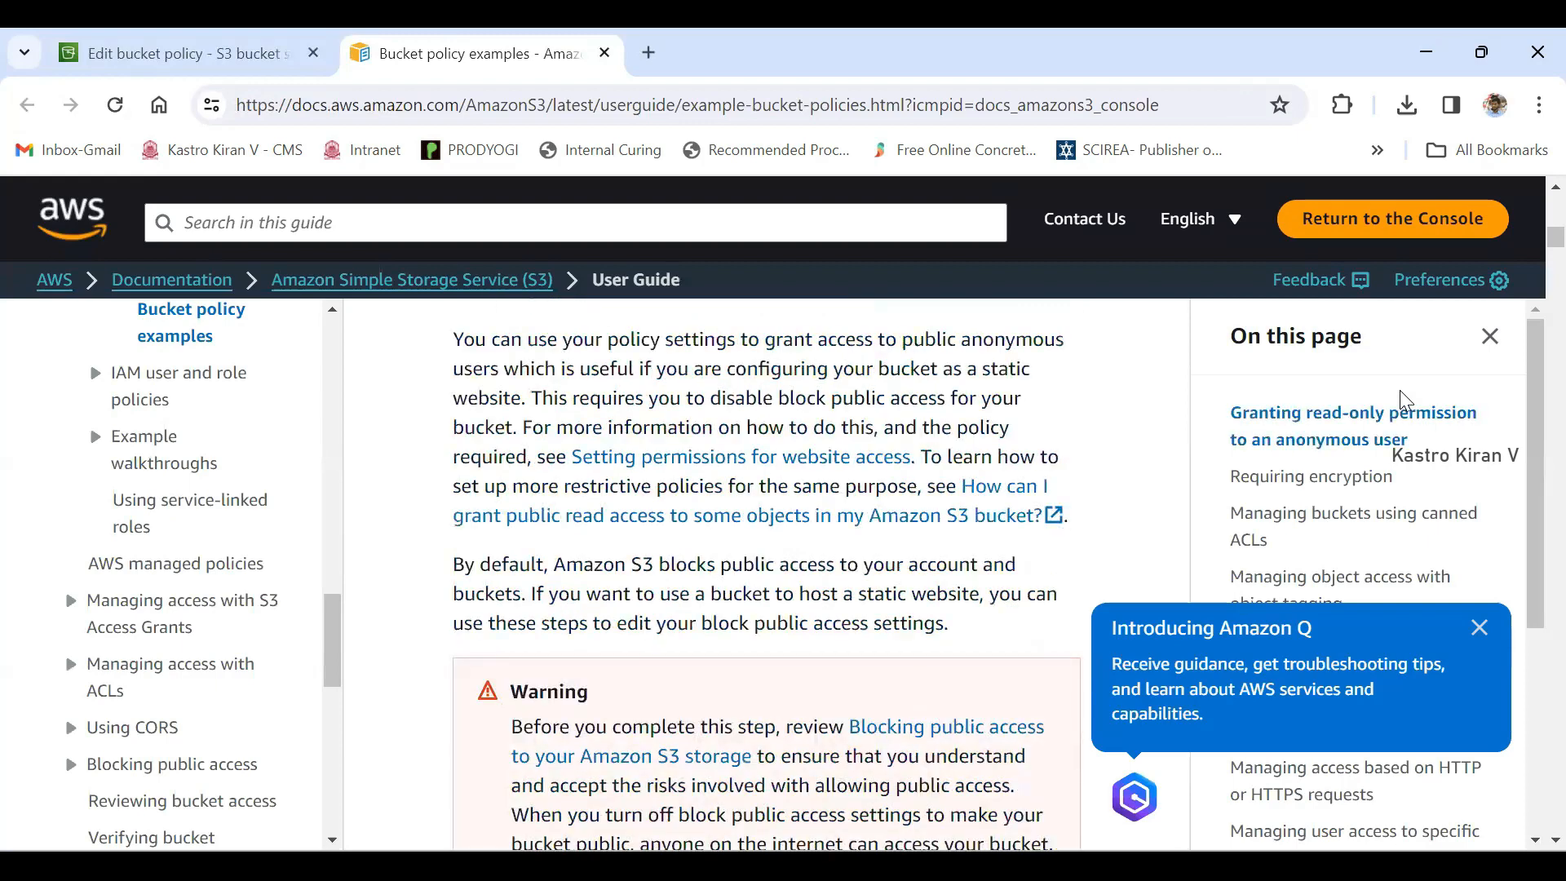
scroll(1401, 400, down, 10)
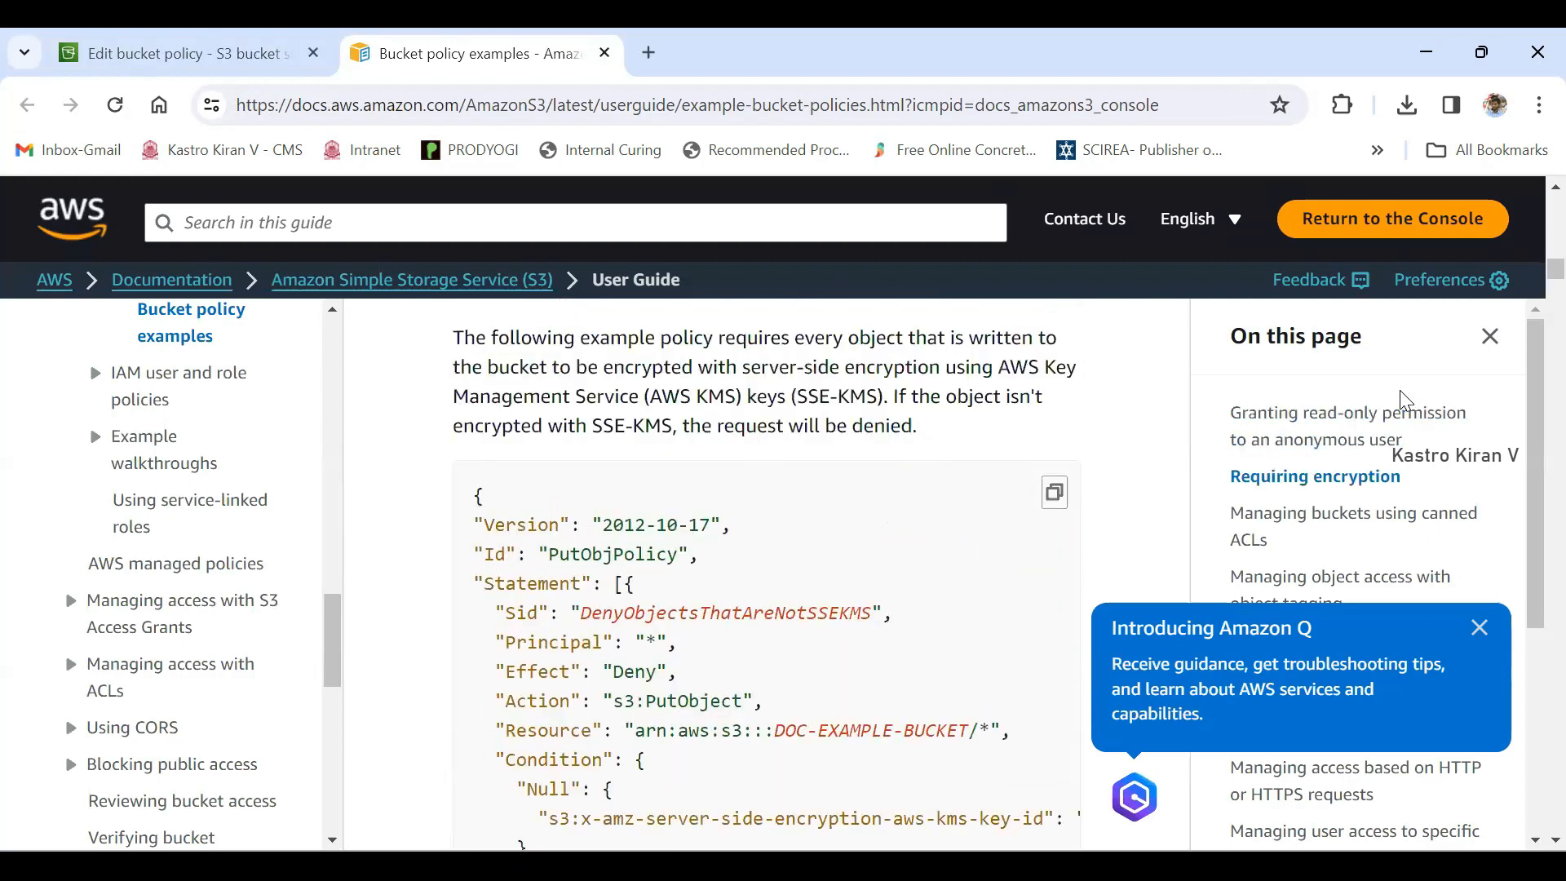
- Examine the Version and Statement elements and the outer braces of the SSE-KMS sample policy, and dismiss the Amazon Q introduction
mouse_move(474, 503)
mouse_down()
mouse_move(602, 679)
mouse_move(646, 825)
mouse_up()
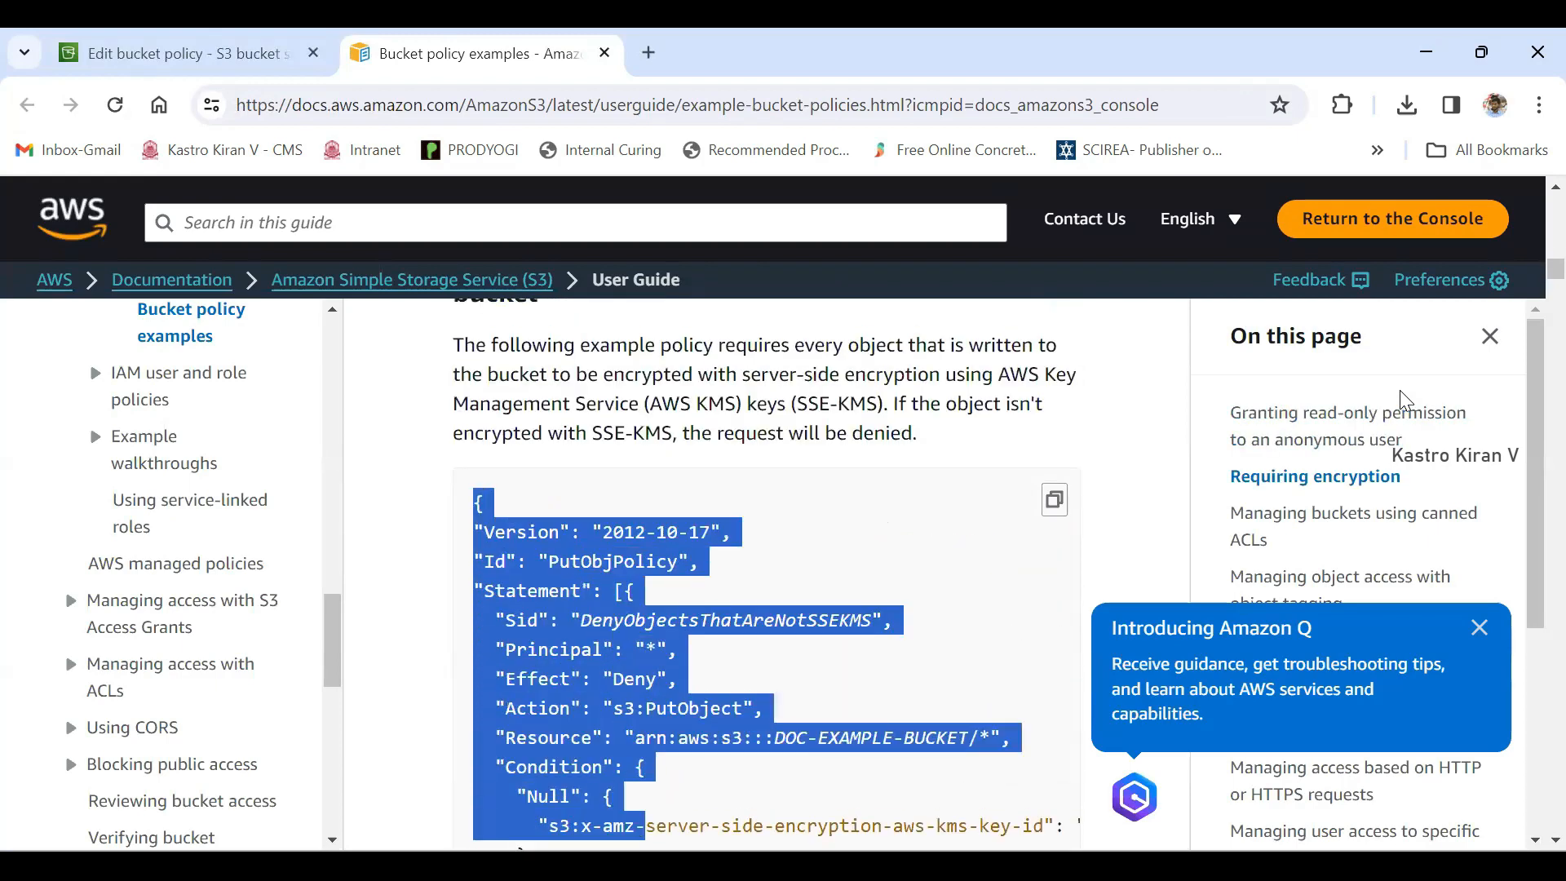
click(1400, 392)
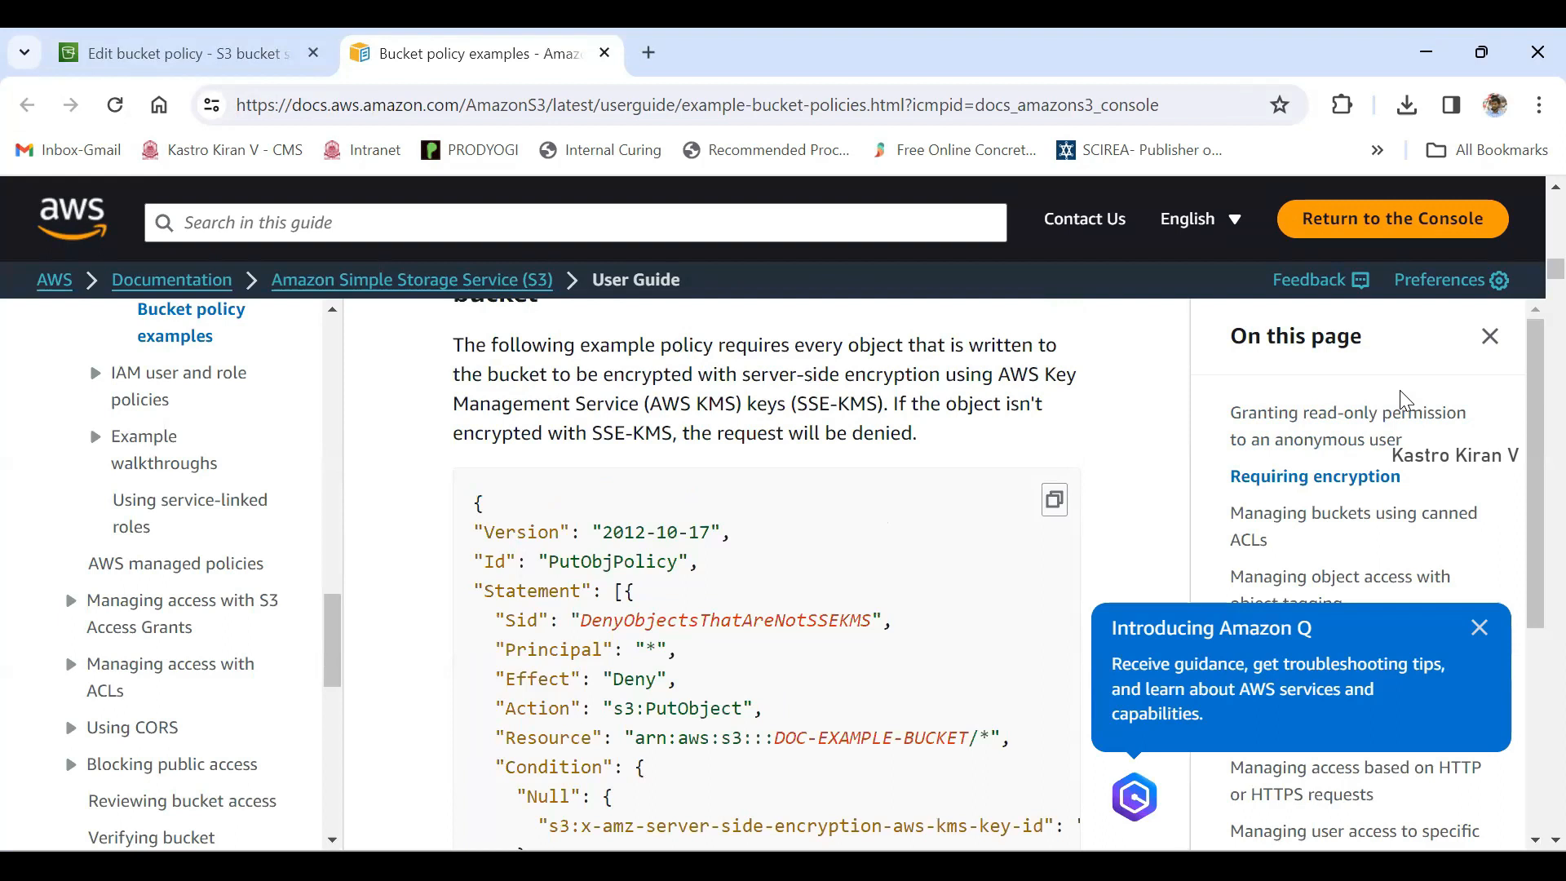
mouse_move(484, 532)
mouse_down()
mouse_move(561, 532)
mouse_move(506, 562)
mouse_move(570, 590)
mouse_up()
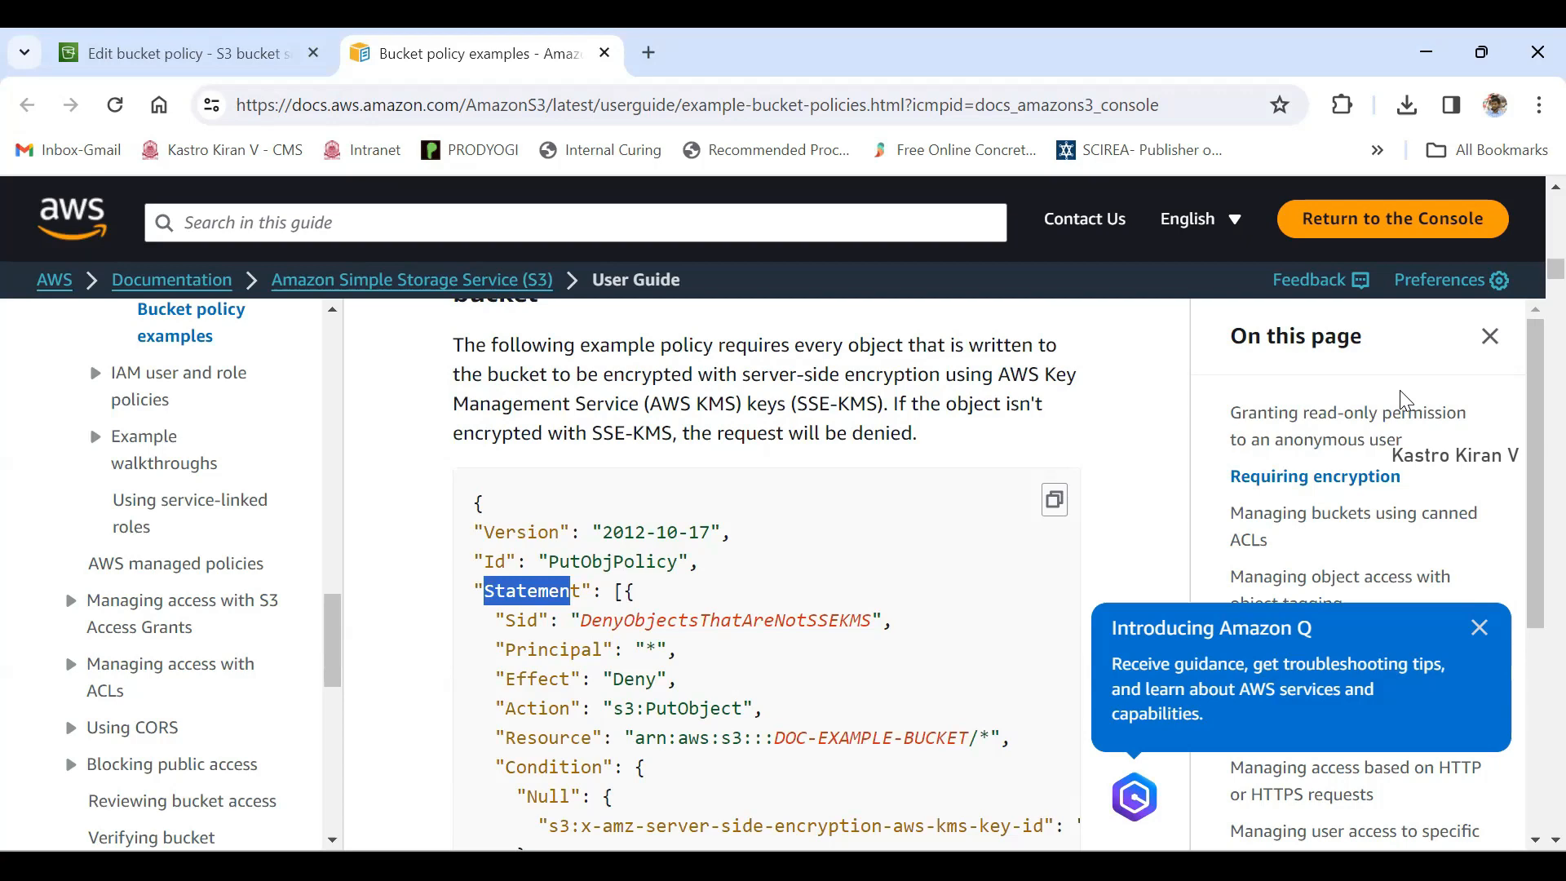
drag(602, 533, 700, 533)
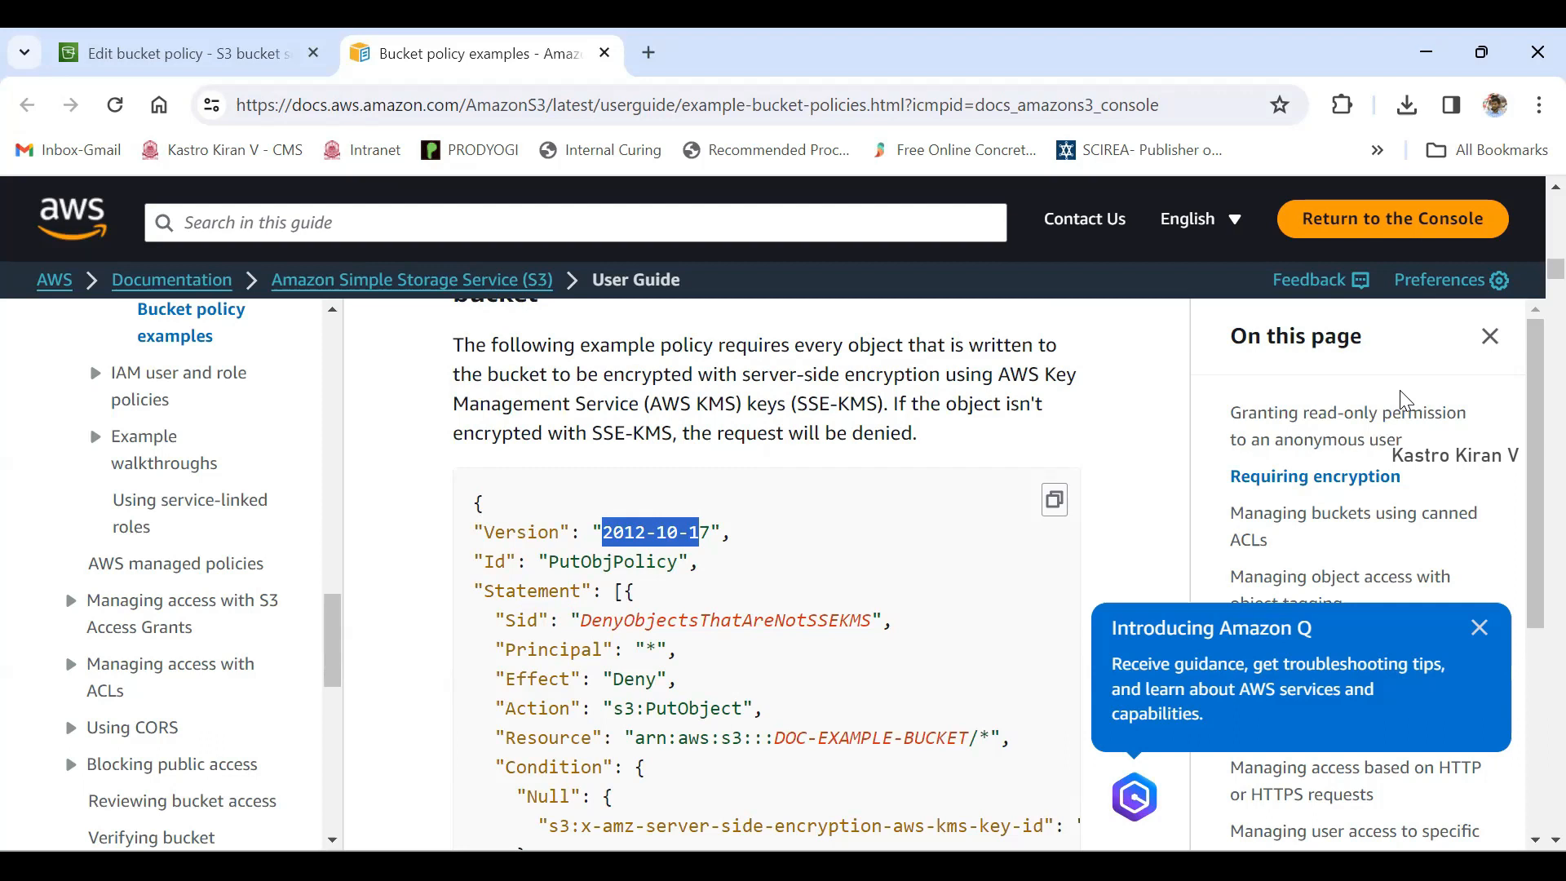
drag(473, 503, 484, 504)
scroll(767, 571, down, 3)
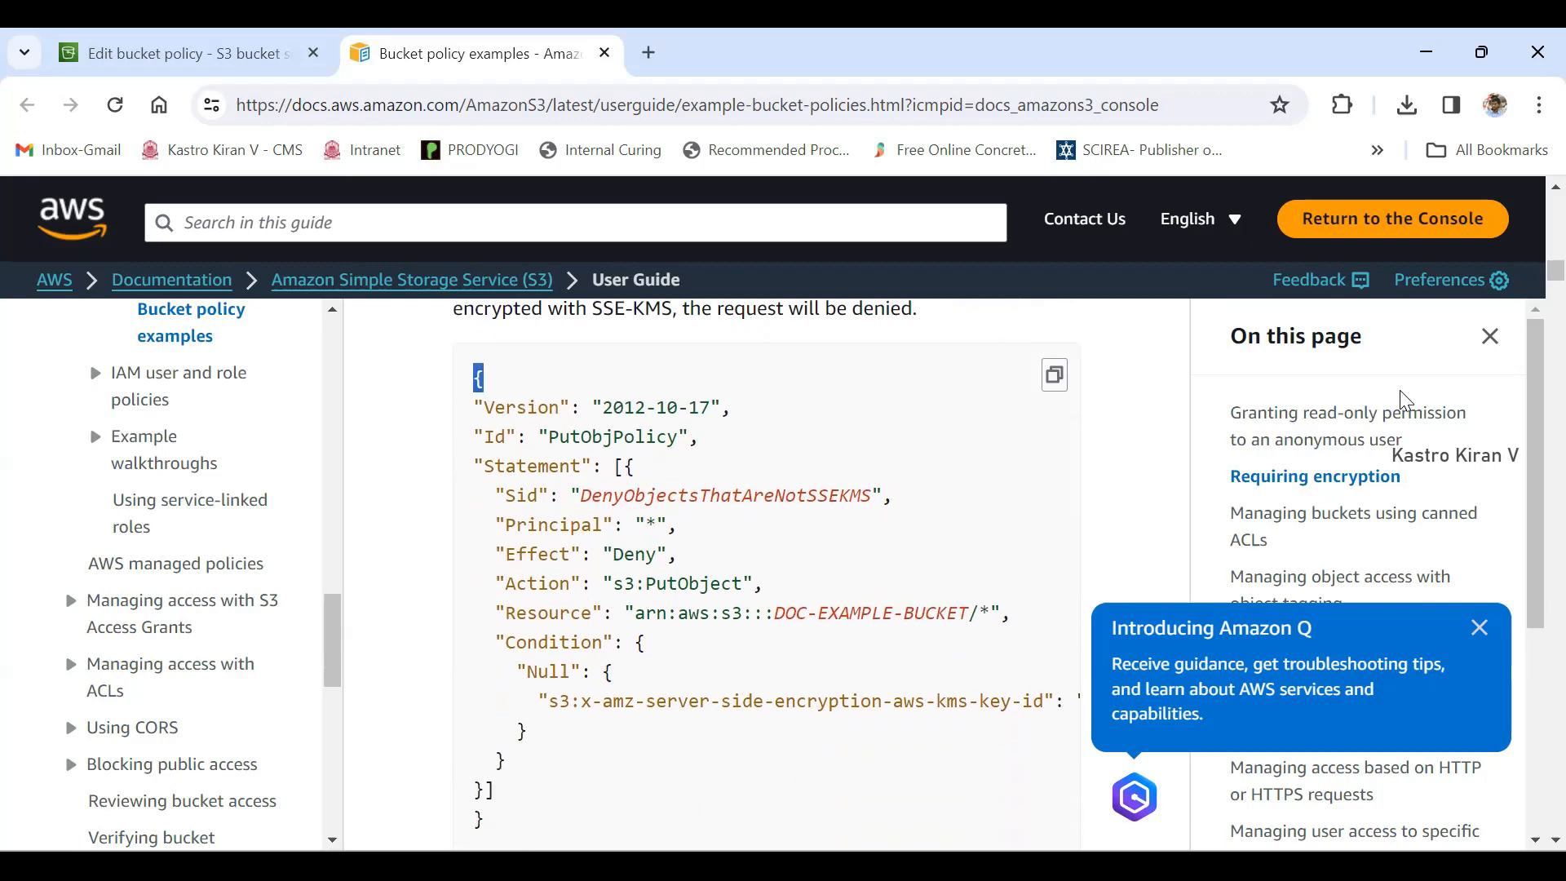
drag(473, 699, 484, 699)
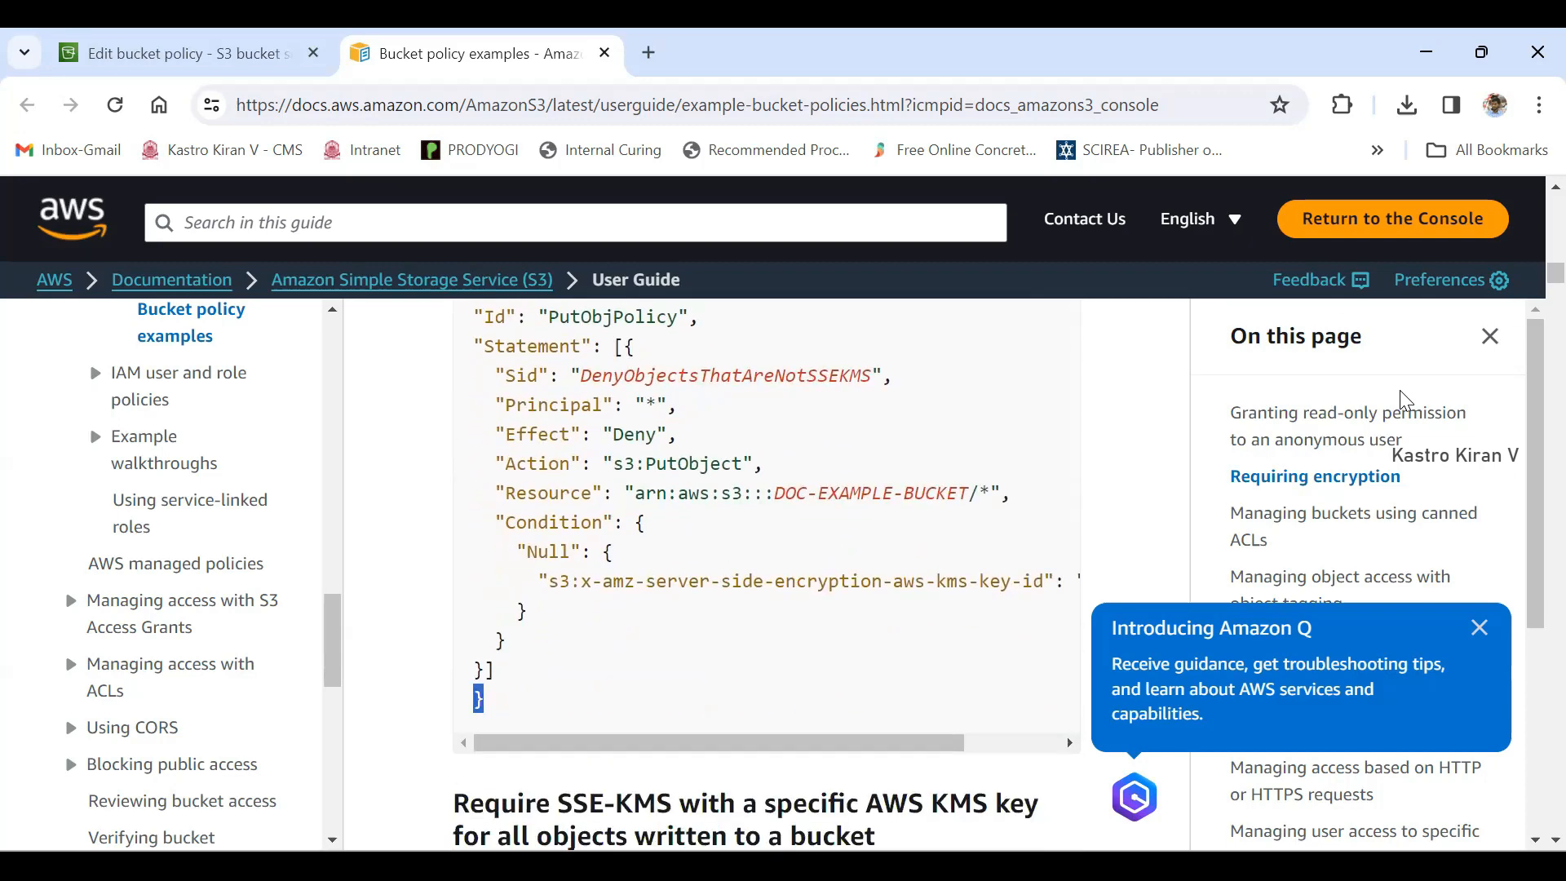
click(1479, 628)
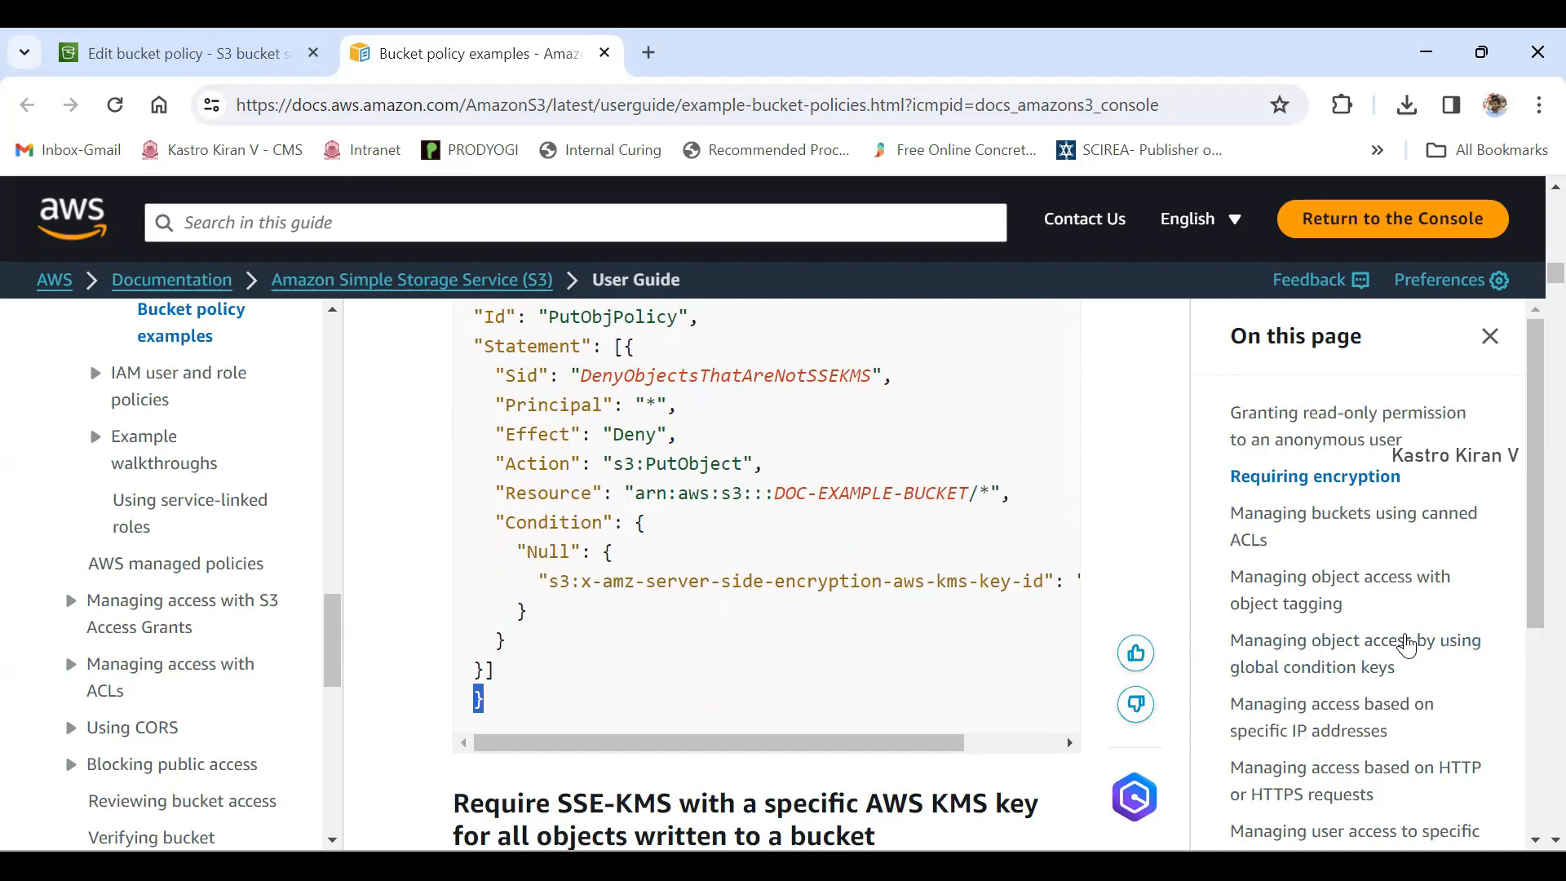
- Examine the outer opening and closing curly braces that enclose the SSE-KMS sample policy
scroll(1407, 644, up, 2)
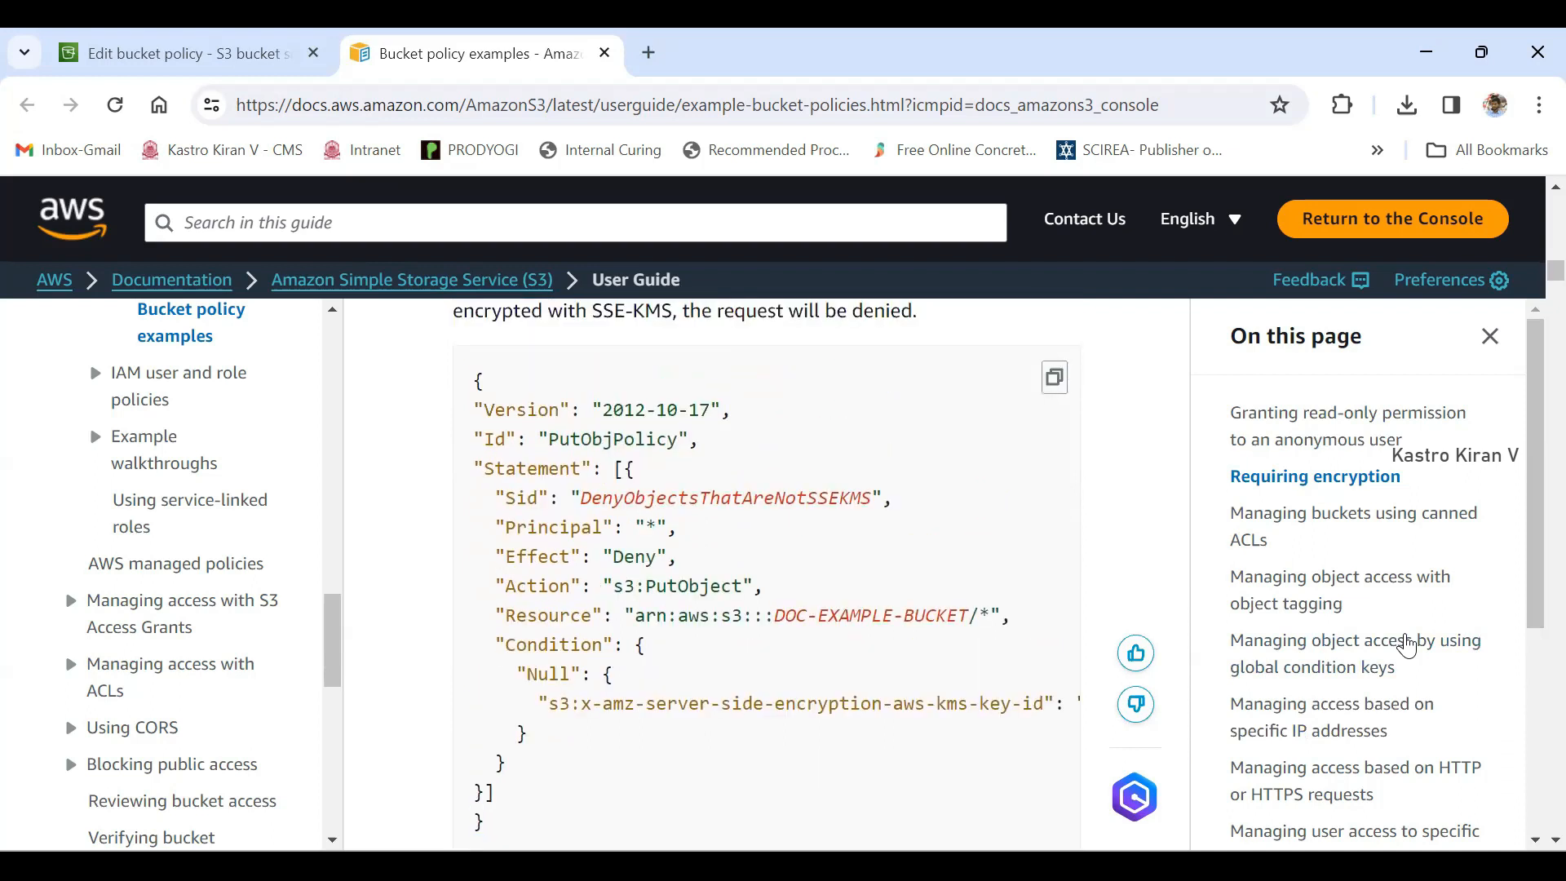
drag(473, 381, 484, 381)
scroll(1407, 644, down, 2)
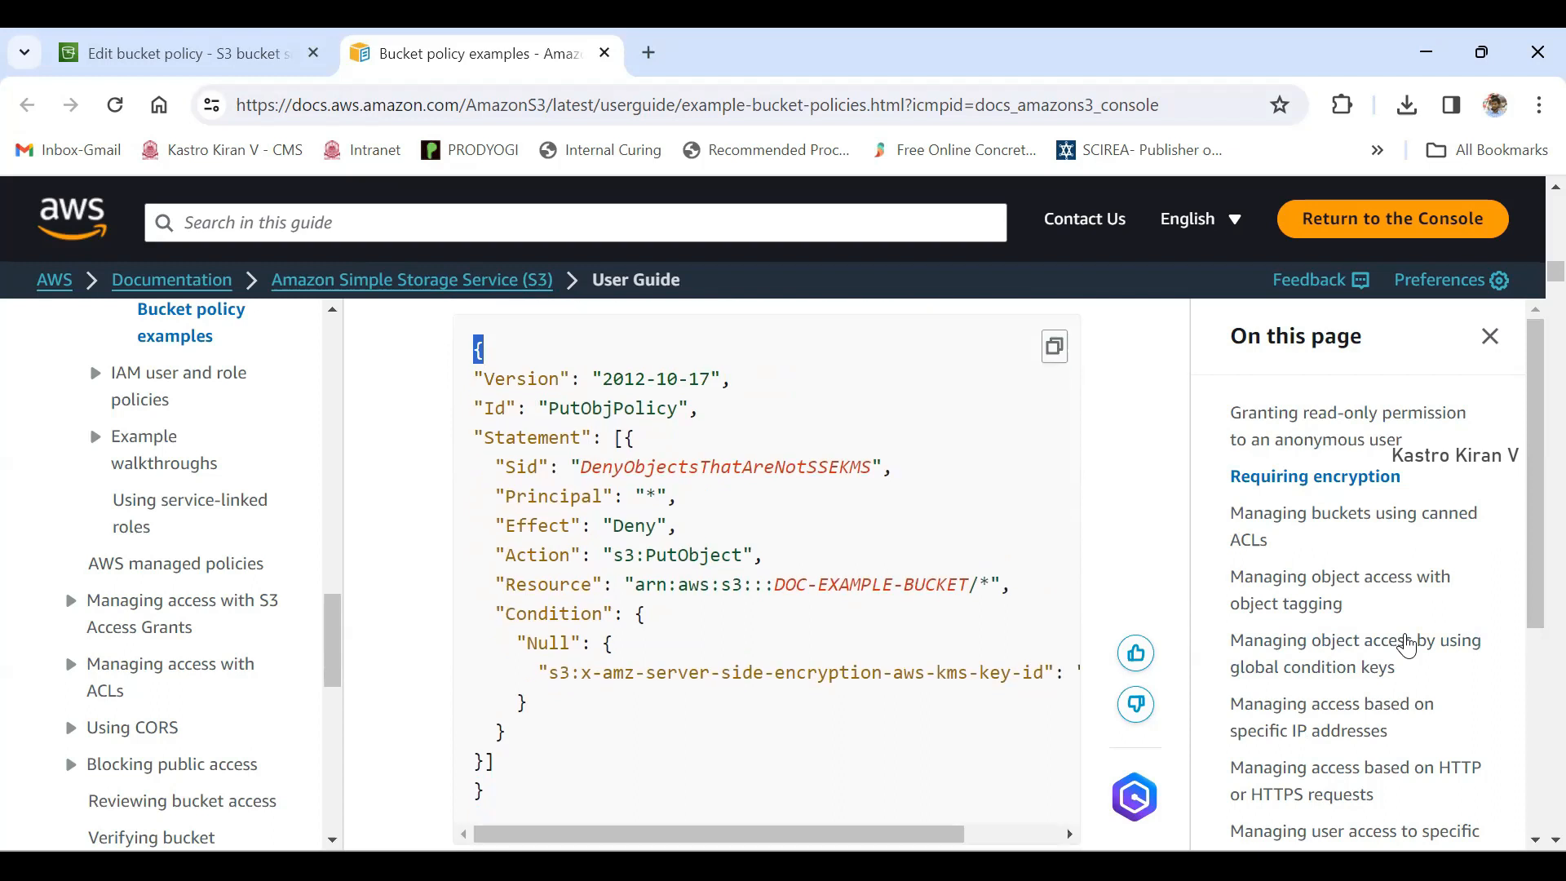
drag(473, 699, 485, 699)
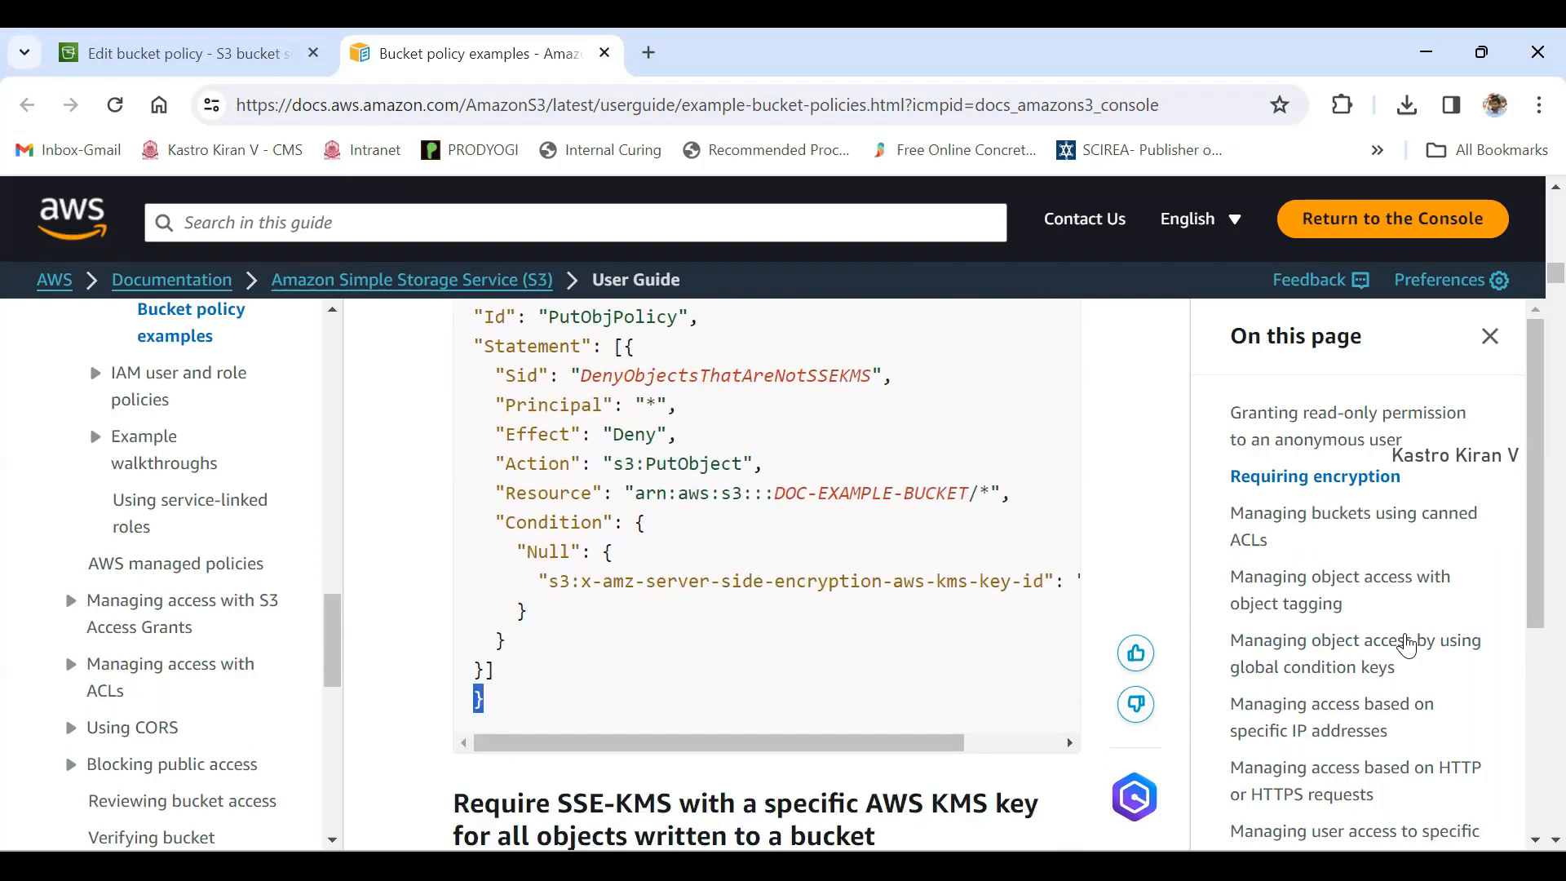
scroll(1407, 644, up, 2)
drag(473, 380, 484, 380)
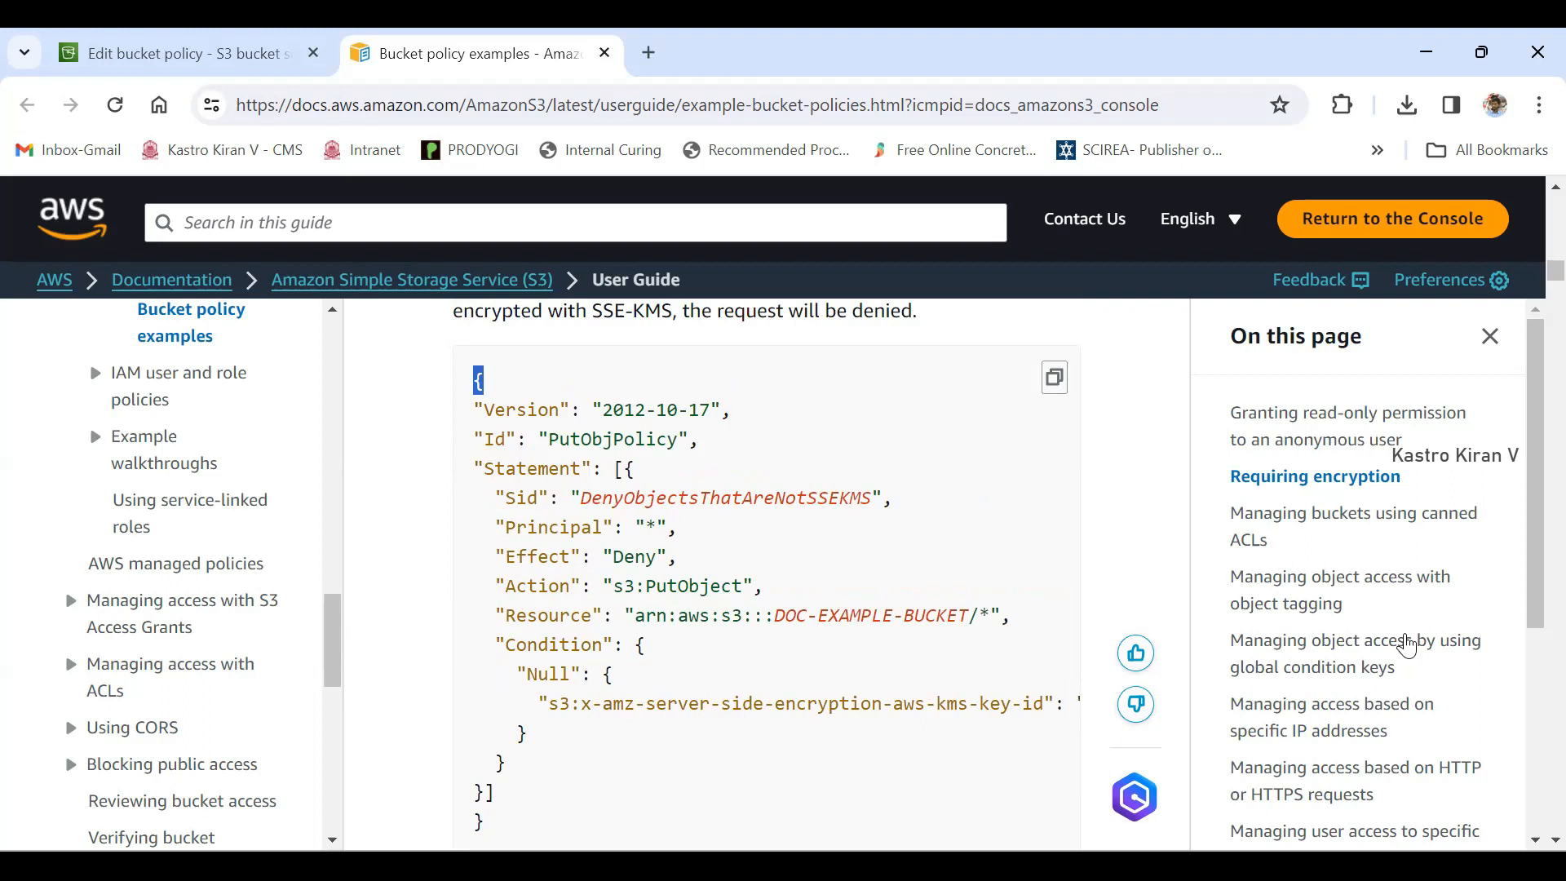
- Examine the Version, Id and Statement elements and match the square brackets and curly braces enclosing the statement
mouse_move(474, 407)
mouse_down()
mouse_move(575, 468)
mouse_move(624, 468)
mouse_move(590, 469)
mouse_up()
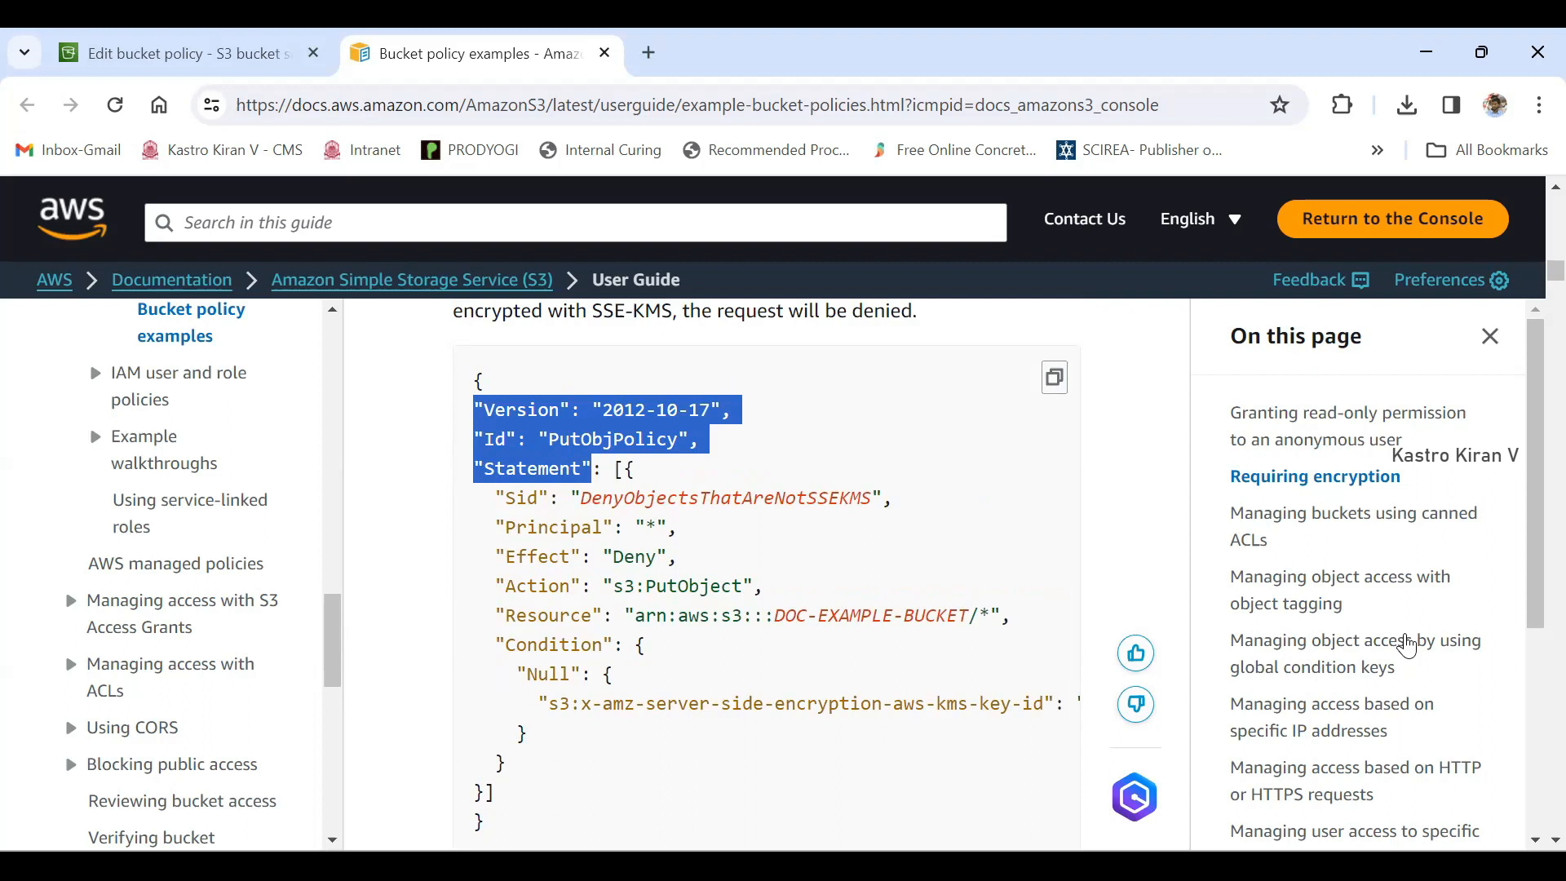
click(637, 481)
drag(485, 468, 624, 468)
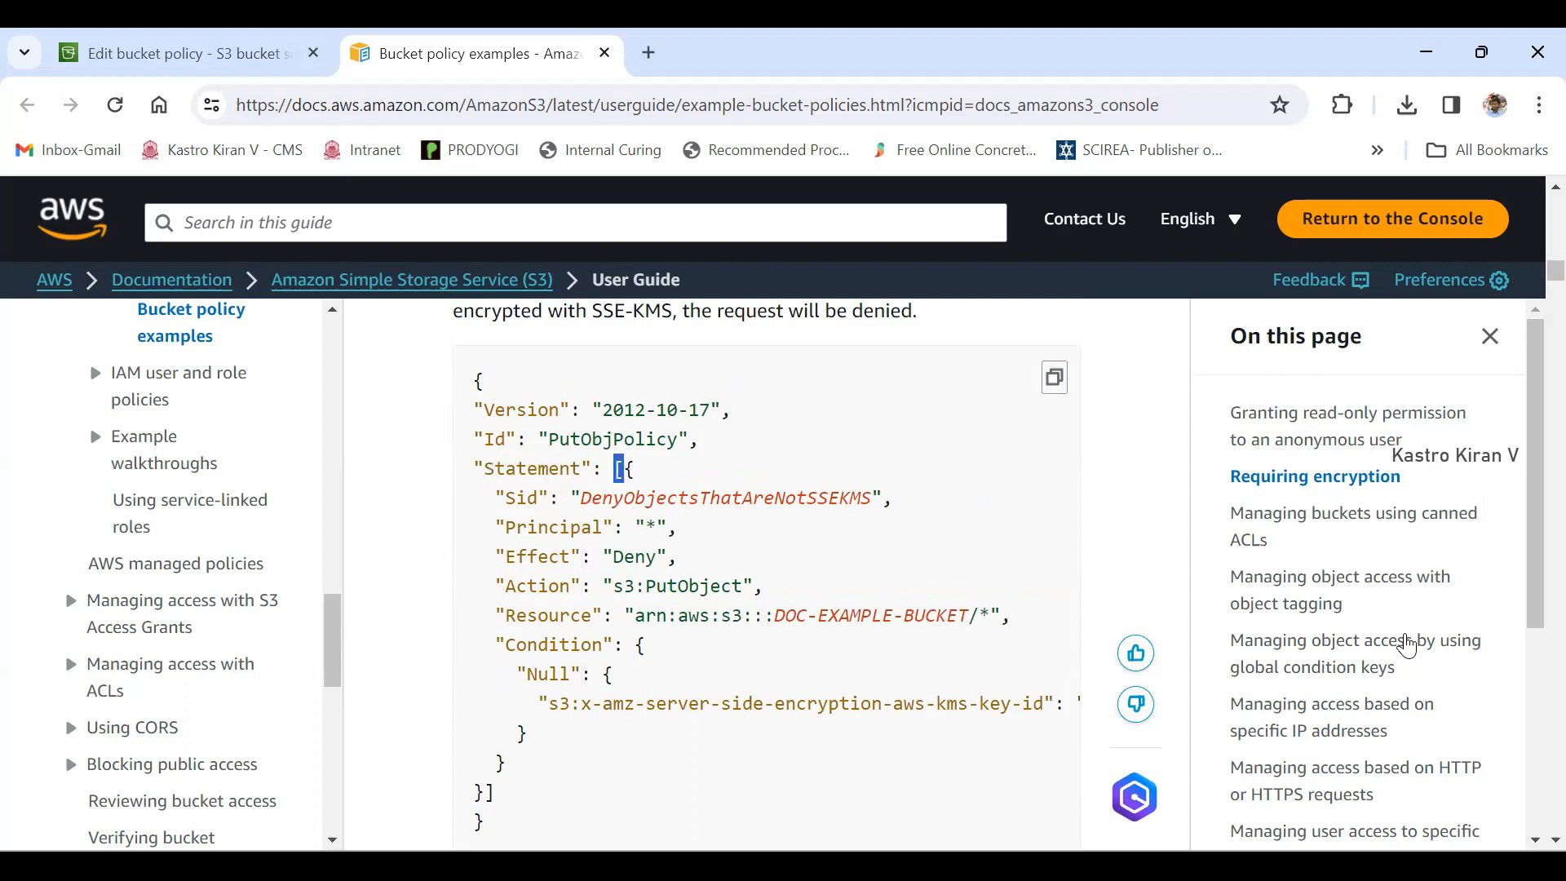
scroll(767, 571, down, 2)
drag(483, 669, 494, 670)
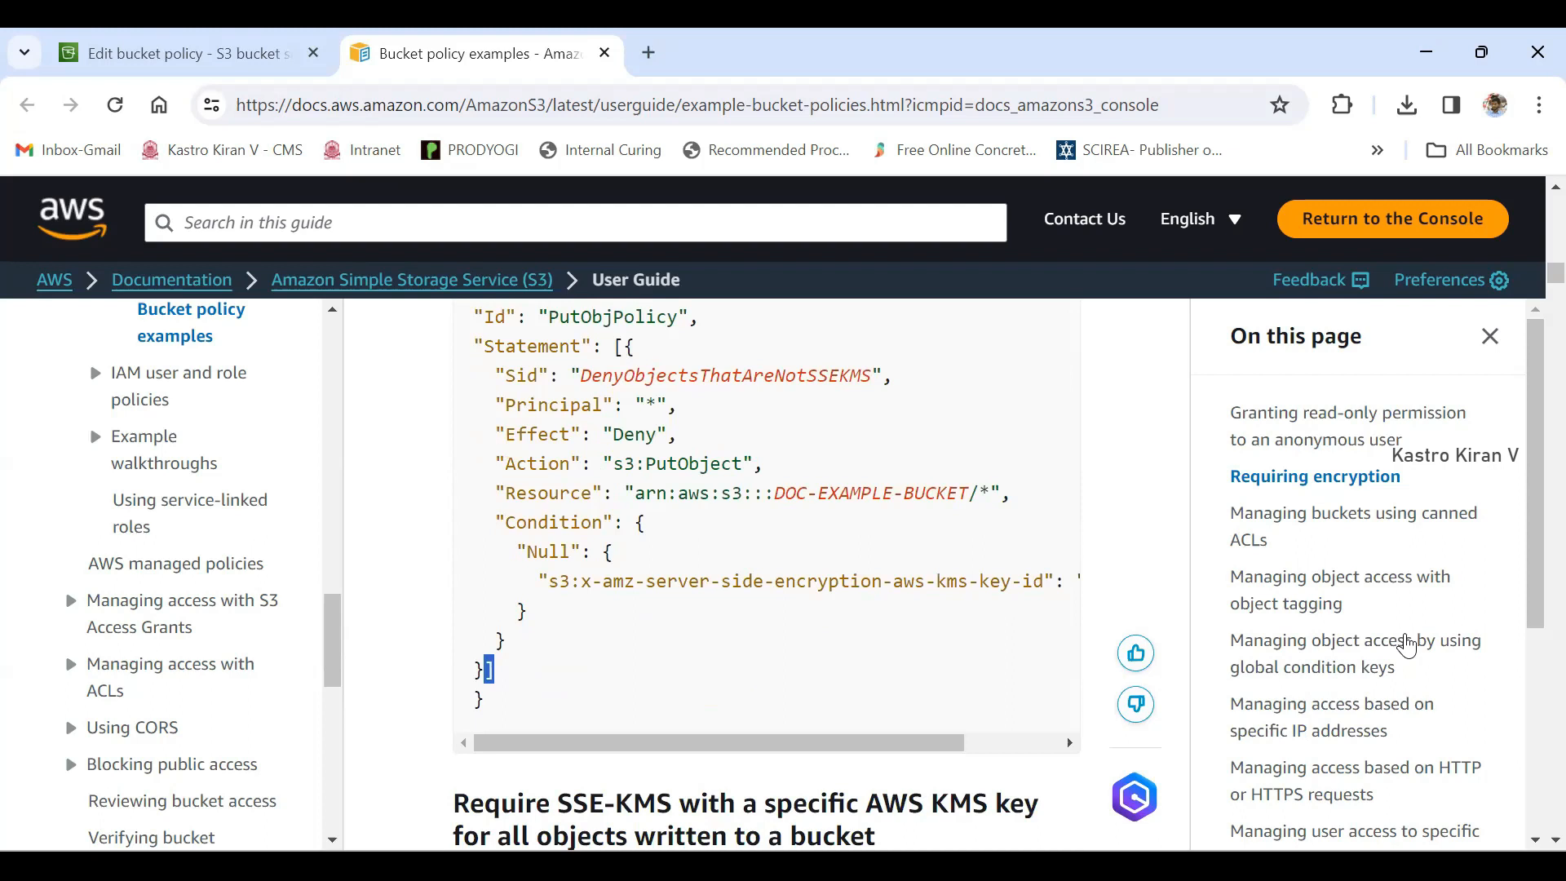
drag(613, 346, 635, 346)
drag(474, 670, 484, 670)
- Go through the Principal, Effect, Action and Resource elements inside the sample policy's Statement
drag(506, 345, 571, 346)
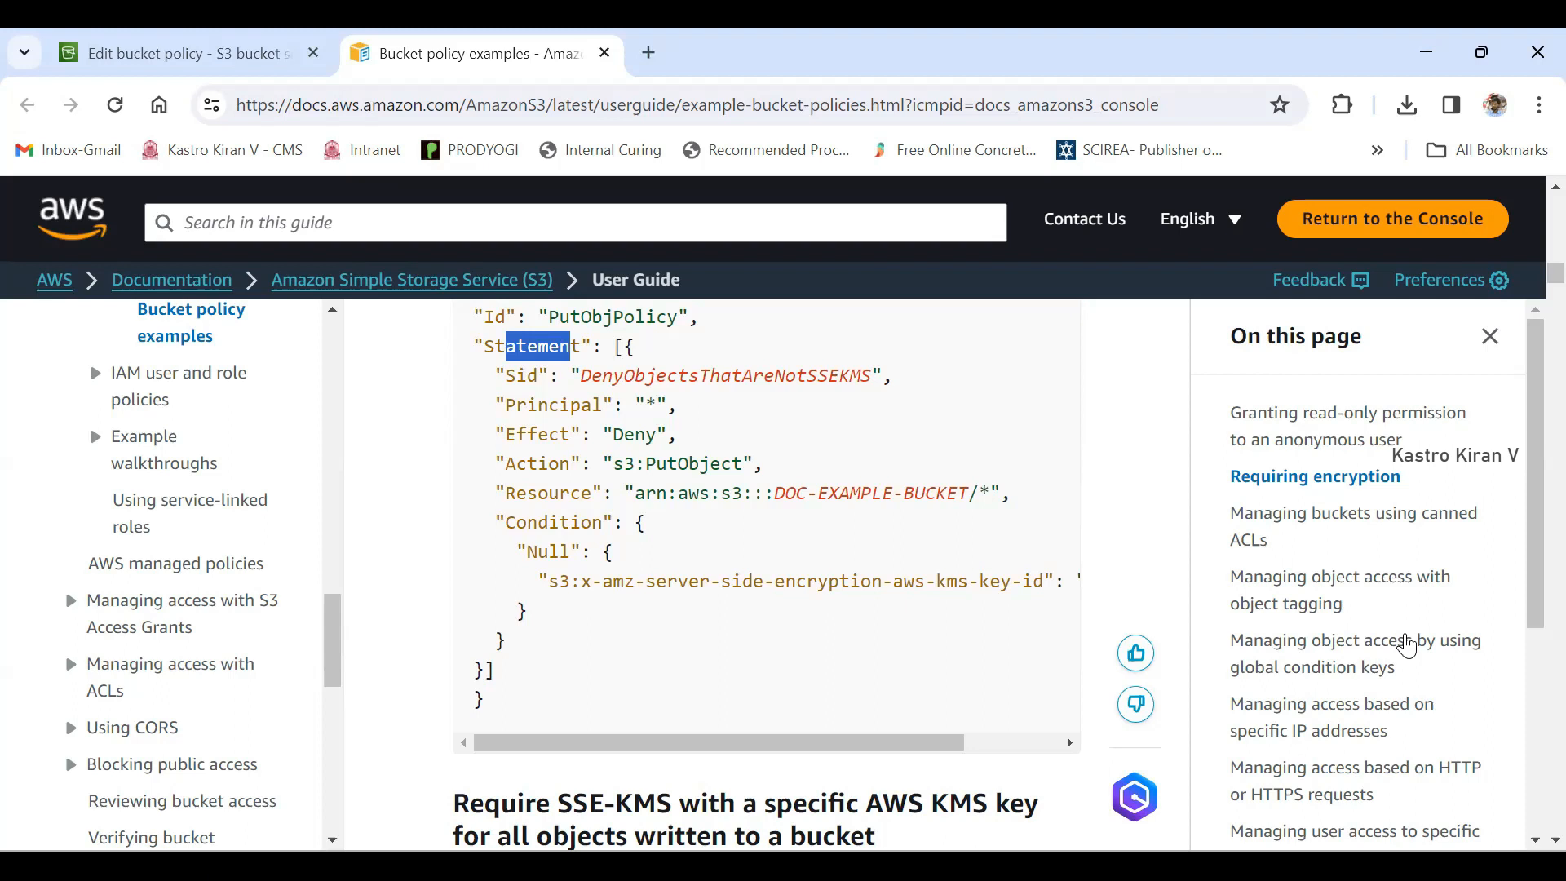
drag(505, 405, 612, 404)
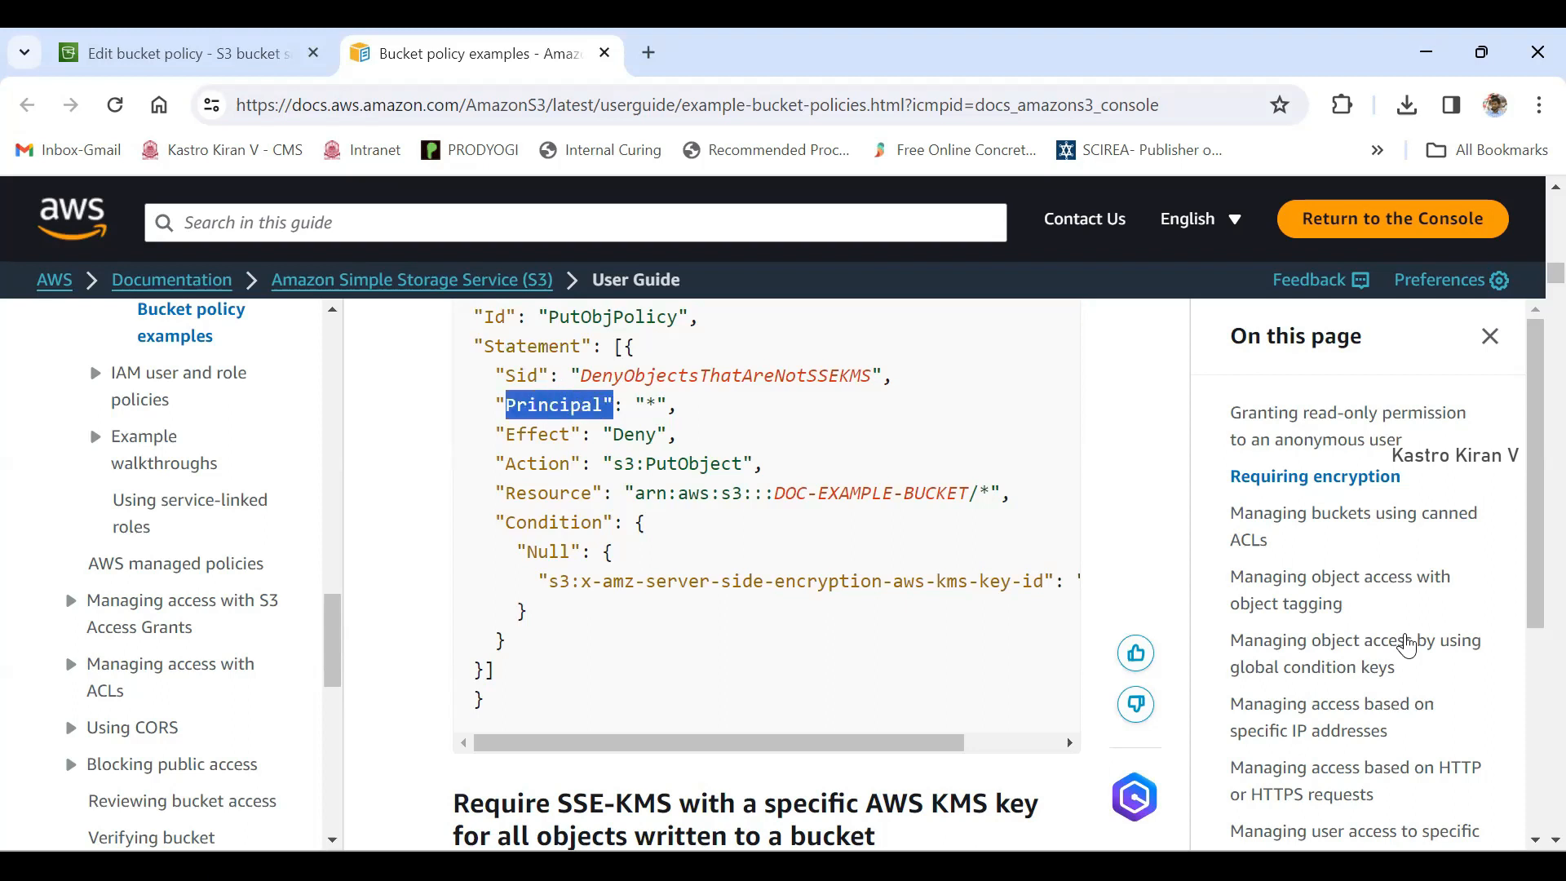
mouse_move(506, 434)
mouse_down()
mouse_move(570, 434)
mouse_move(530, 463)
mouse_move(570, 463)
mouse_up()
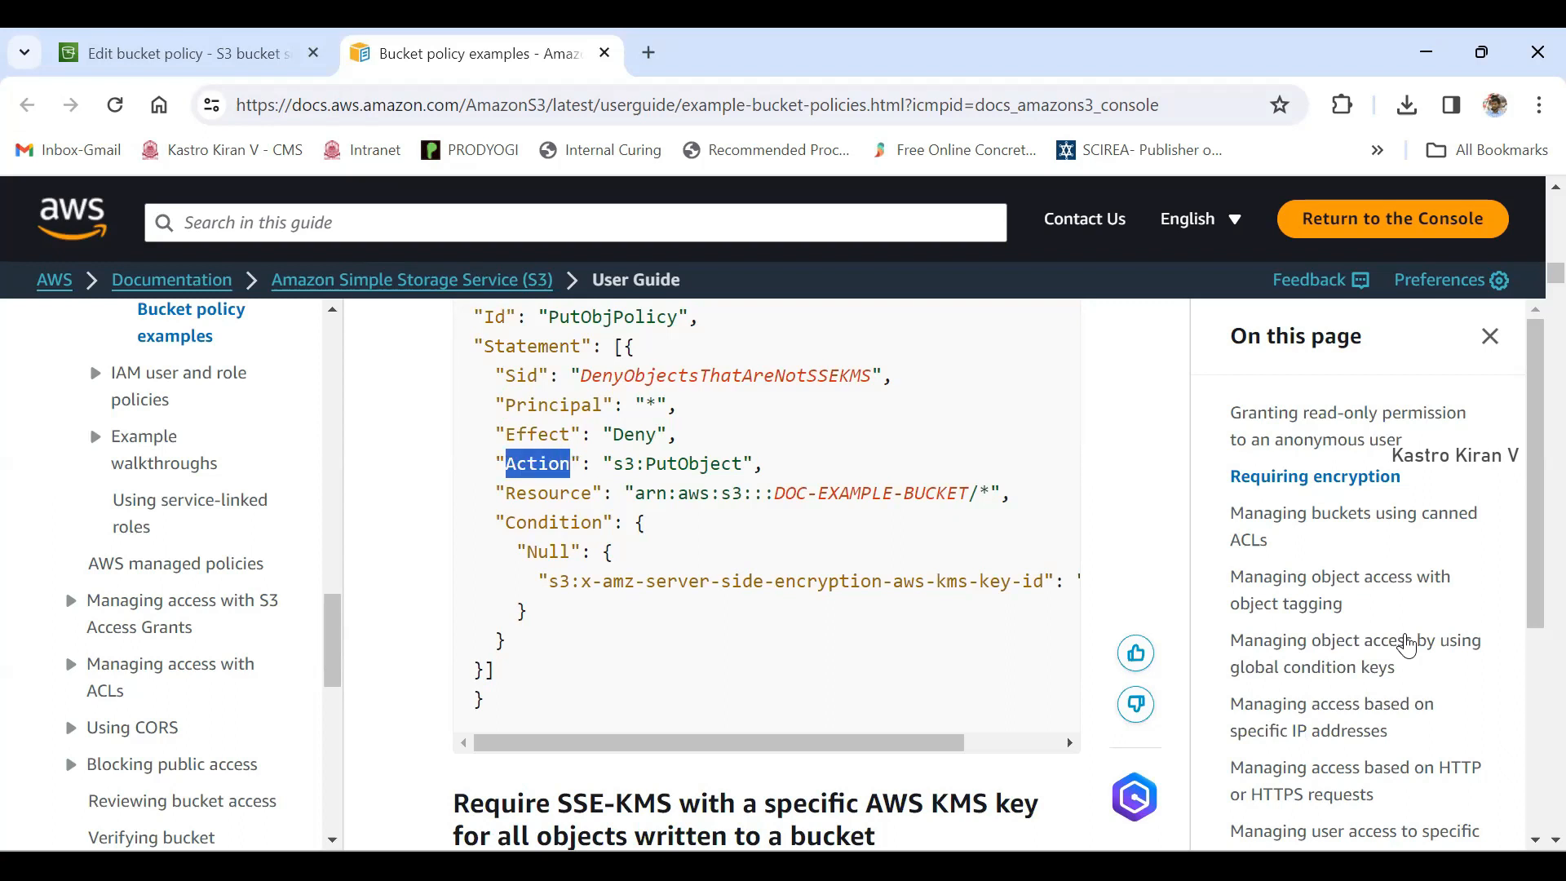
drag(505, 492, 580, 492)
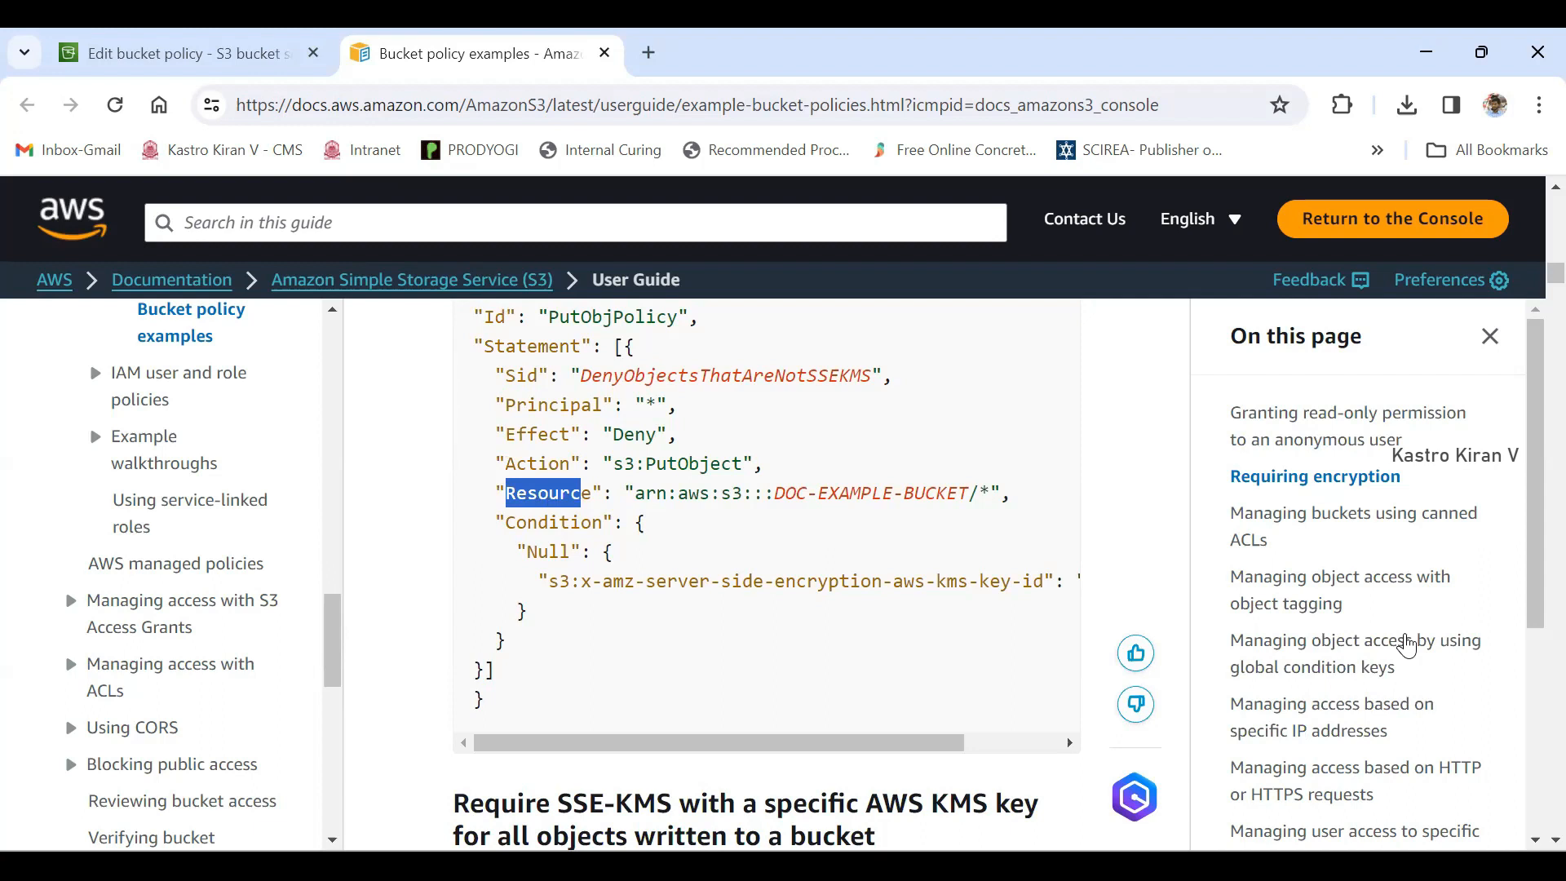
mouse_move(506, 406)
mouse_down()
mouse_move(592, 406)
mouse_move(537, 435)
mouse_move(570, 493)
mouse_up()
click(530, 522)
- Study the statement's Effect element with its Deny value and the Action element with its s3:PutObject value
drag(506, 434, 570, 434)
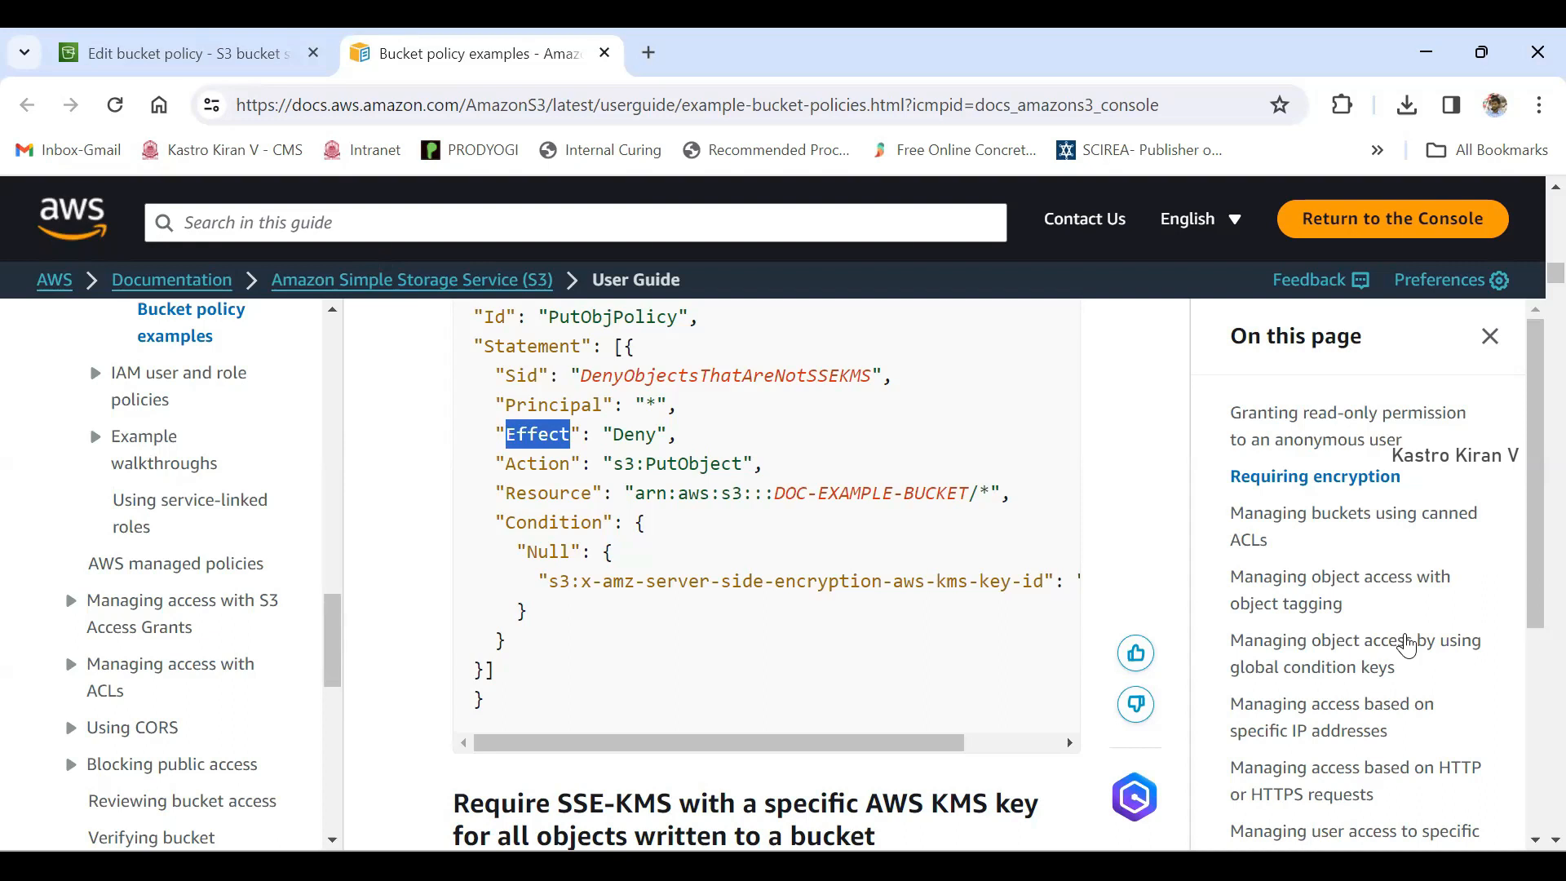
drag(613, 434, 656, 434)
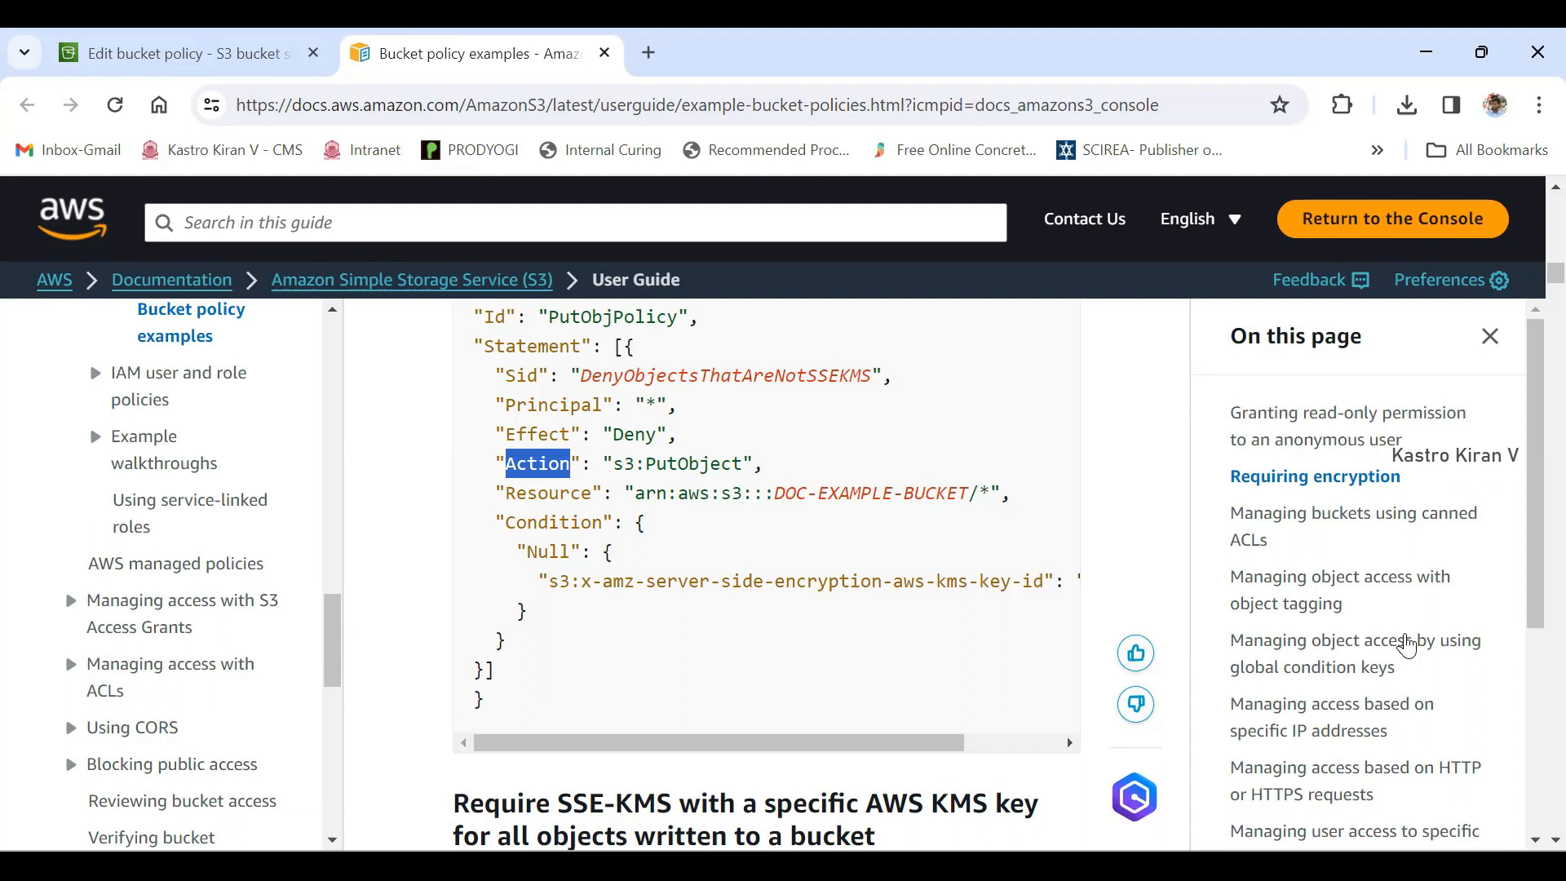
click(1404, 639)
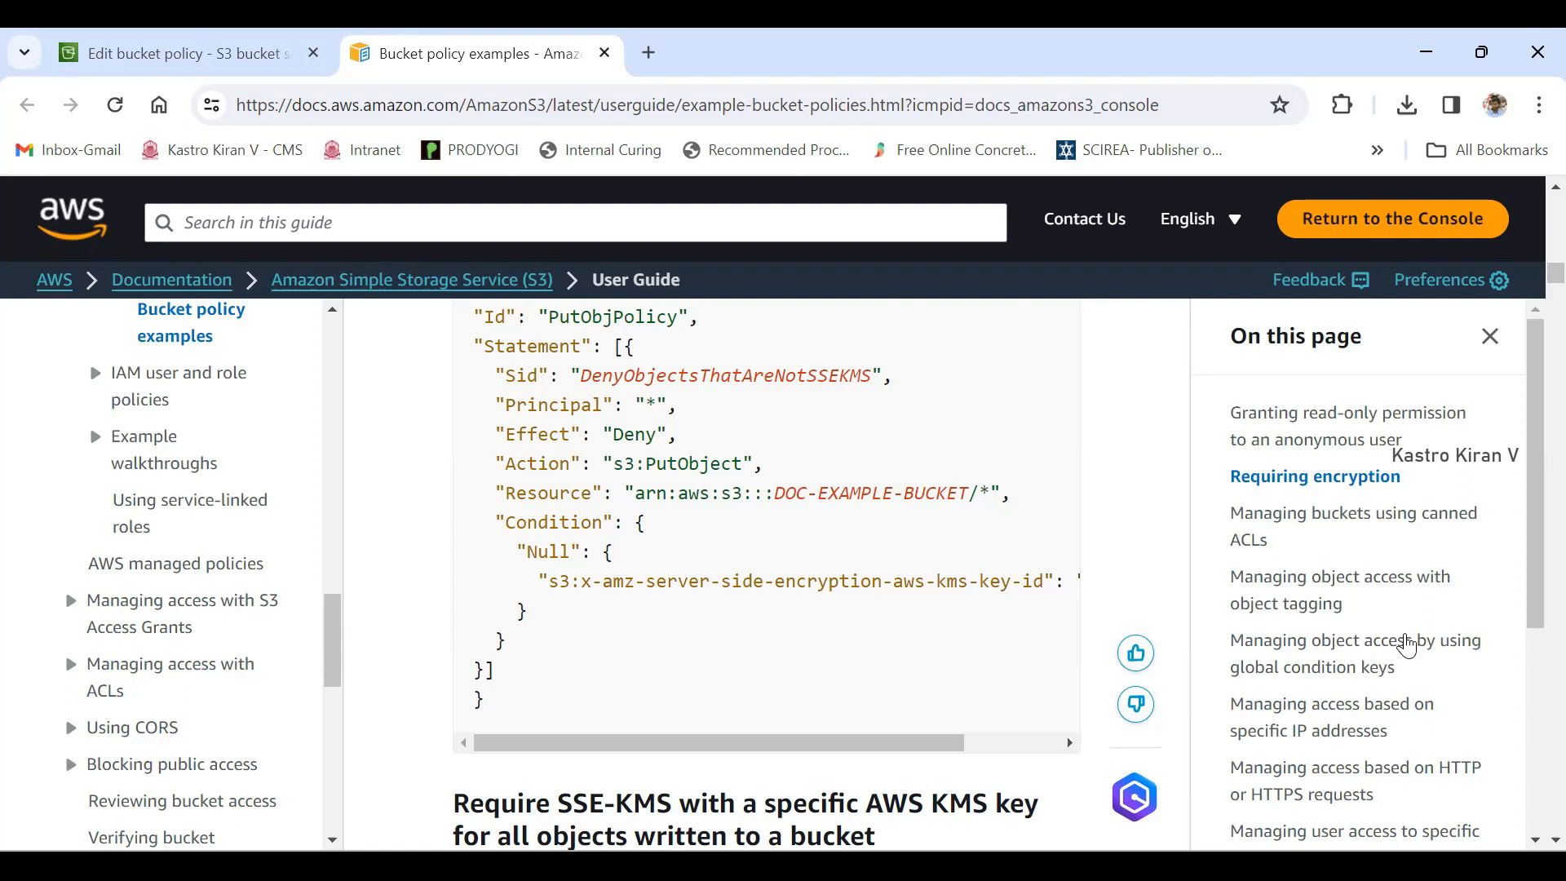
drag(505, 463, 571, 464)
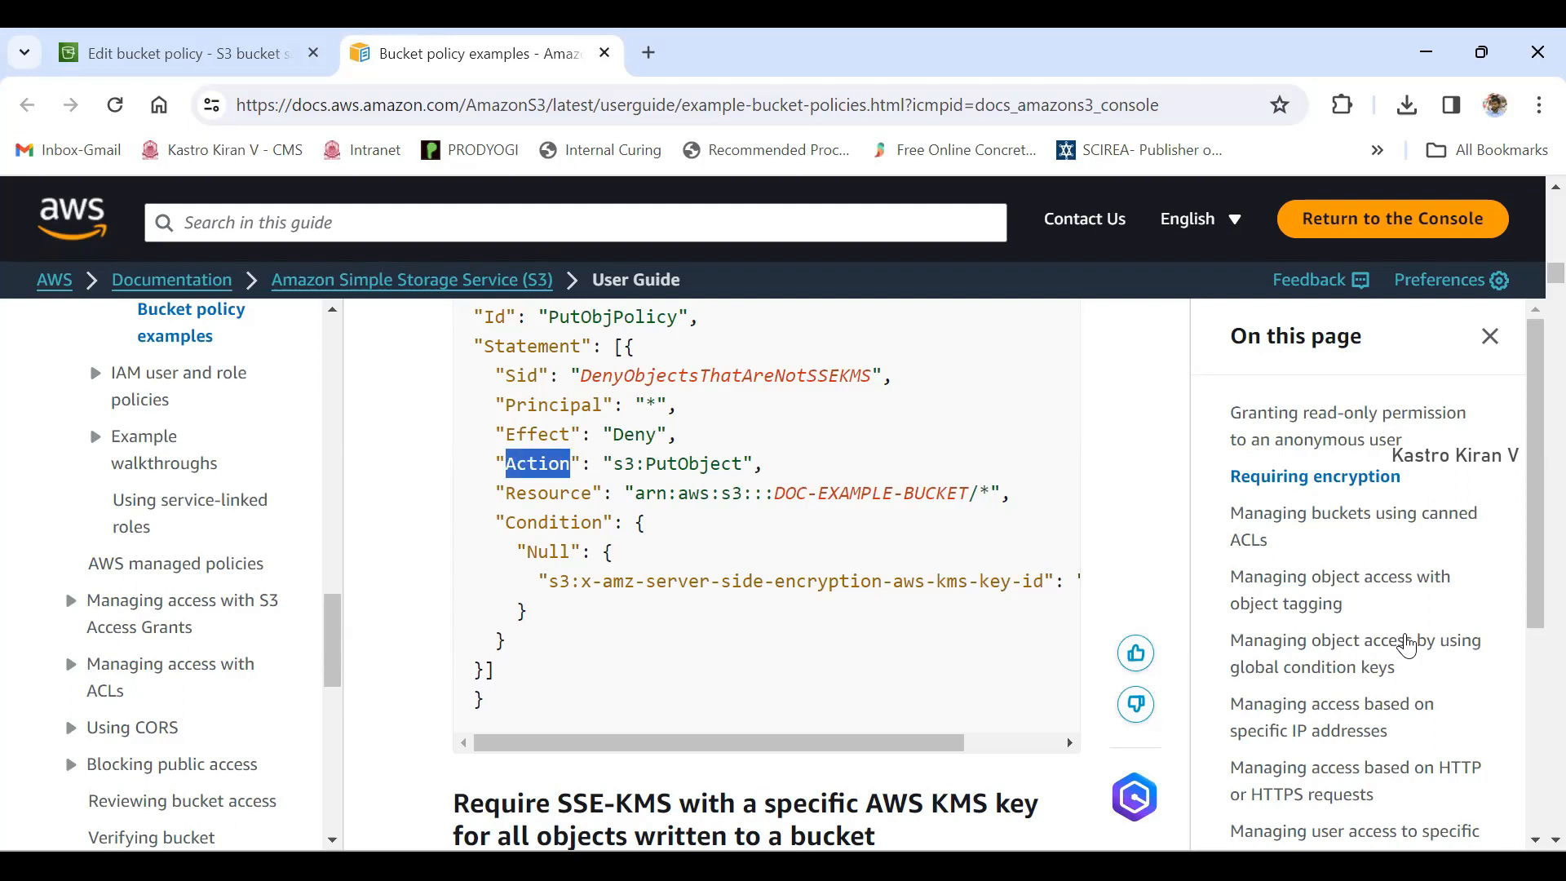
drag(613, 464, 742, 463)
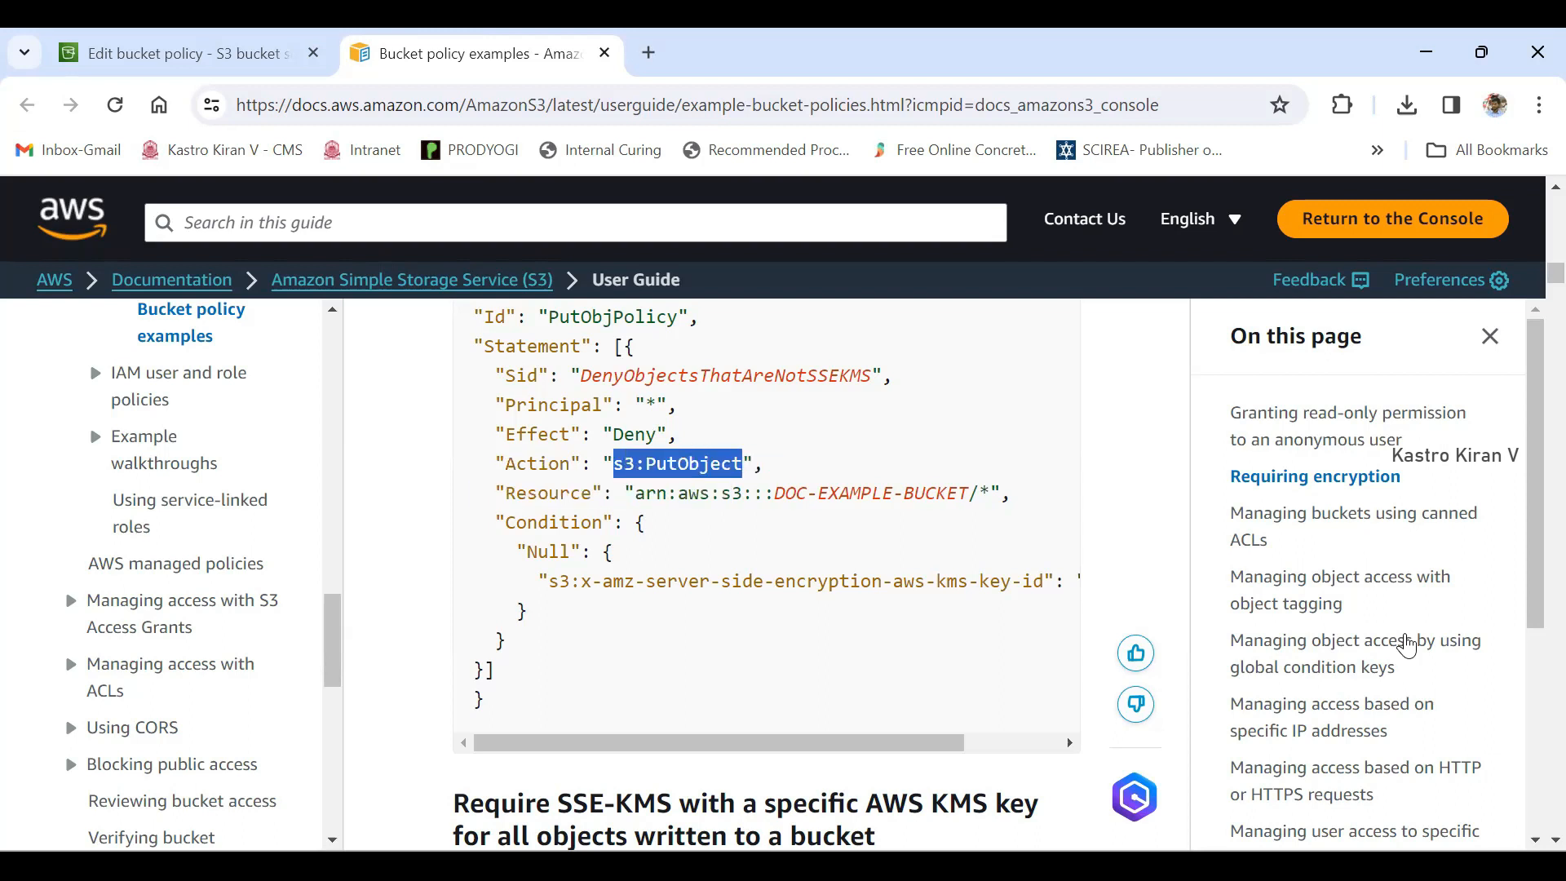
click(744, 465)
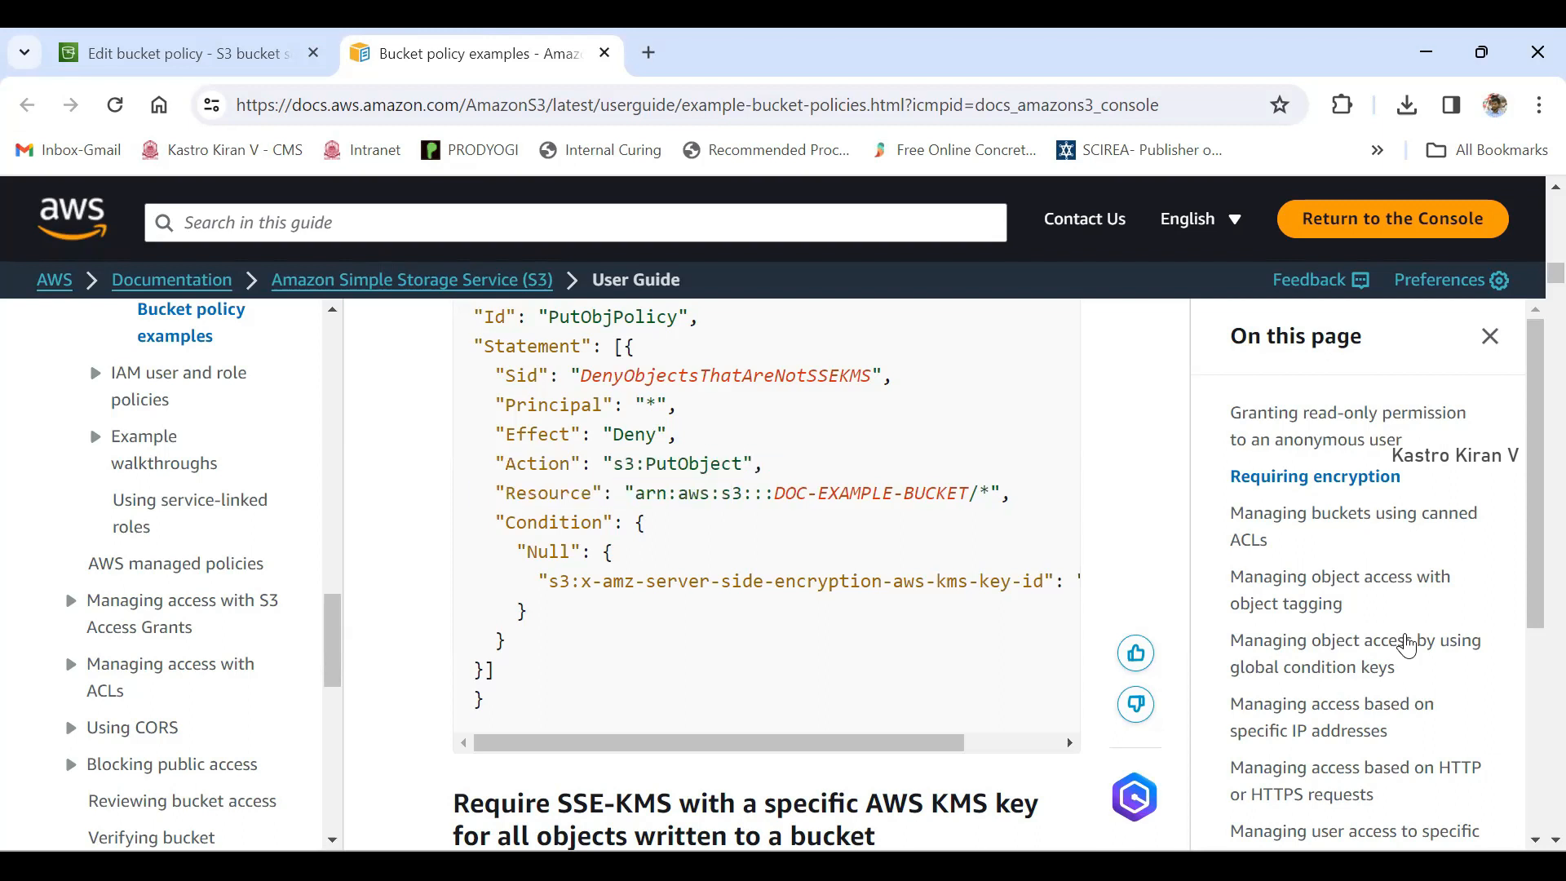
drag(614, 464, 742, 463)
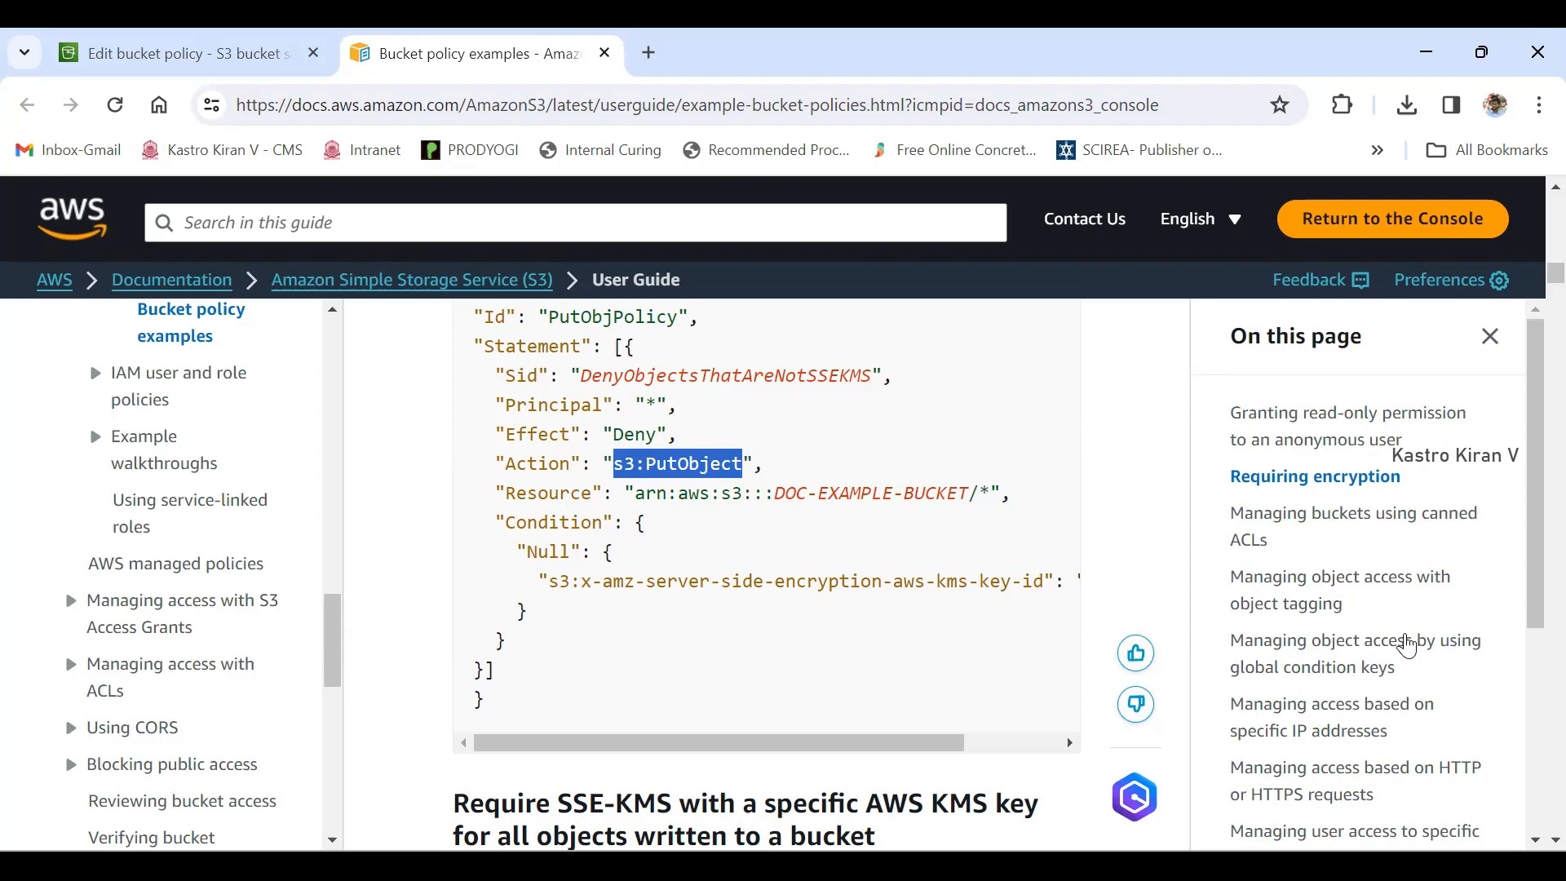
drag(613, 463, 742, 463)
- Study the Principal element and its "*" wildcard value in the sample policy
drag(506, 404, 602, 405)
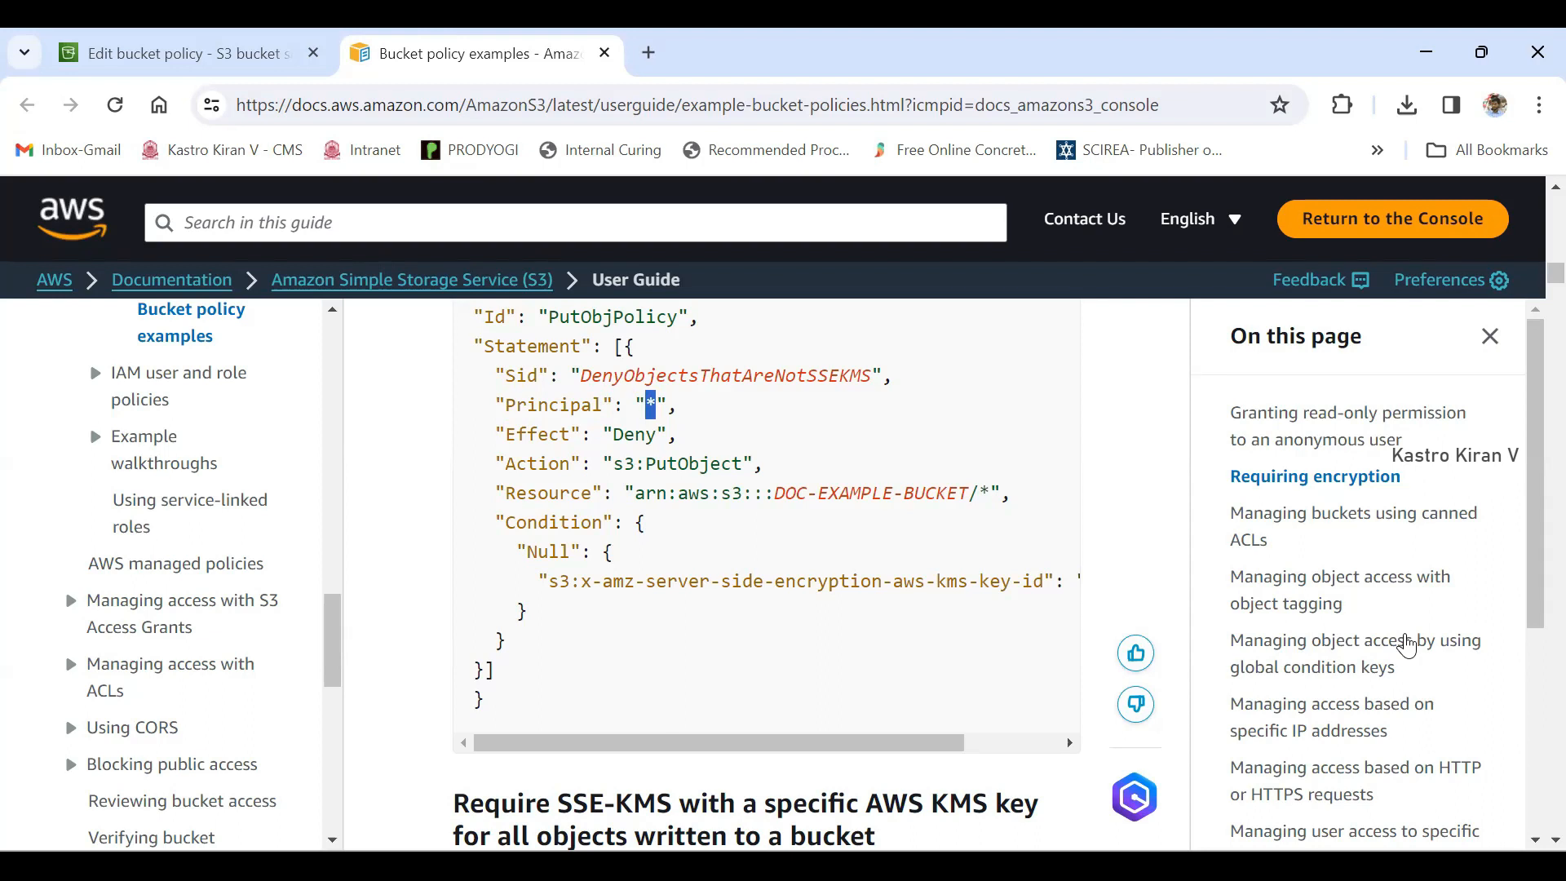
click(1406, 646)
double_click(651, 405)
click(1405, 639)
double_click(650, 405)
- Study the Resource element and its bucket ARN in relation to the s3:PutObject action
drag(505, 493, 591, 494)
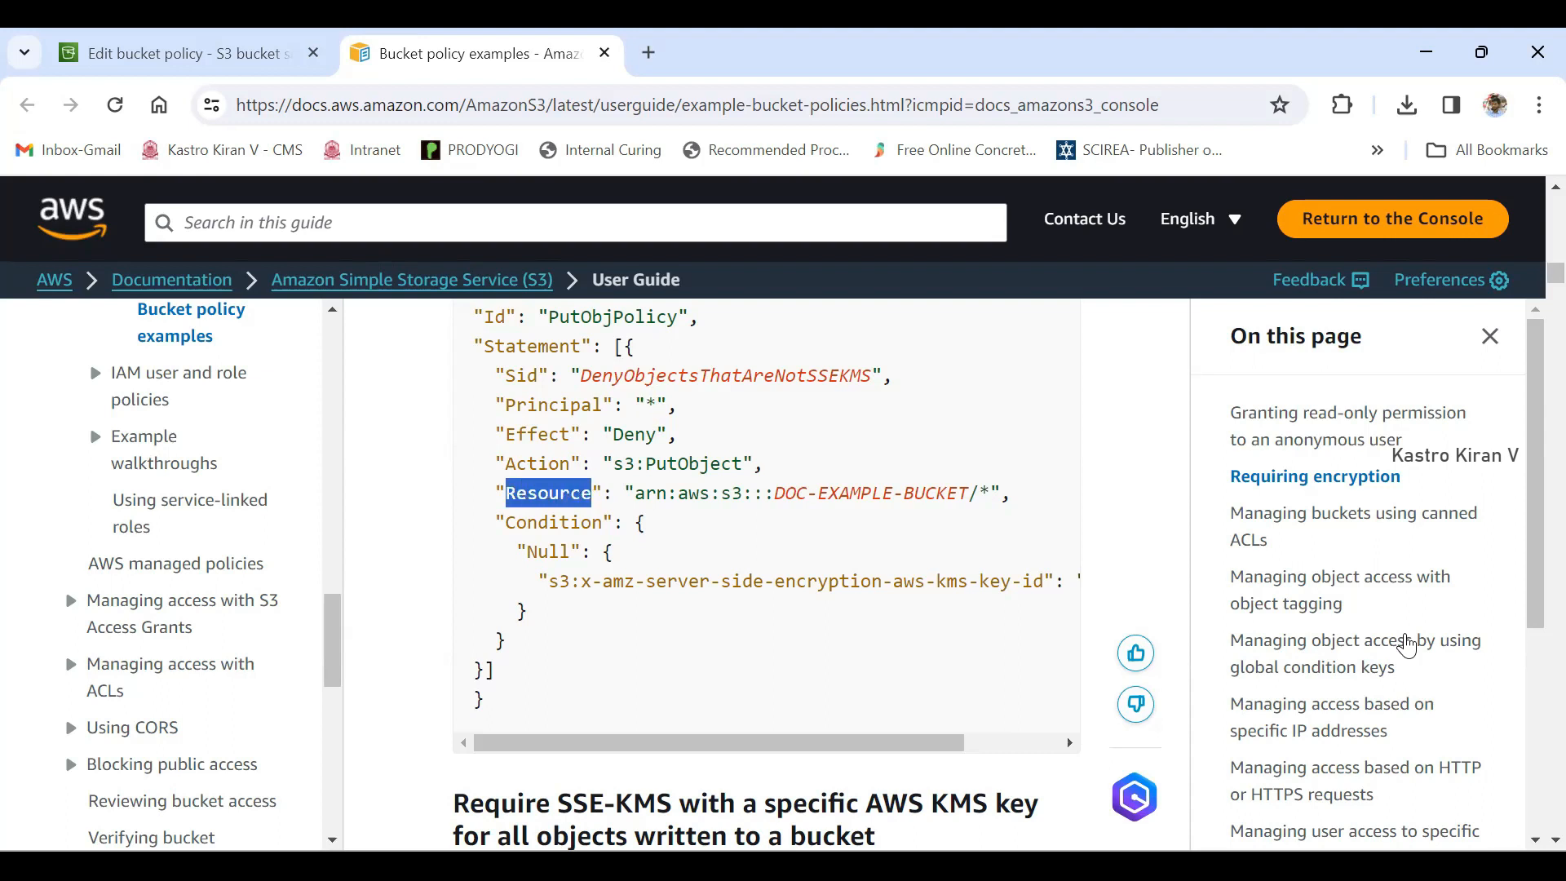
drag(613, 463, 742, 464)
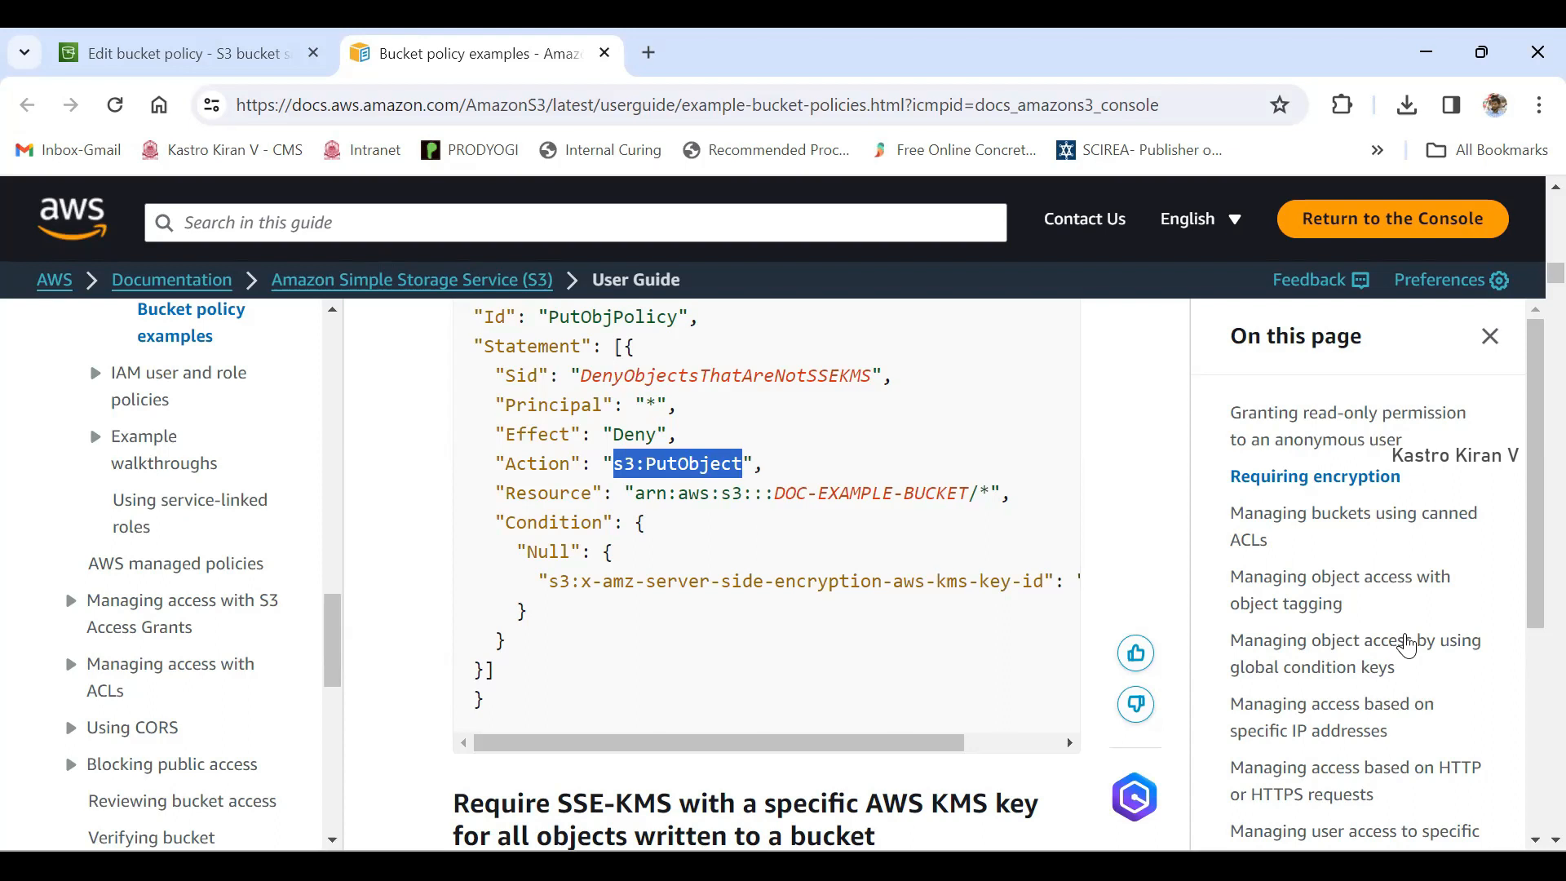
mouse_move(634, 493)
mouse_down()
mouse_move(991, 493)
mouse_move(968, 493)
mouse_up()
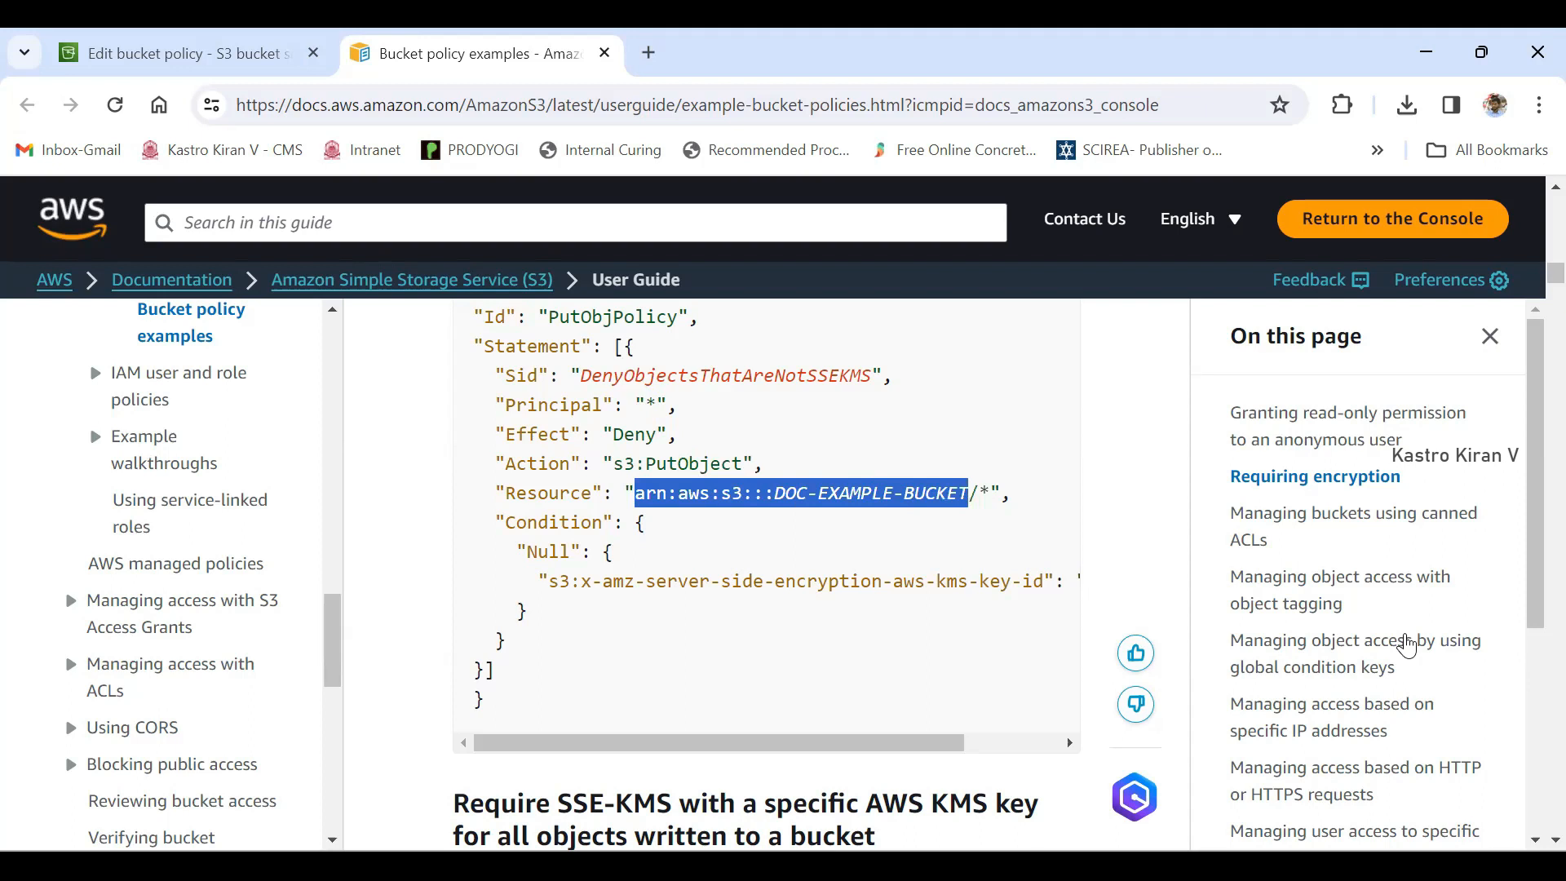
click(969, 493)
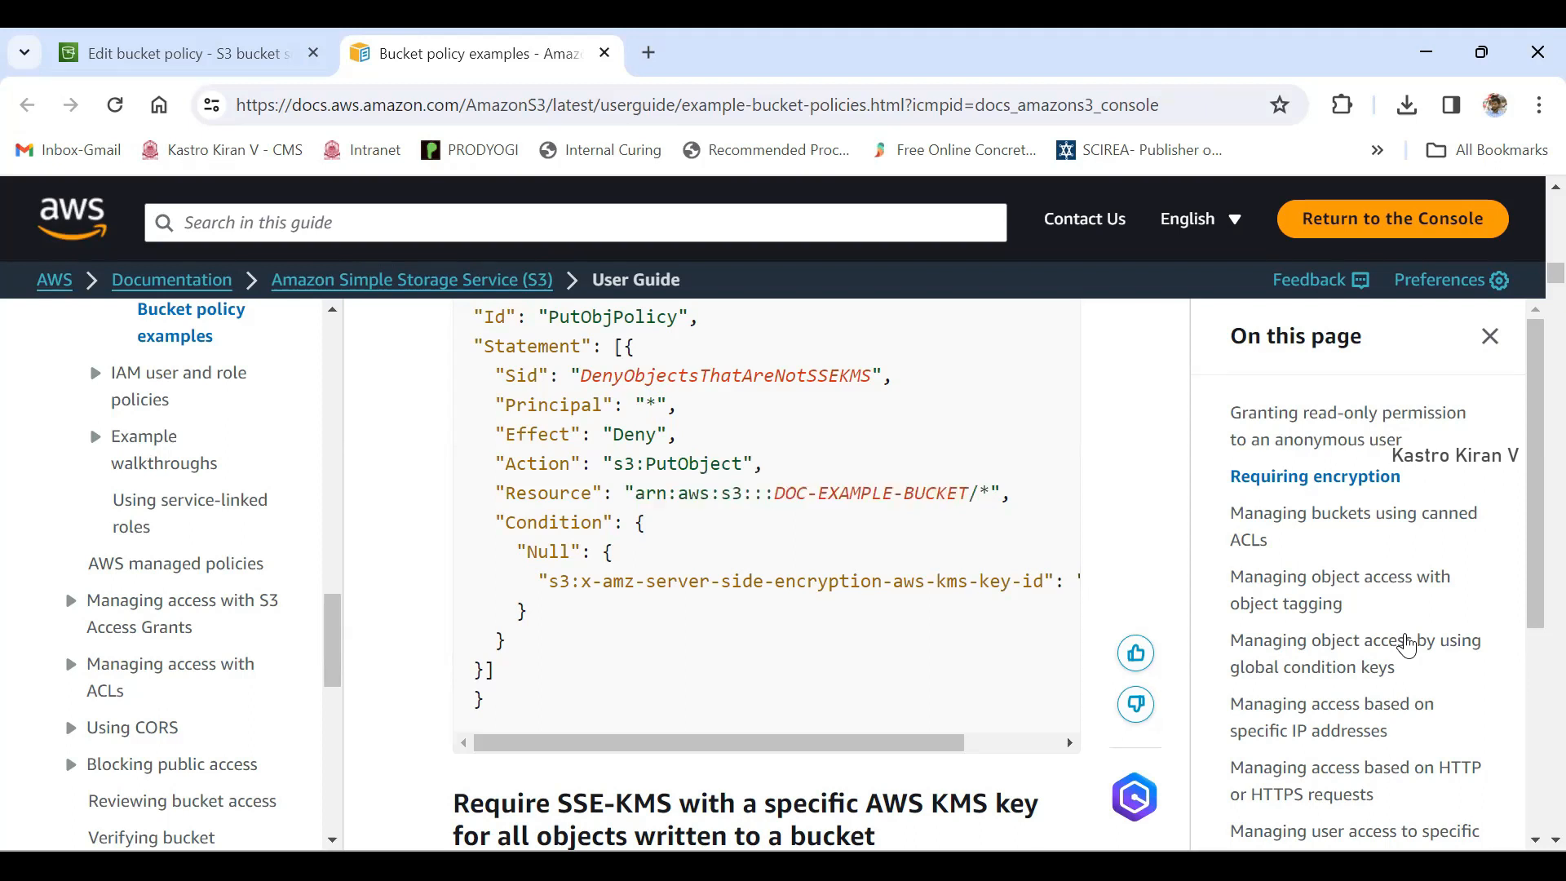
drag(635, 492, 667, 492)
- Recap the sample policy's overall structure: outer braces, the elements from Version to Statement, and the statement's square brackets
scroll(1406, 645, up, 2)
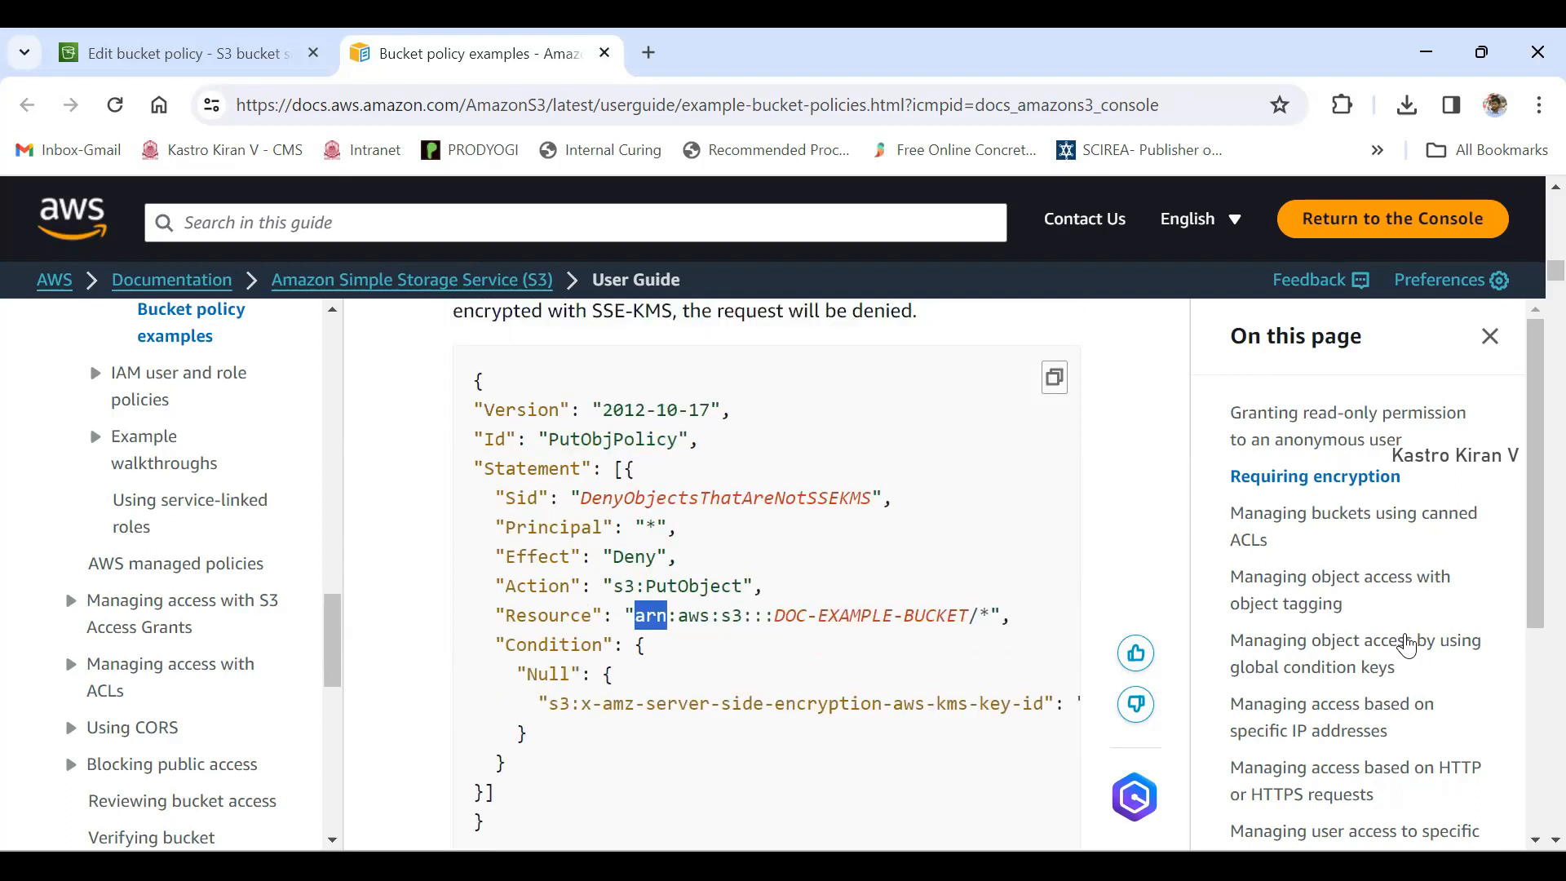
double_click(479, 381)
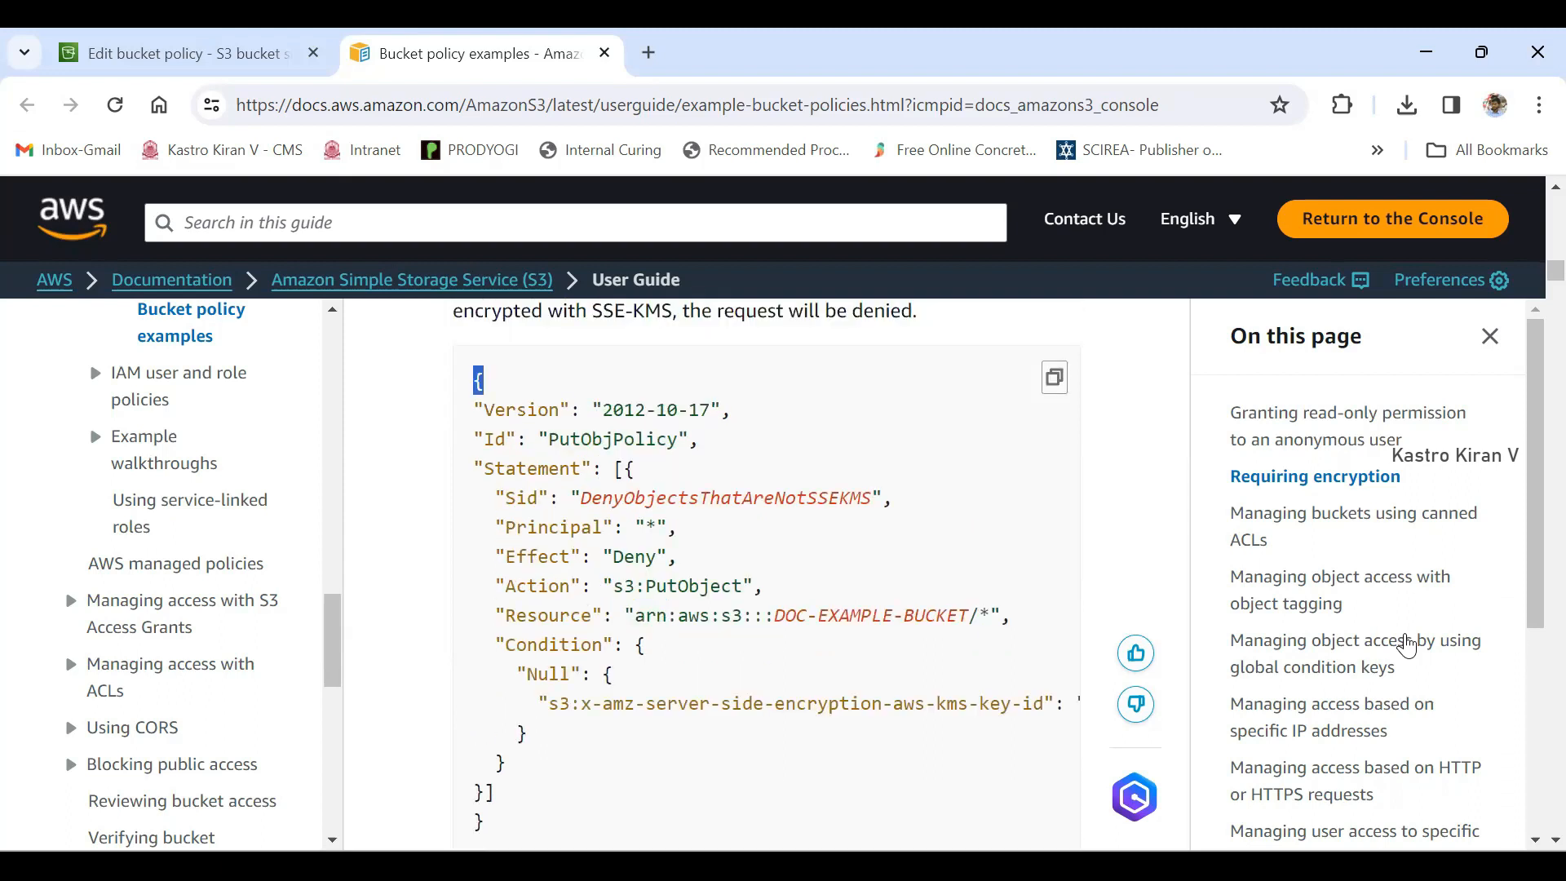
scroll(1406, 645, down, 2)
double_click(479, 699)
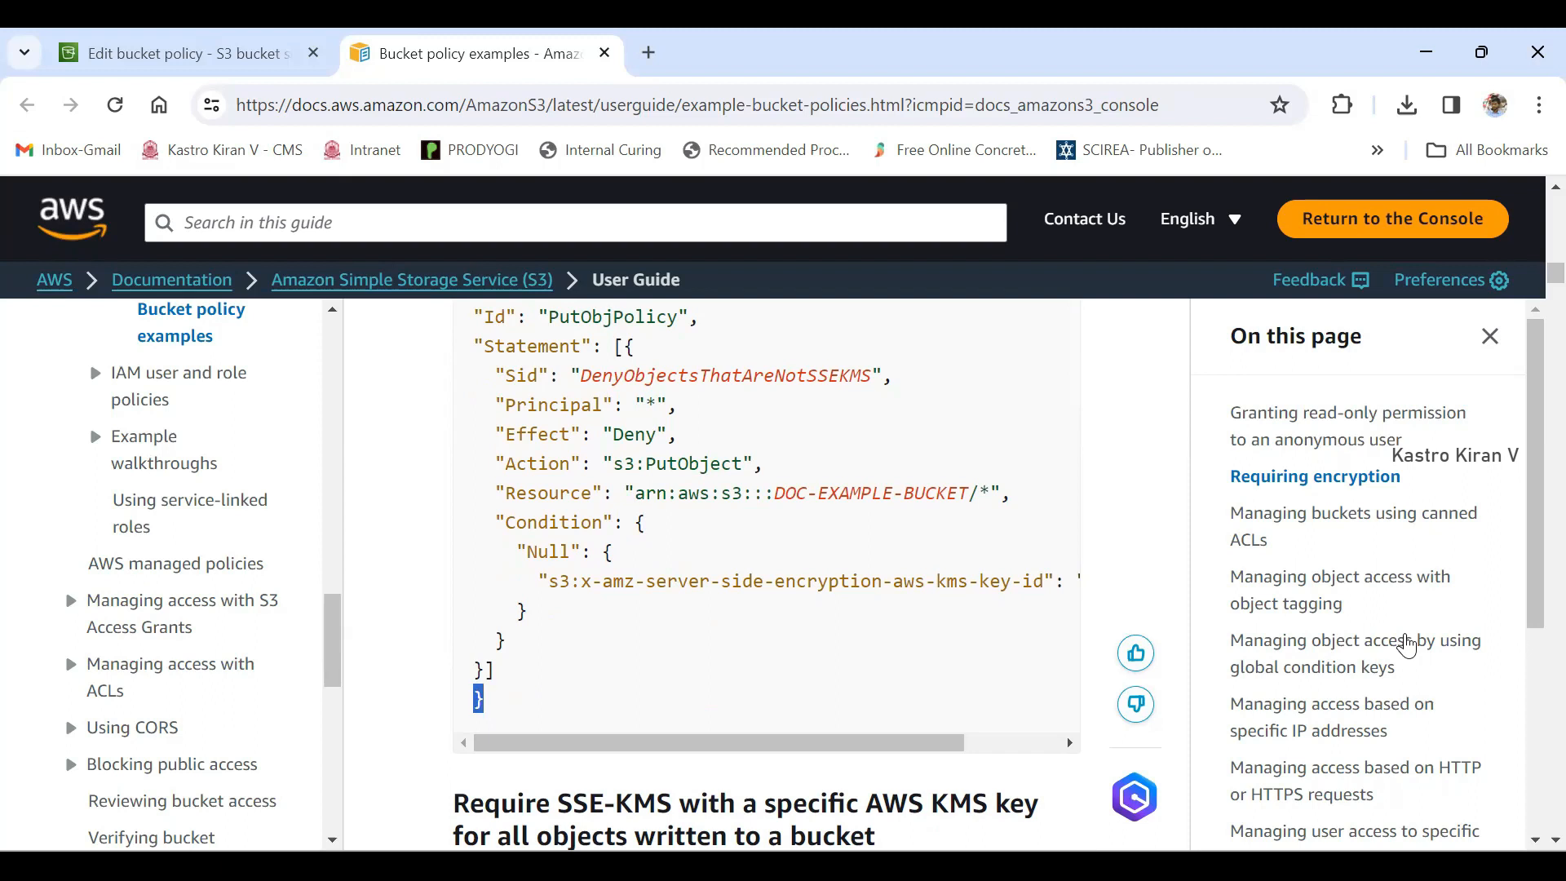
scroll(1407, 644, up, 2)
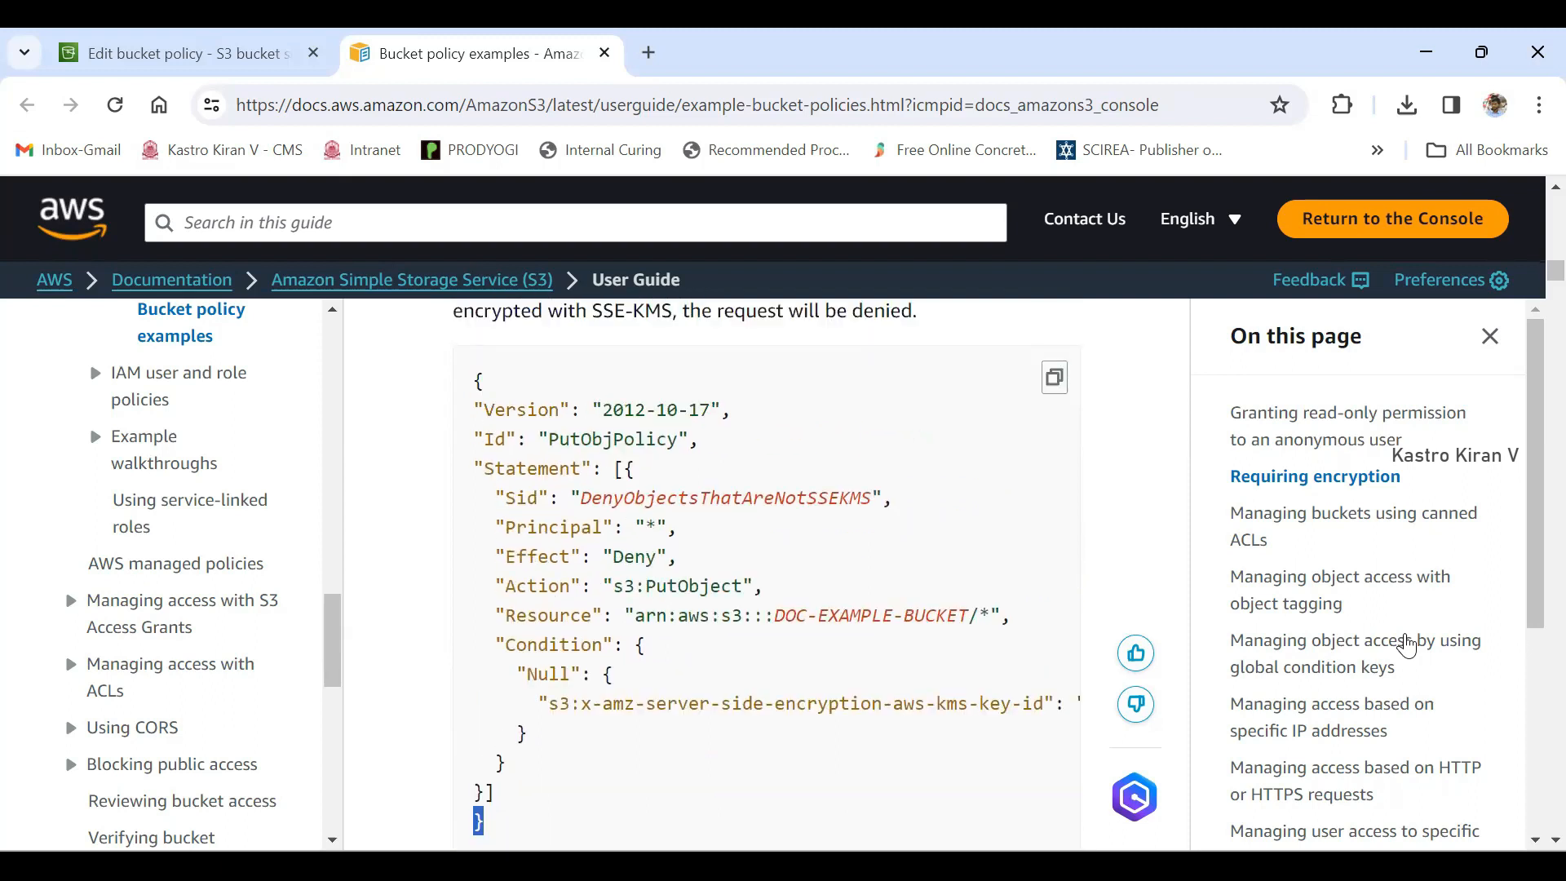
click(475, 381)
mouse_move(482, 410)
mouse_down()
mouse_move(560, 410)
mouse_move(506, 439)
mouse_move(582, 469)
mouse_up()
click(582, 469)
drag(613, 469, 624, 469)
scroll(624, 469, down, 1)
drag(482, 670, 493, 669)
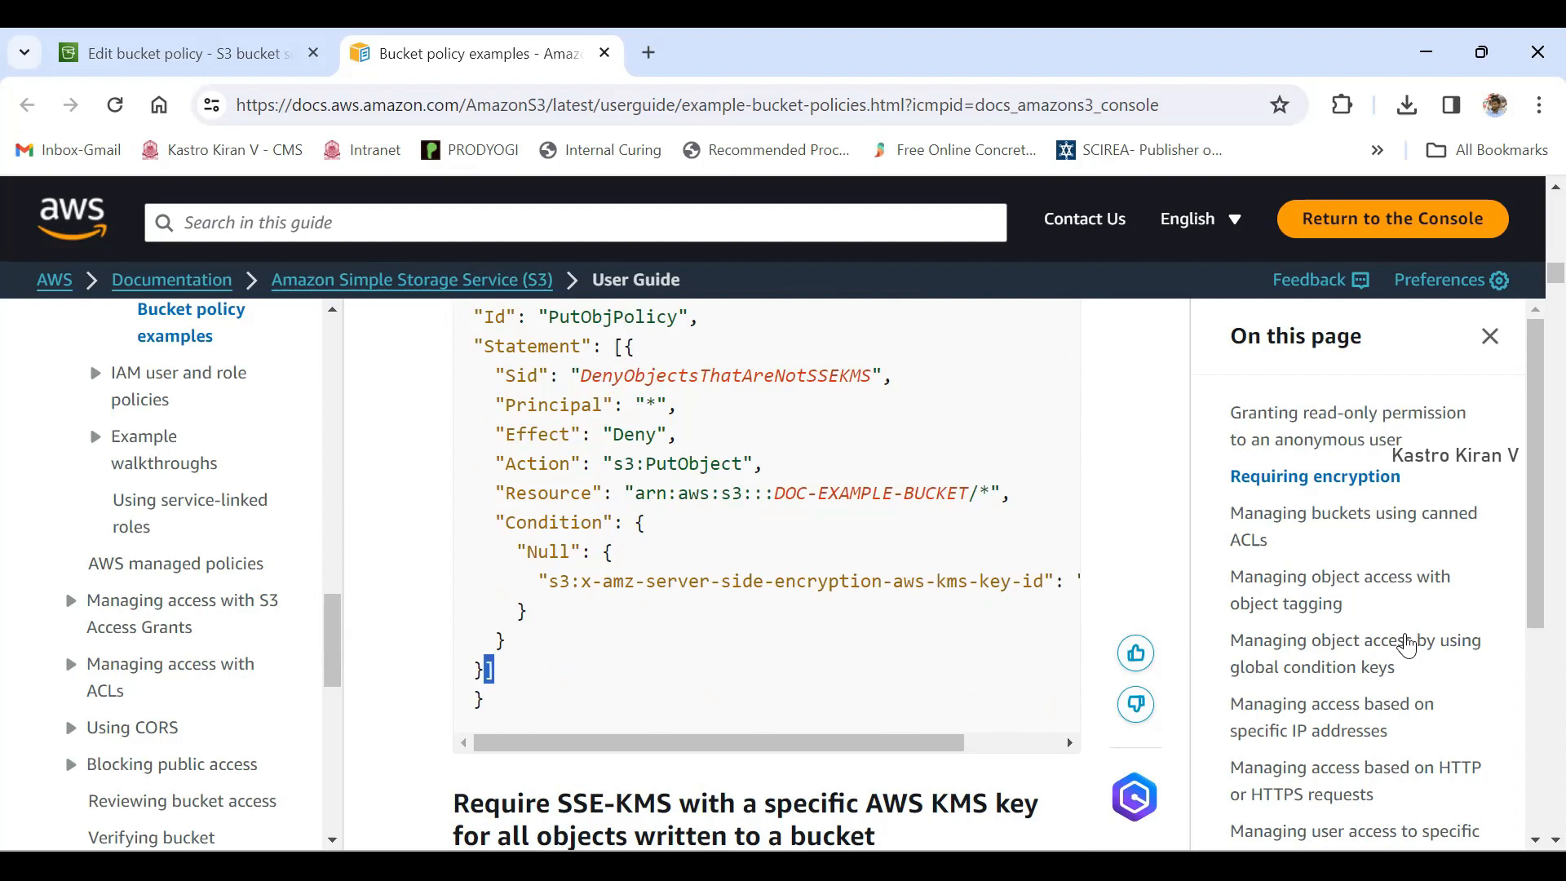
- Recap the Statement's Principal, Effect, Action and Resource elements in order
drag(484, 346, 602, 346)
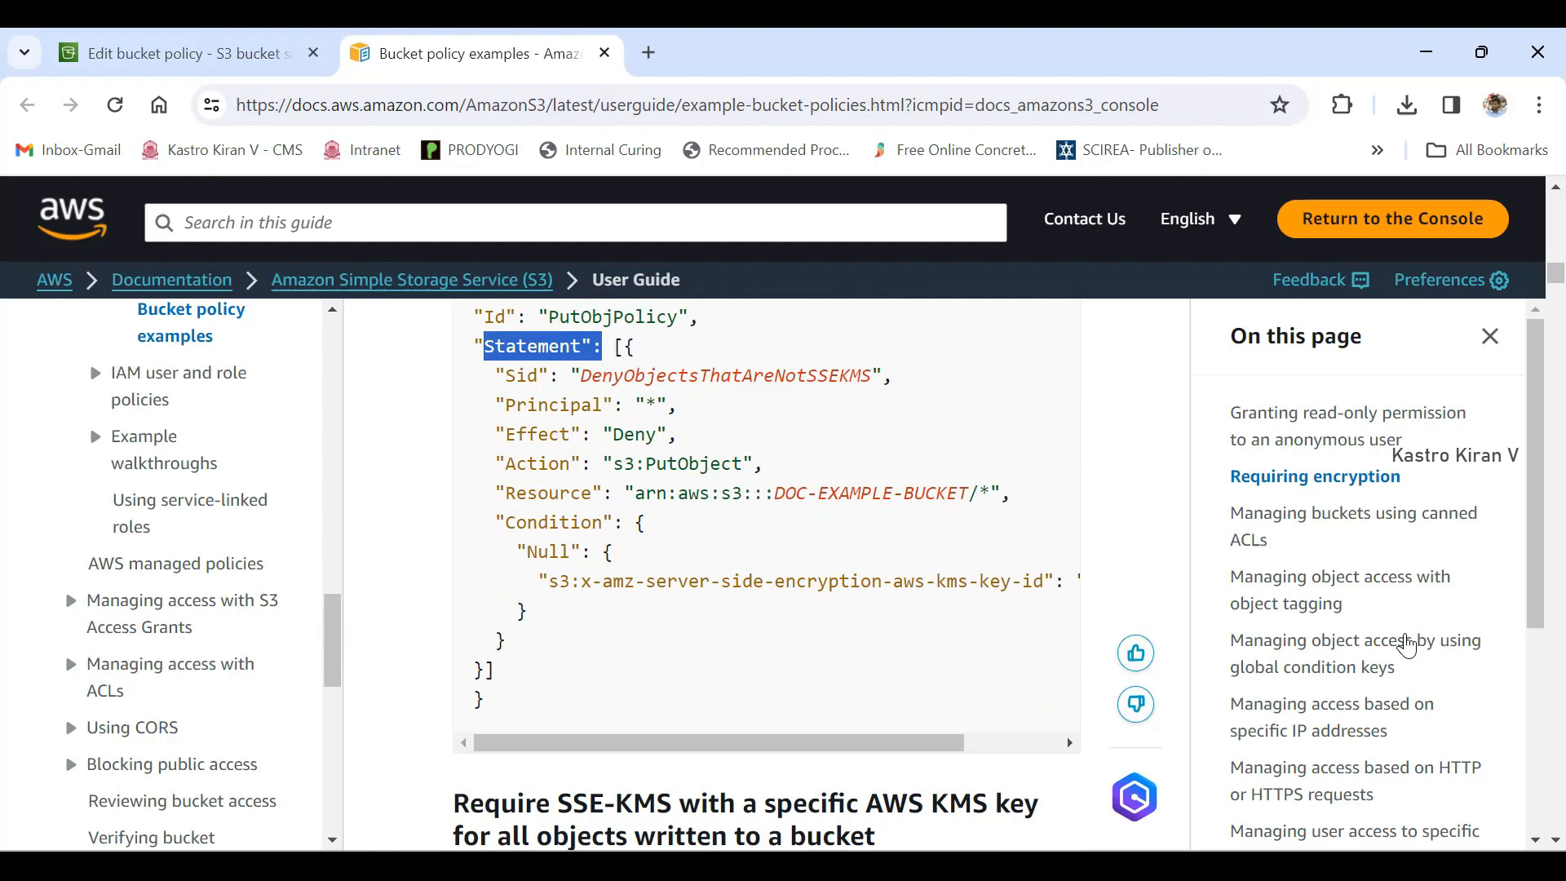
drag(506, 405, 602, 405)
mouse_move(506, 434)
mouse_down()
mouse_move(581, 434)
mouse_move(536, 463)
mouse_move(561, 463)
mouse_up()
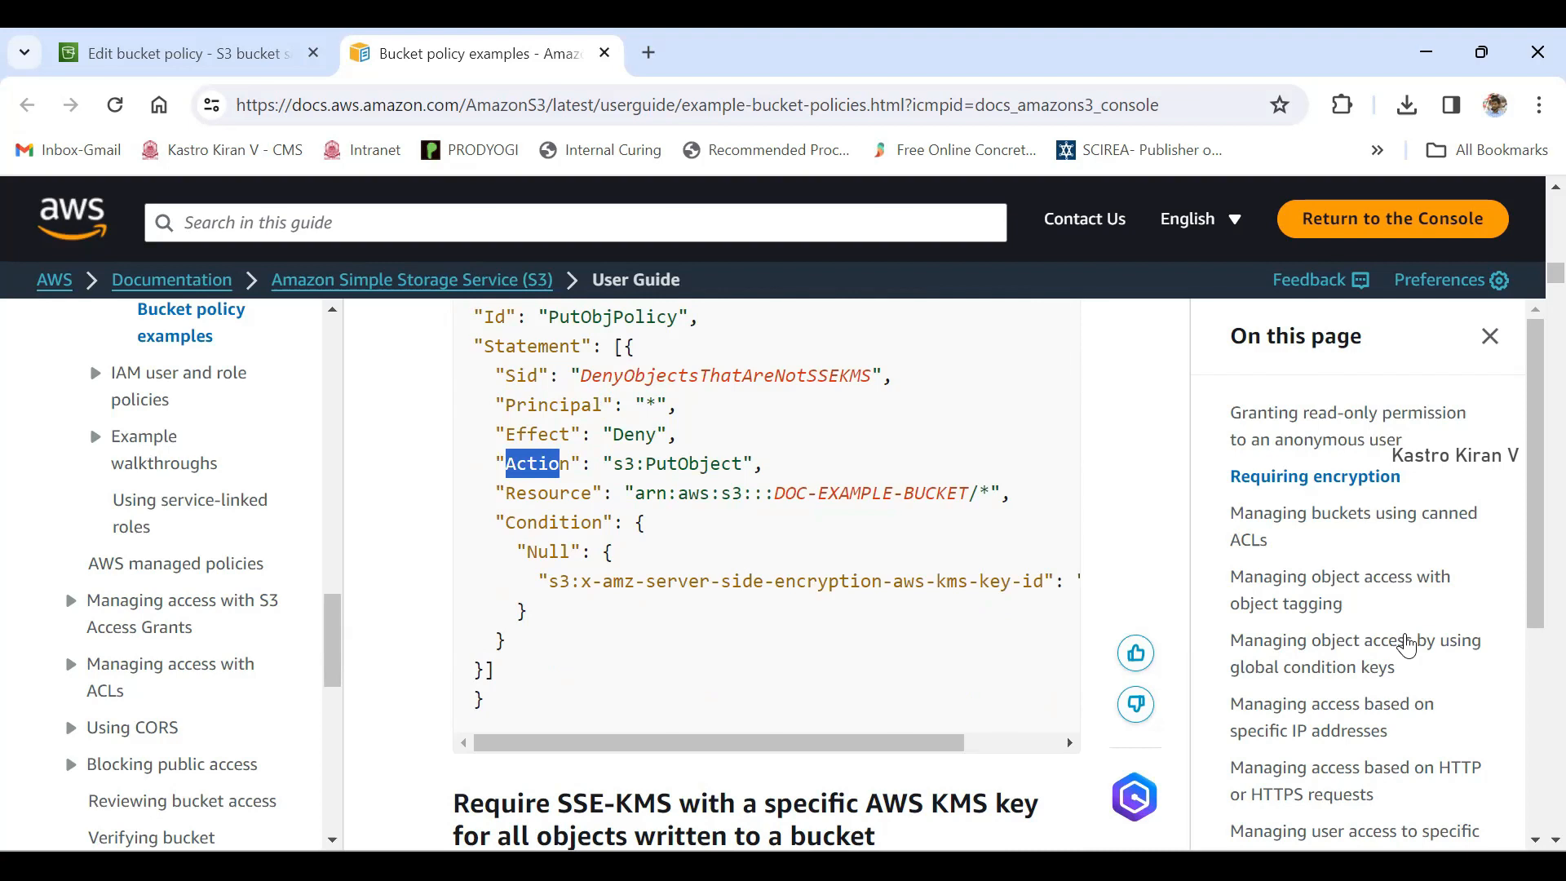
drag(506, 493, 592, 493)
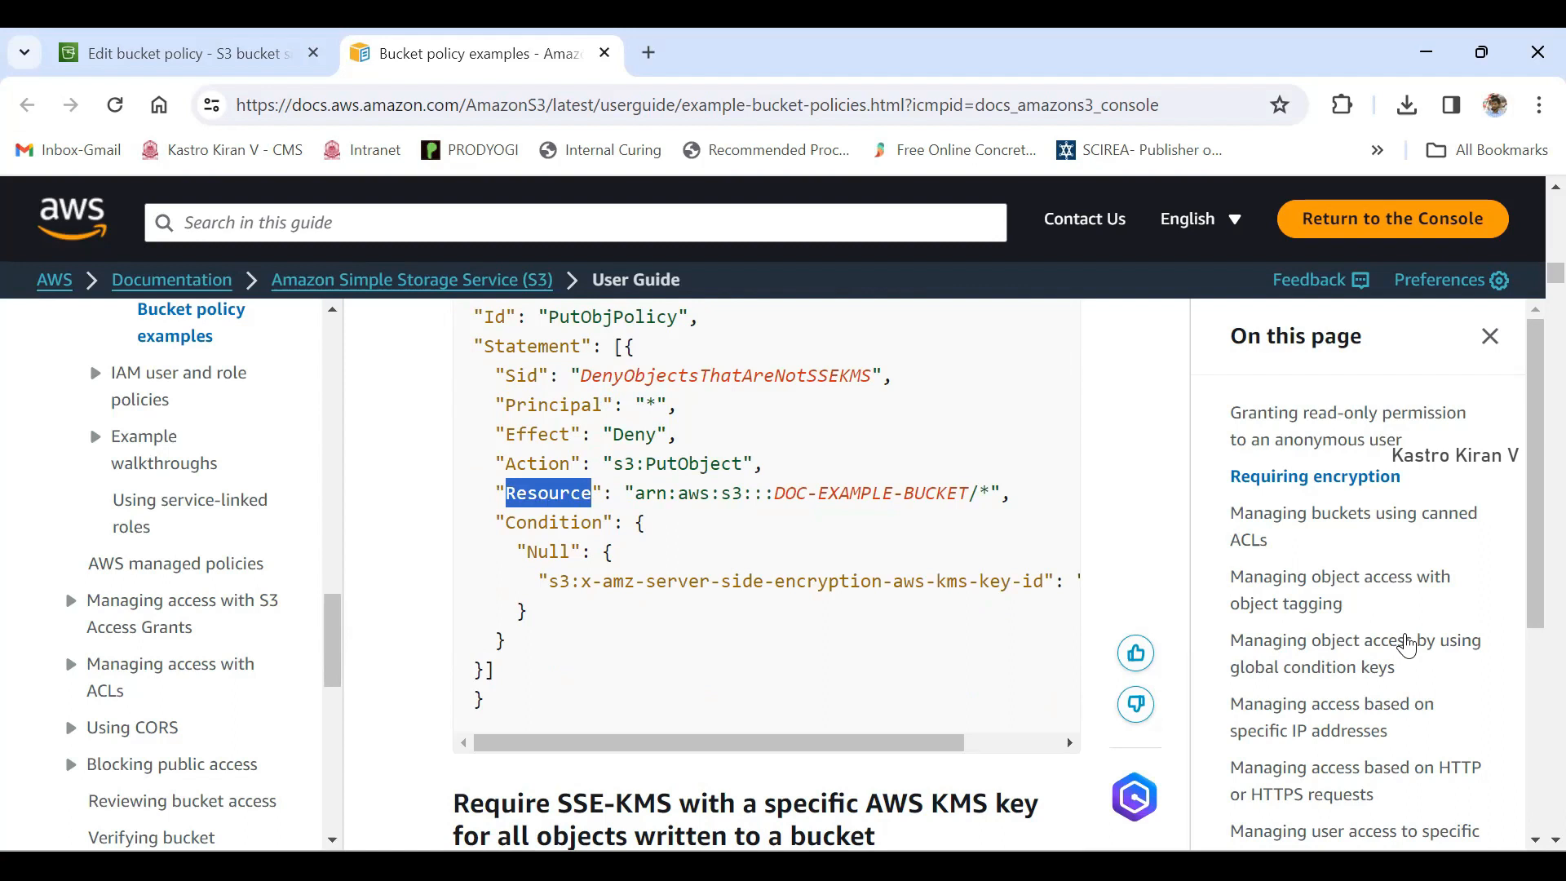
- Examine the statement's Sid element, DenyObjectsThatAreNotSSEKMS, and return to the Edit bucket policy page for security-bucket-kastro
drag(506, 375, 871, 376)
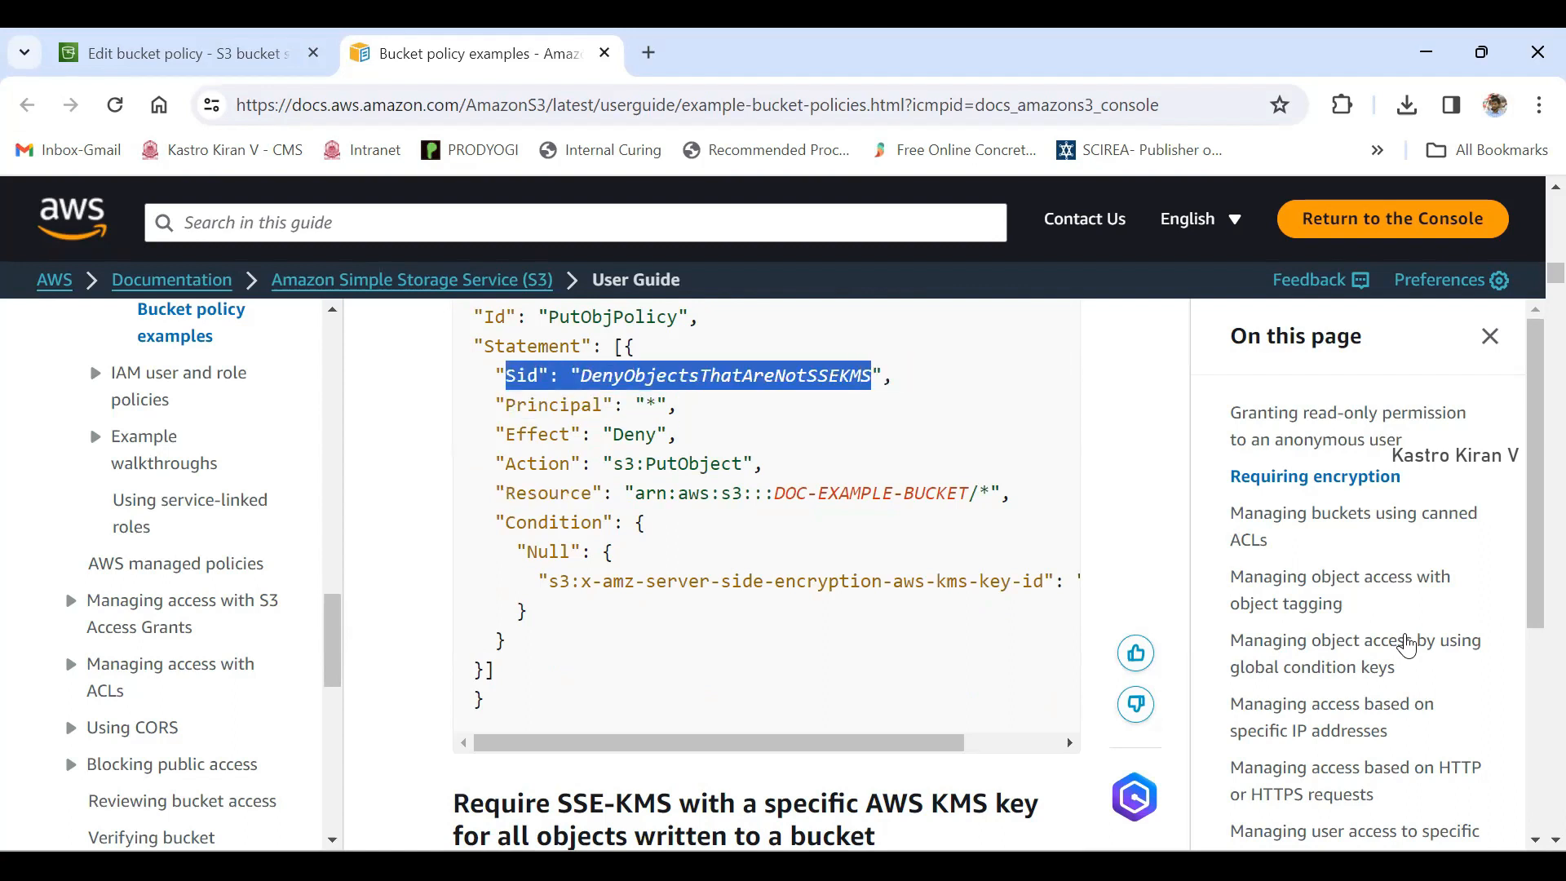
drag(505, 375, 538, 376)
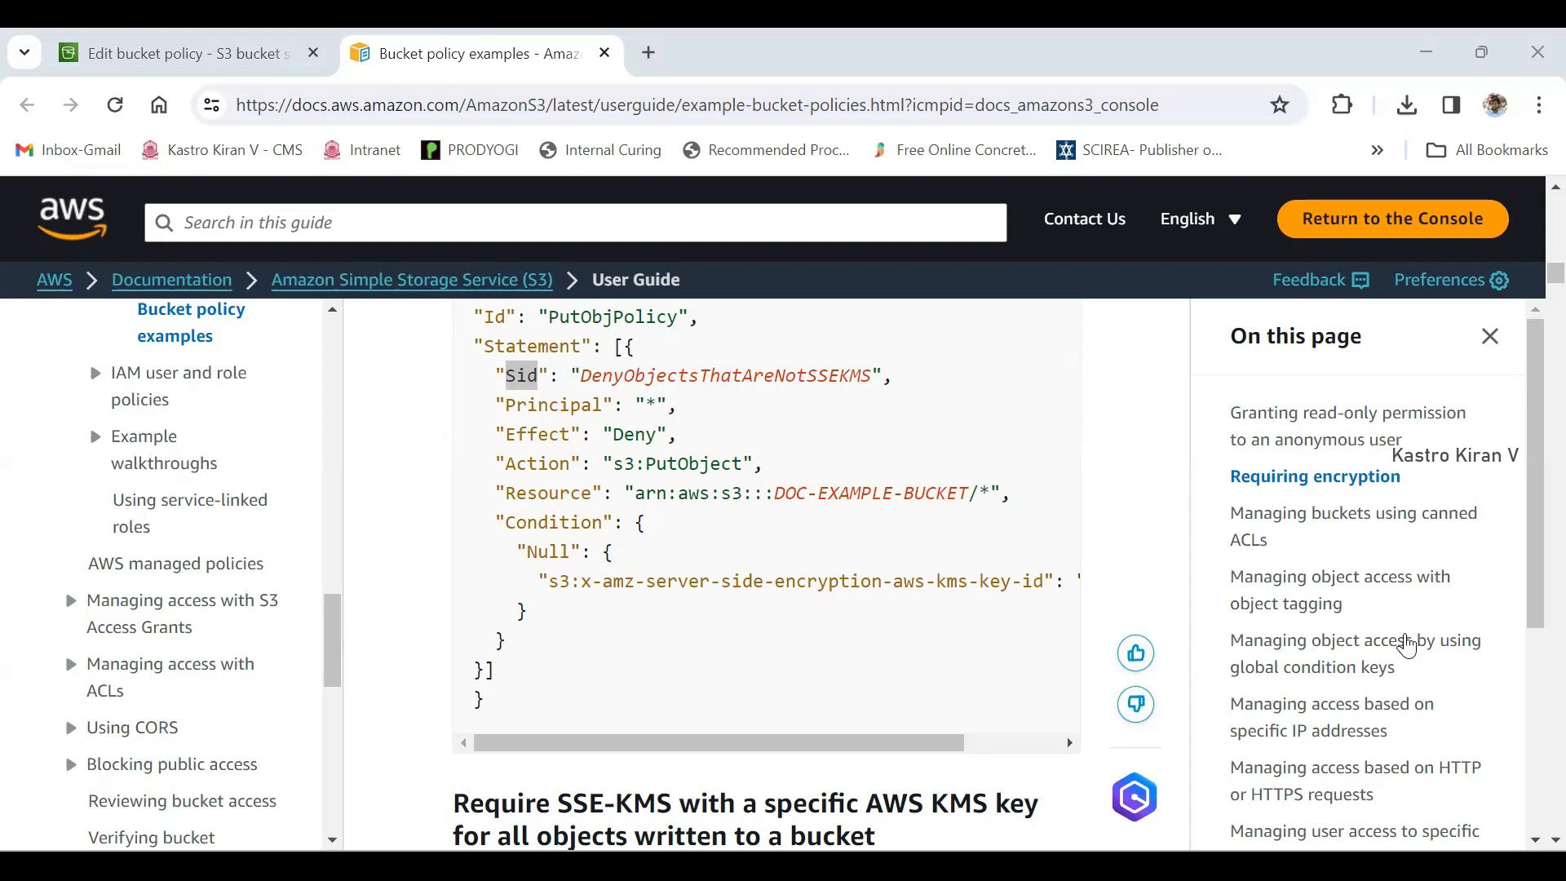
scroll(1406, 646, up, 3)
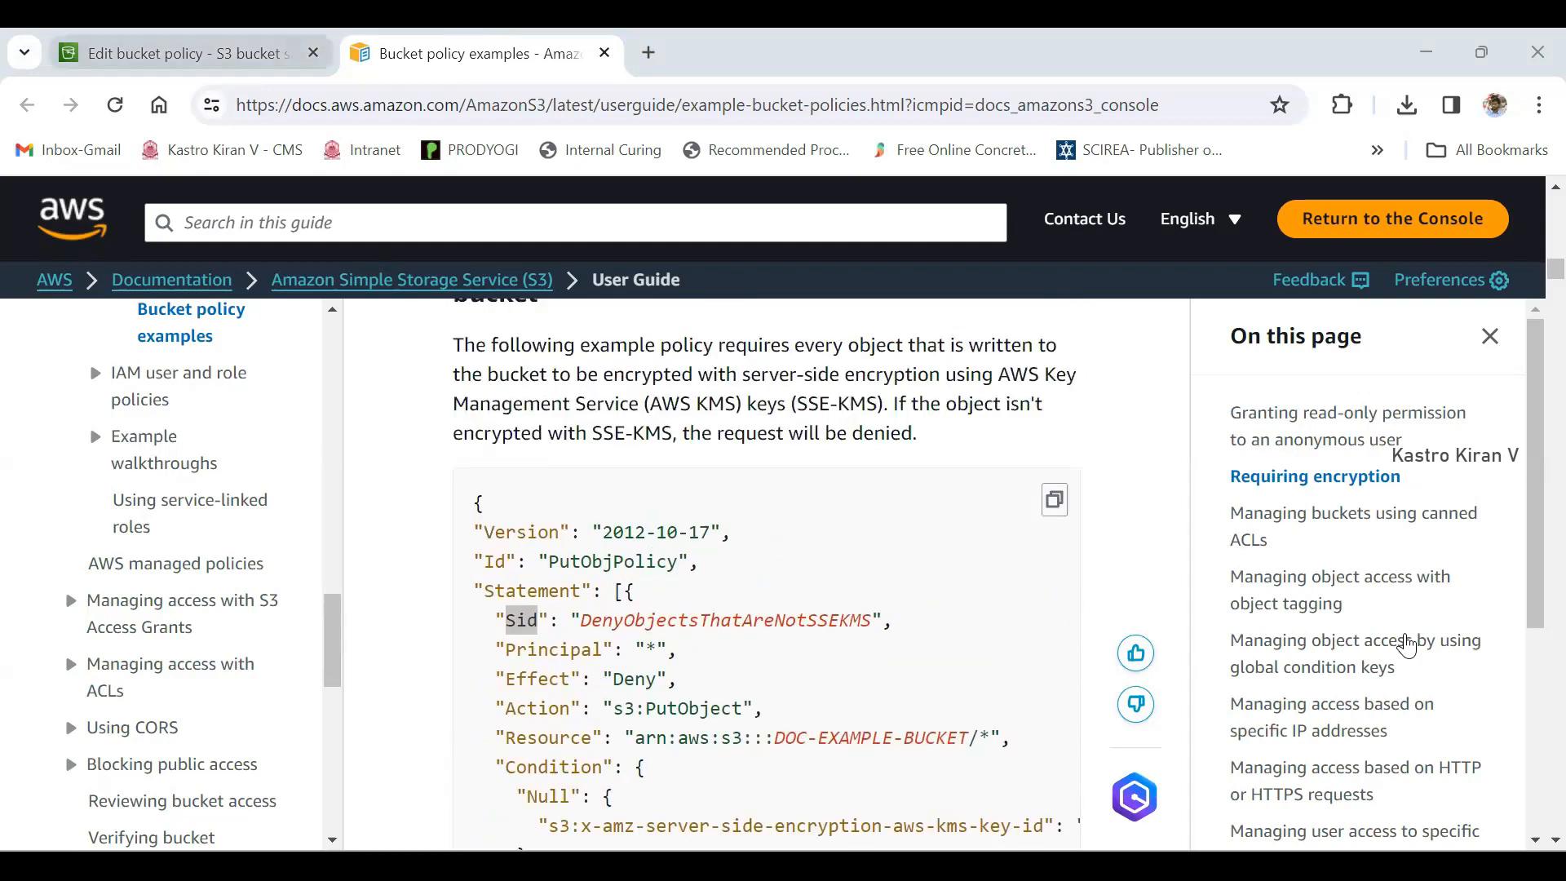
click(189, 54)
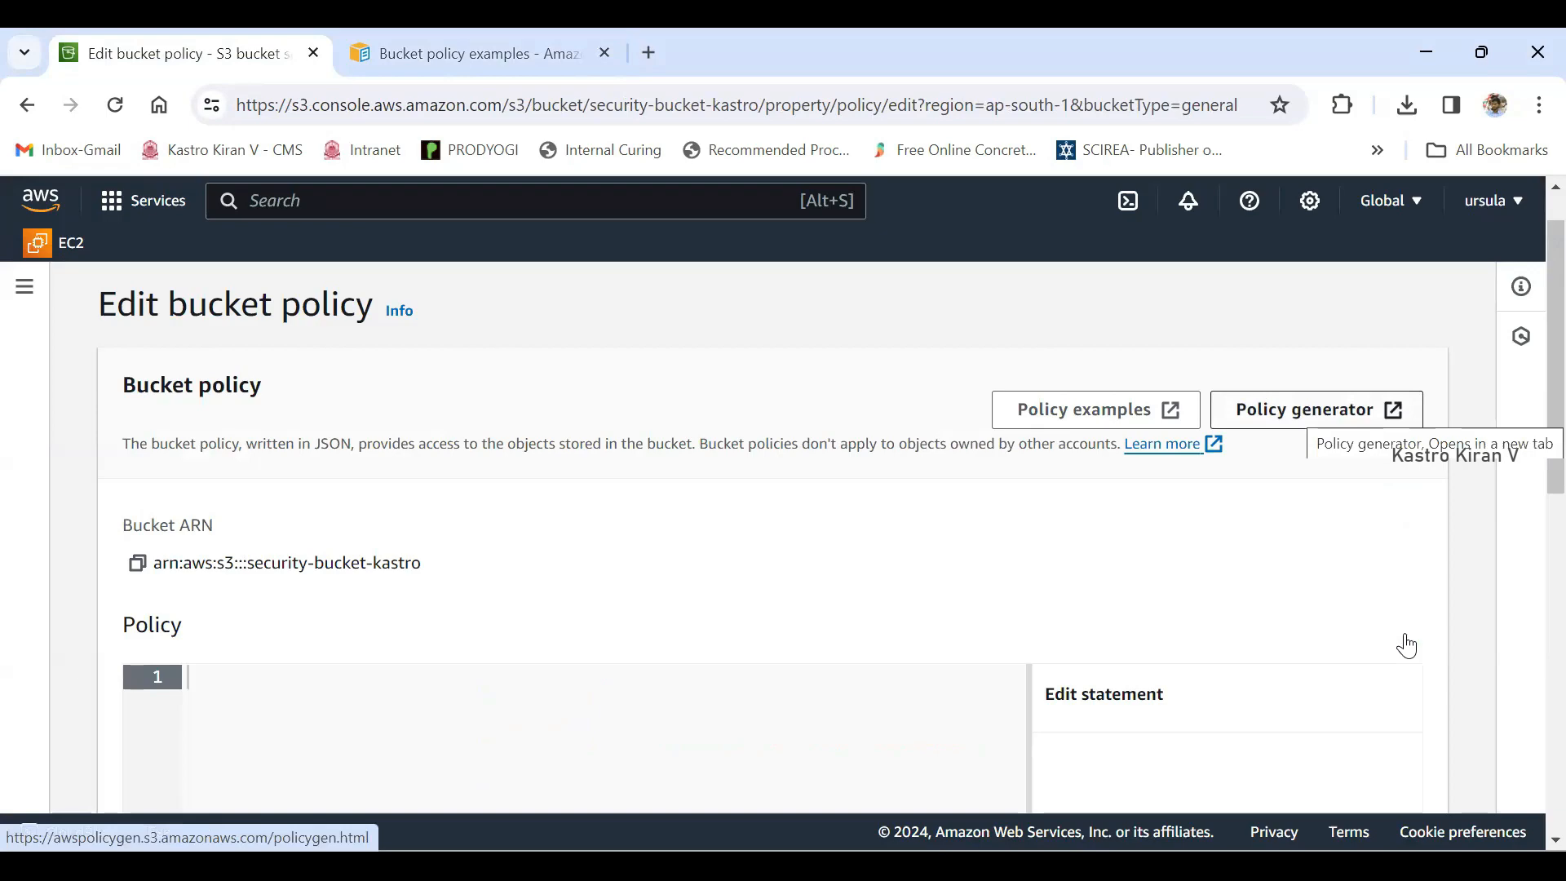
- Open the AWS Policy Generator from the Edit bucket policy page and set the policy type to S3 Bucket Policy
click(1317, 410)
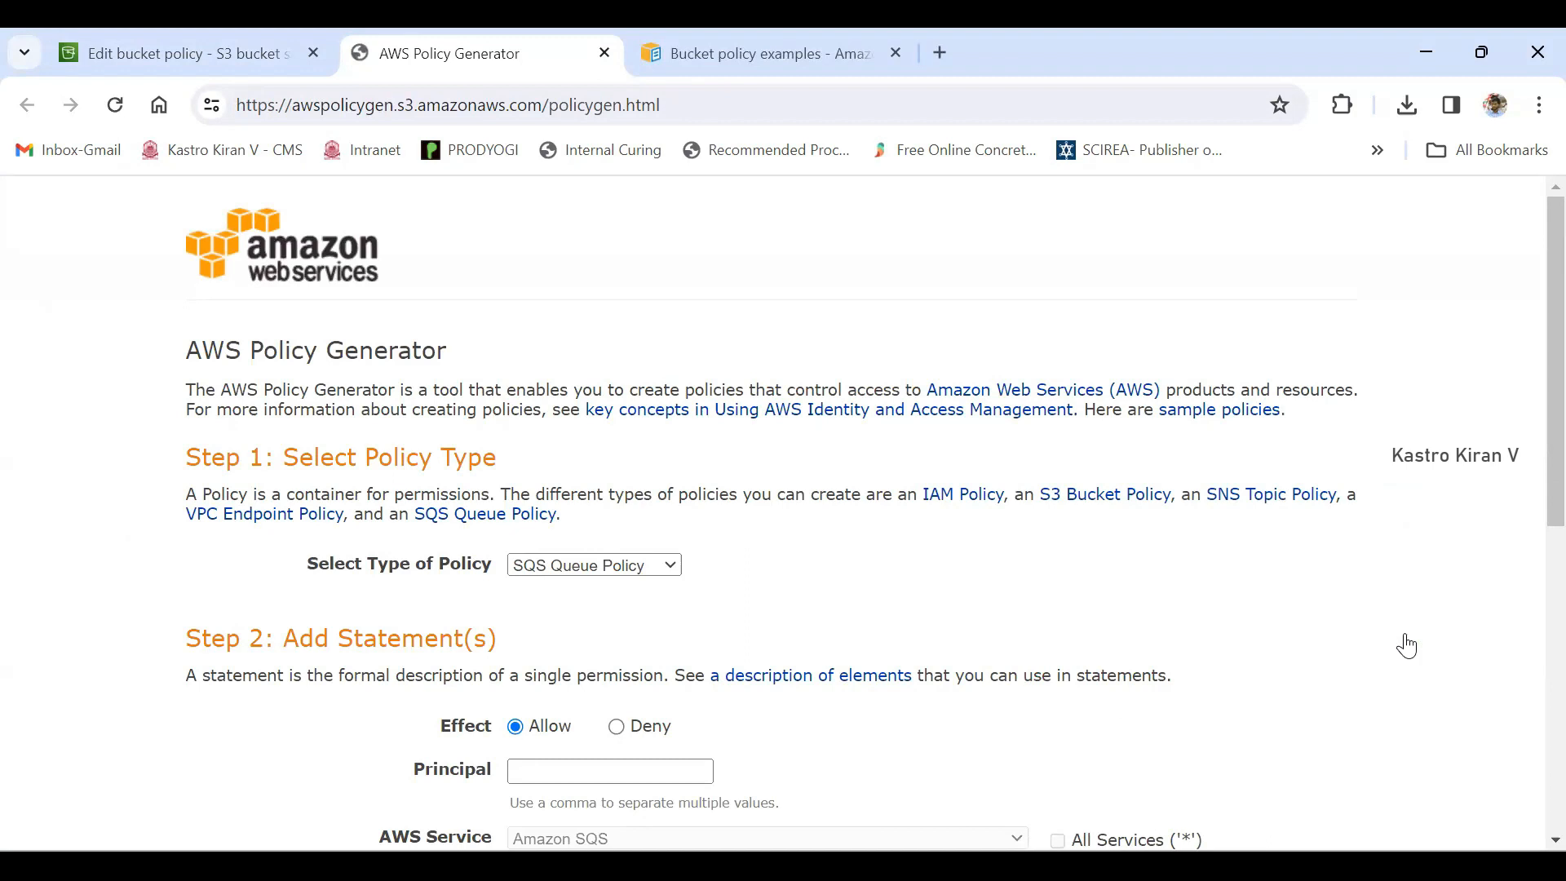
drag(265, 457, 497, 457)
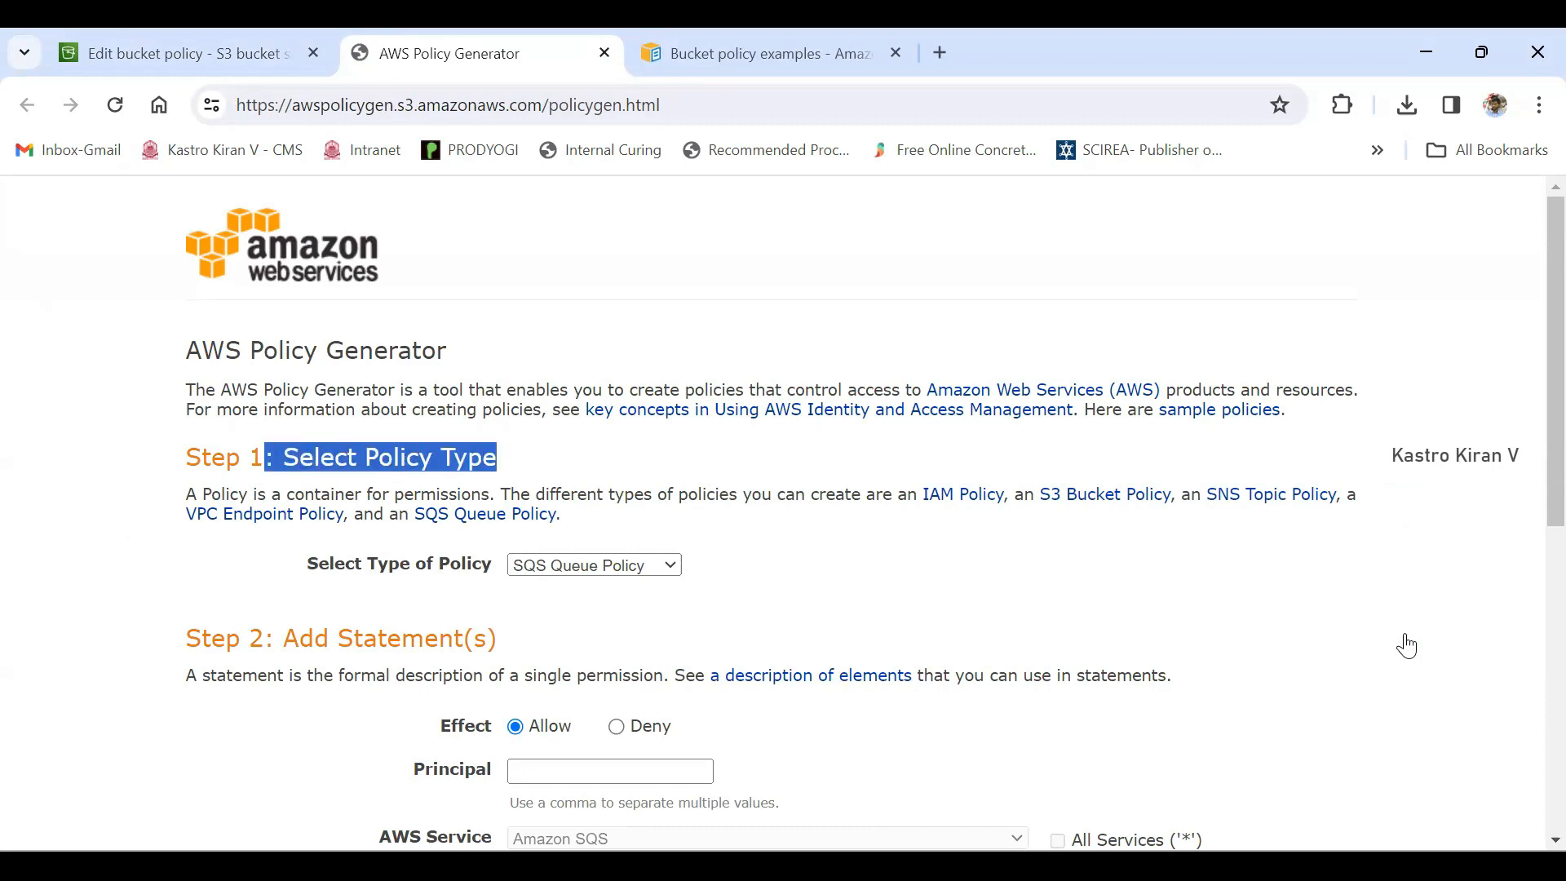
scroll(1406, 646, down, 1)
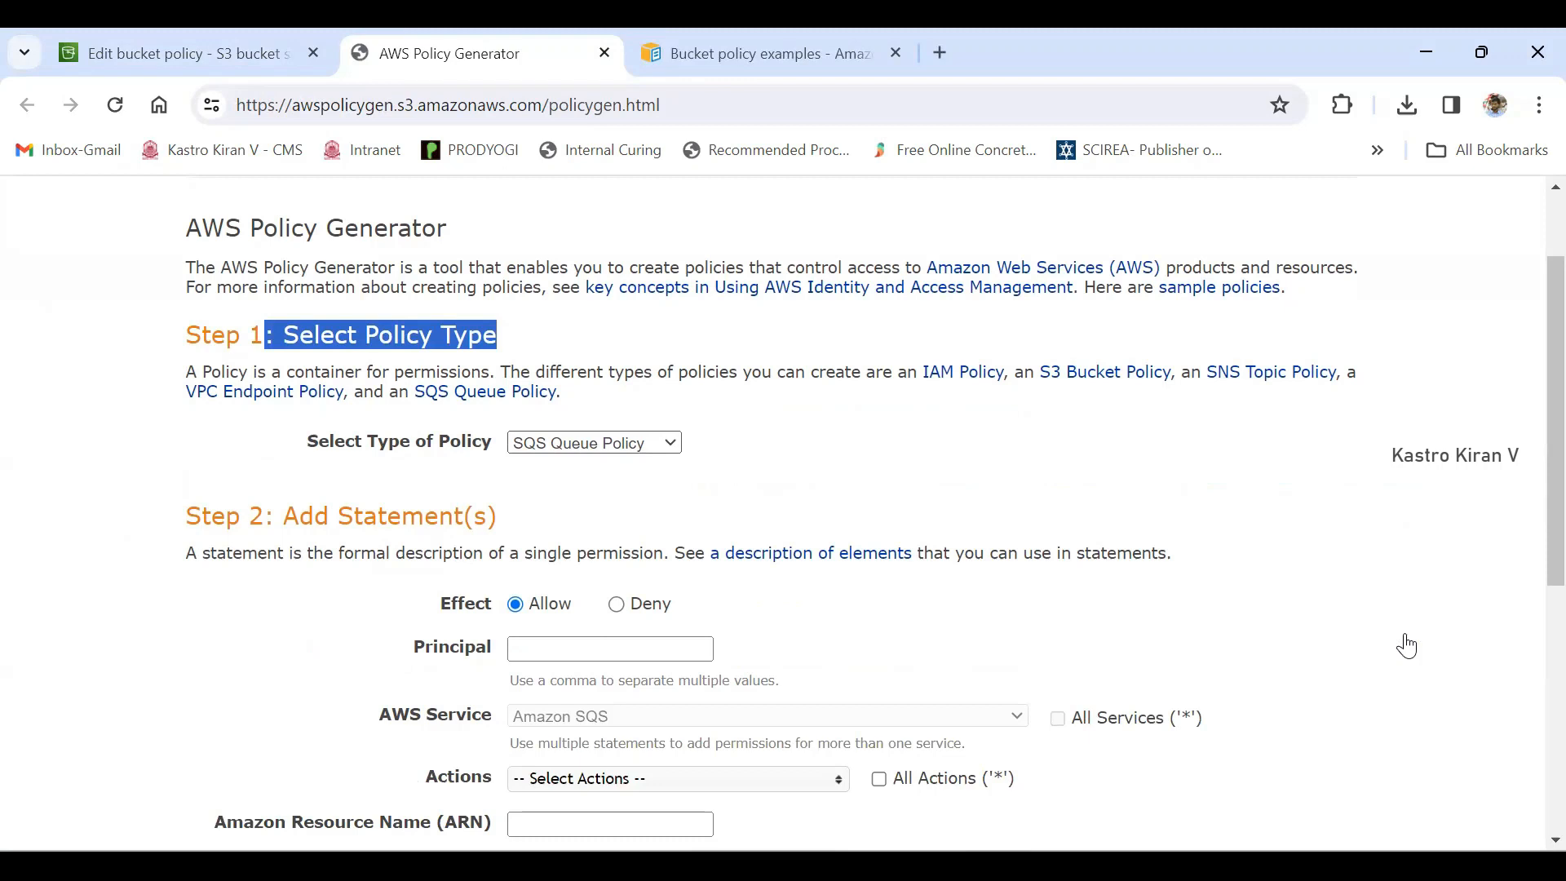
click(594, 442)
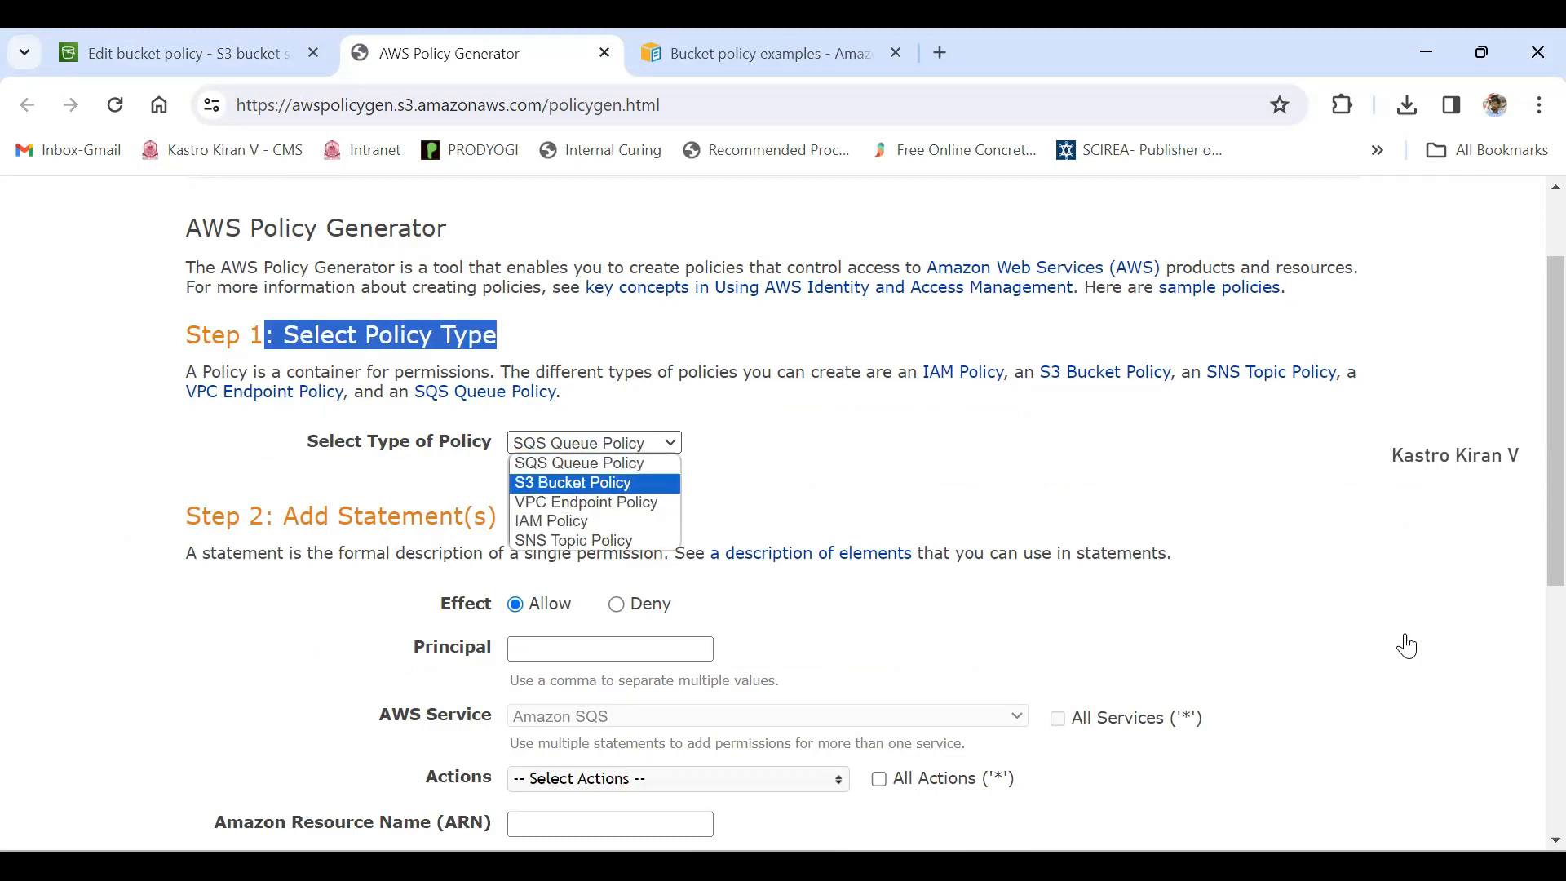
key(Return)
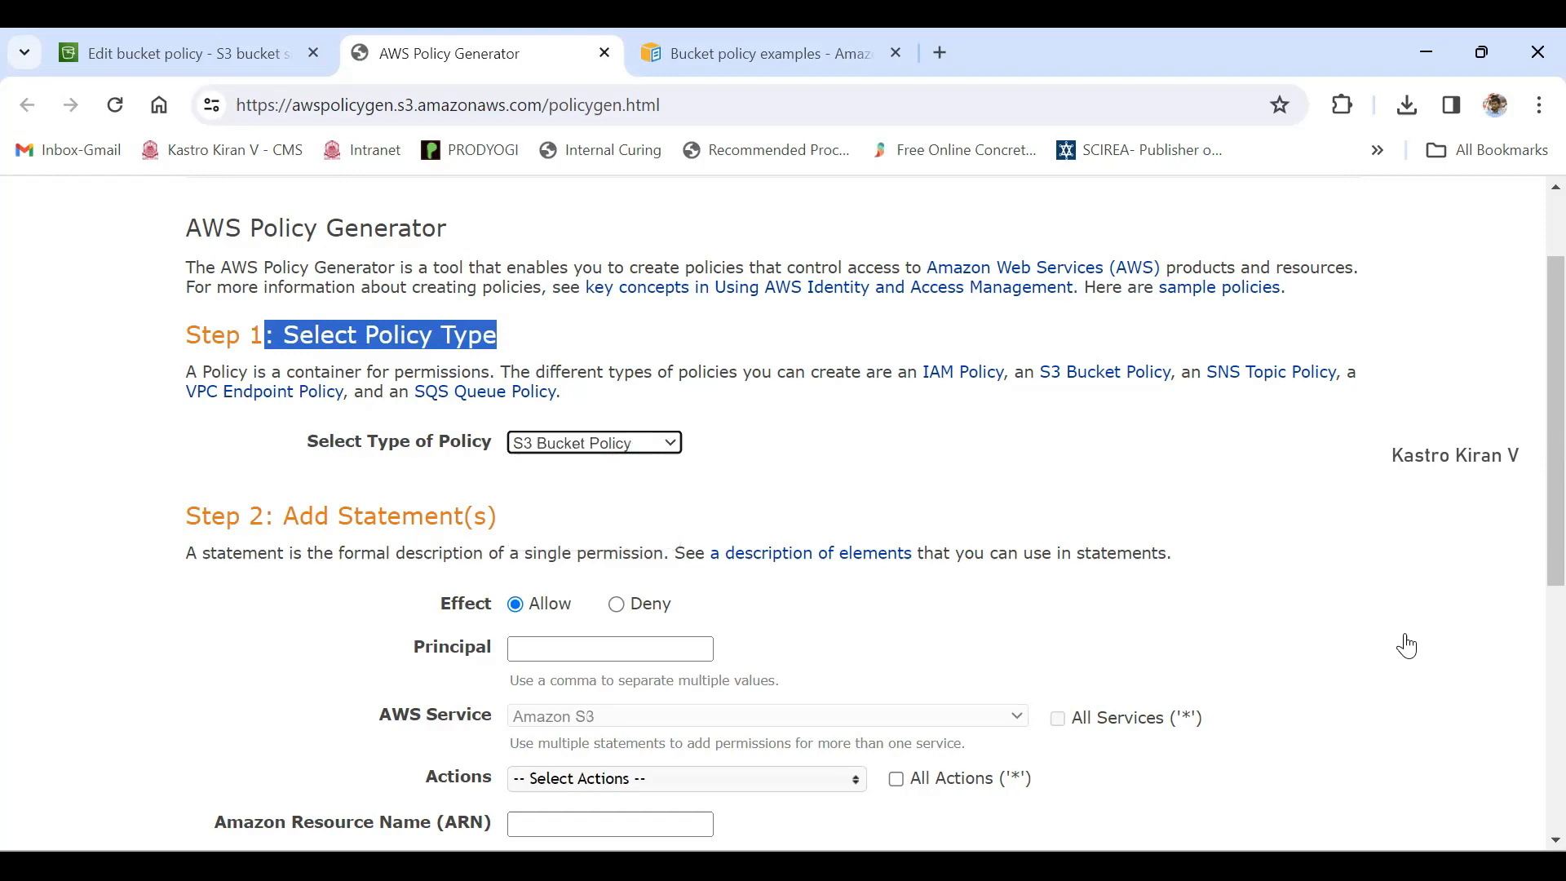
- Compare the generator's Add Statement(s) section with the Statement, Principal, Effect and Action elements of the sample policy in the documentation
scroll(1406, 645, down, 3)
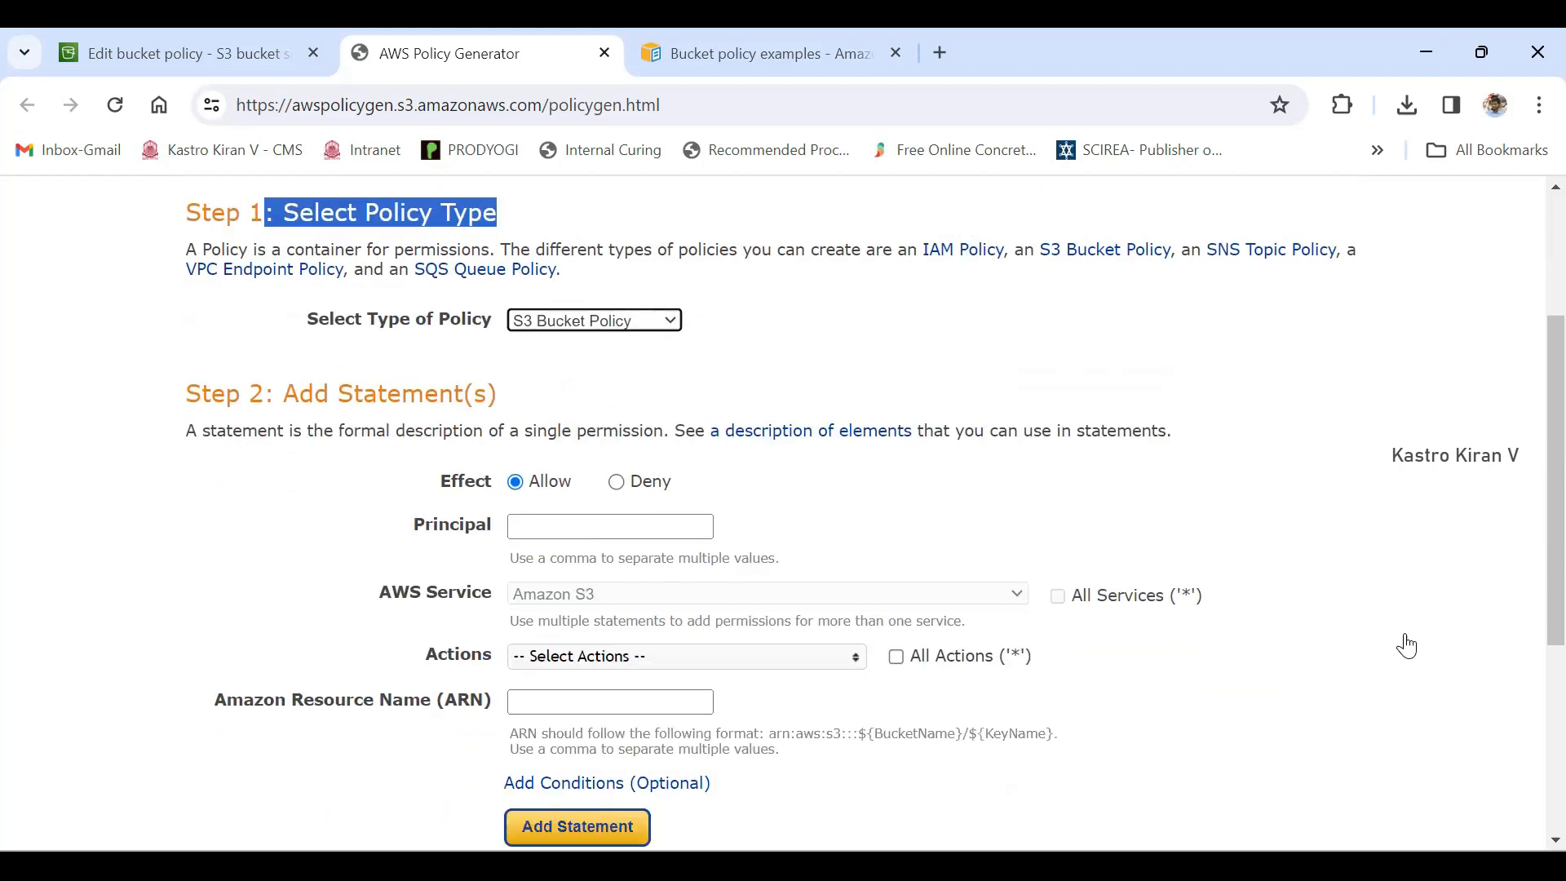
drag(283, 395, 498, 395)
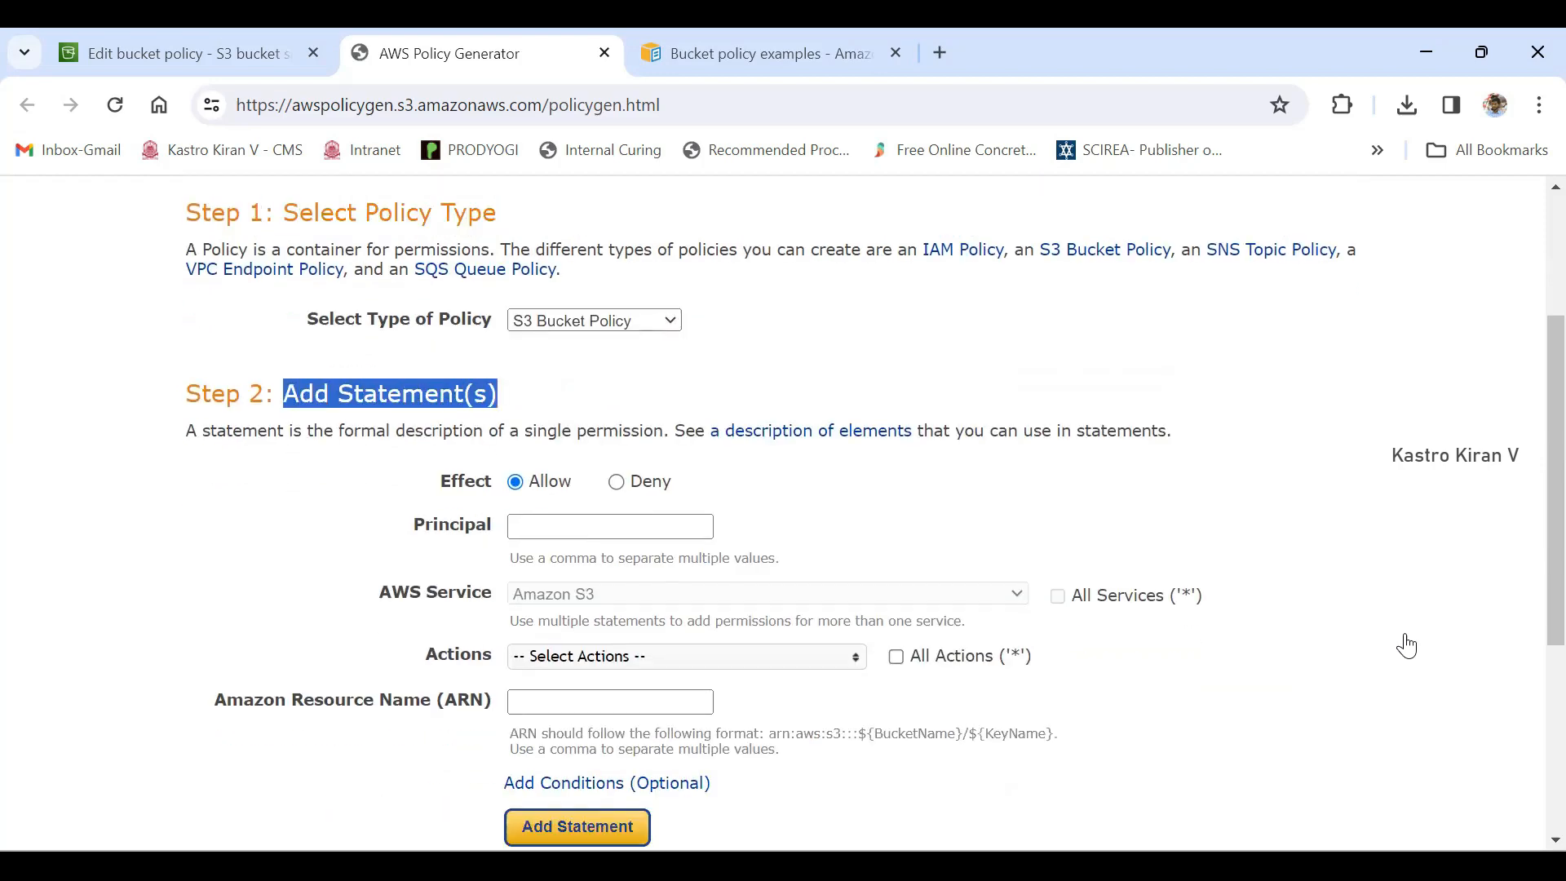
click(771, 54)
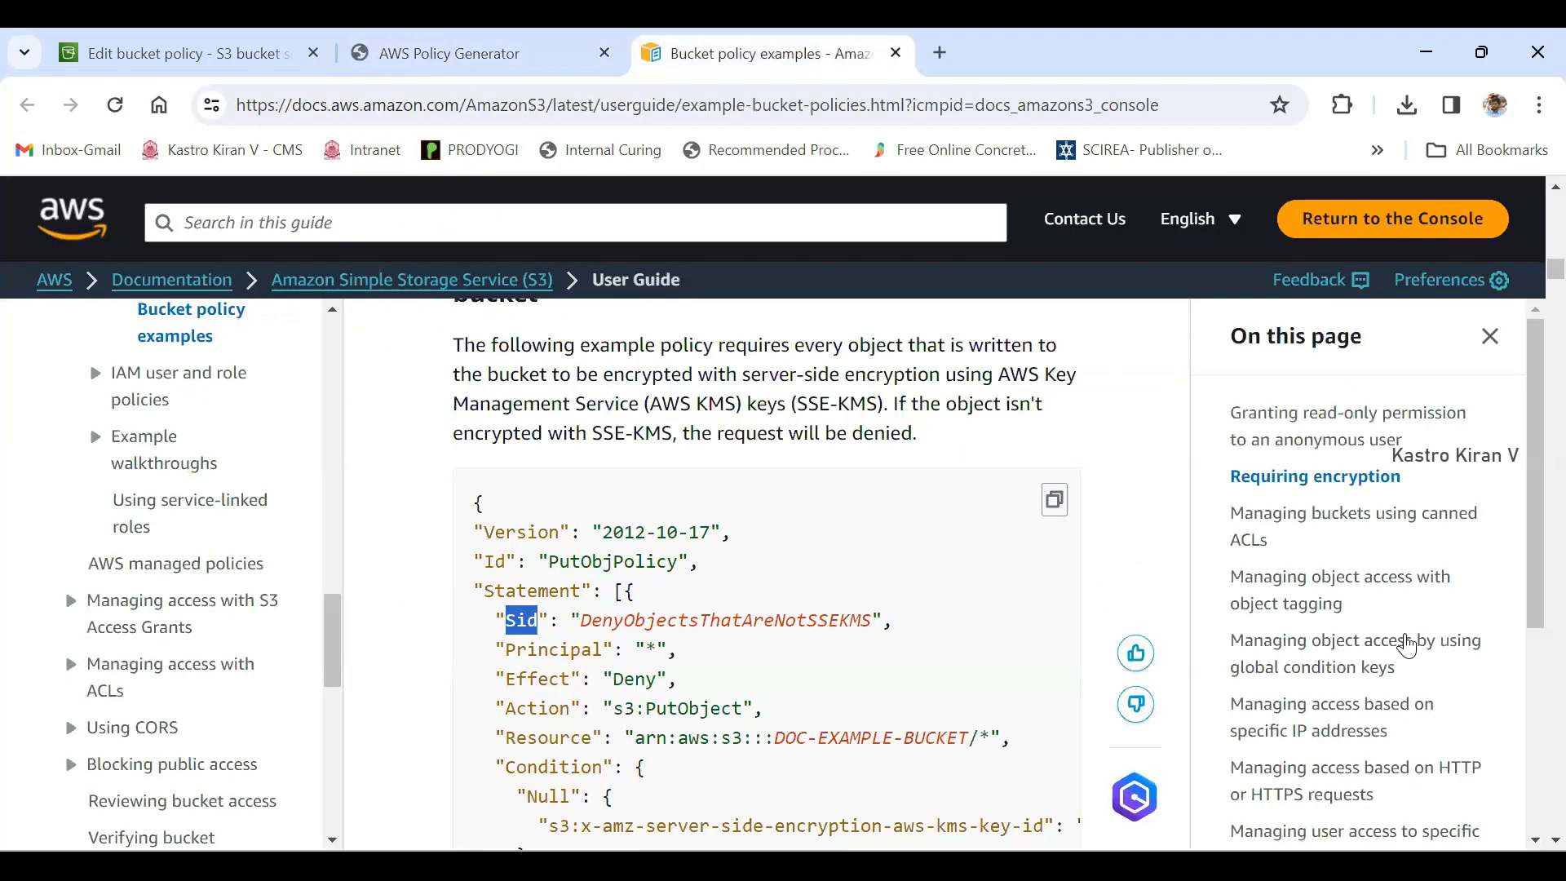
scroll(767, 571, down, 1)
drag(484, 468, 582, 468)
mouse_move(506, 526)
mouse_down()
mouse_move(592, 527)
mouse_move(570, 585)
mouse_up()
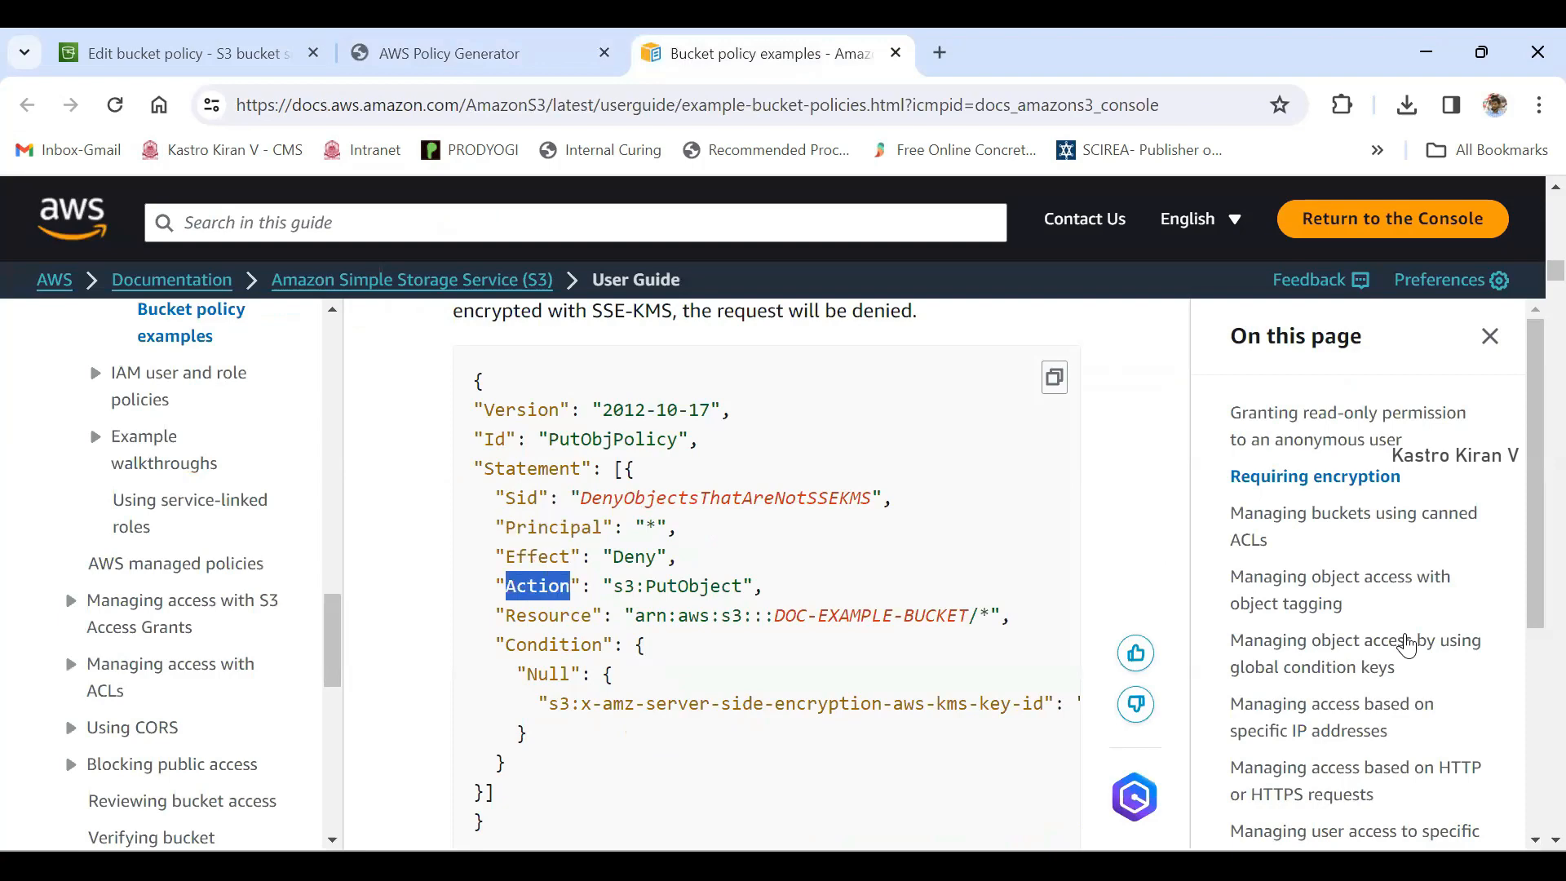
- Return to the AWS Policy Generator and review the statement's Effect, Principal, Actions and Amazon Resource Name (ARN) fields
click(482, 54)
drag(440, 482, 492, 482)
drag(413, 524, 492, 524)
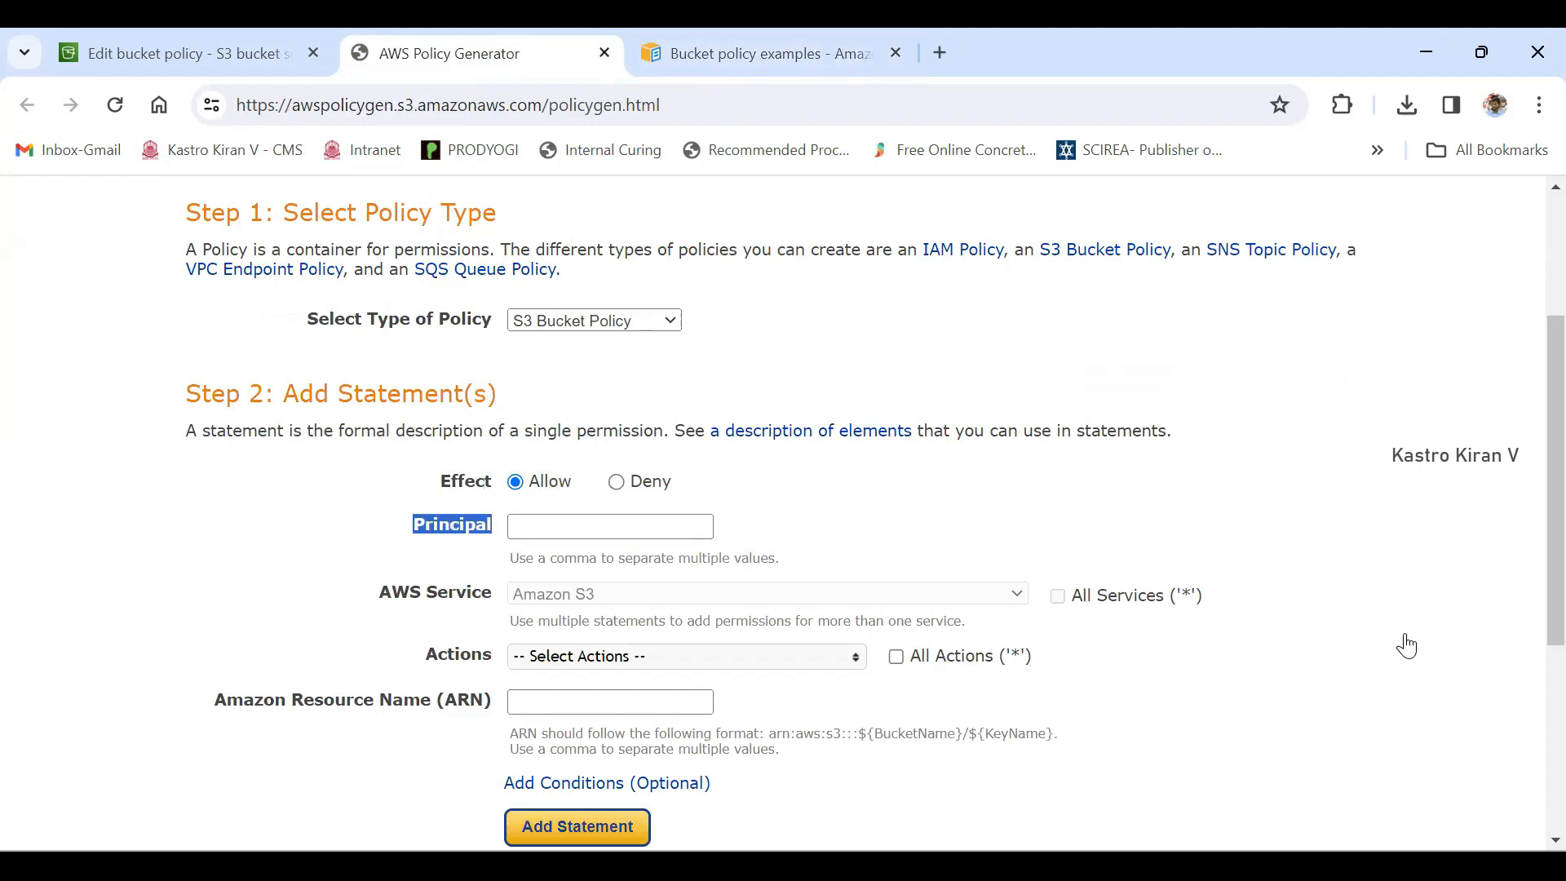
drag(425, 655, 482, 655)
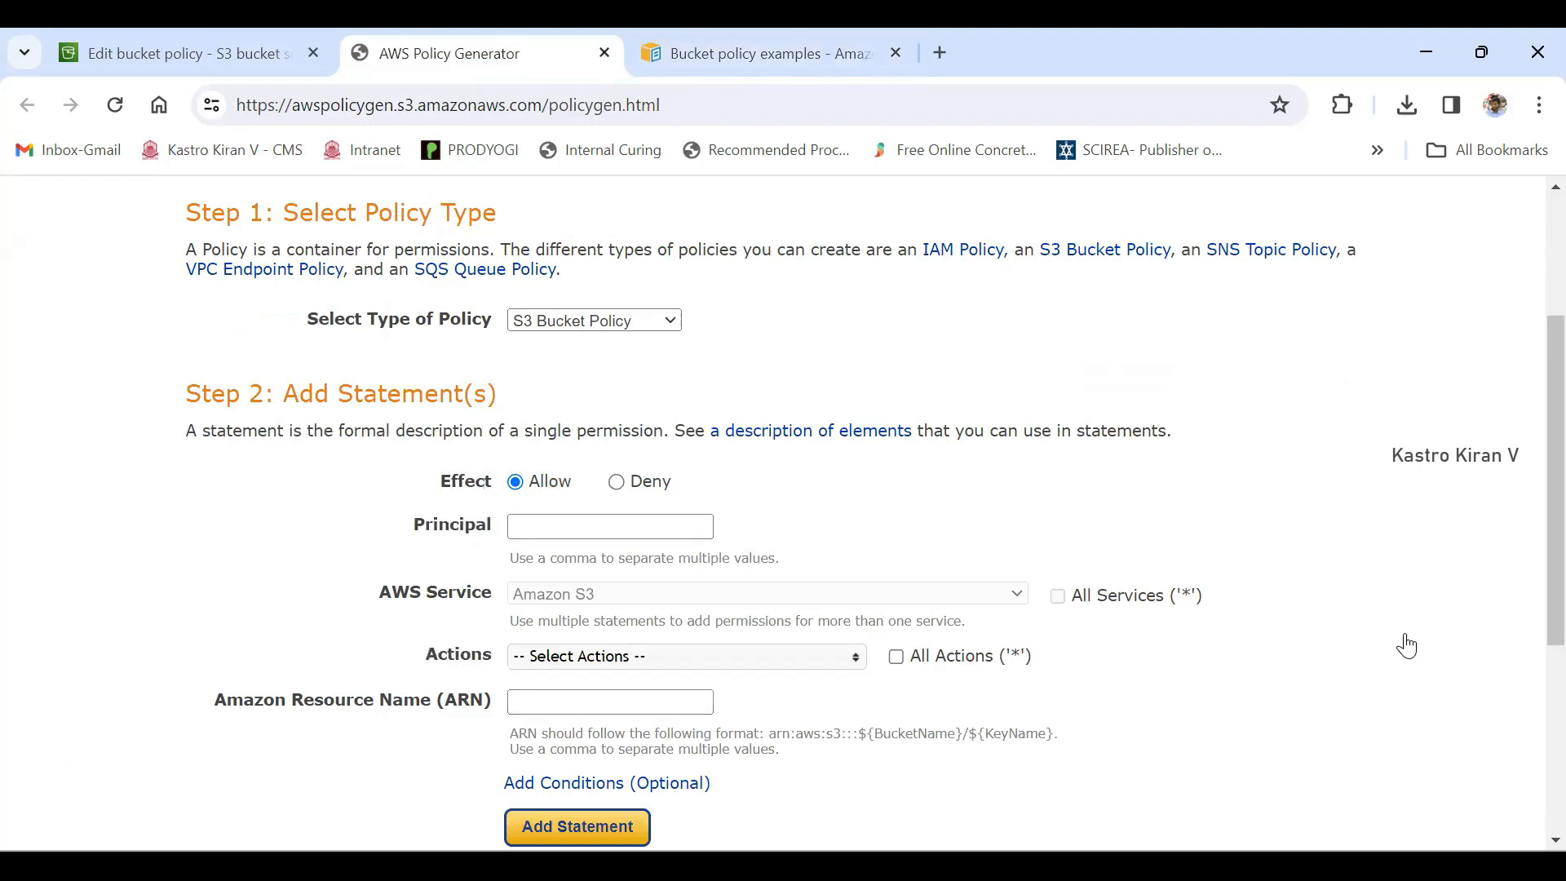
drag(215, 700, 492, 700)
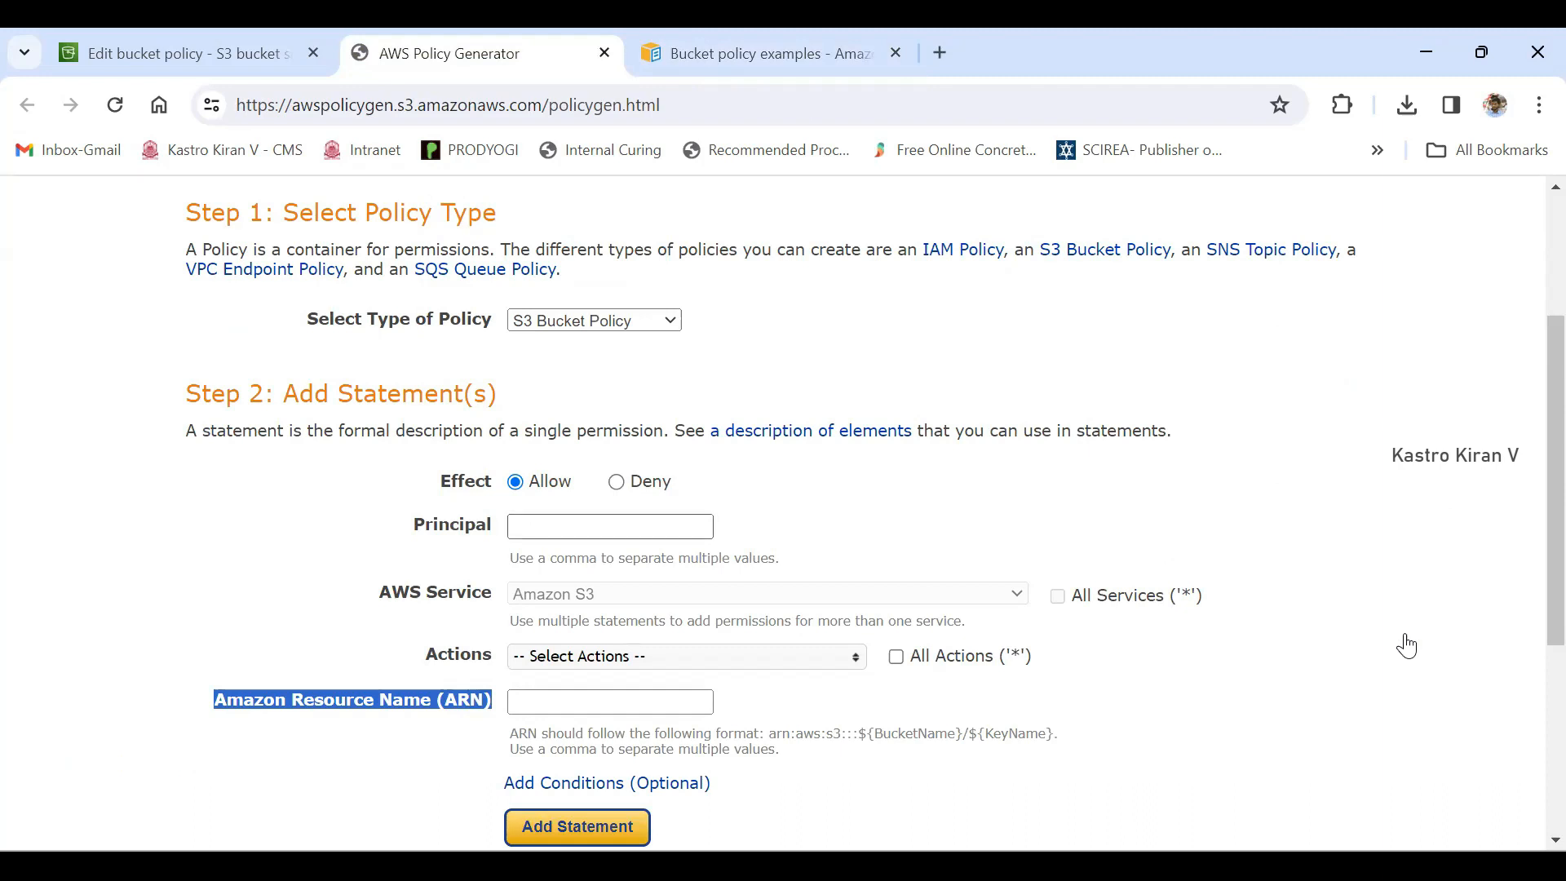
- Check the Principal value in the documentation's sample policy and return to the generator's Principal field
click(610, 527)
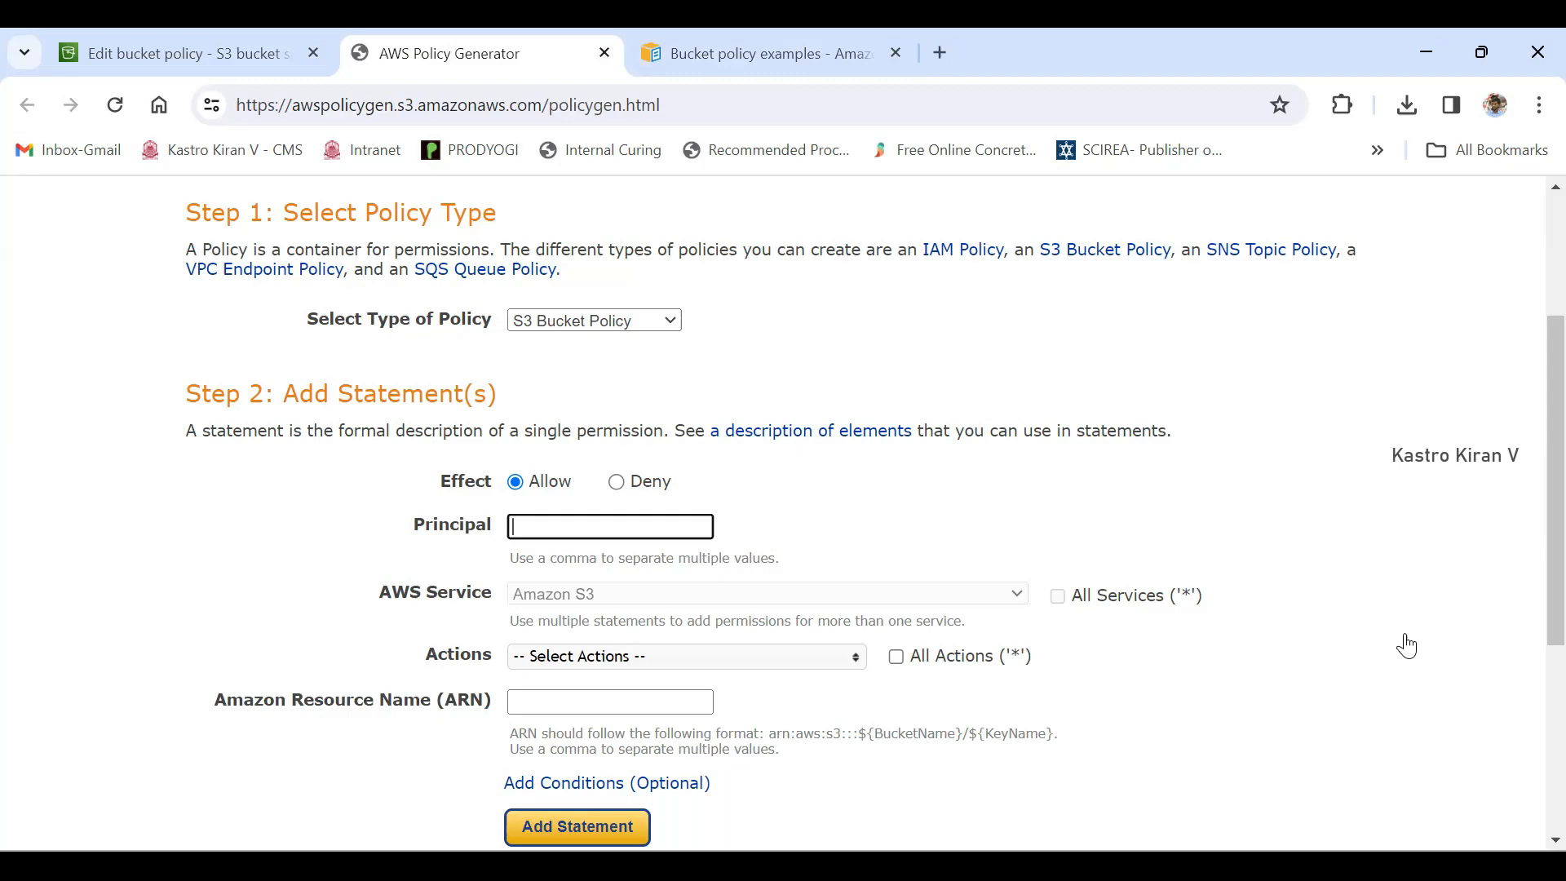
key(ctrl+Tab)
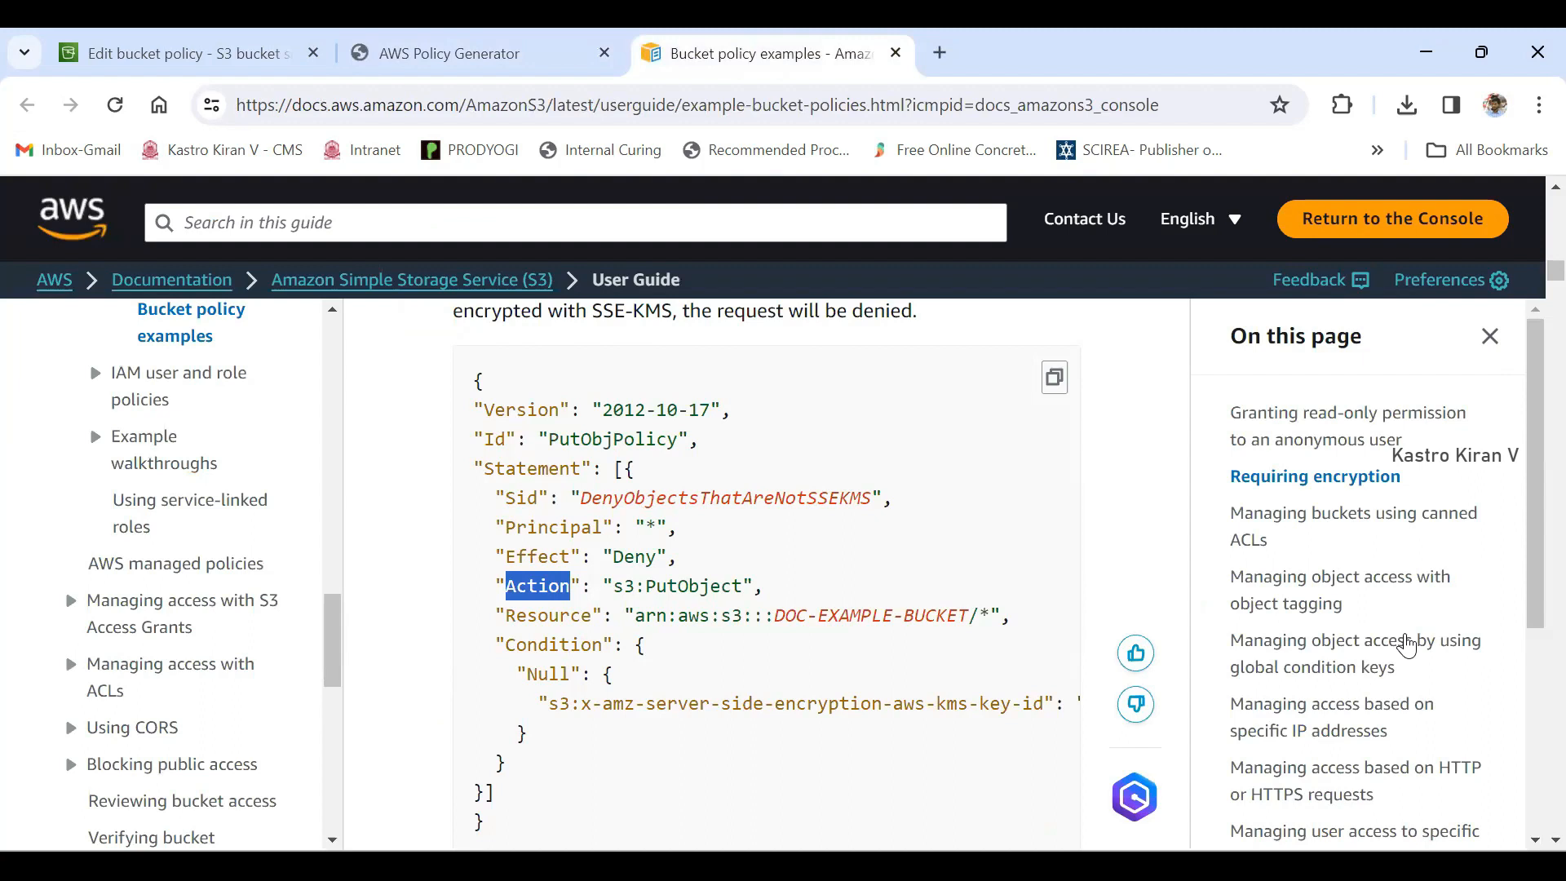
double_click(650, 528)
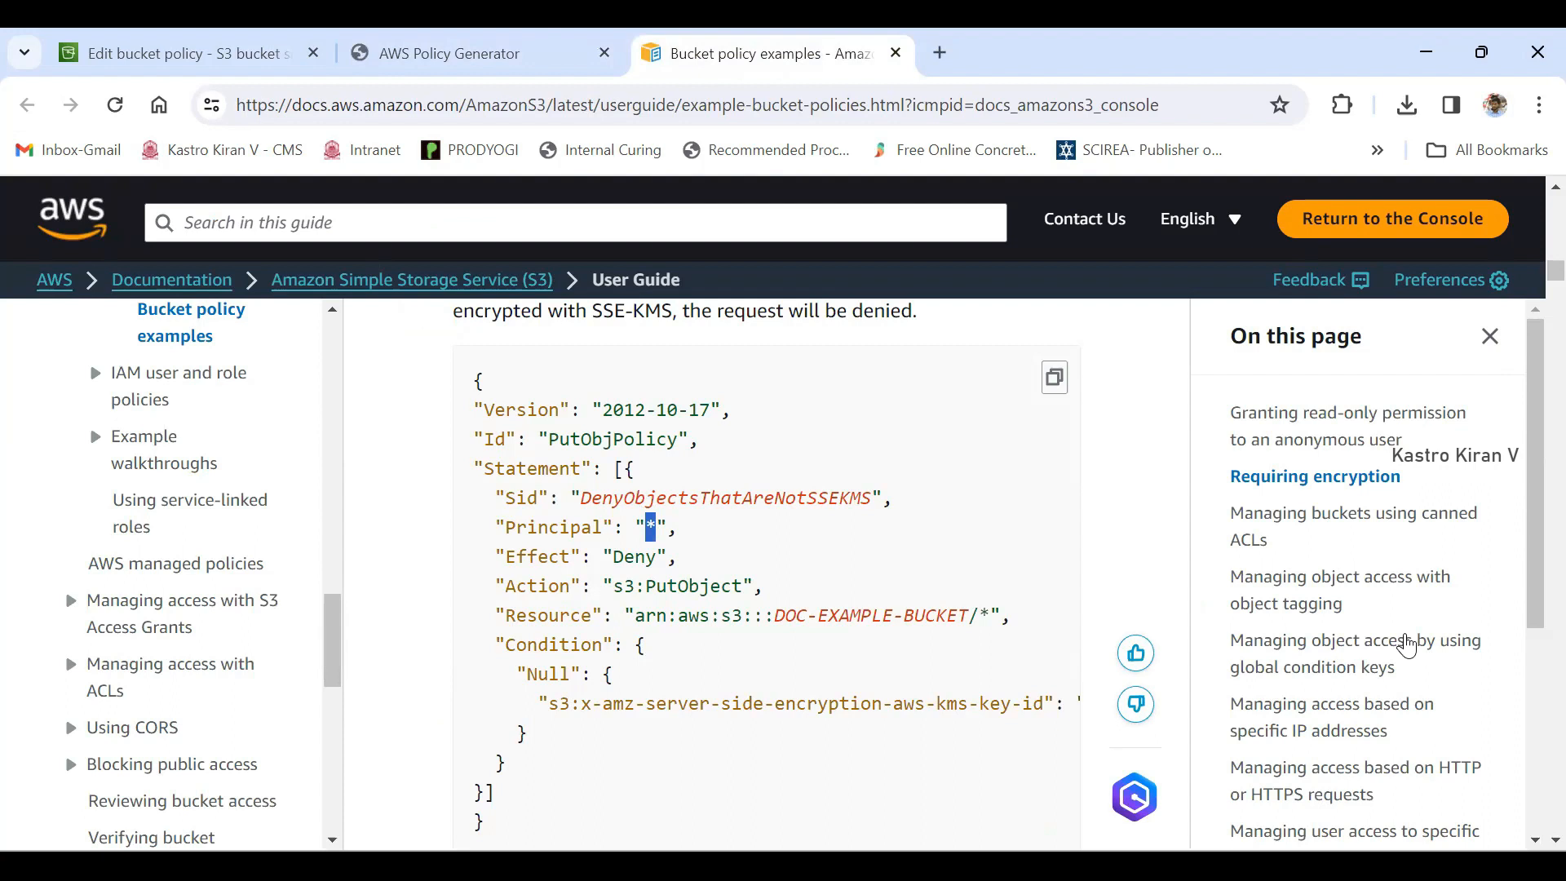
key(ctrl+shift+Tab)
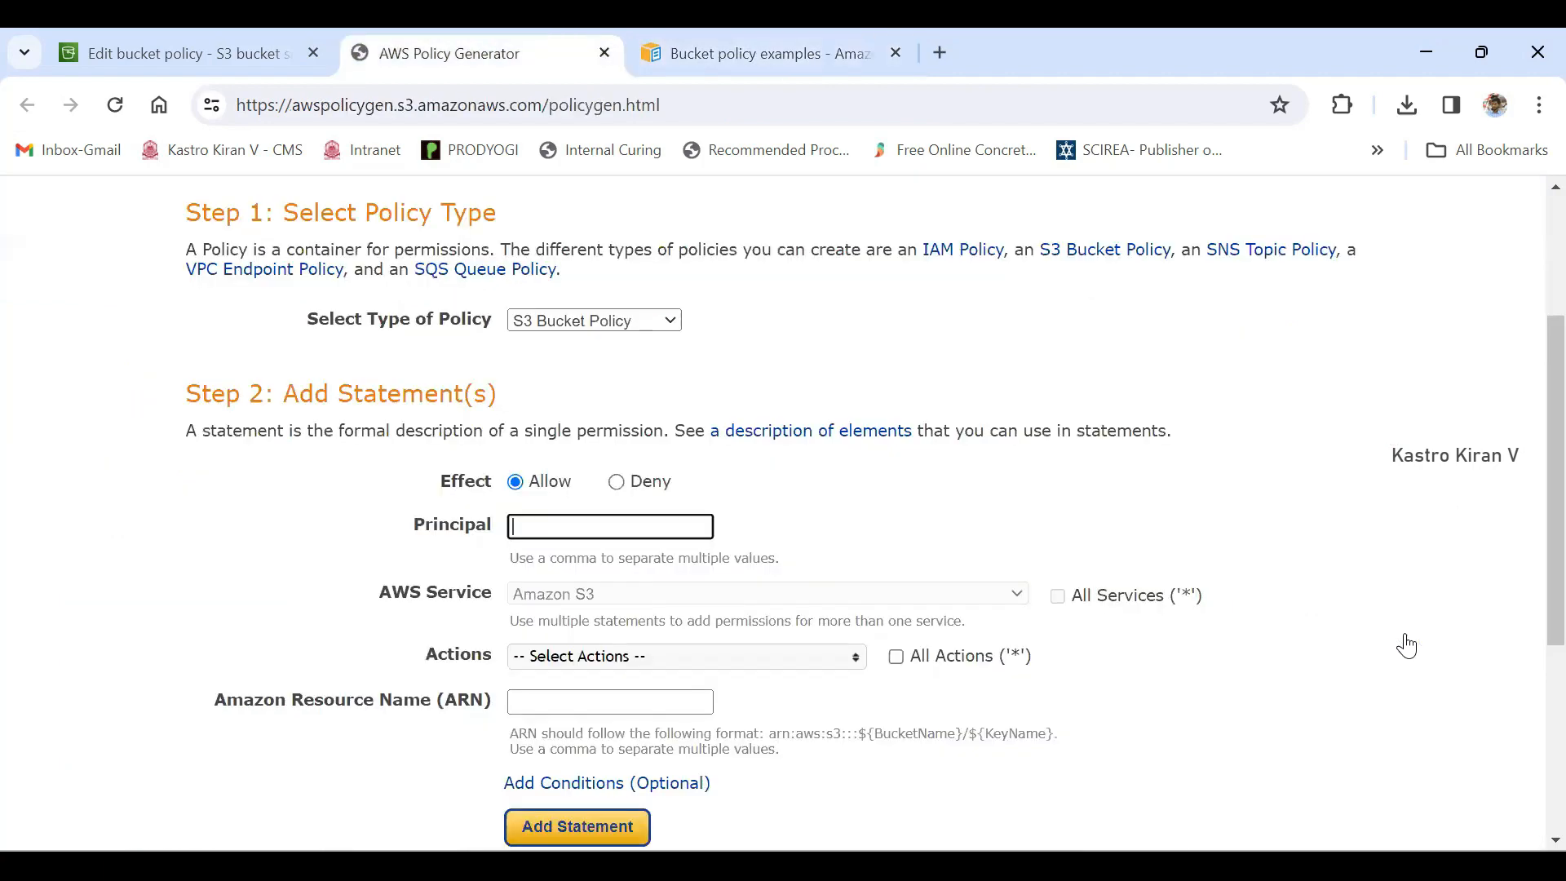
- Browse the available Amazon S3 actions and select GetObject for the statement
scroll(1406, 645, down, 1)
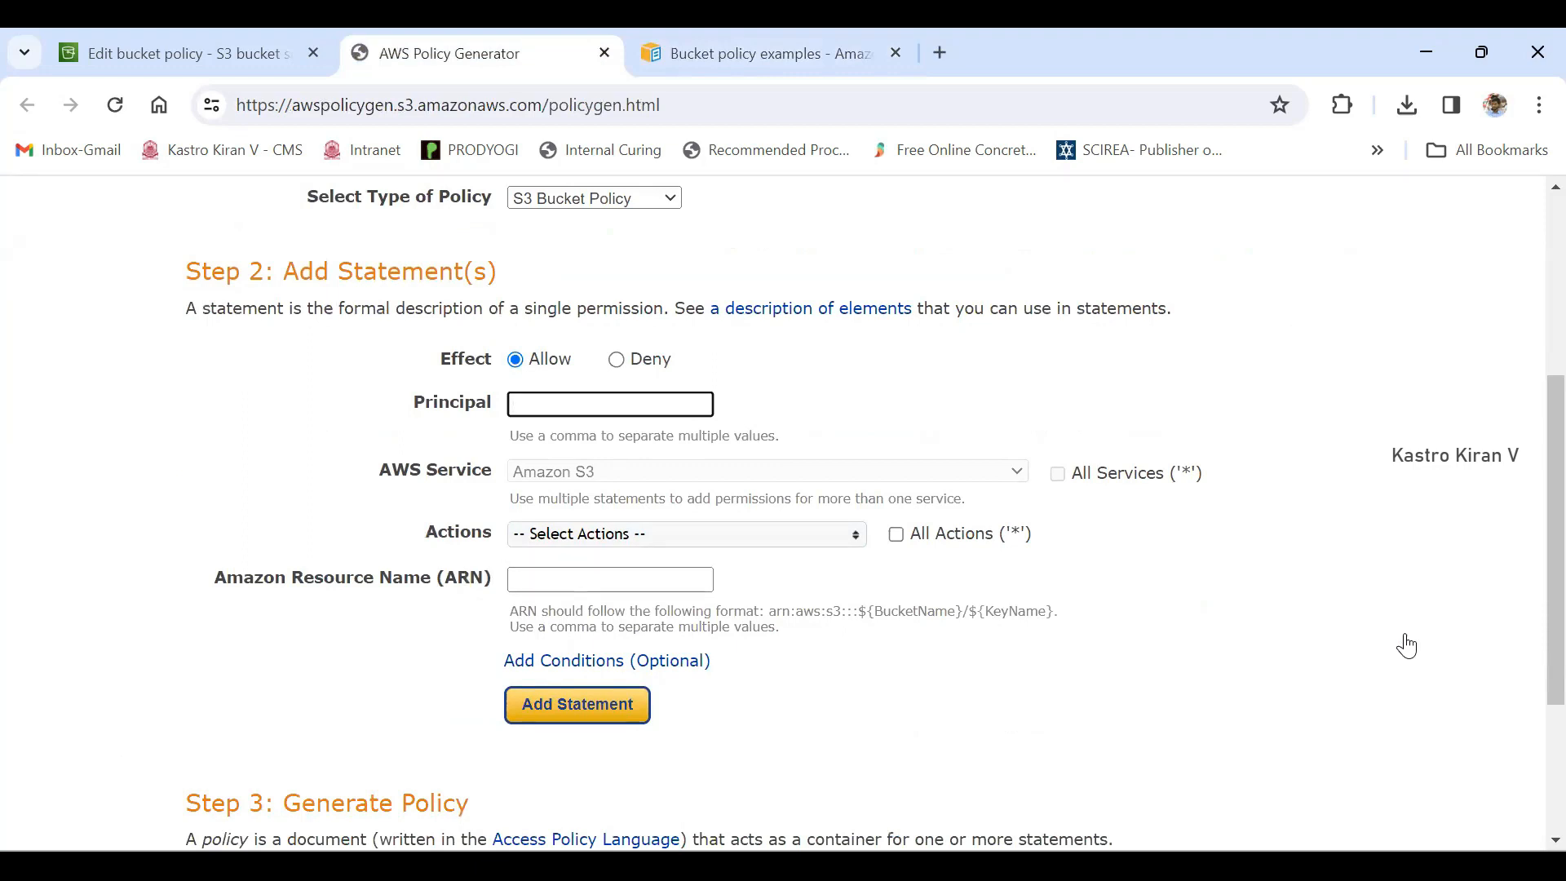
click(687, 534)
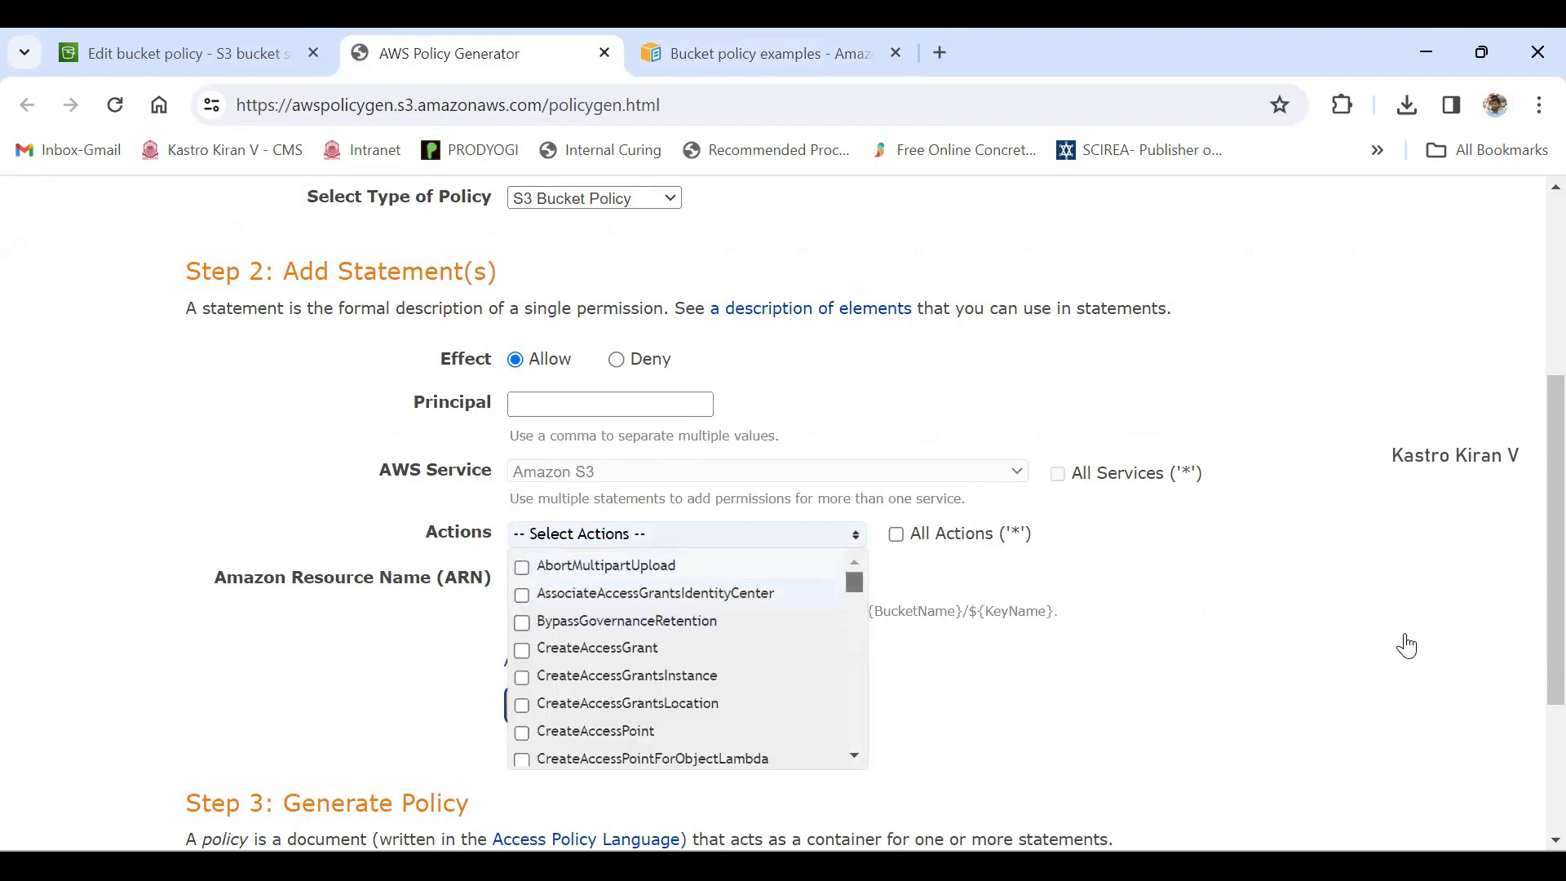
scroll(688, 659, down, 10)
scroll(687, 659, down, 20)
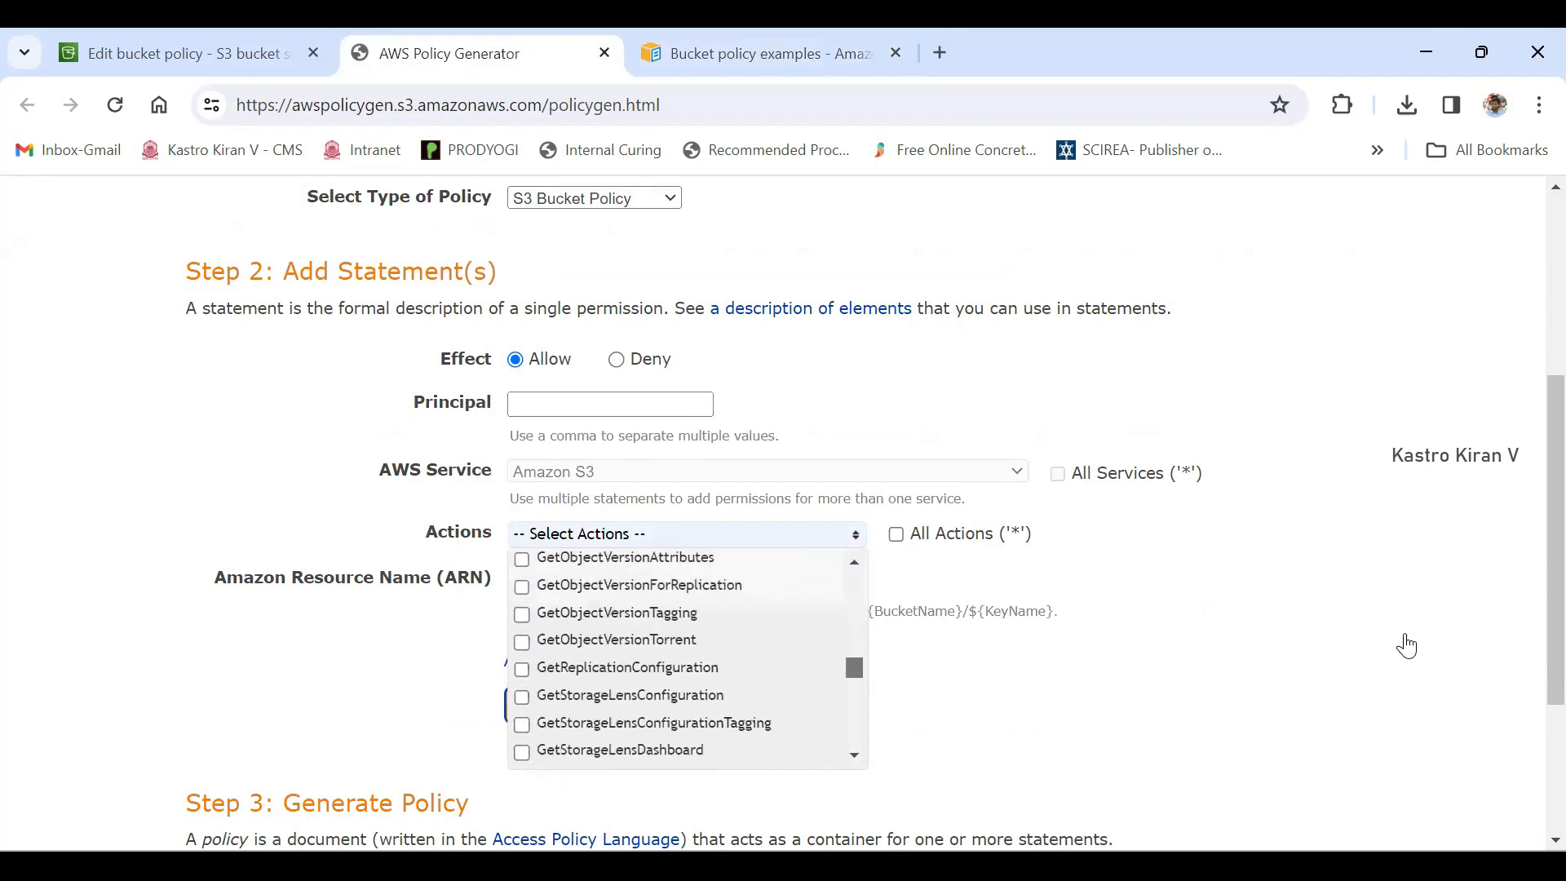
scroll(687, 659, down, 8)
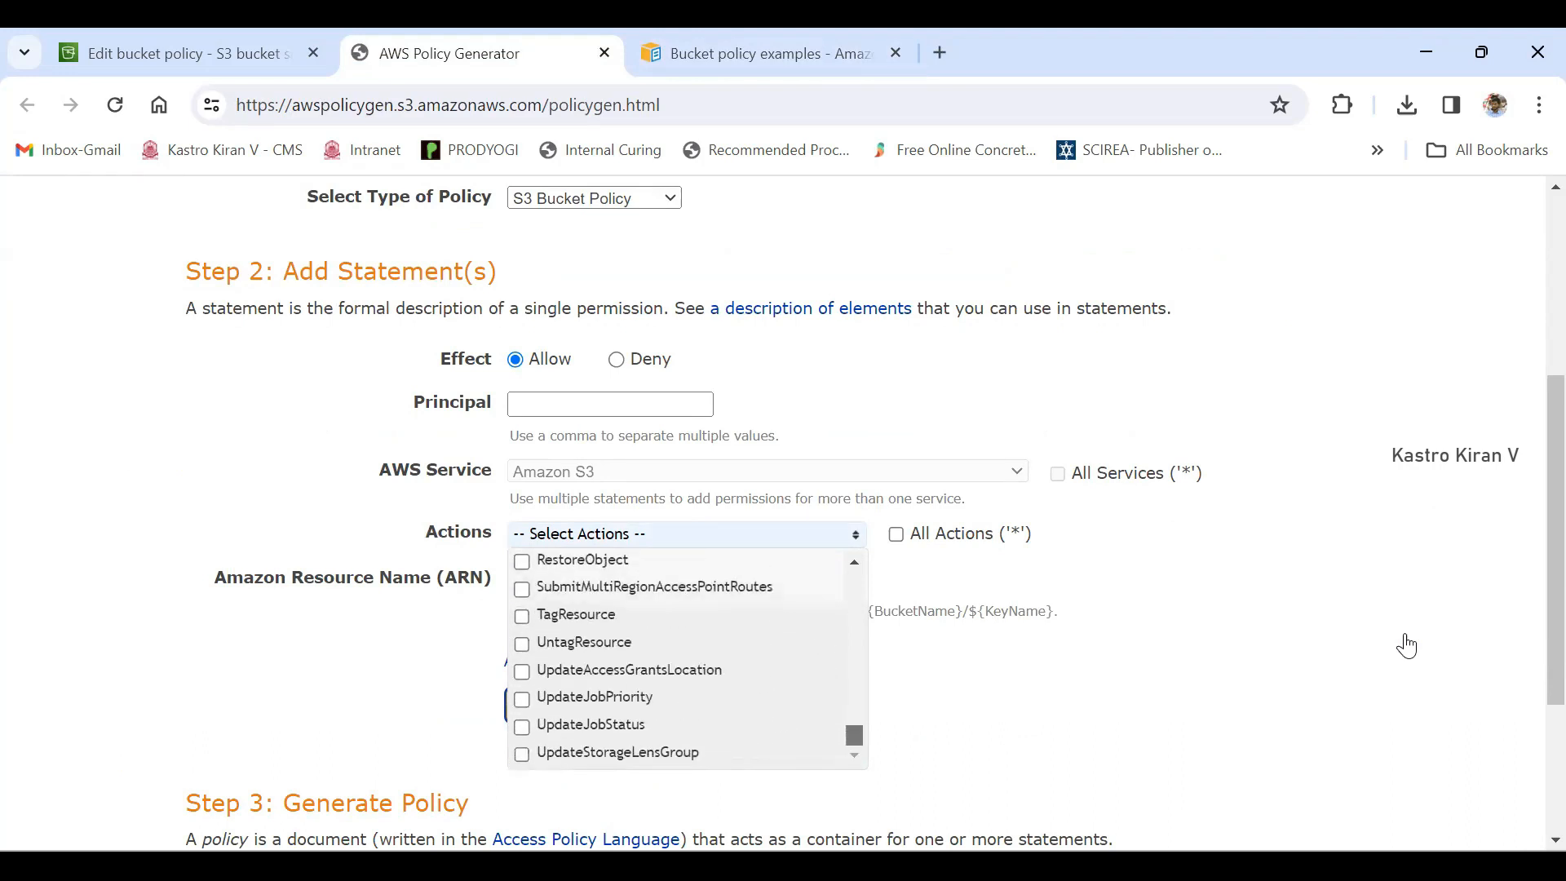
scroll(687, 659, up, 20)
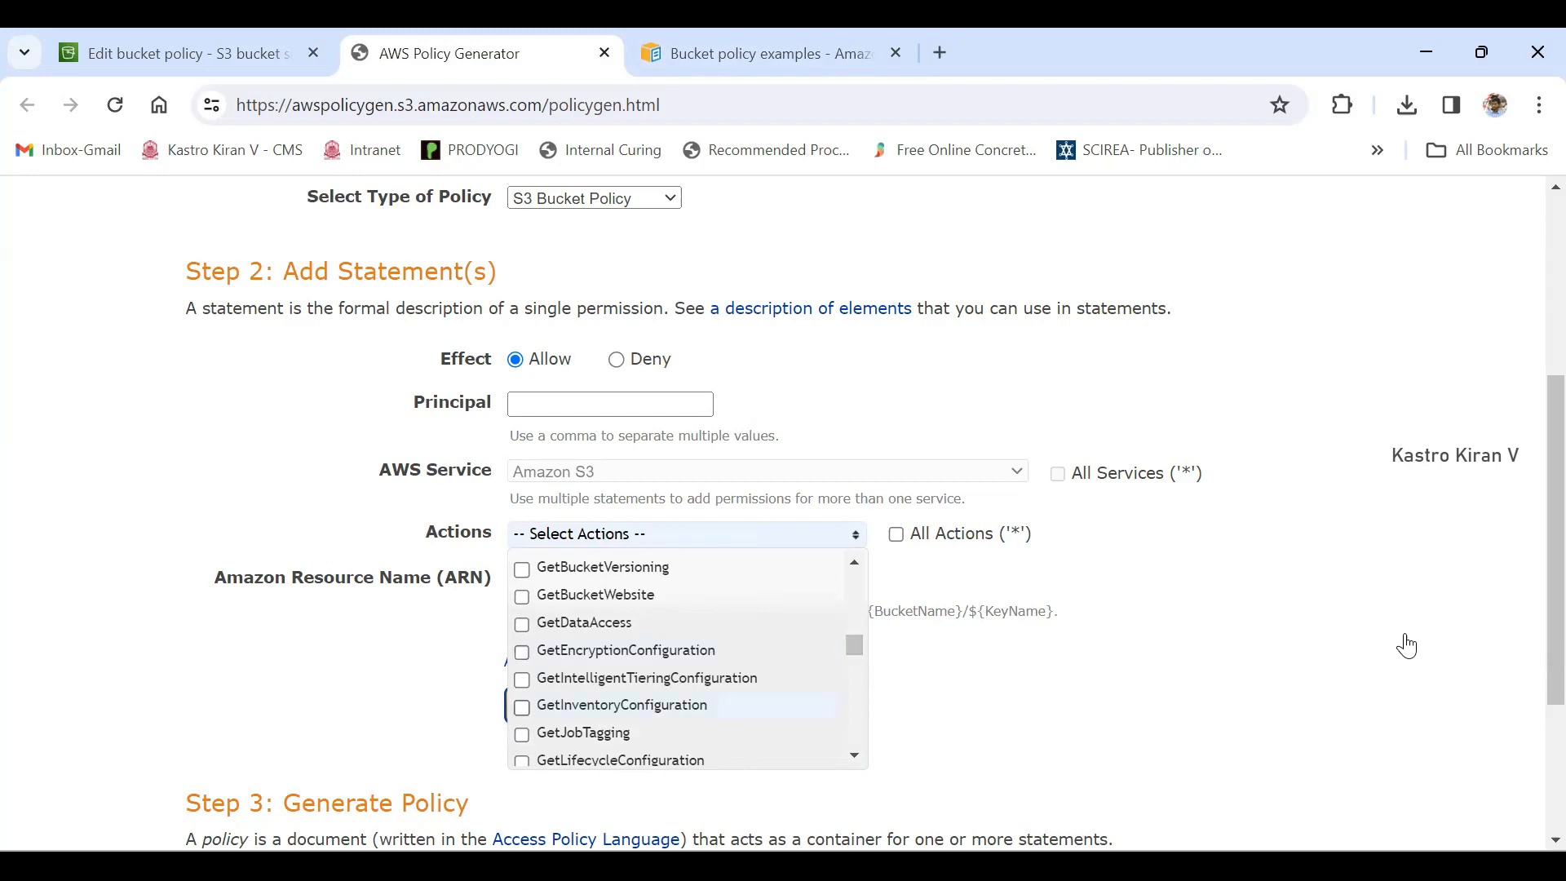
scroll(688, 667, up, 1)
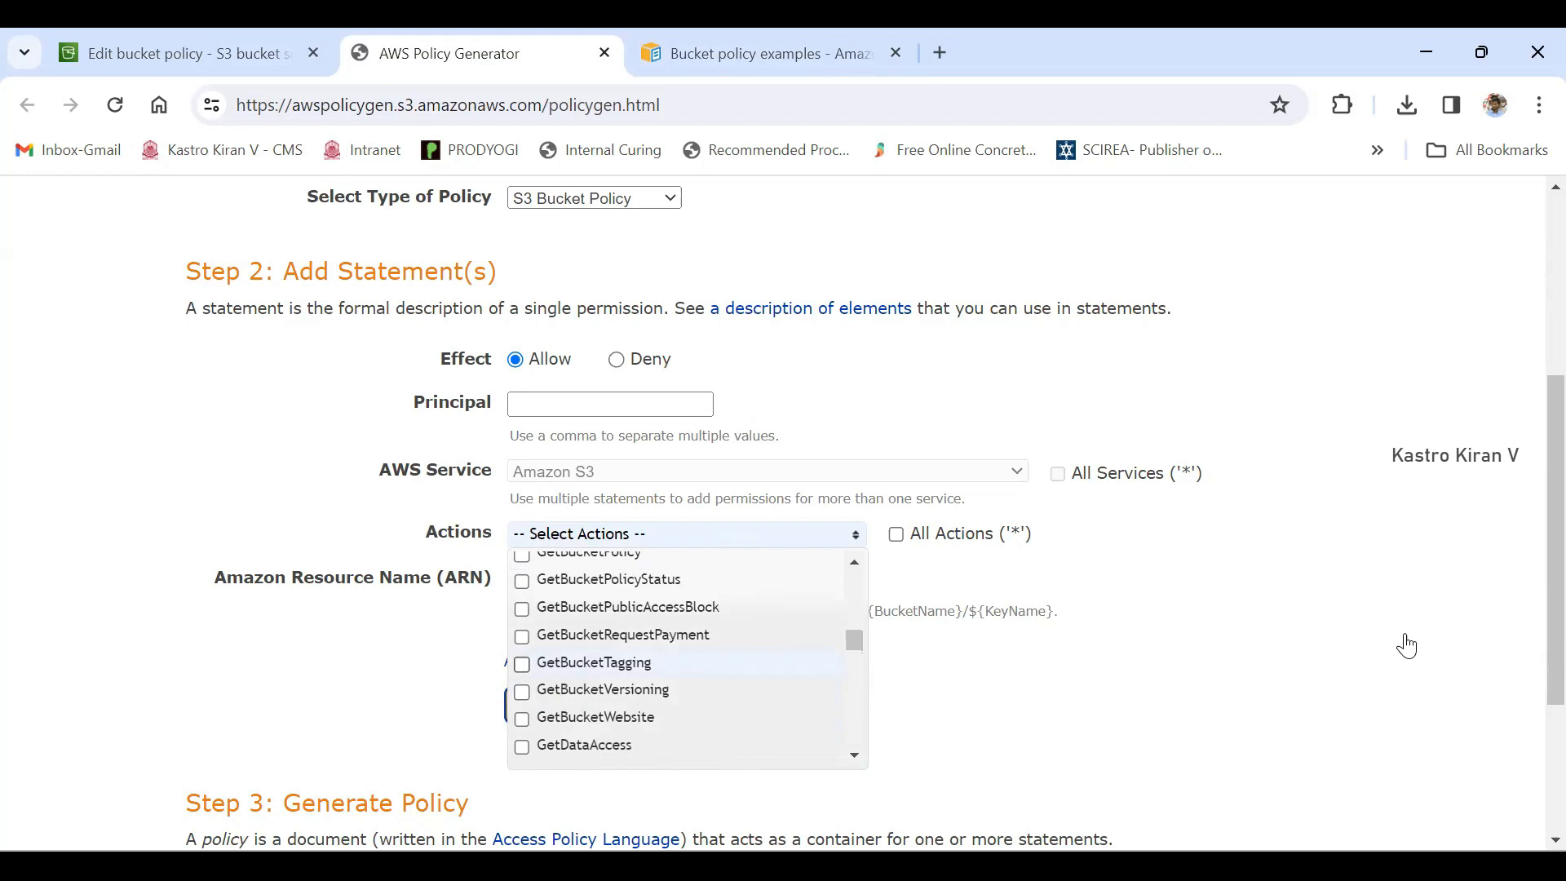
scroll(688, 659, up, 1)
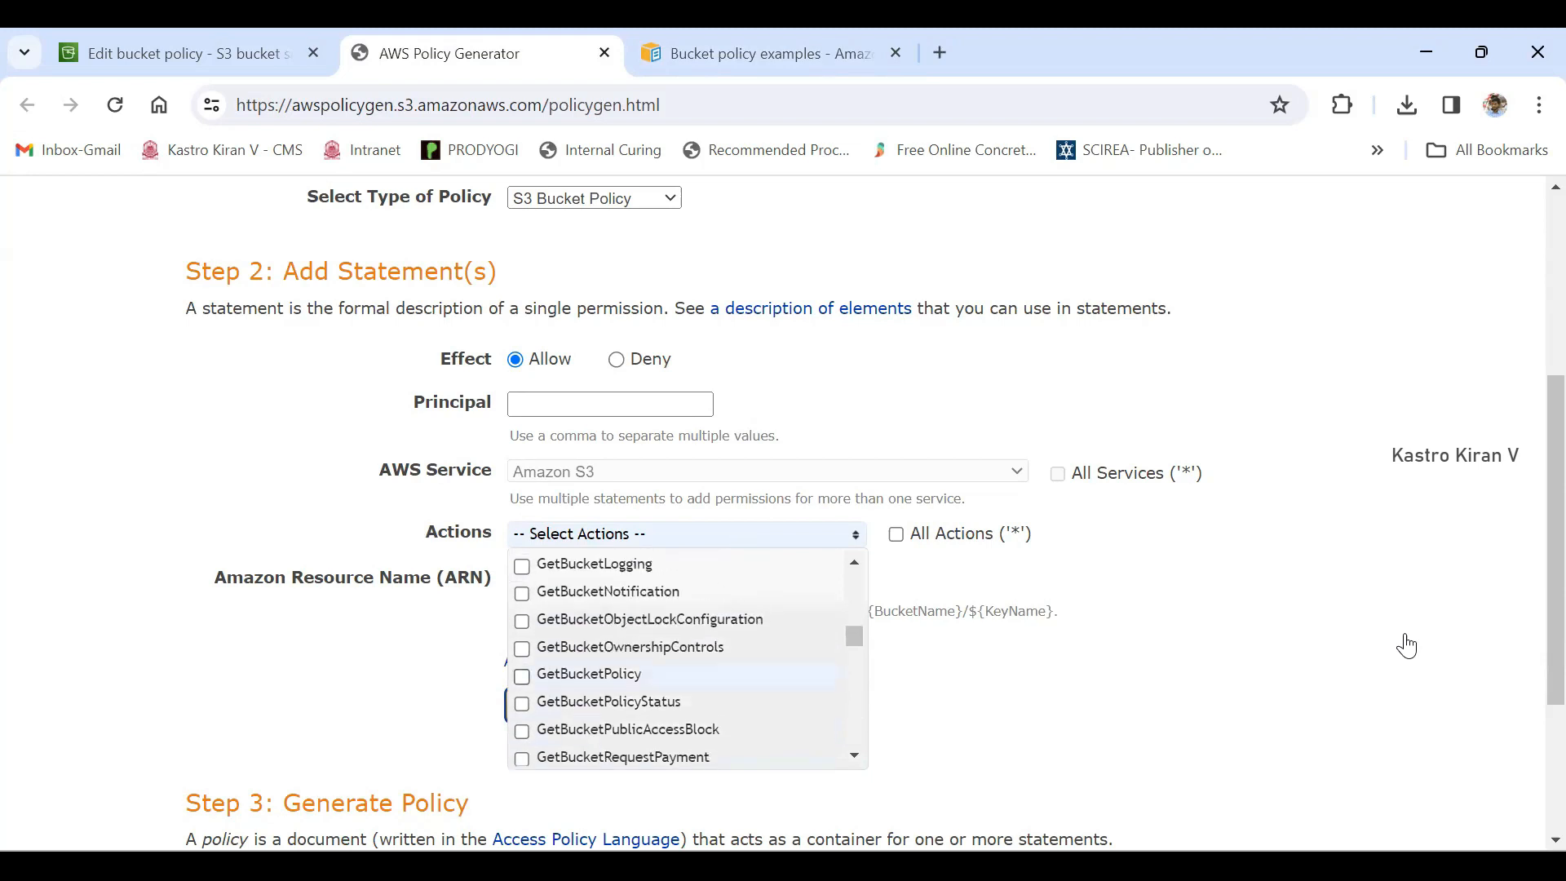
scroll(688, 661, up, 1)
scroll(687, 661, down, 3)
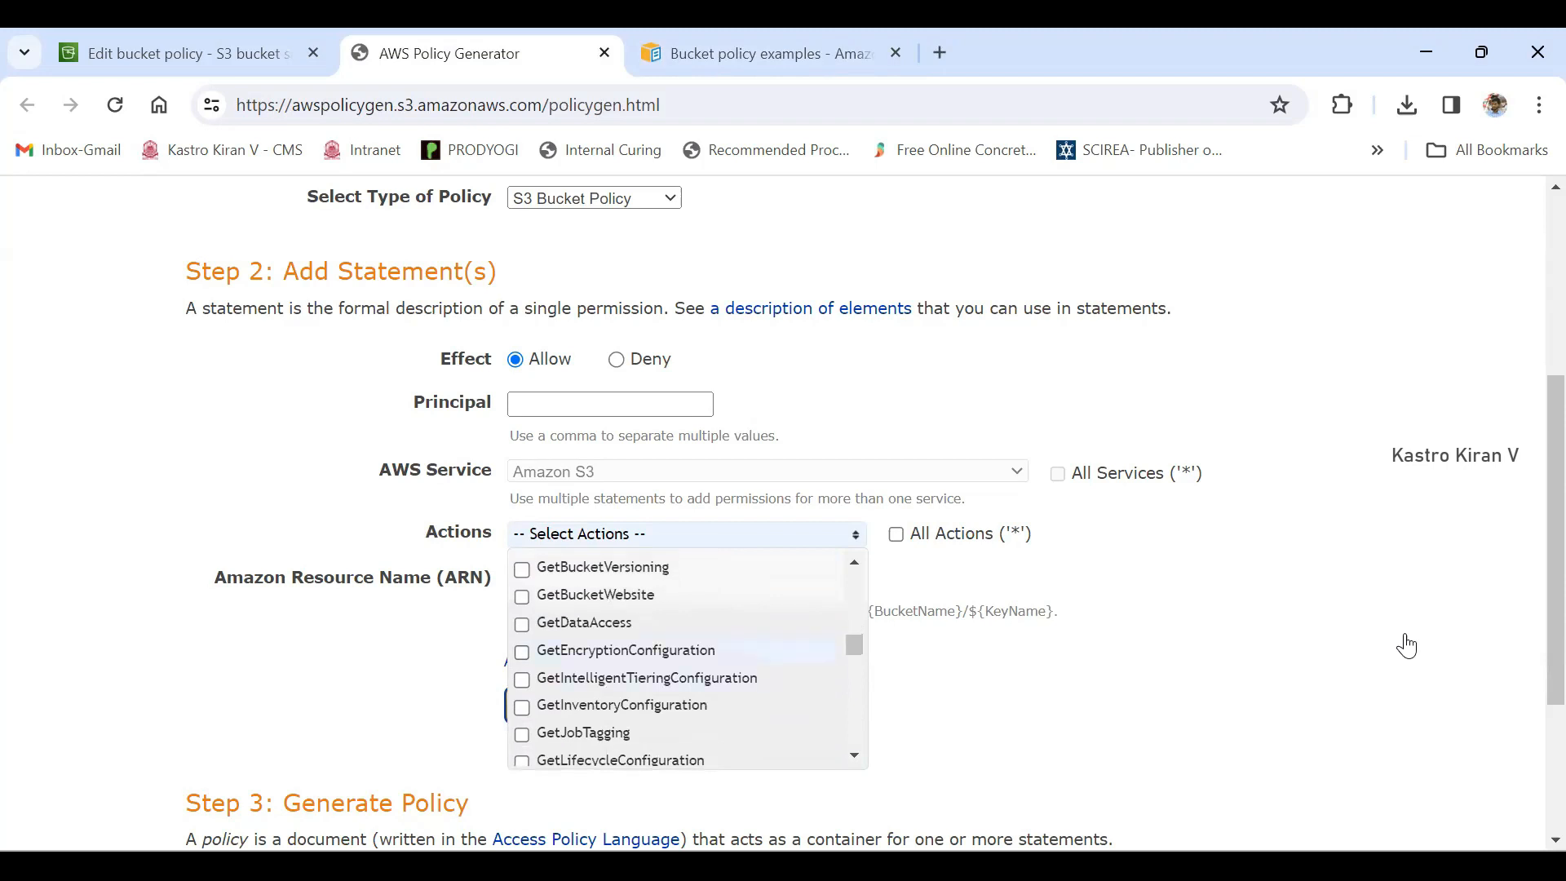
scroll(688, 653, down, 2)
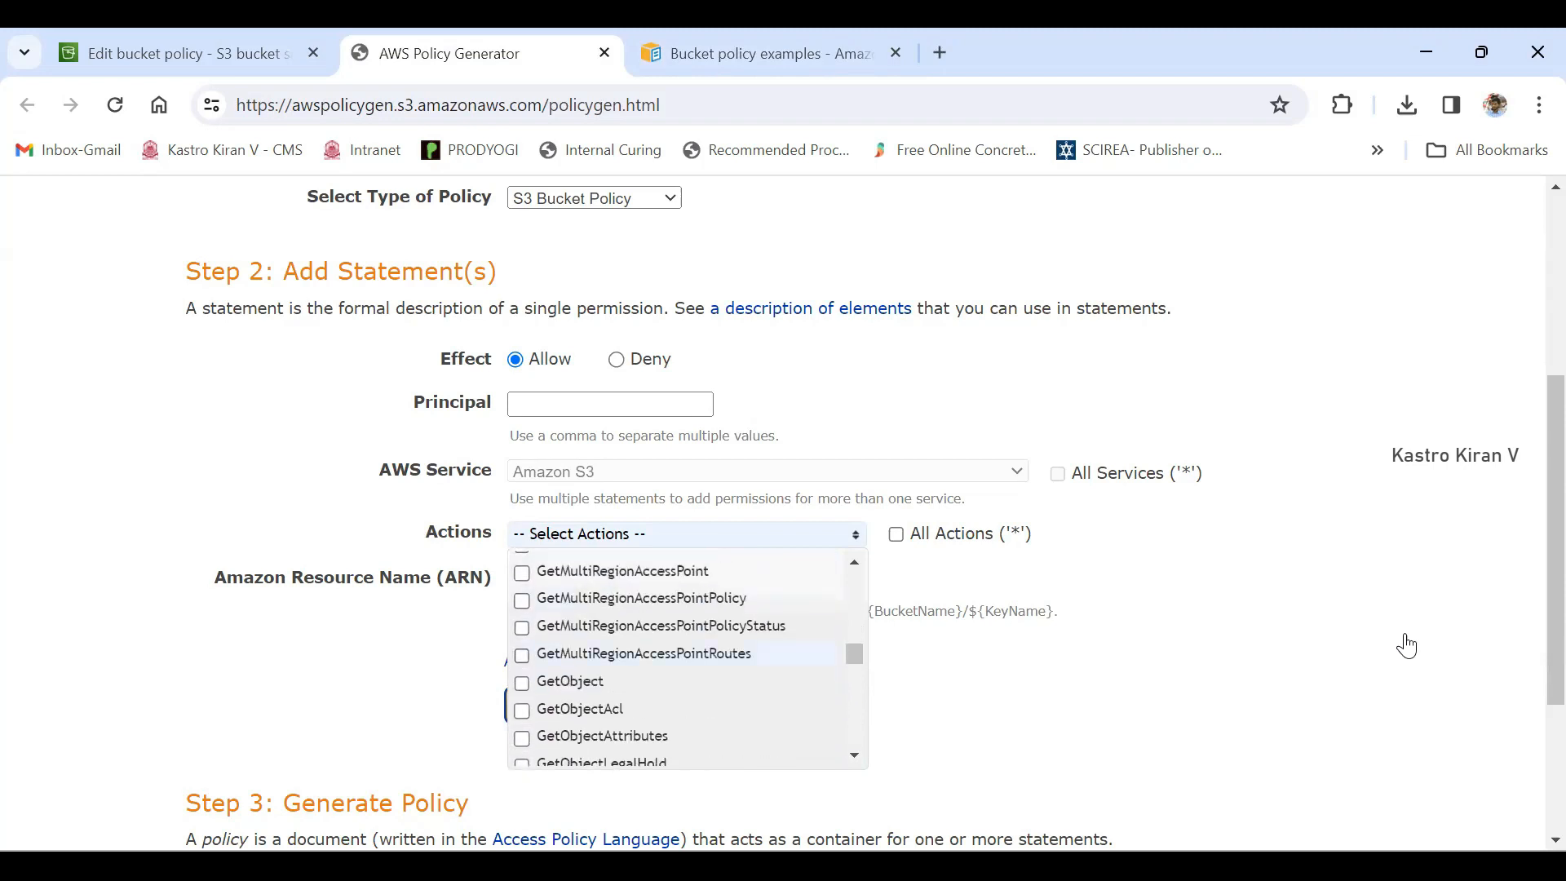
click(522, 682)
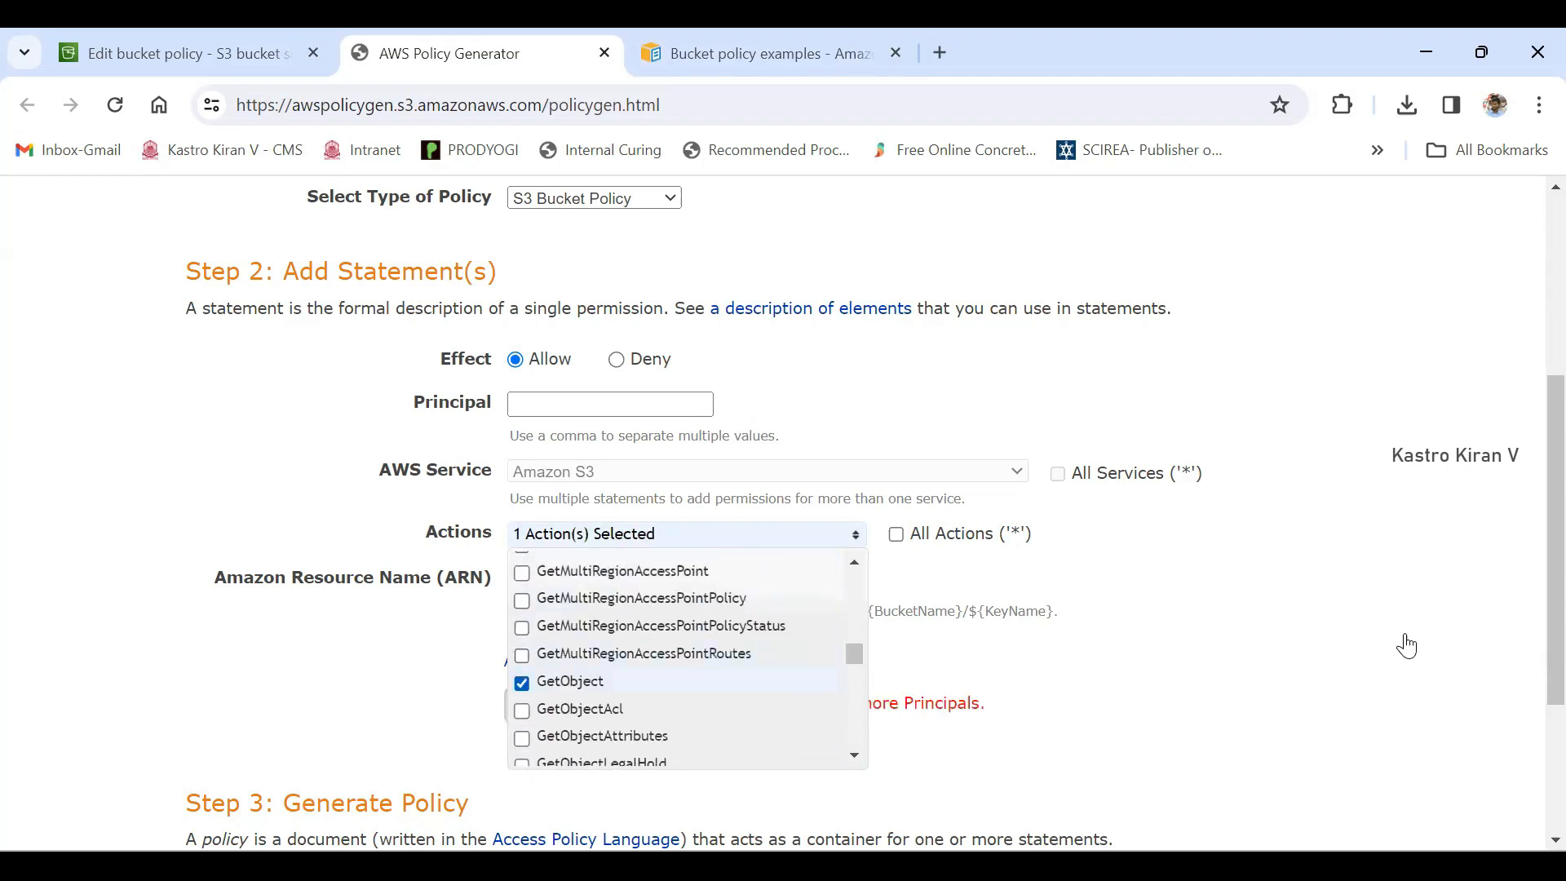
- Add PutObject to the statement's selected actions
scroll(688, 660, up, 6)
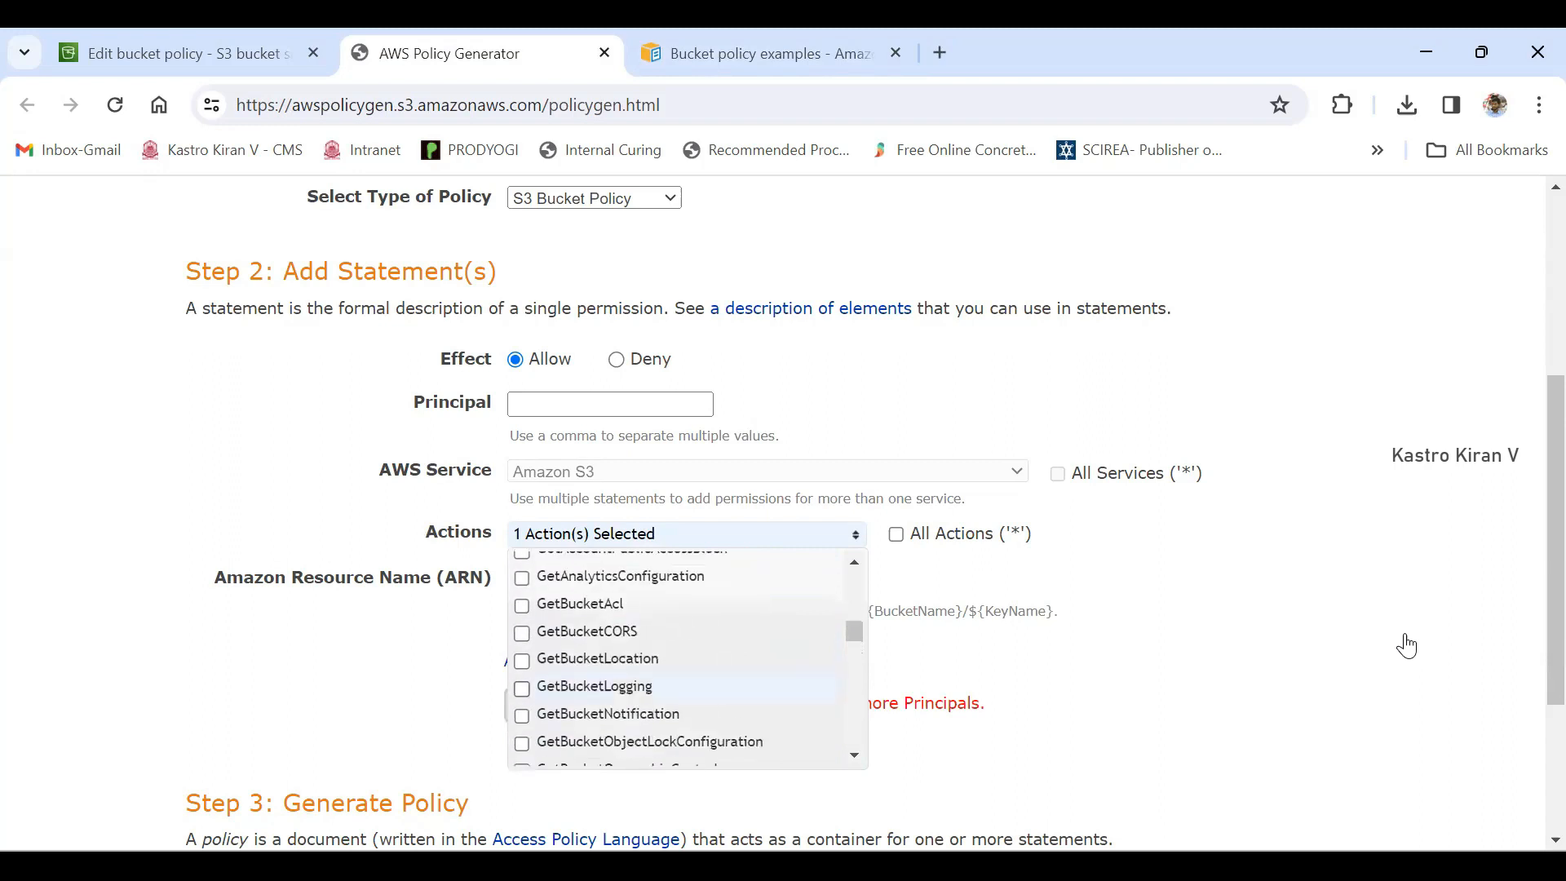
scroll(688, 661, down, 18)
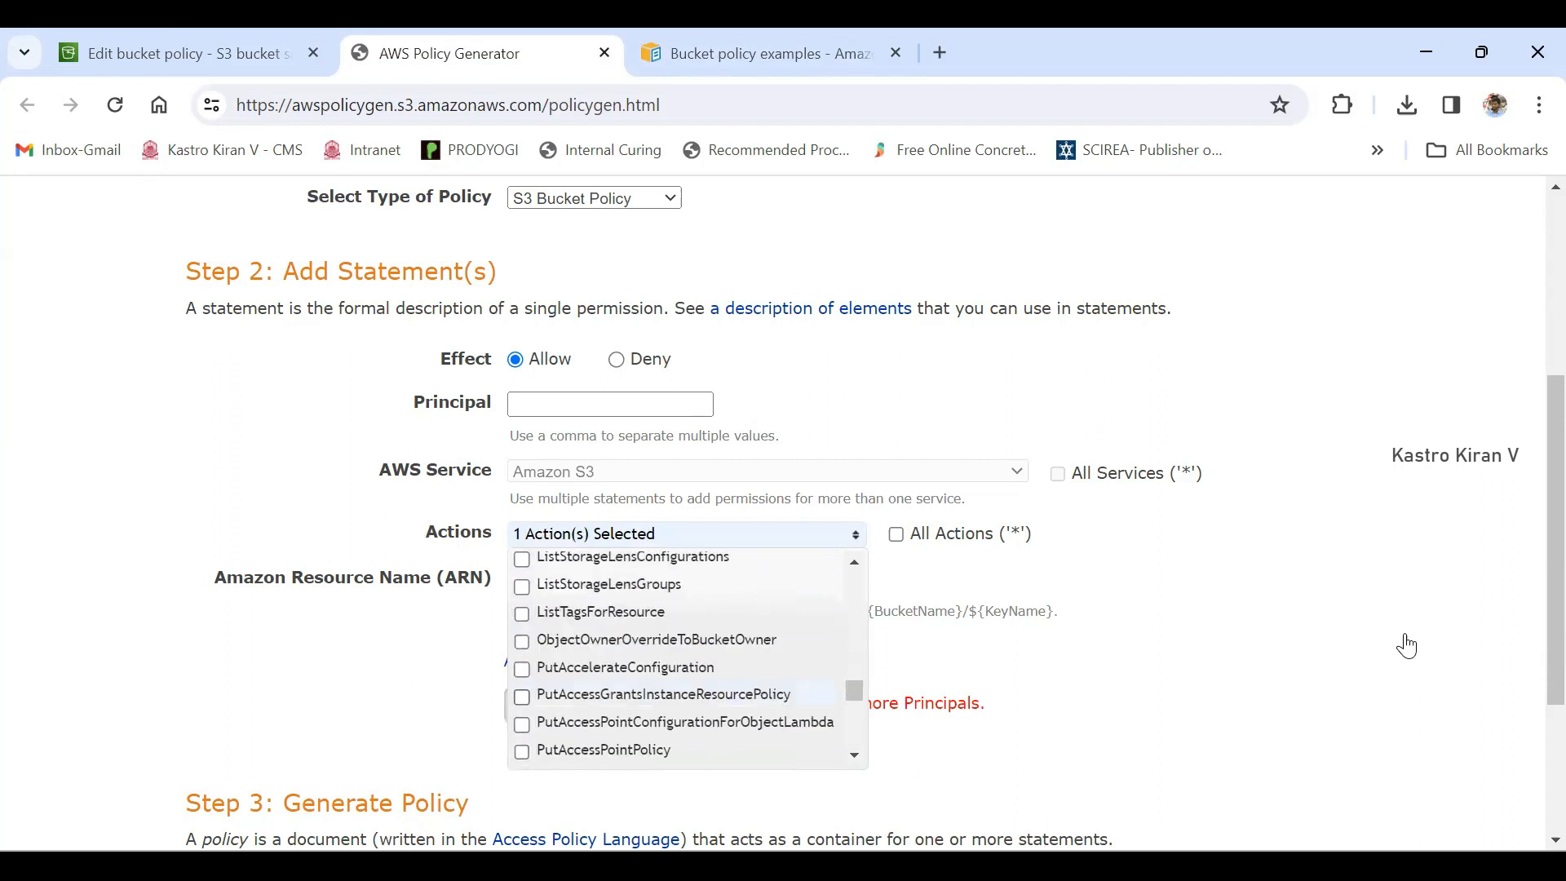
scroll(688, 661, down, 3)
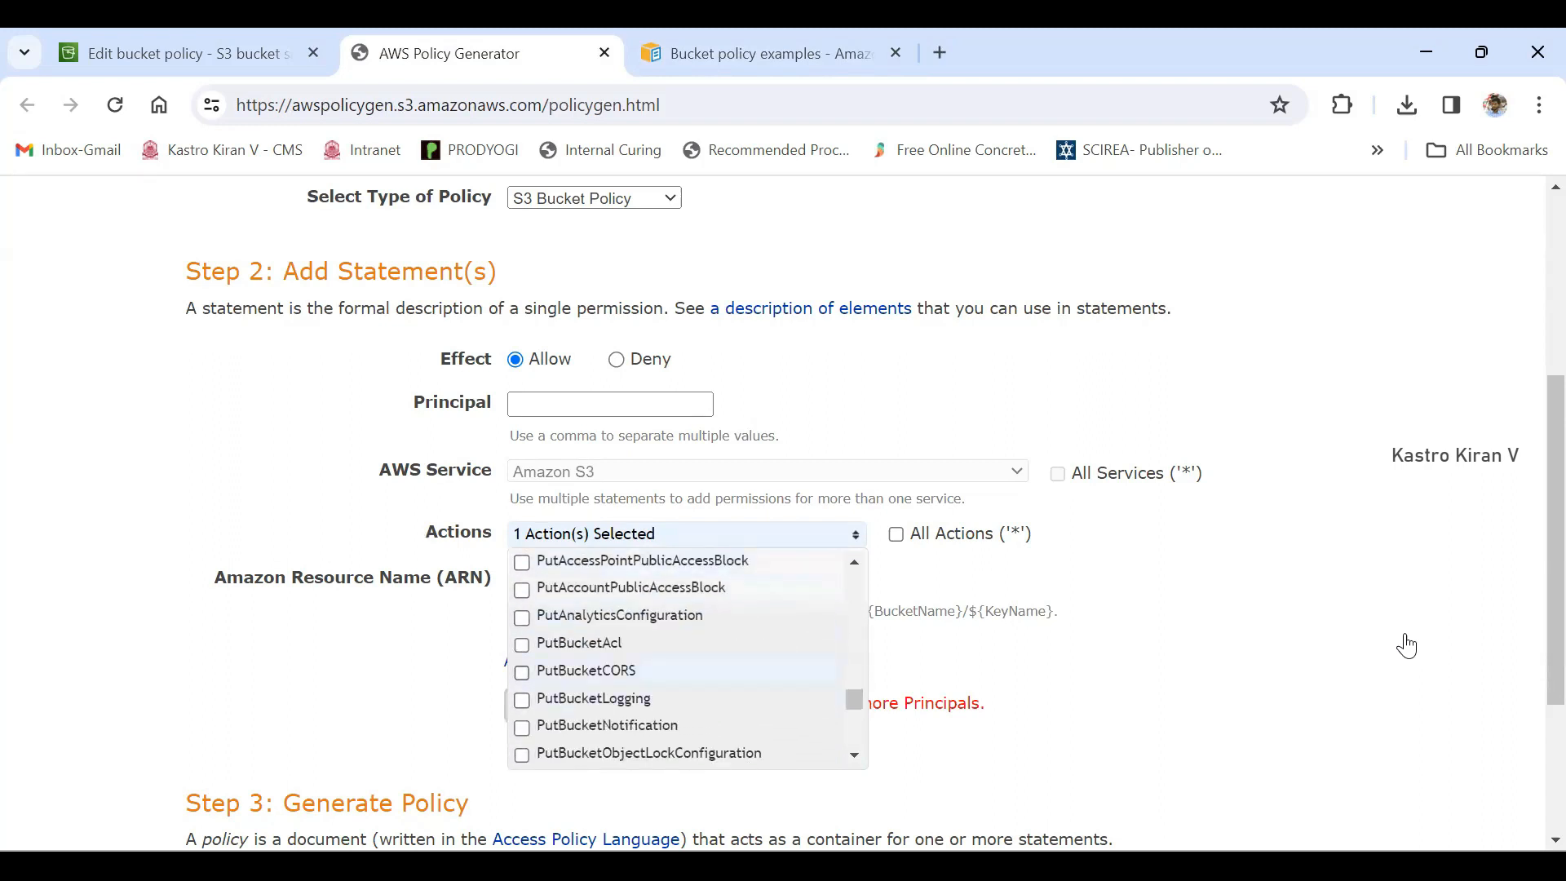
scroll(688, 661, down, 6)
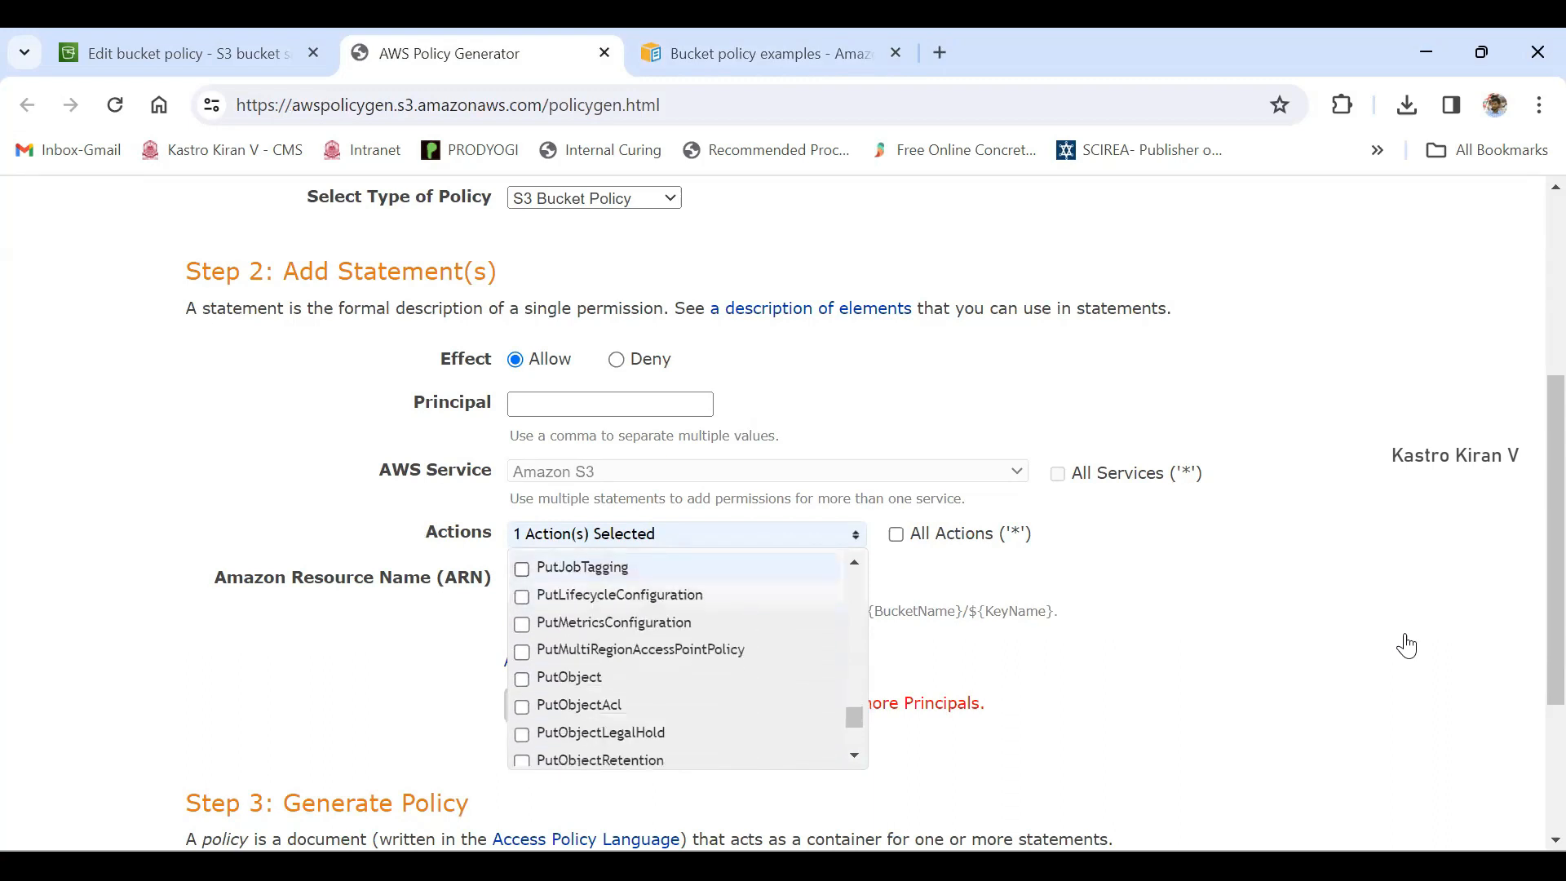
scroll(688, 661, down, 2)
scroll(688, 660, up, 2)
click(570, 677)
- Add CreateBucket to the statement's selected actions and close the action list
scroll(685, 705, up, 14)
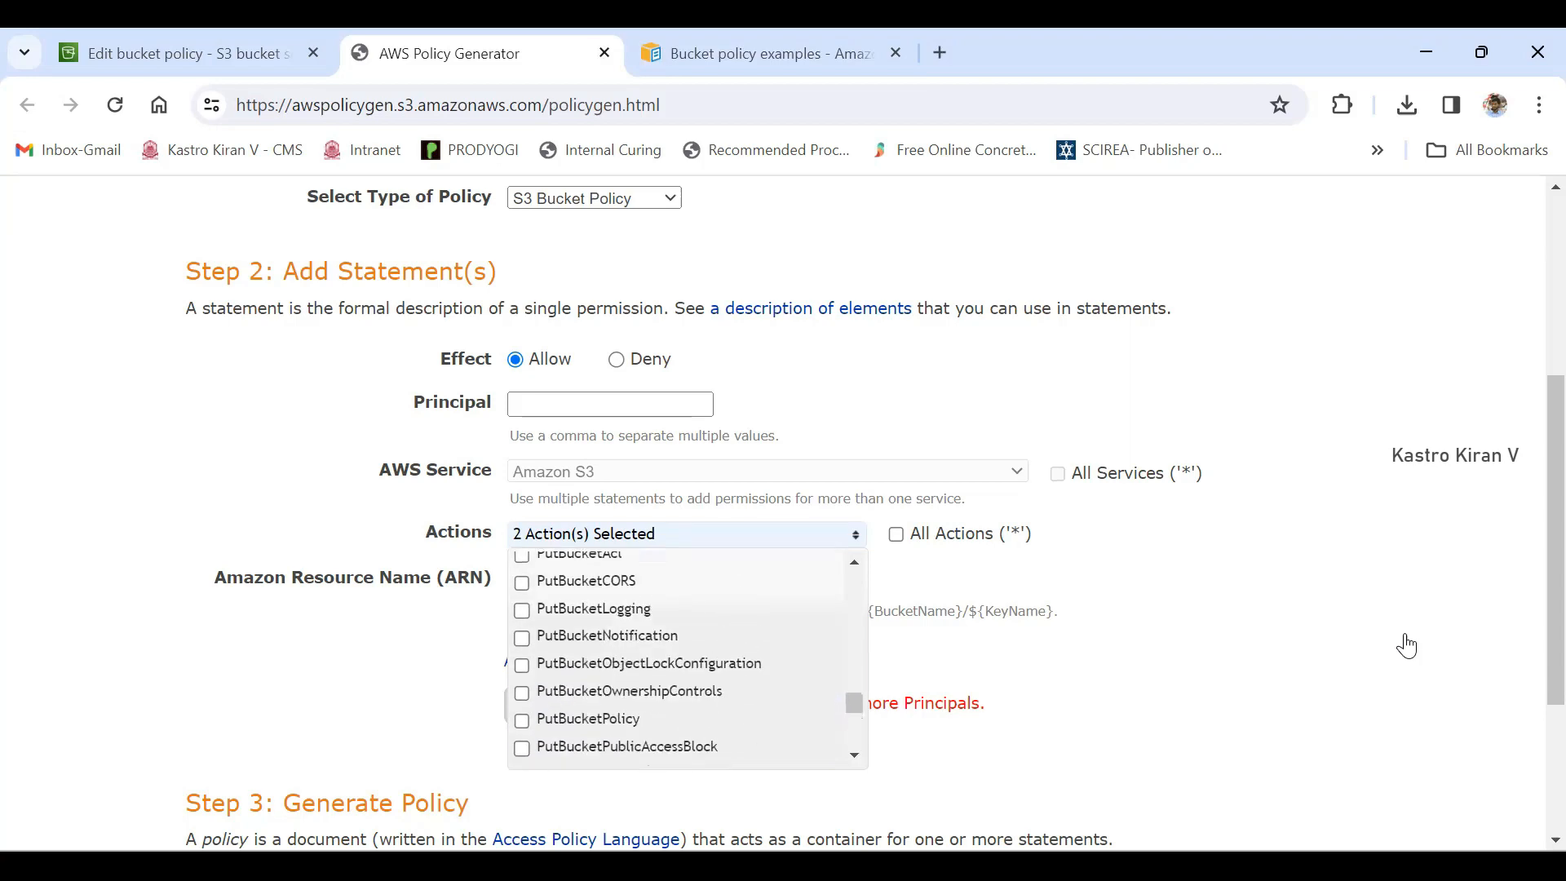
scroll(685, 660, up, 10)
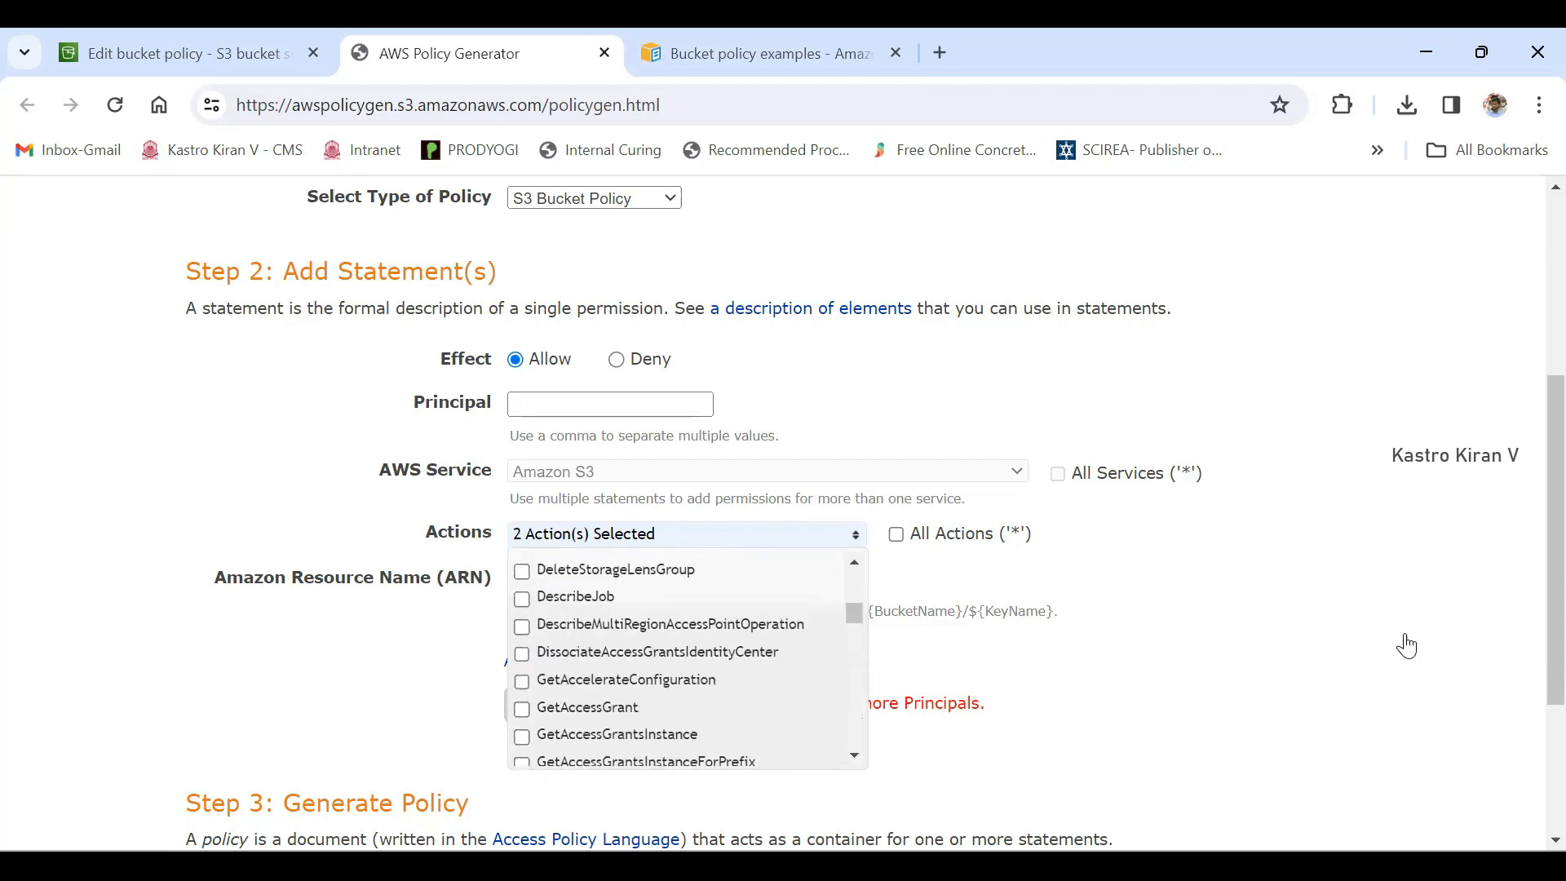
scroll(685, 703, up, 5)
scroll(685, 571, down, 6)
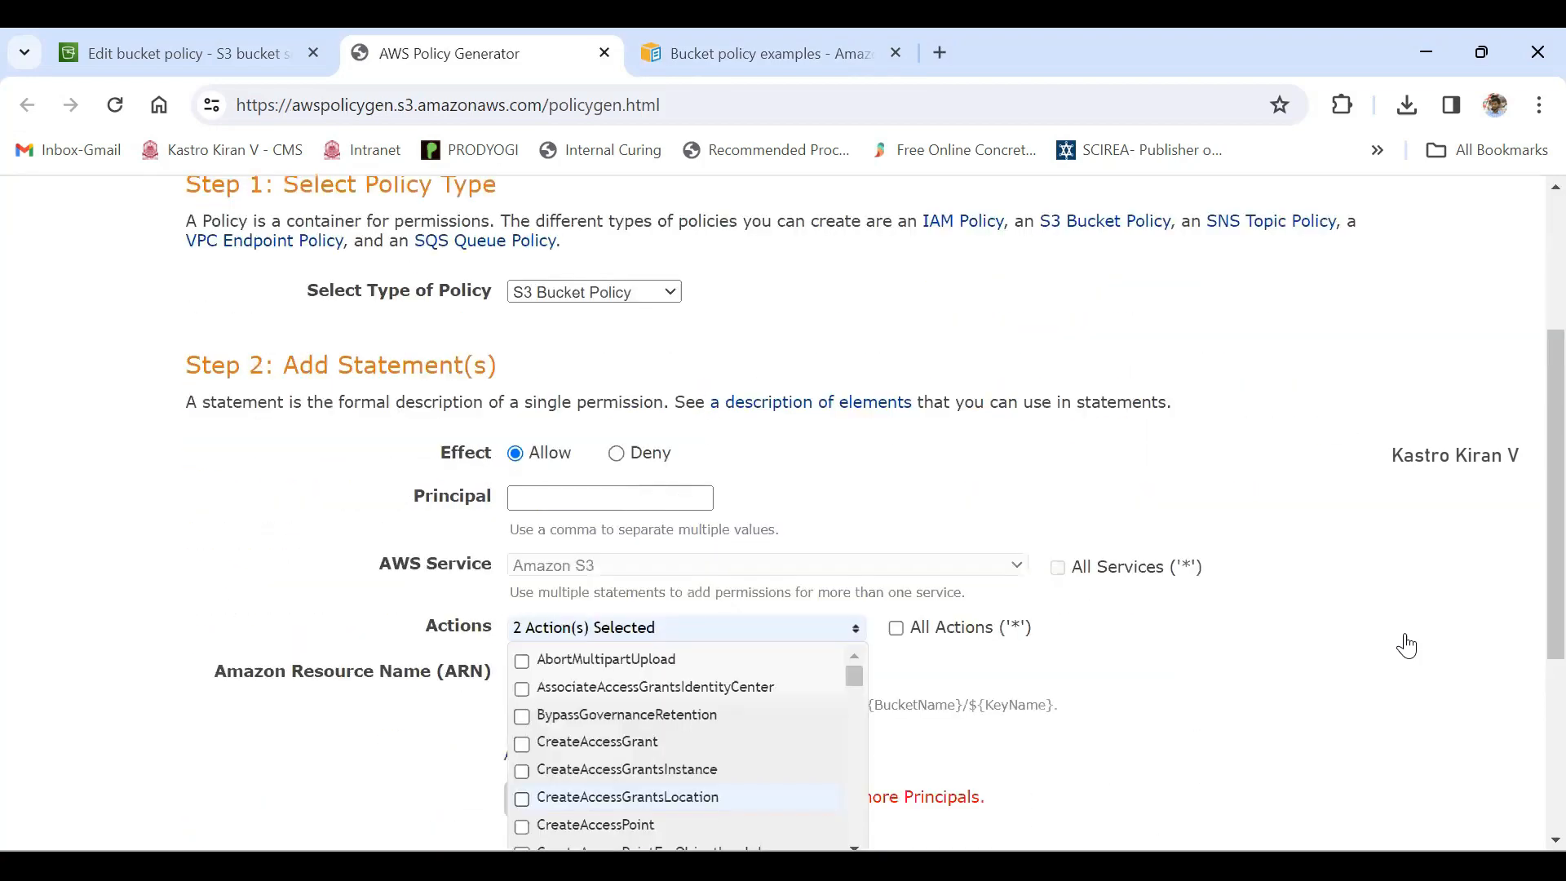
scroll(685, 536, down, 3)
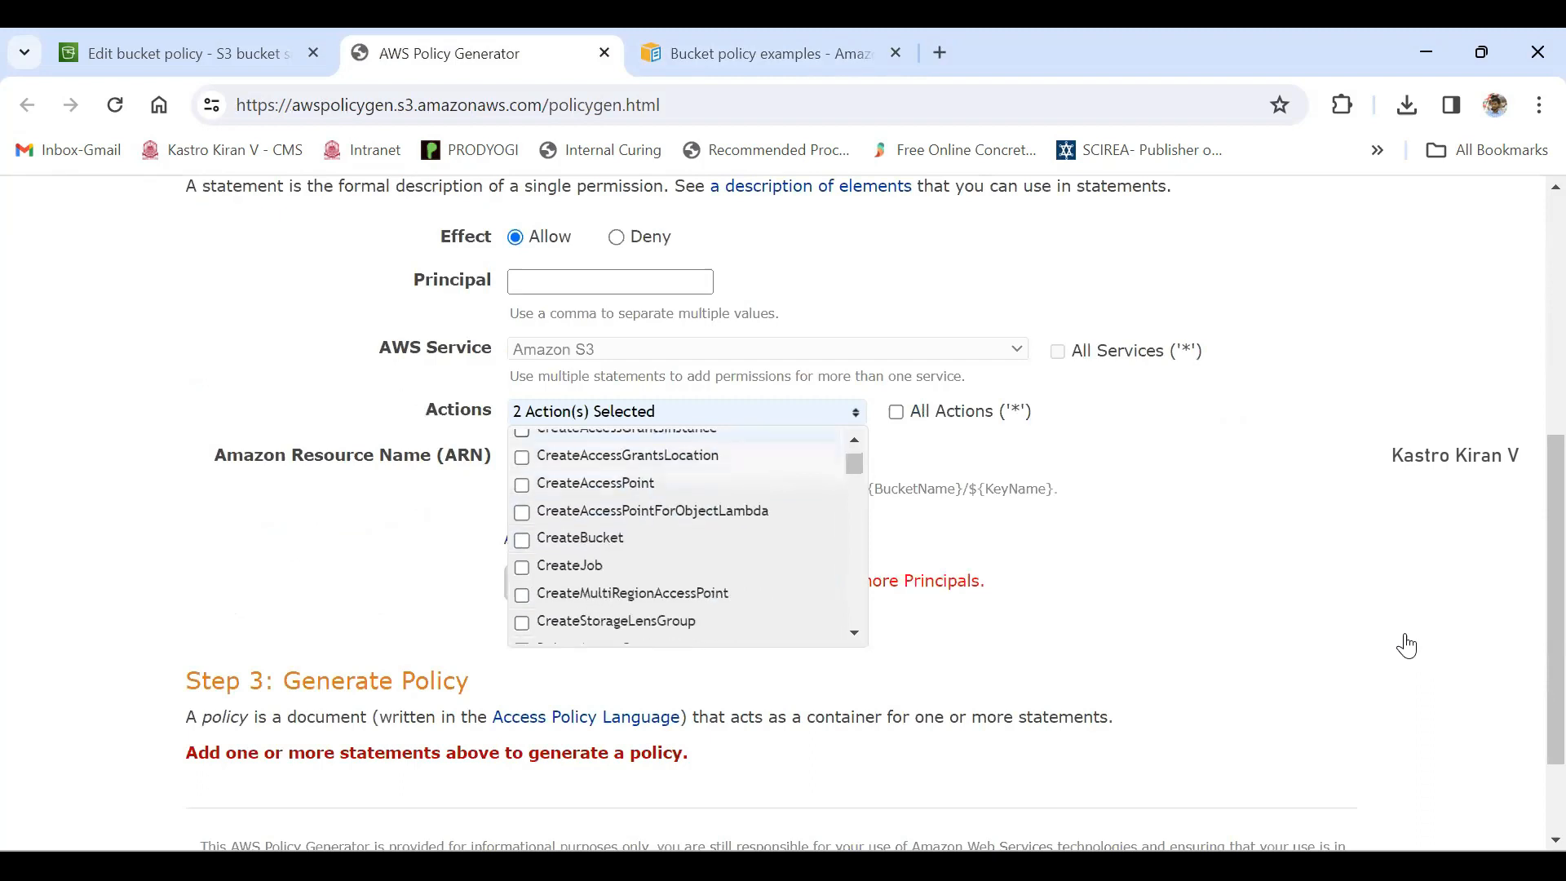
click(522, 540)
click(1407, 645)
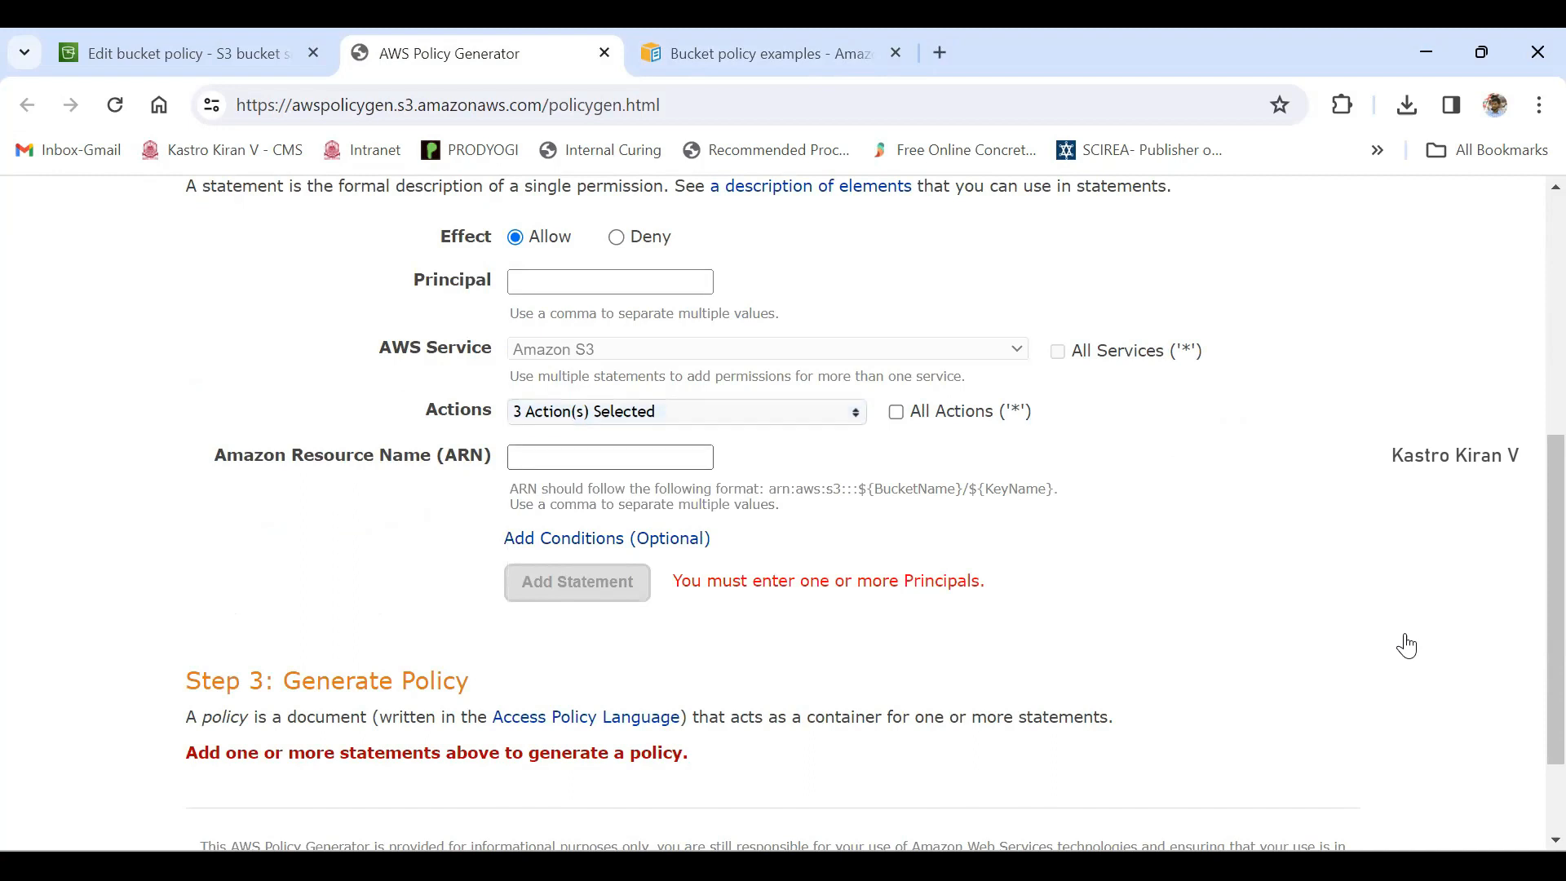
- Remove CreateBucket from the statement's selected Amazon S3 actions
click(610, 458)
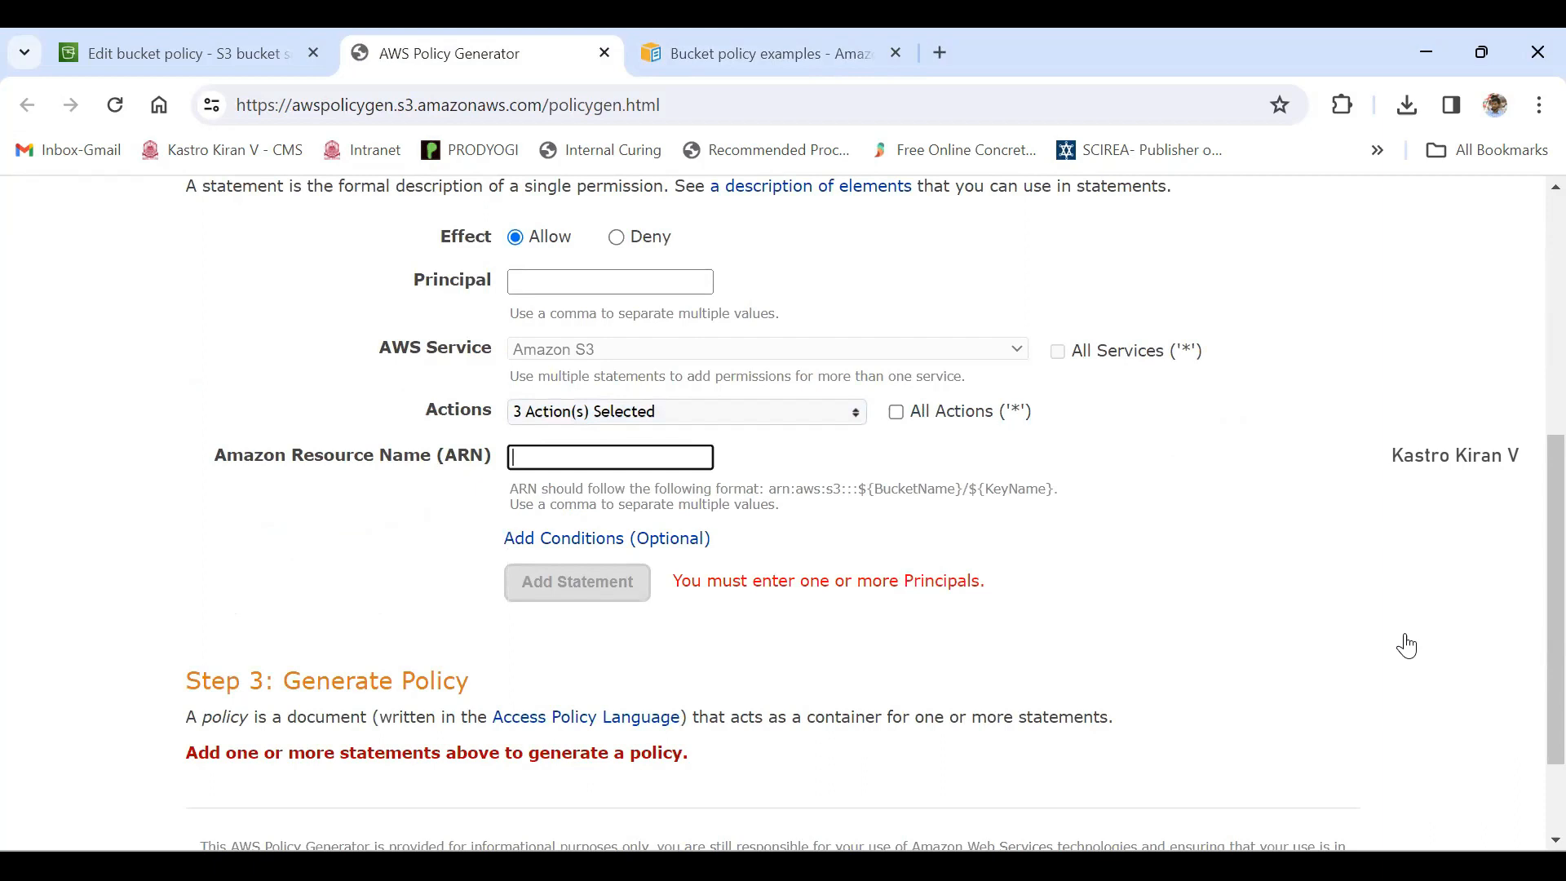
key(shift+Tab)
key(shift+Tab)
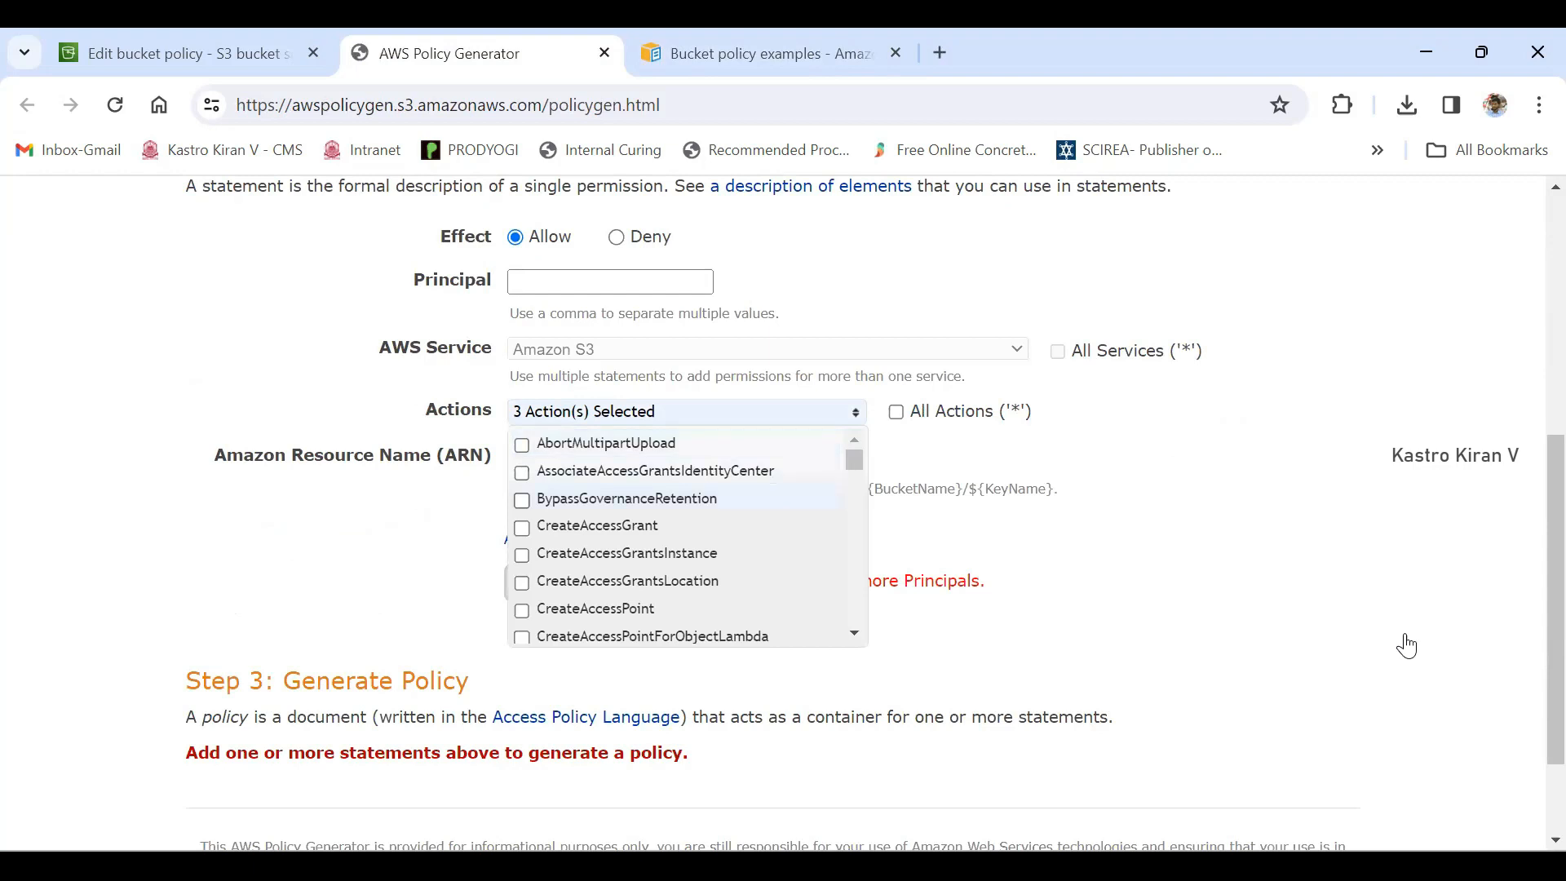
scroll(688, 537, down, 1)
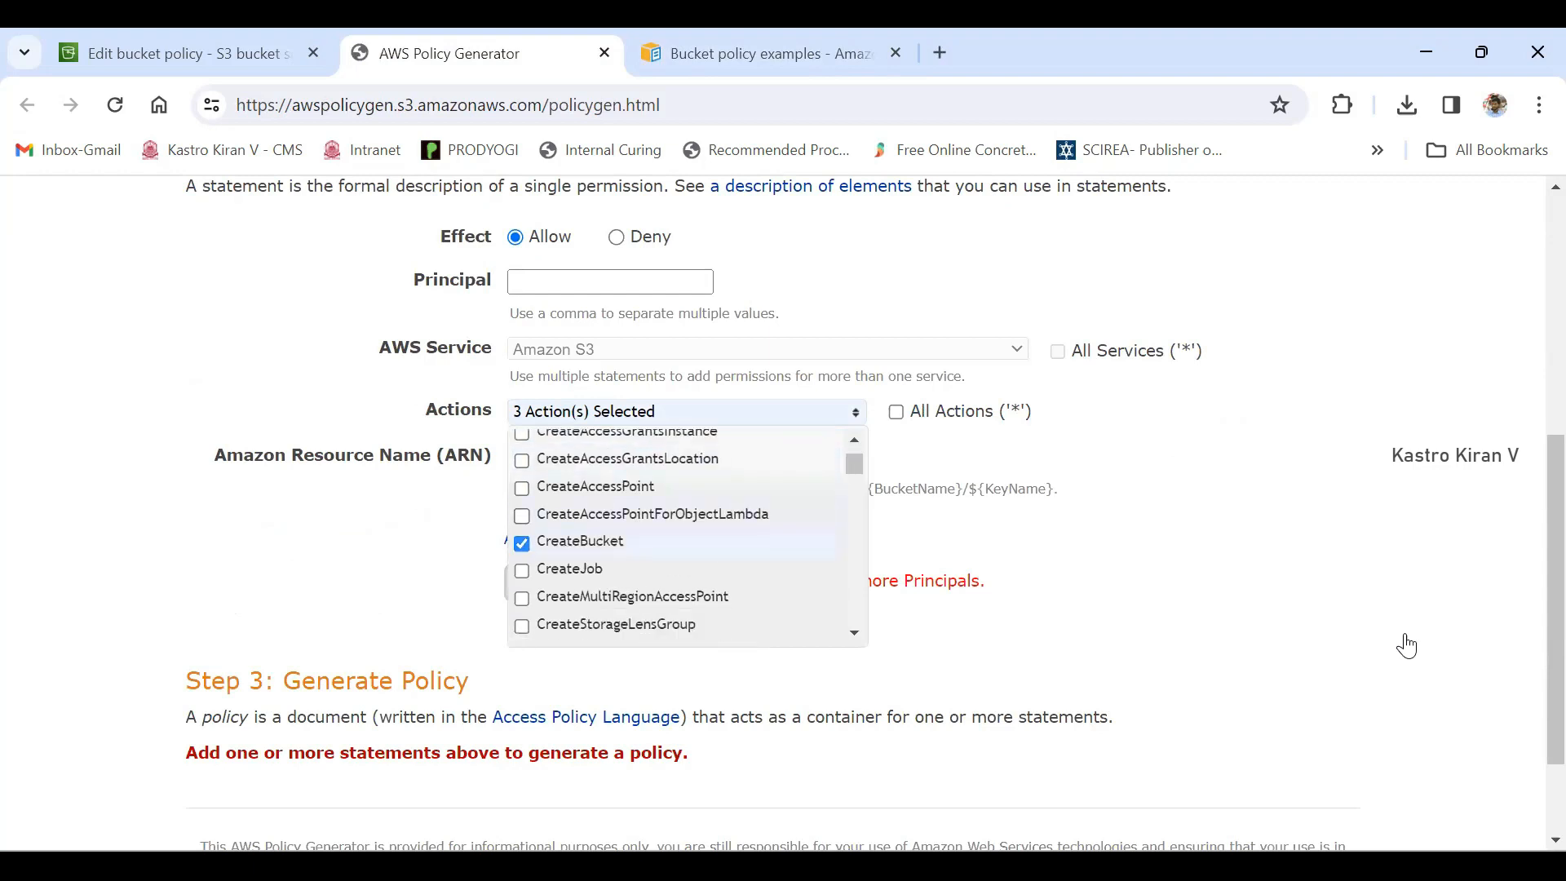
click(522, 543)
- Remove PutObject from the statement's selected actions, keeping GetObject, and close the action list
scroll(522, 544, down, 1)
scroll(687, 536, down, 10)
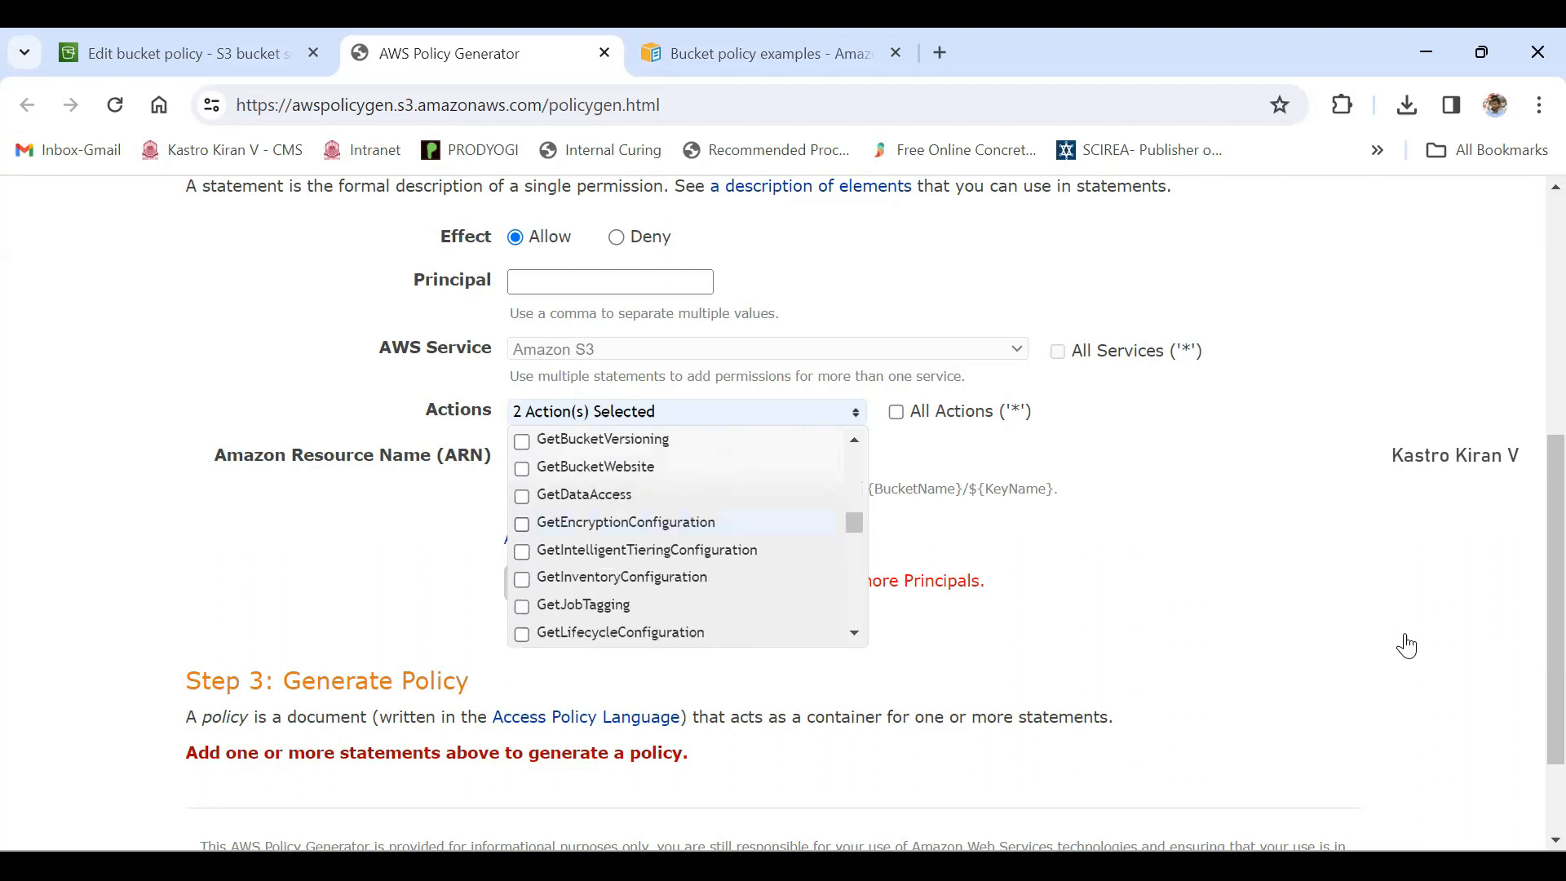
scroll(687, 537, down, 5)
scroll(687, 537, up, 3)
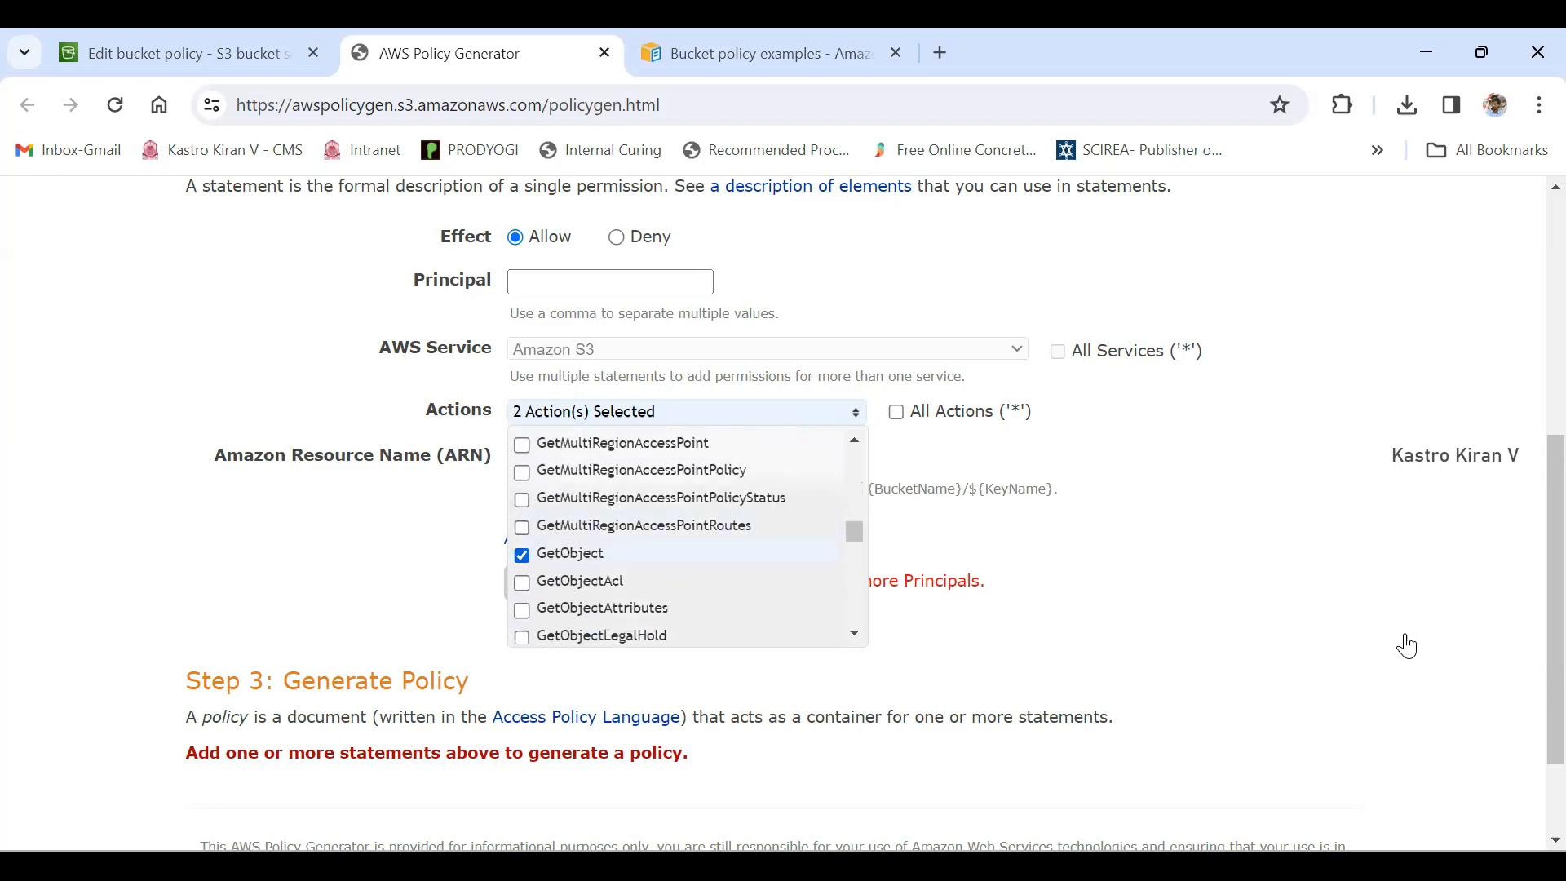
scroll(687, 537, down, 15)
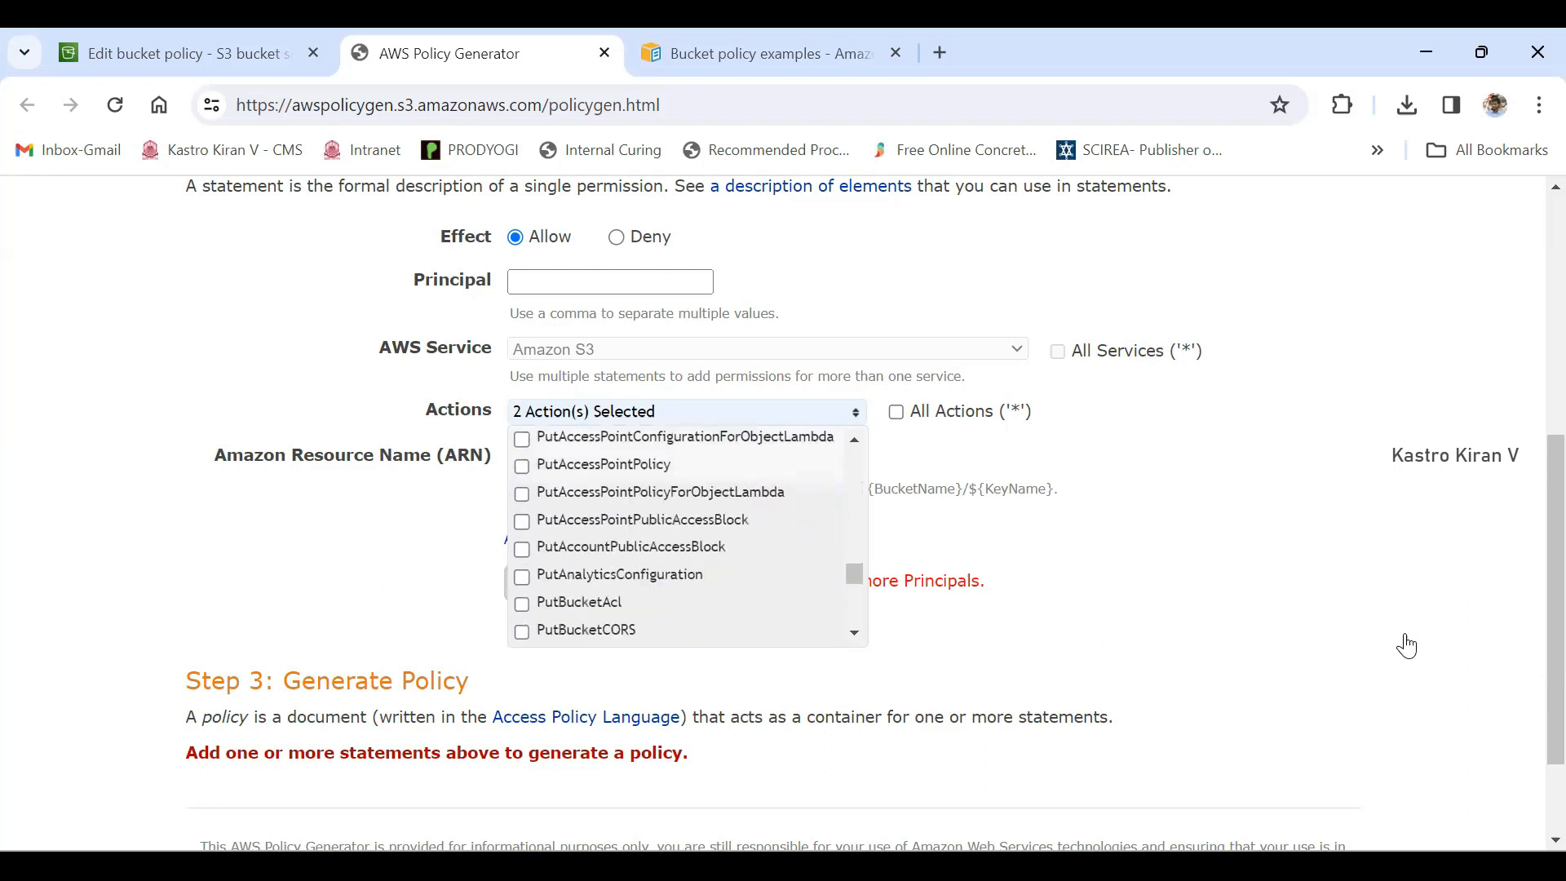
scroll(687, 537, down, 8)
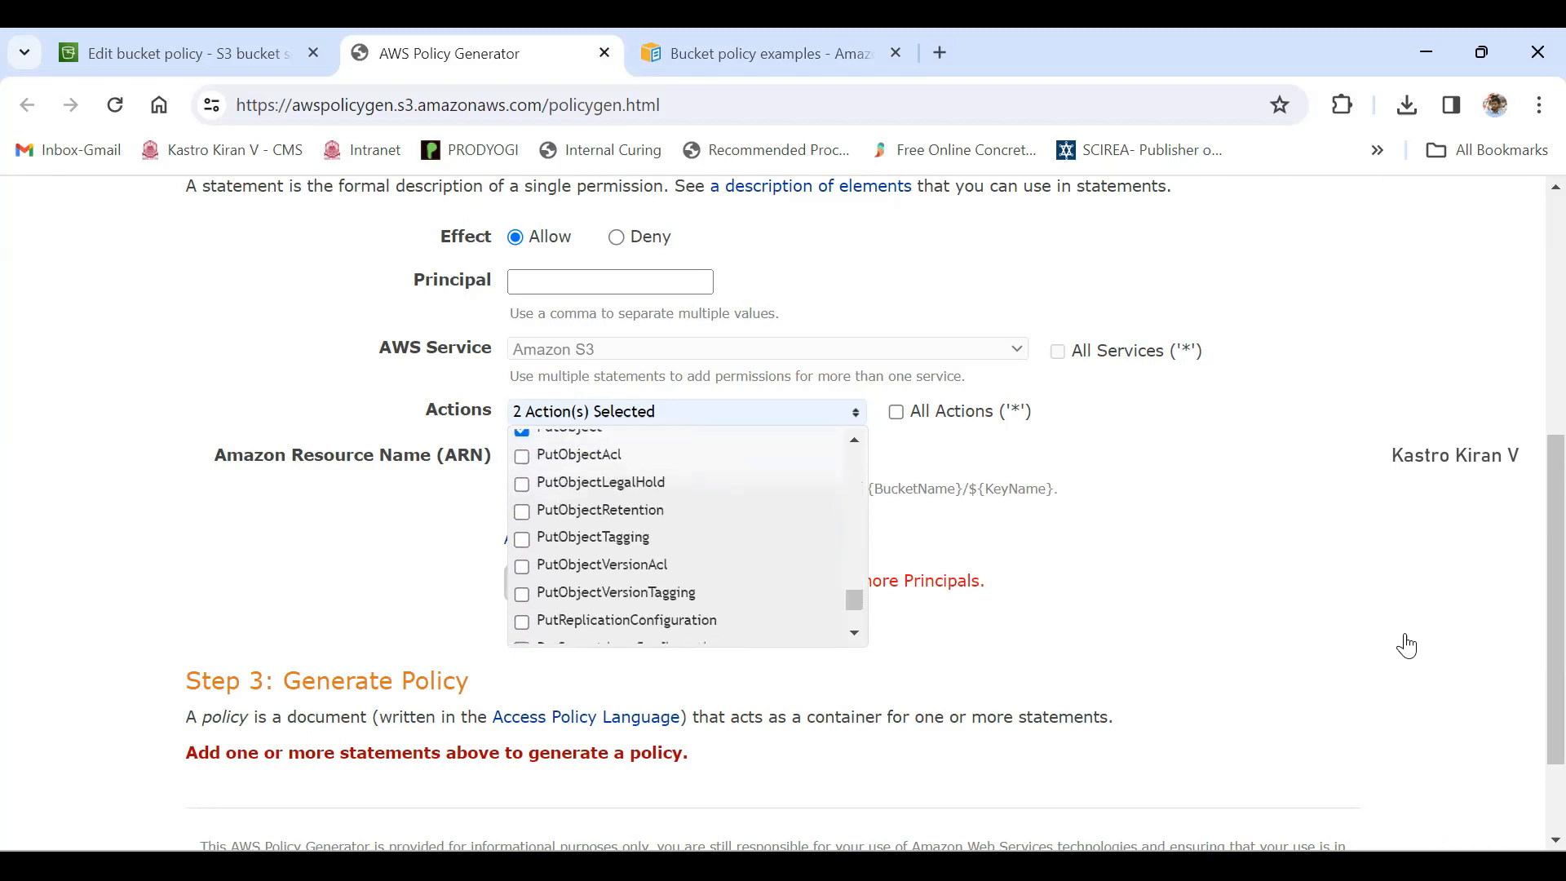
scroll(687, 537, up, 2)
click(522, 551)
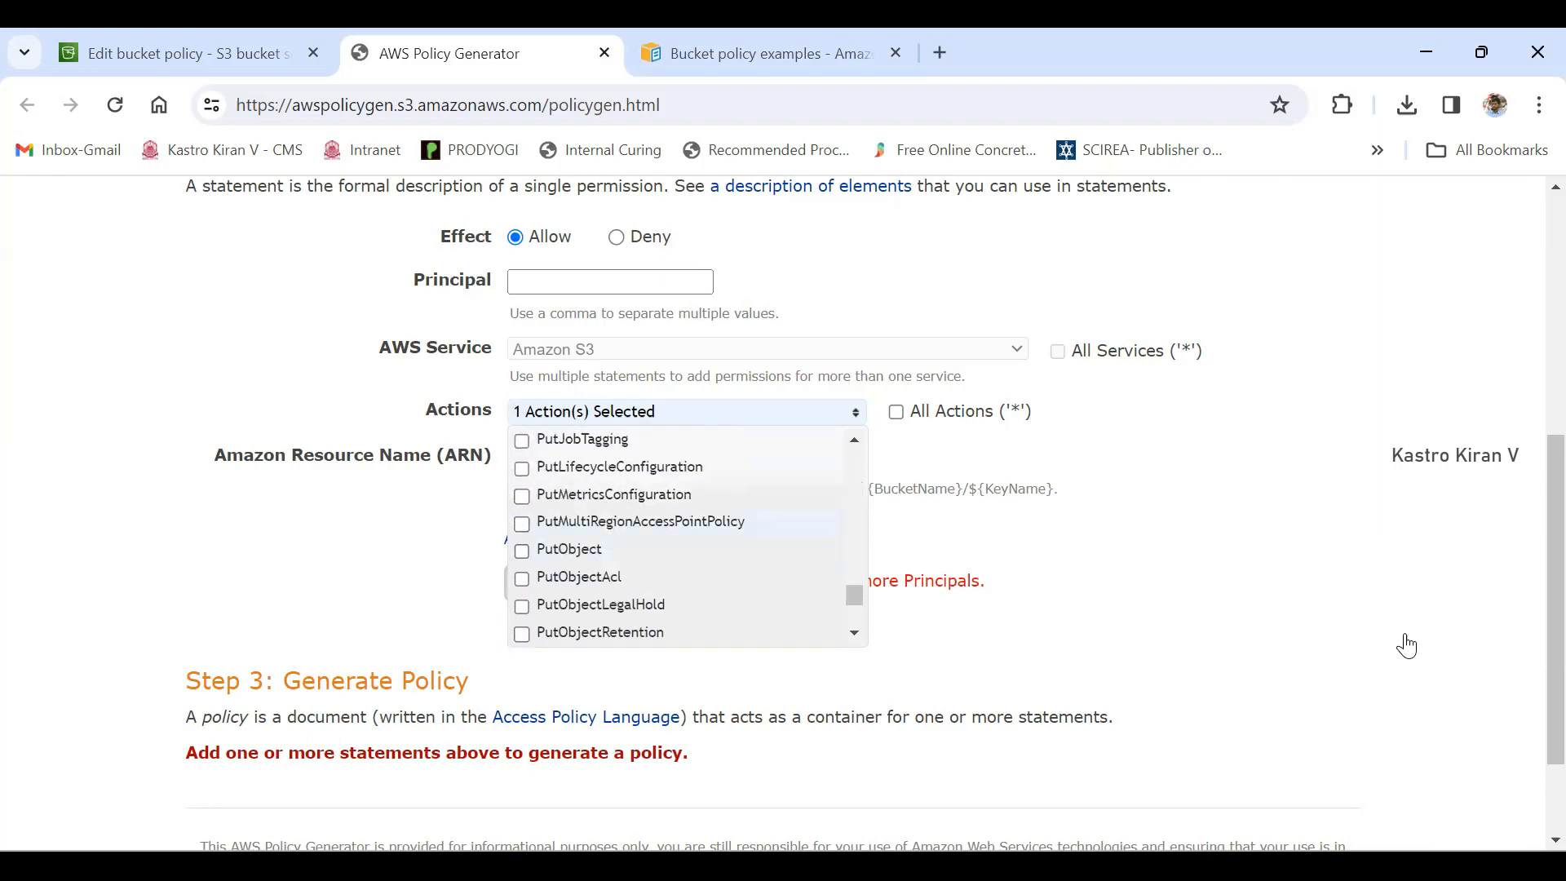
click(1407, 646)
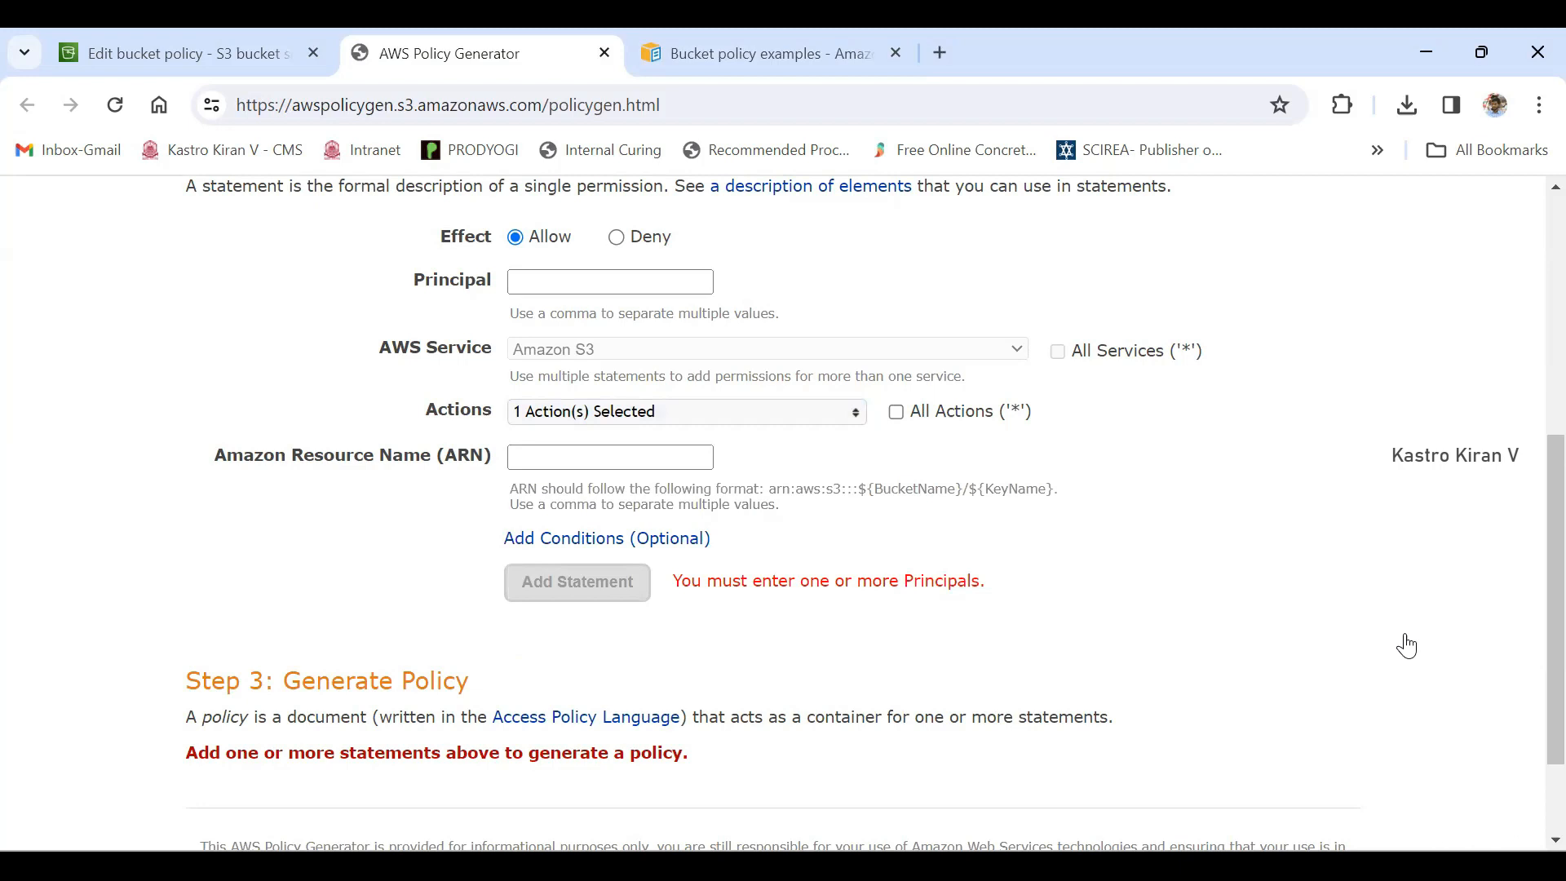
- Switch to the Edit bucket policy page and copy the ARN of security-bucket-kastro
key(Tab)
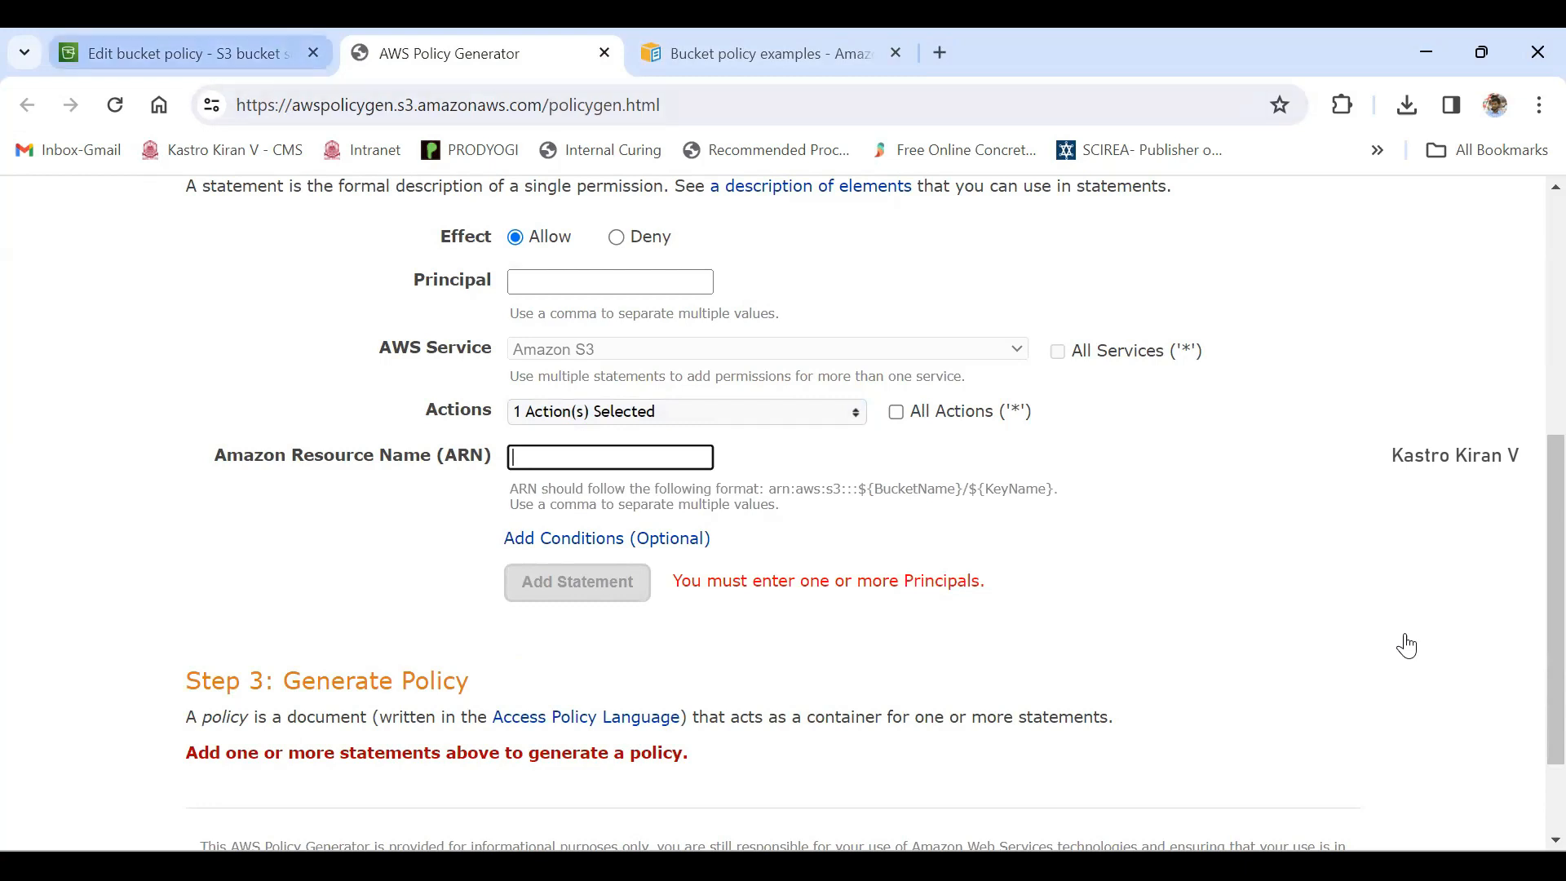
key(ctrl+shift+Tab)
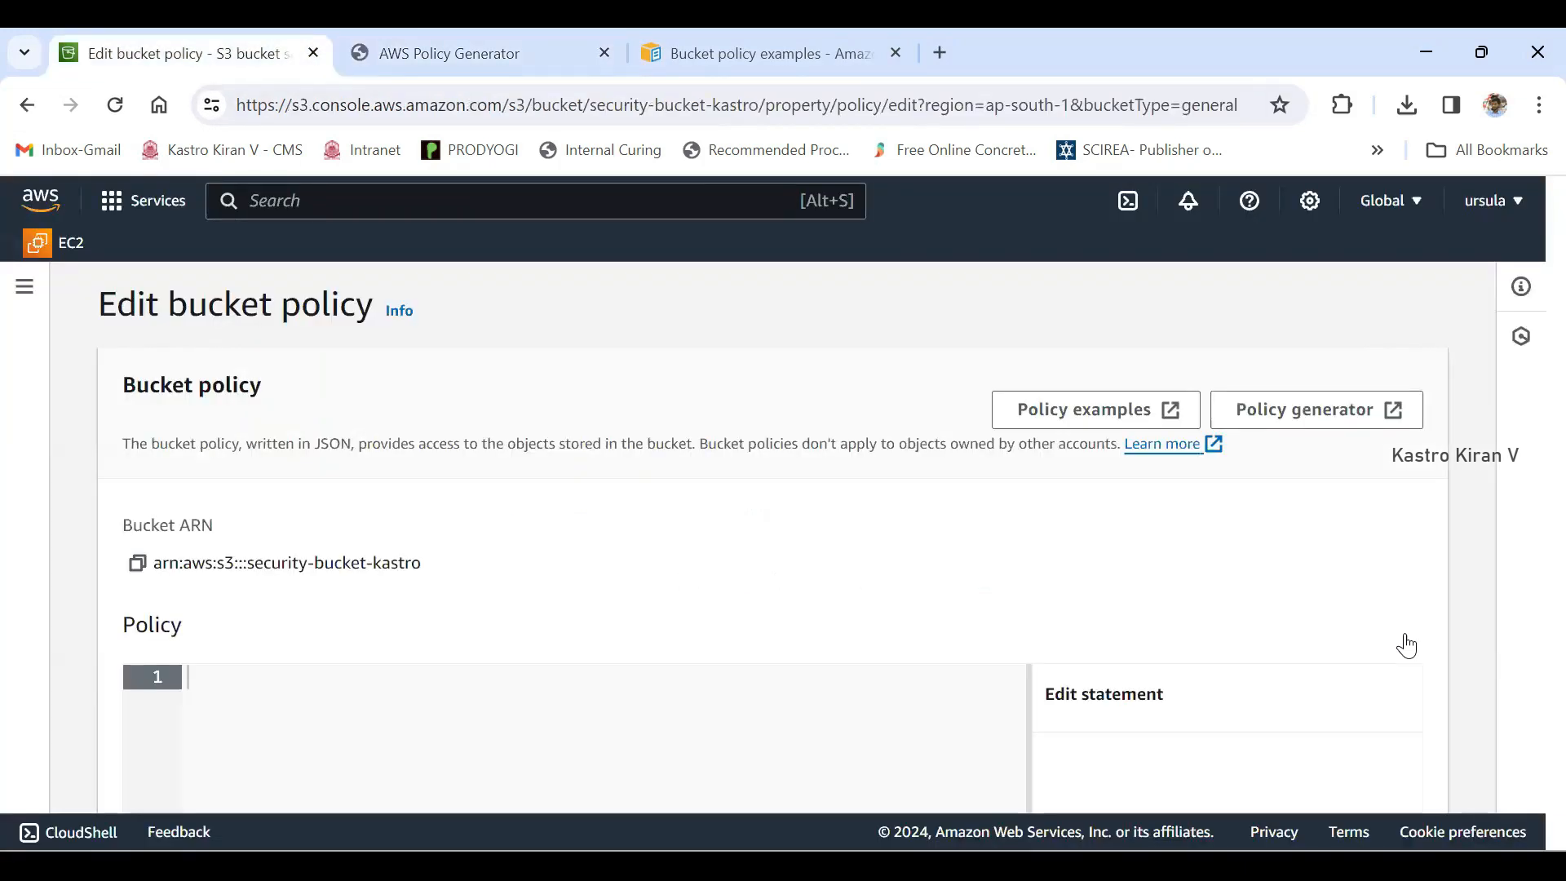
drag(98, 305, 373, 305)
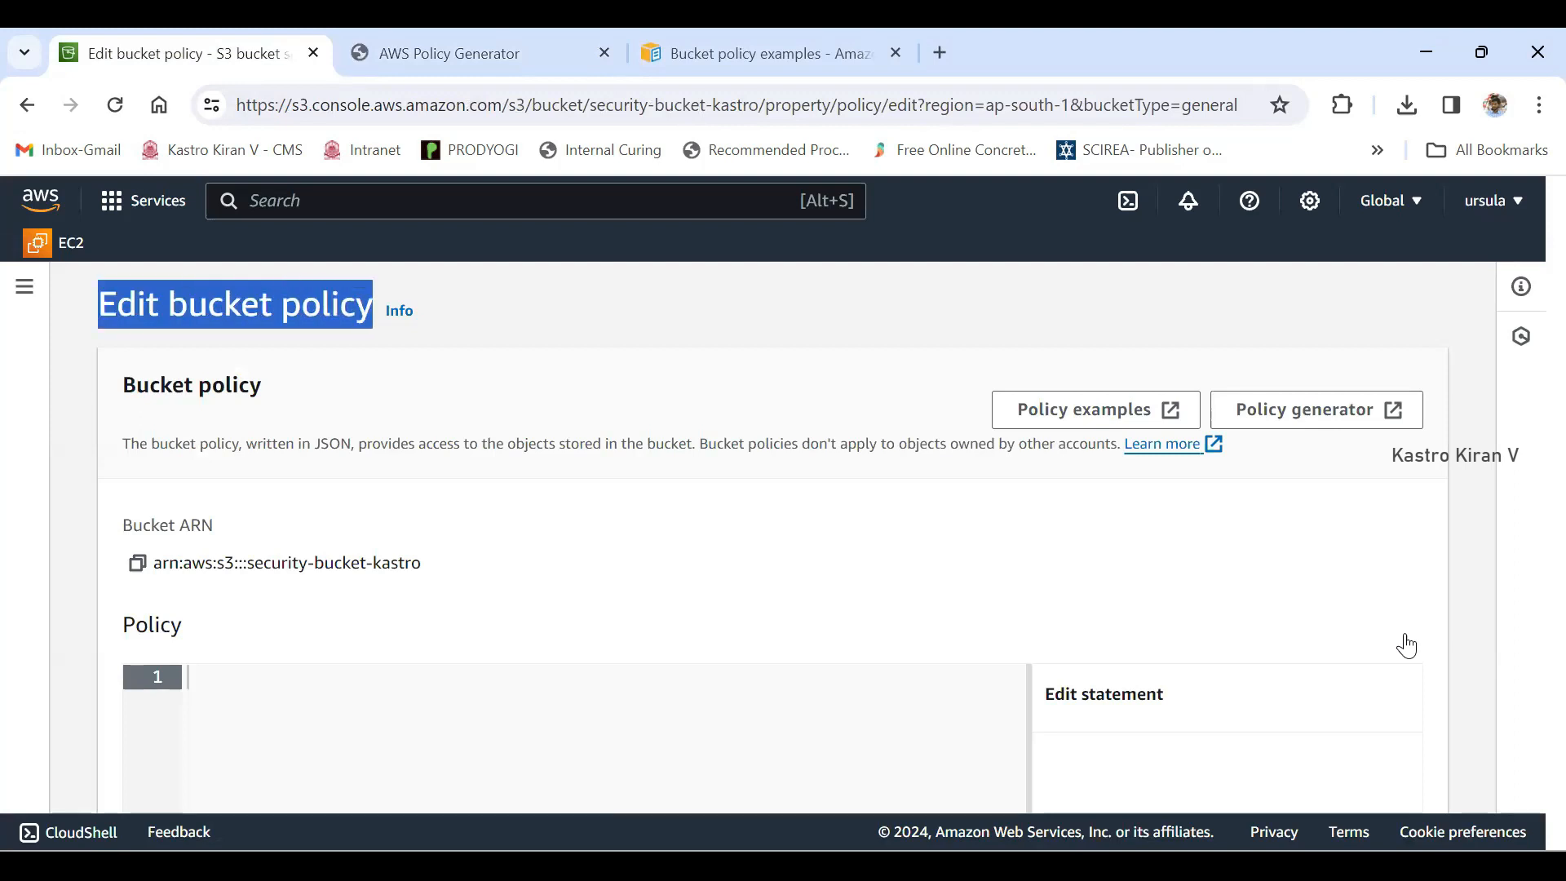
drag(155, 563, 421, 562)
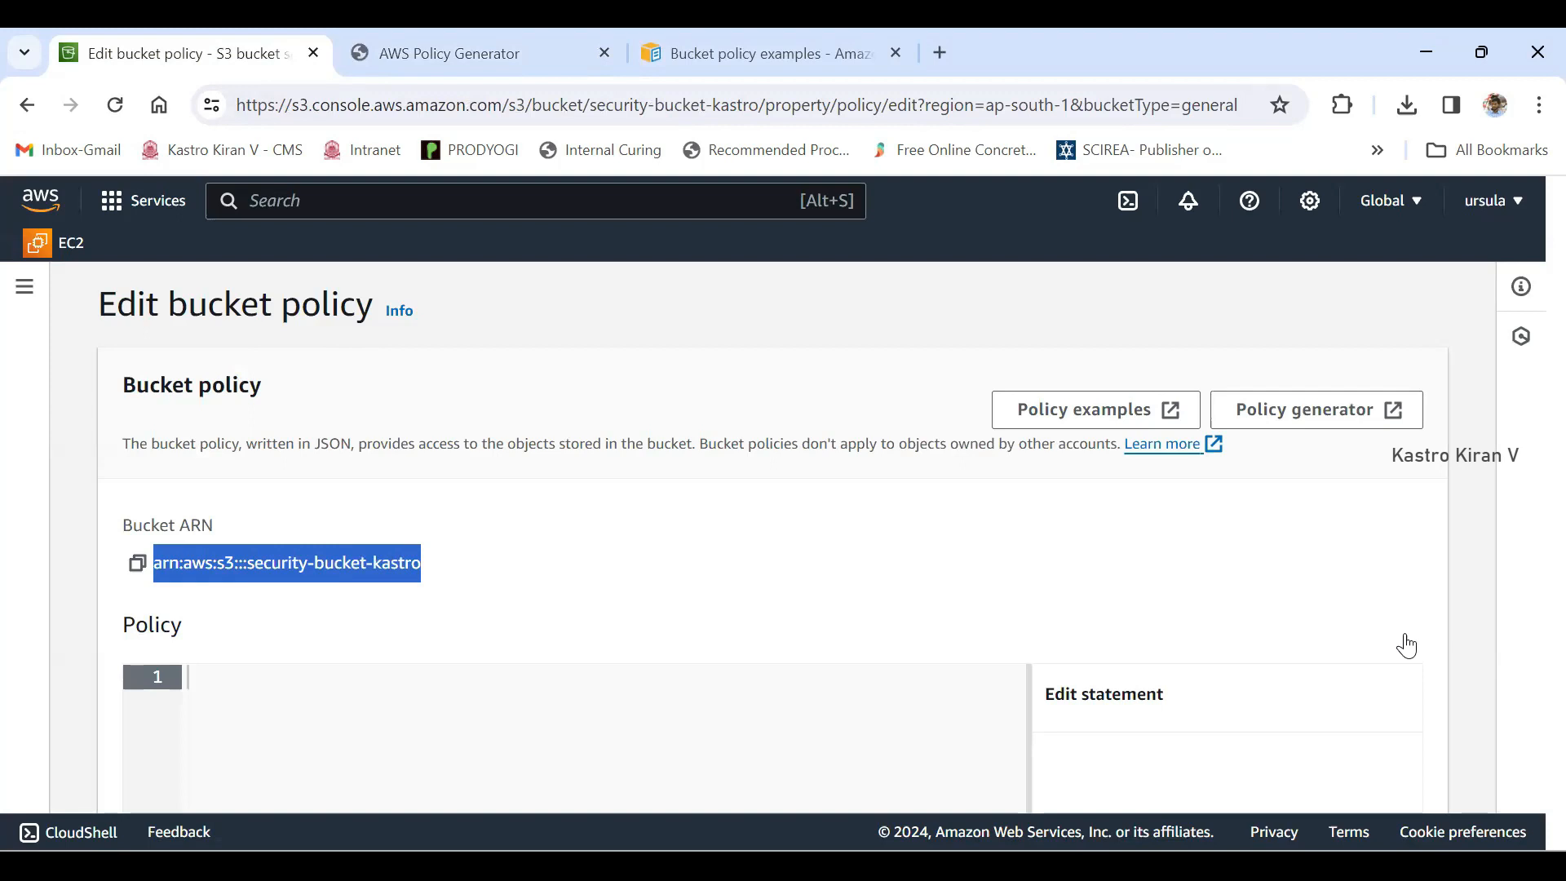
click(137, 563)
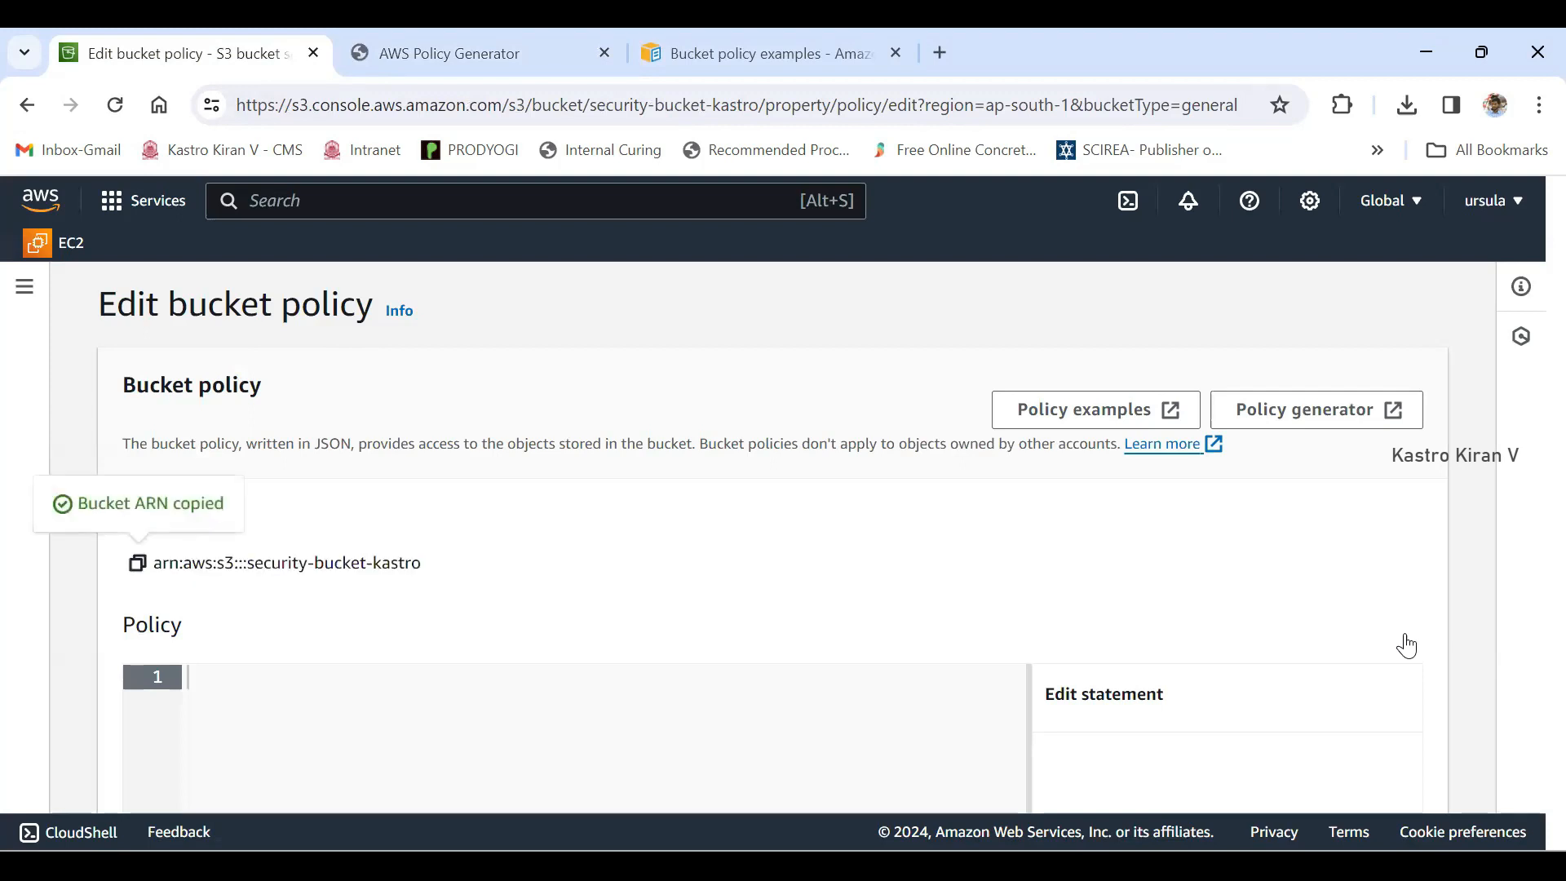
- Set the generator's Amazon Resource Name to arn:aws:s3:::security-bucket-kastro/*
click(449, 53)
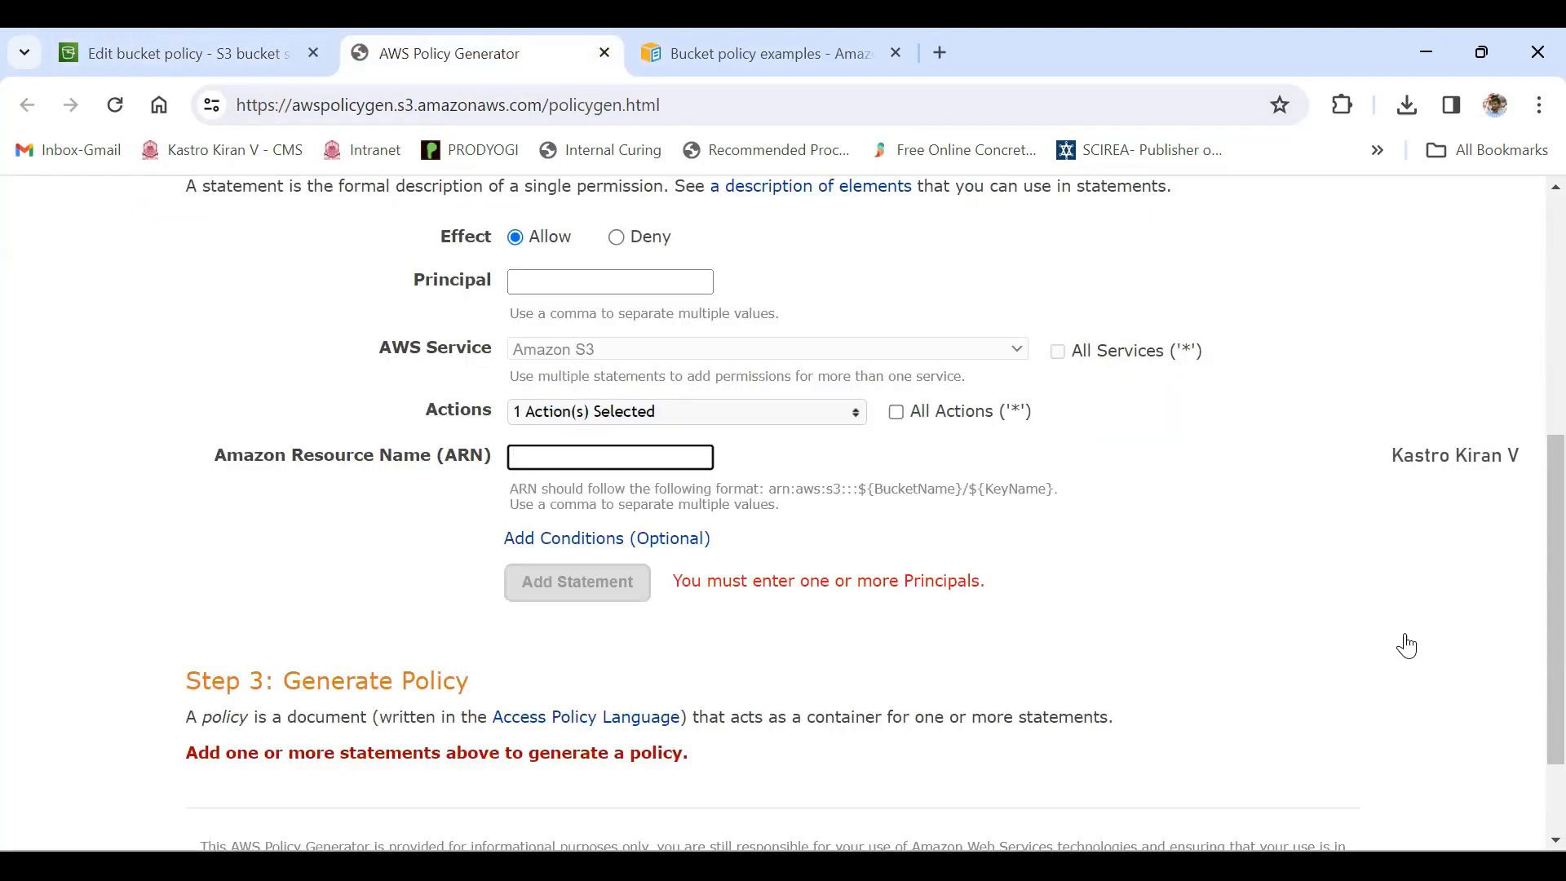
key(ctrl+v)
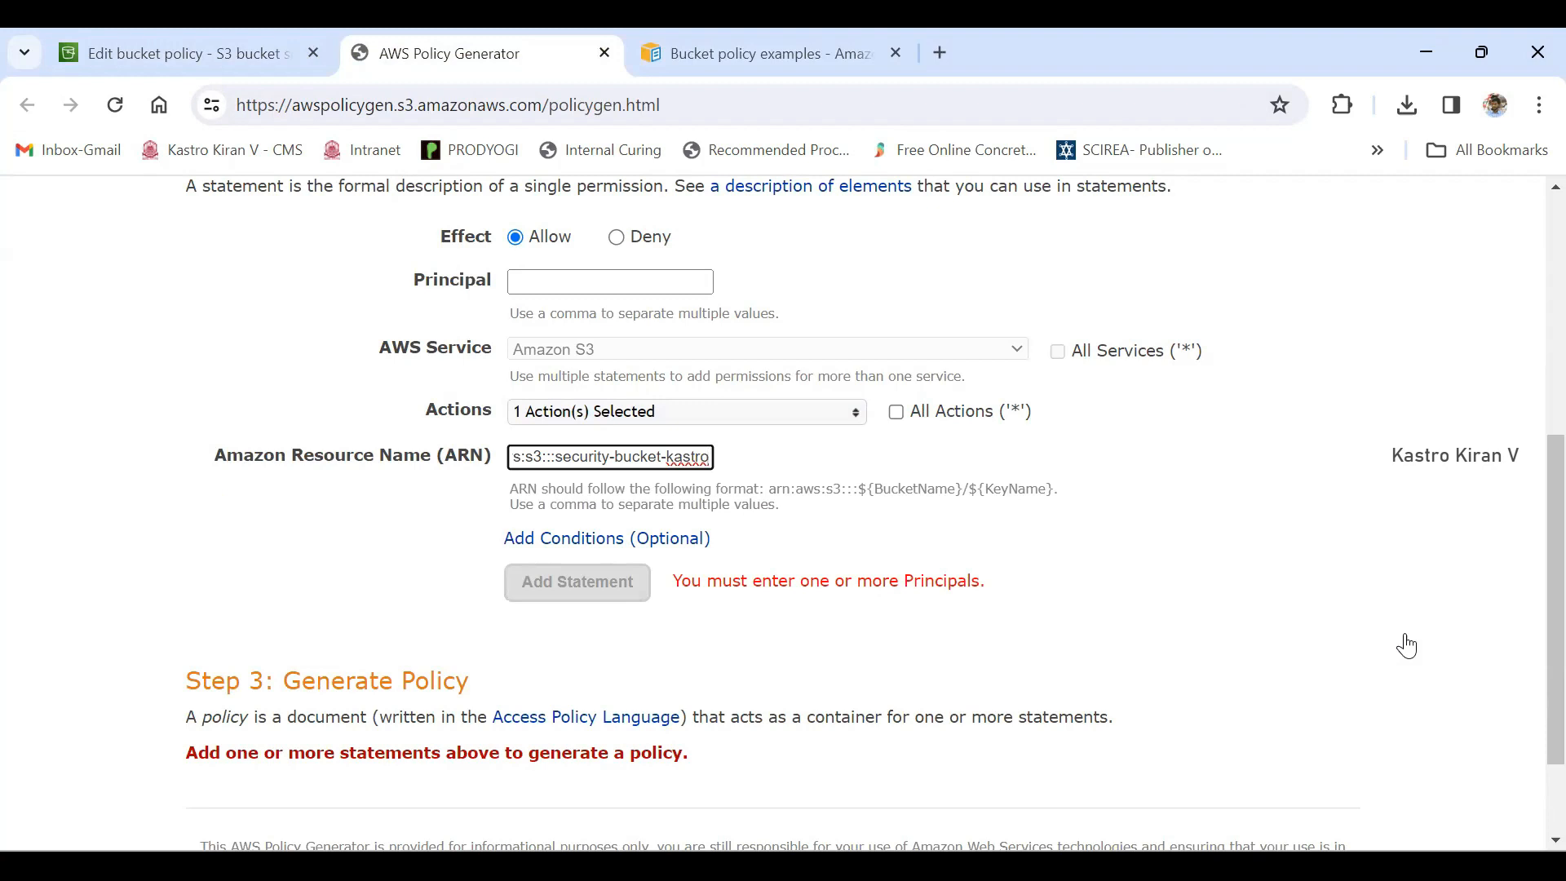
text(/*)
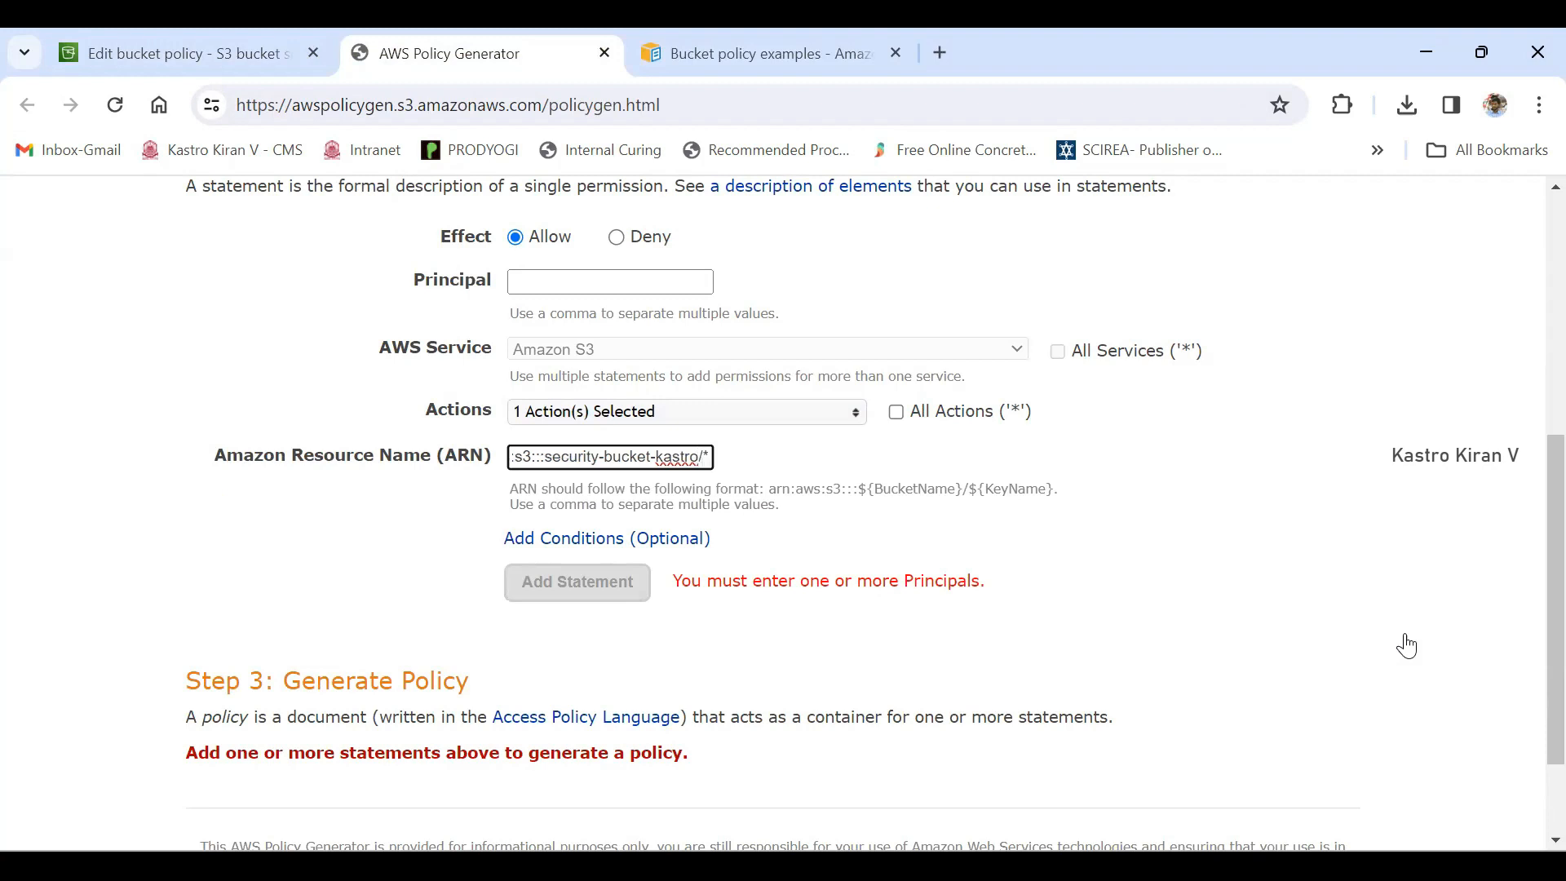
- Examine the bucket name and the /* suffix within the statement's Amazon Resource Name
key(shift+Left)
key(shift+Left)
click(1407, 645)
click(703, 457)
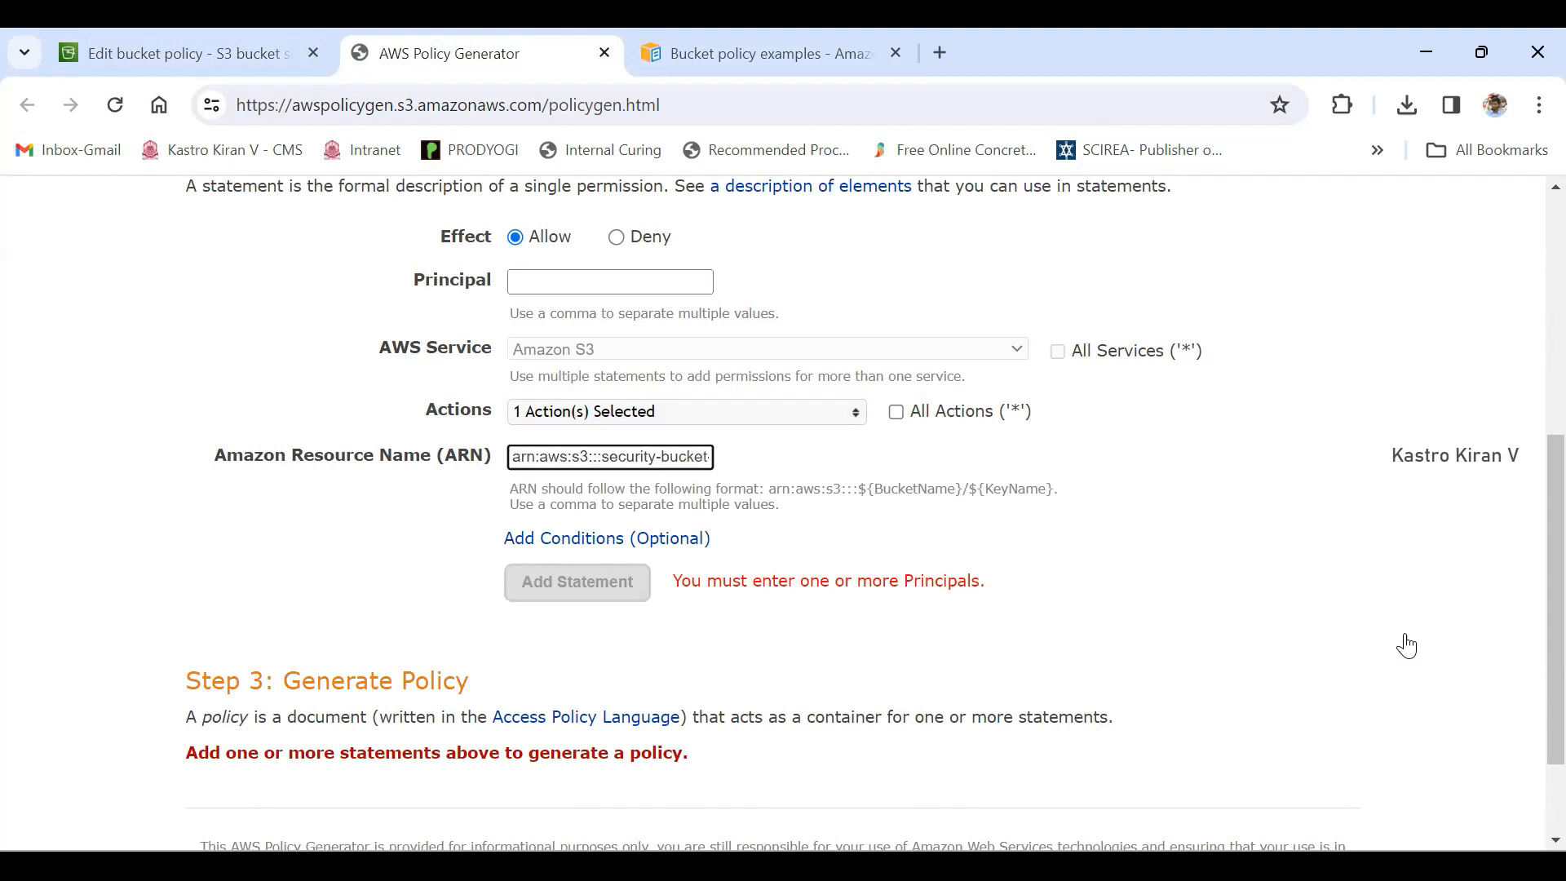
key(End)
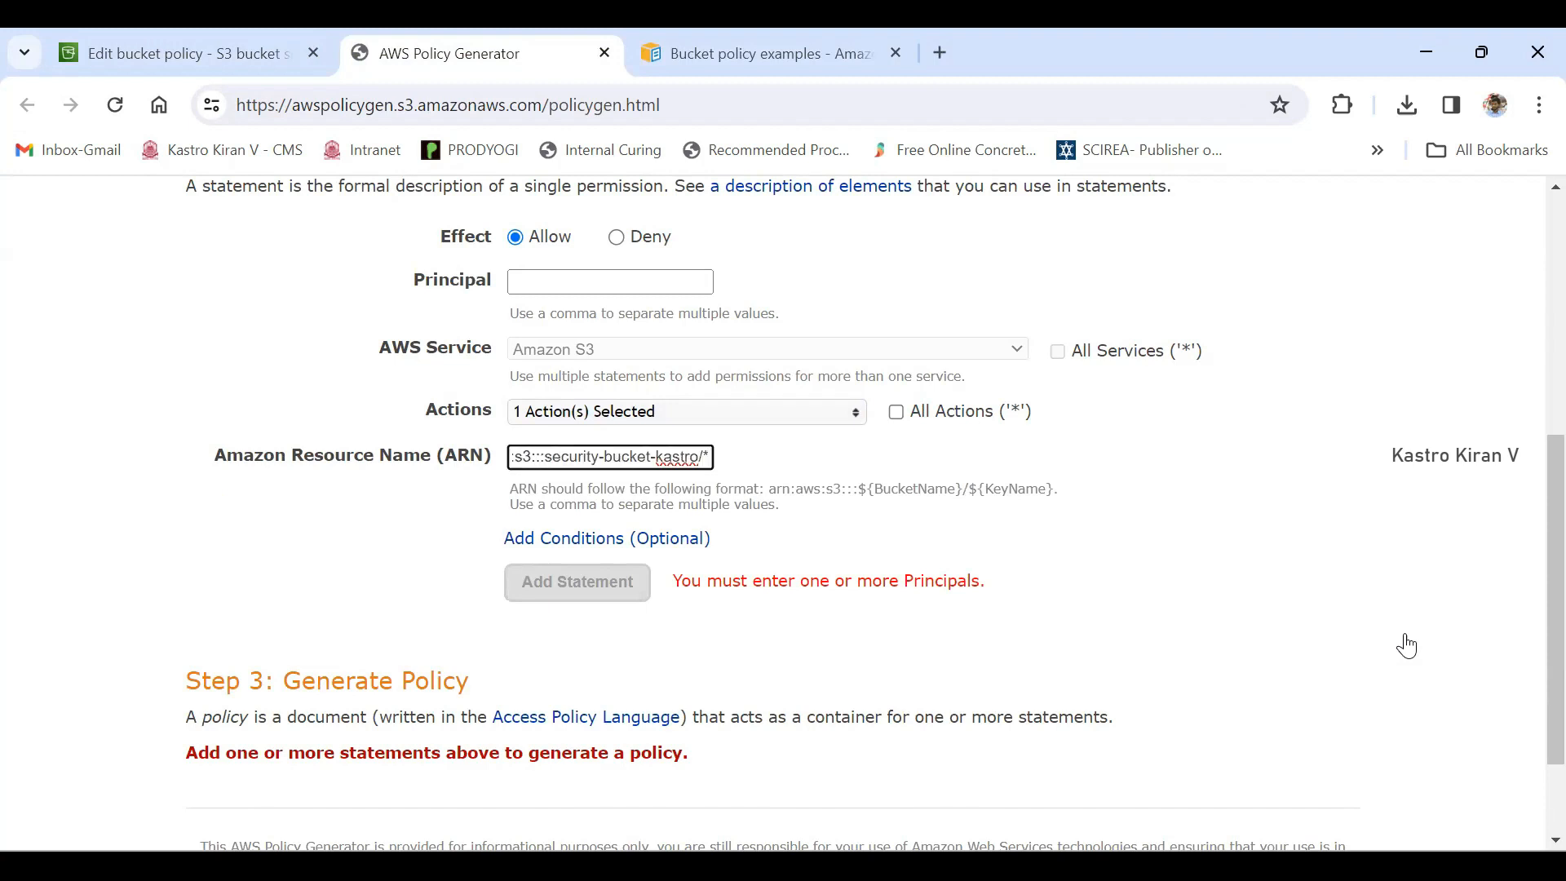
drag(544, 456, 699, 457)
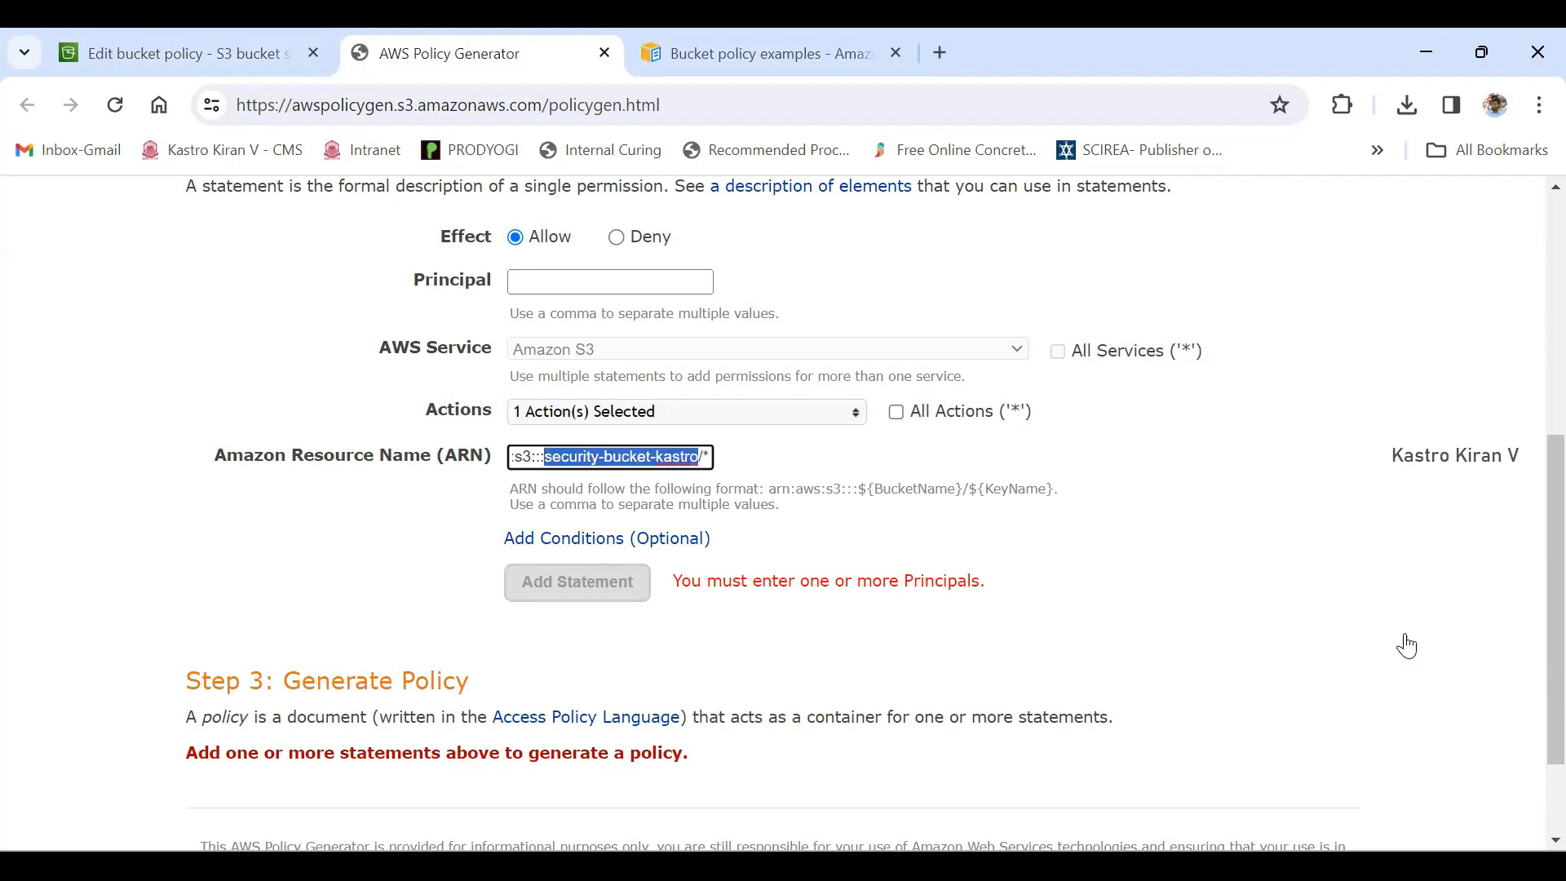
drag(702, 457, 711, 457)
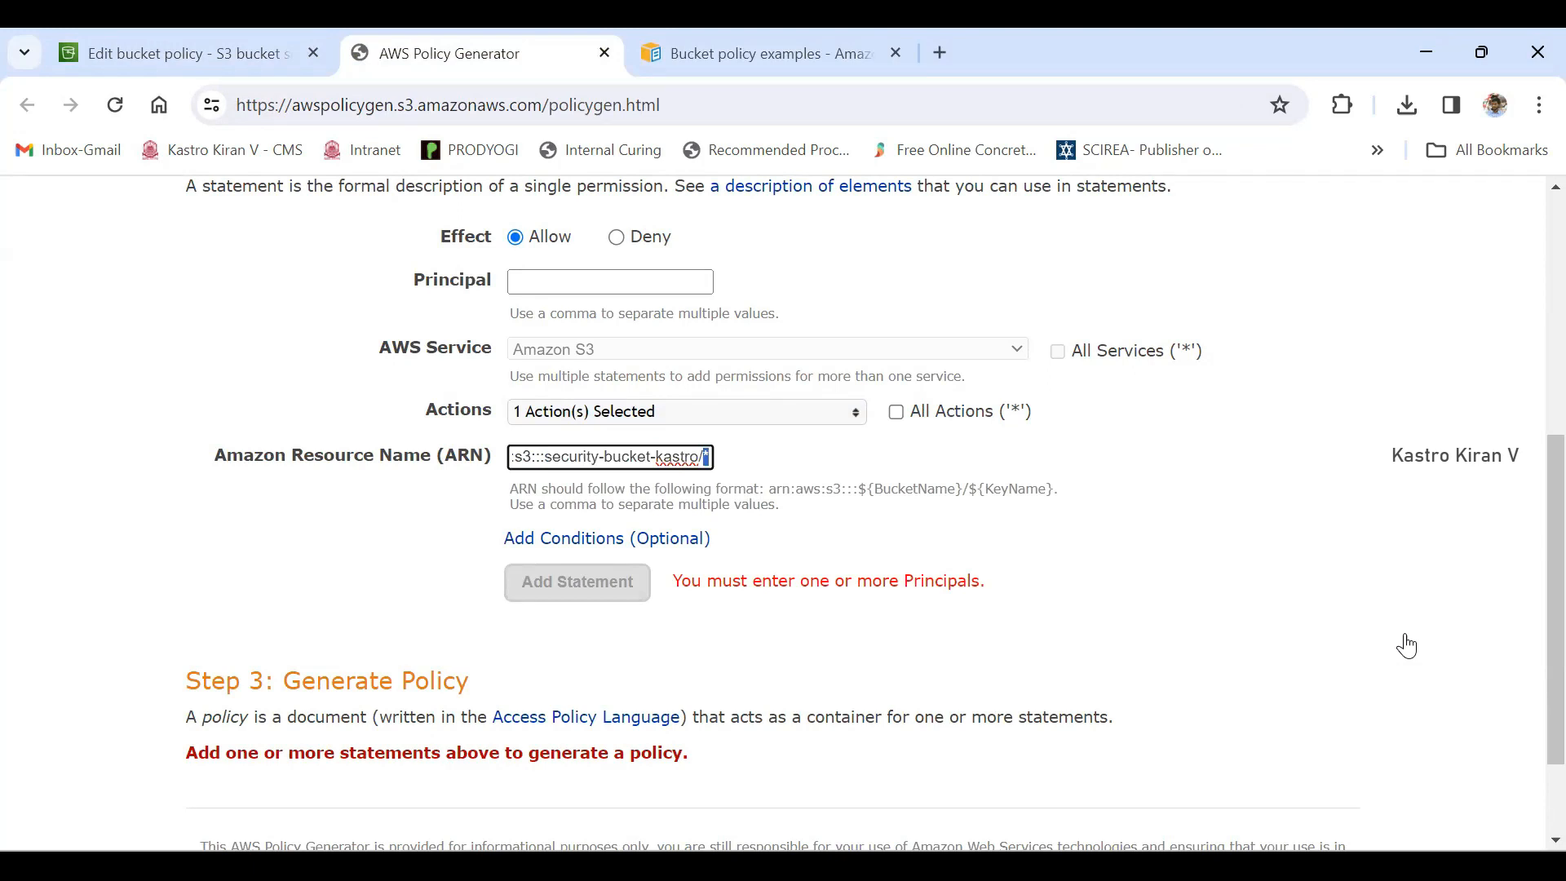
key(Left)
drag(699, 457, 544, 457)
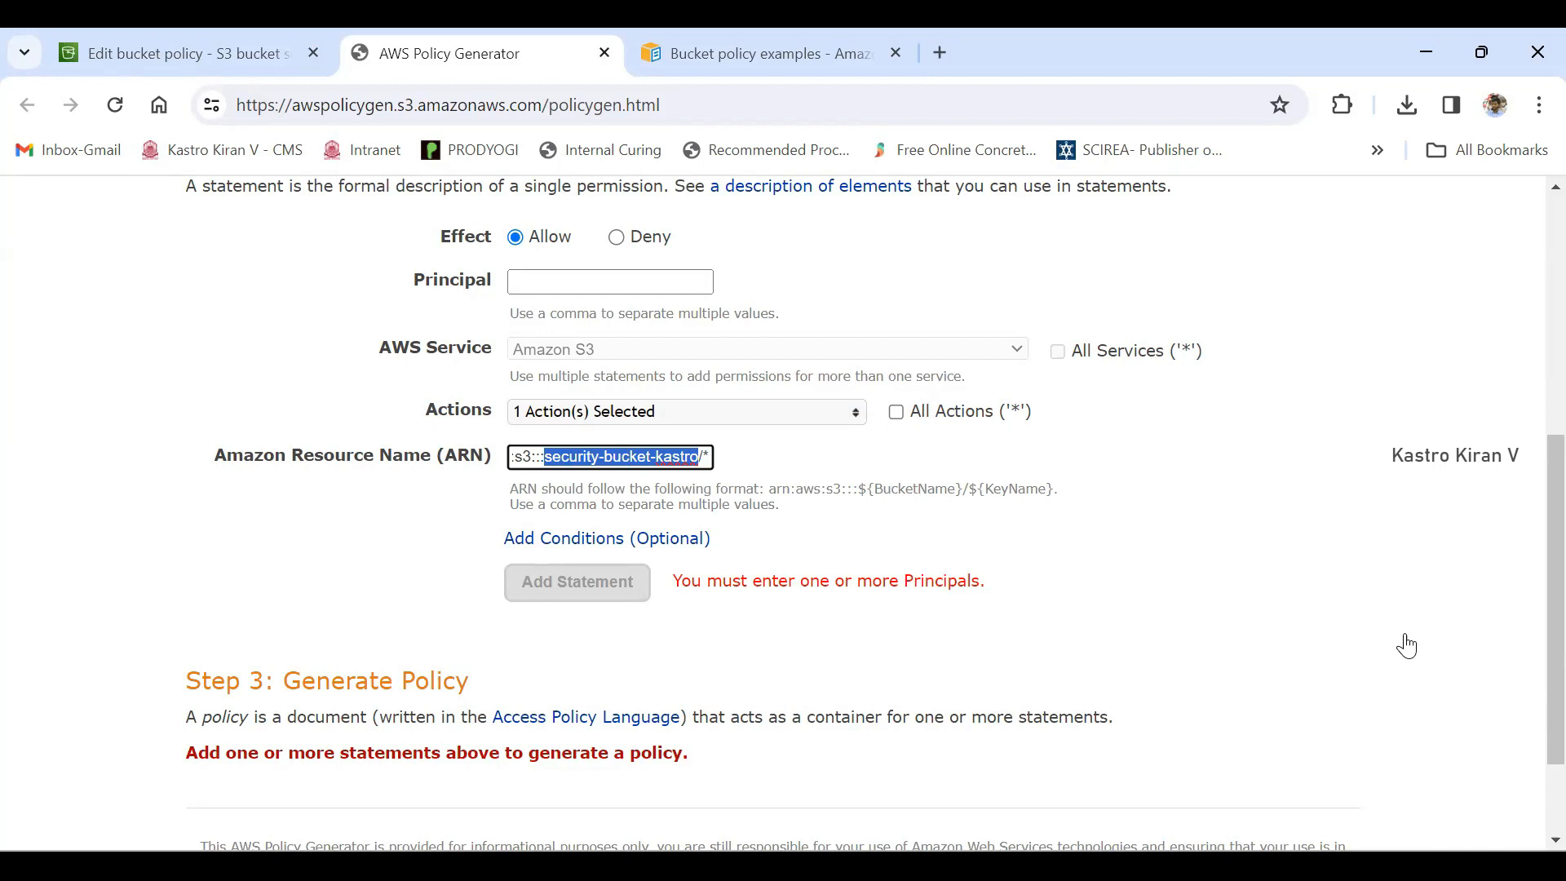
click(588, 457)
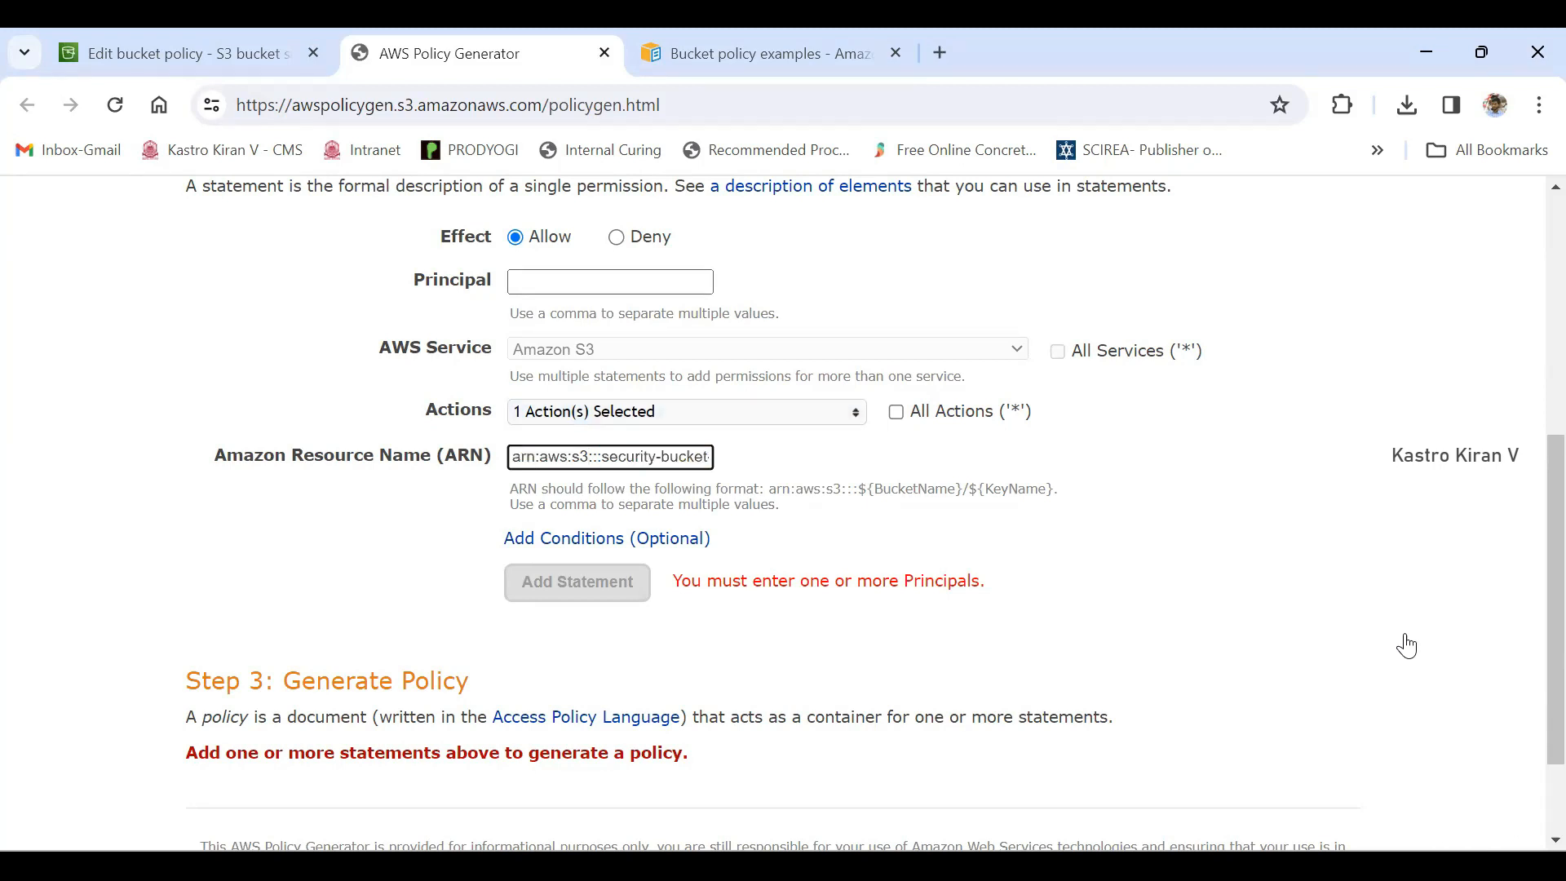
- Check the Principal field's description, try * as its value, and clear the field
mouse_move(418, 279)
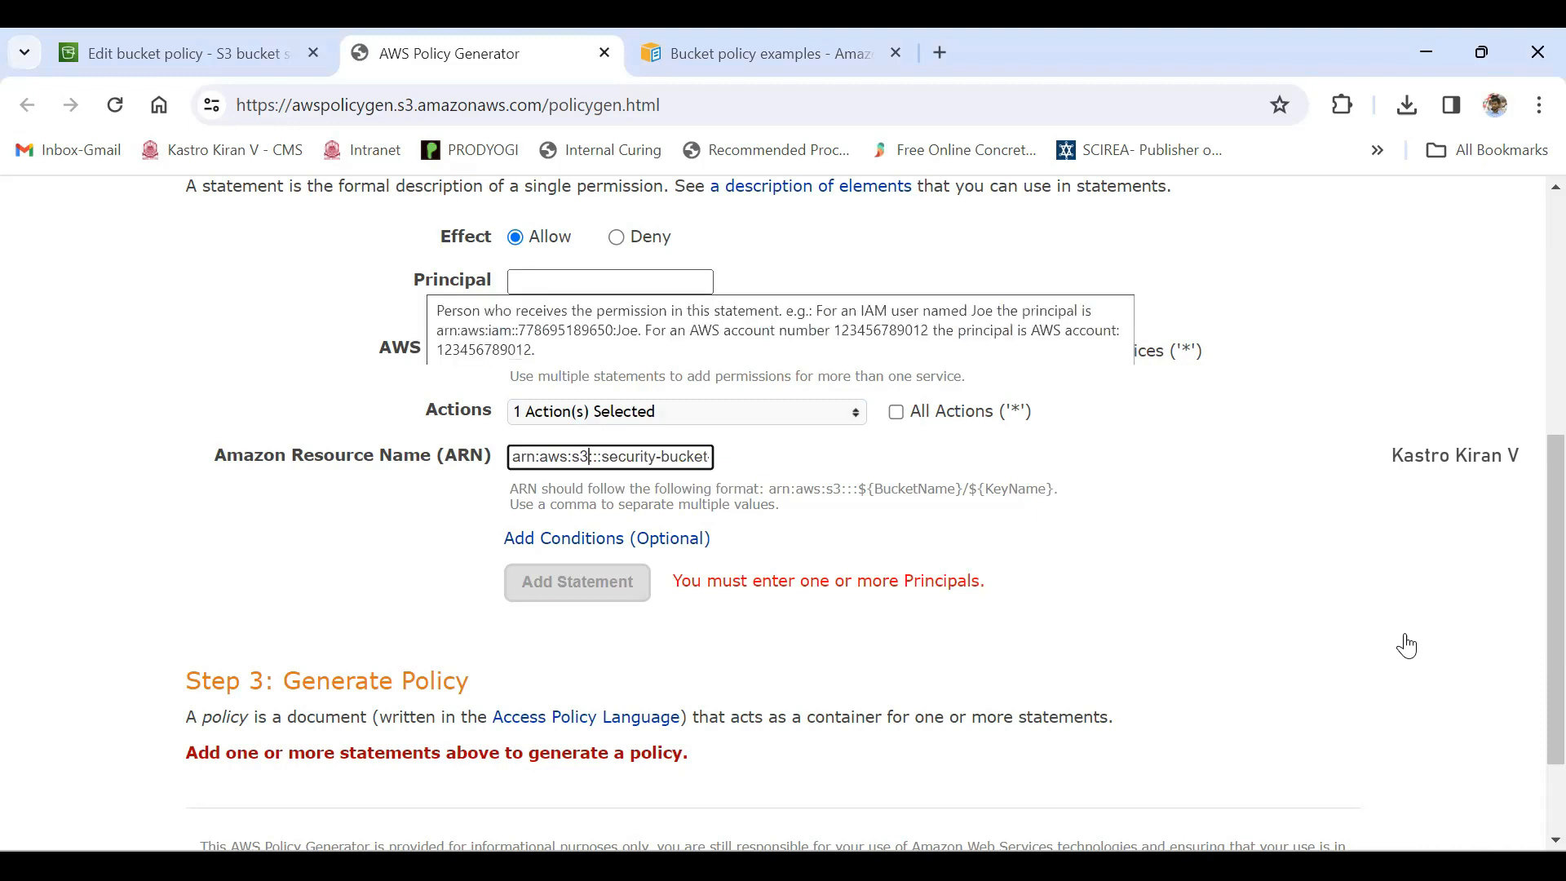
mouse_move(471, 279)
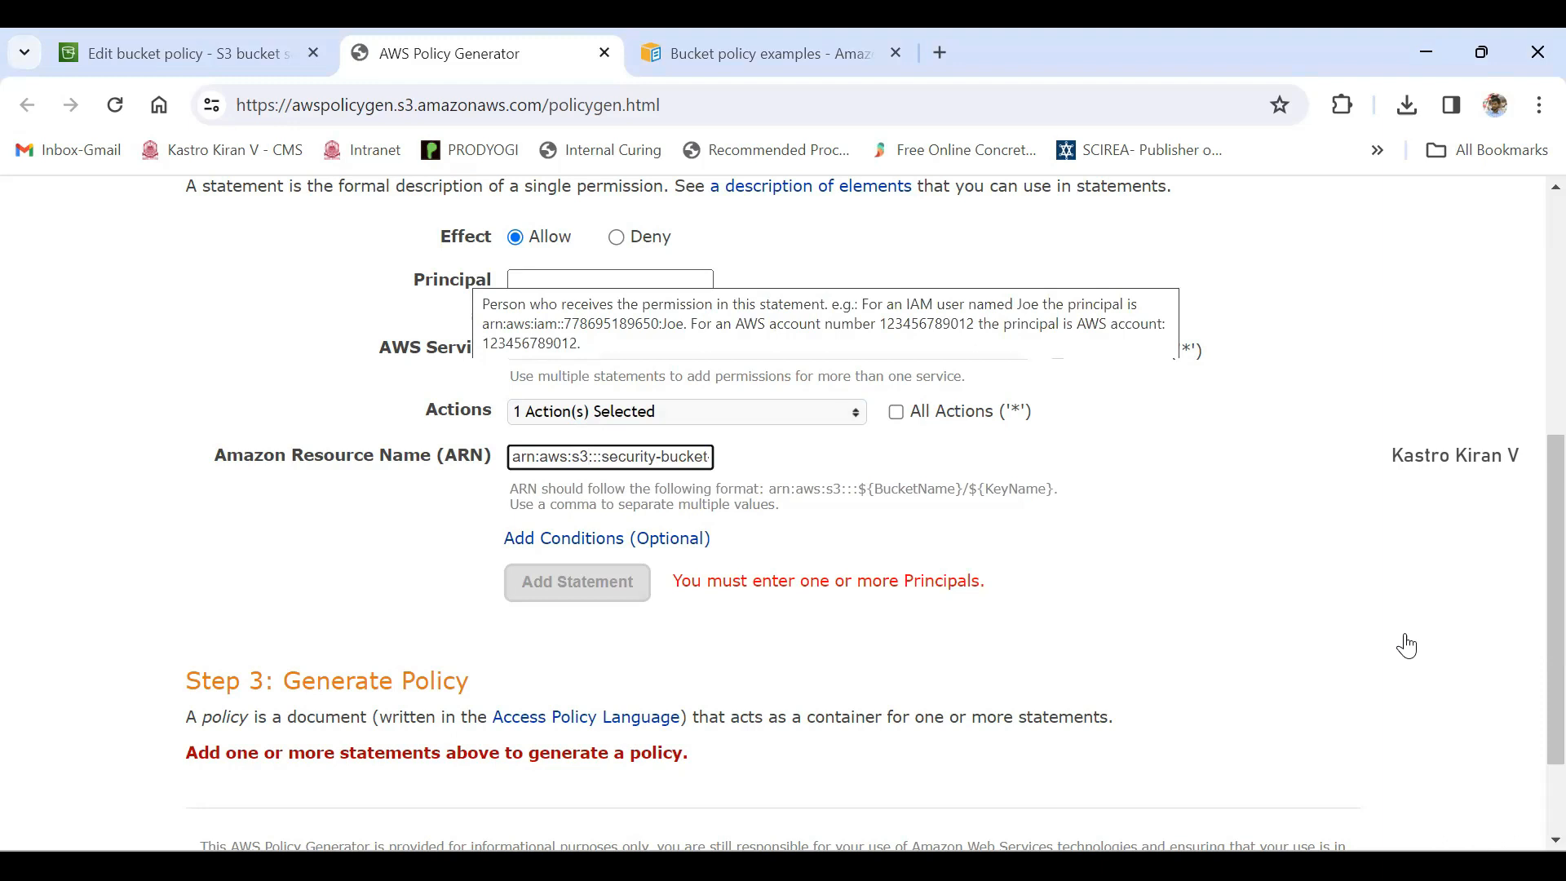
click(571, 280)
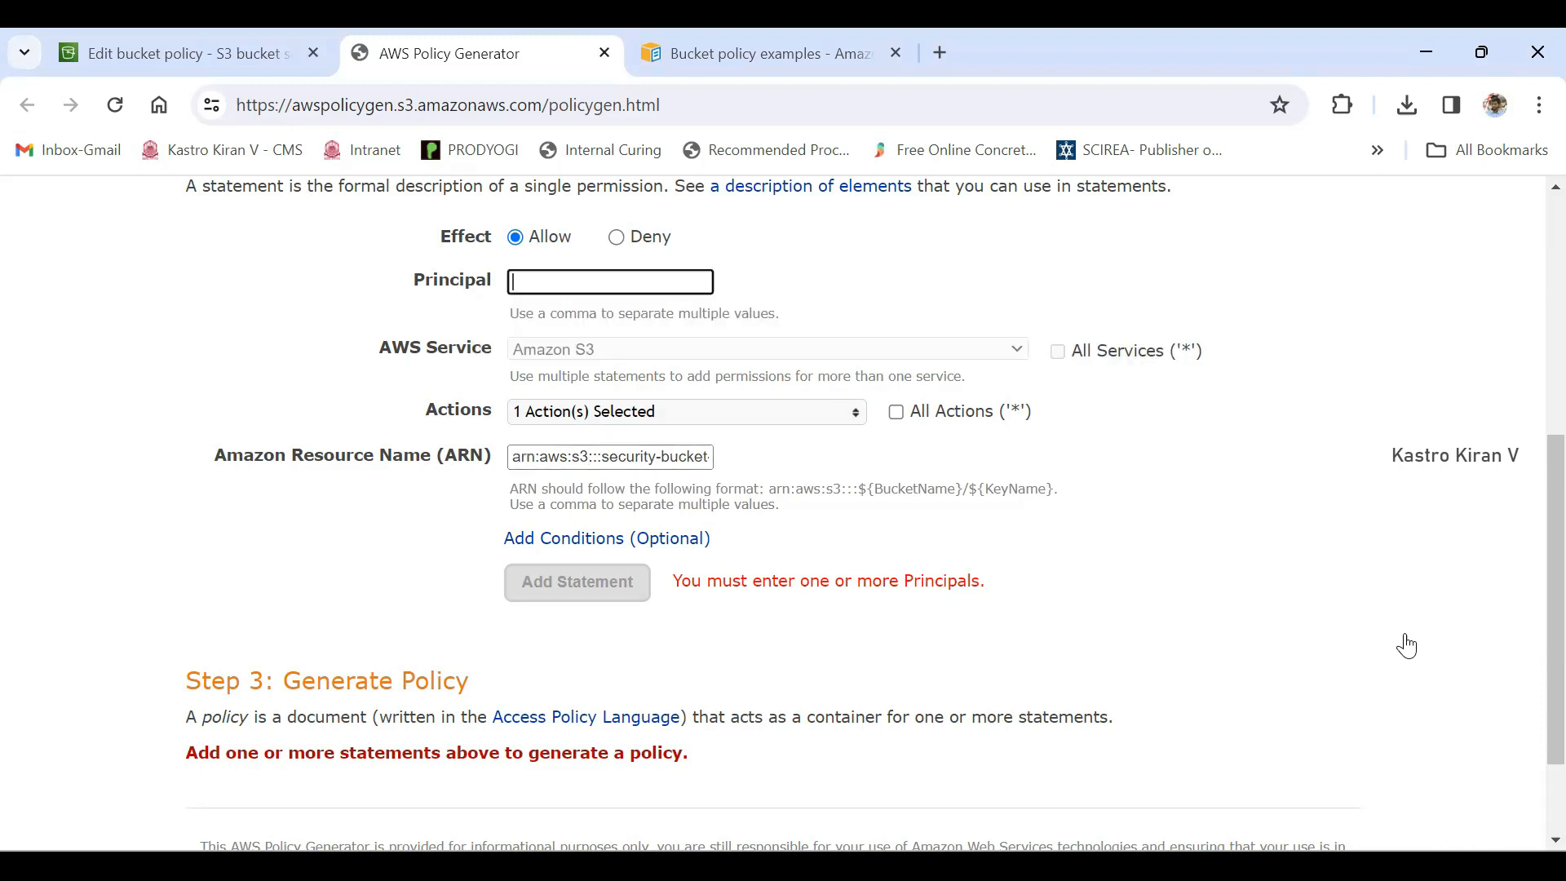
text(*)
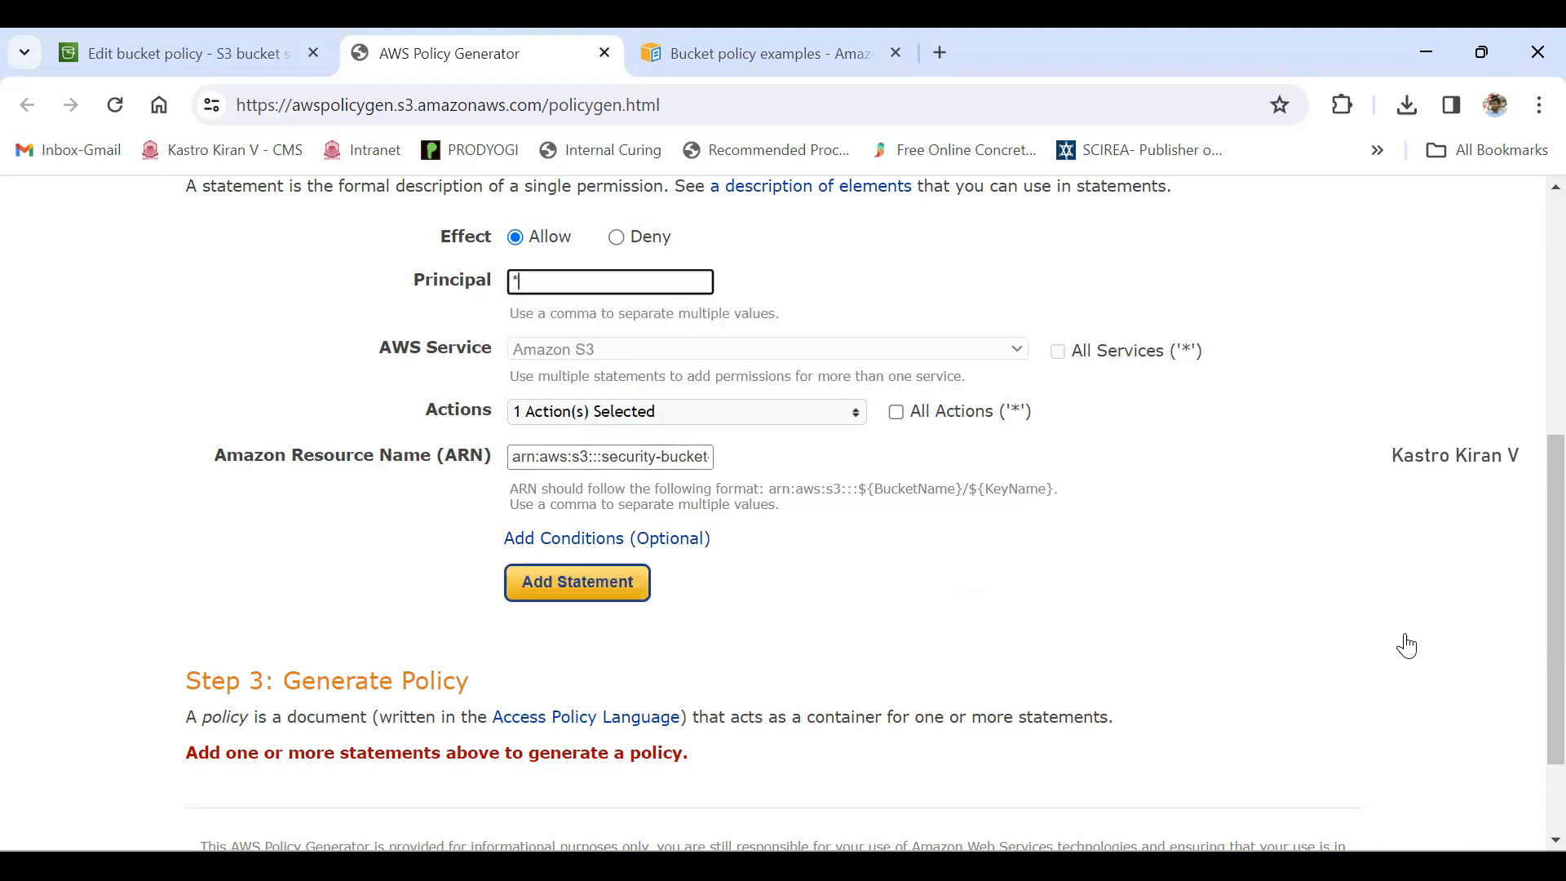
key(ctrl+a)
key(BackSpace)
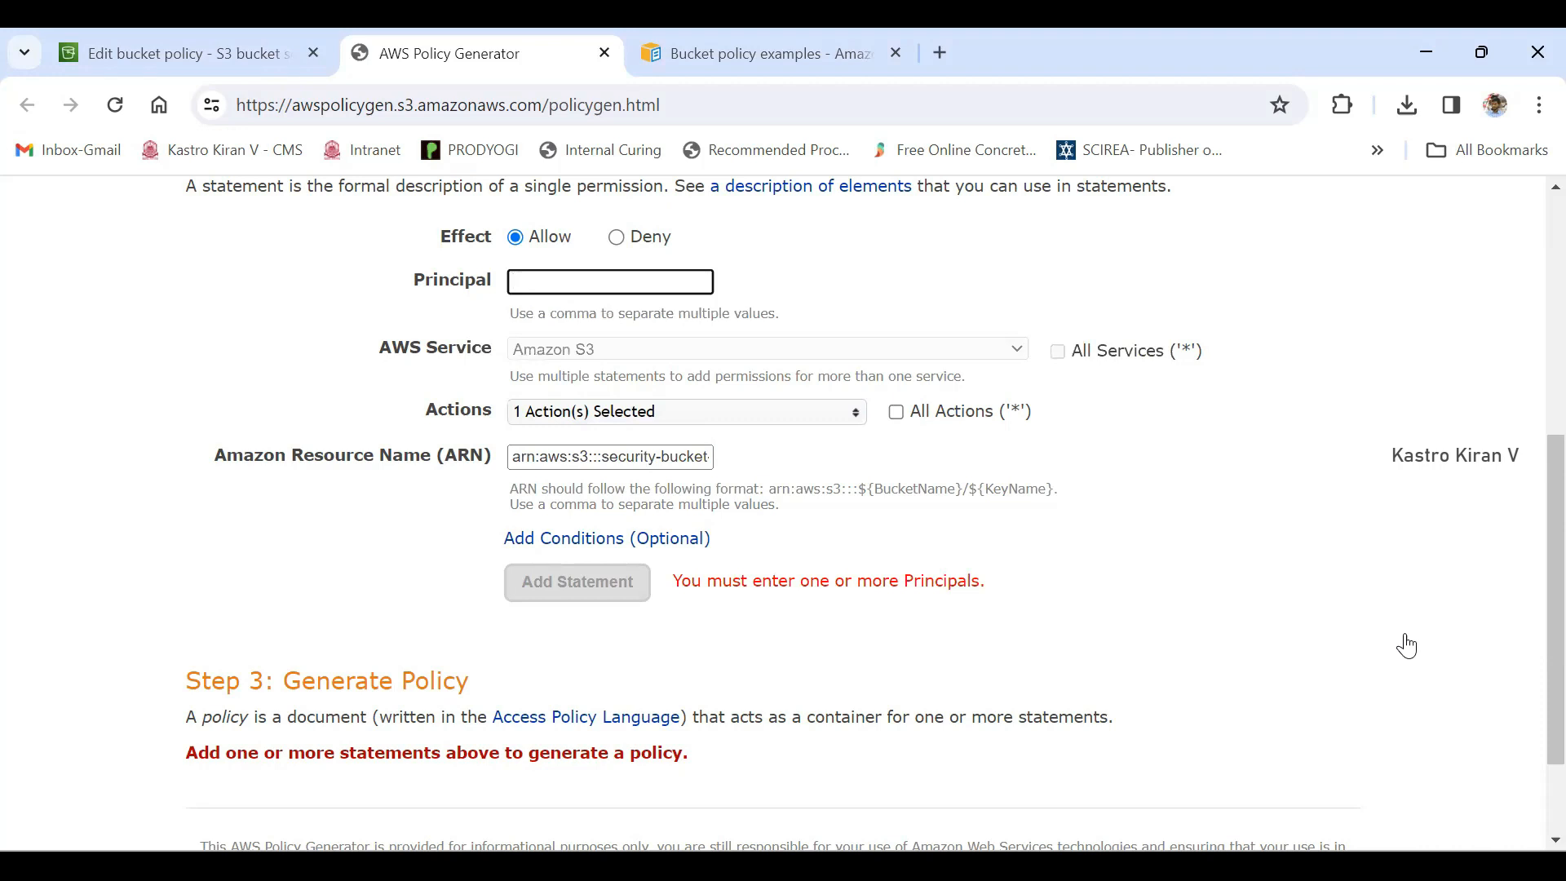
- Add the statement with * as Principal and no conditions, and generate the policy document
text(*)
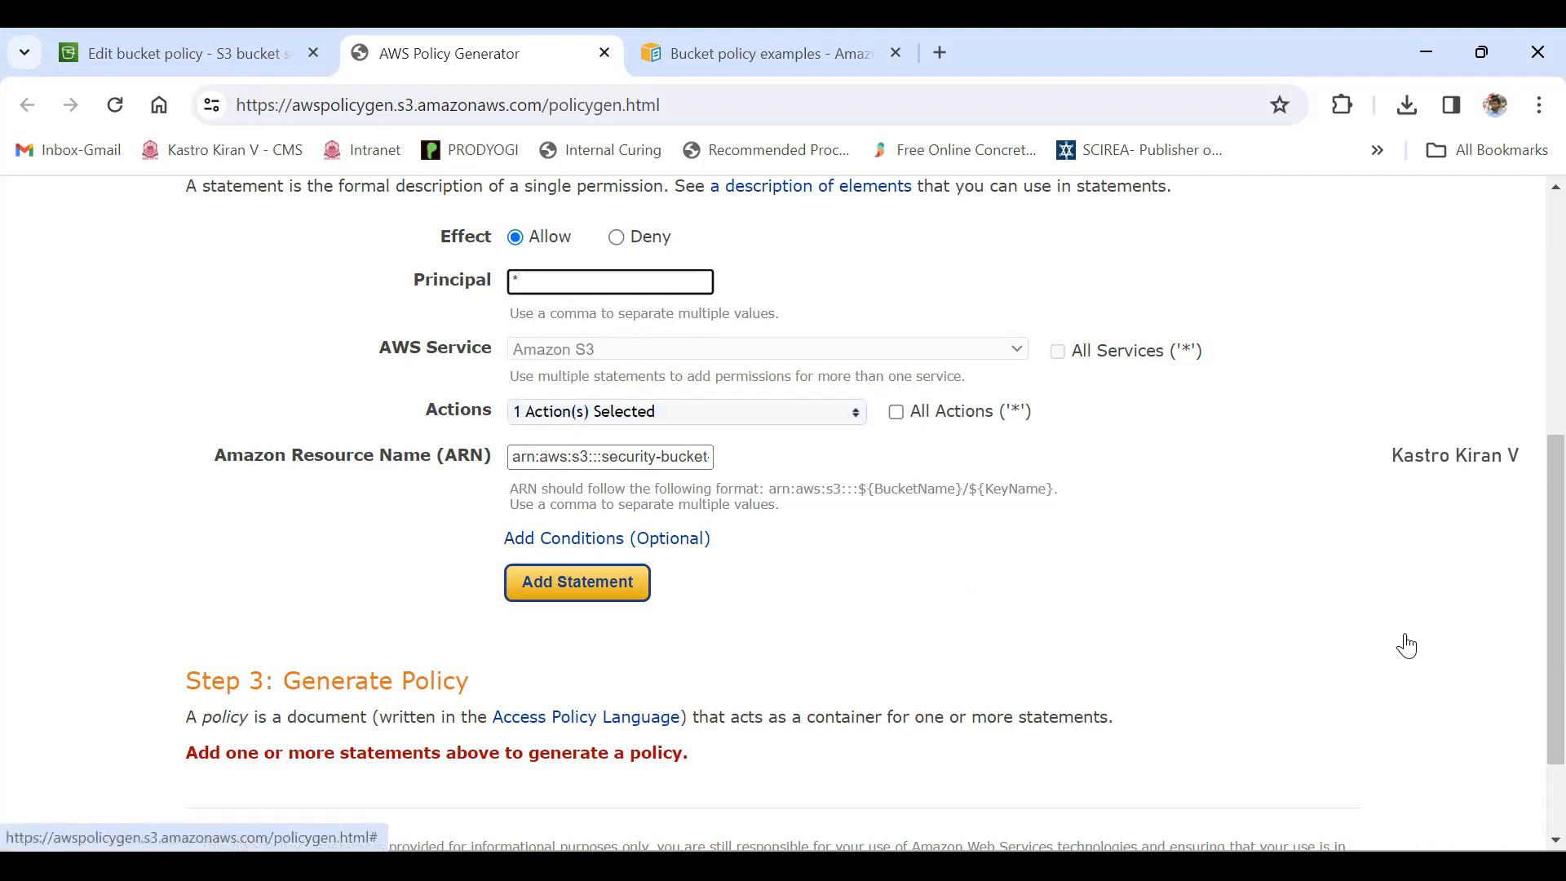
click(607, 539)
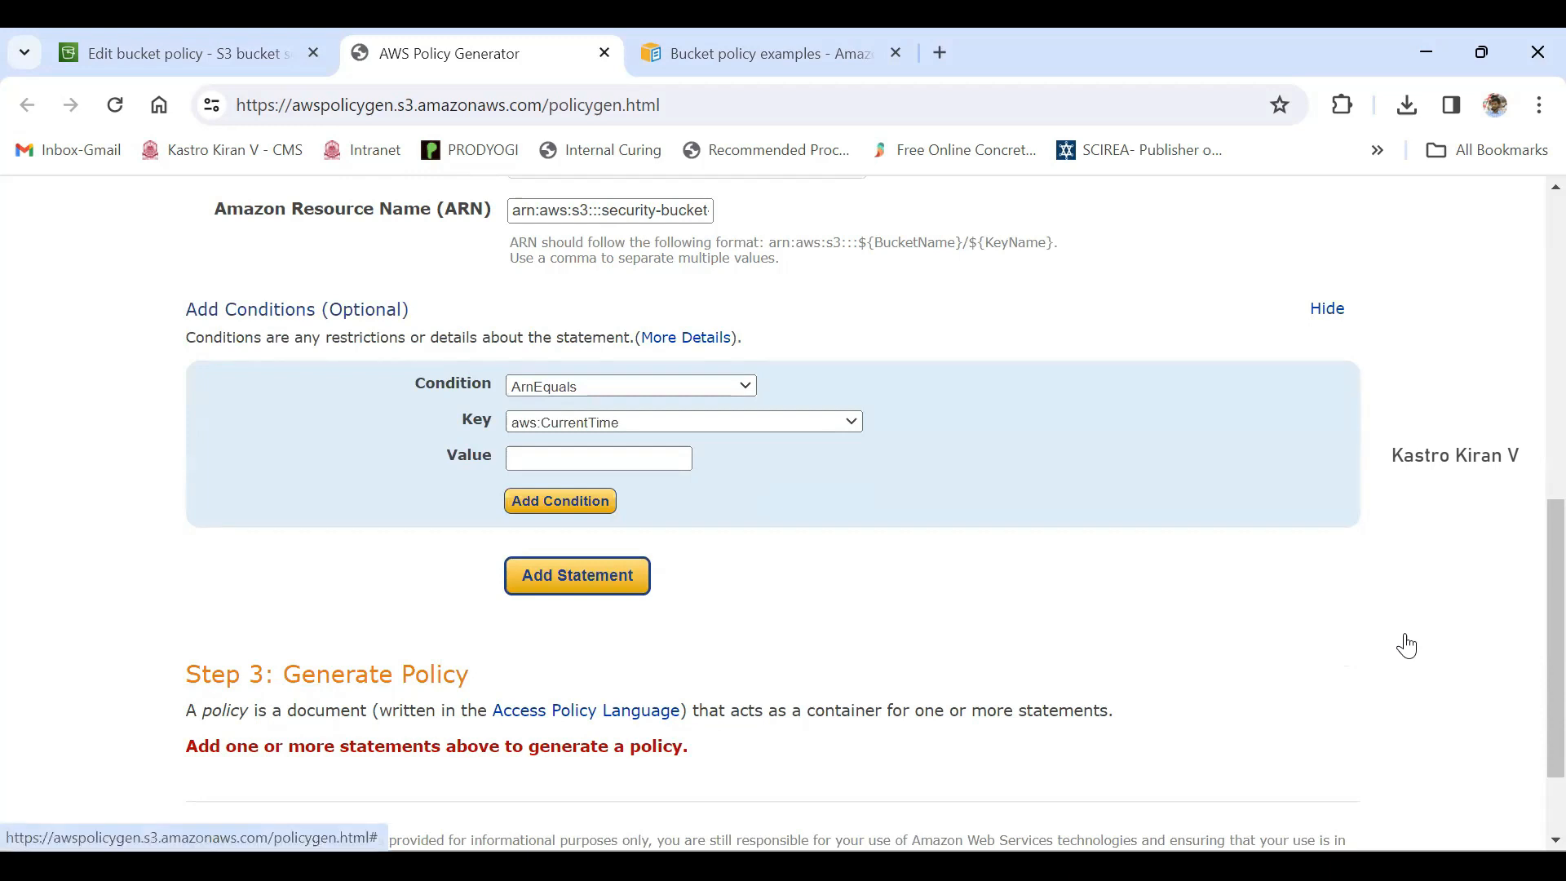
click(1328, 308)
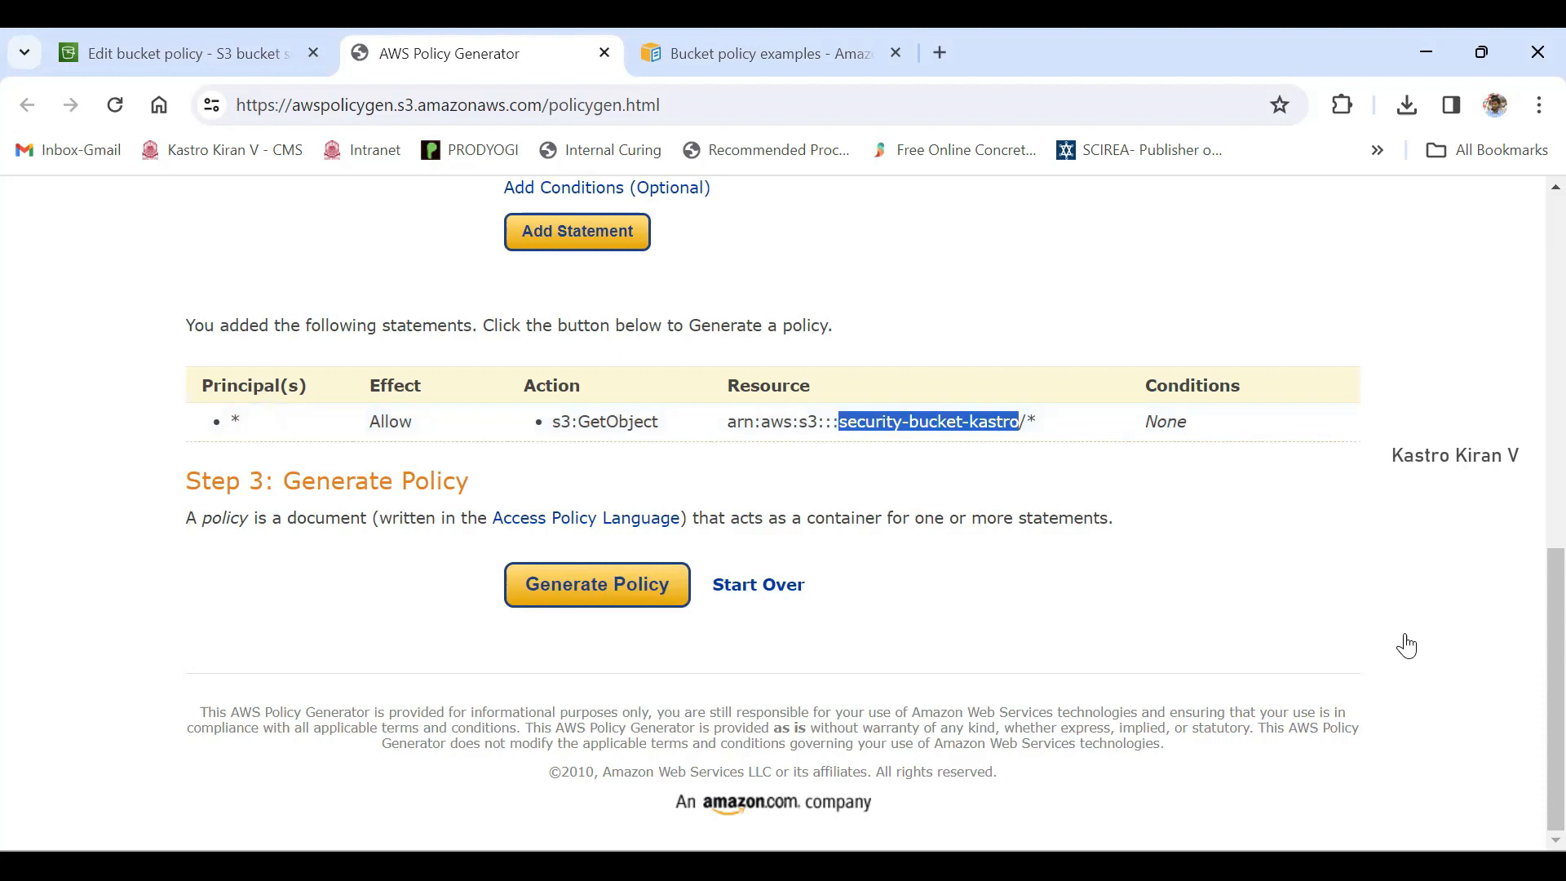
click(597, 585)
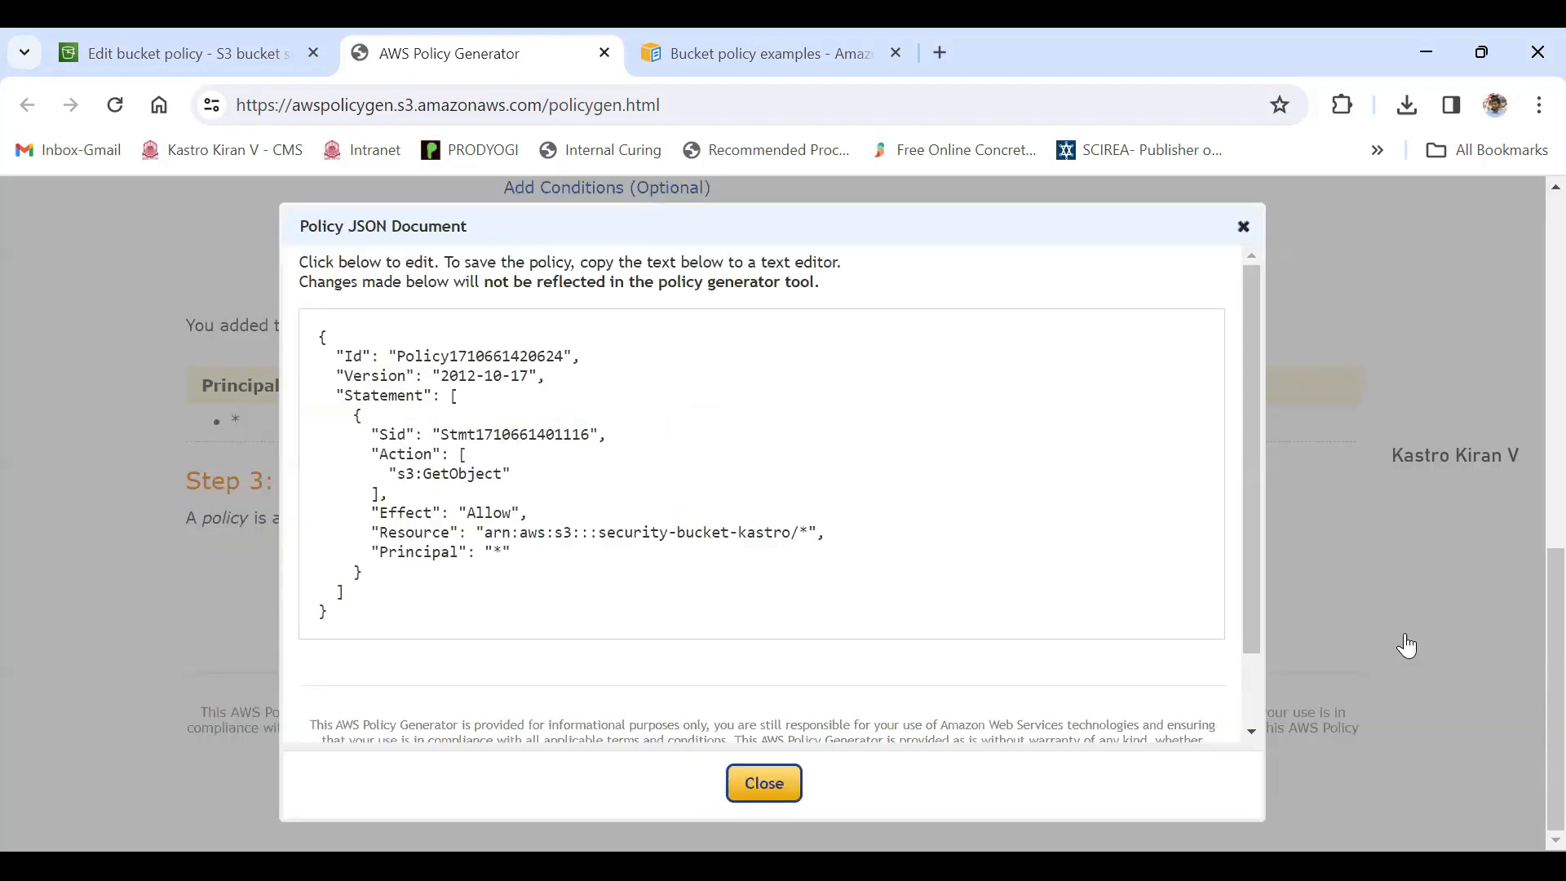
- Copy the whole generated policy JSON and paste it into the policy editor of the Edit bucket policy page
key(ctrl+a)
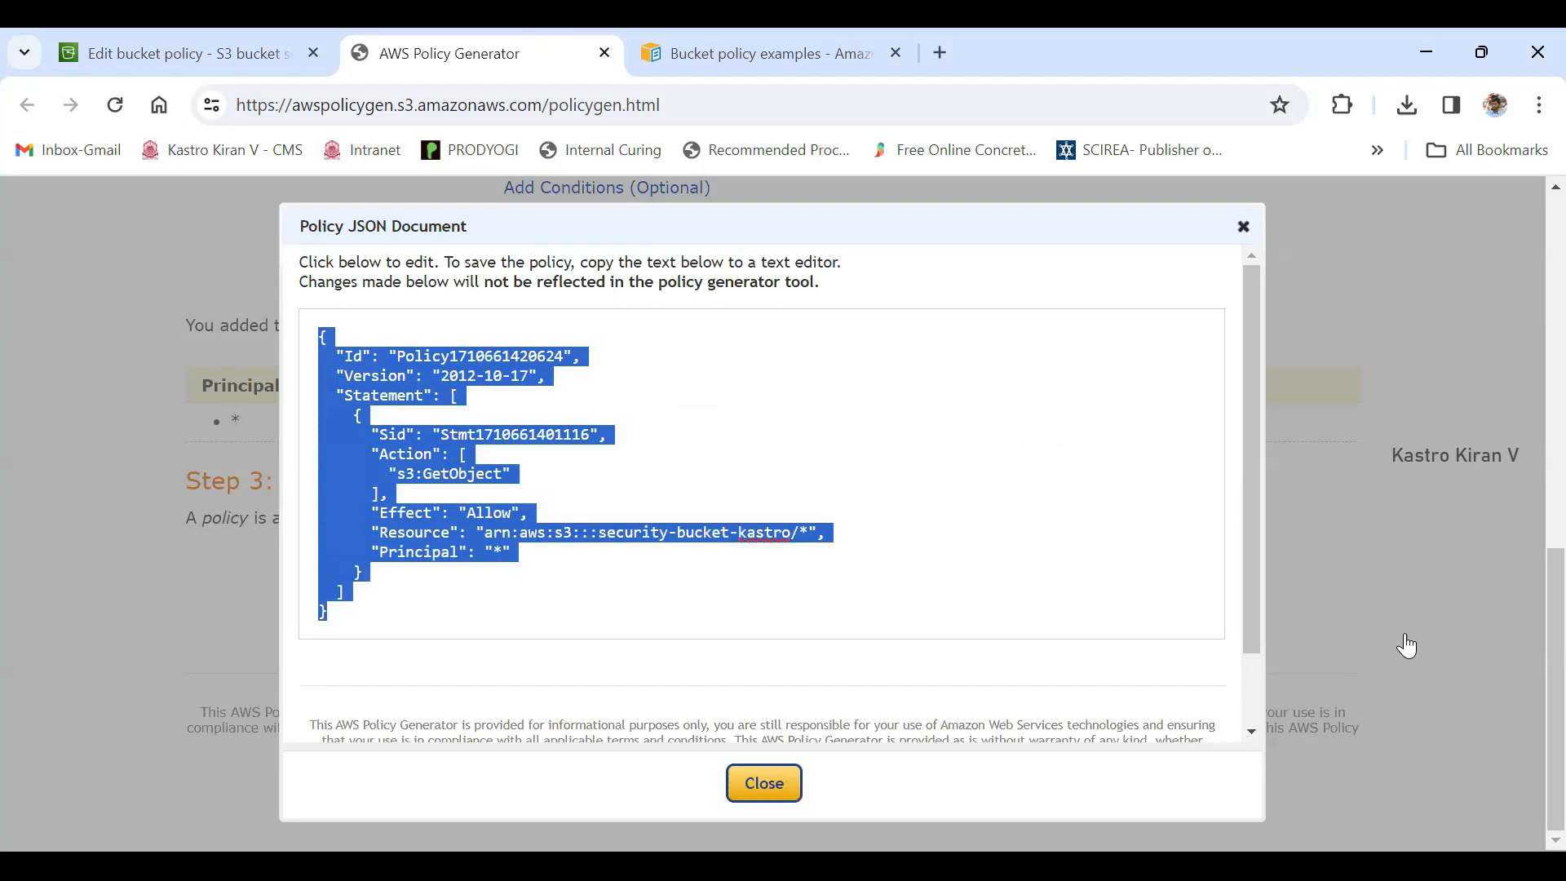
right_click(387, 545)
click(488, 210)
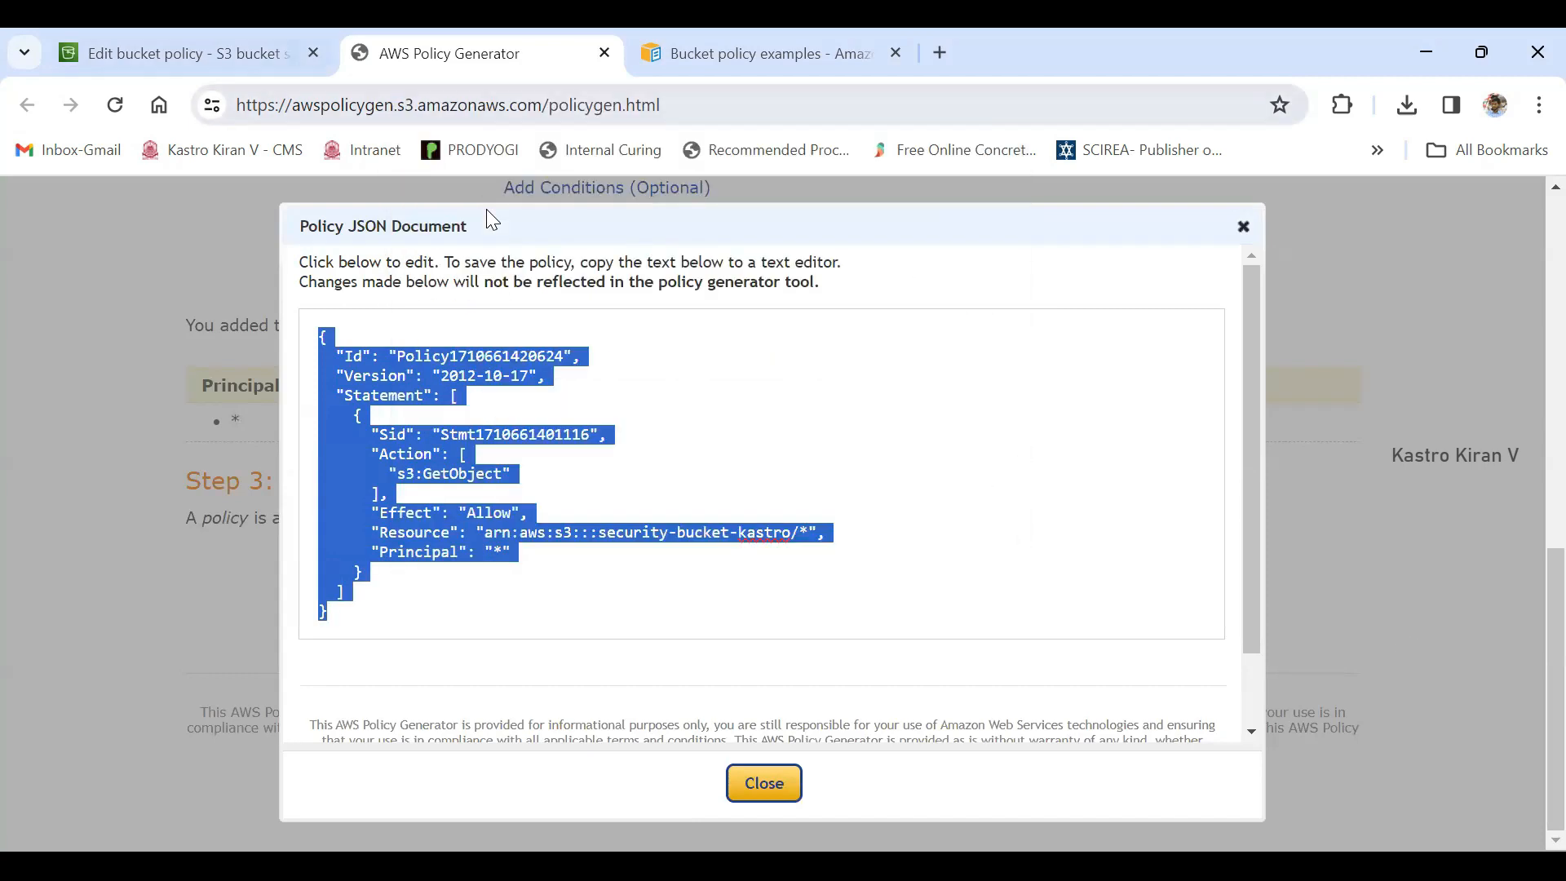
key(ctrl+shift+Tab)
scroll(487, 209, down, 3)
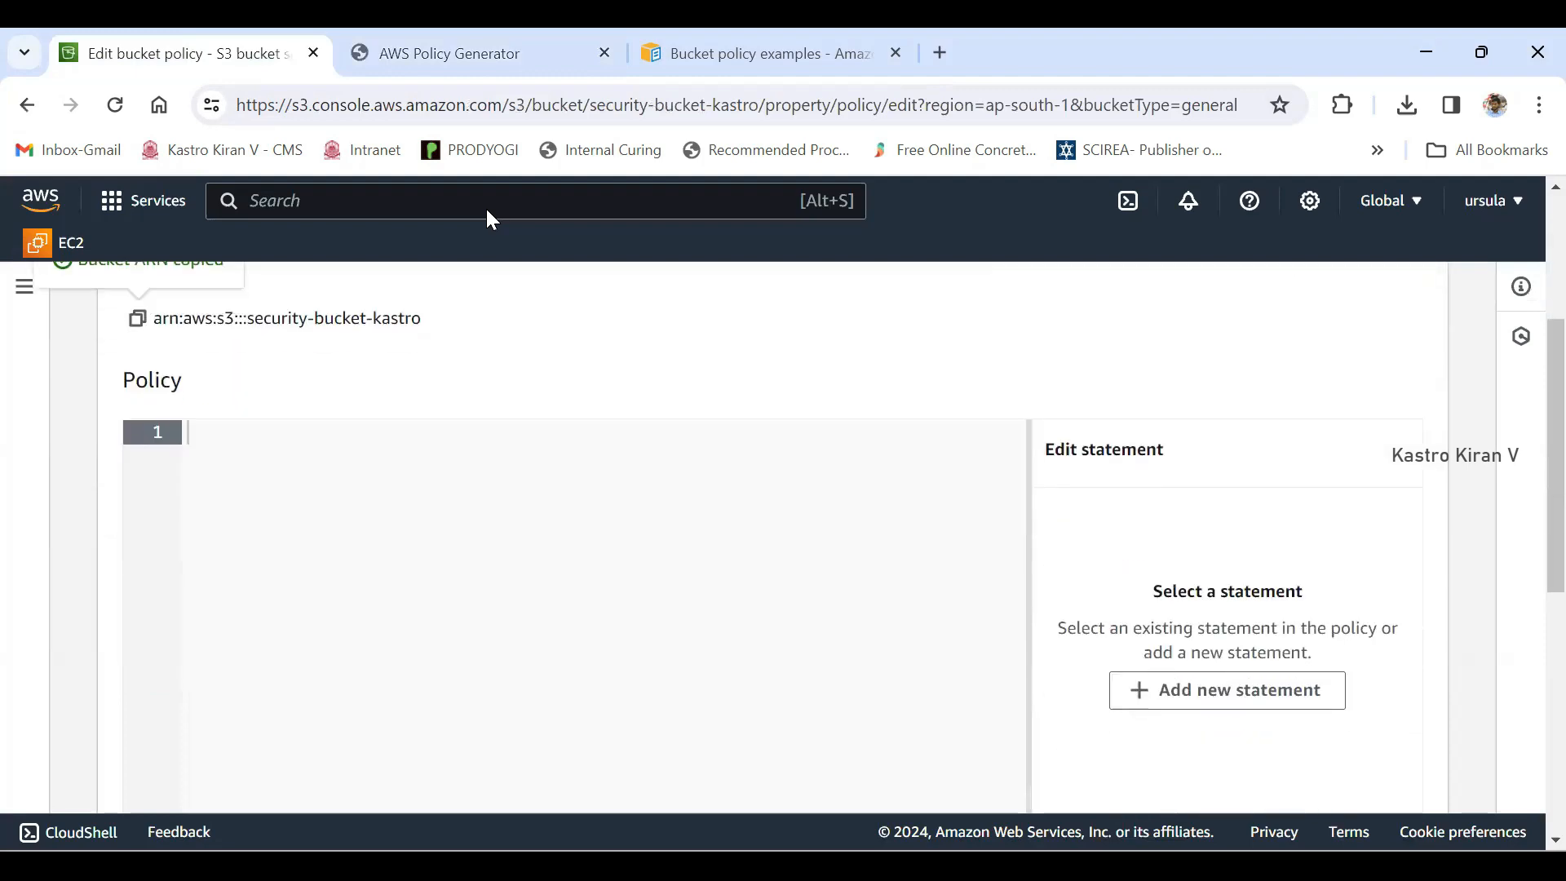
right_click(299, 456)
click(381, 338)
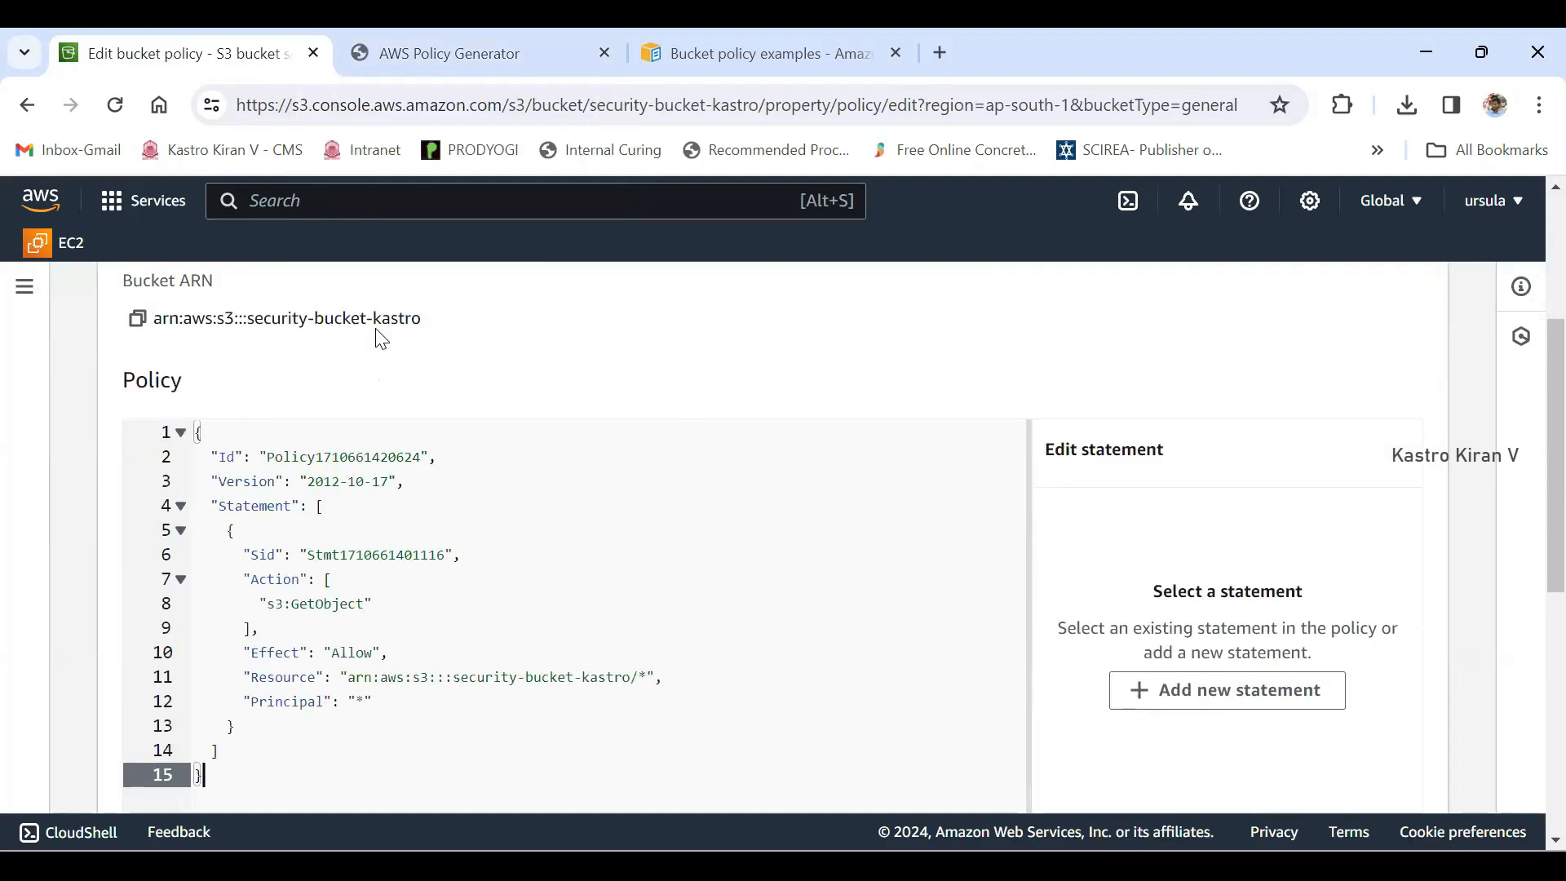
- Examine the Security, Errors, Warnings and Suggestions counts for the pasted bucket policy
scroll(380, 338, down, 3)
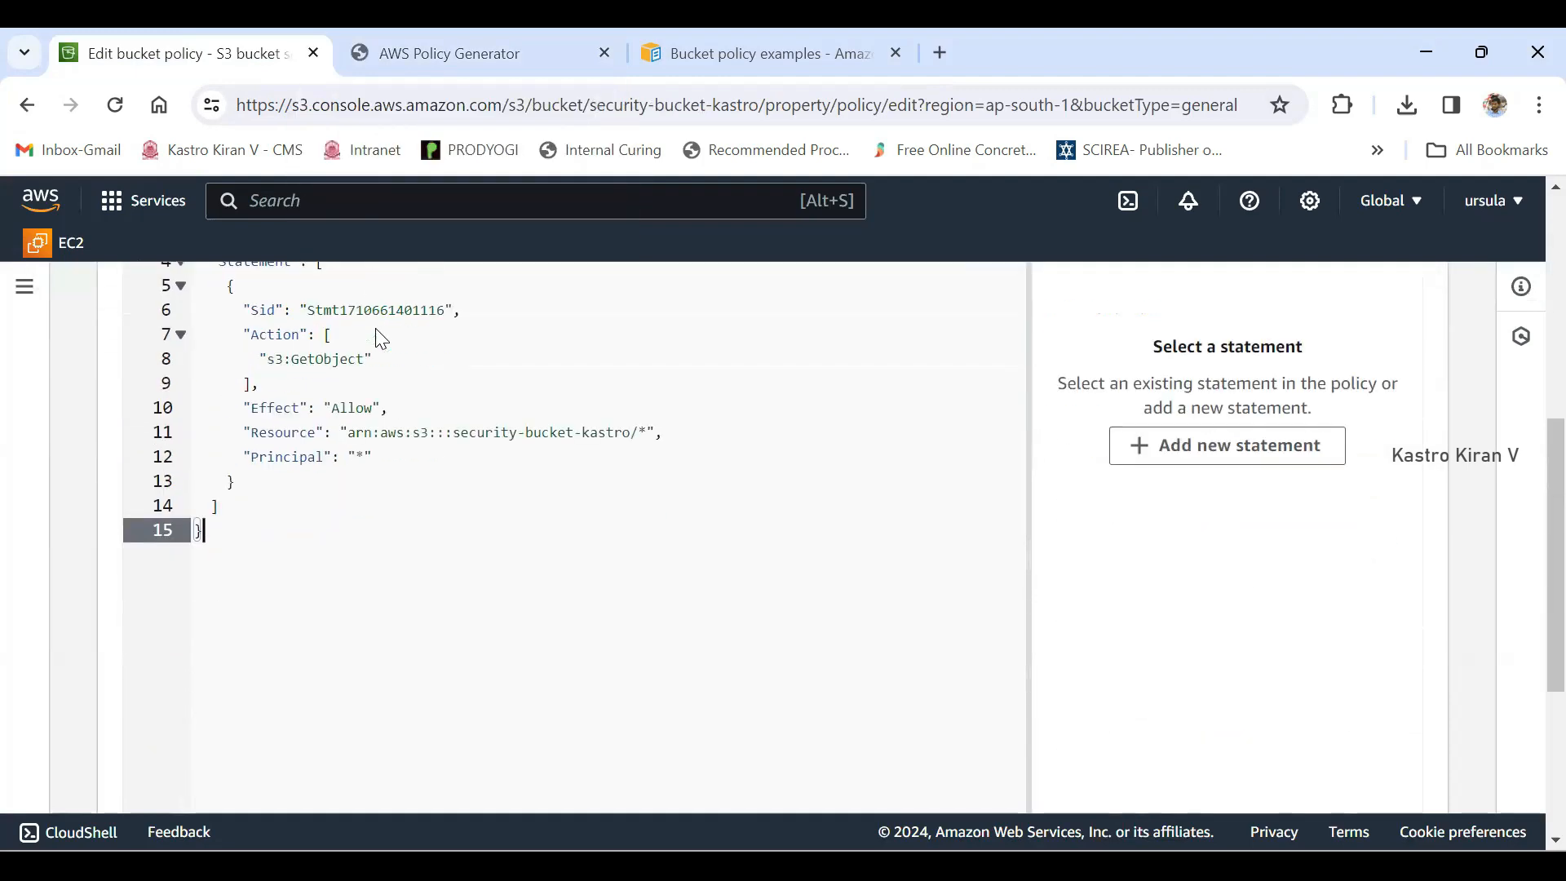
scroll(380, 339, down, 3)
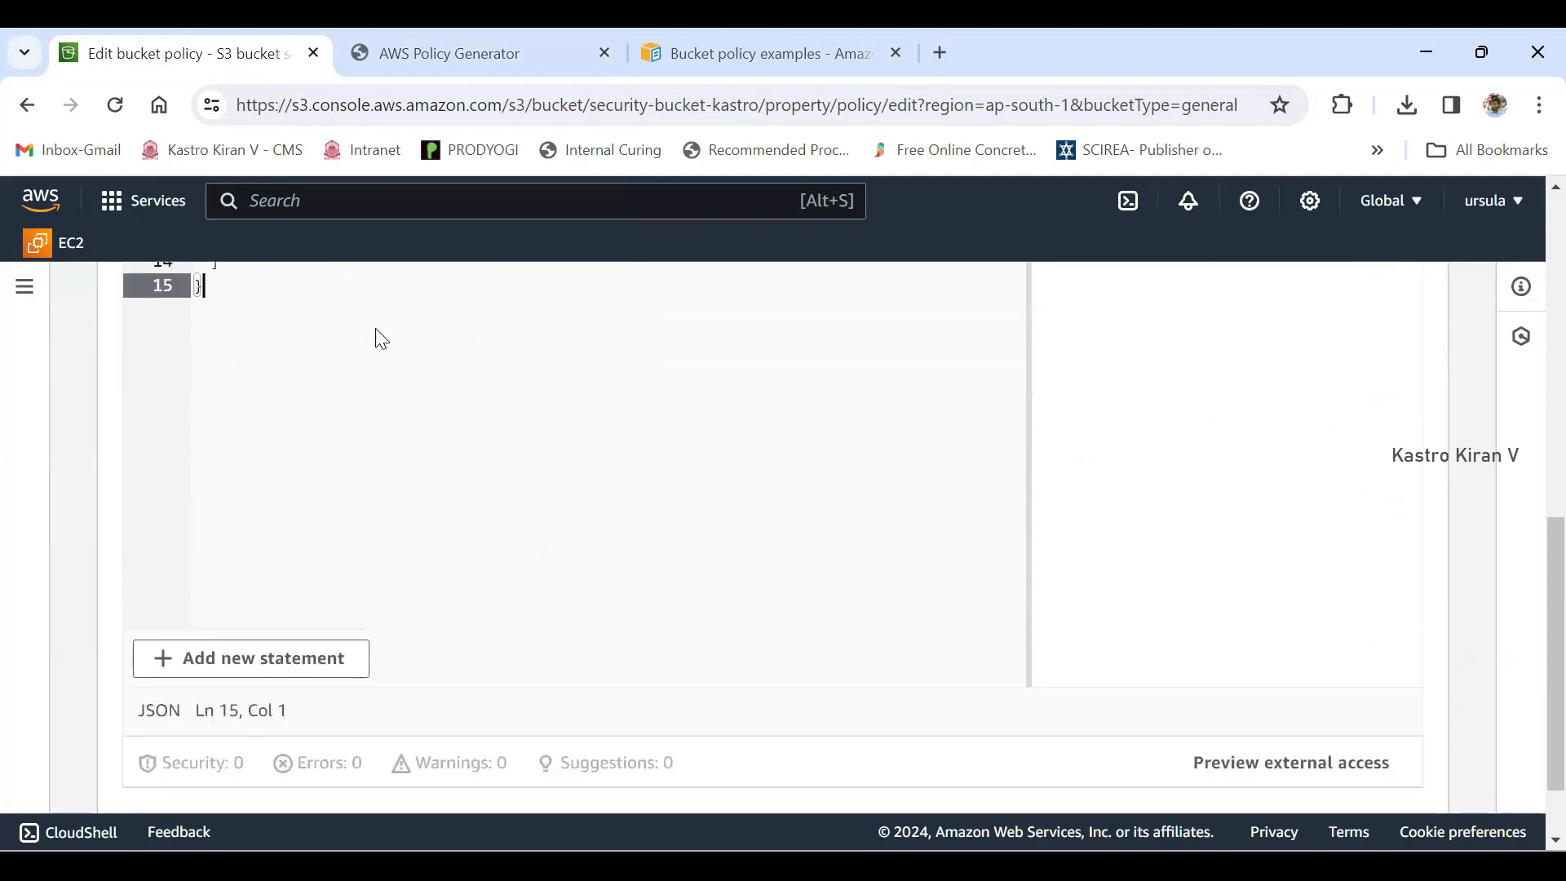
scroll(382, 338, down, 1)
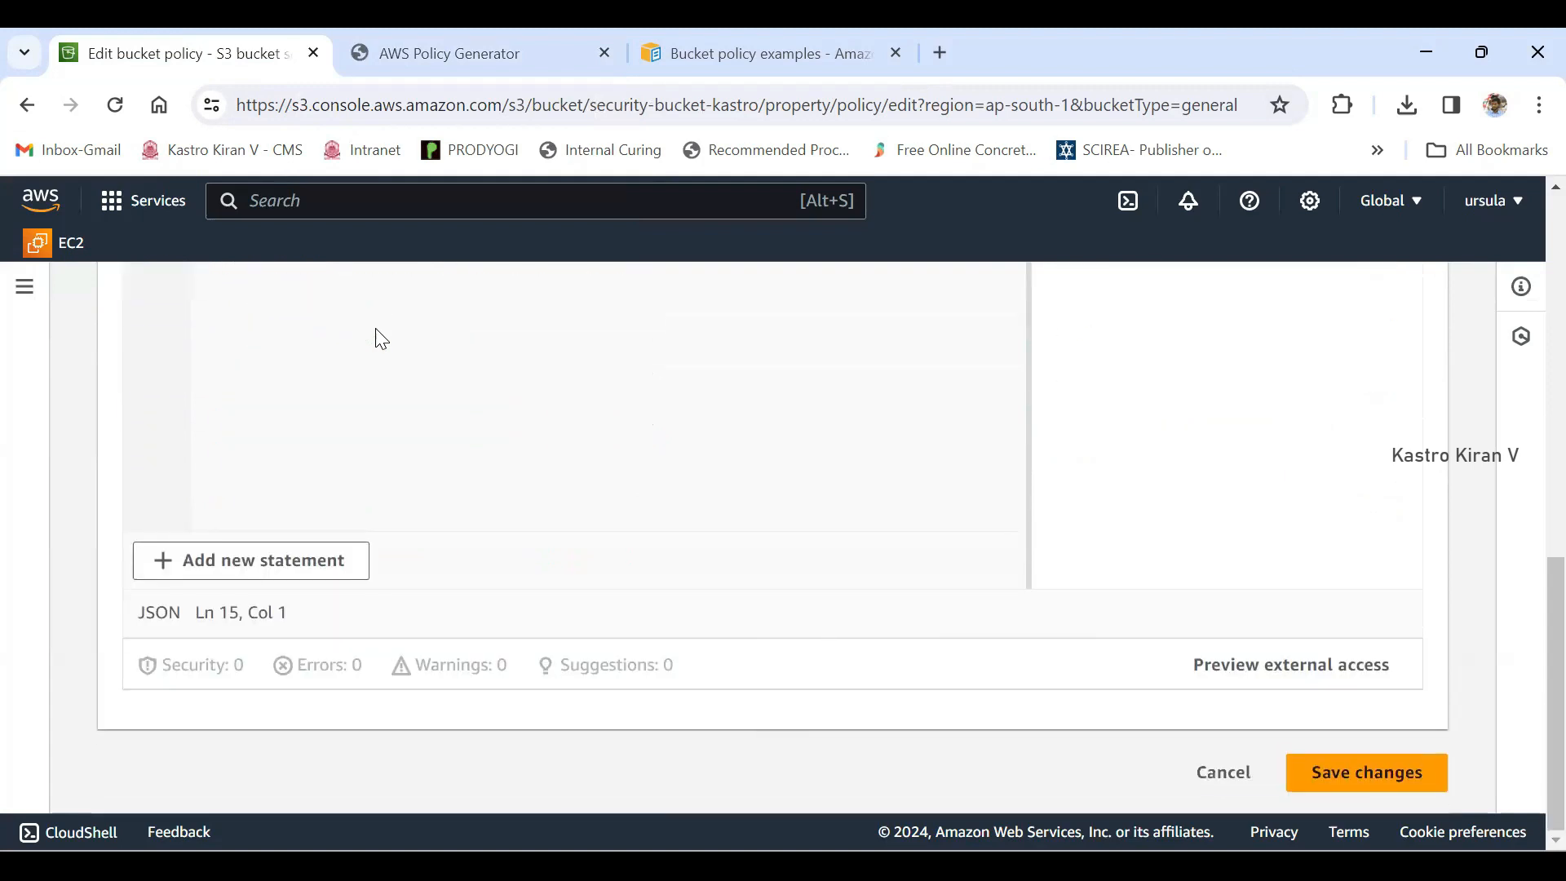
drag(364, 665, 296, 666)
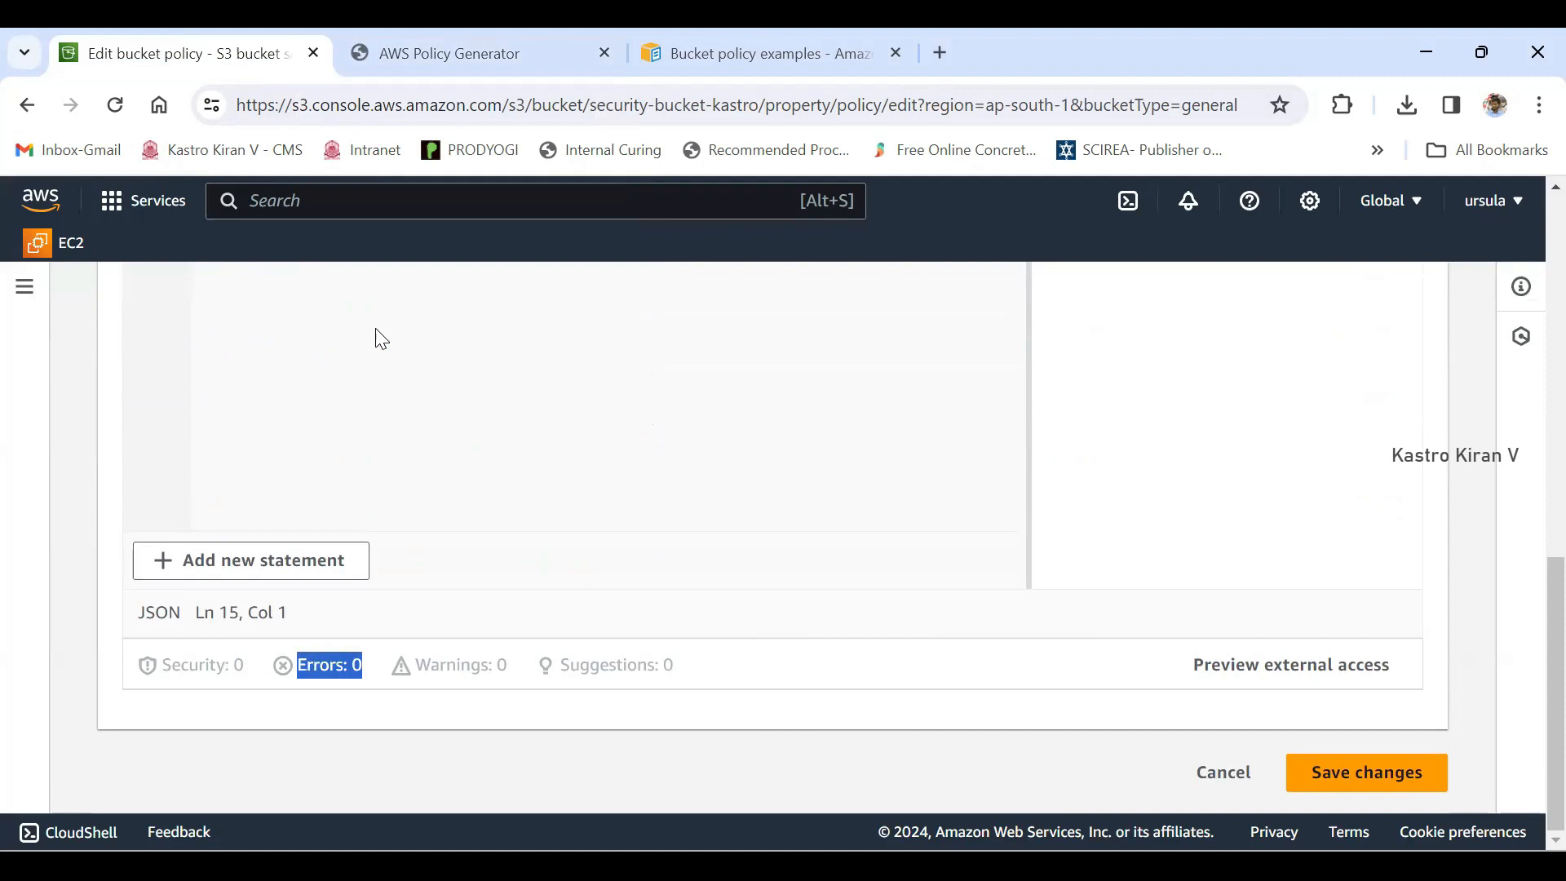
drag(508, 666, 416, 665)
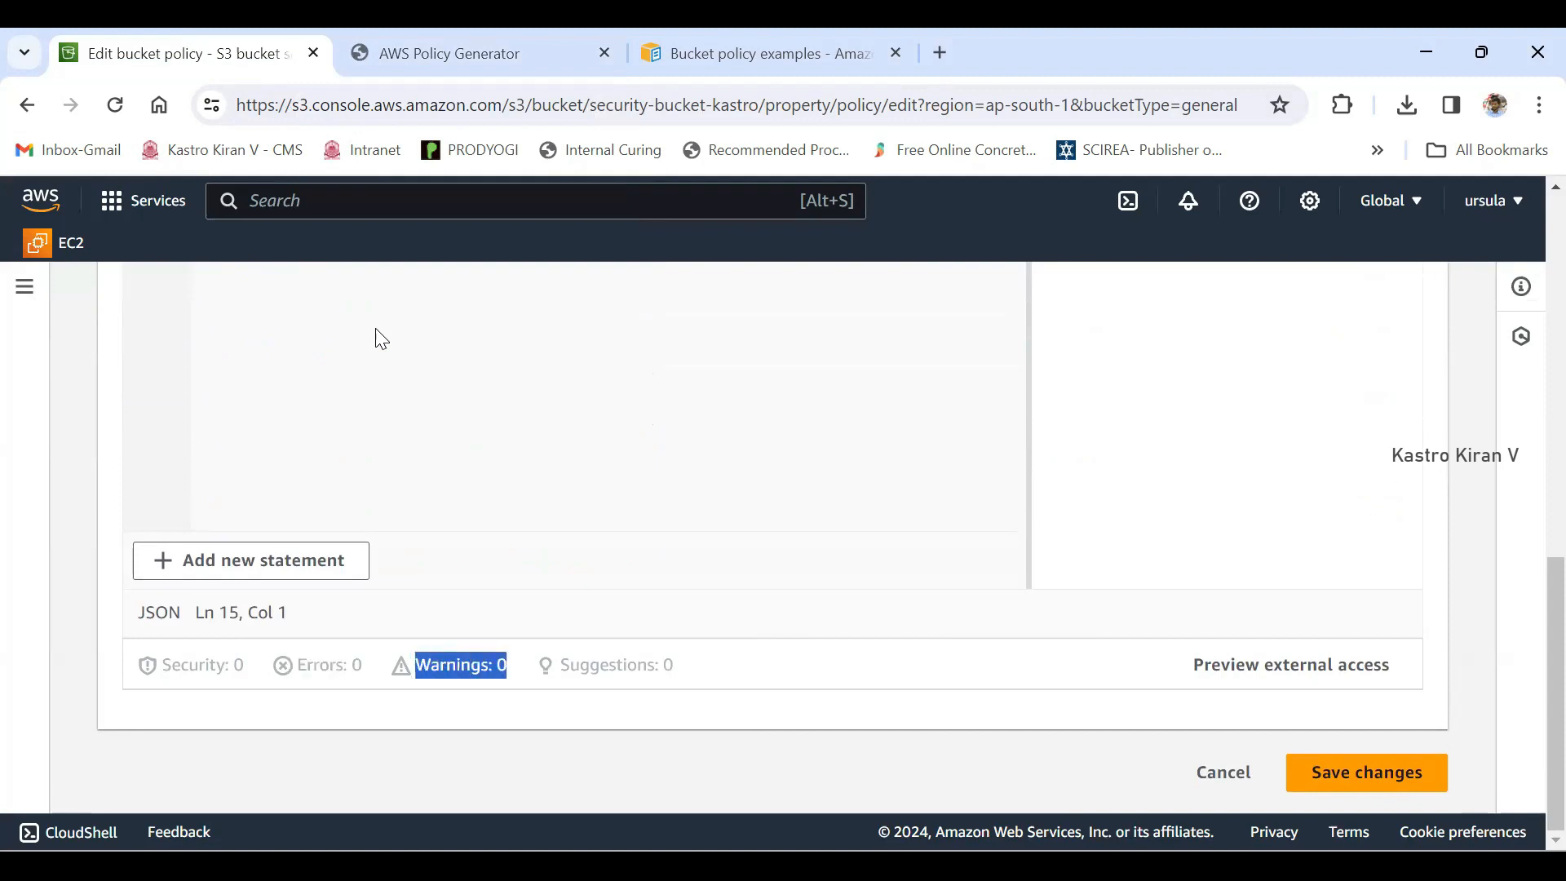
drag(245, 666, 158, 666)
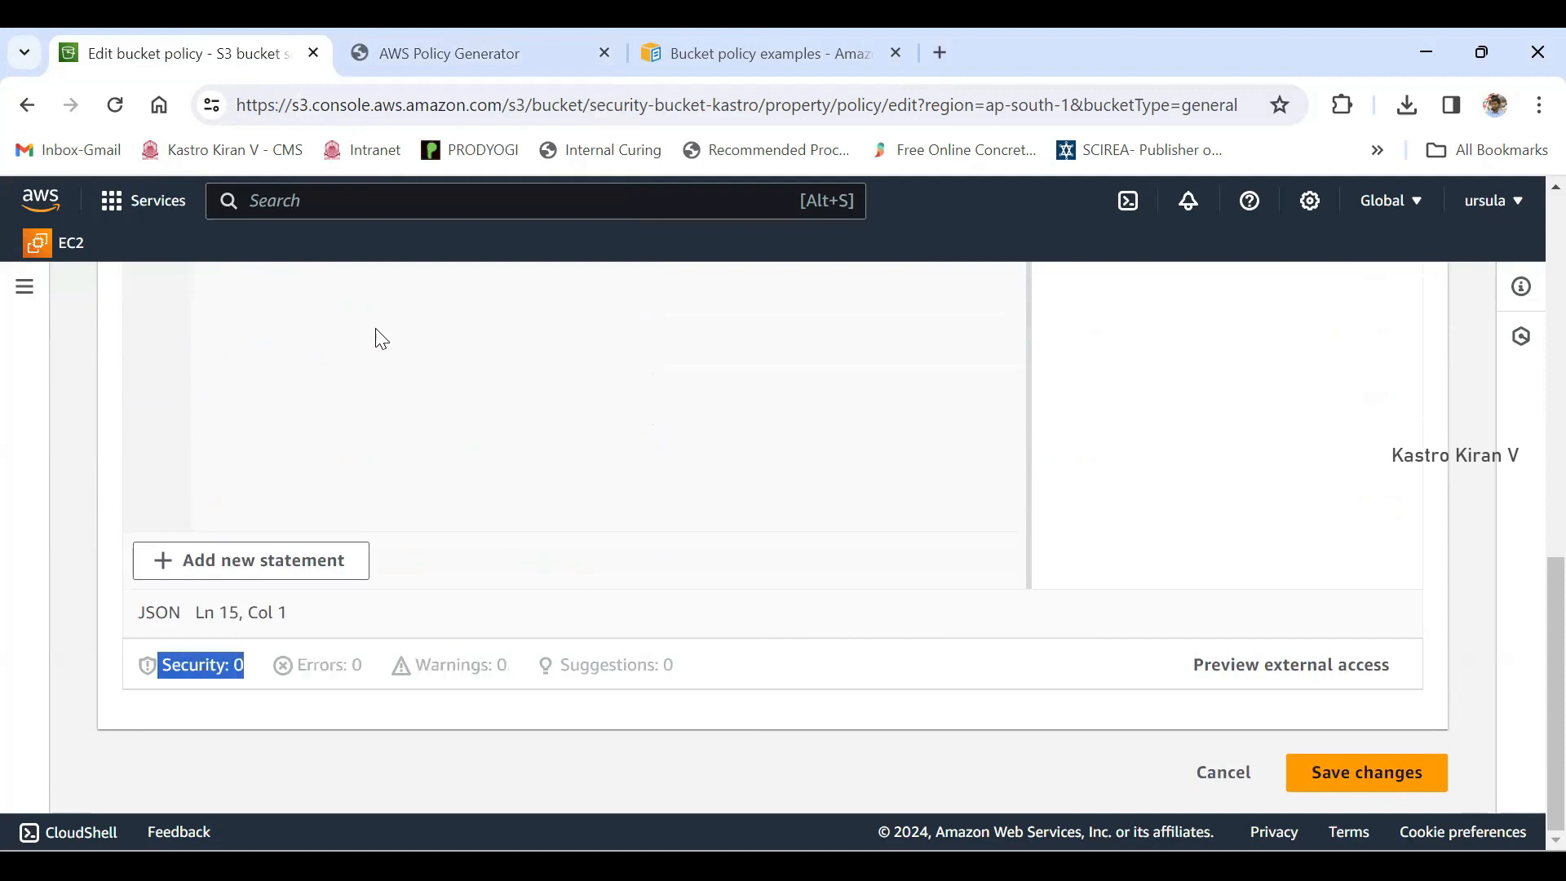
drag(674, 666, 561, 666)
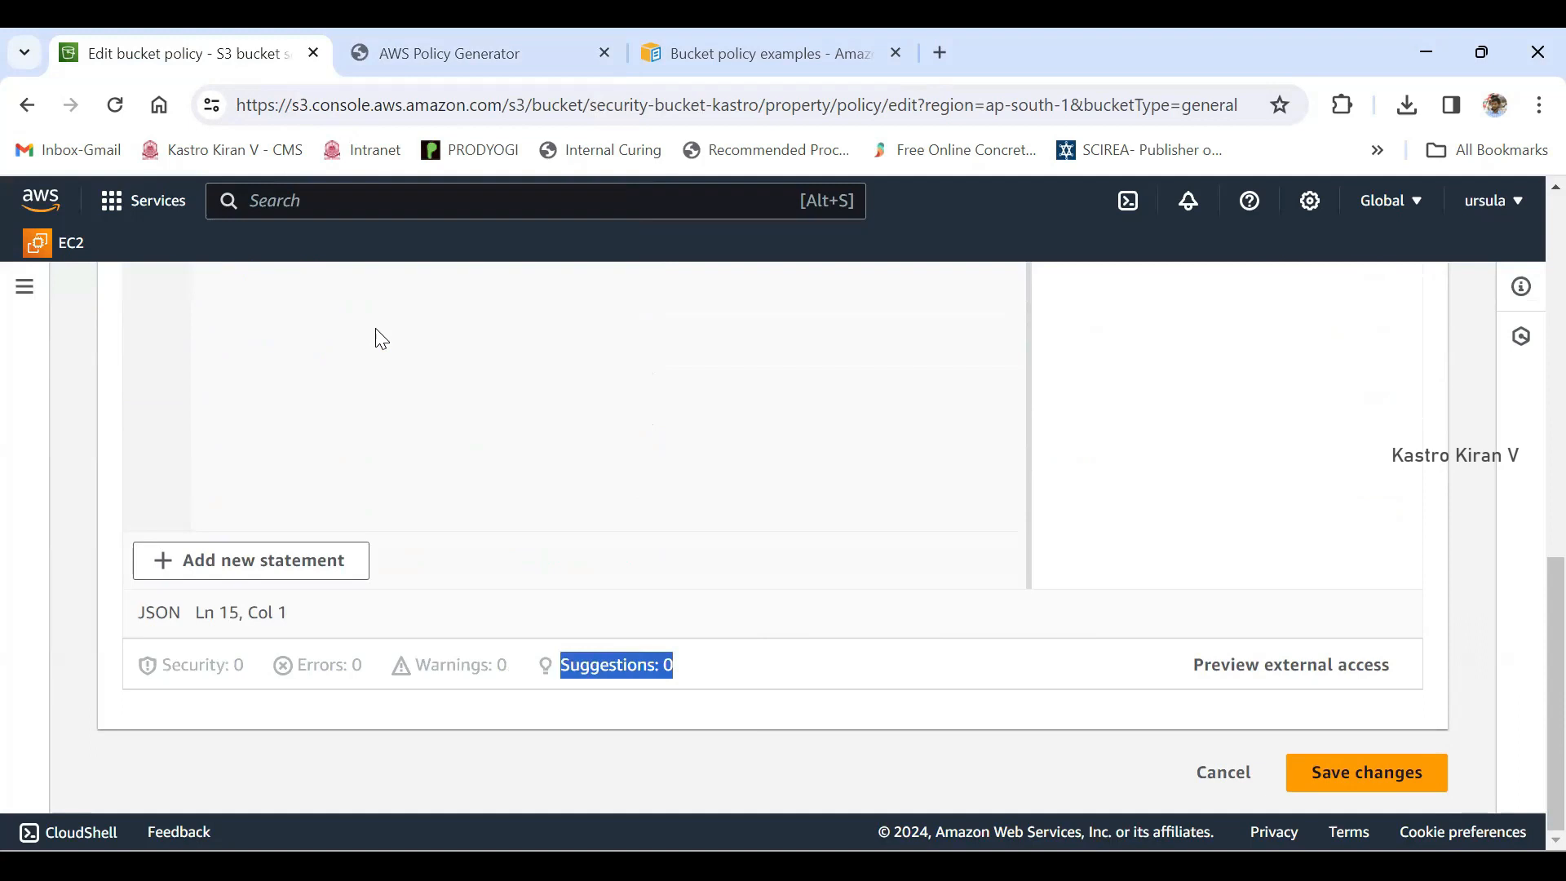
drag(362, 665, 296, 665)
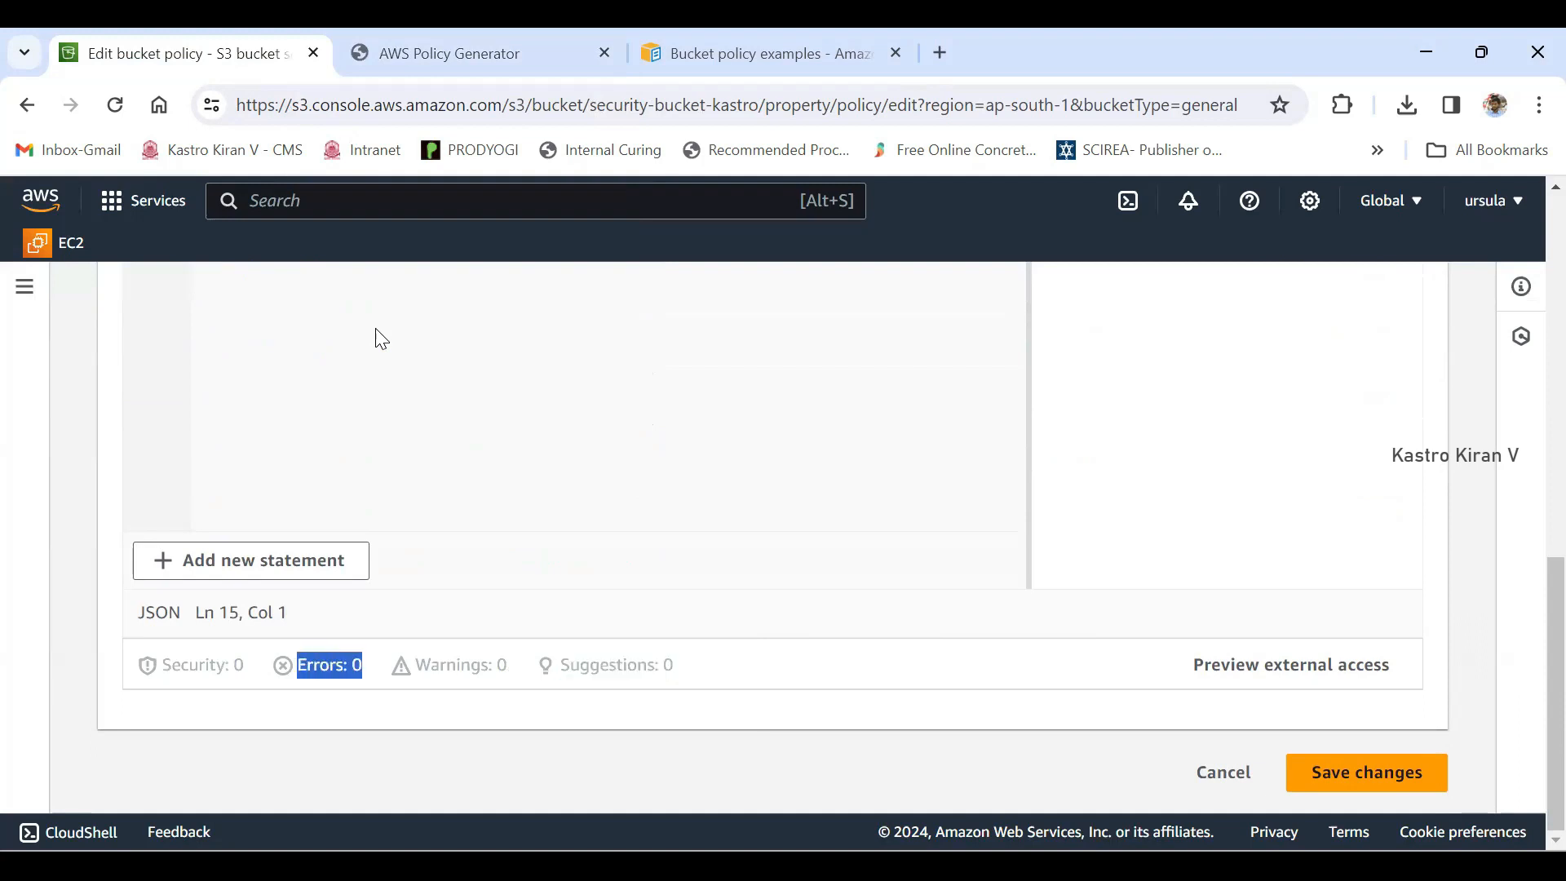
click(375, 329)
- Save the pasted GetObject policy on security-bucket-kastro
scroll(376, 329, up, 1)
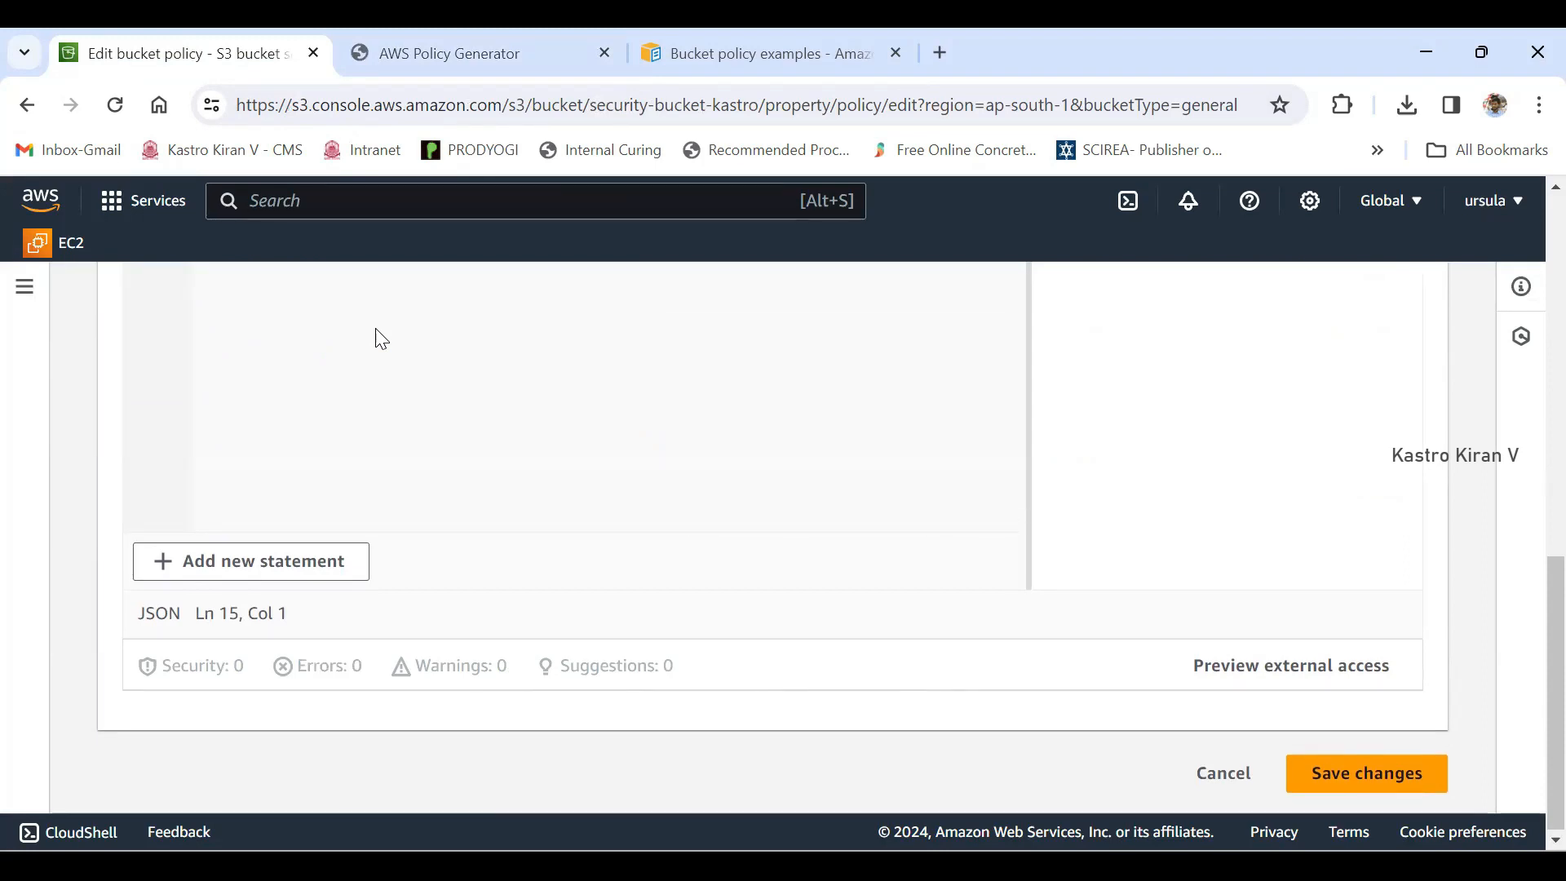
scroll(377, 335, up, 3)
scroll(378, 336, down, 3)
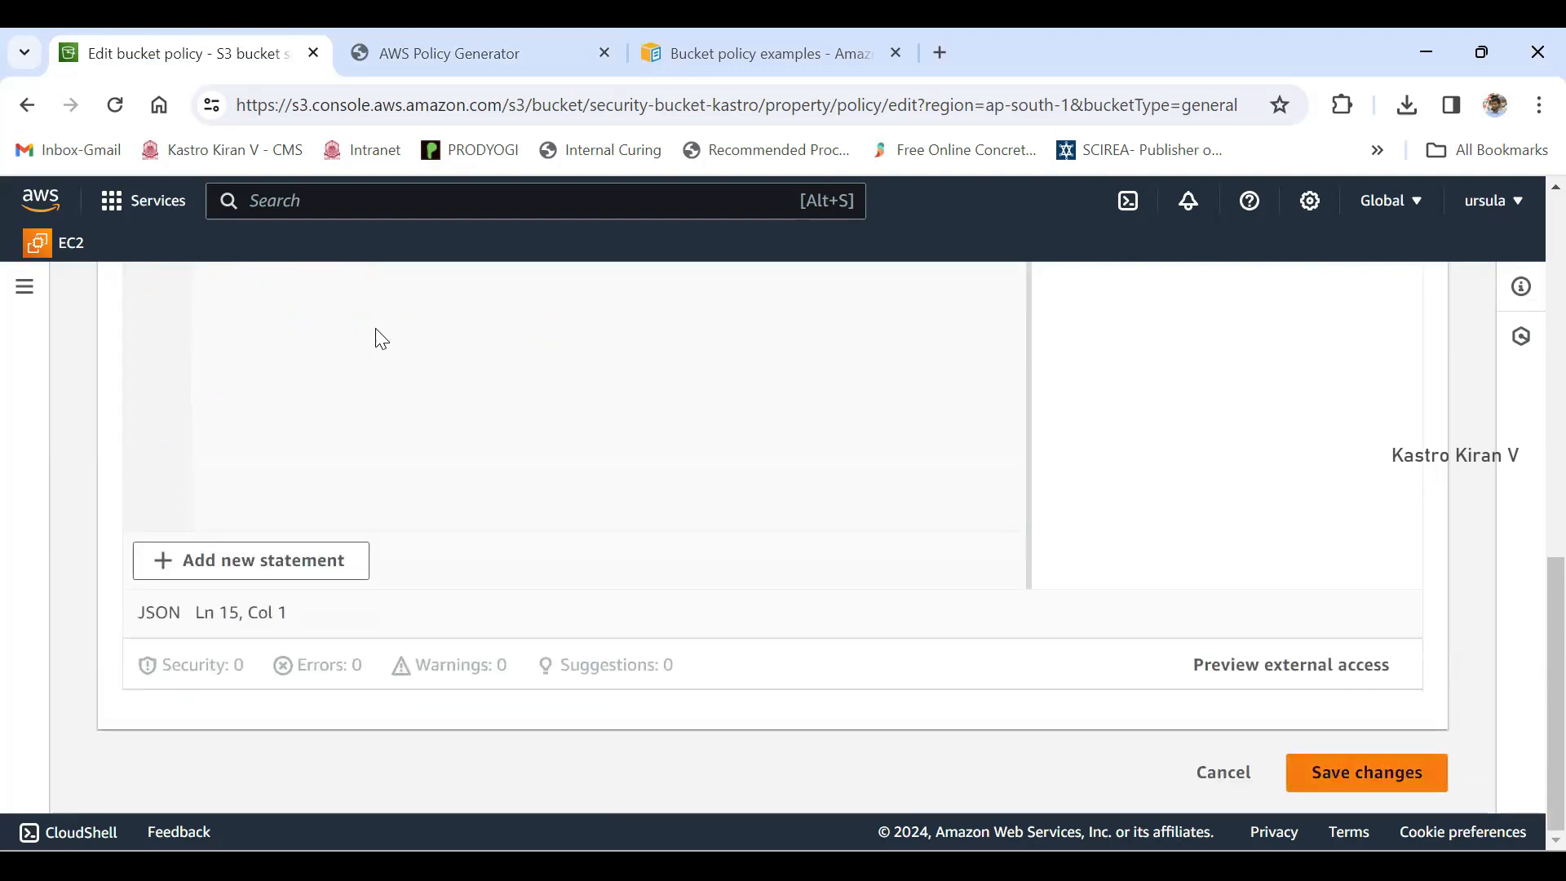
click(1367, 773)
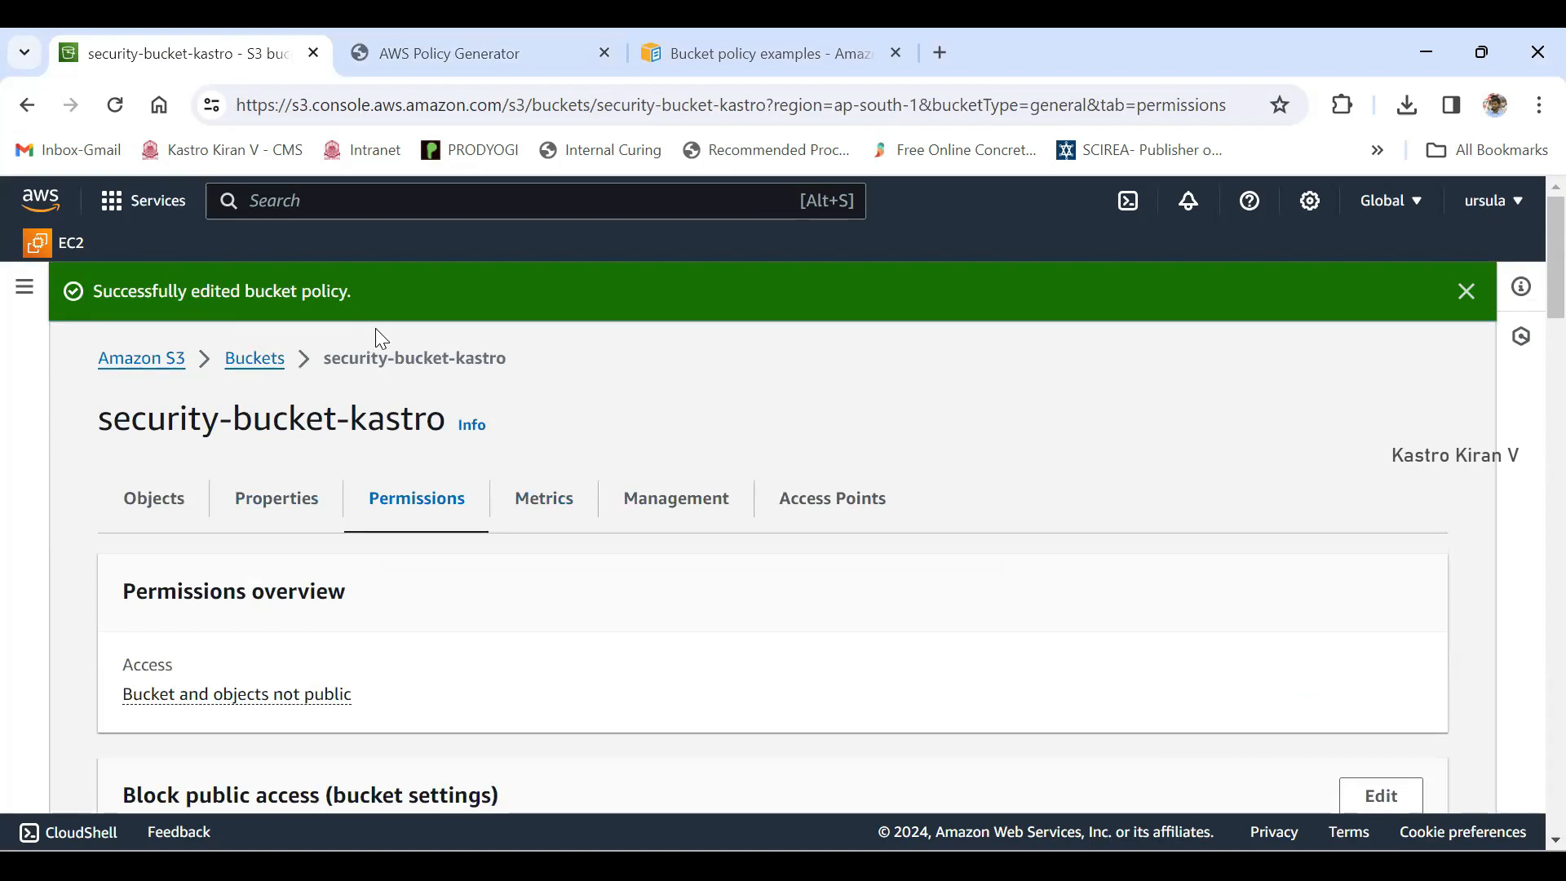
- Reopen the bucket policy of security-bucket-kastro for editing and save it again without changes
triple_click(375, 329)
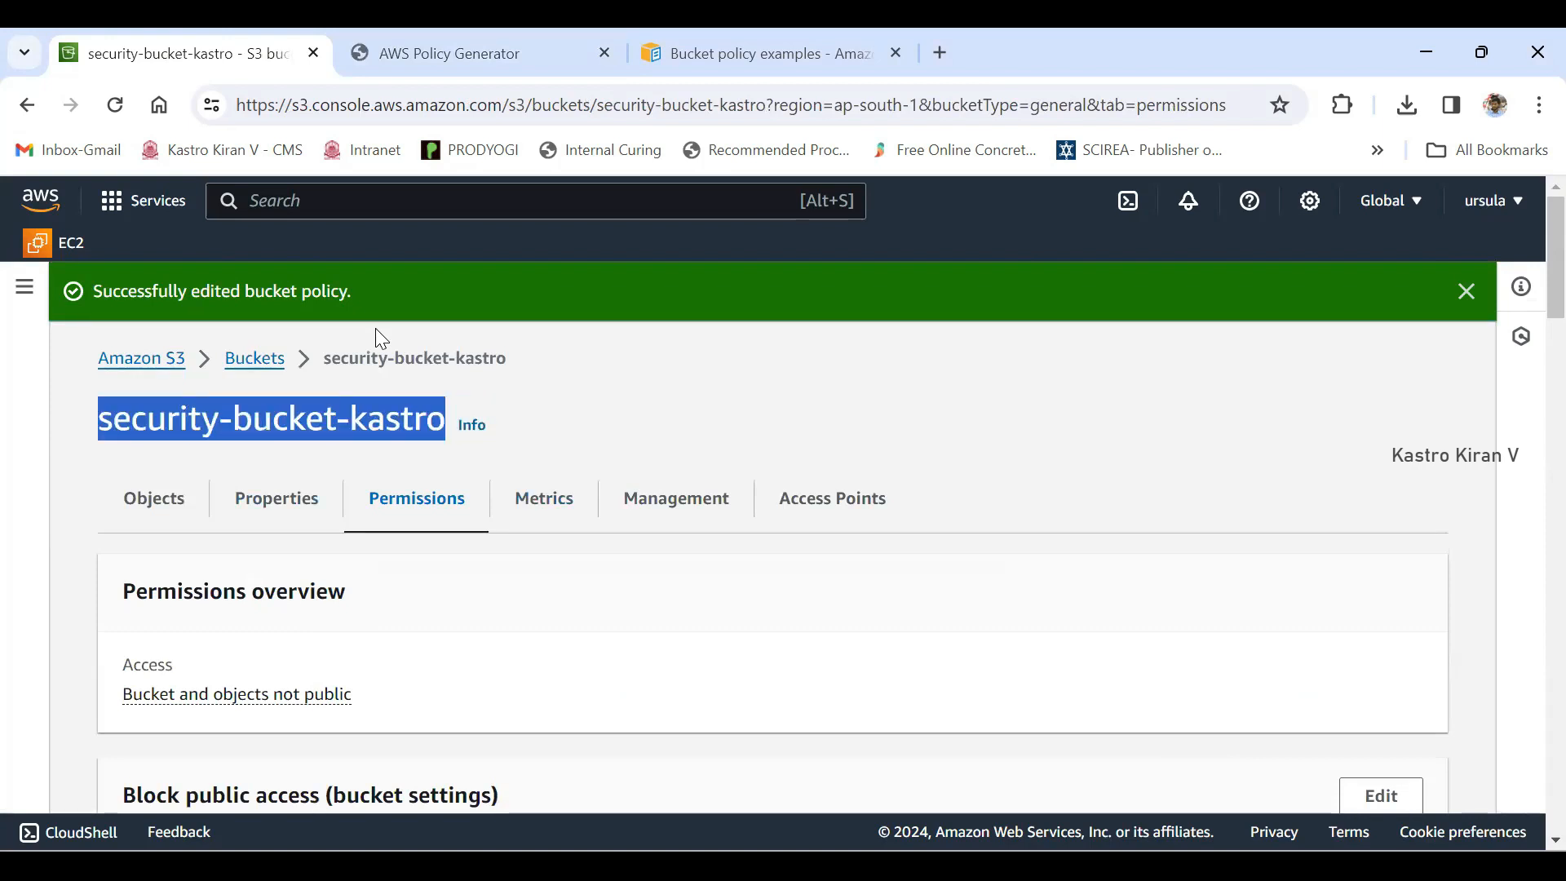
scroll(379, 337, down, 8)
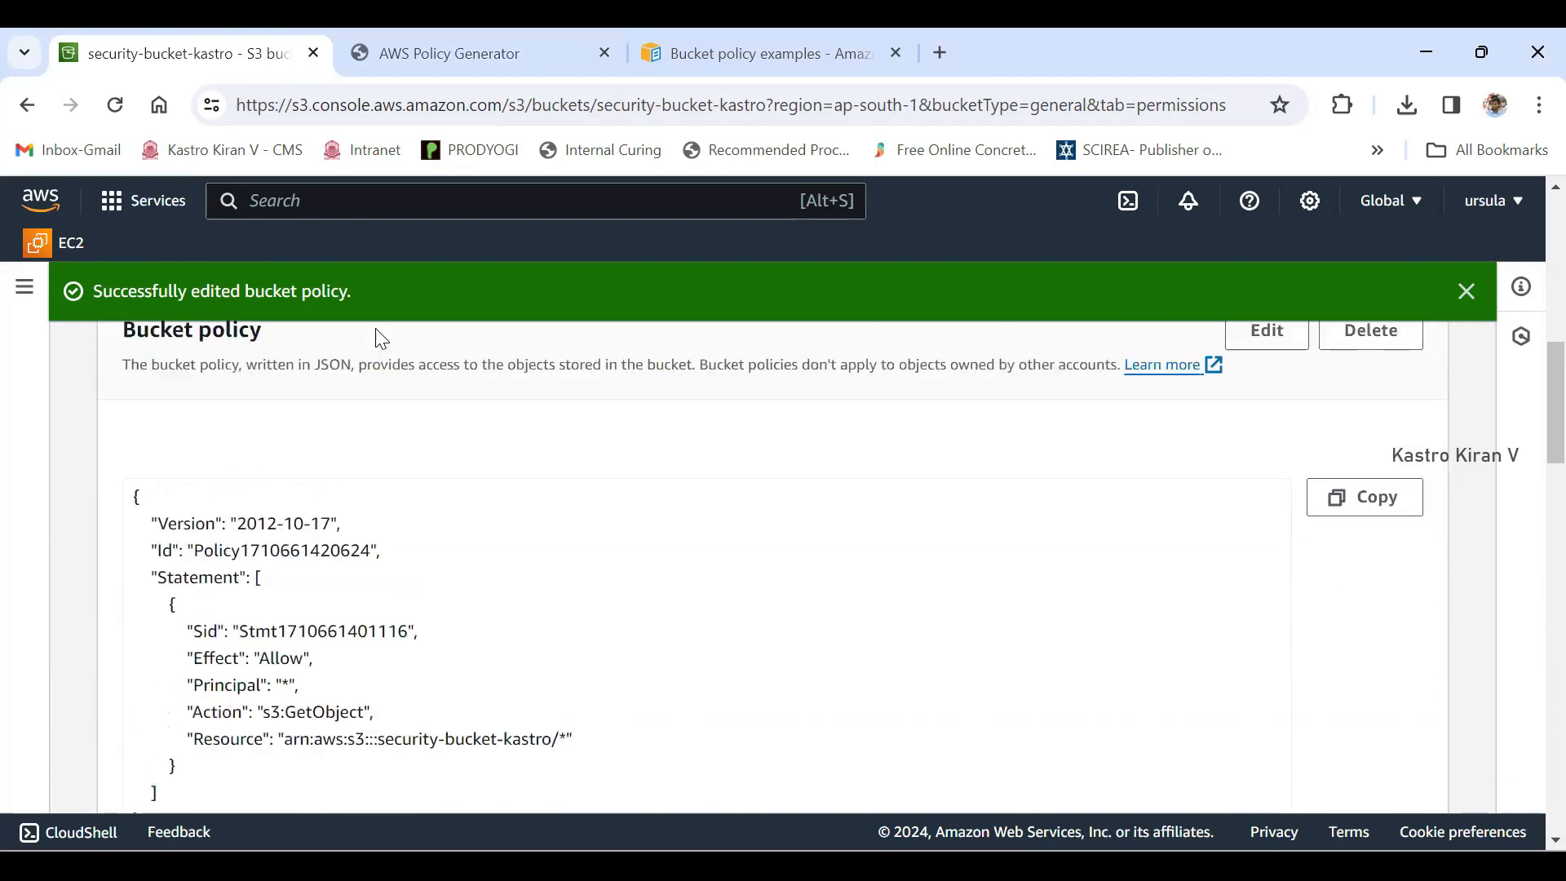
scroll(379, 338, up, 1)
triple_click(380, 337)
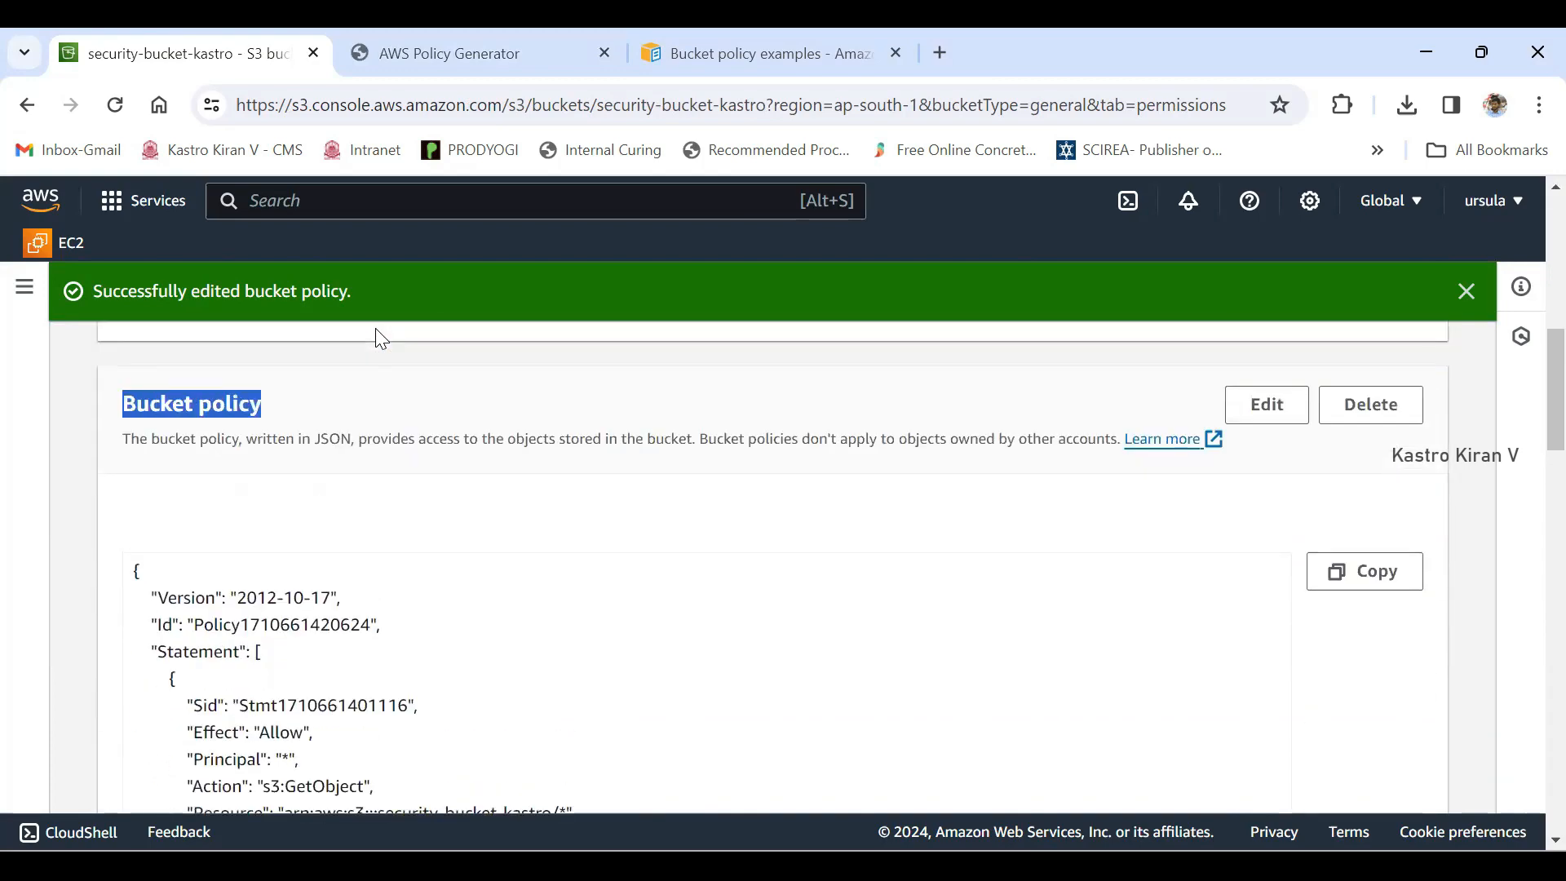
click(1266, 405)
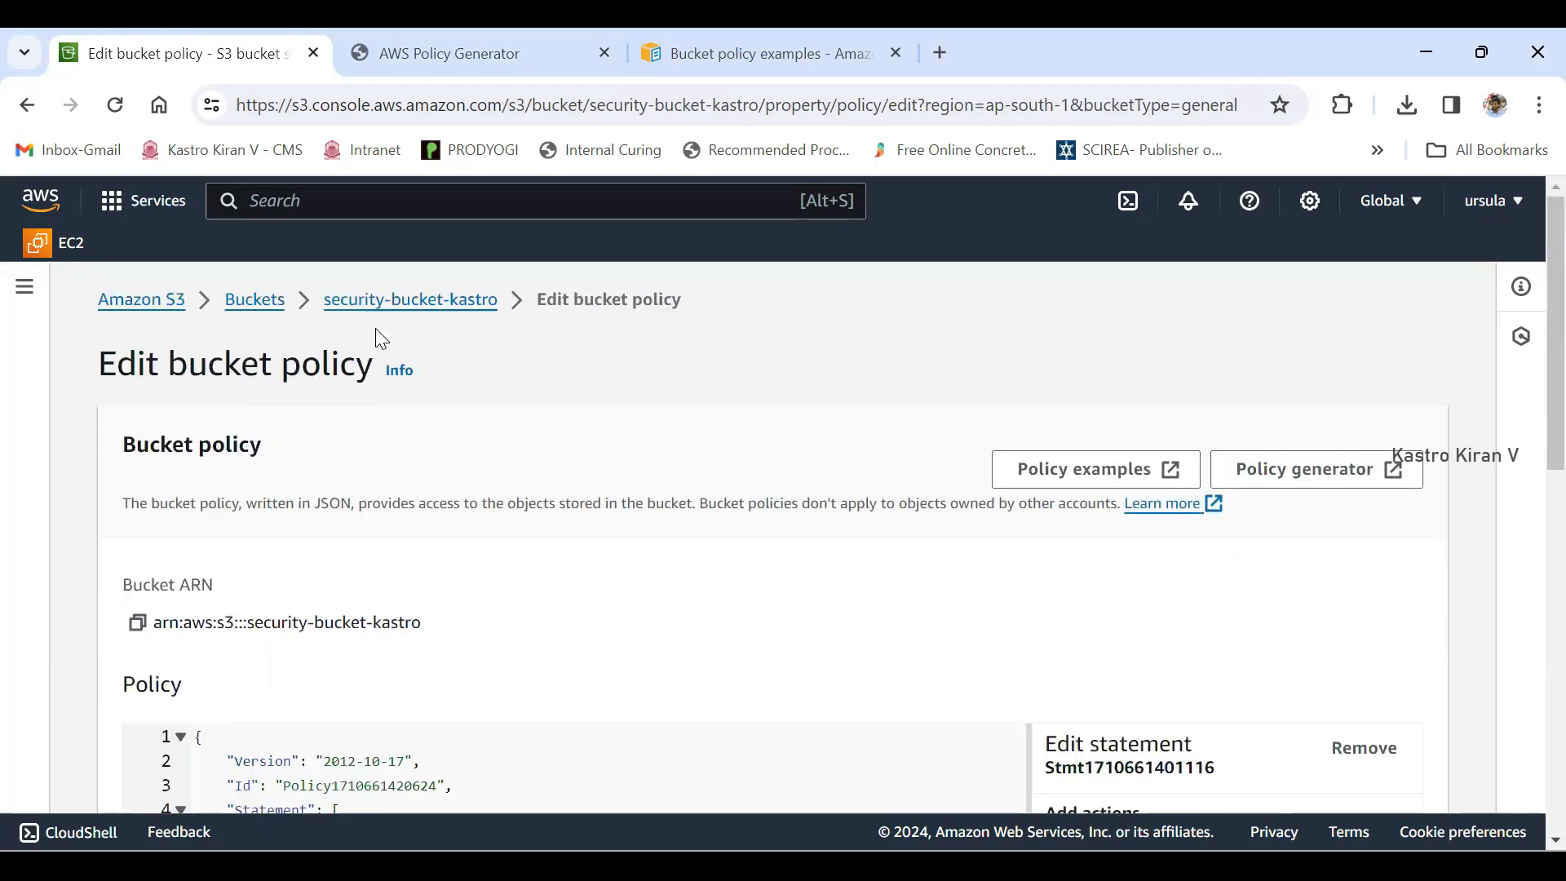
scroll(379, 338, down, 1)
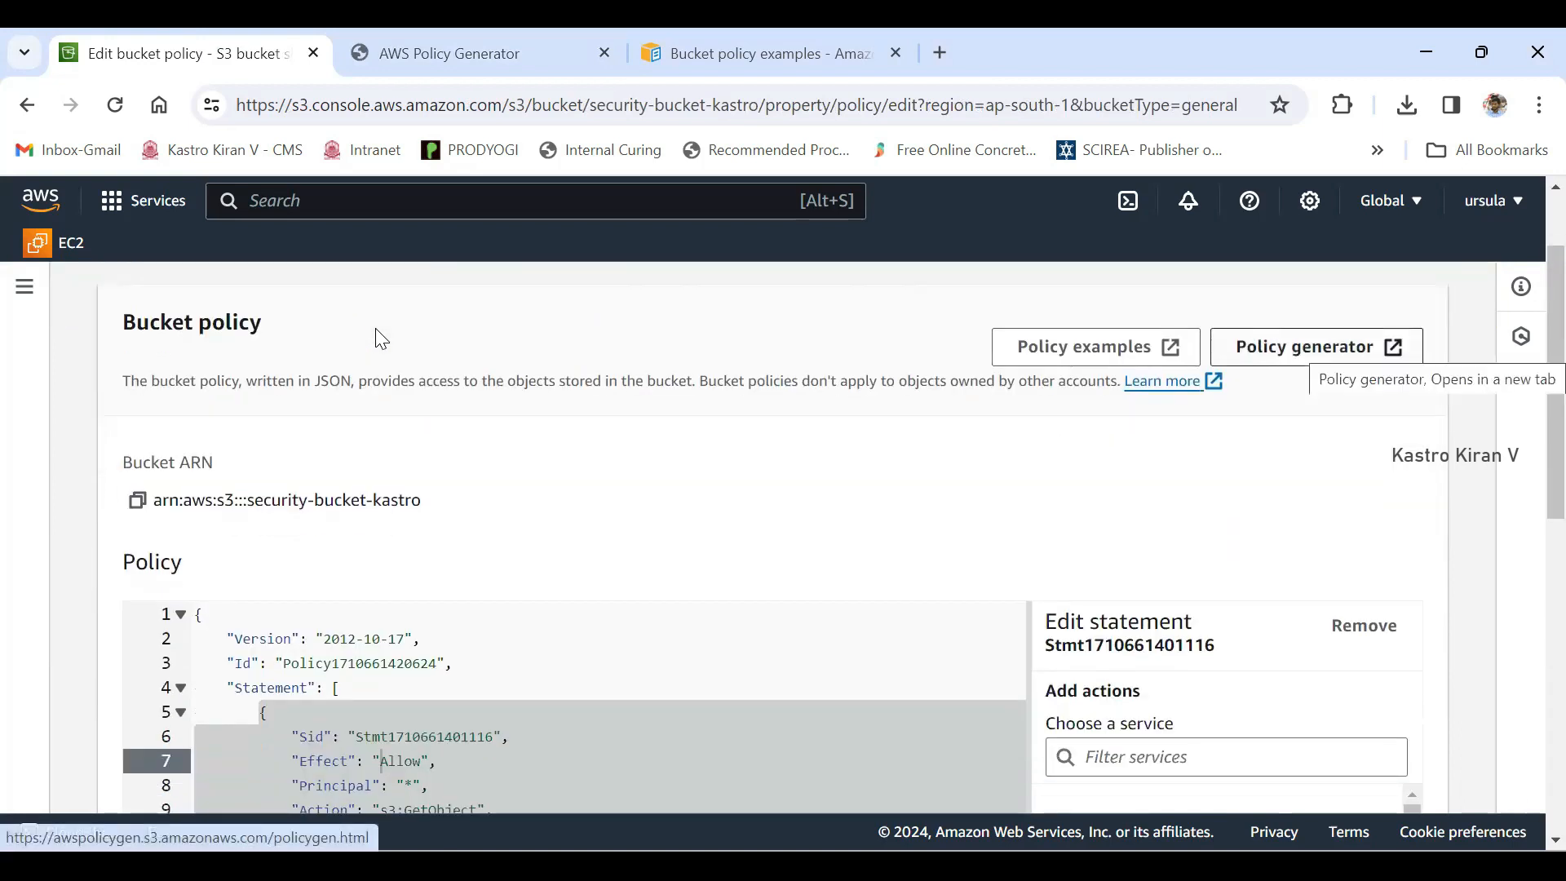
scroll(379, 338, down, 10)
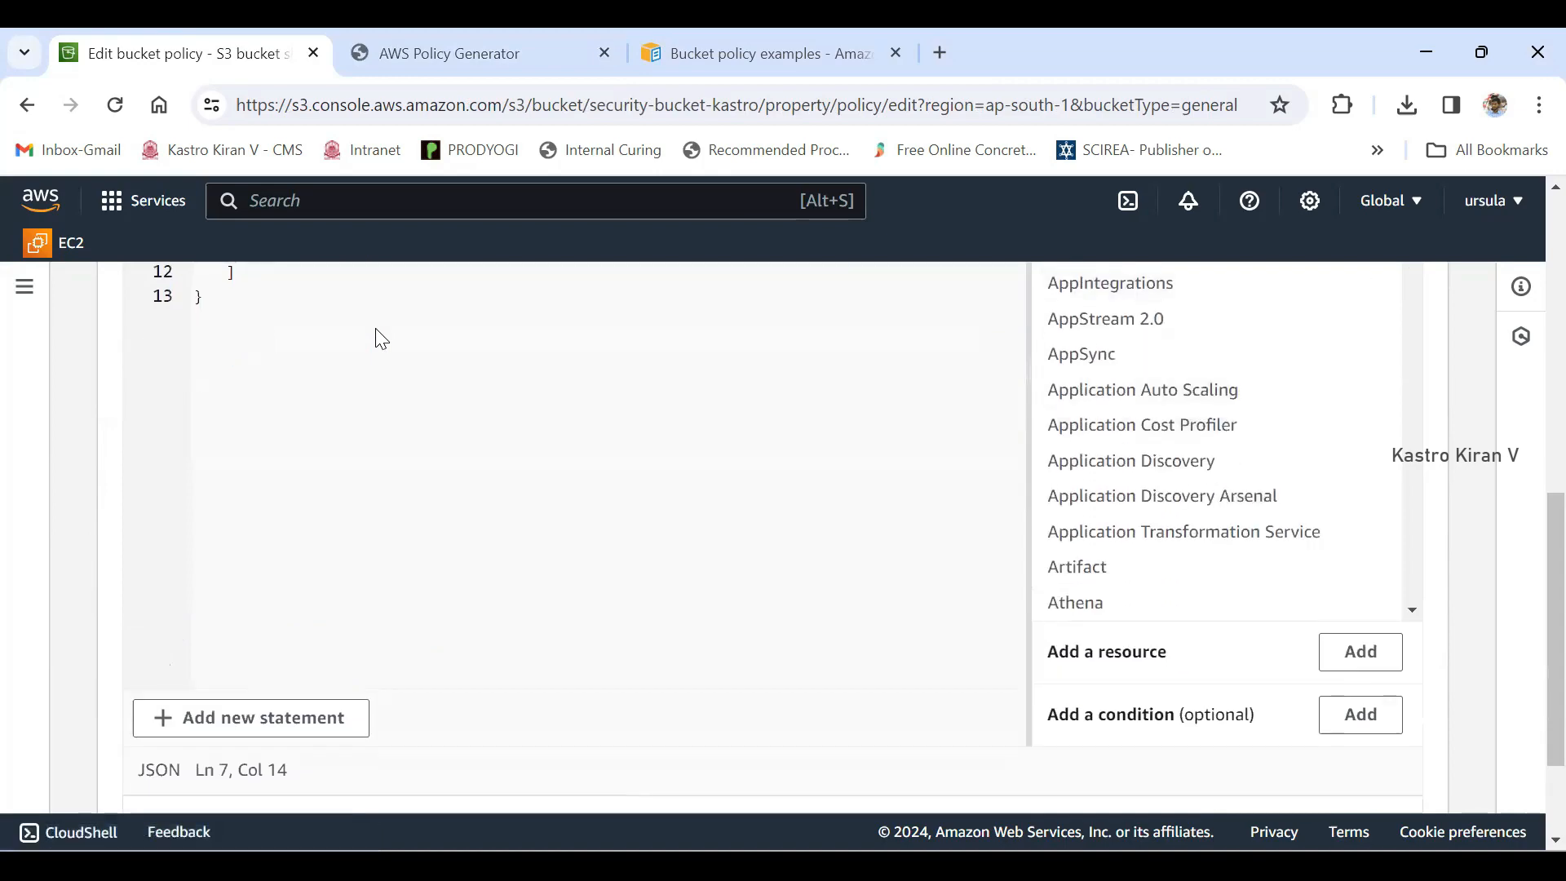
click(1366, 773)
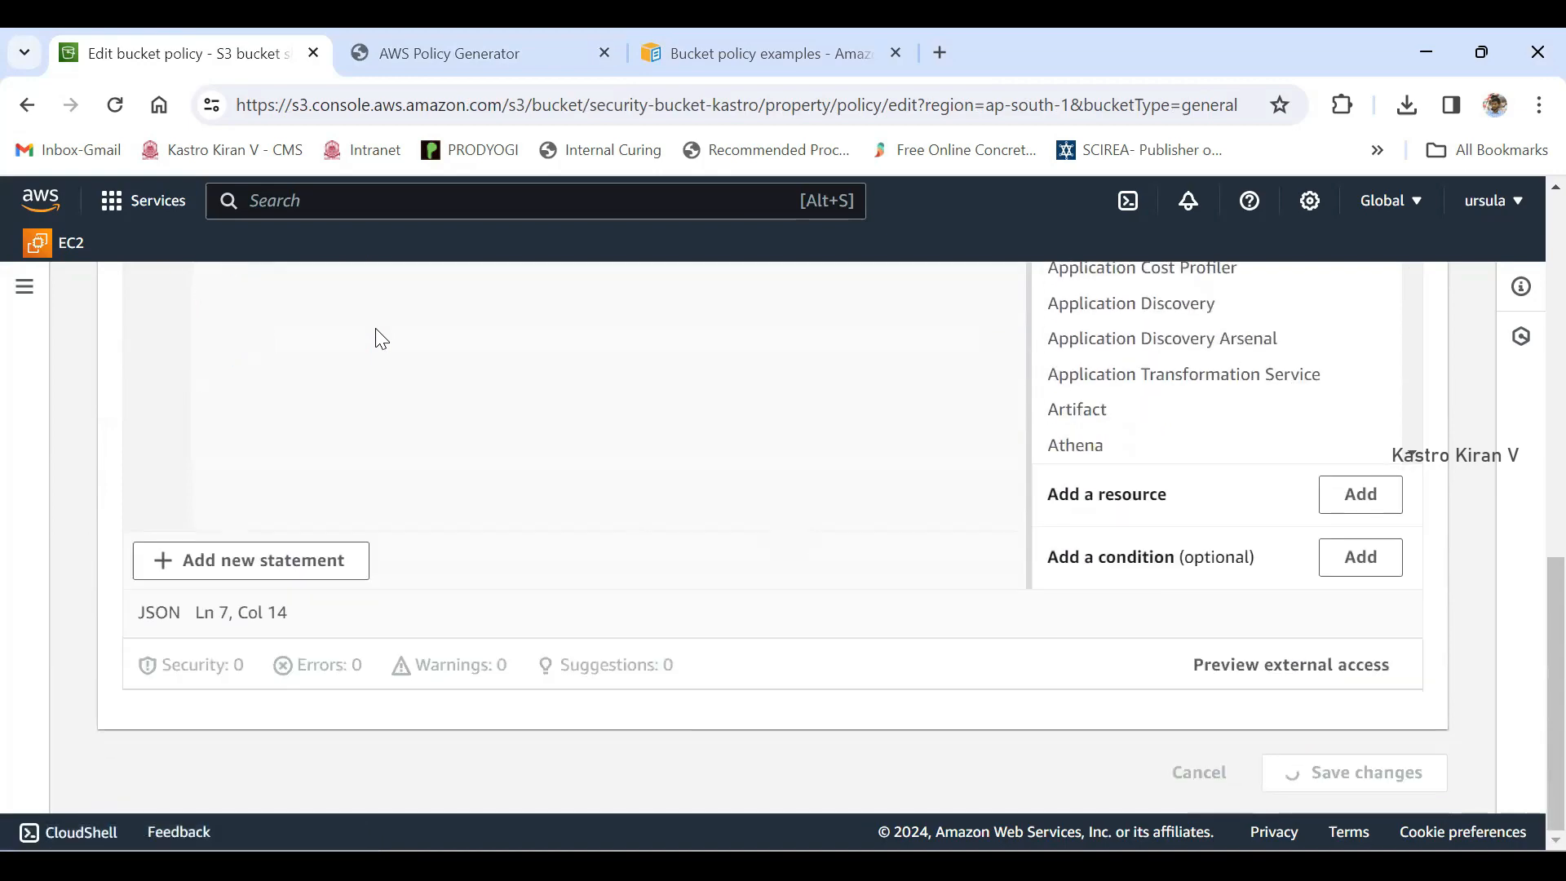
- Examine the Principal value, the bucket name and the /* suffix of the Resource in the saved bucket policy
scroll(379, 338, down, 10)
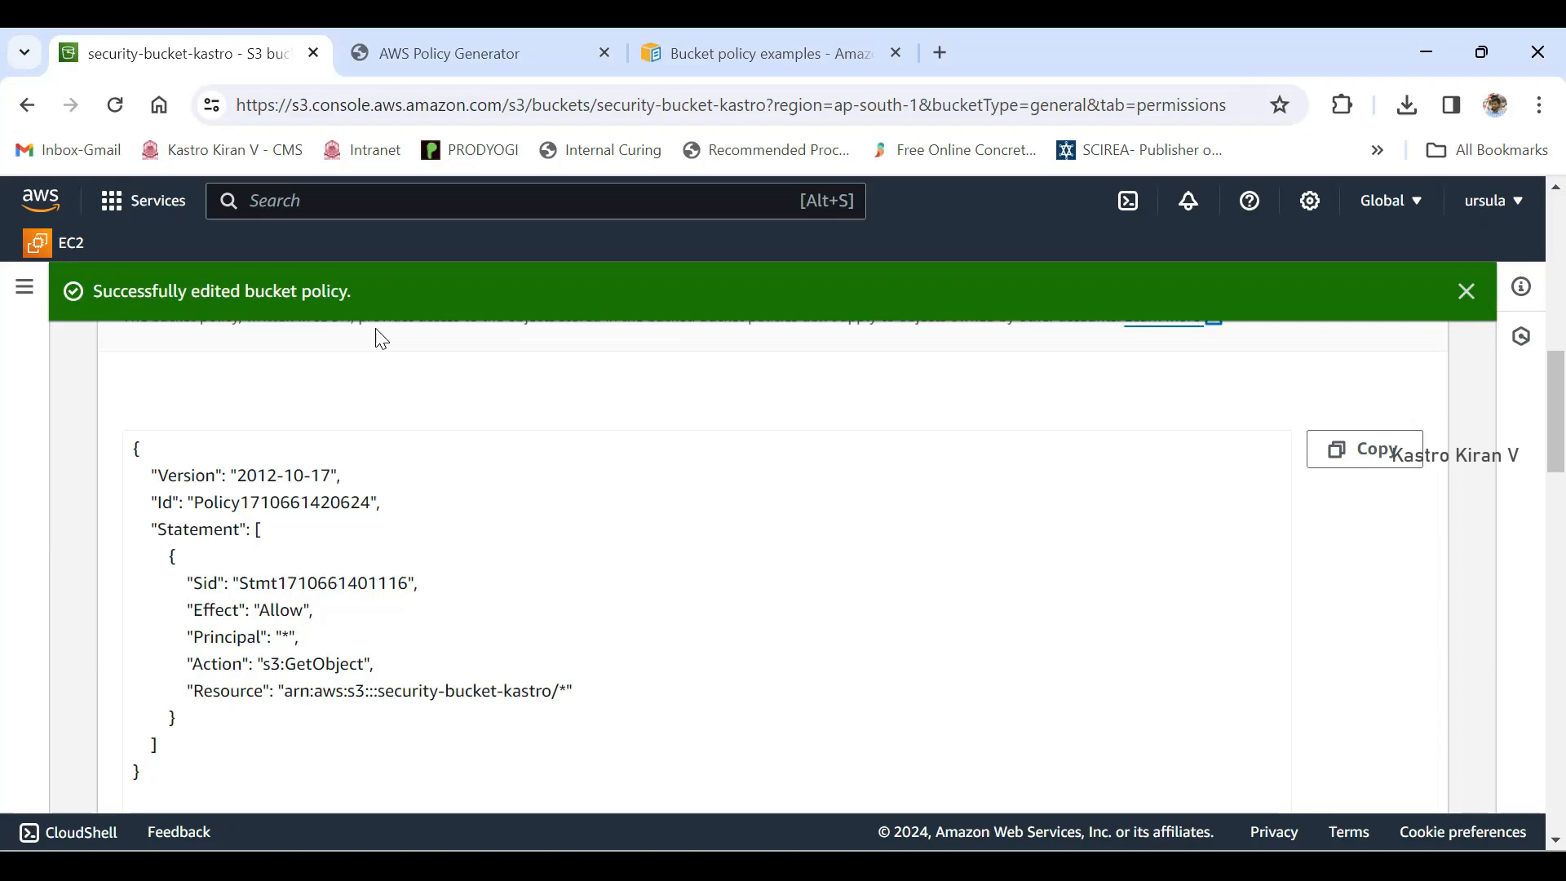
scroll(381, 339, down, 1)
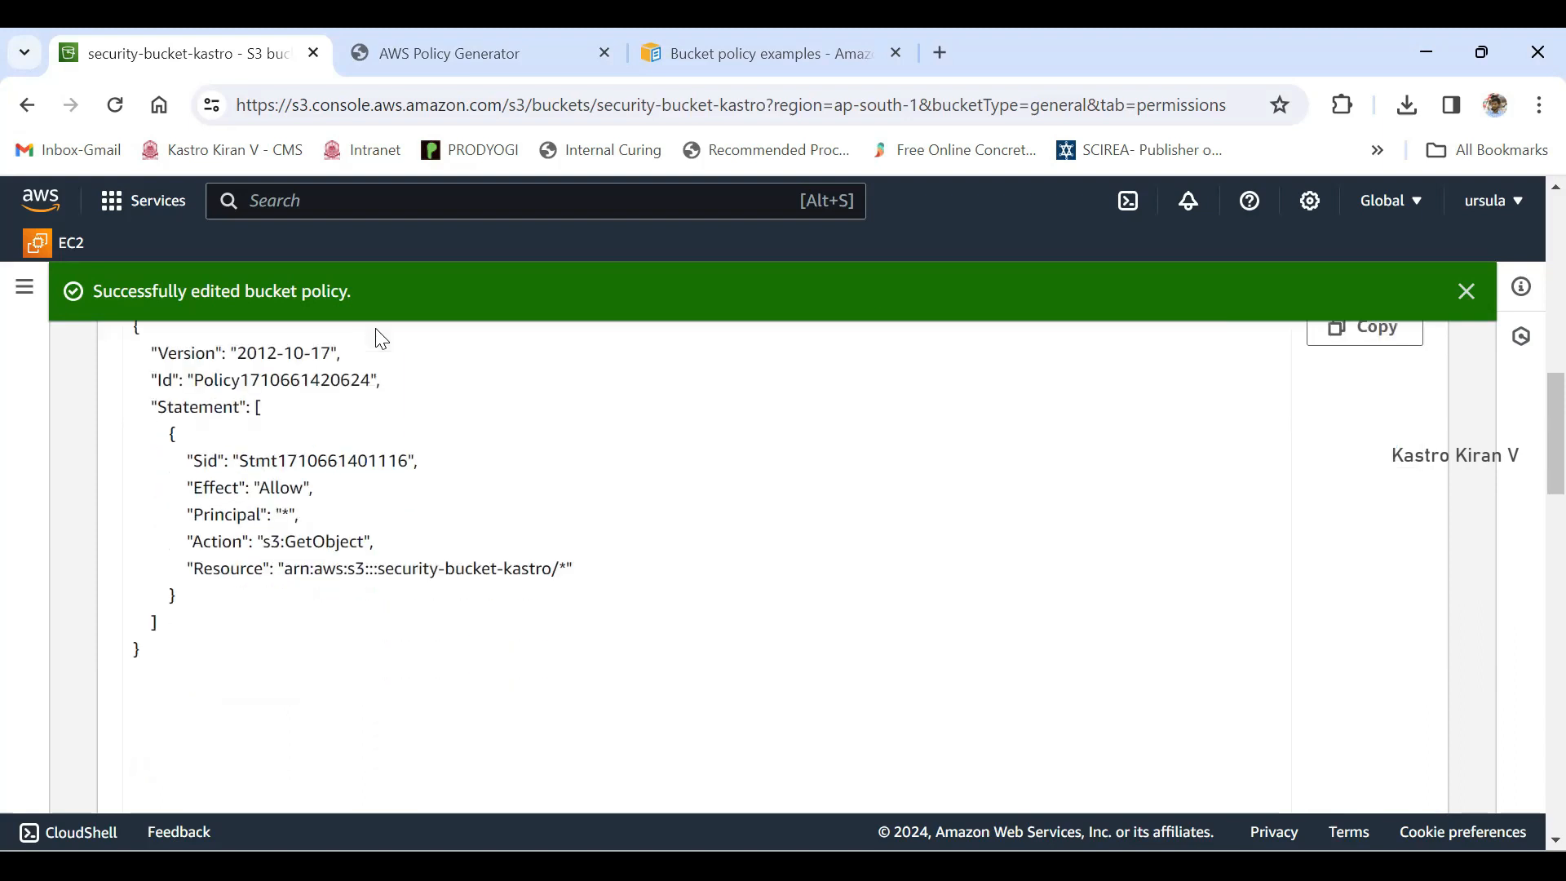
drag(281, 516, 290, 515)
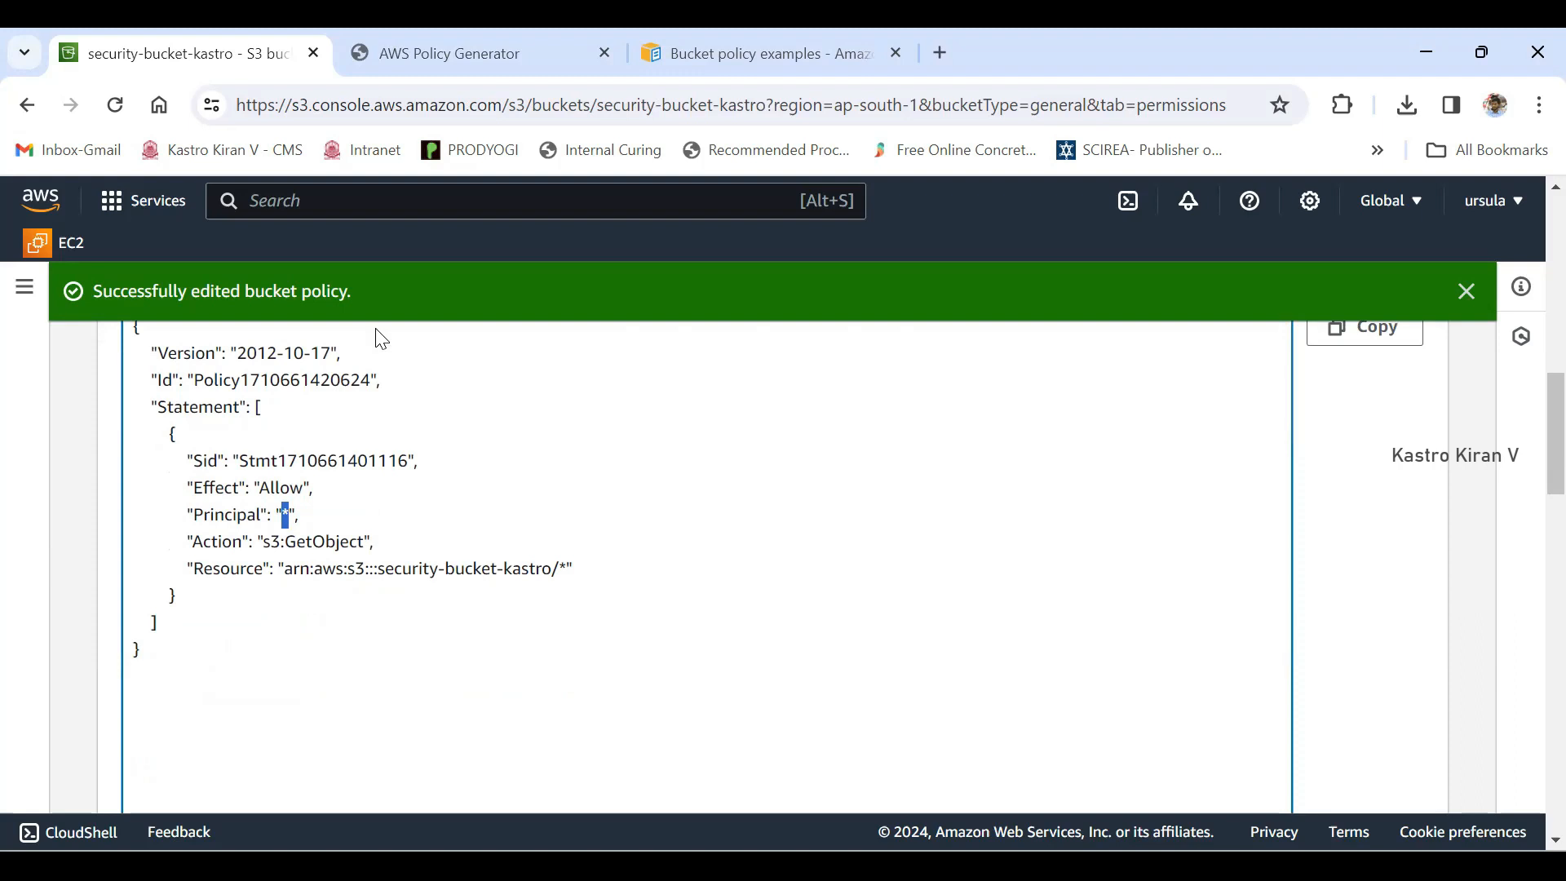
drag(377, 568, 553, 569)
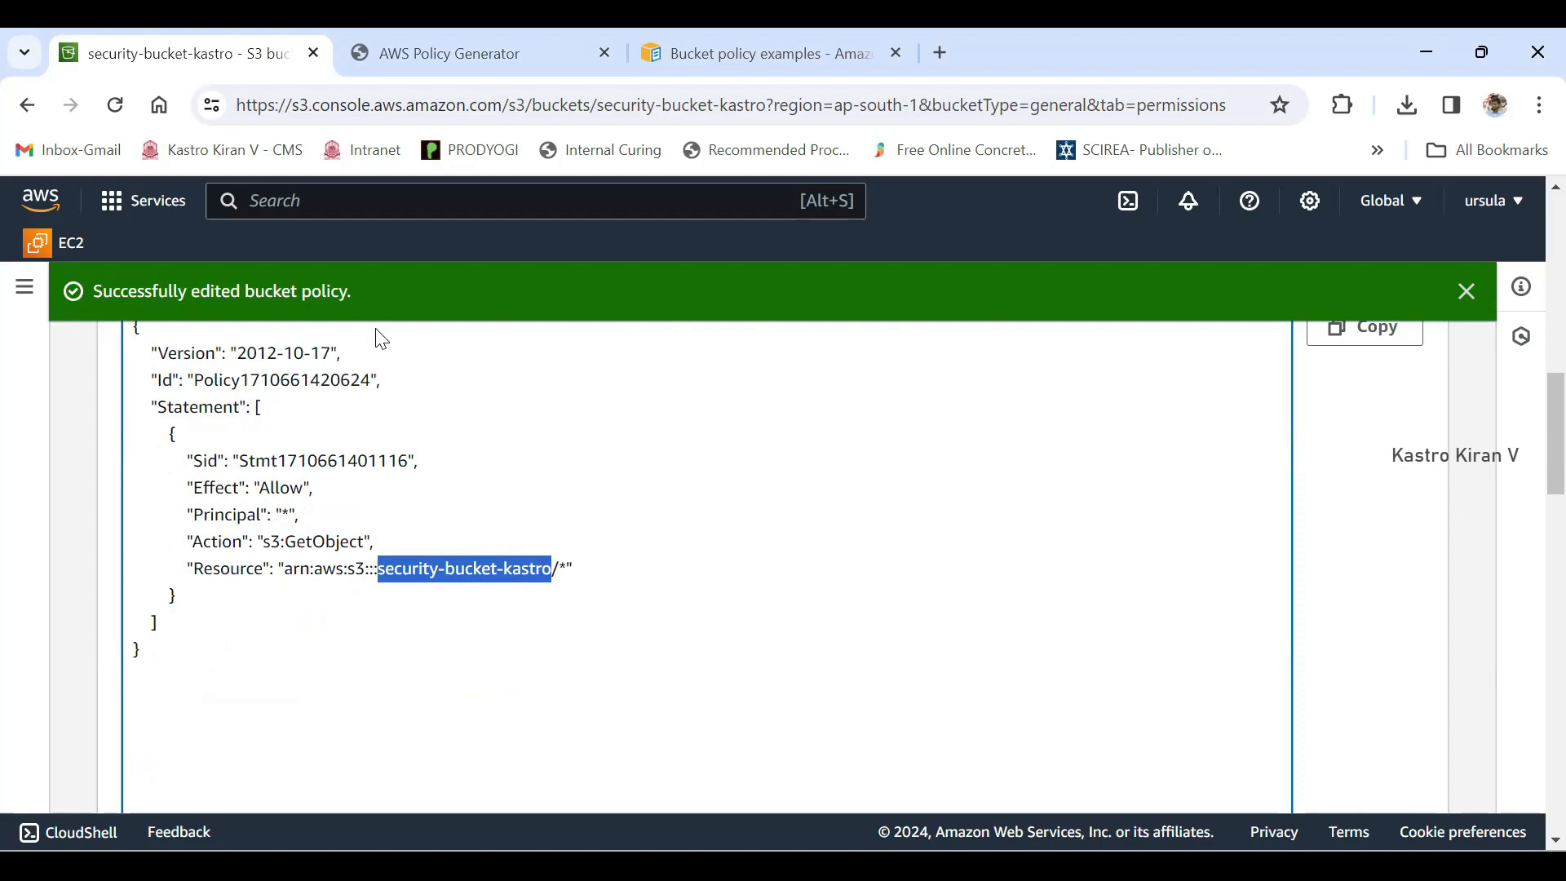
drag(559, 569, 567, 569)
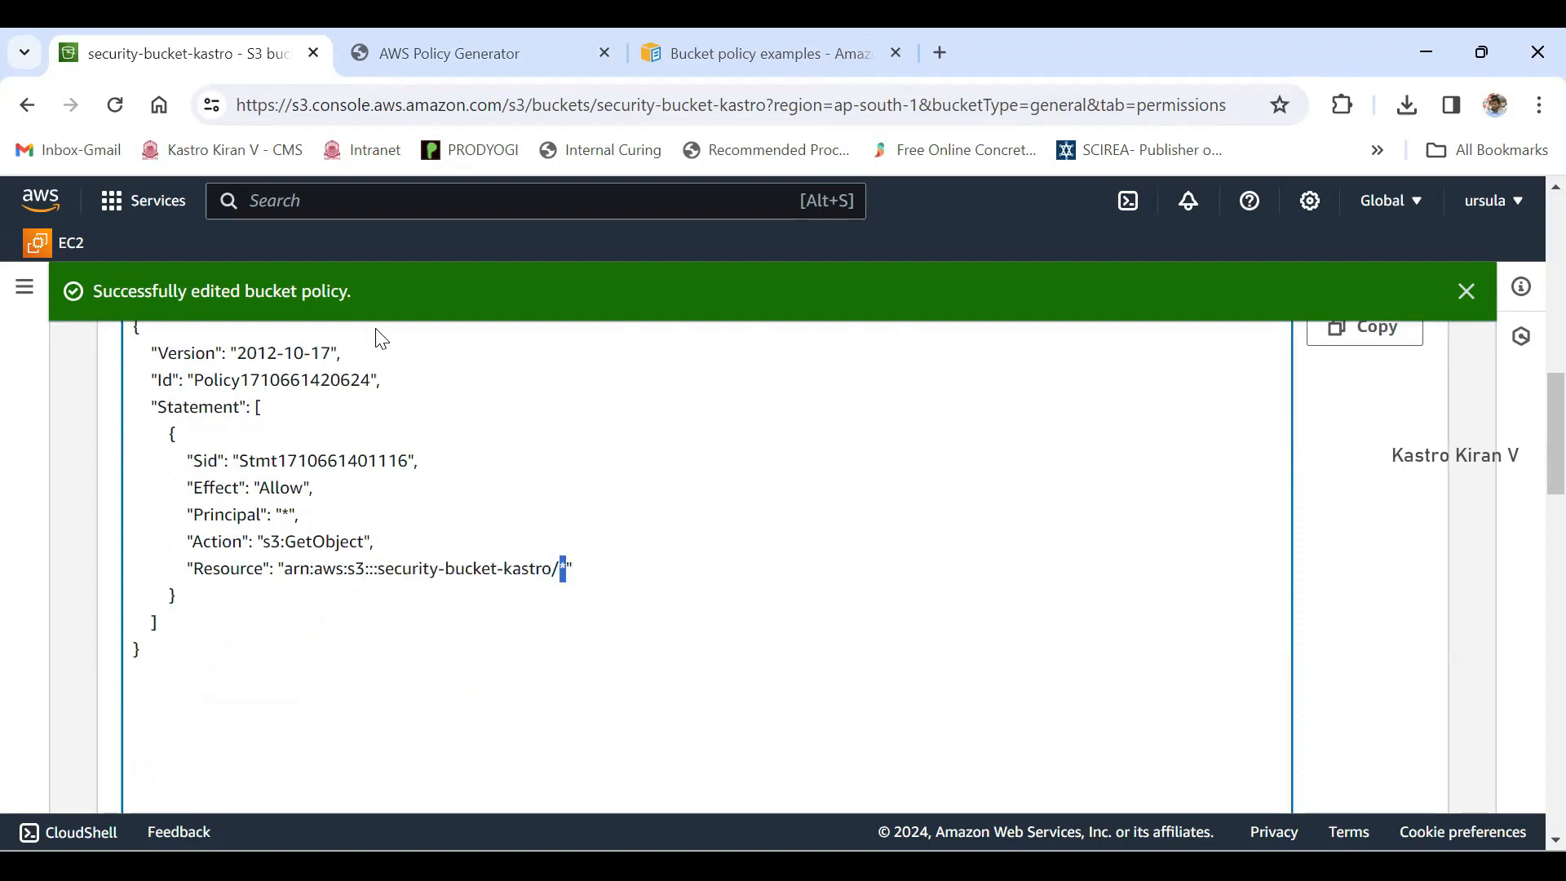
scroll(380, 338, down, 8)
scroll(380, 338, up, 10)
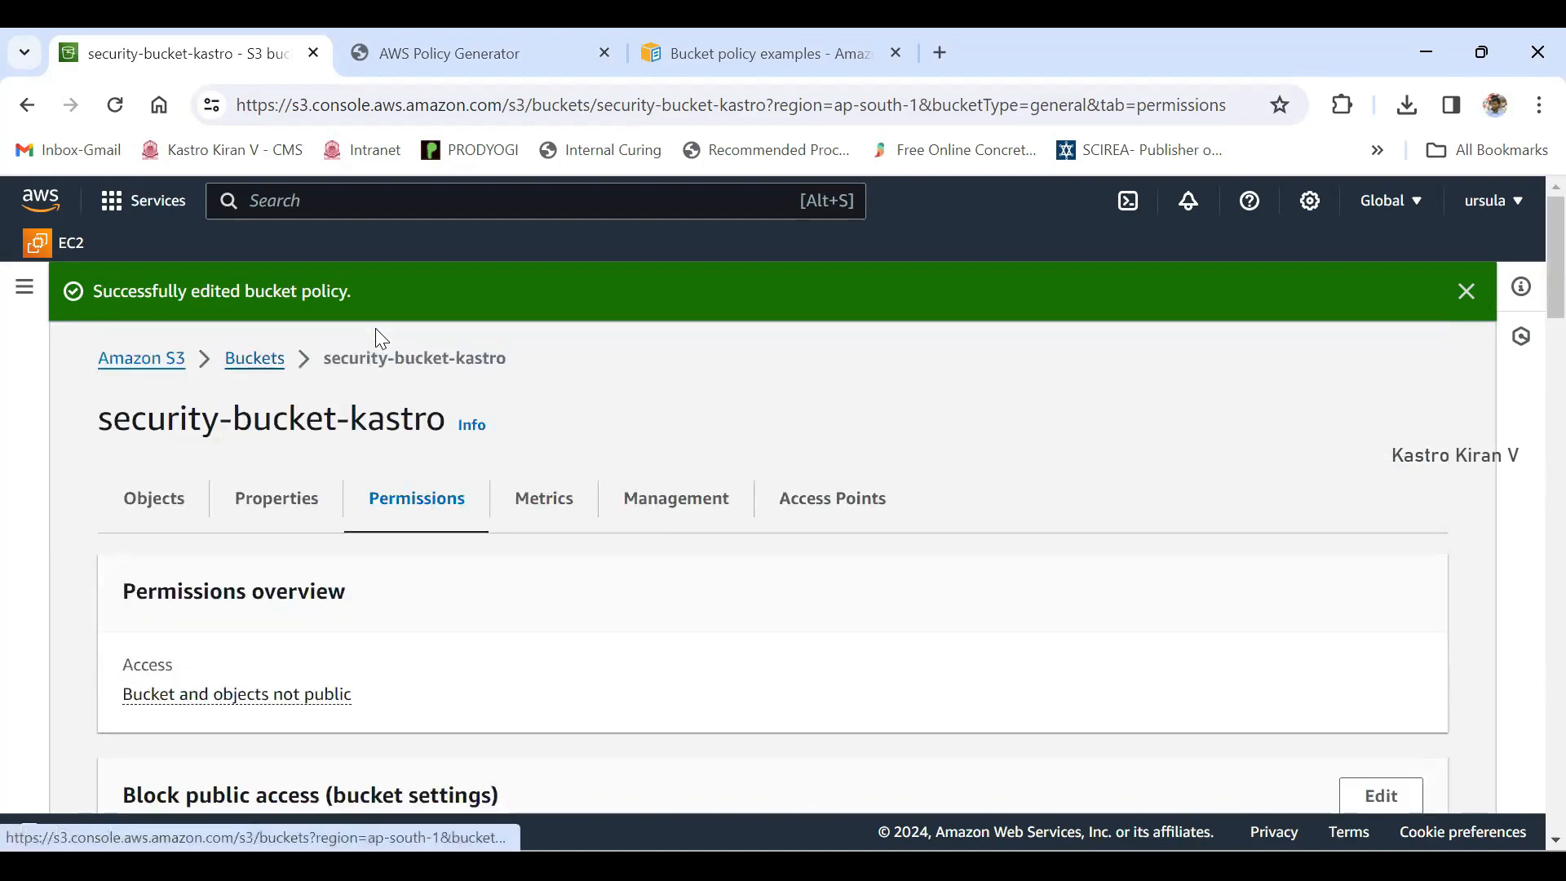
- Return to the bucket list and reload it to check the Access status of security-bucket-kastro
click(254, 358)
scroll(380, 338, down, 2)
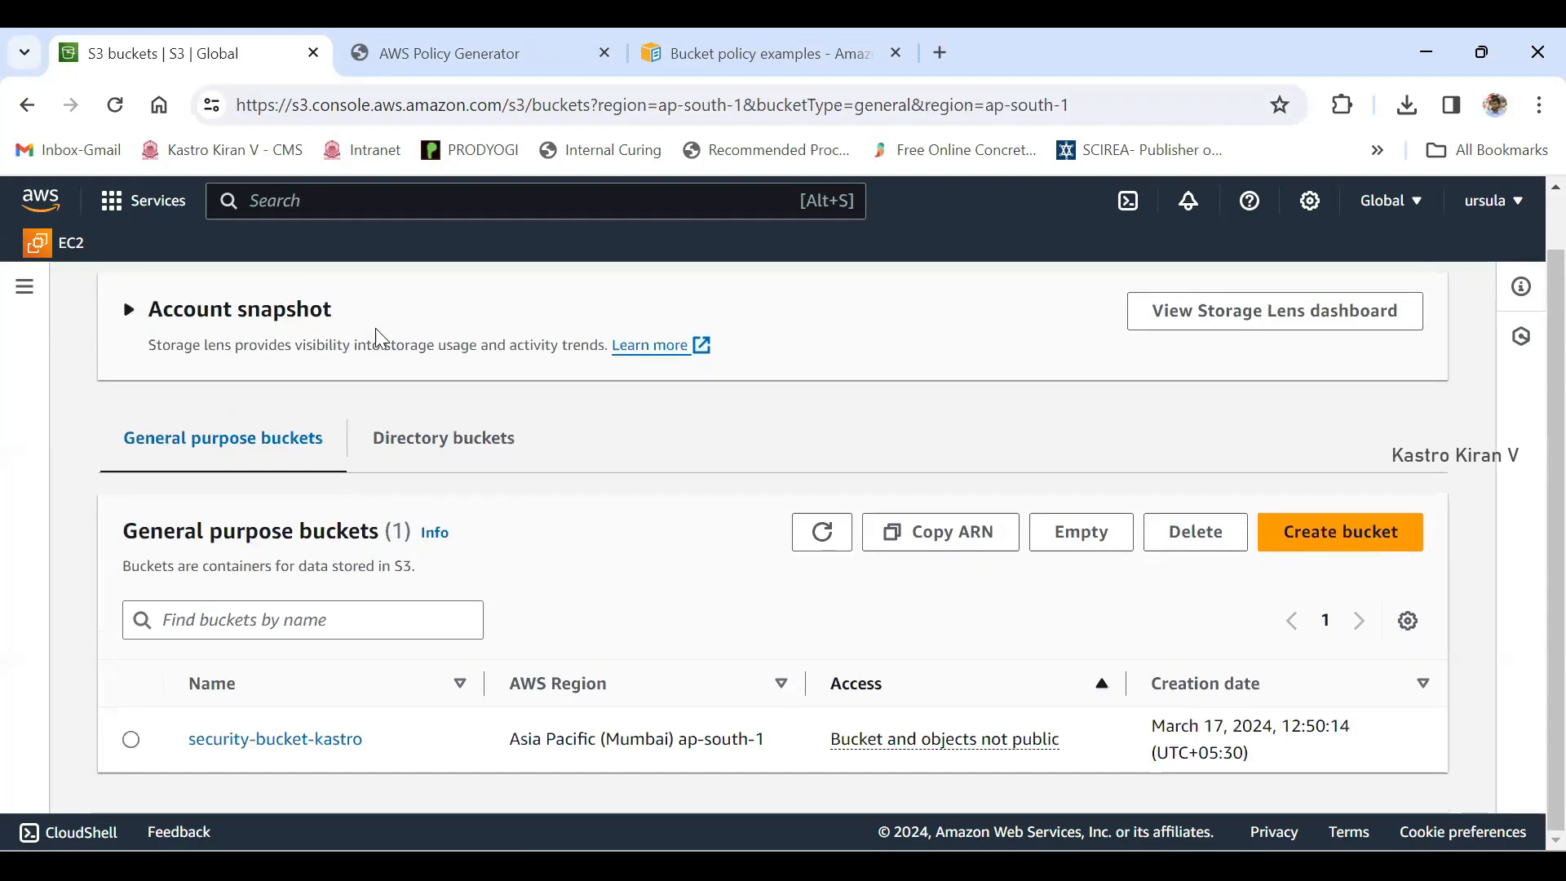
click(115, 105)
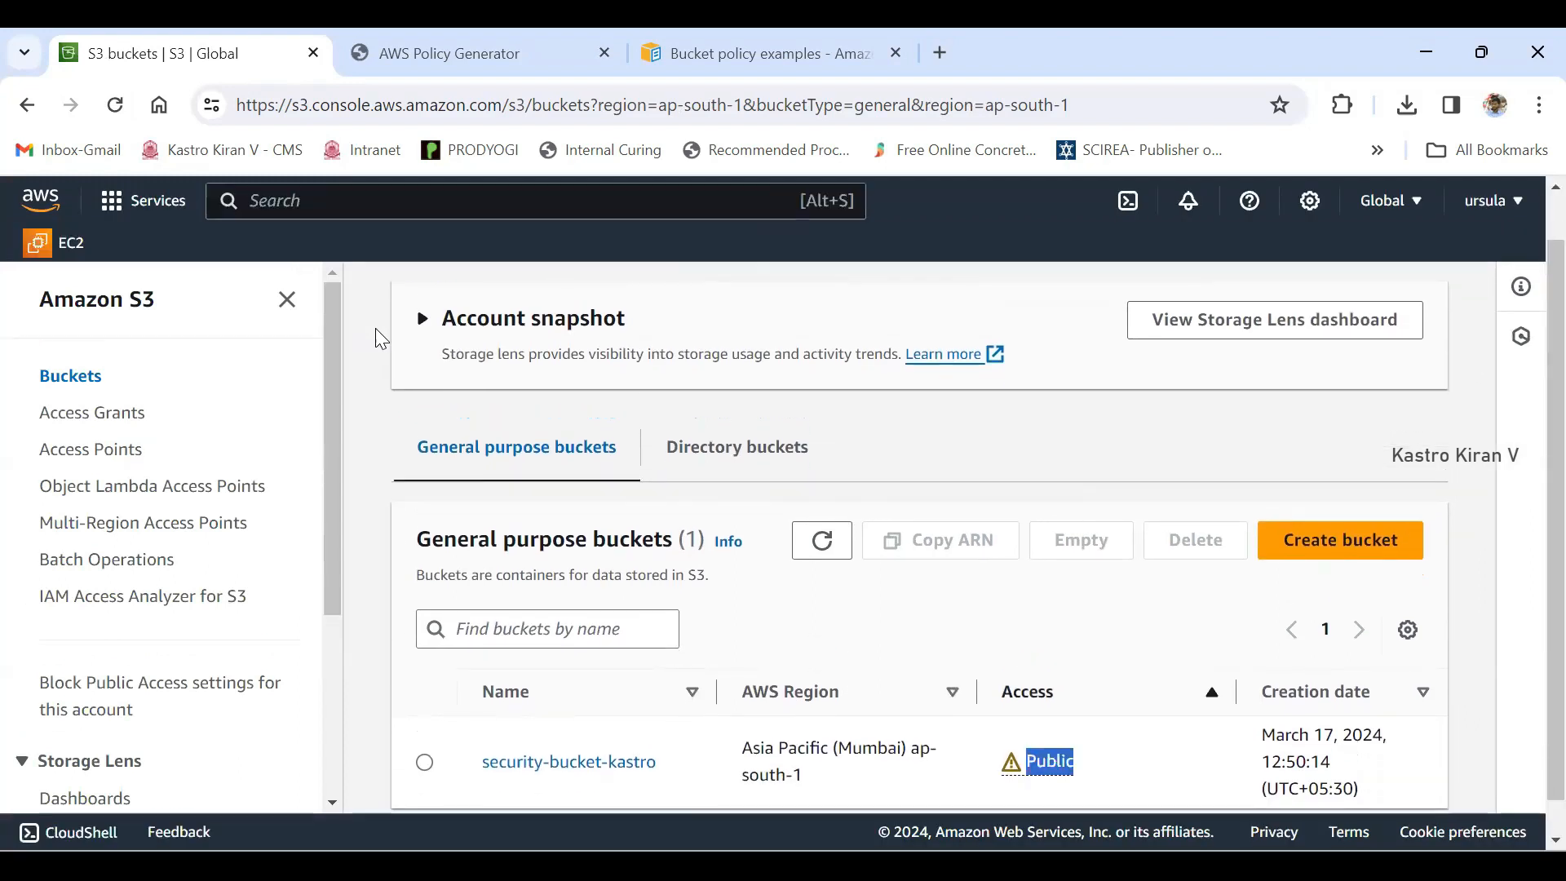
drag(478, 762, 659, 762)
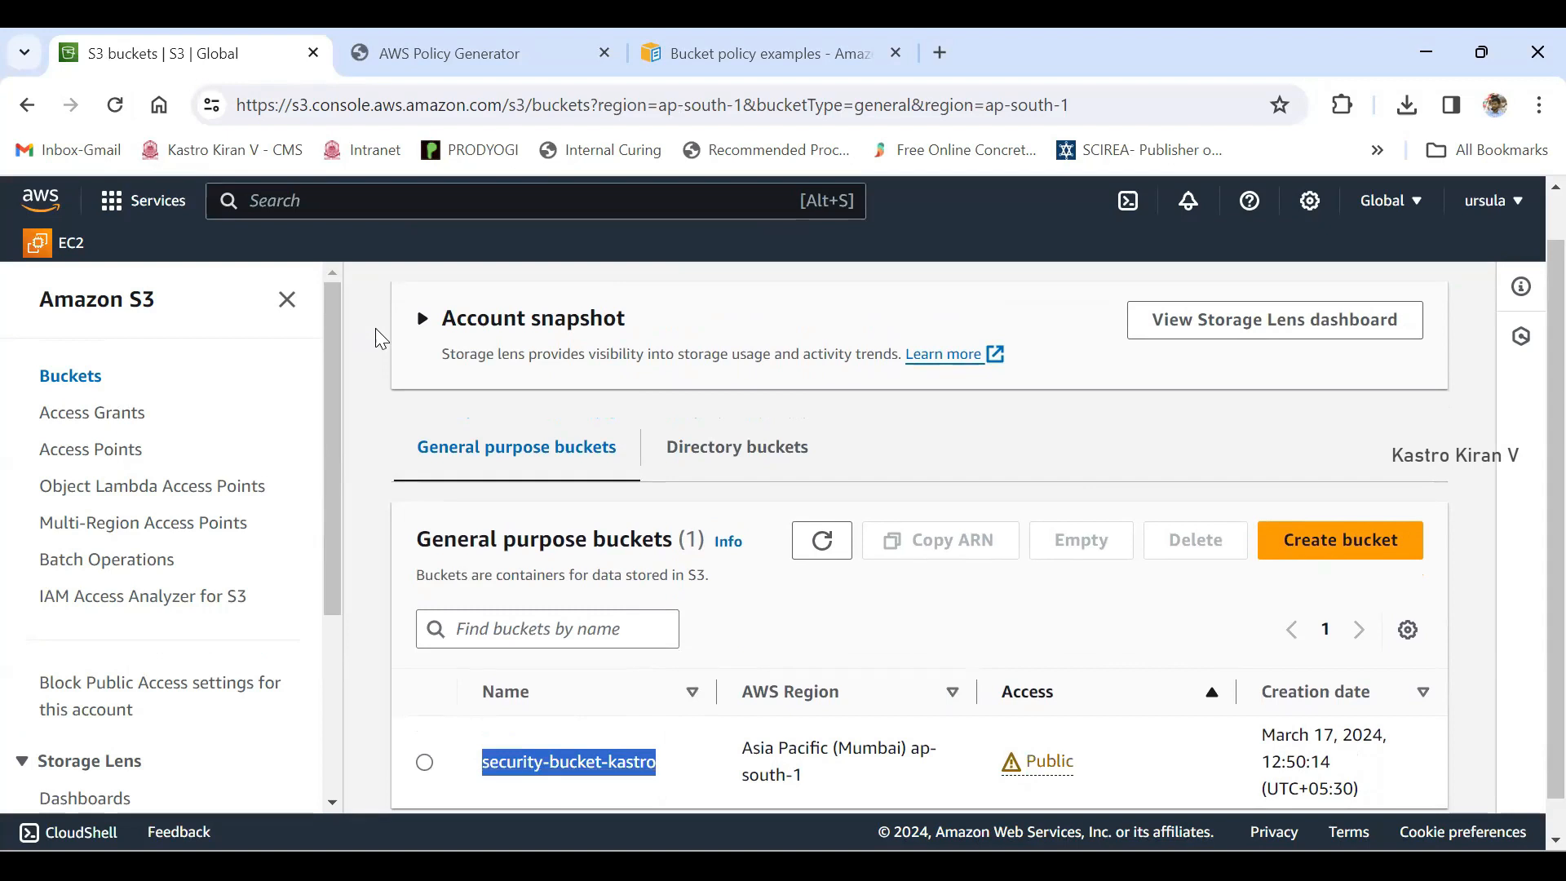
- Compare the bucket name in the generated policy's Resource with security-bucket-kastro and its Access status in the bucket list
drag(1079, 762, 1026, 762)
click(376, 329)
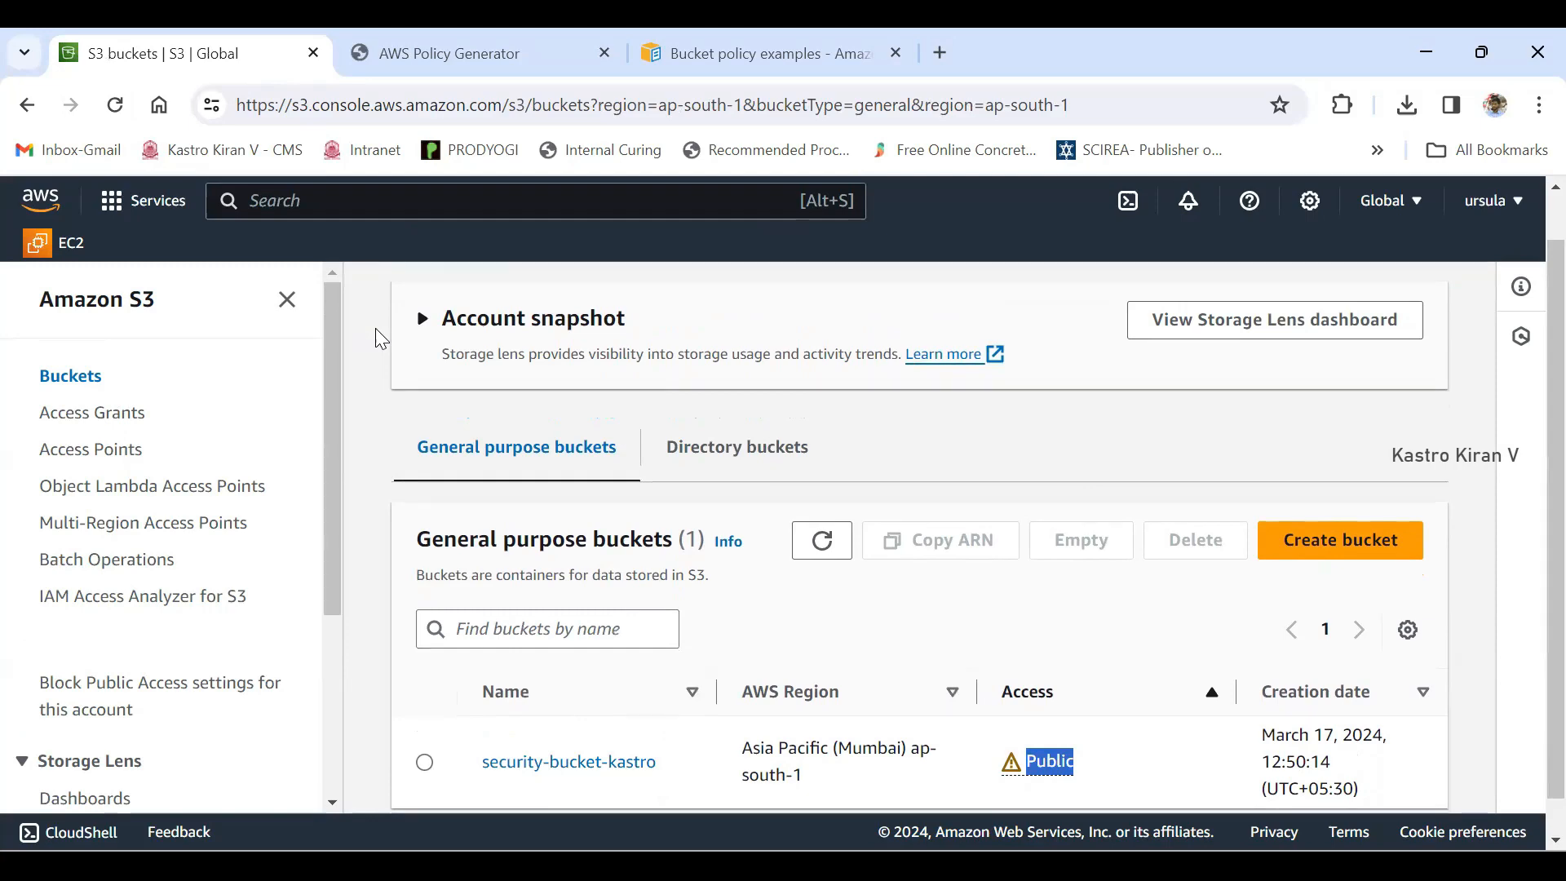
key(ctrl+Tab)
click(817, 533)
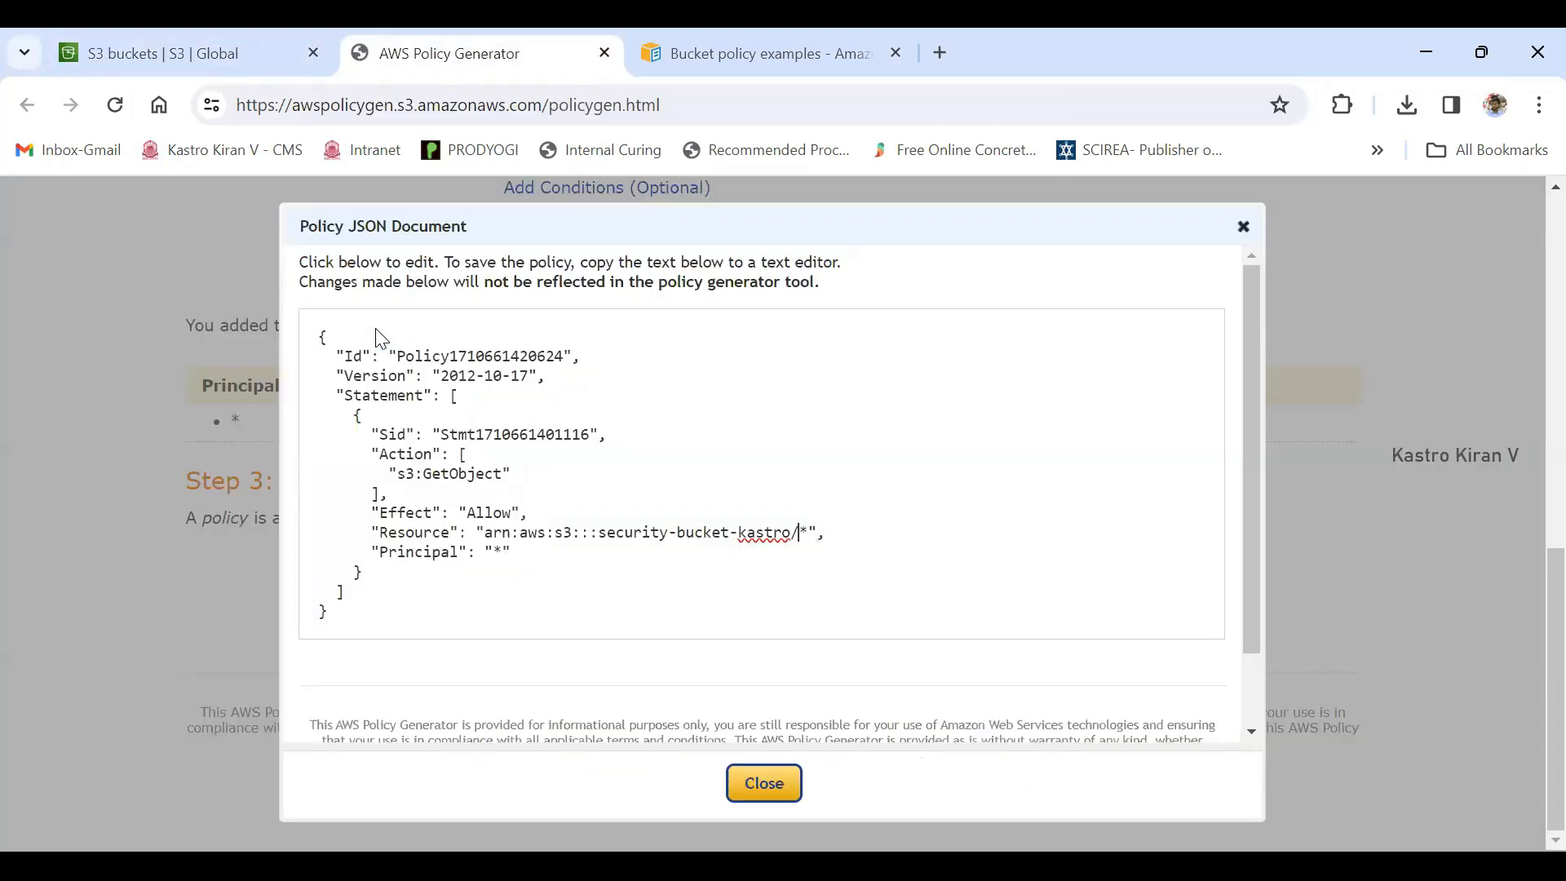
key(shift+Right)
drag(599, 533, 790, 532)
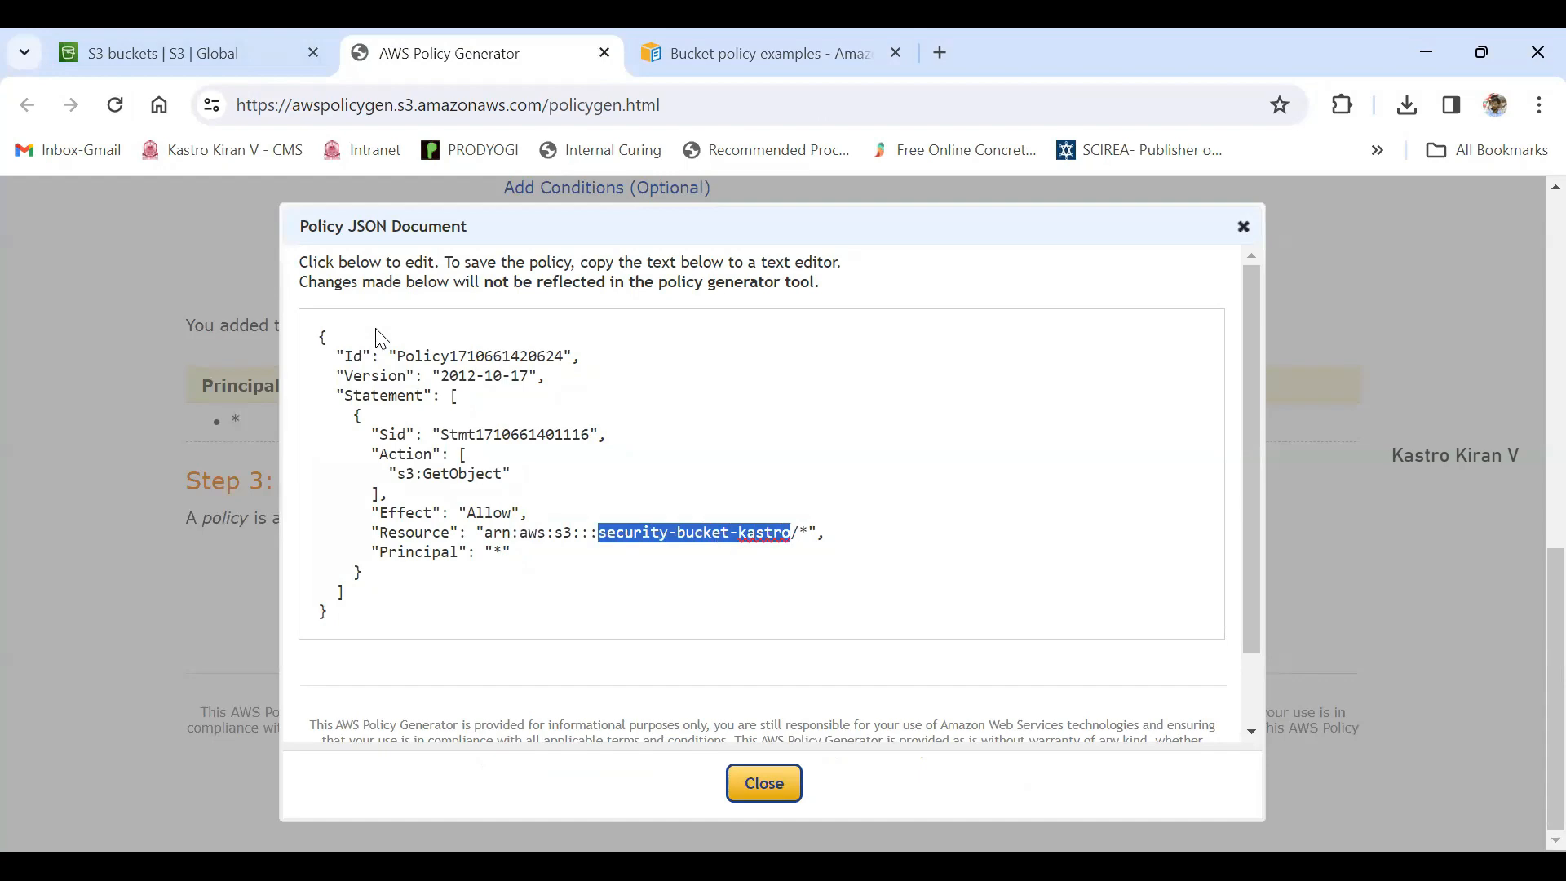
click(269, 53)
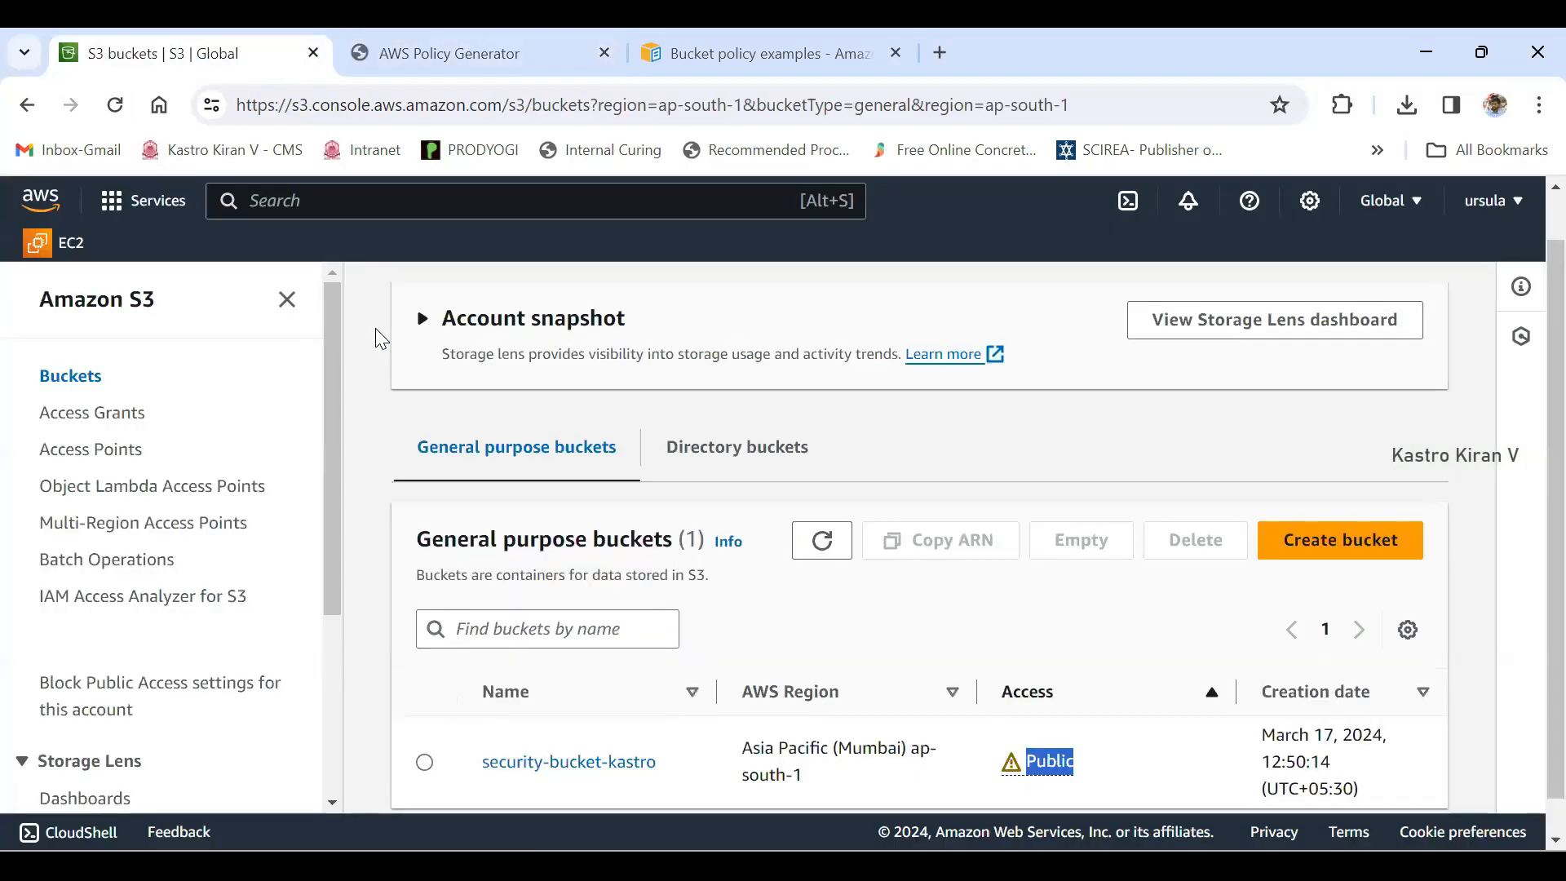
scroll(379, 339, down, 1)
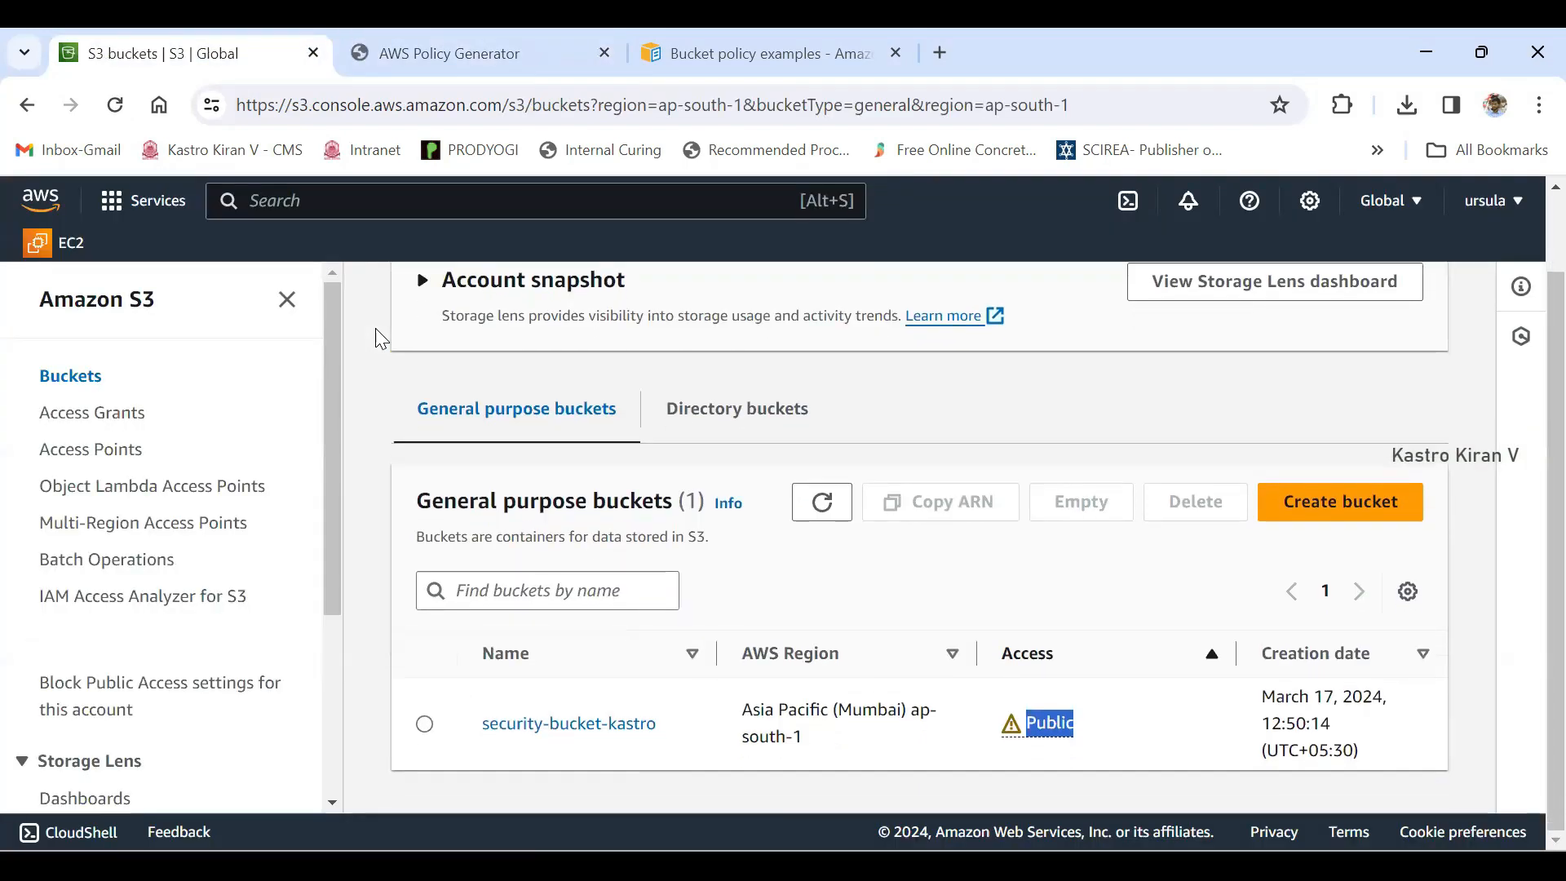
drag(661, 724, 489, 725)
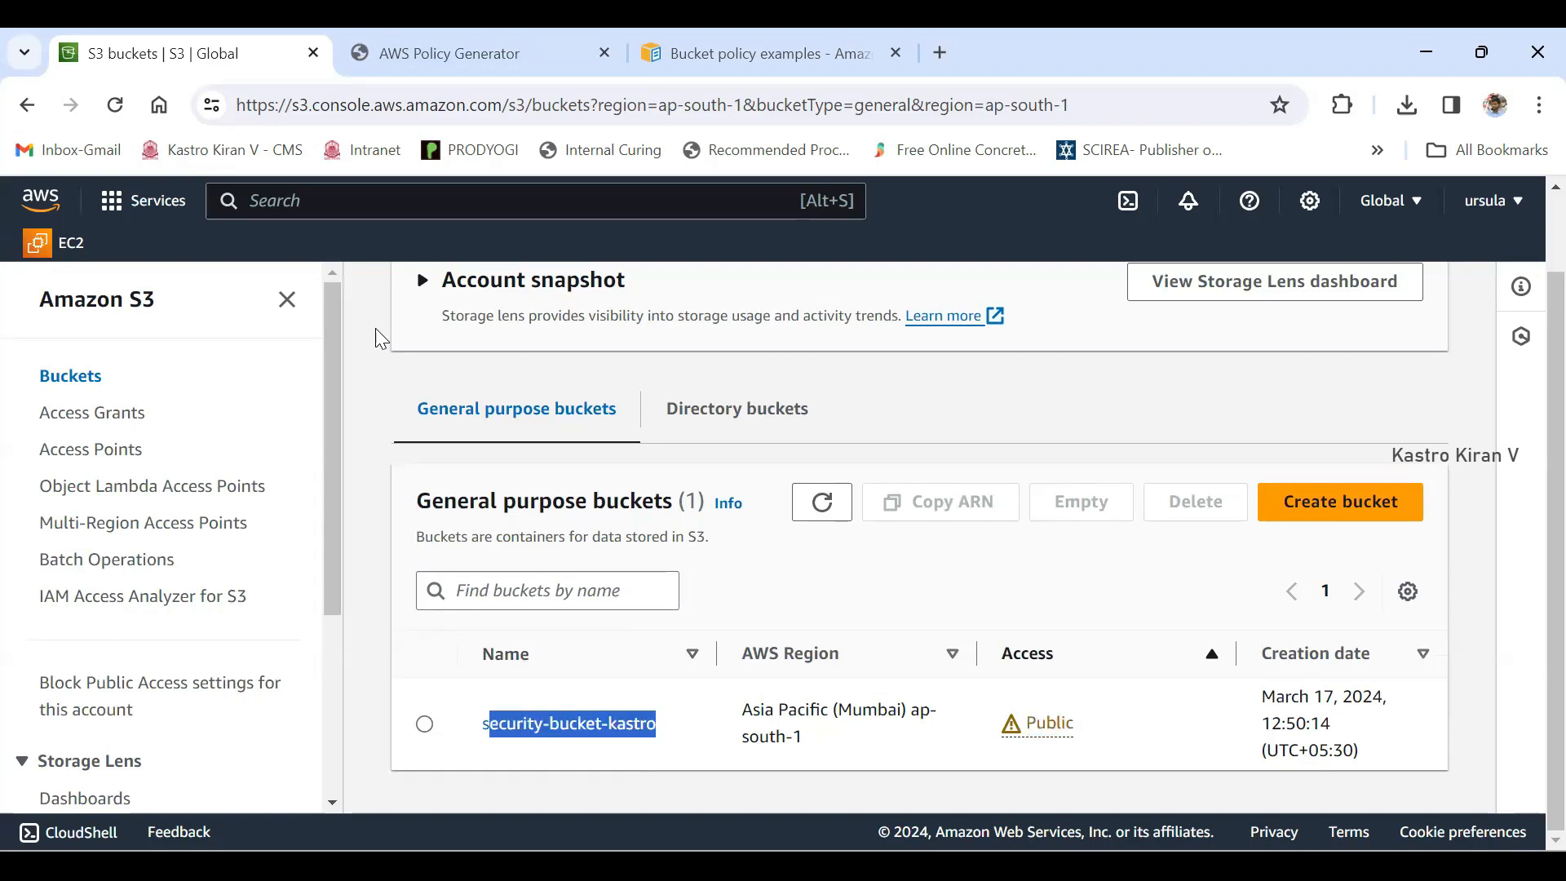
- Open security-bucket-kastro and examine its accessibility label and the Kastro.png object it contains
click(569, 724)
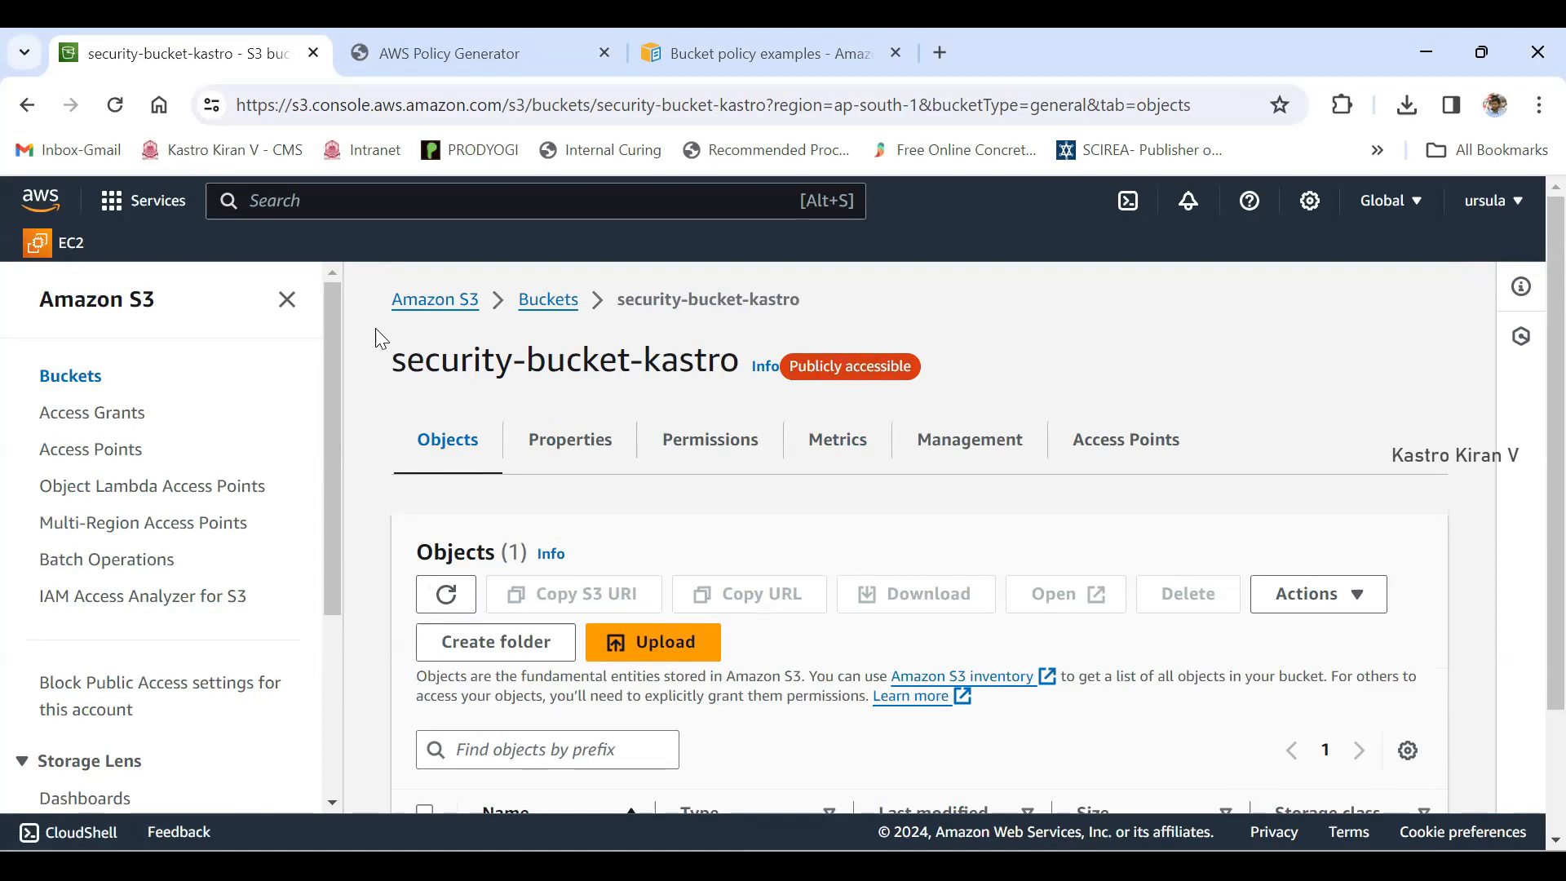
drag(392, 359, 739, 360)
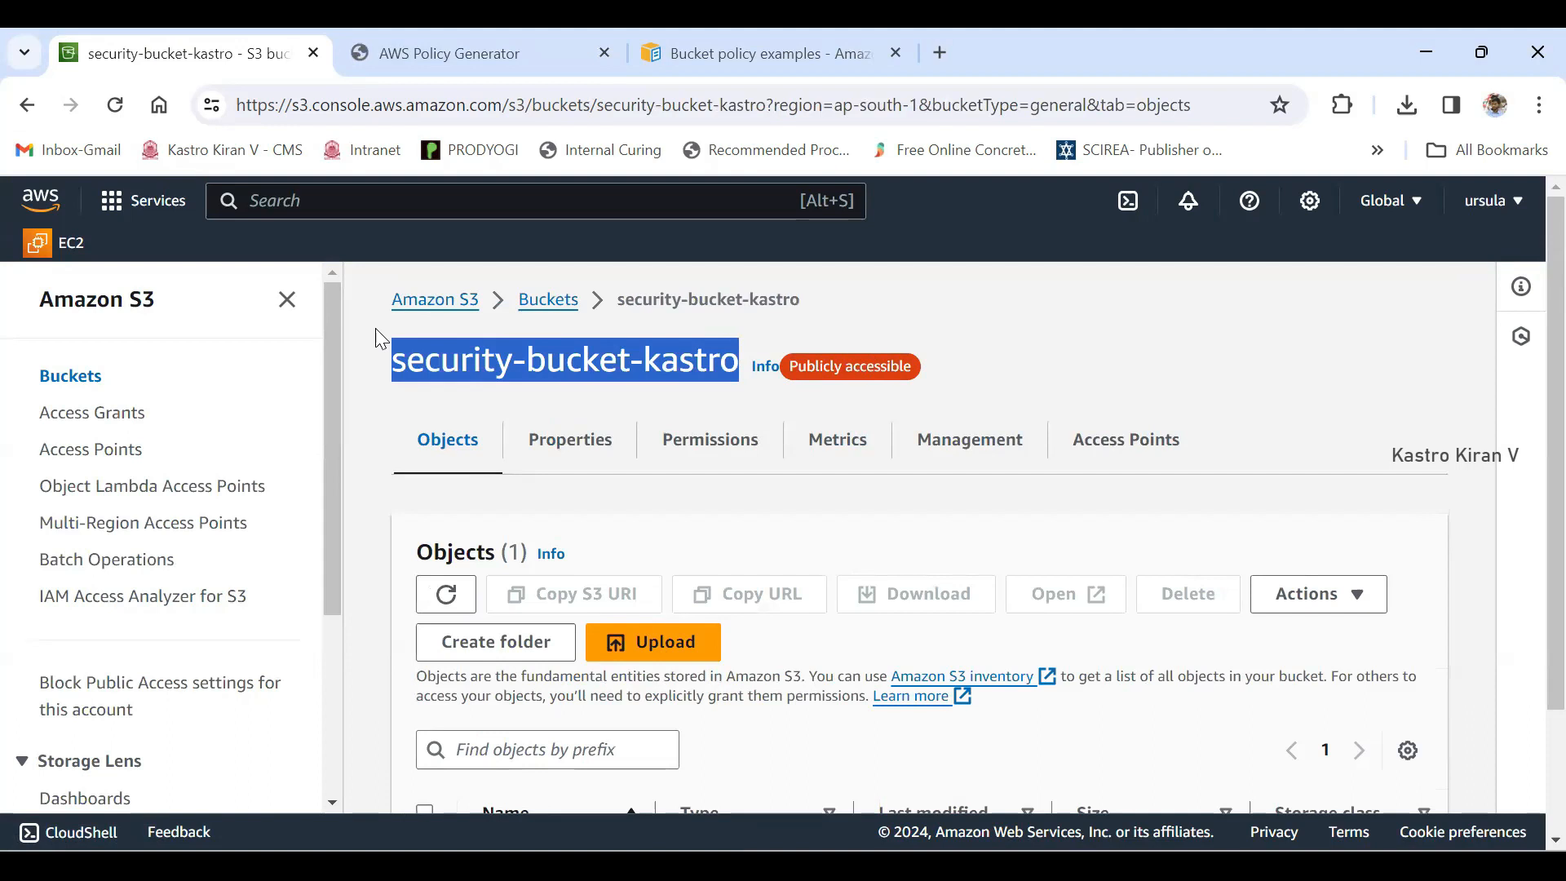
drag(788, 366, 911, 366)
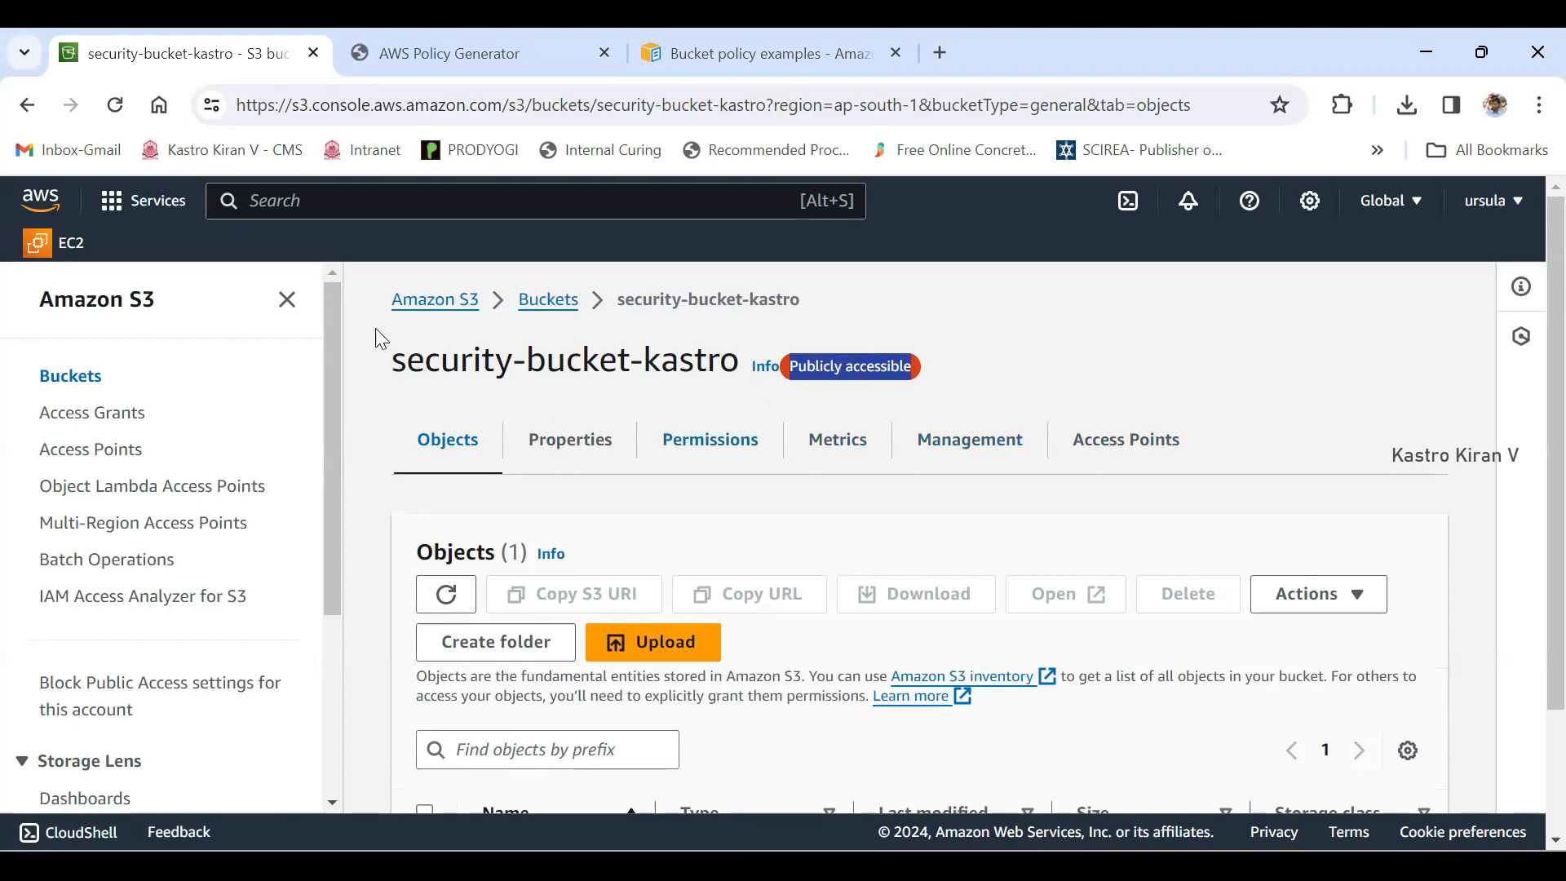
scroll(378, 338, down, 2)
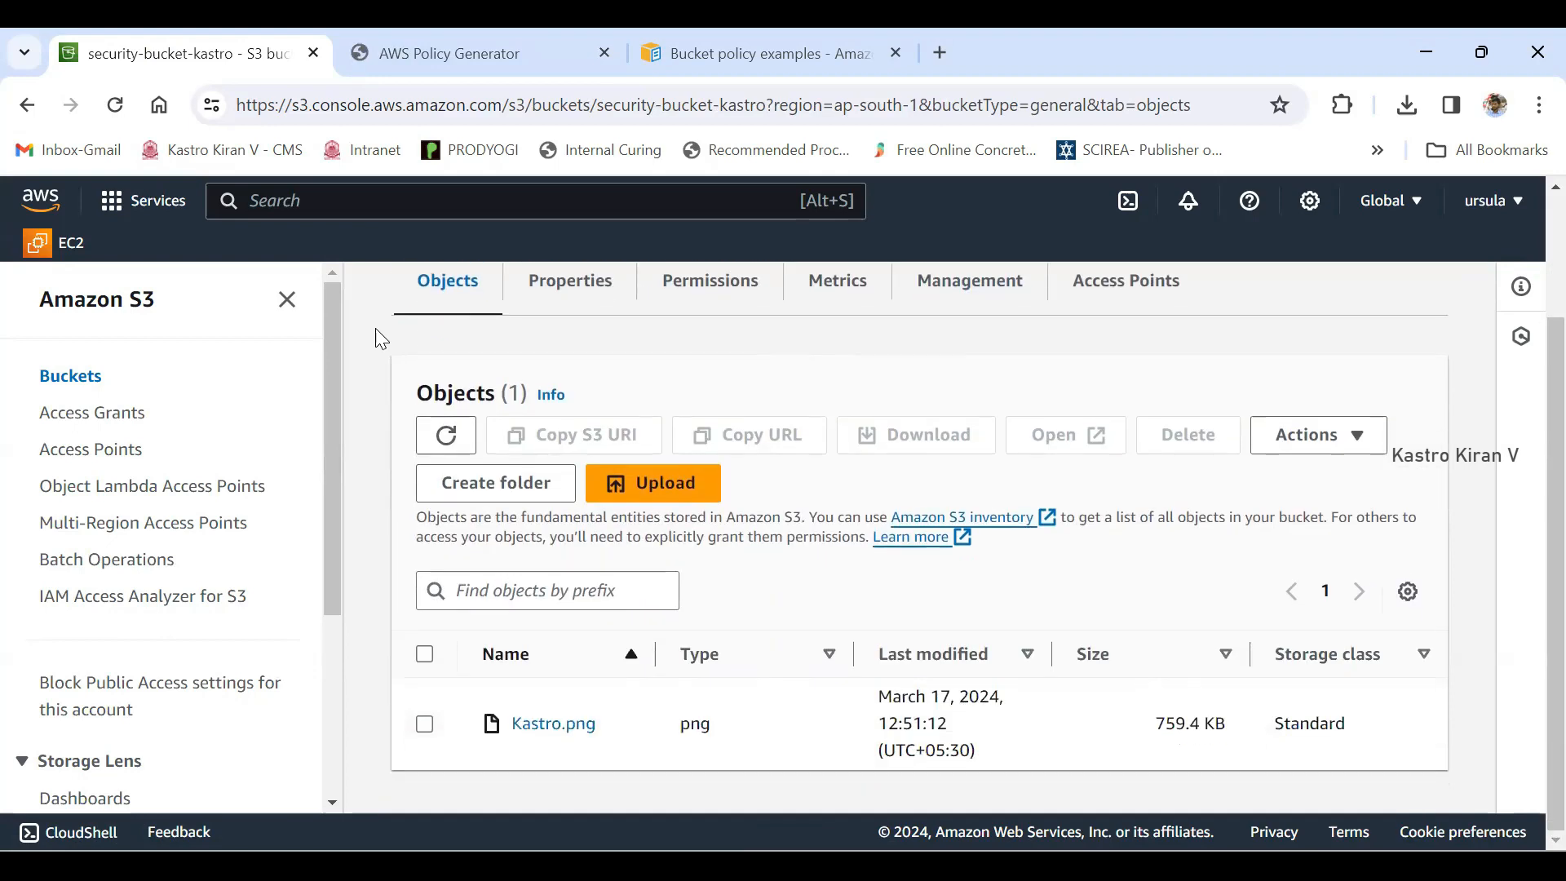
drag(597, 724, 510, 724)
scroll(377, 330, up, 2)
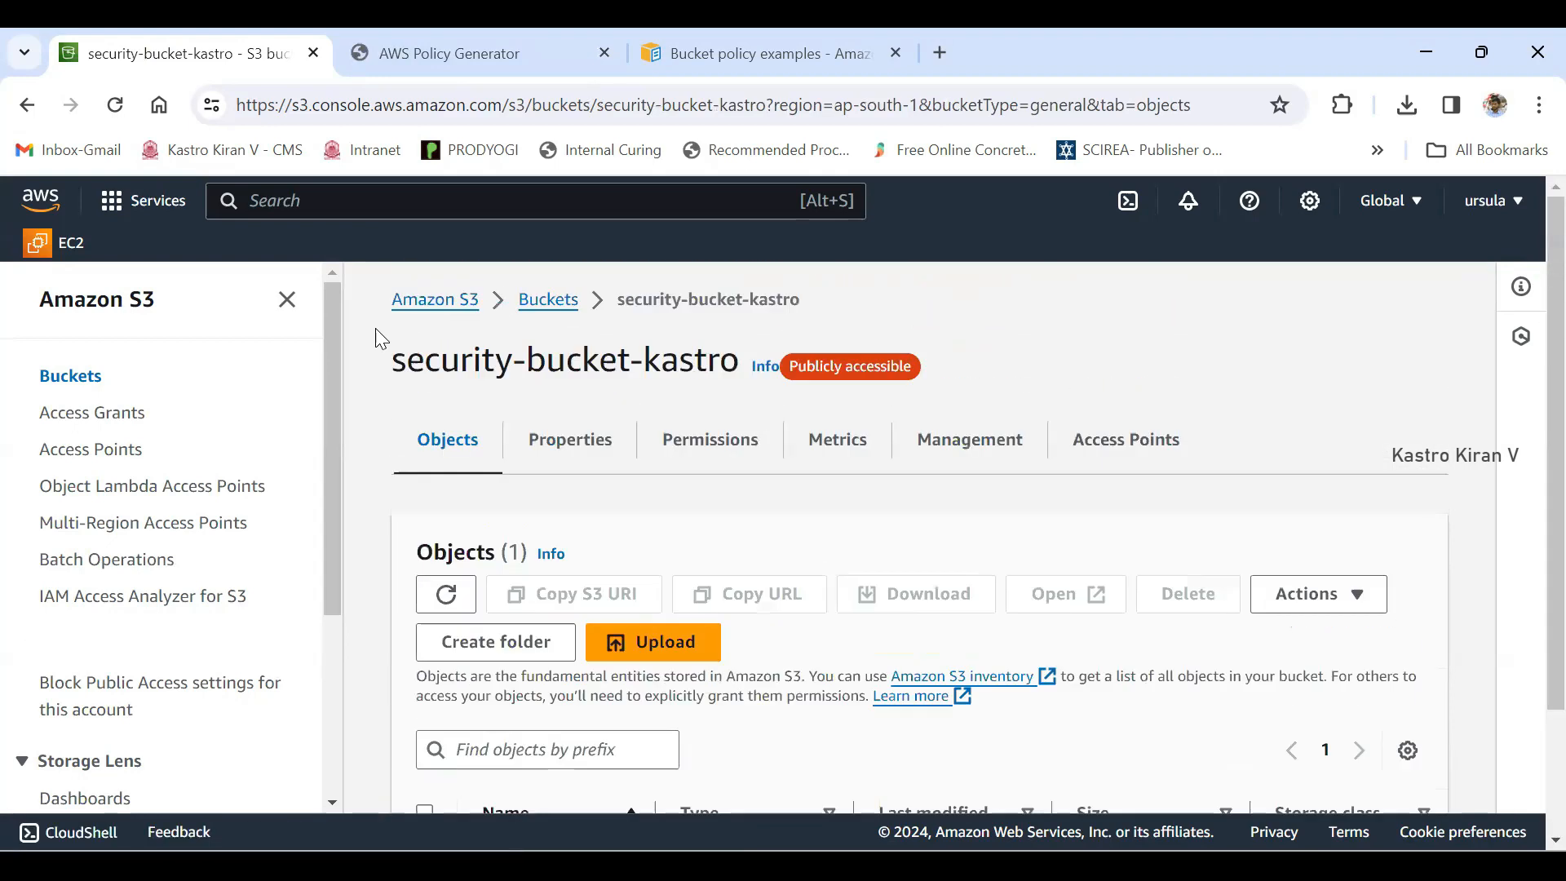
mouse_move(389, 360)
mouse_down()
mouse_move(771, 362)
mouse_move(739, 359)
mouse_up()
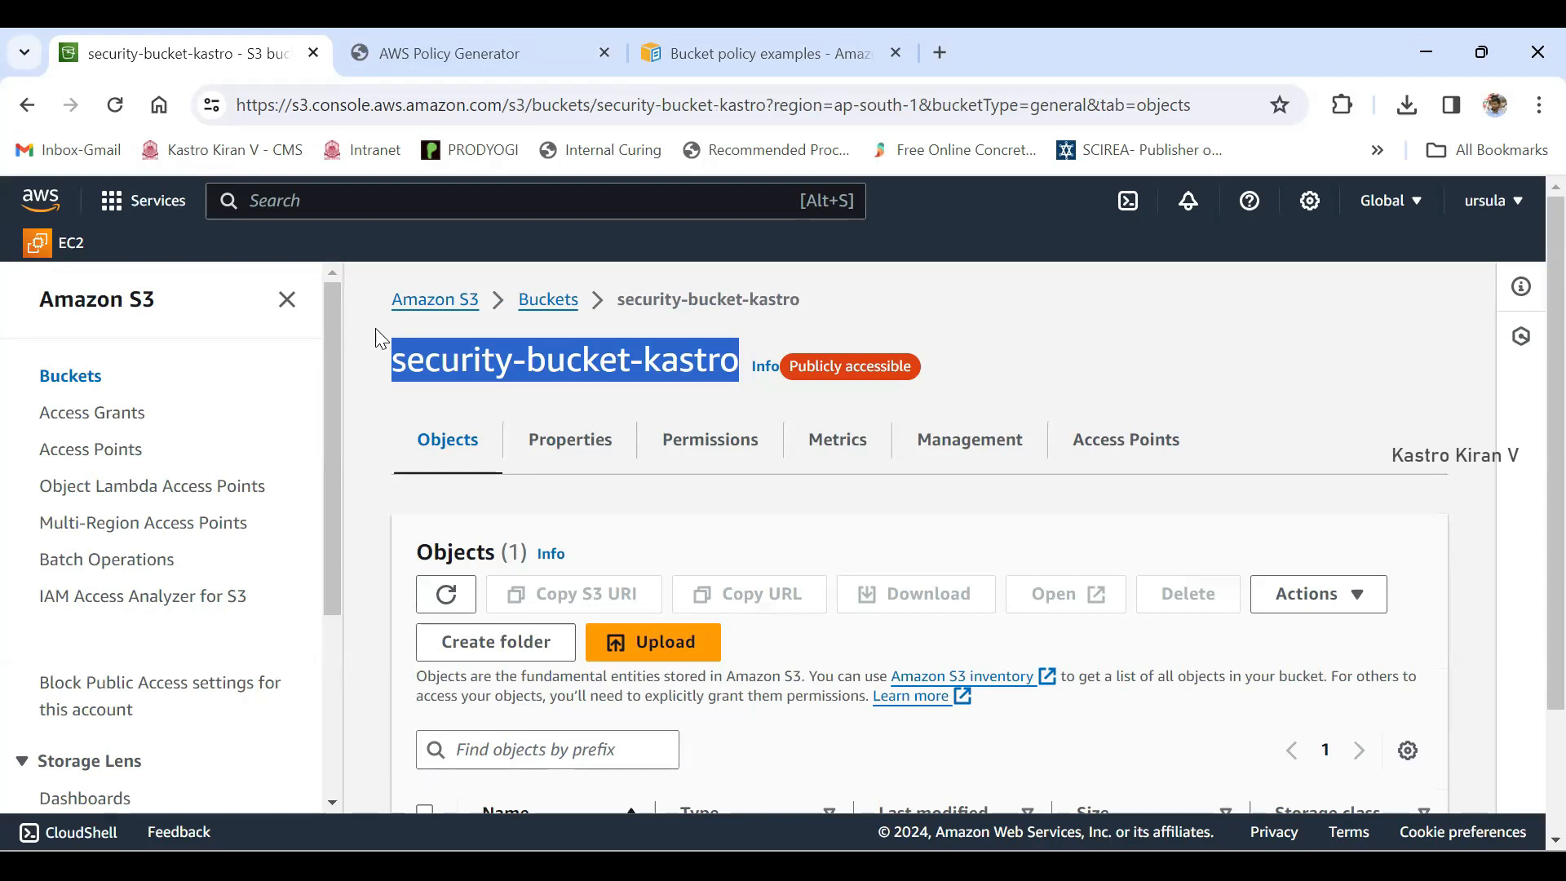
- Copy the object URL of Kastro.png and load it in the browser tab holding the AWS Policy Generator
scroll(380, 339, down, 2)
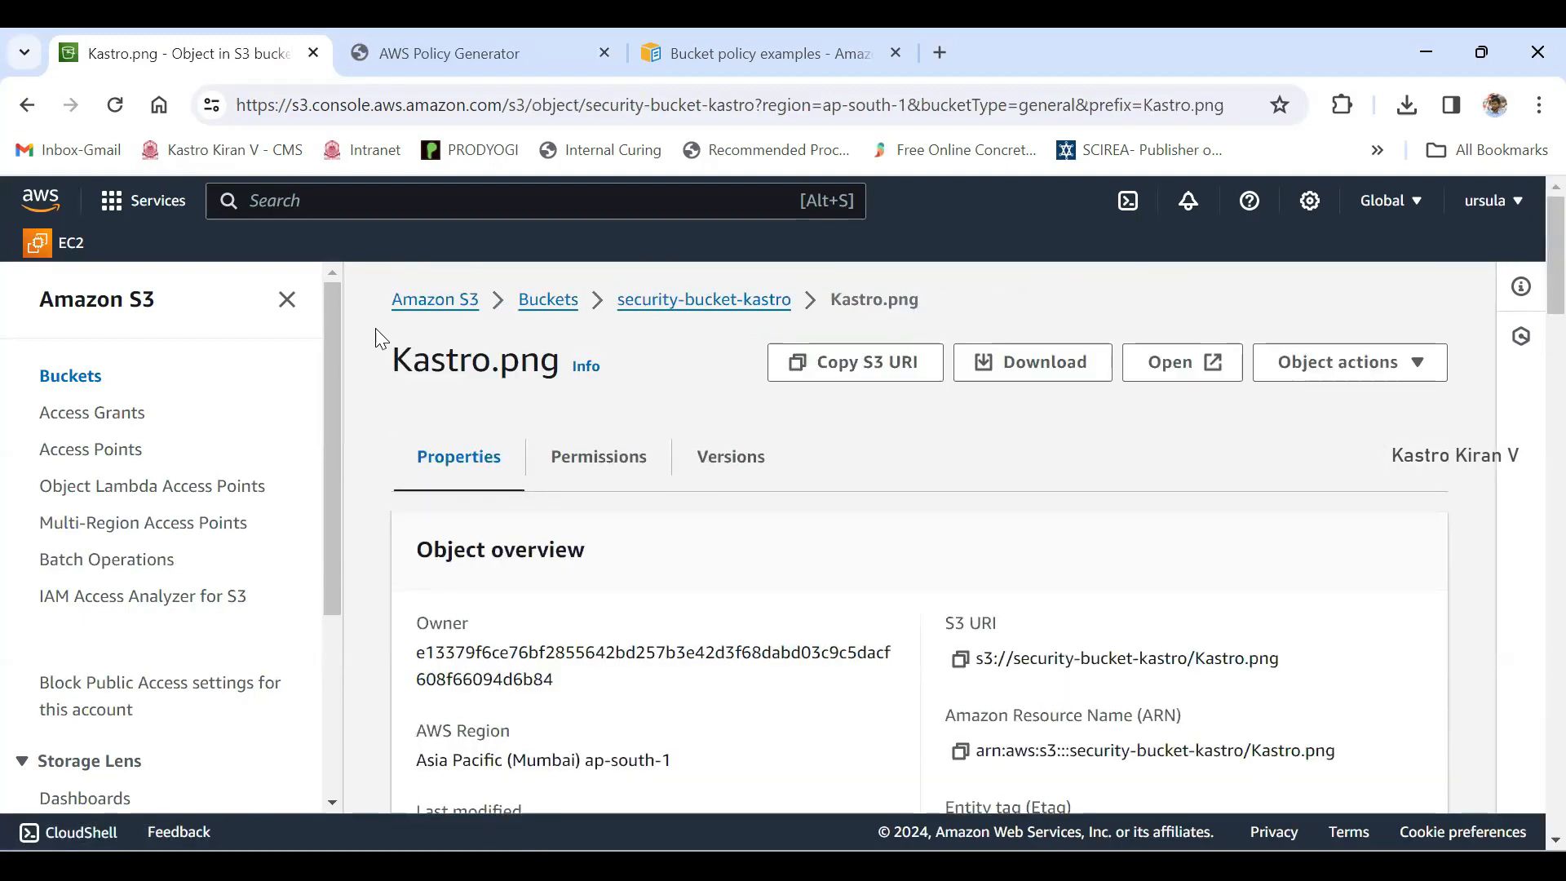
scroll(376, 329, down, 3)
click(960, 569)
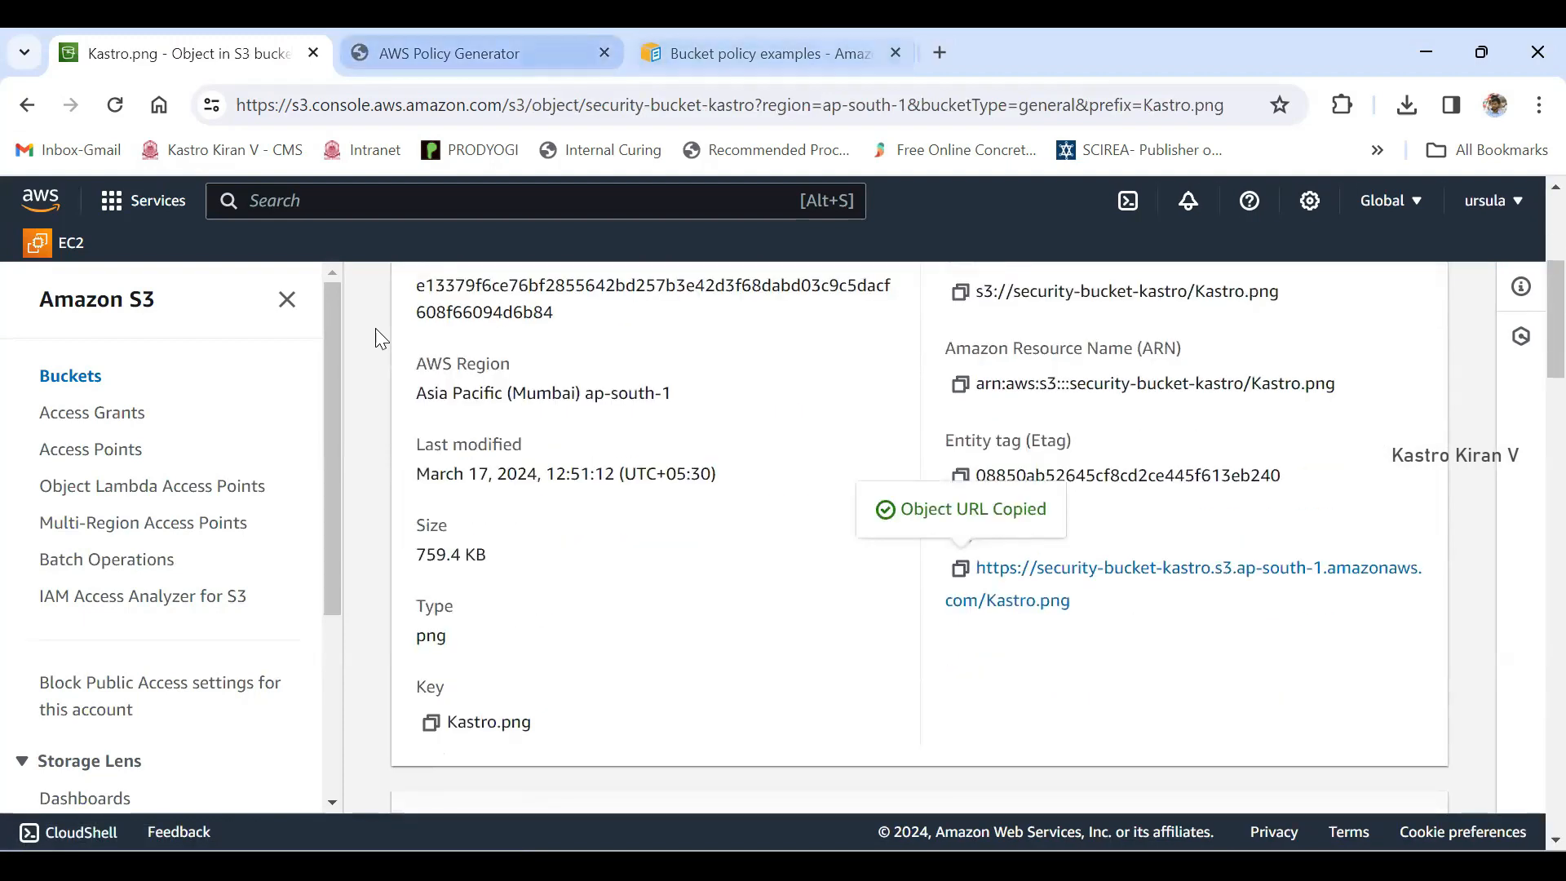
click(481, 53)
click(571, 105)
key(ctrl+v)
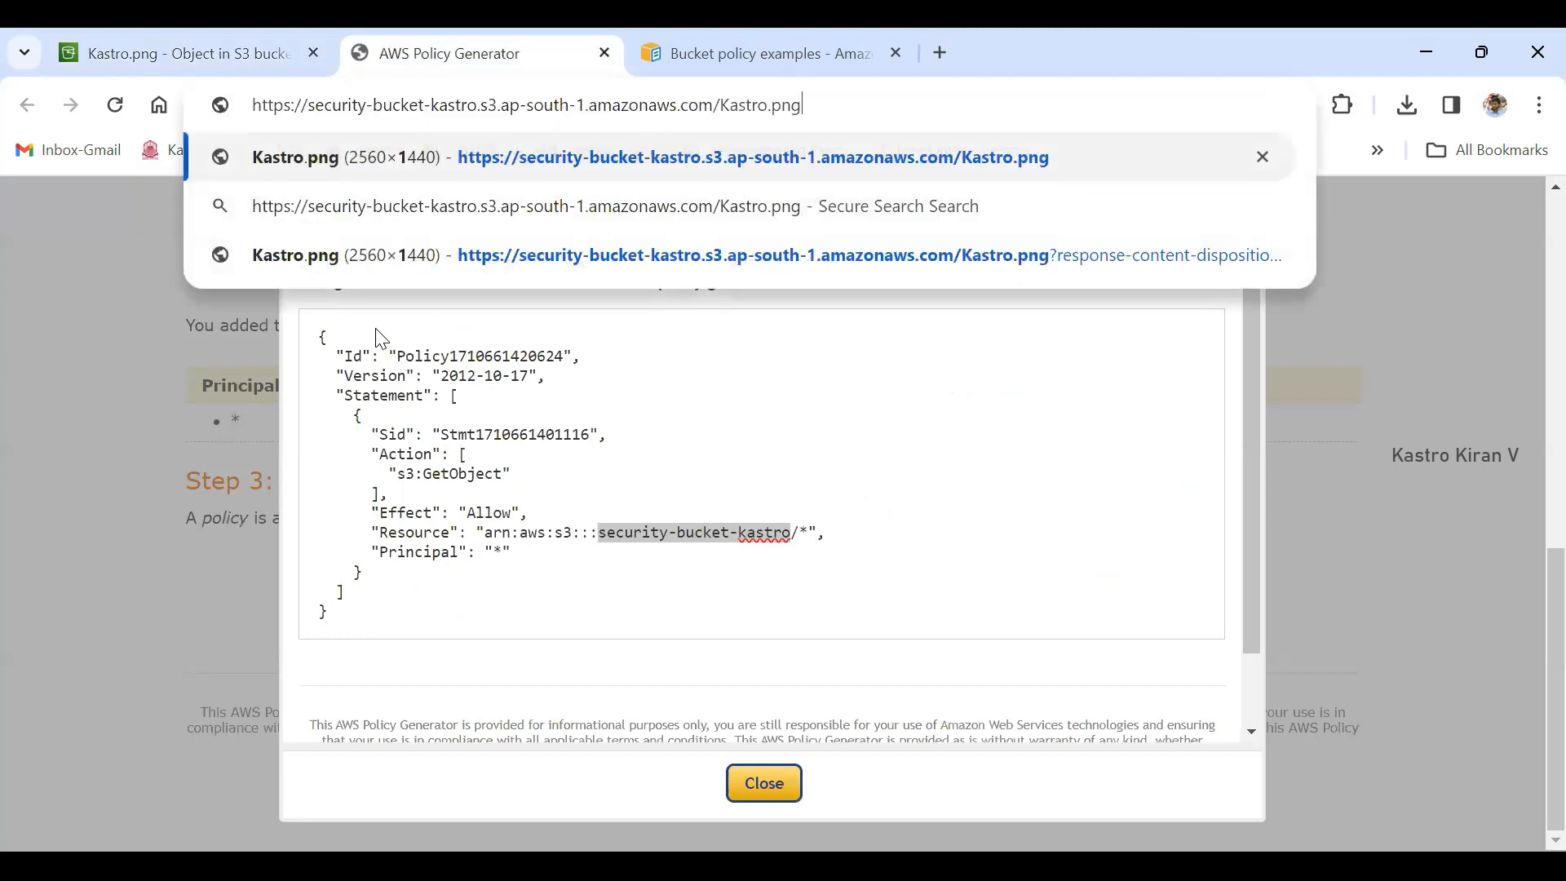
key(Return)
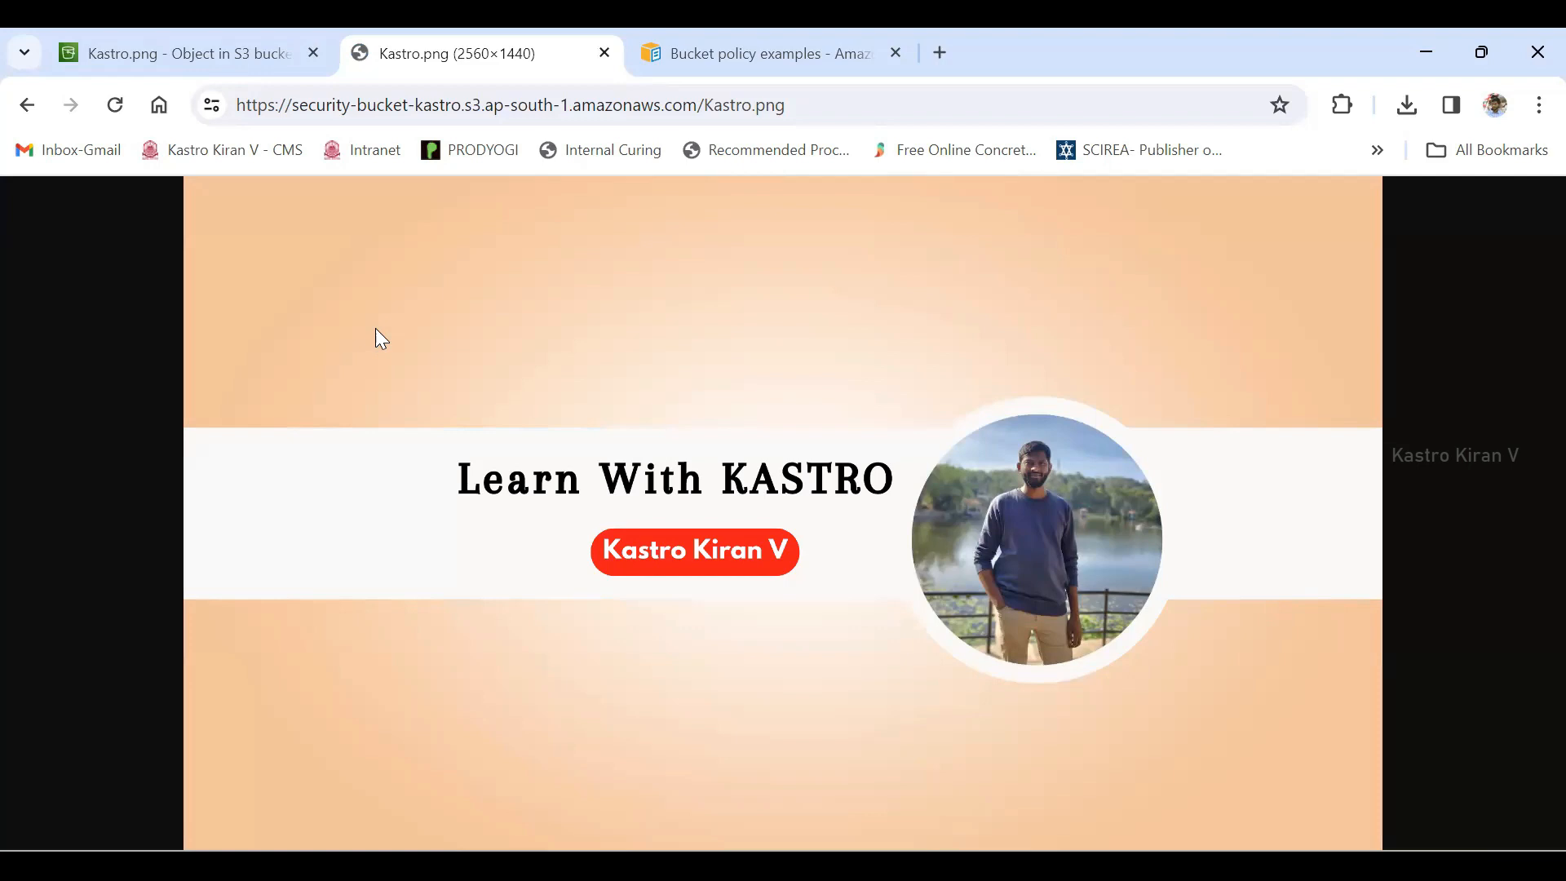
- Return to the Kastro.png object details, review its parent bucket and copy the object URL again
key(ctrl+shift+Tab)
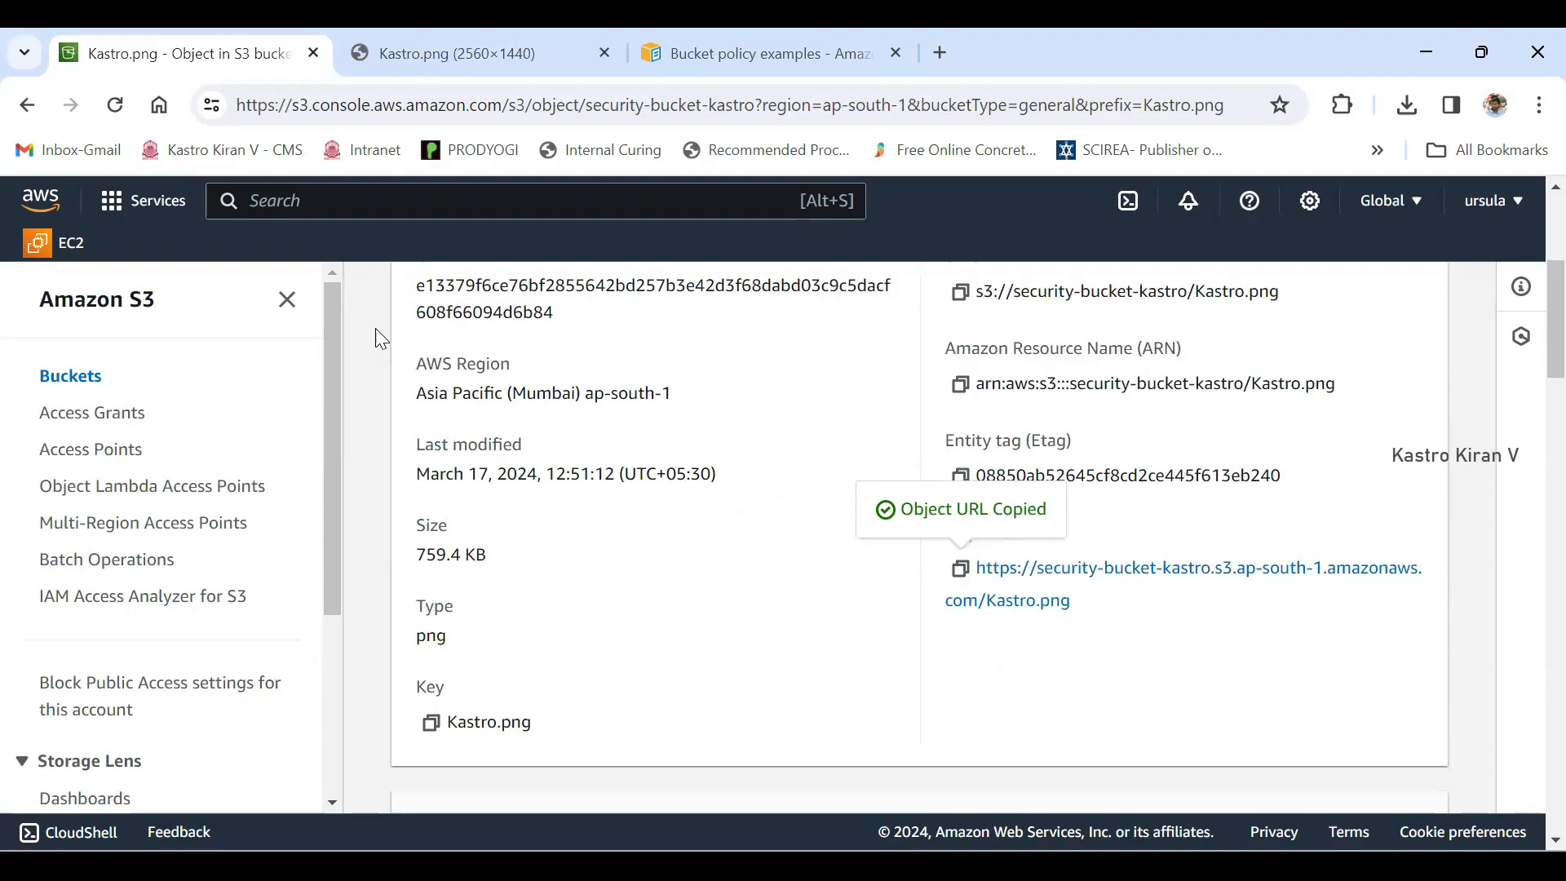
scroll(381, 338, up, 5)
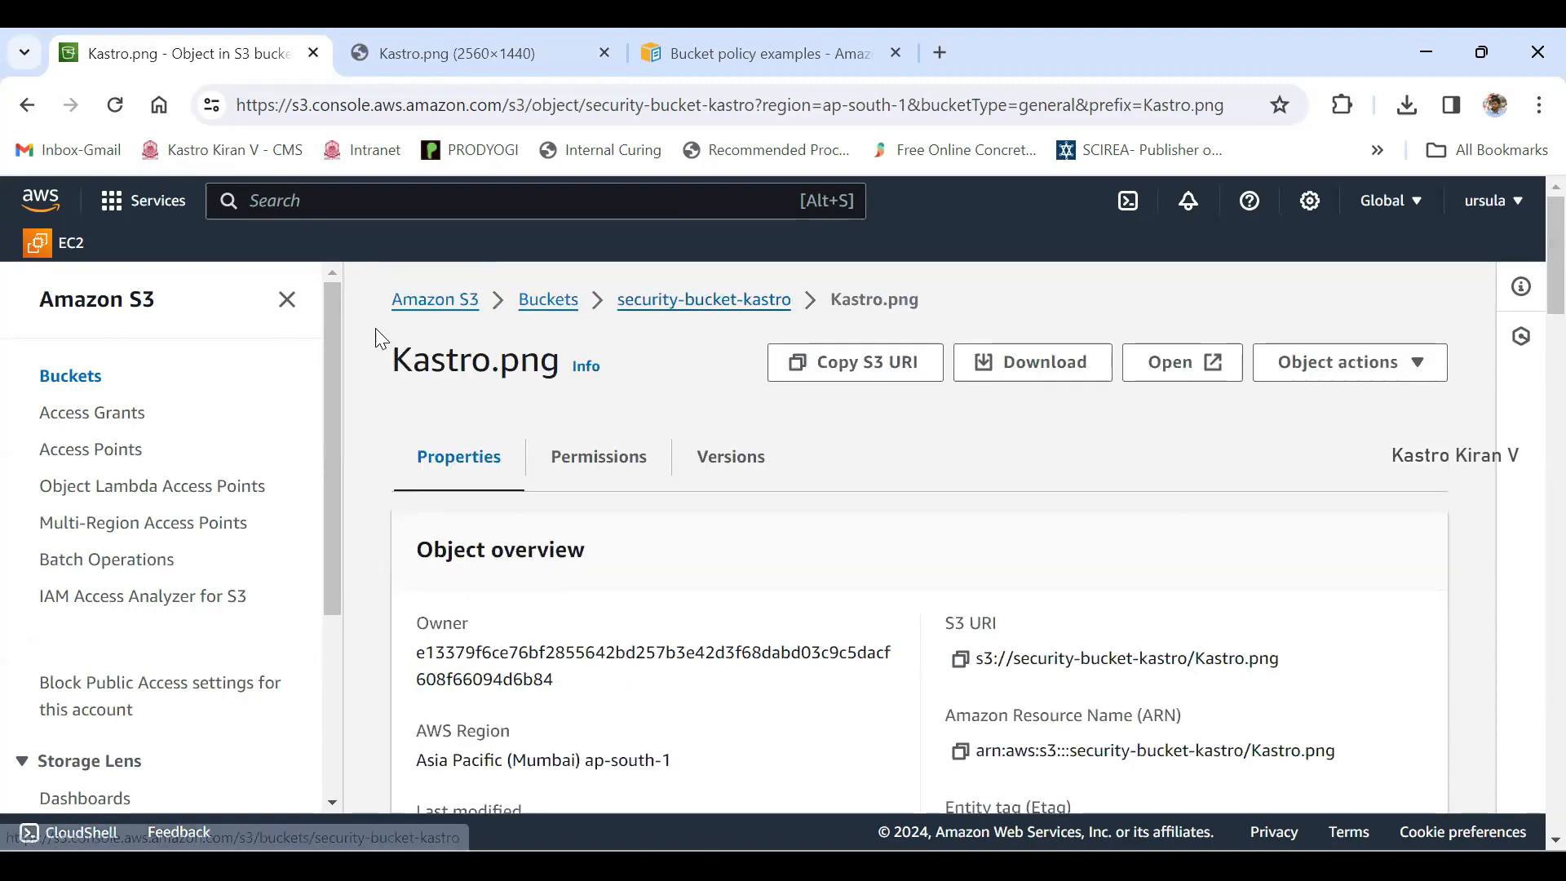
drag(616, 301, 793, 300)
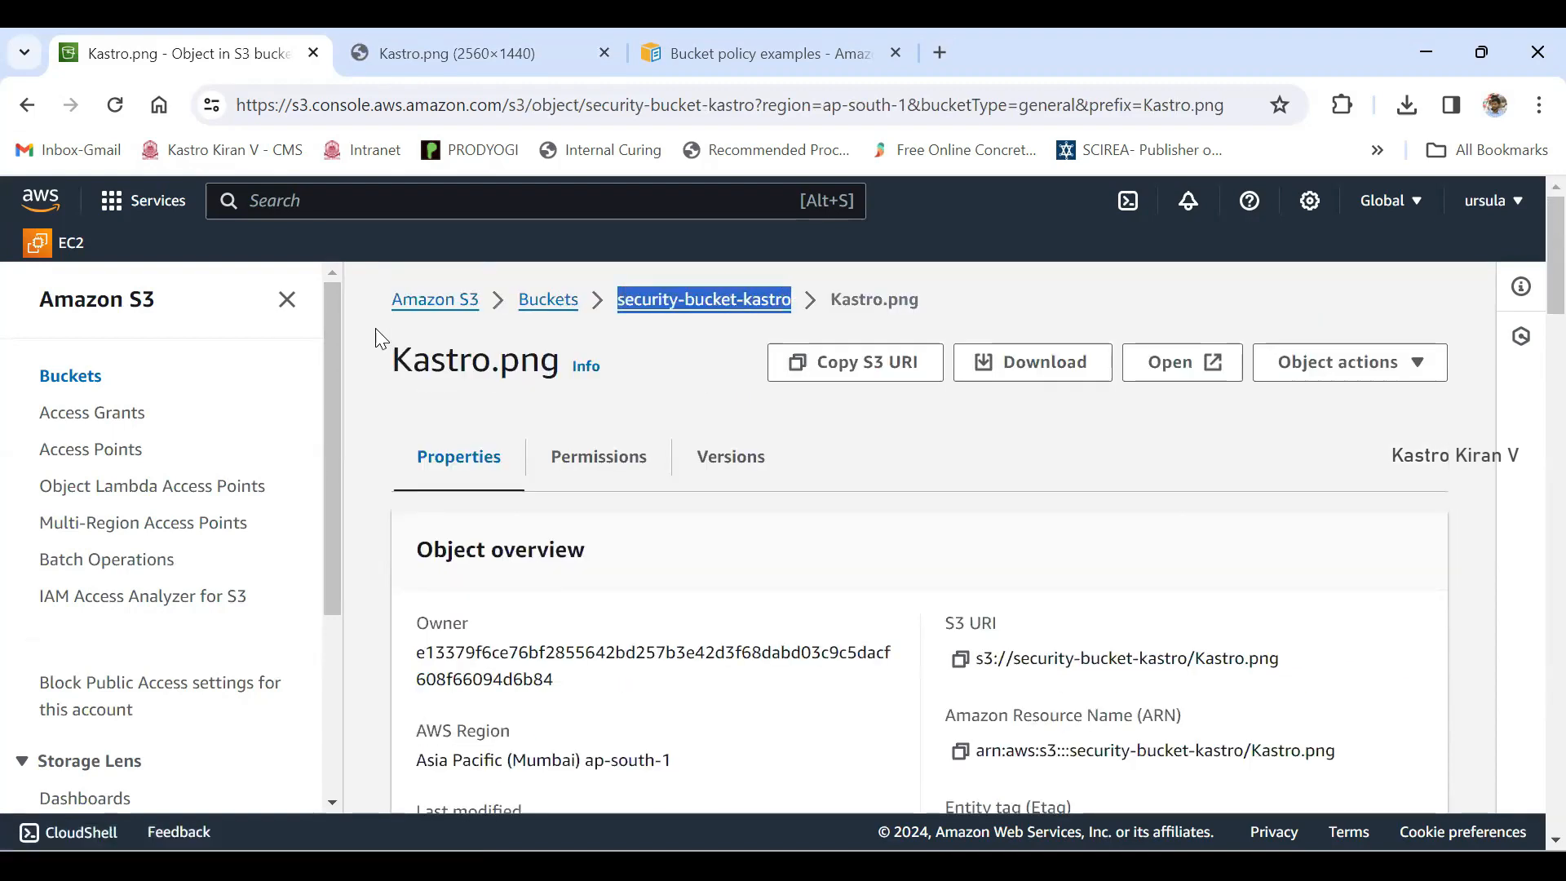
scroll(919, 530, down, 5)
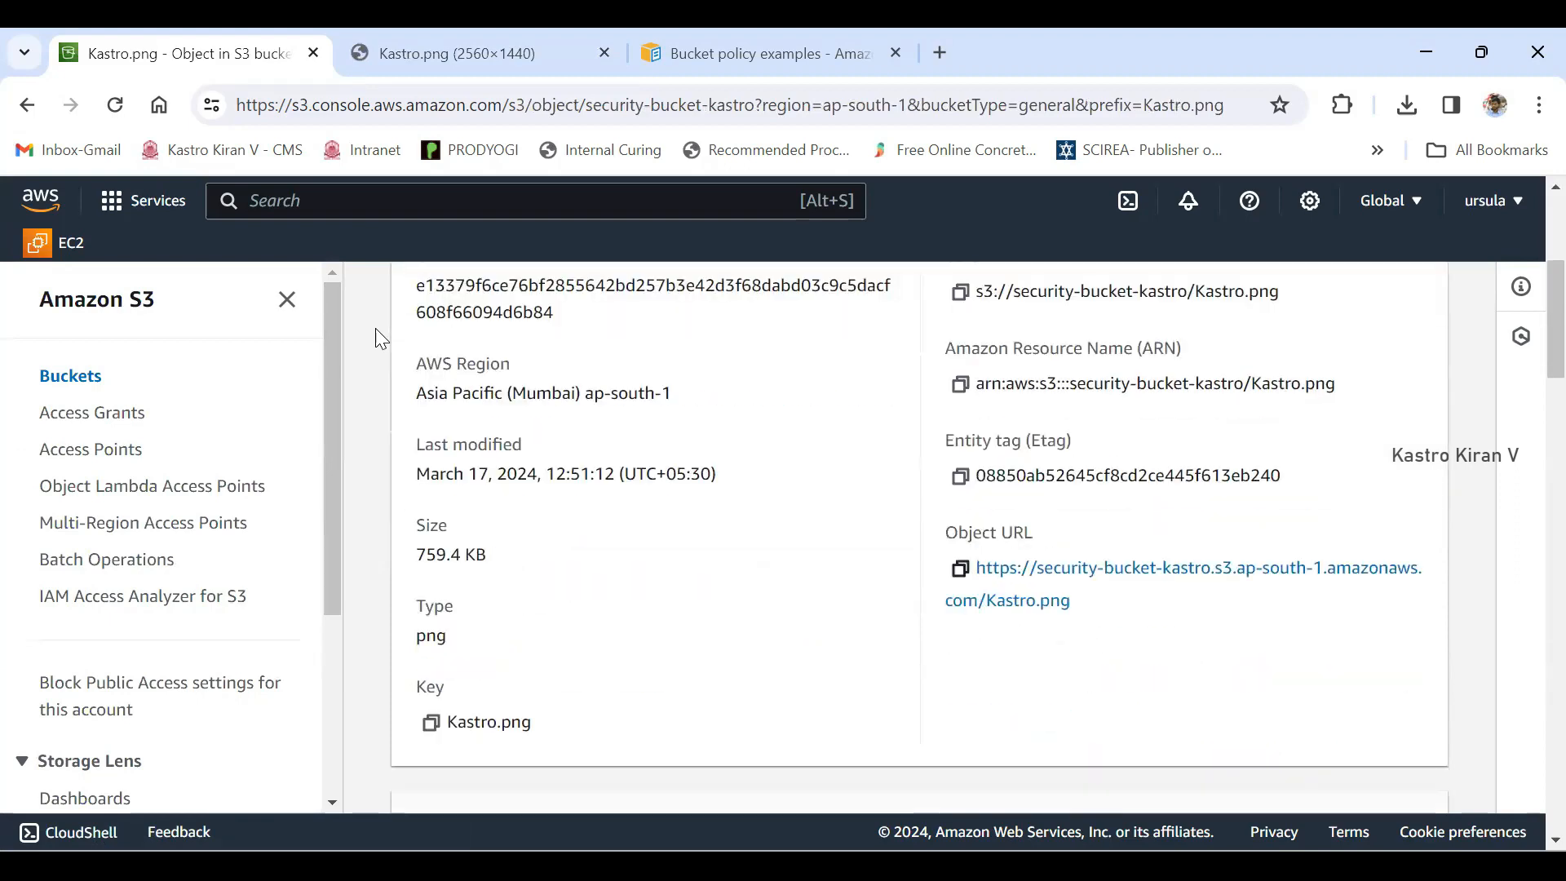
click(960, 569)
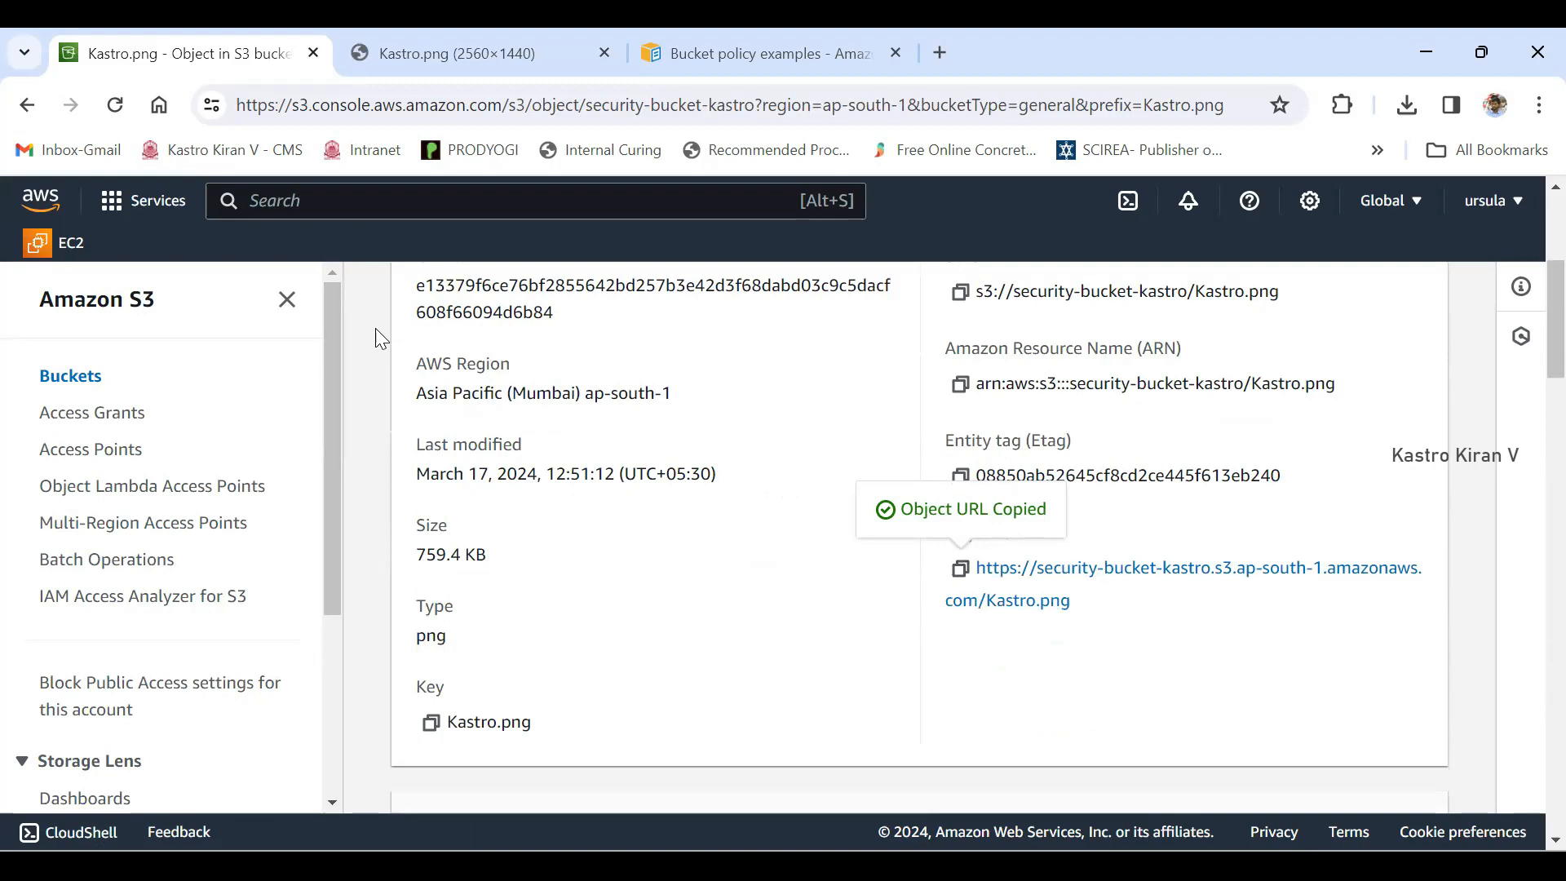
scroll(379, 337, up, 5)
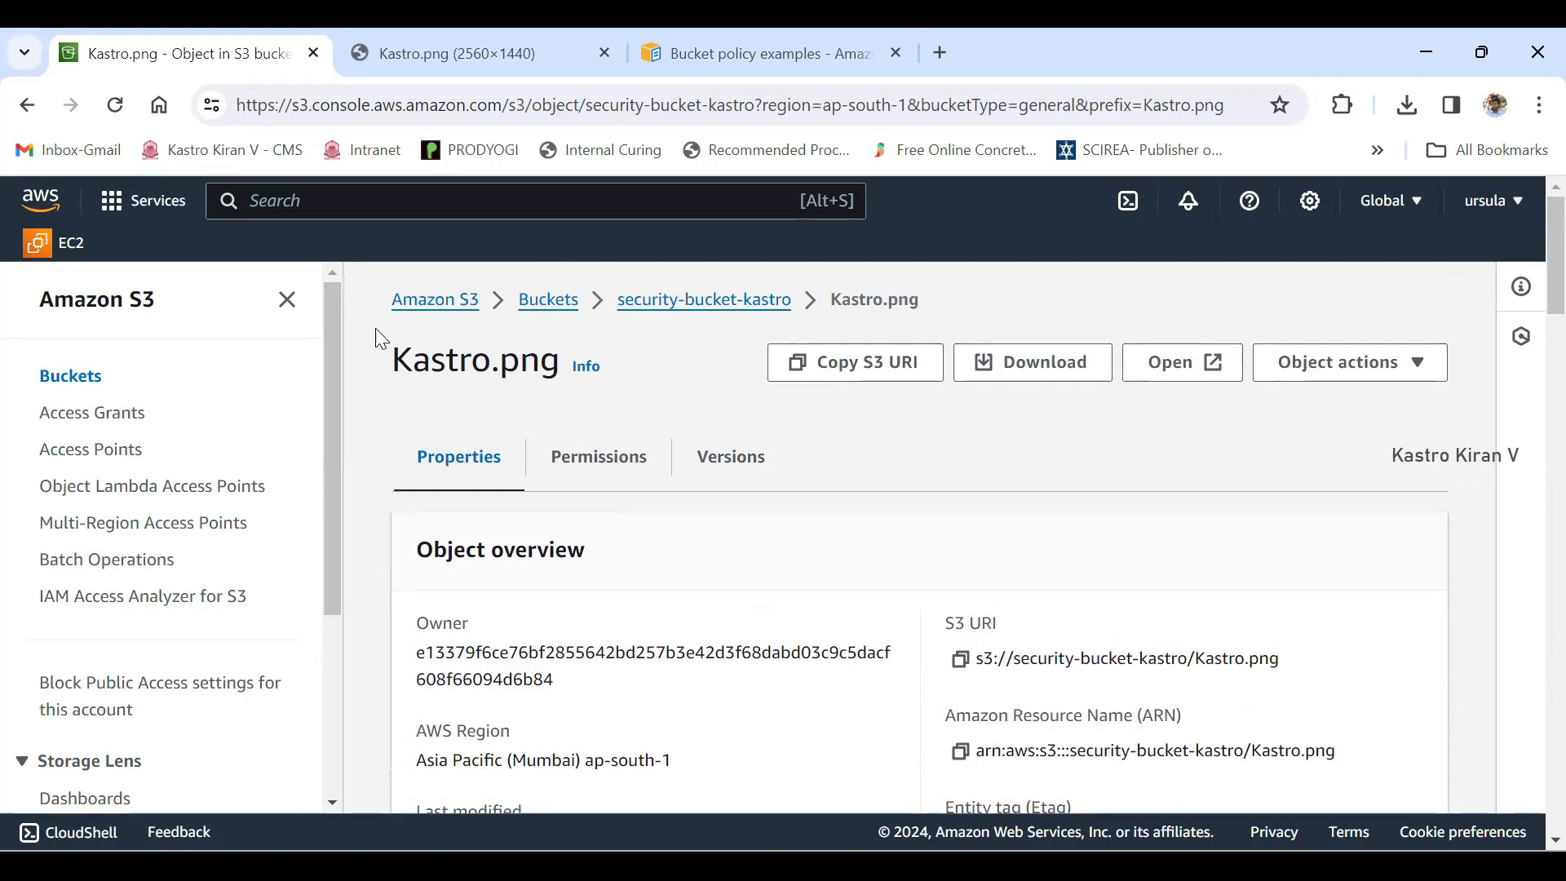
- Open the permissions of security-bucket-kastro and bring up its bucket policy
click(704, 300)
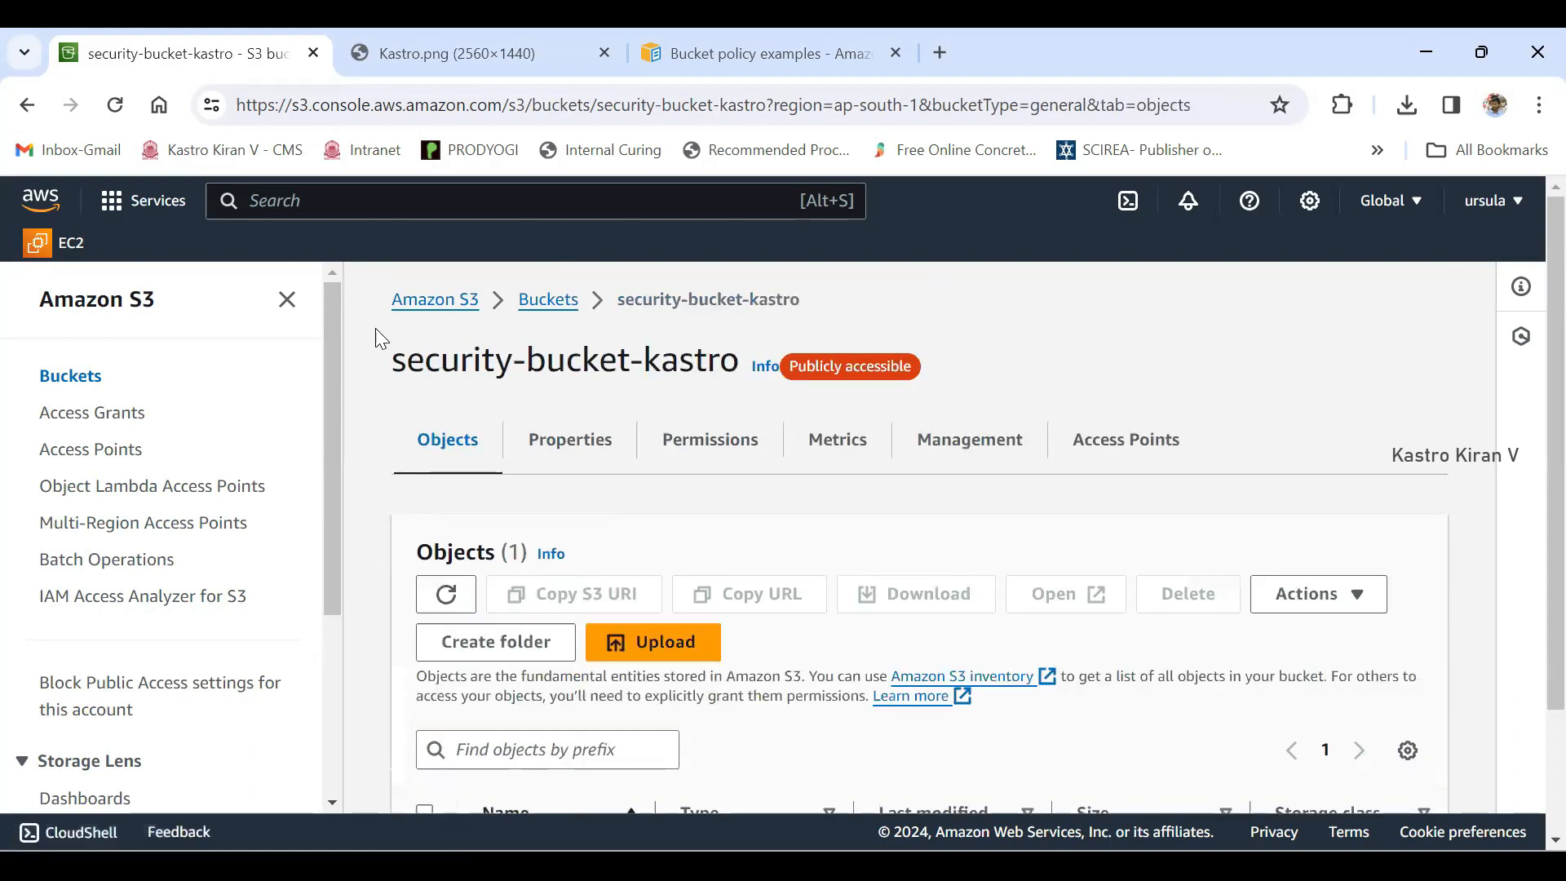
scroll(382, 338, down, 2)
scroll(382, 339, up, 1)
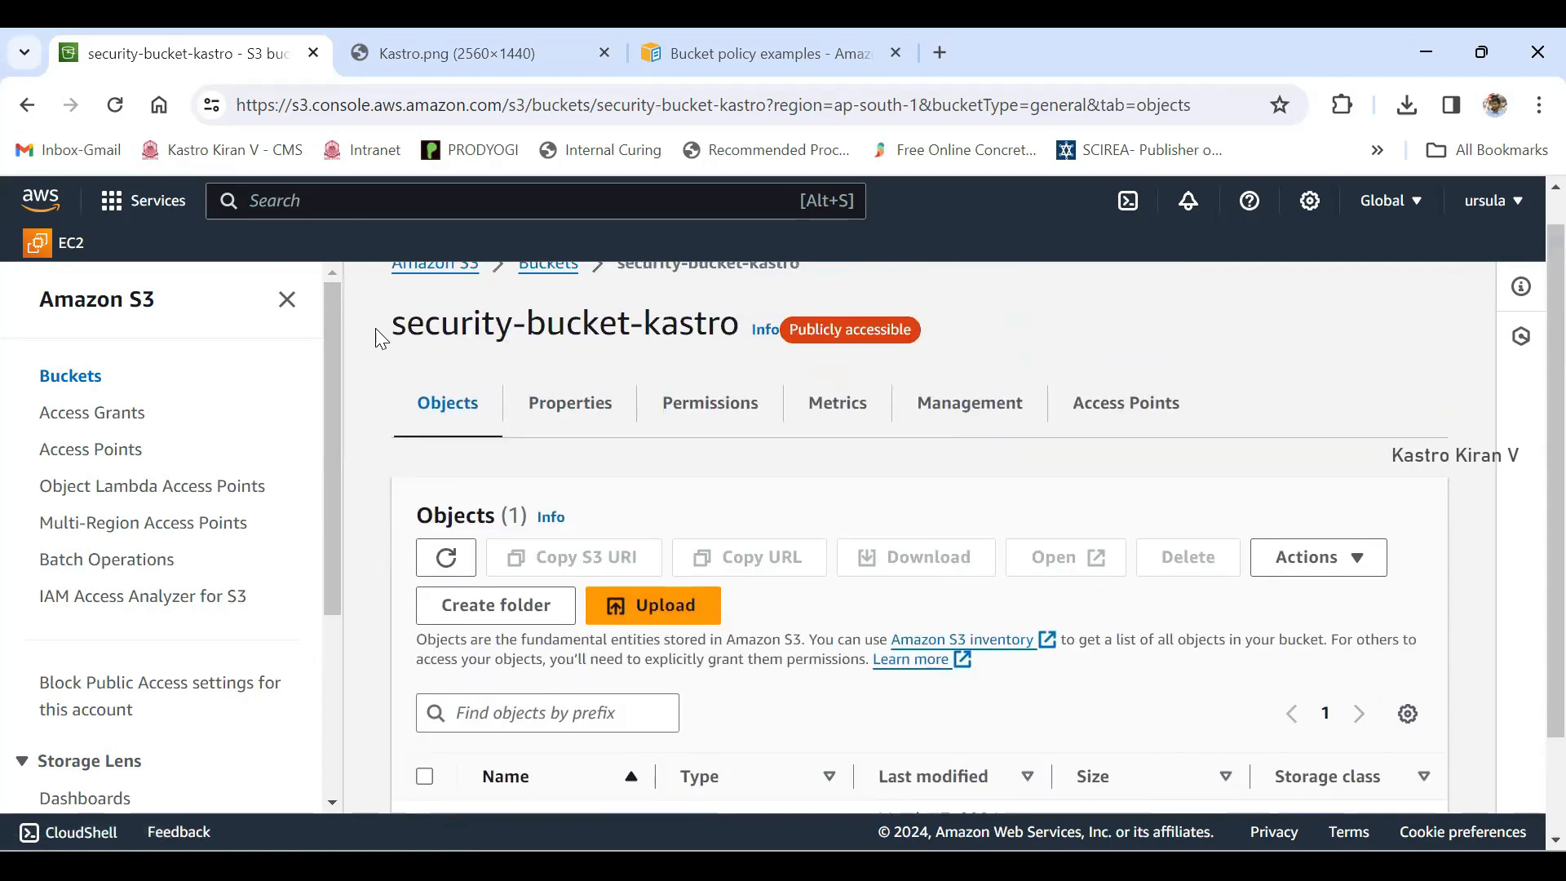
click(709, 403)
scroll(382, 338, down, 5)
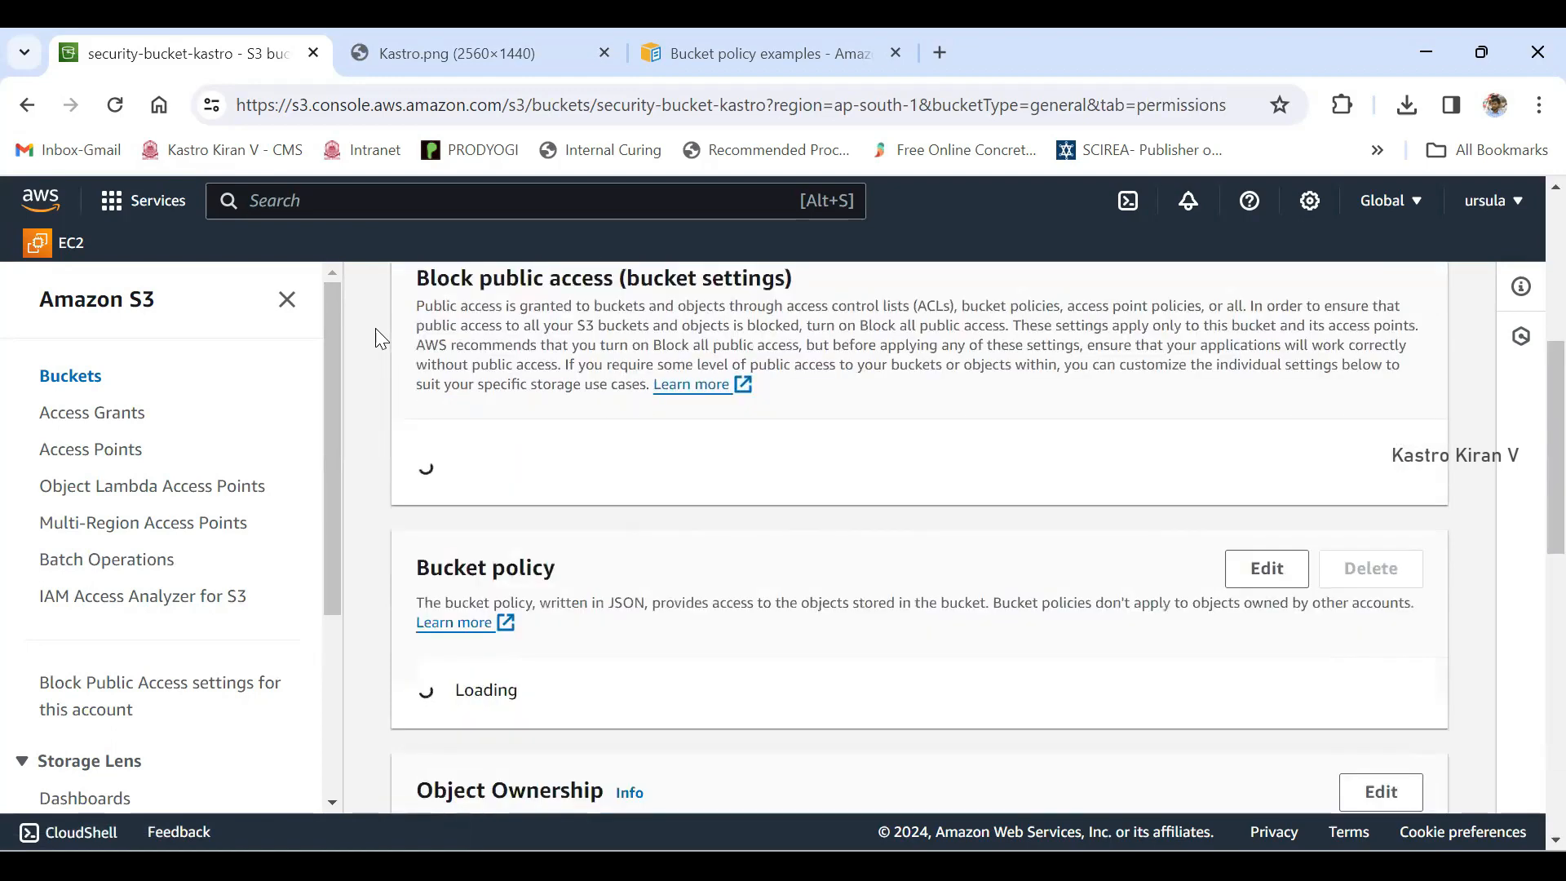
drag(417, 574, 556, 575)
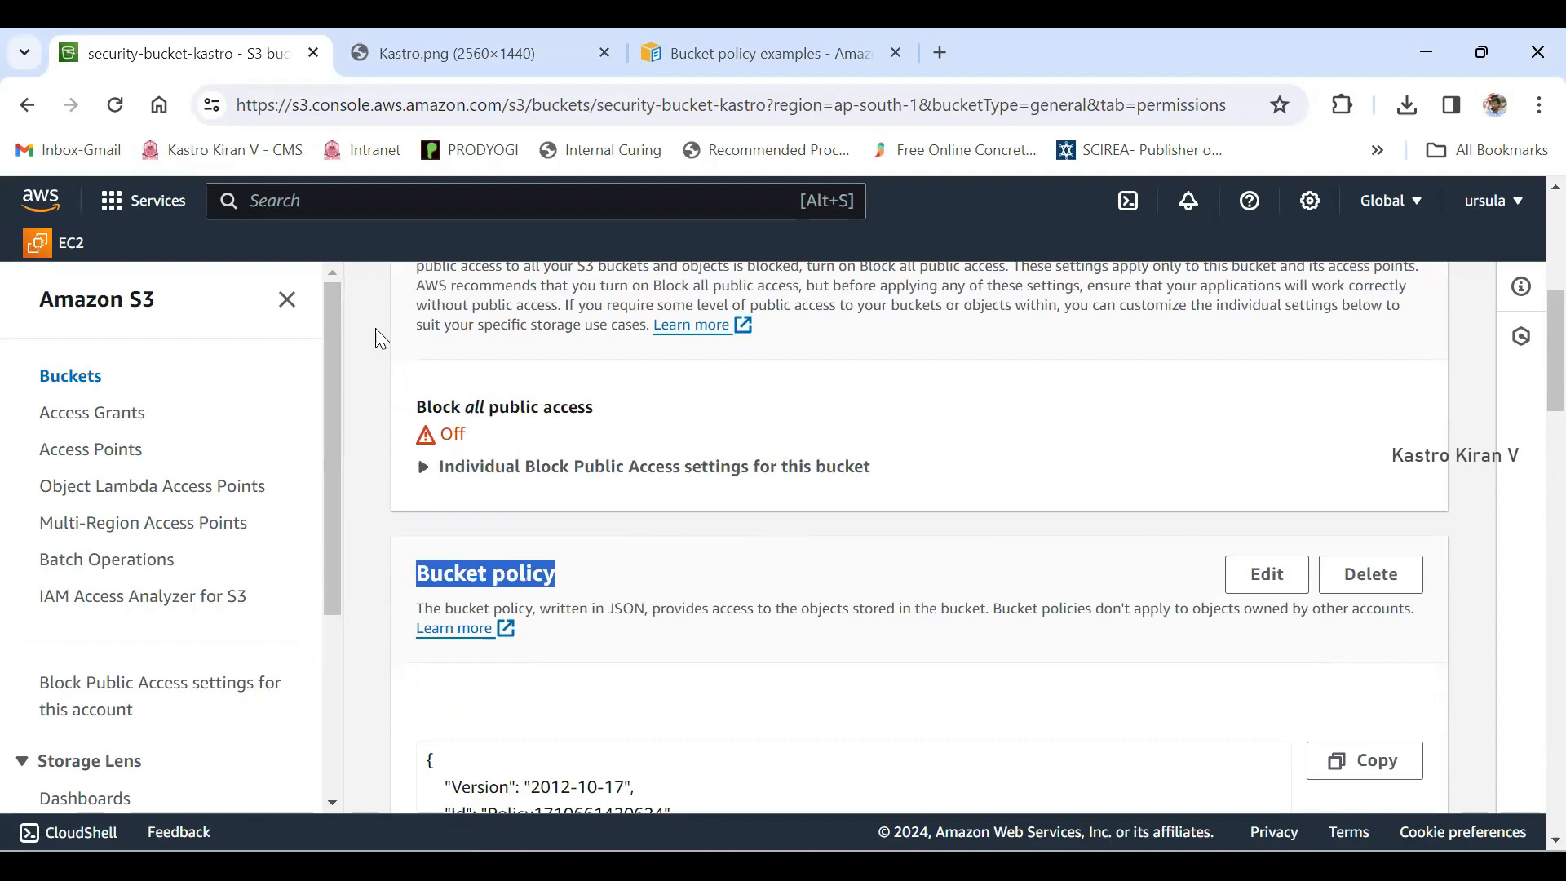
scroll(555, 574, down, 3)
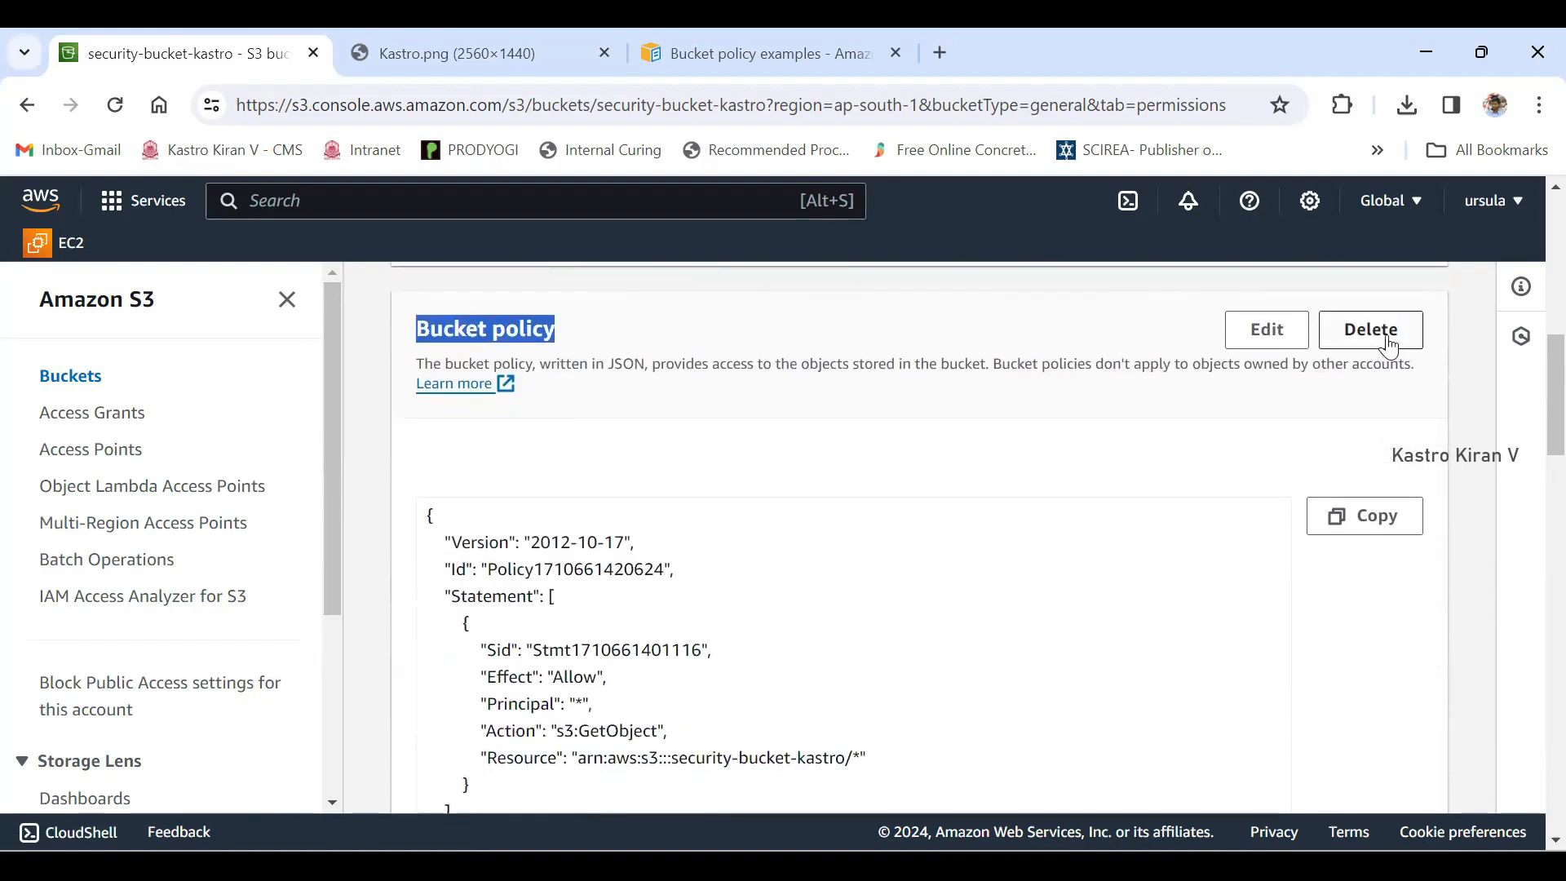
- Delete the bucket policy of security-bucket-kastro, confirming with the word "delete"
click(1389, 346)
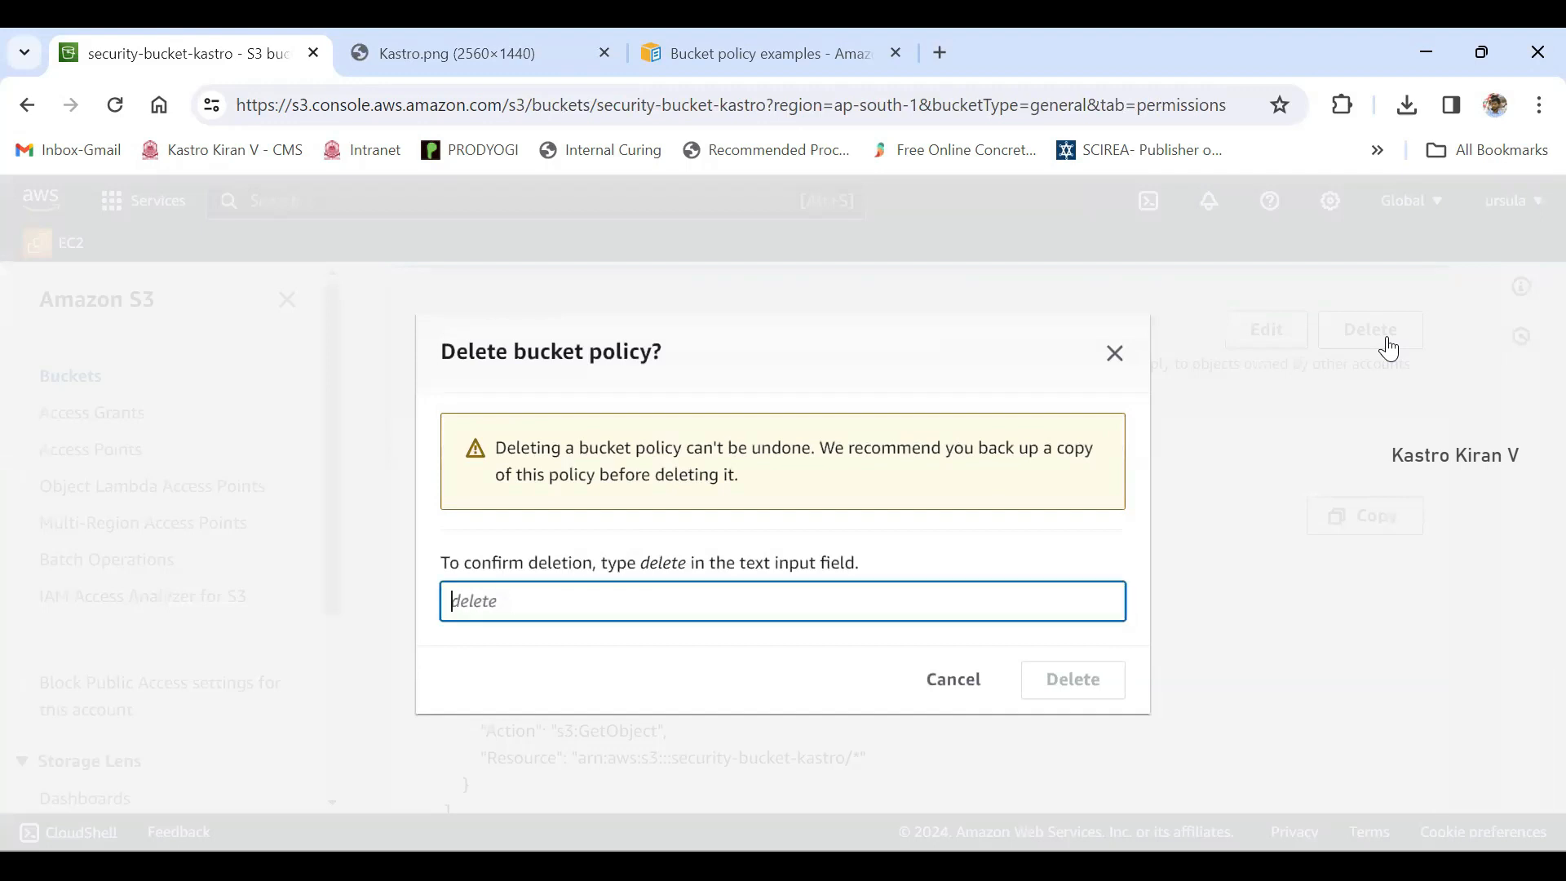
text(delete)
key(Tab)
key(Tab)
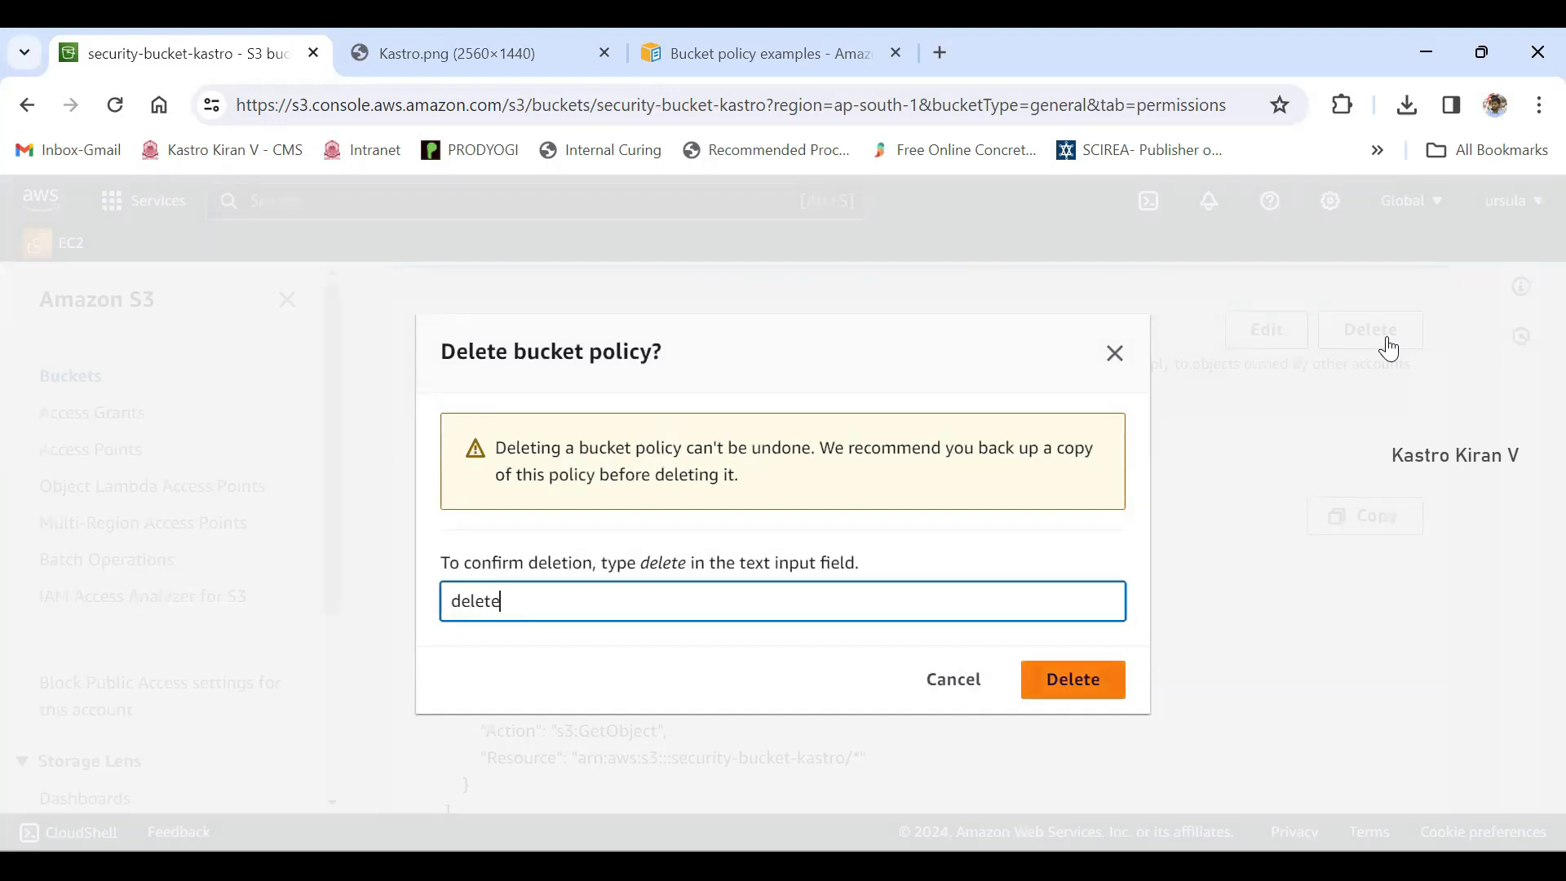
key(Return)
scroll(1389, 347, down, 1)
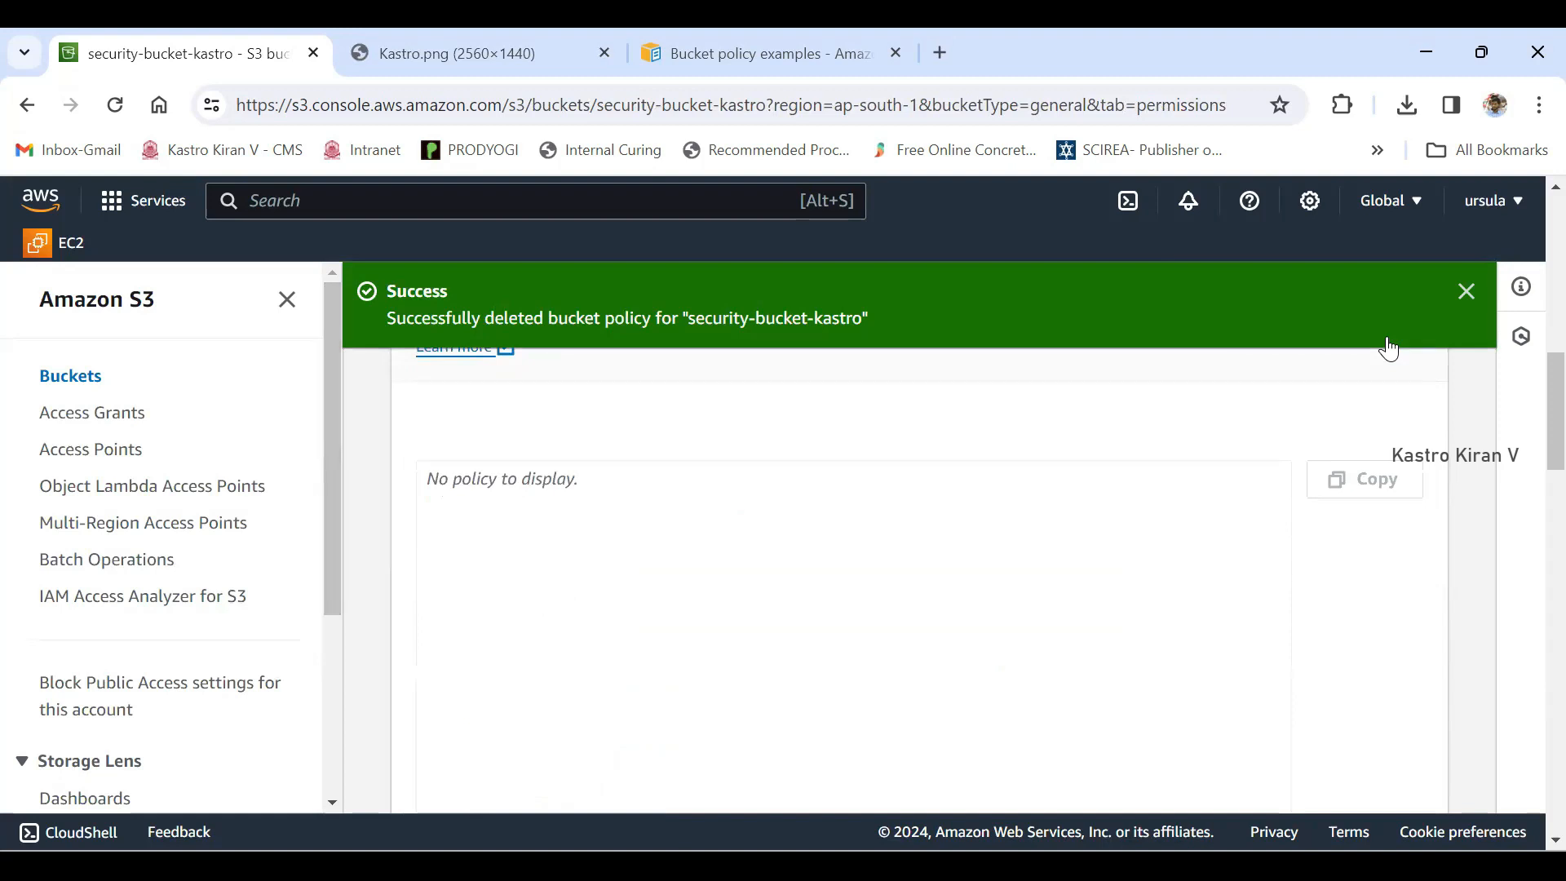
- Reload the Kastro.png object URL twice to test public access without the bucket policy
key(ctrl+Tab)
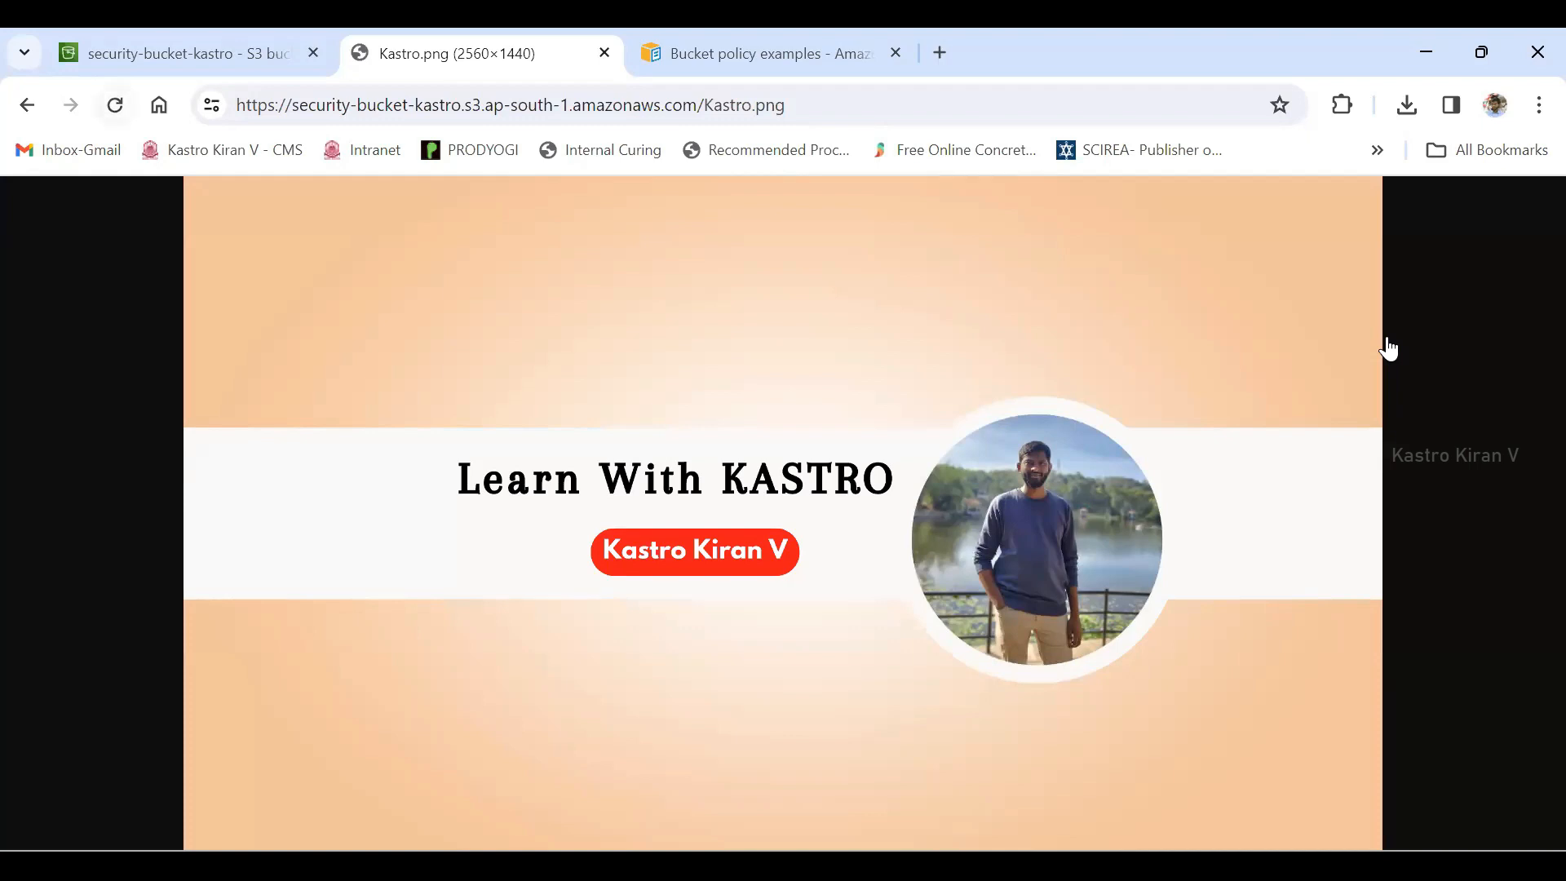
click(115, 105)
click(115, 104)
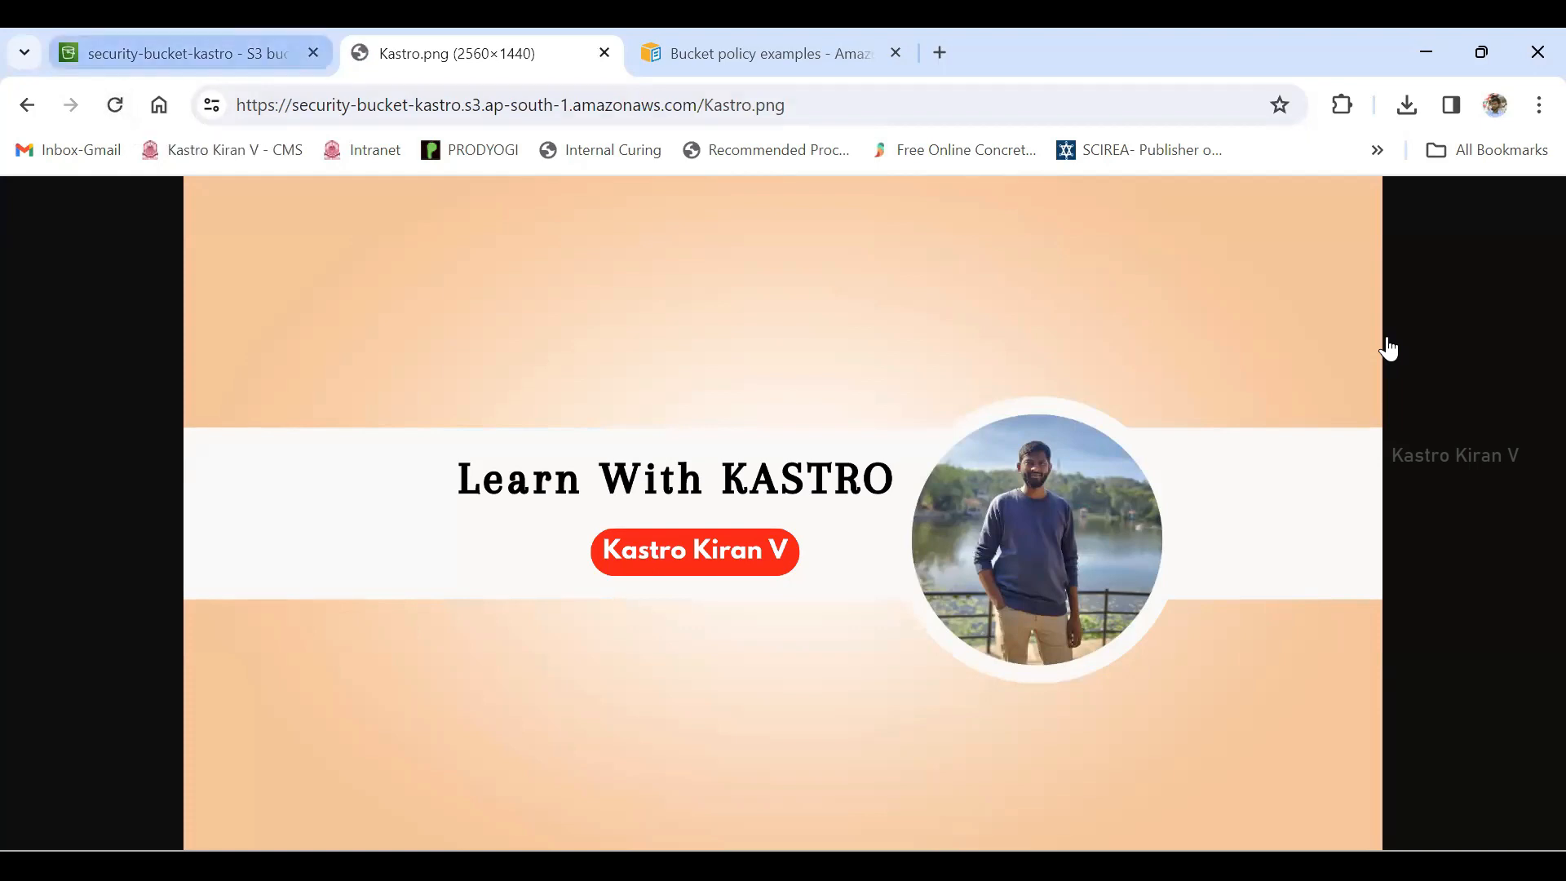
- Return to the permissions of security-bucket-kastro, dismiss the deletion notice and check the bucket's access status
click(188, 53)
scroll(1386, 391, up, 5)
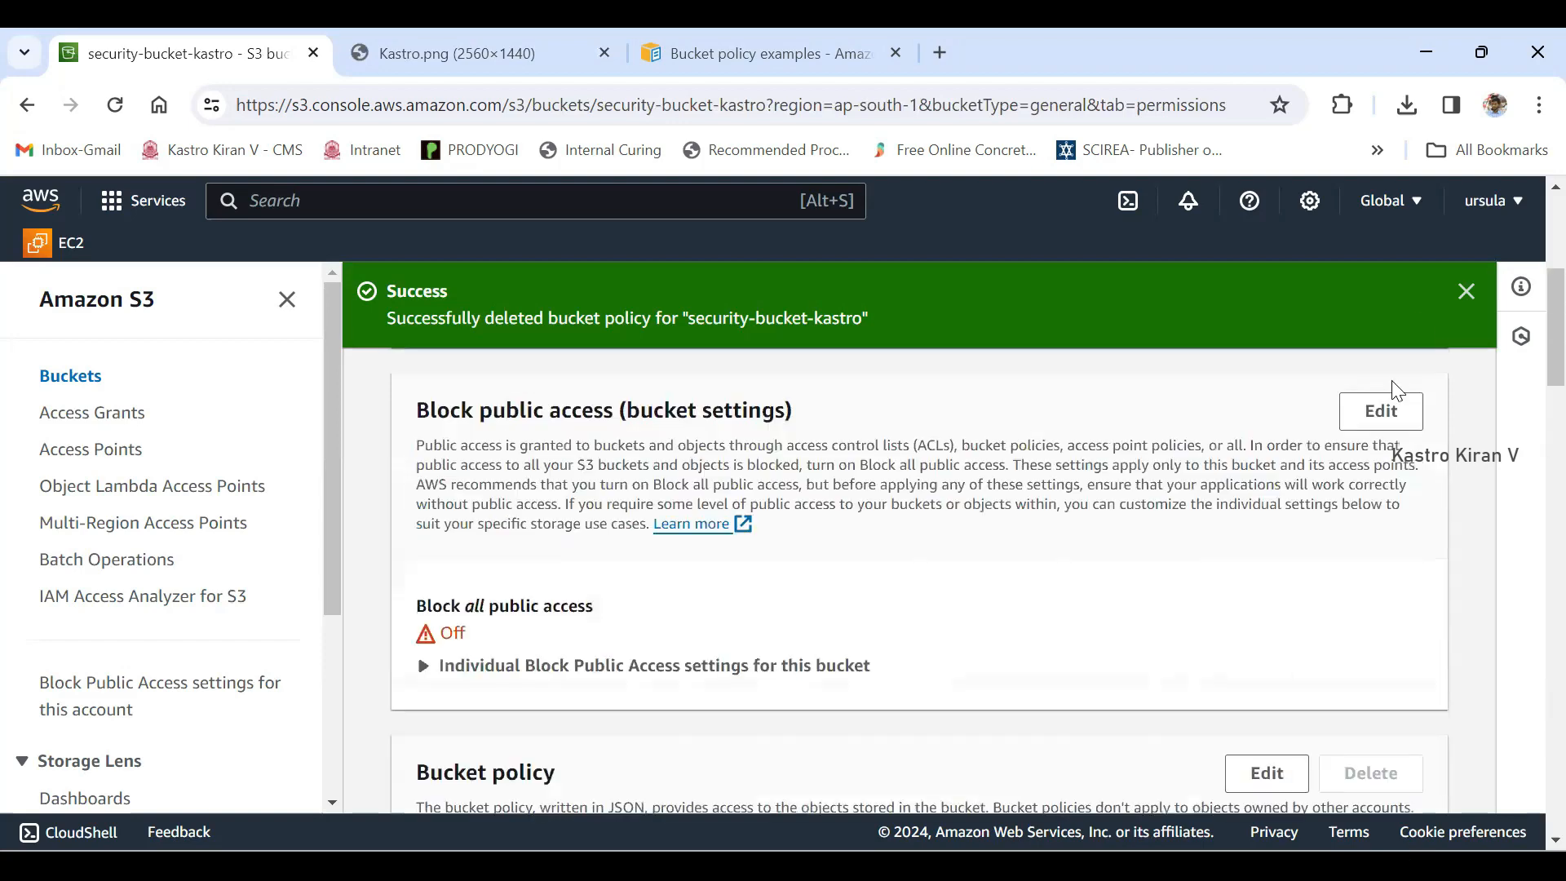
click(1473, 299)
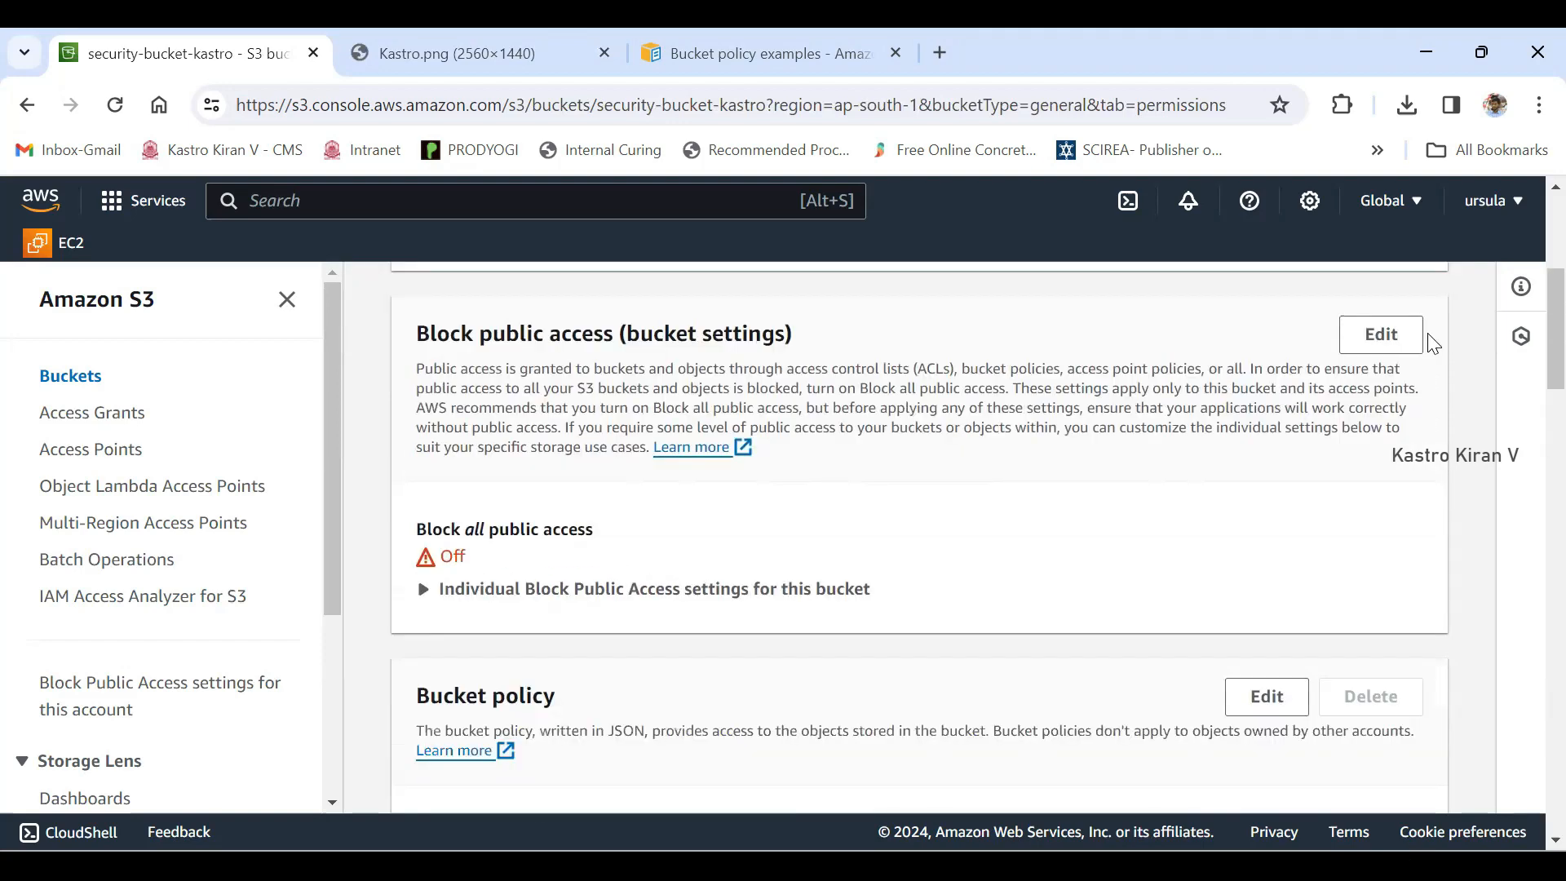
scroll(1433, 343, up, 5)
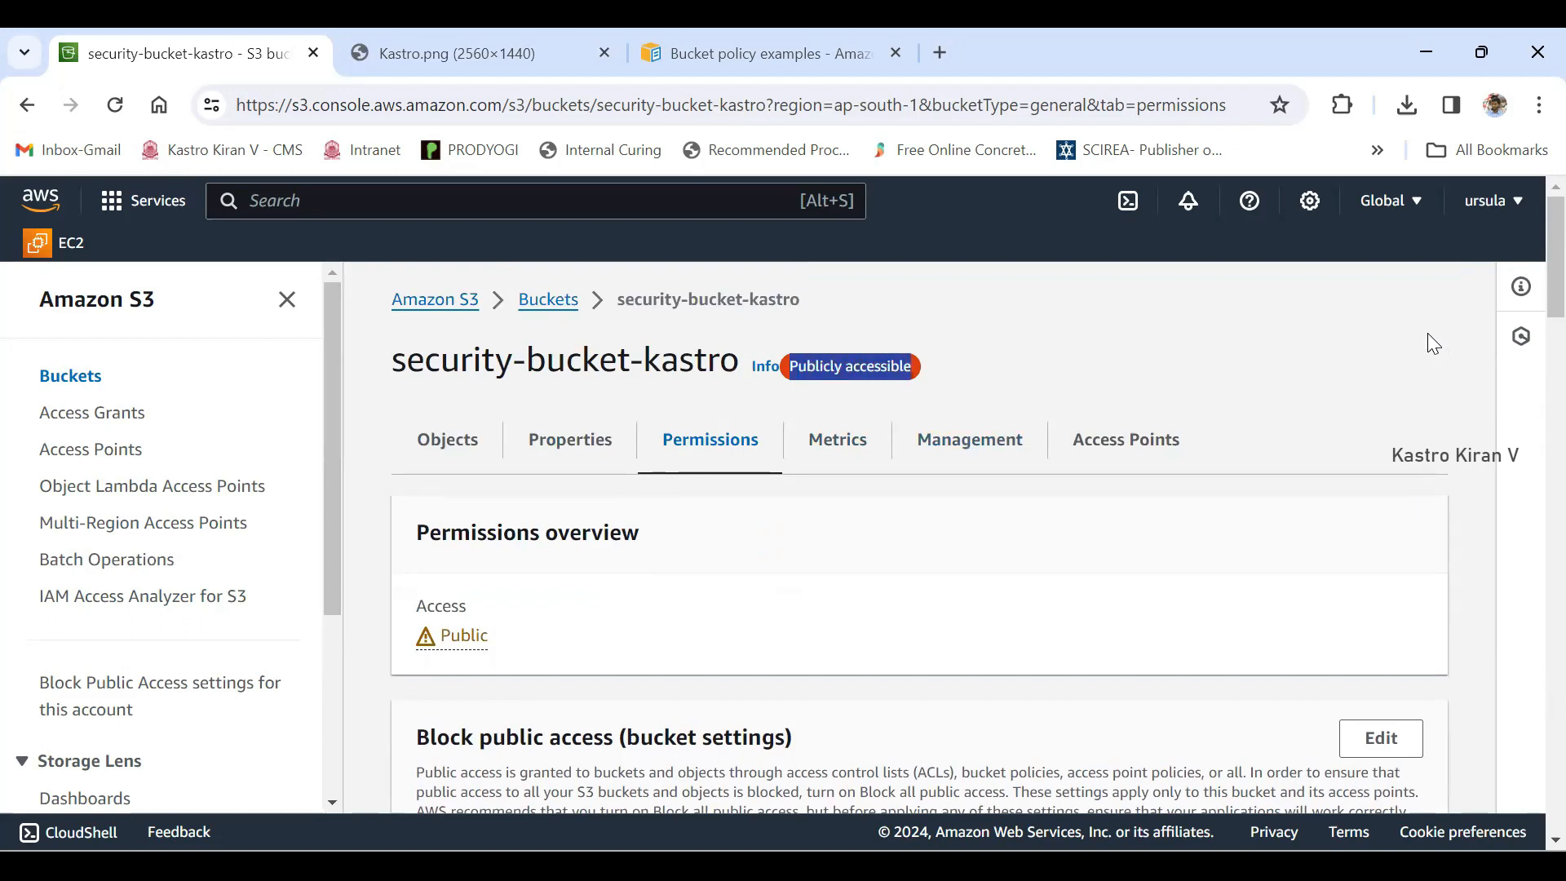
- Reload the permissions of security-bucket-kastro and check its access status in the bucket list
key(F5)
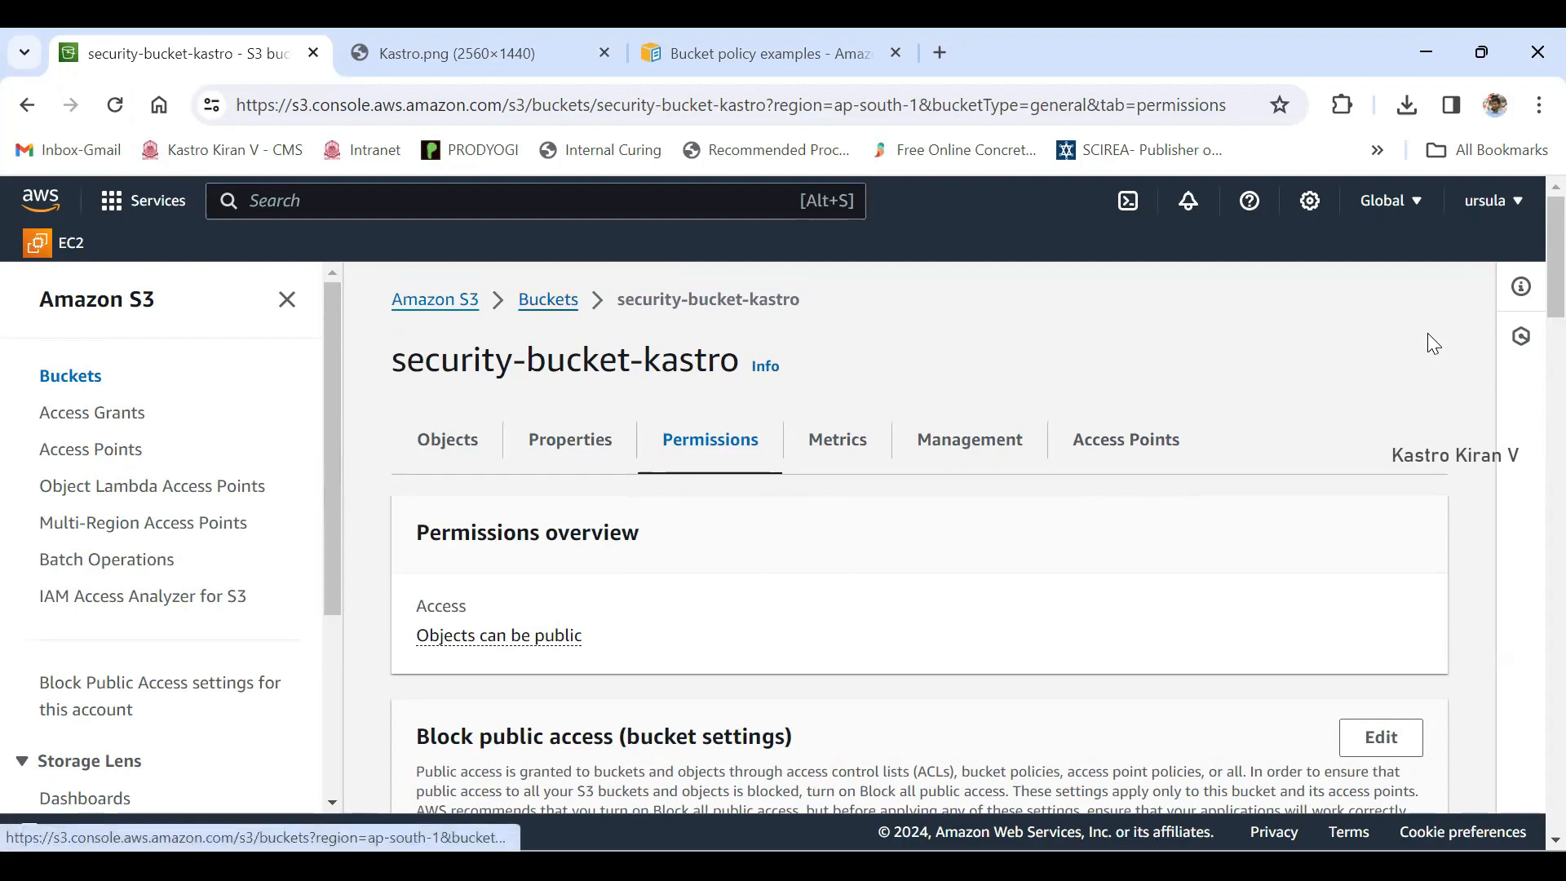
click(548, 300)
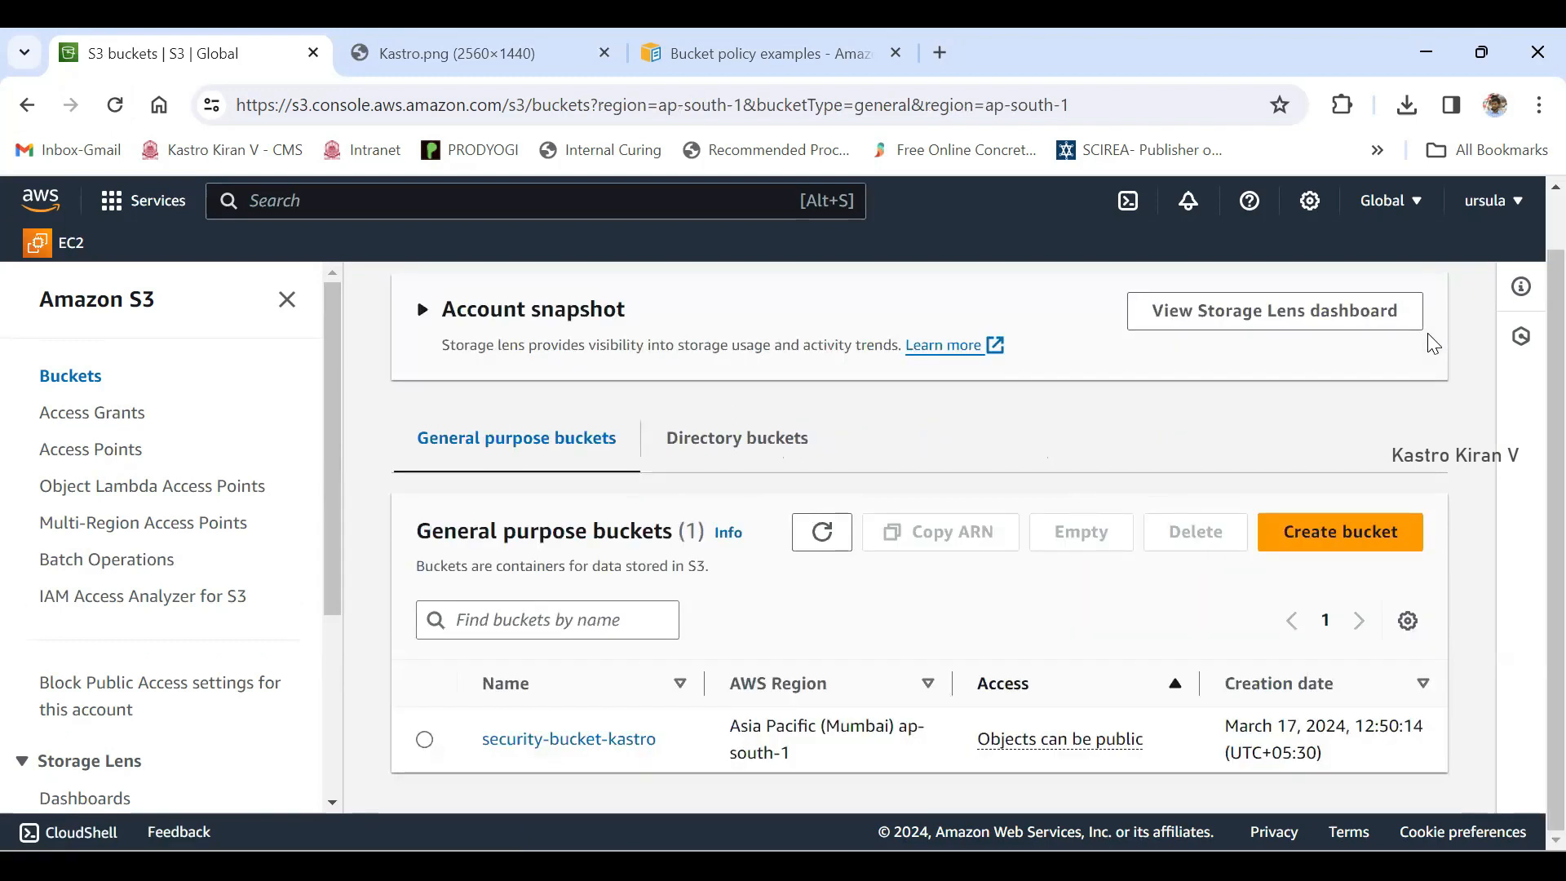
drag(978, 739, 1143, 739)
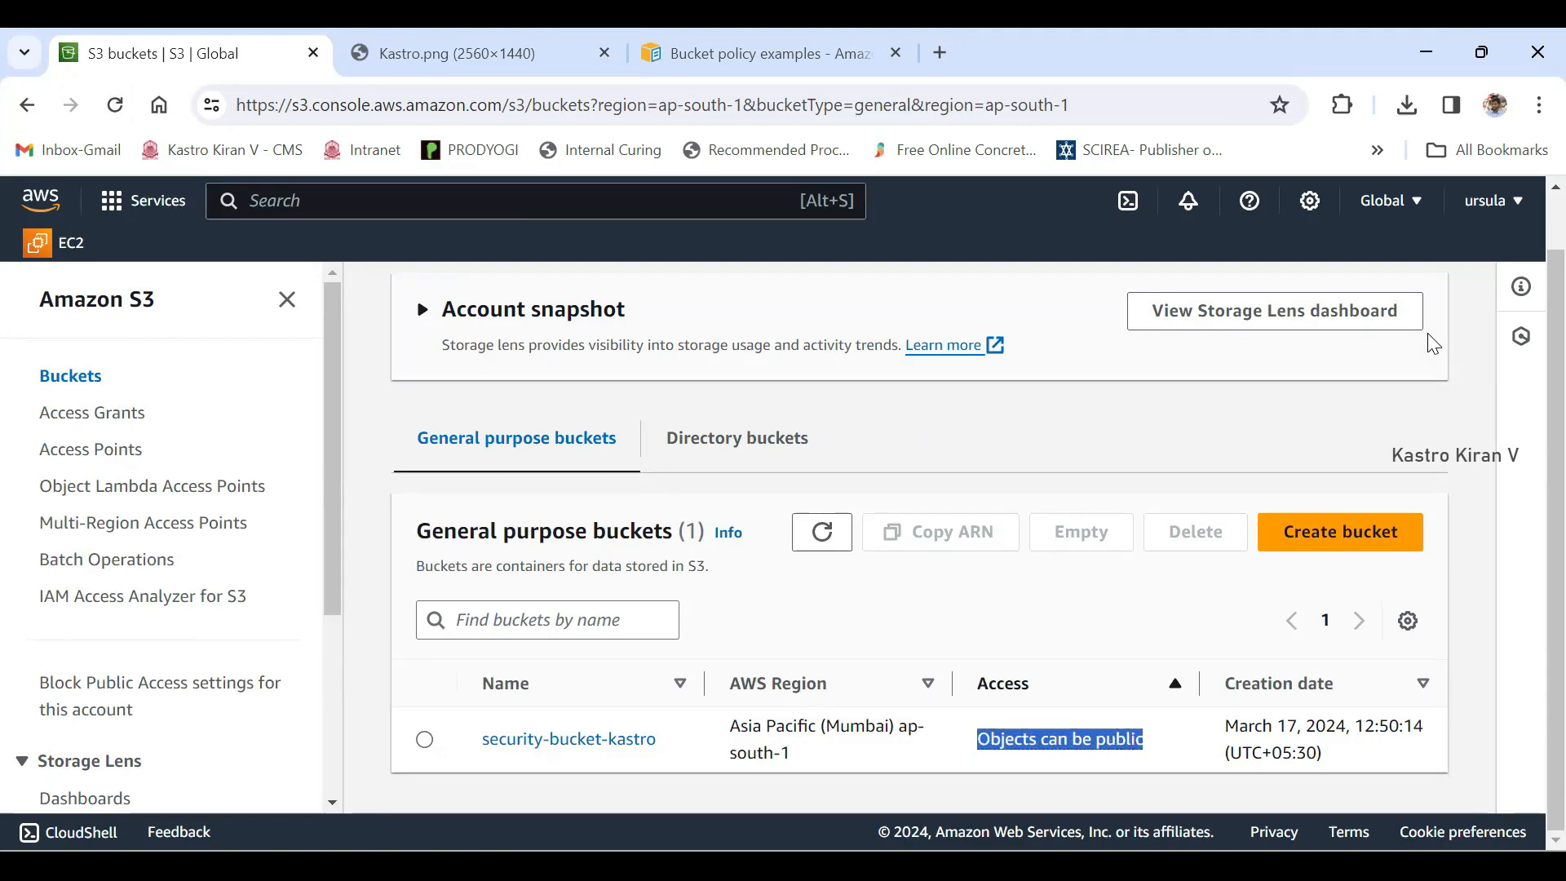
- Look at Kastro.png among the objects of security-bucket-kastro and recheck the bucket's access status in the bucket list
click(568, 739)
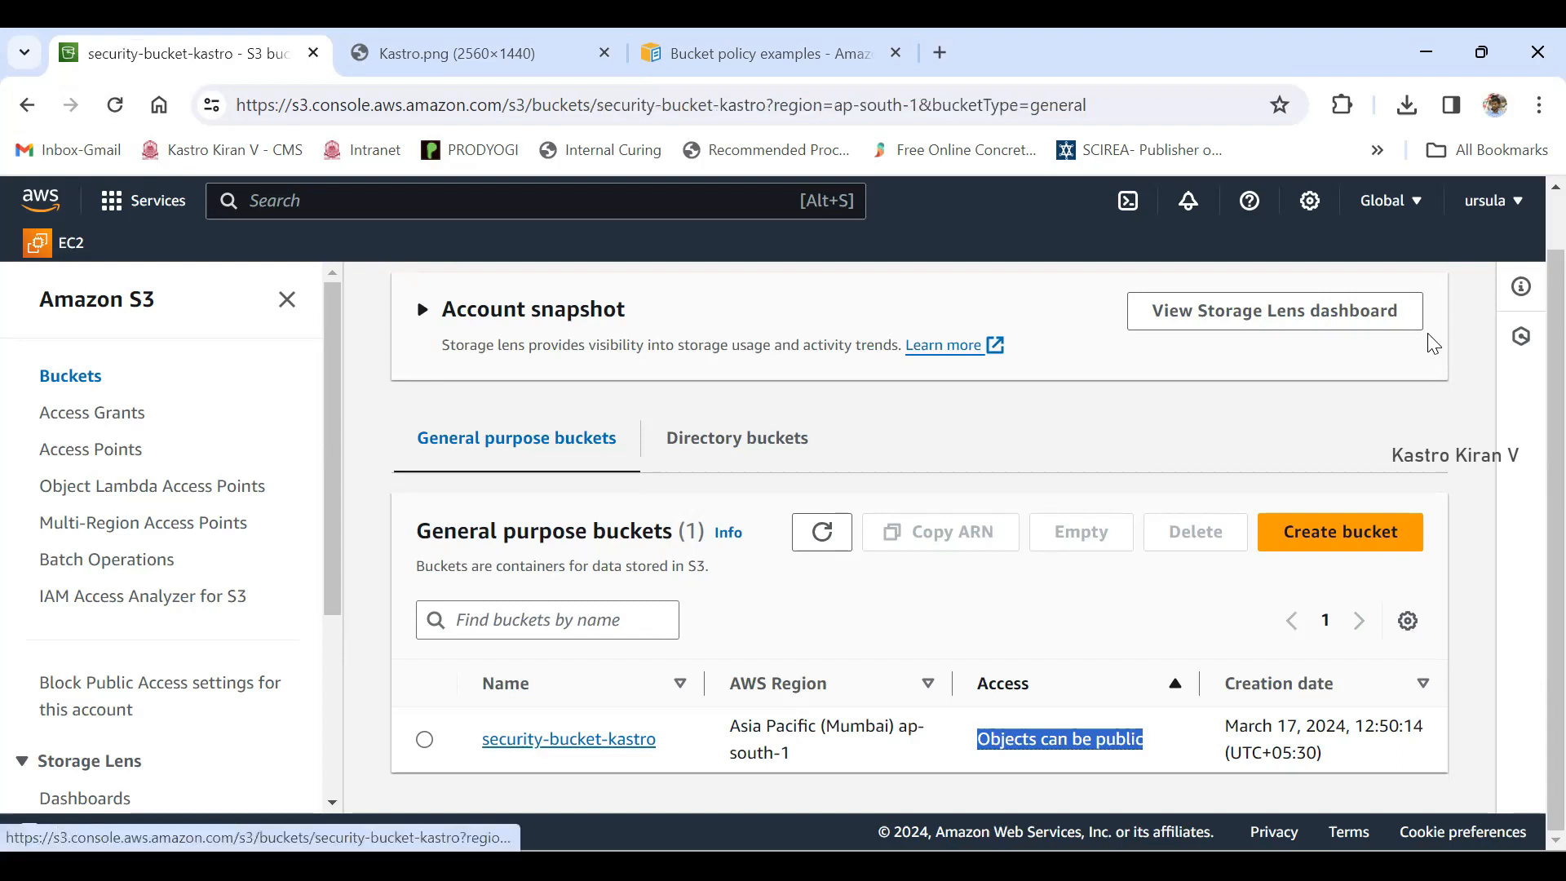
drag(596, 726, 512, 726)
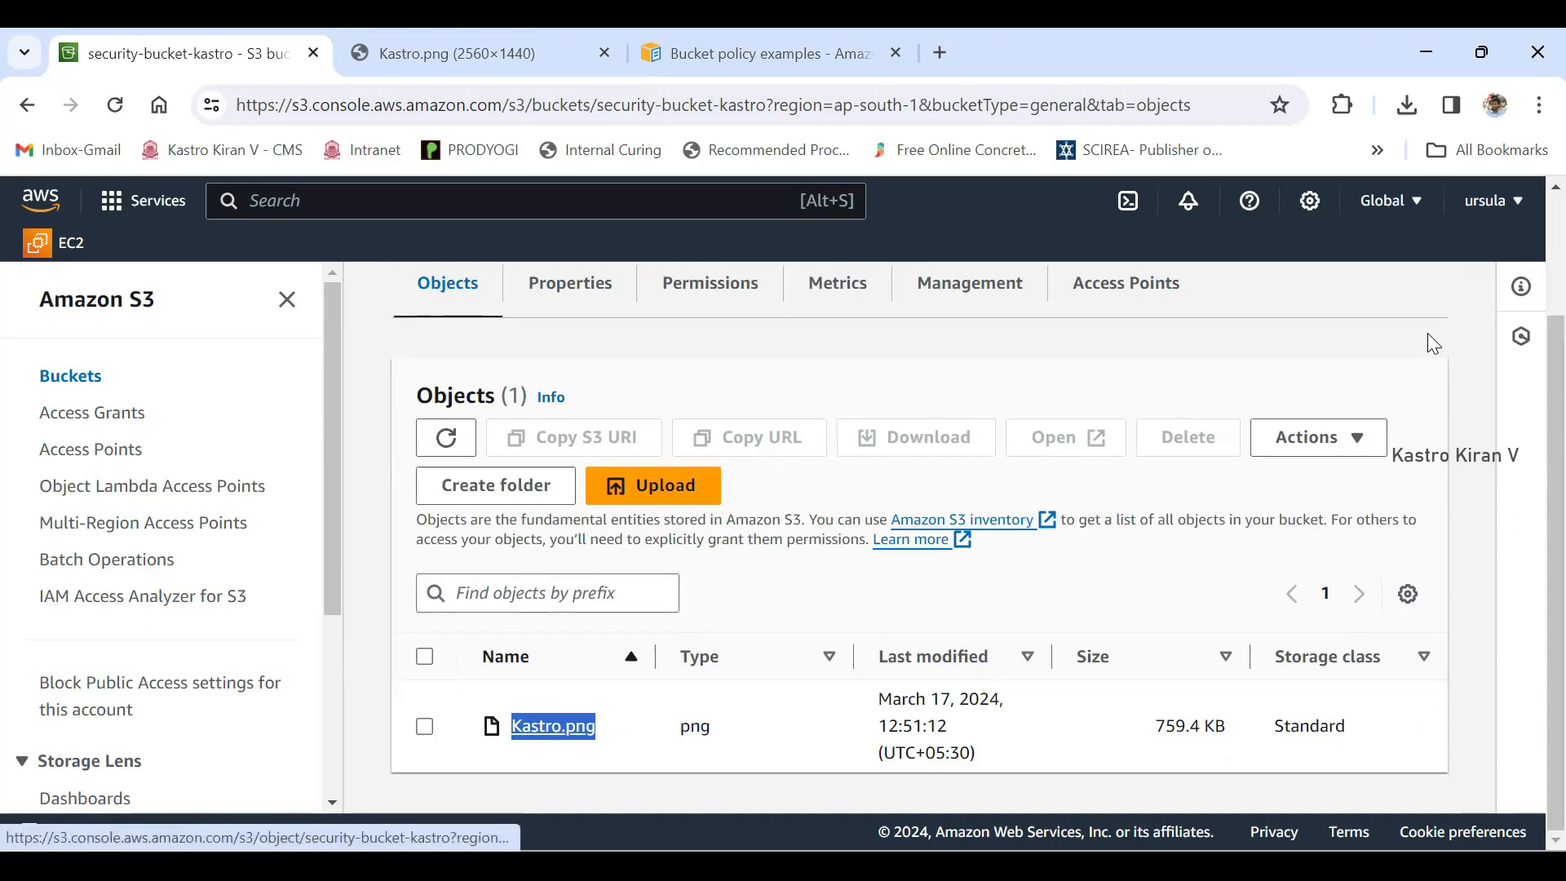
scroll(1427, 335, up, 2)
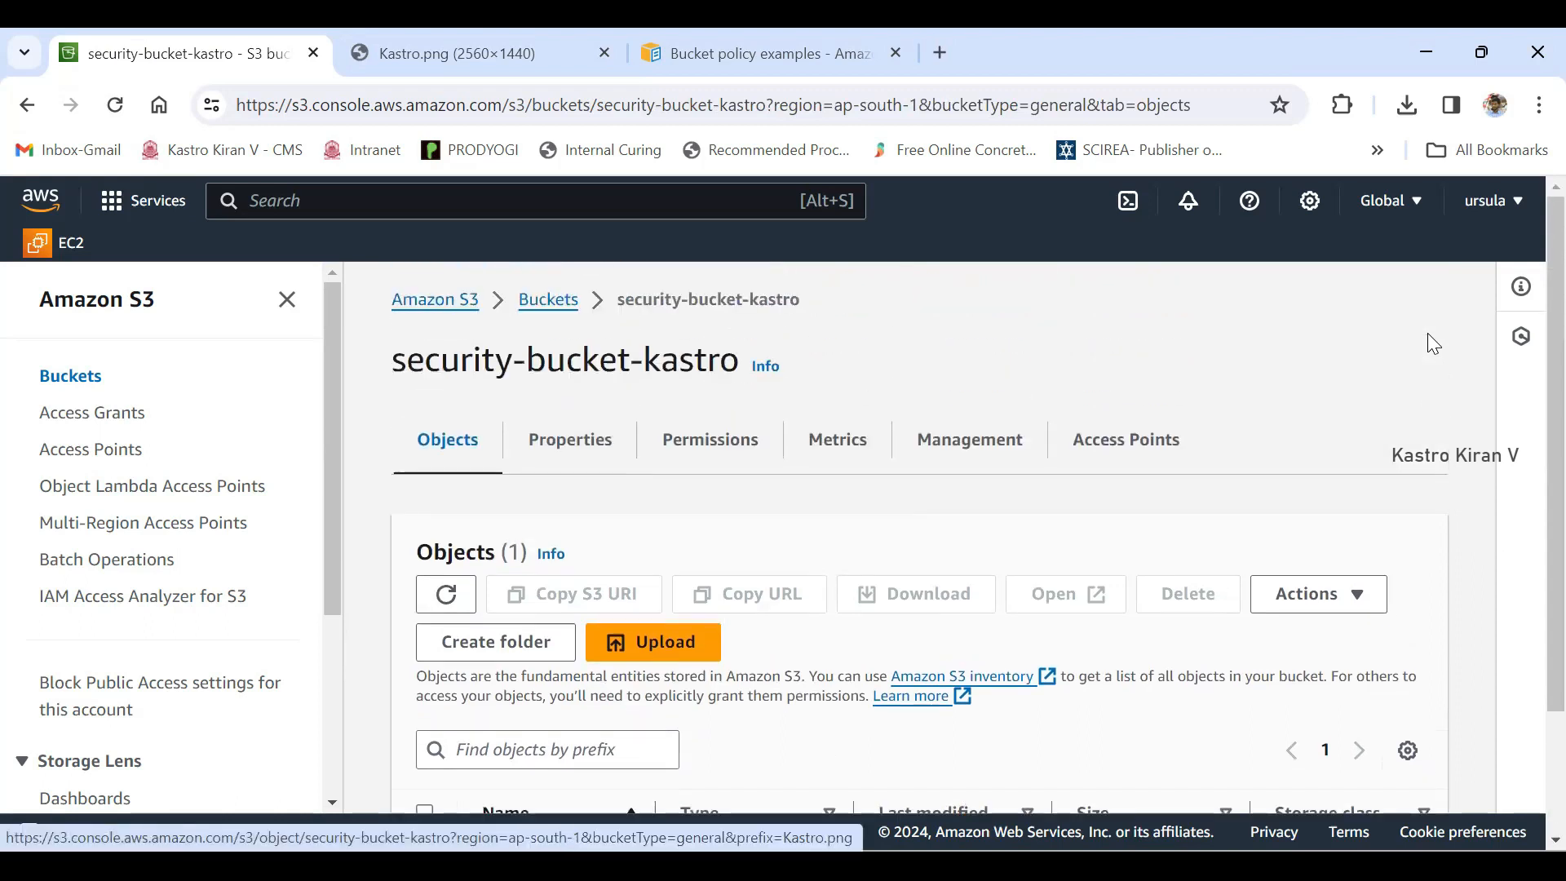
click(548, 300)
scroll(548, 299, down, 2)
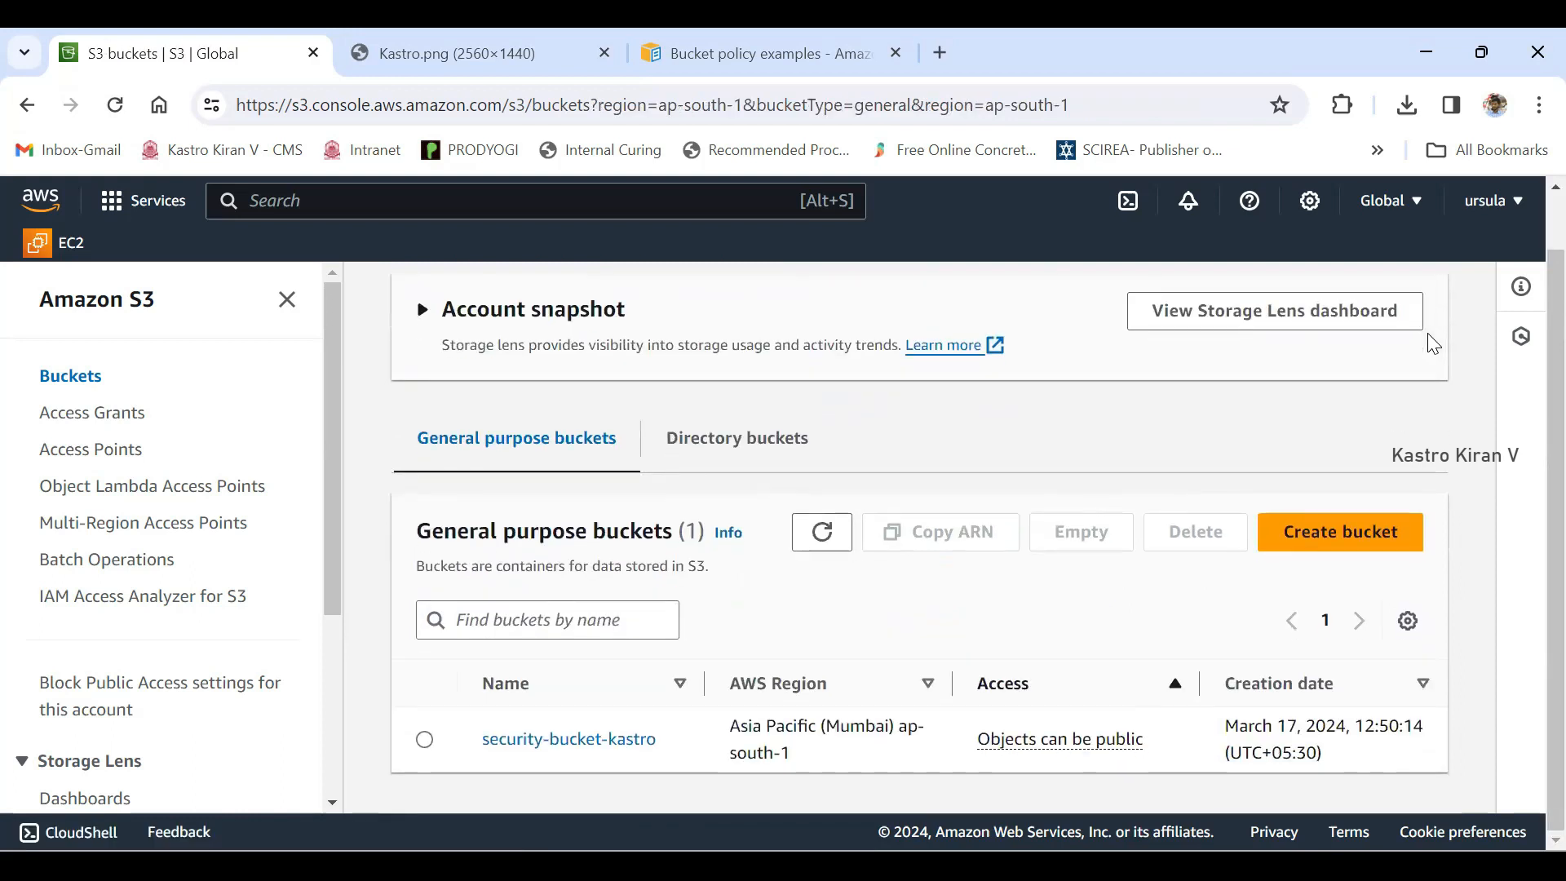
drag(978, 739, 1142, 739)
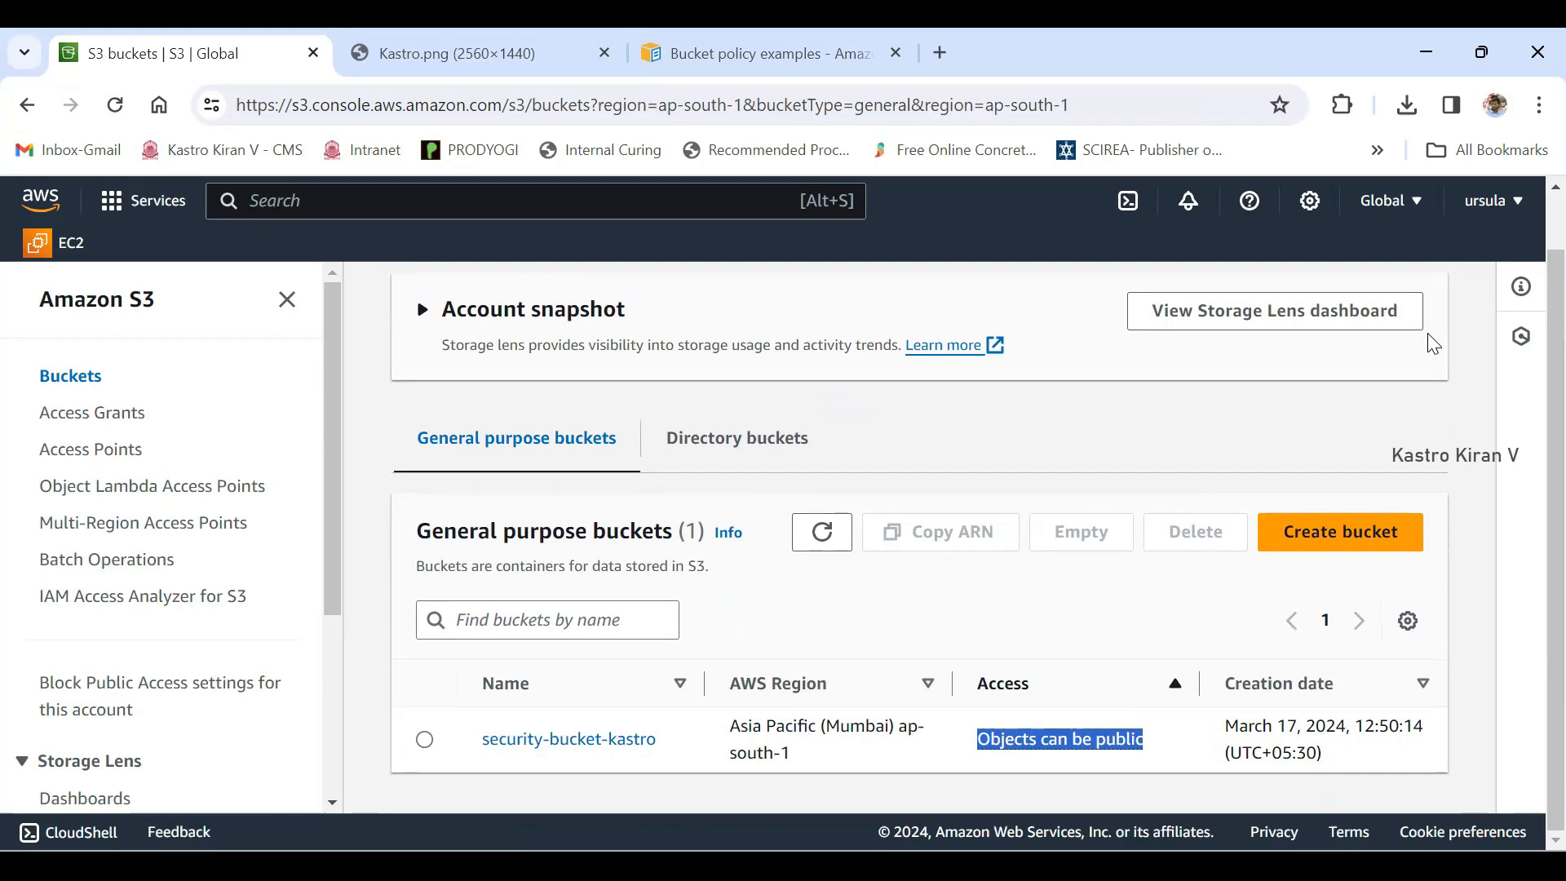
- Upload image-removebg-preview.png from Downloads to security-bucket-kastro and close the upload status
click(568, 739)
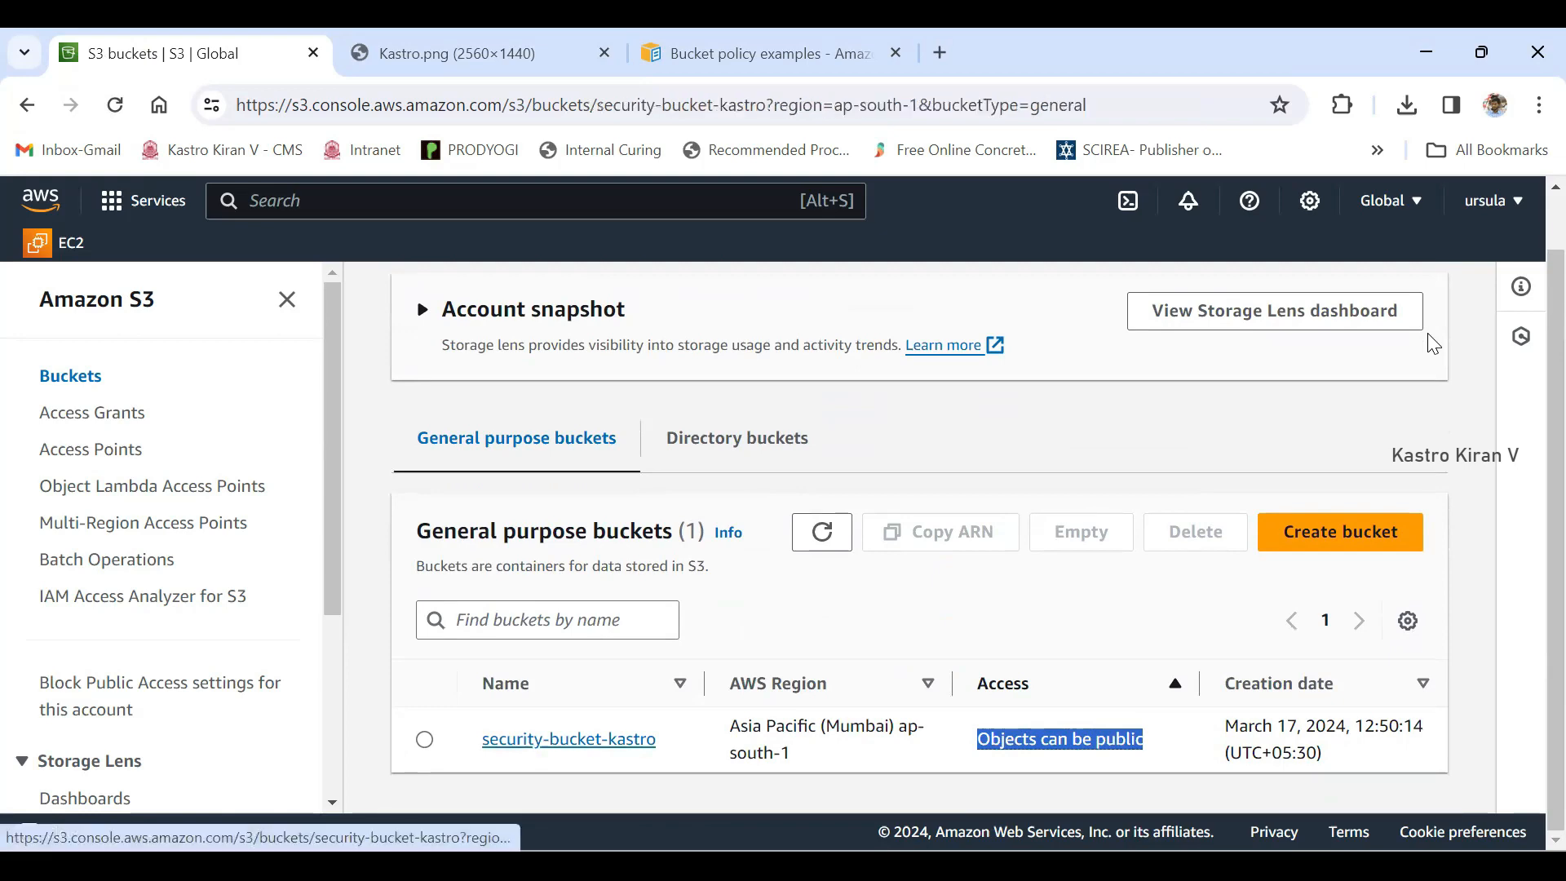
scroll(1427, 332, down, 3)
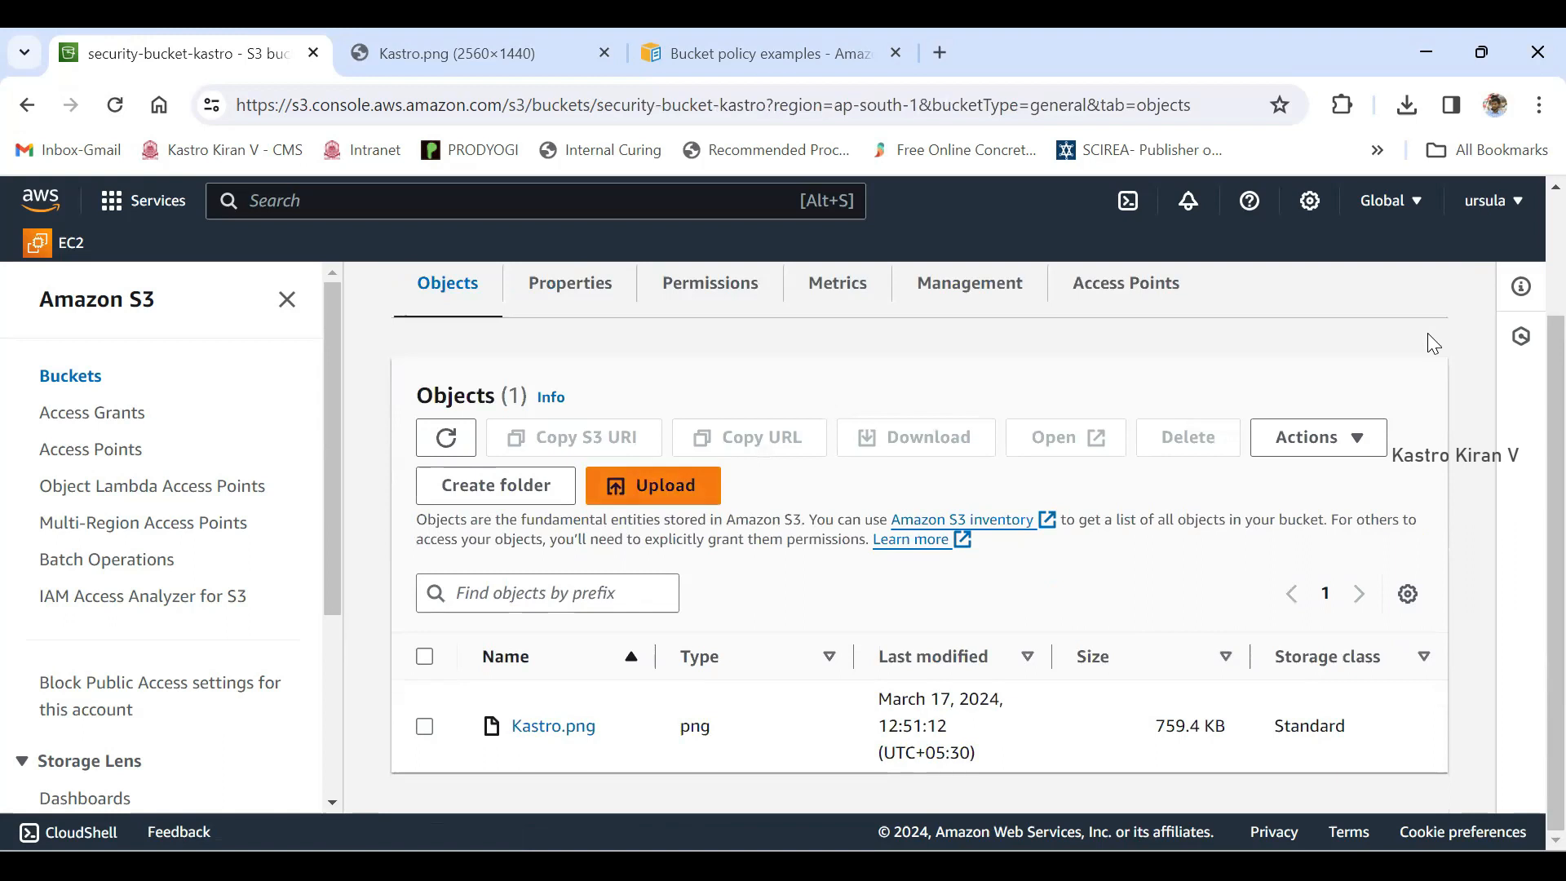
click(653, 486)
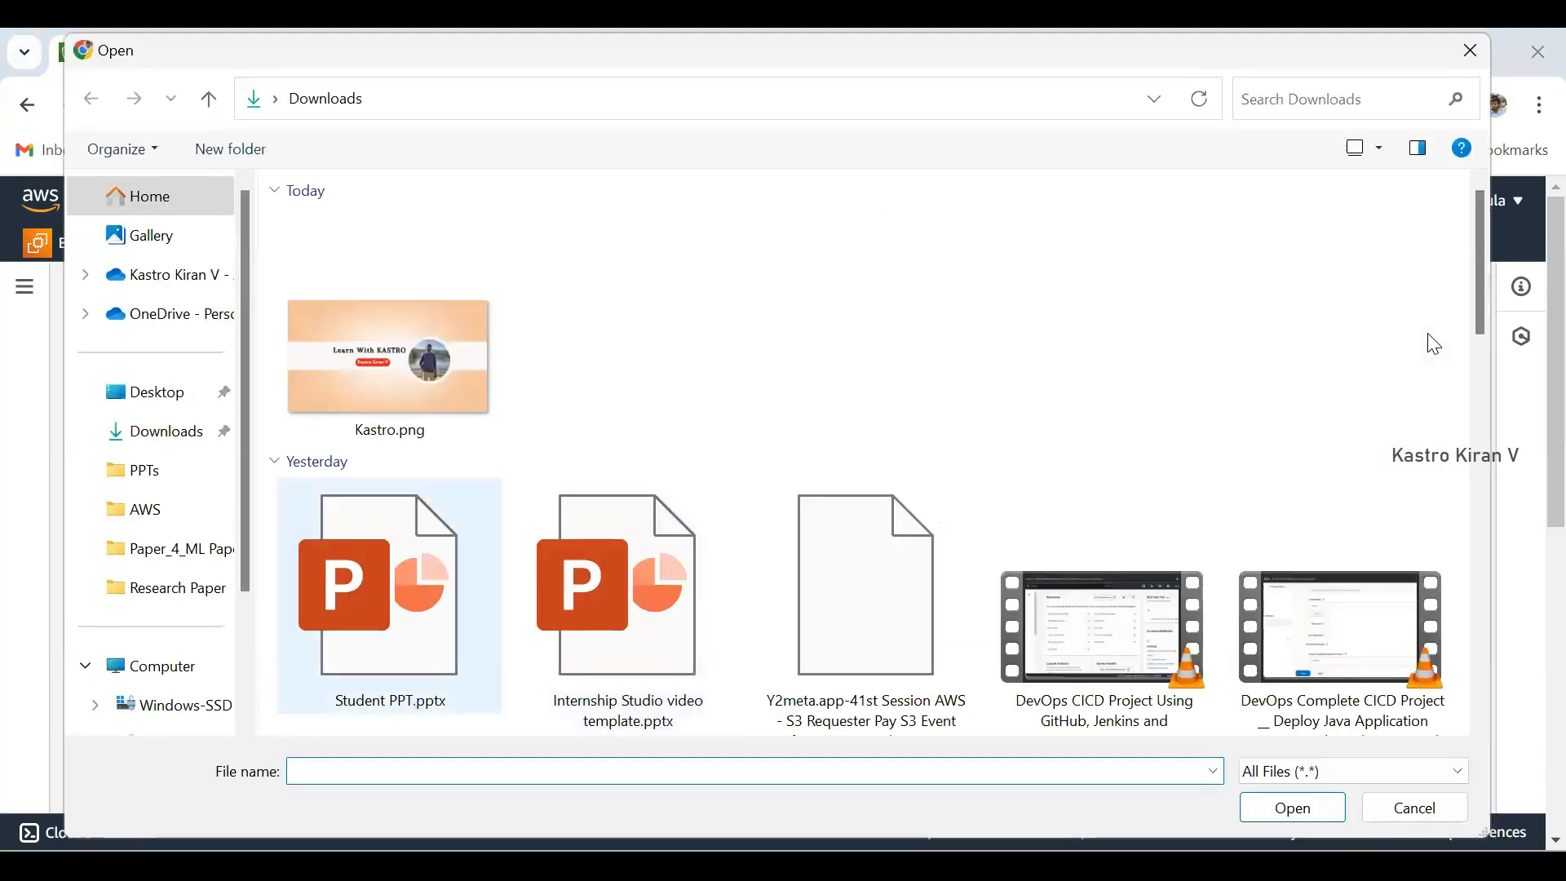
scroll(1434, 345, down, 3)
scroll(1427, 333, down, 3)
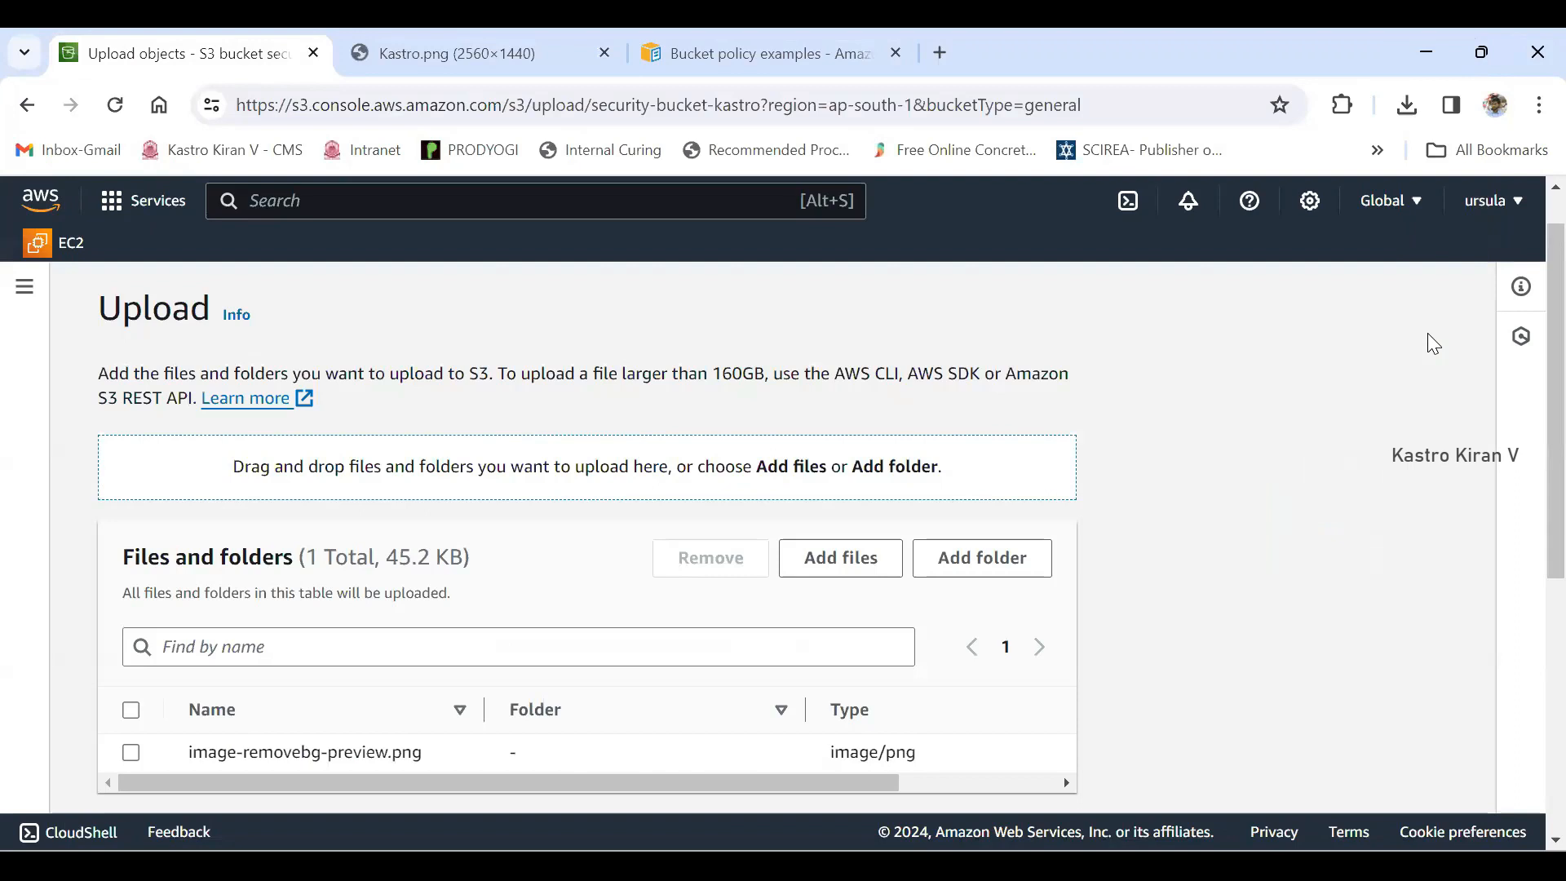
scroll(1428, 333, down, 5)
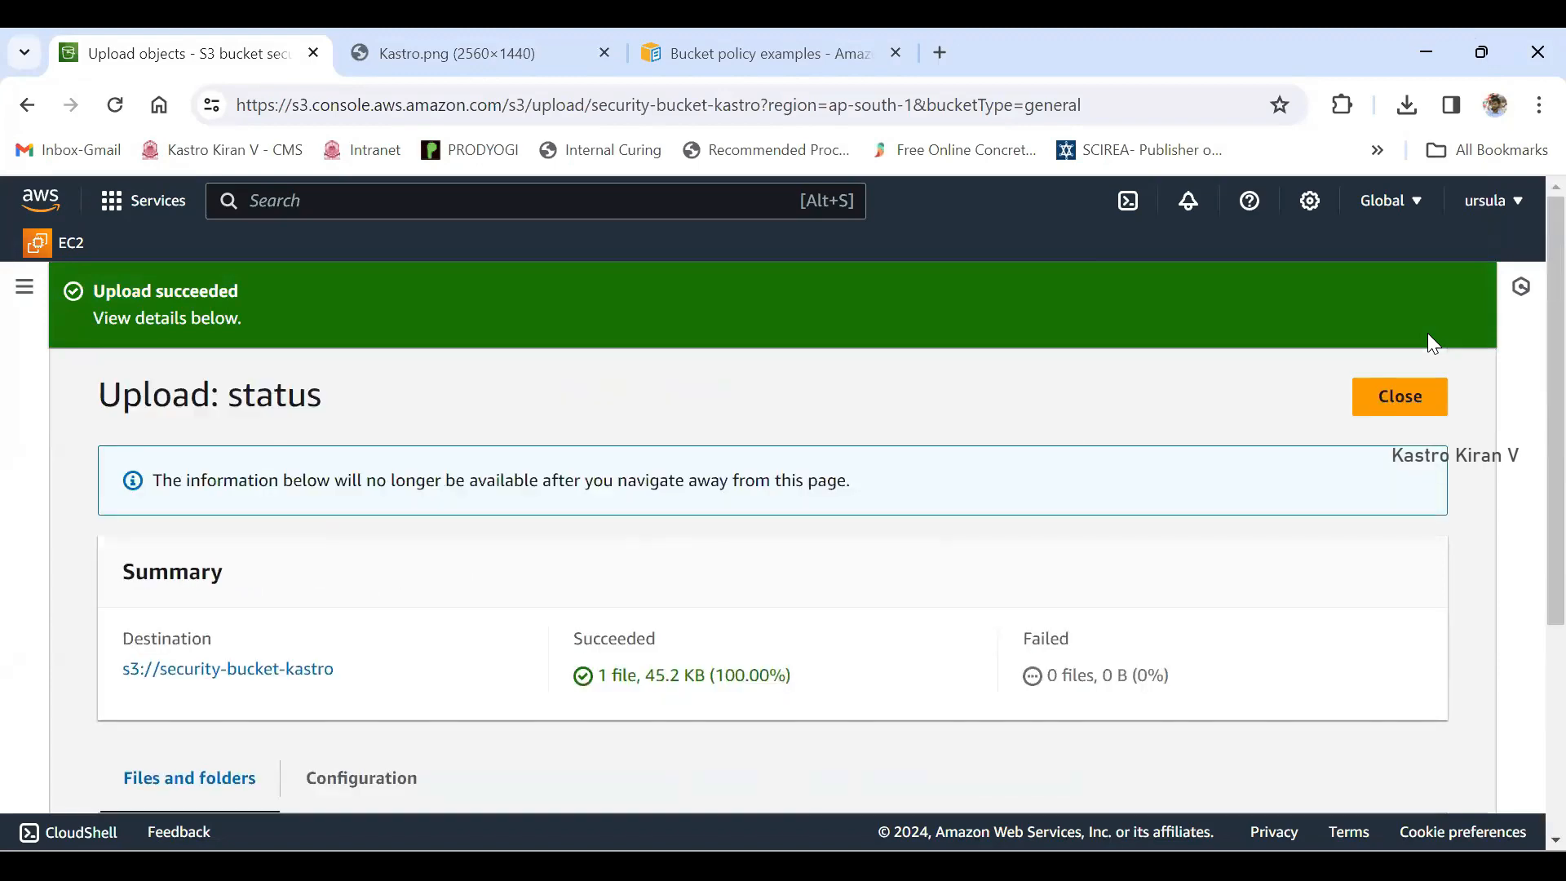
click(1391, 396)
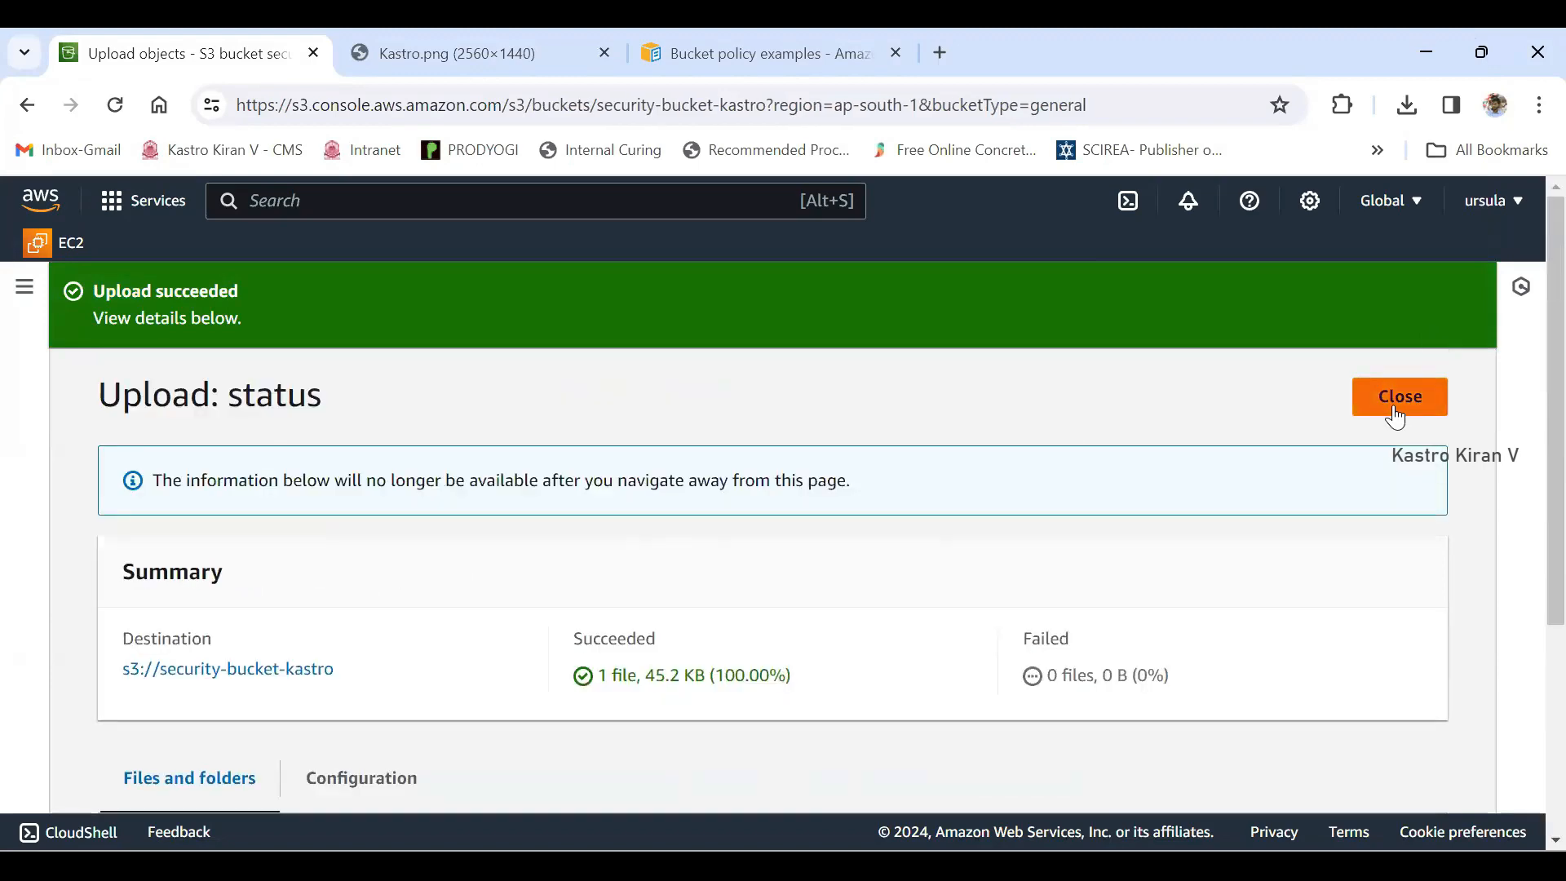
- Copy the object URL of image-removebg-preview.png and load it in place of the bucket policy examples page
scroll(1395, 416, down, 1)
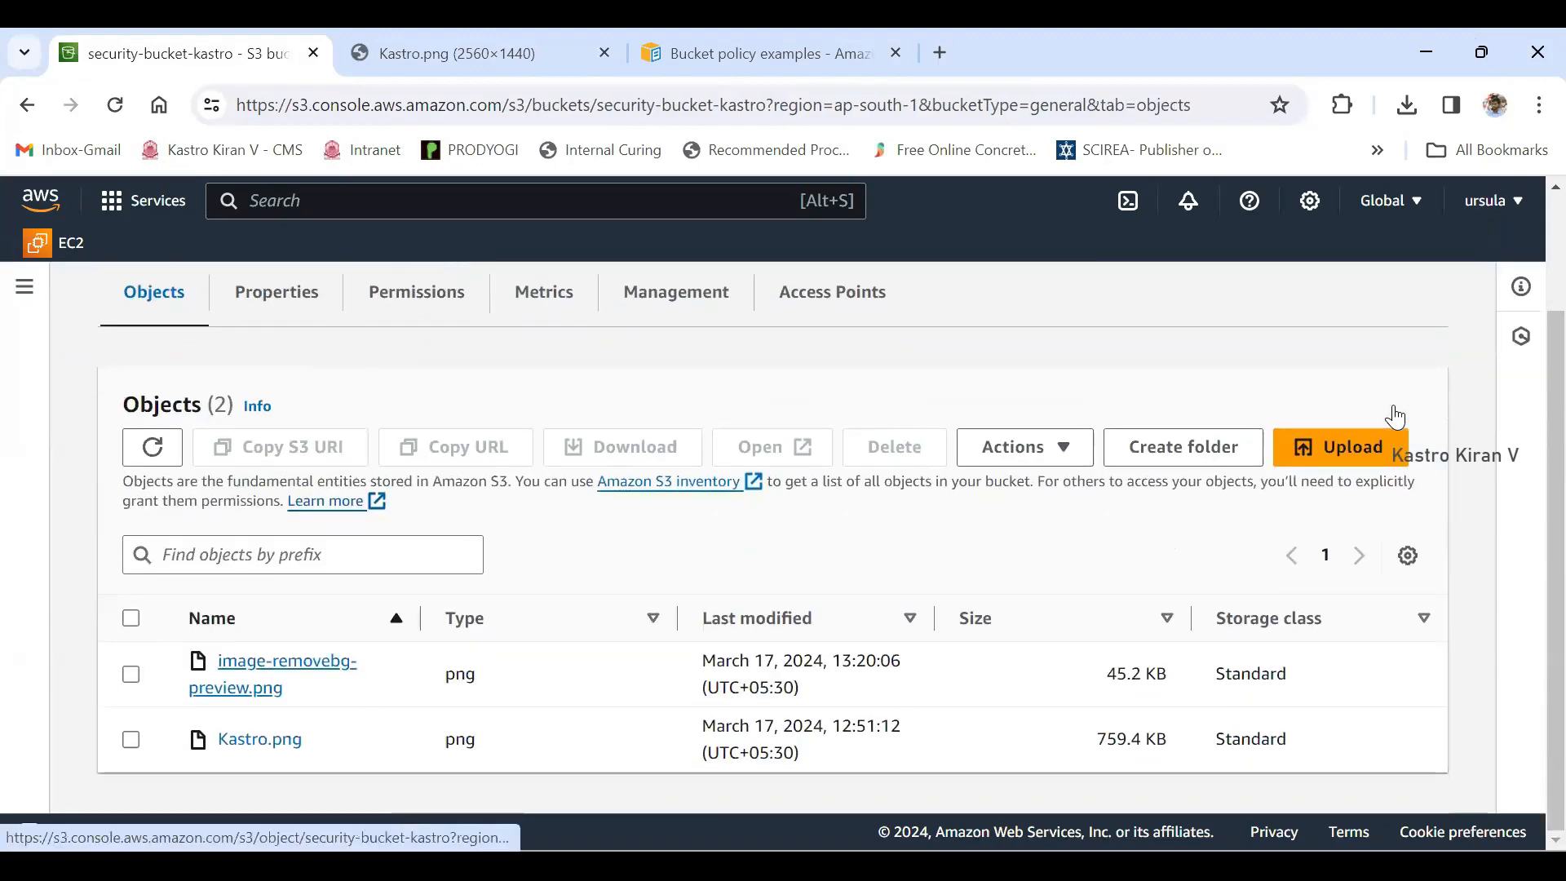
click(286, 662)
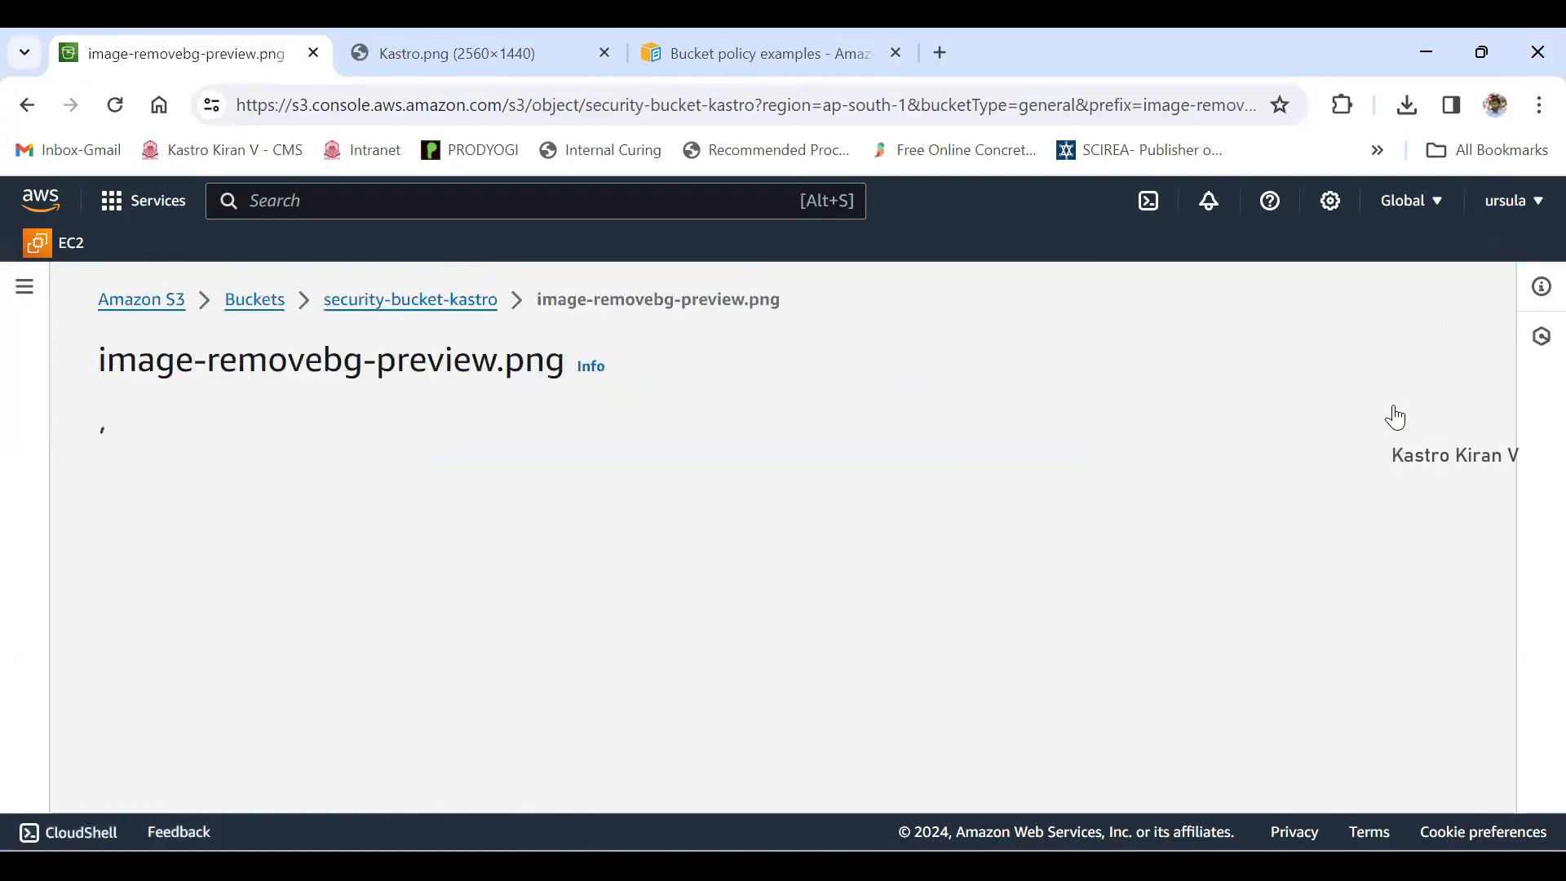
scroll(1397, 417, down, 3)
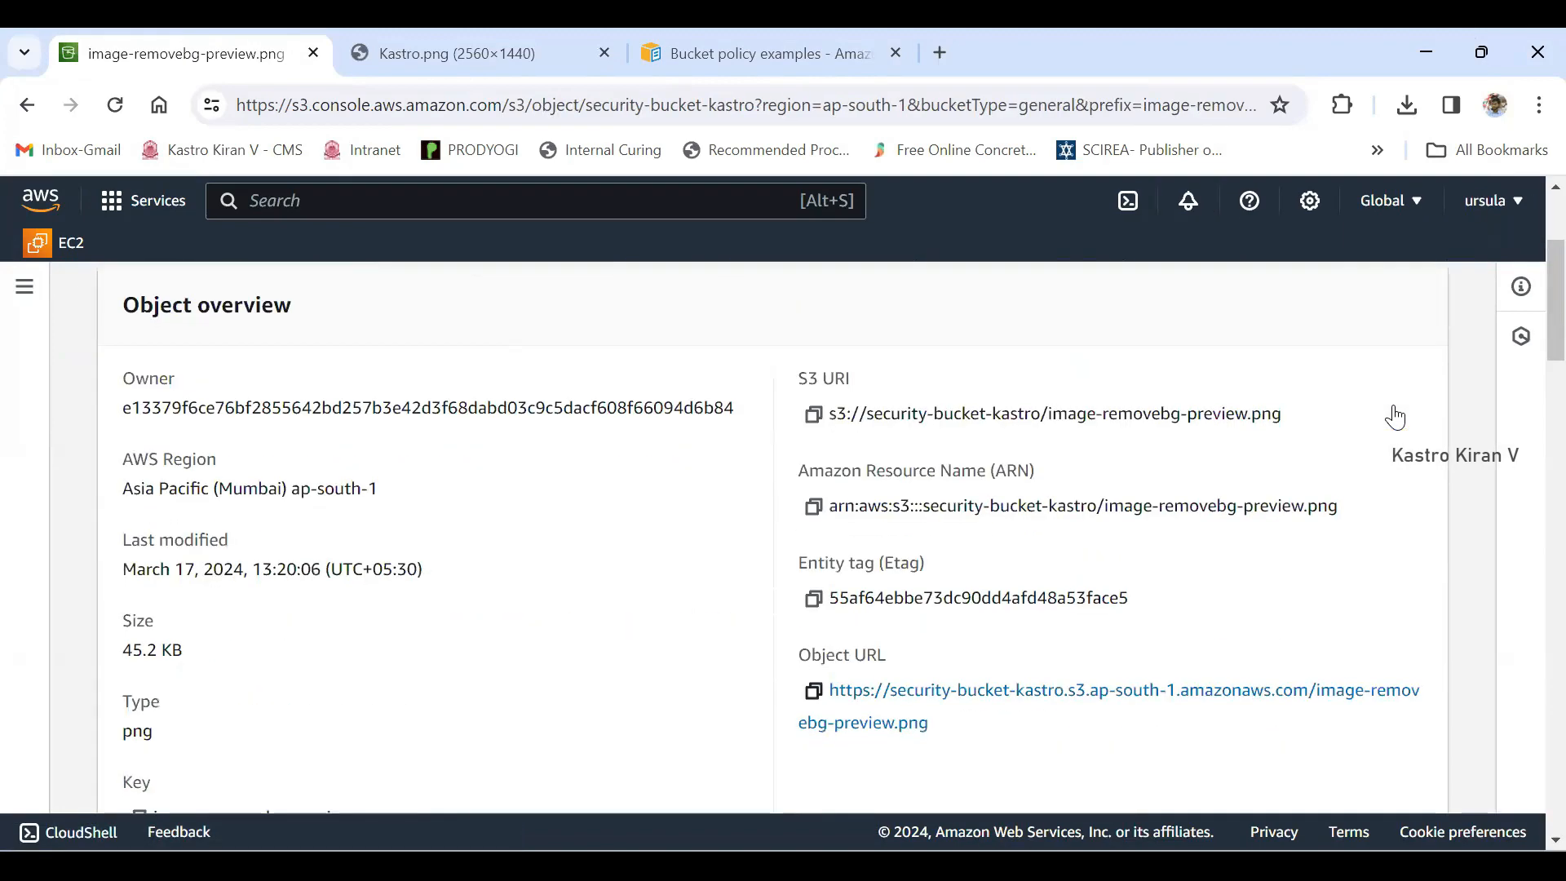
click(813, 690)
click(770, 54)
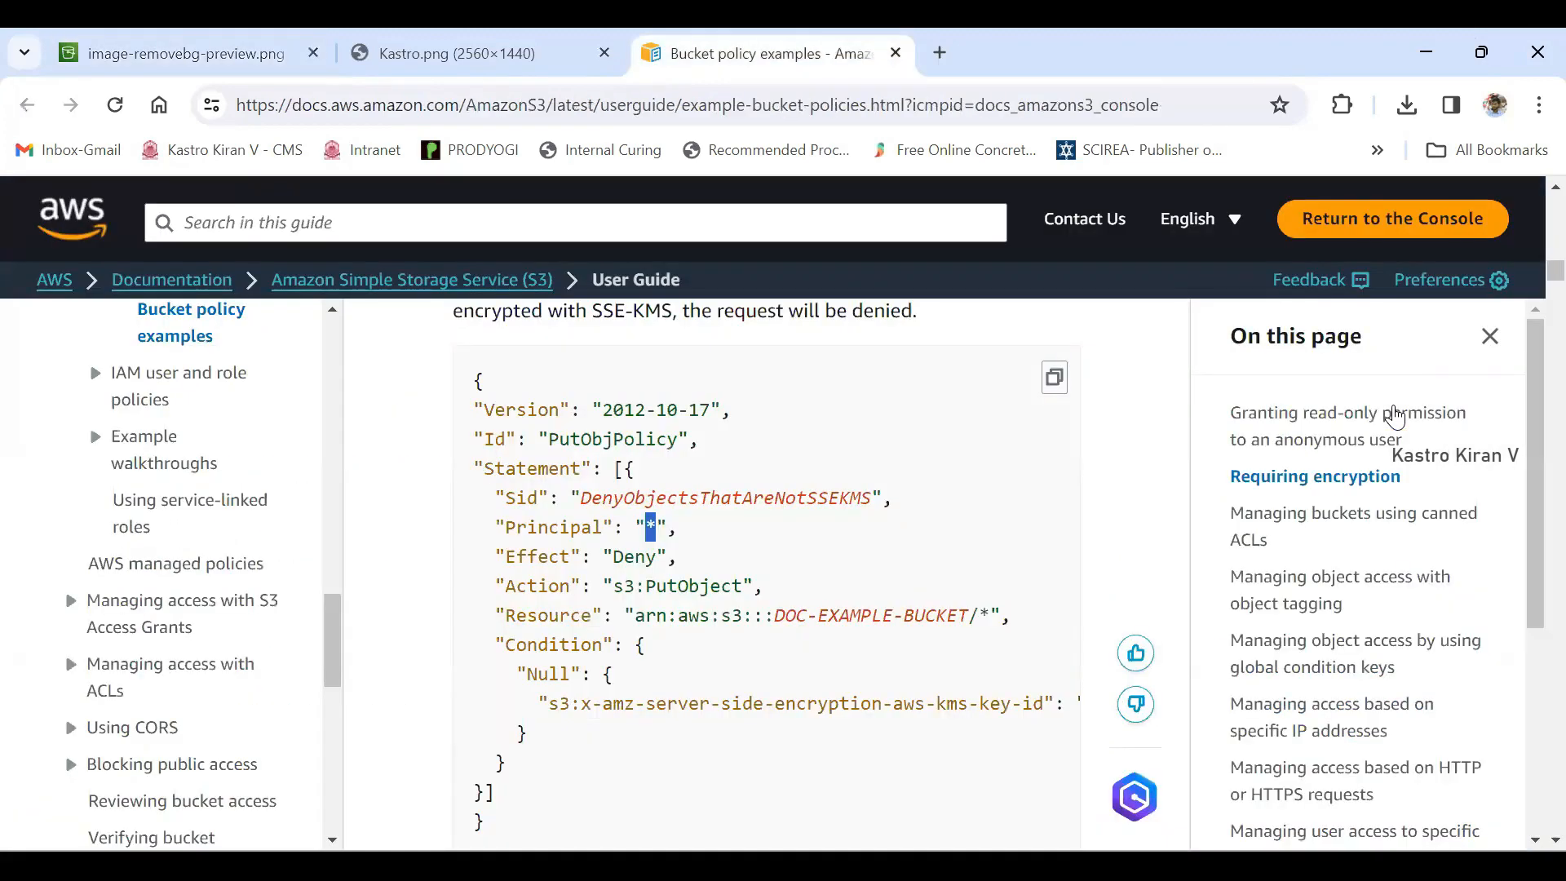
click(767, 106)
key(ctrl+v)
key(Return)
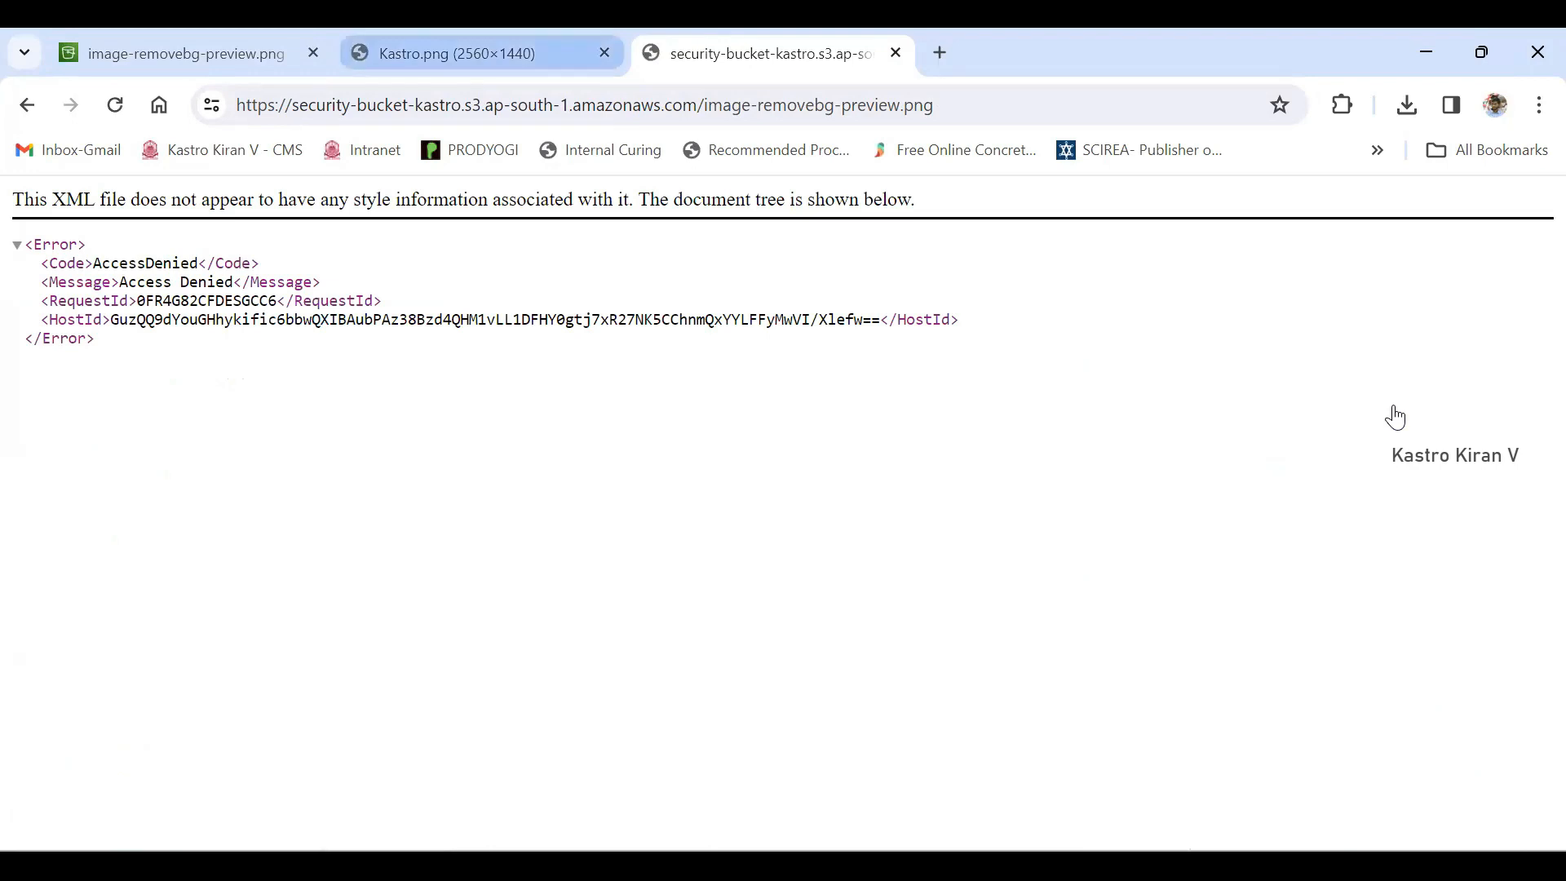
- Compare public access to Kastro.png and image-removebg-preview.png in their open pages, and return to the object list of security-bucket-kastro
click(457, 53)
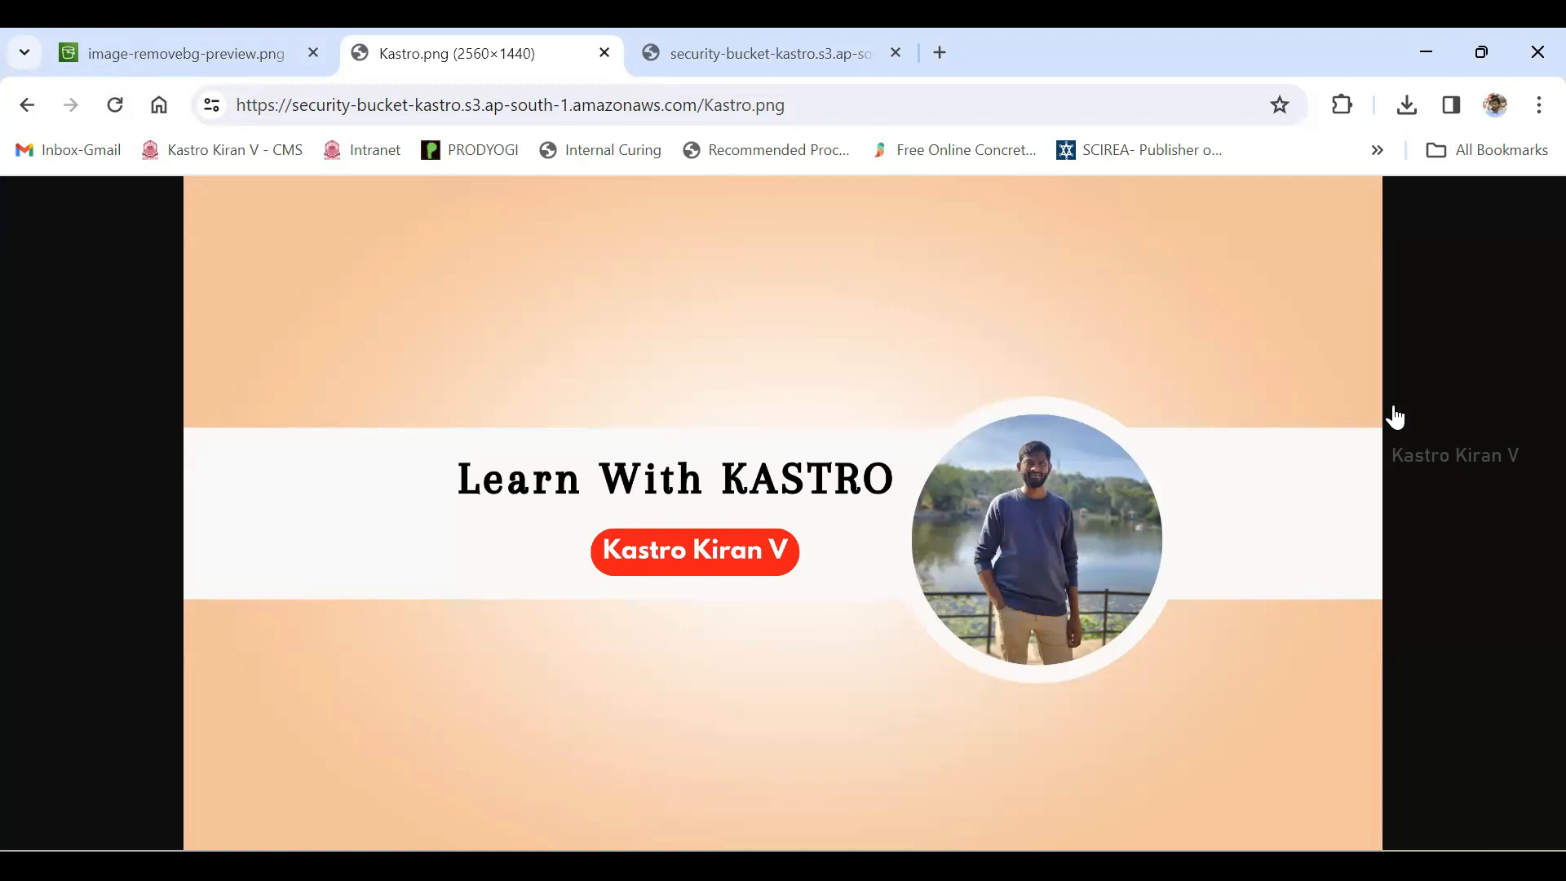
key(ctrl+Tab)
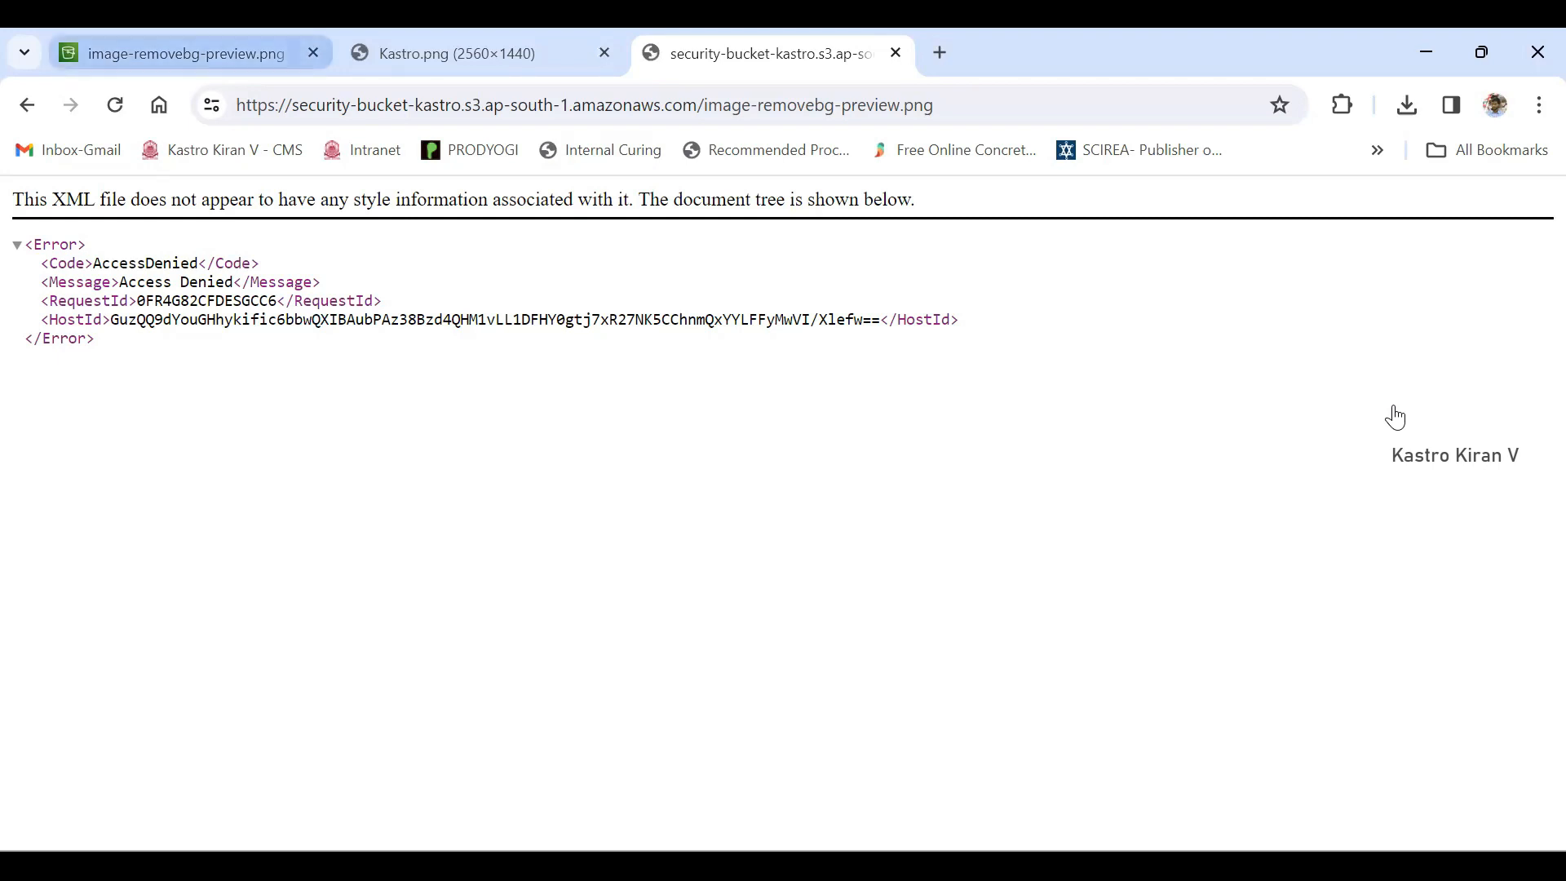
click(188, 53)
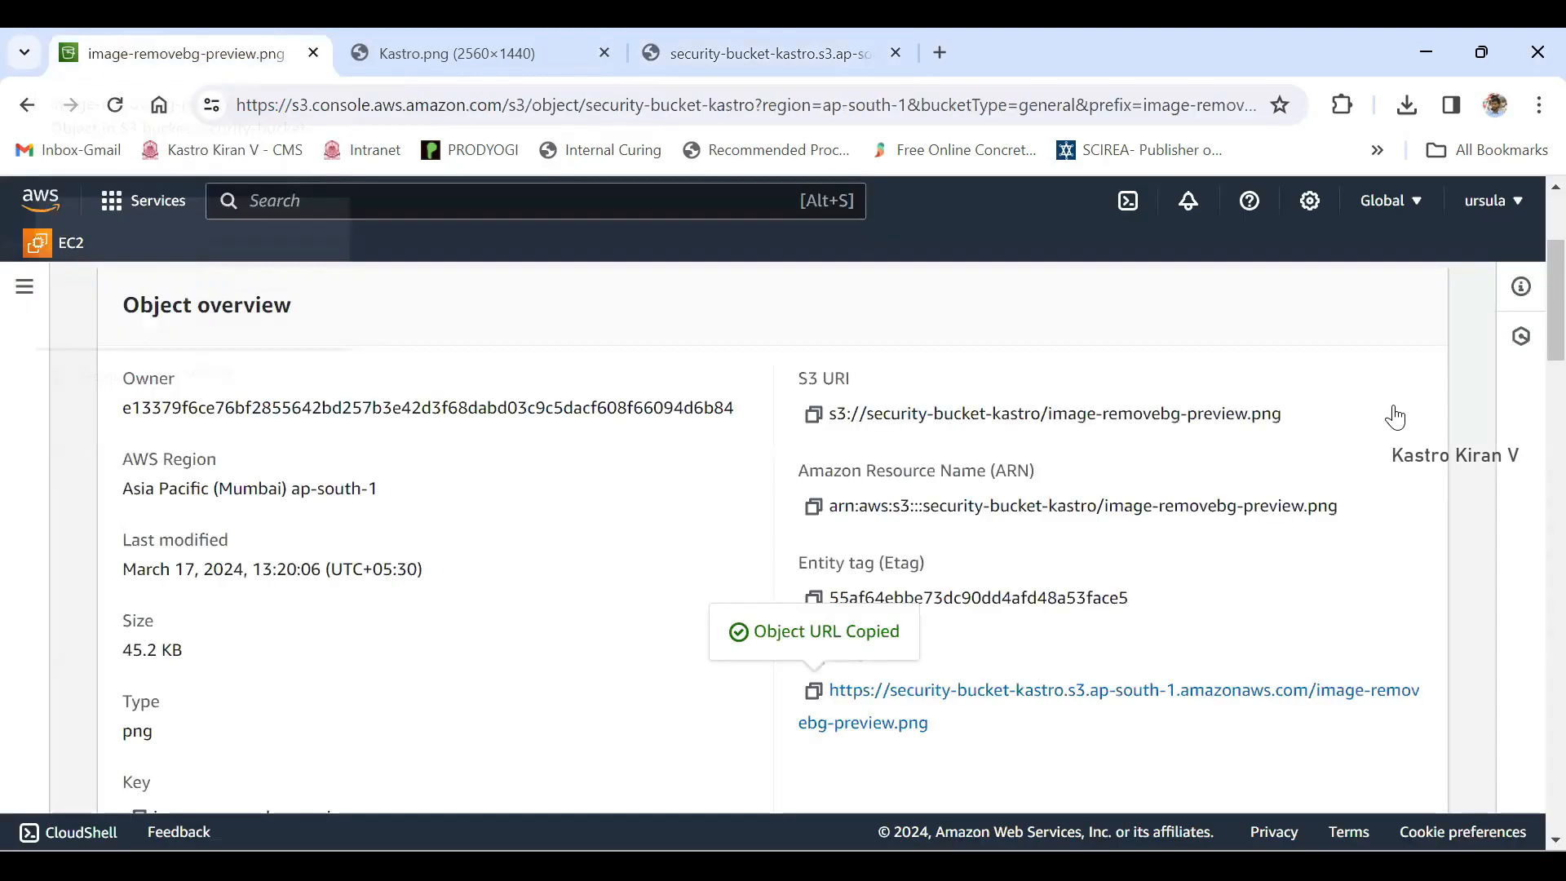
scroll(1394, 417, up, 3)
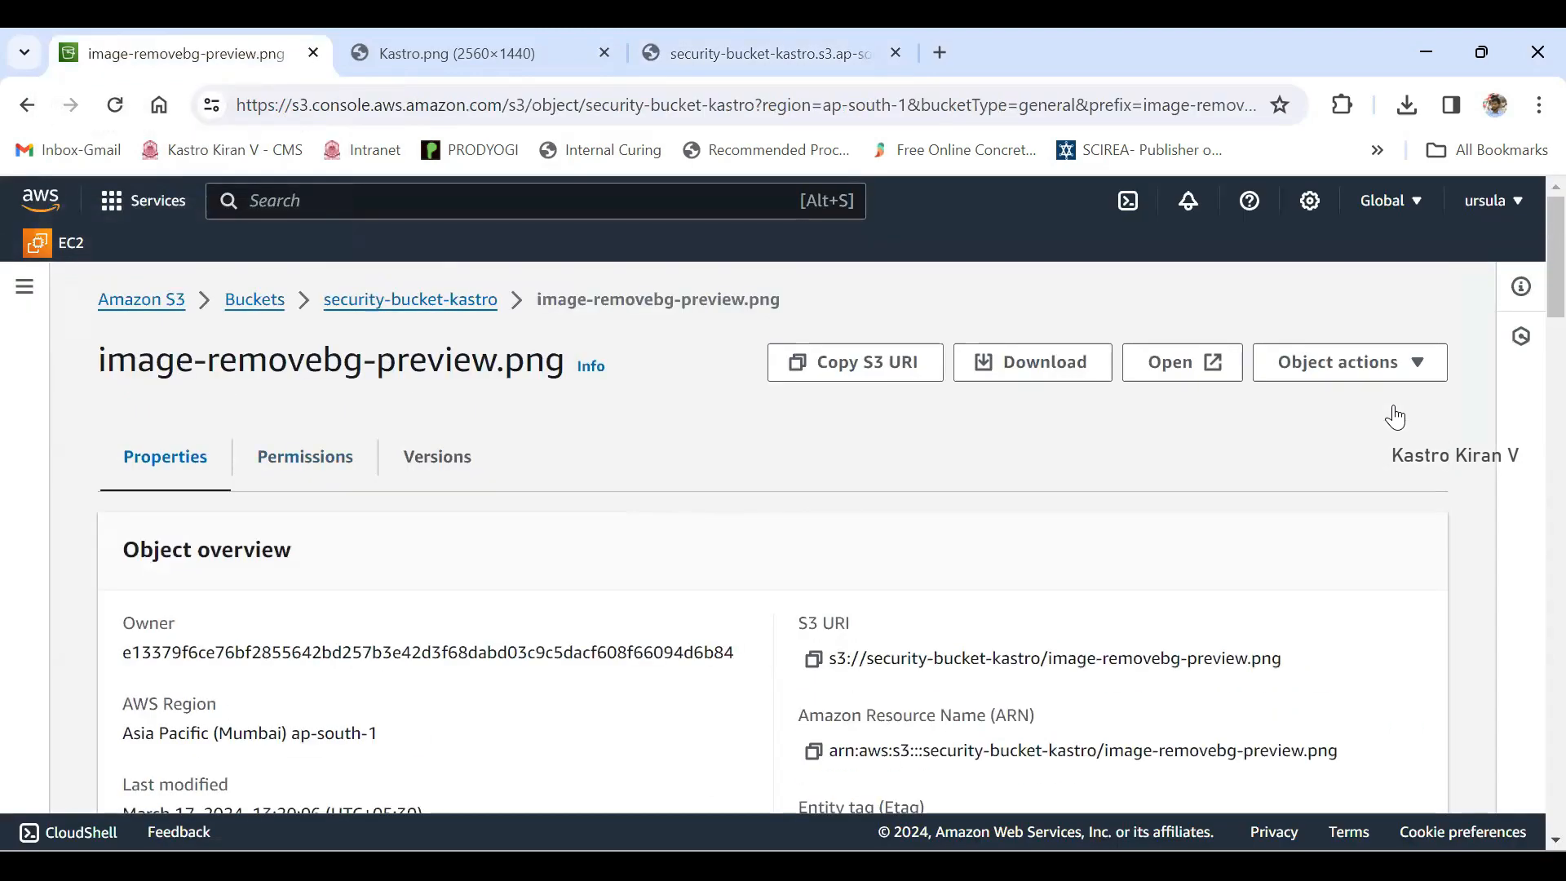
click(410, 300)
scroll(1395, 417, down, 2)
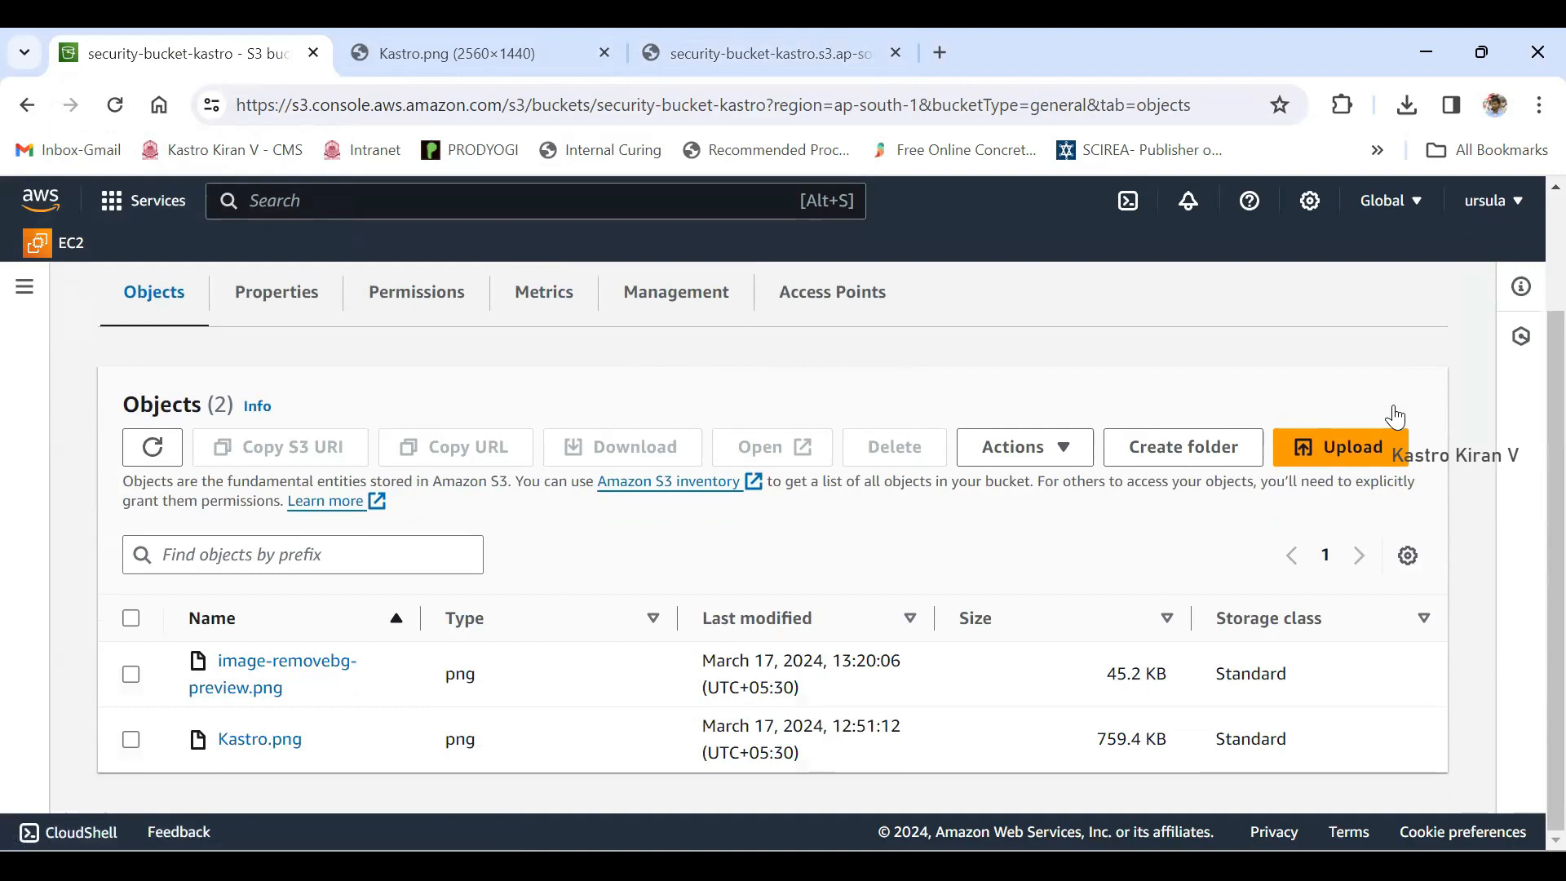
- Select only Kastro.png and start sharing it with a presigned URL
drag(305, 741, 219, 741)
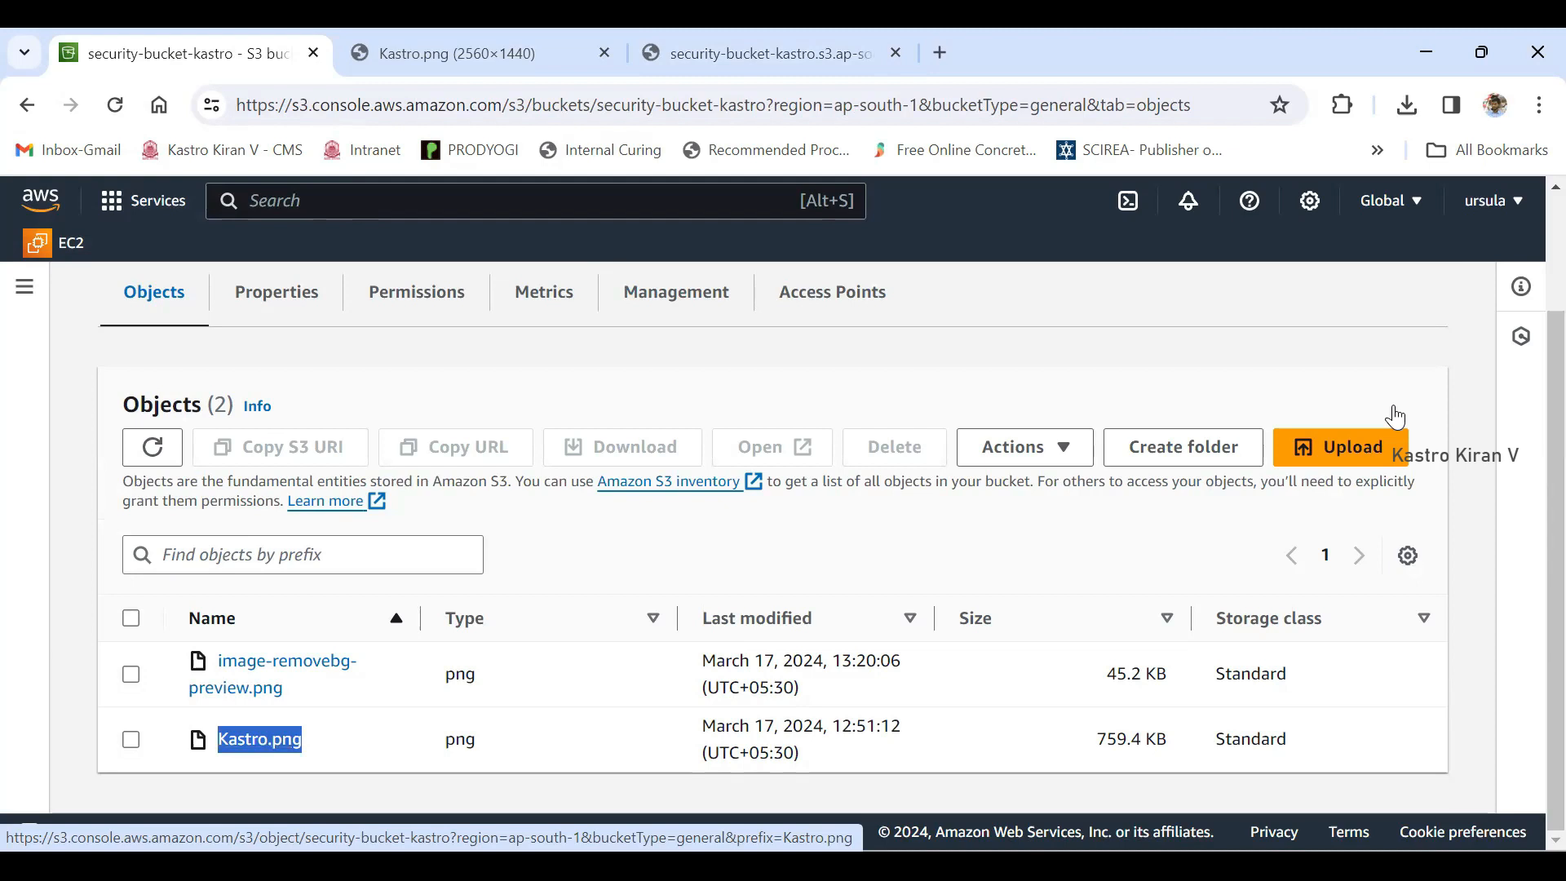
click(131, 739)
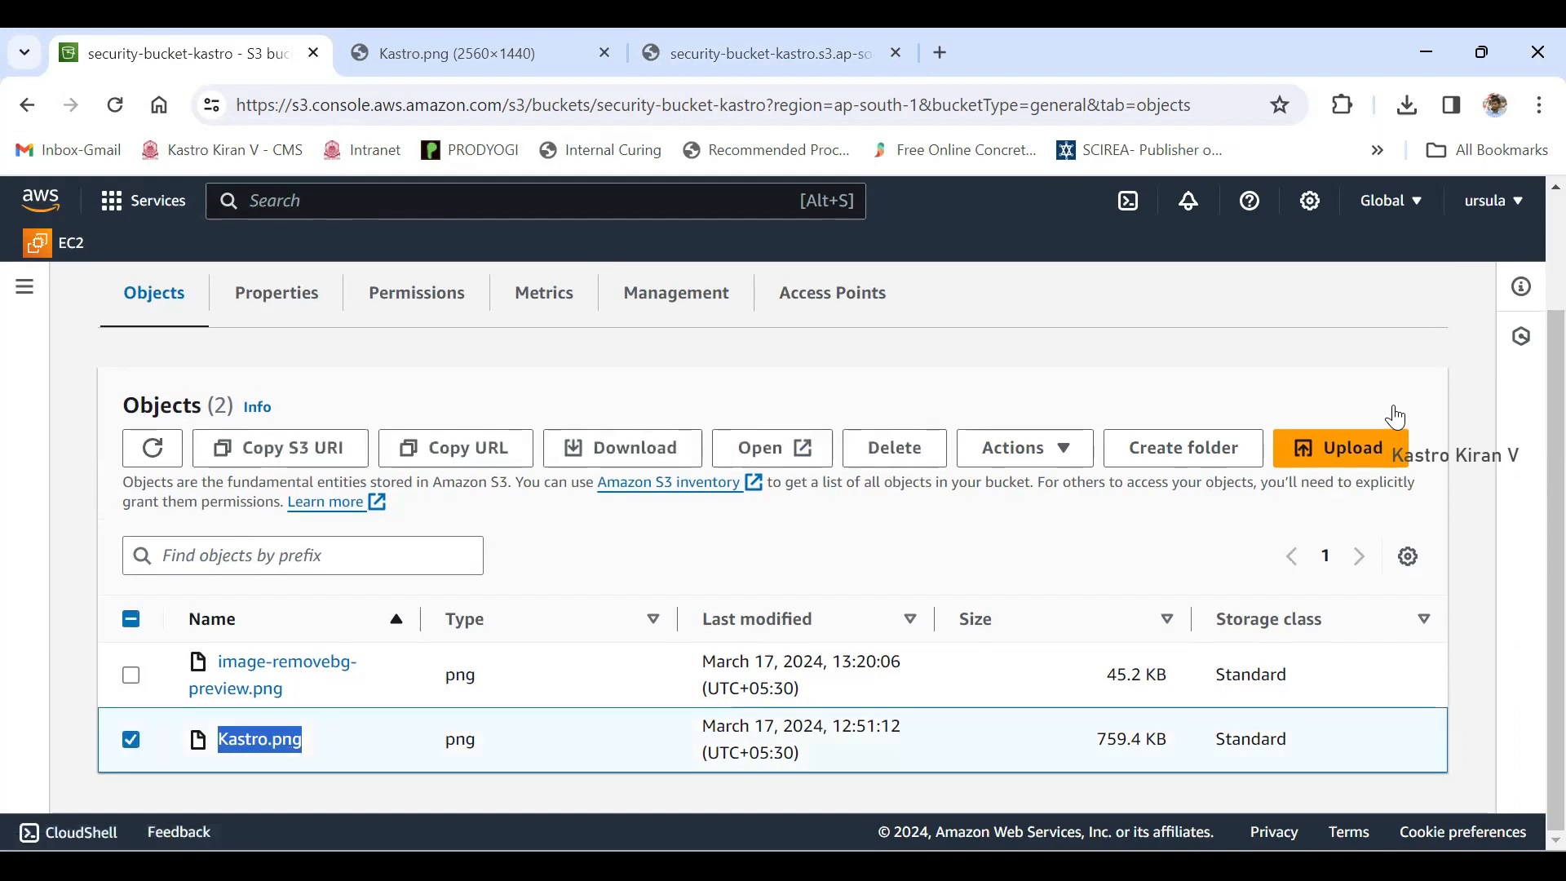
click(1394, 408)
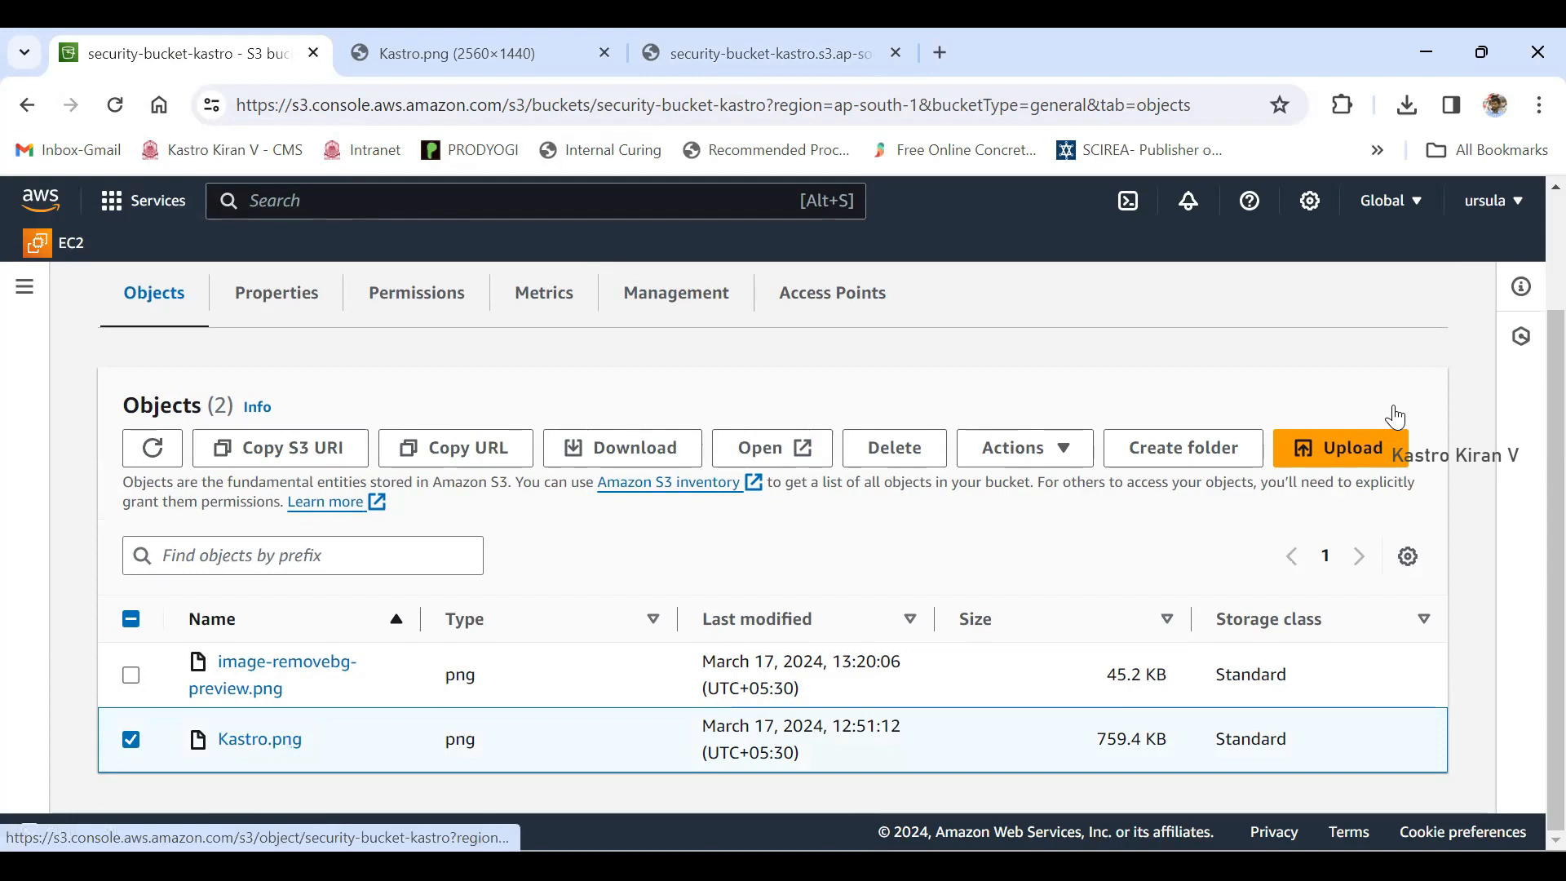
click(1026, 448)
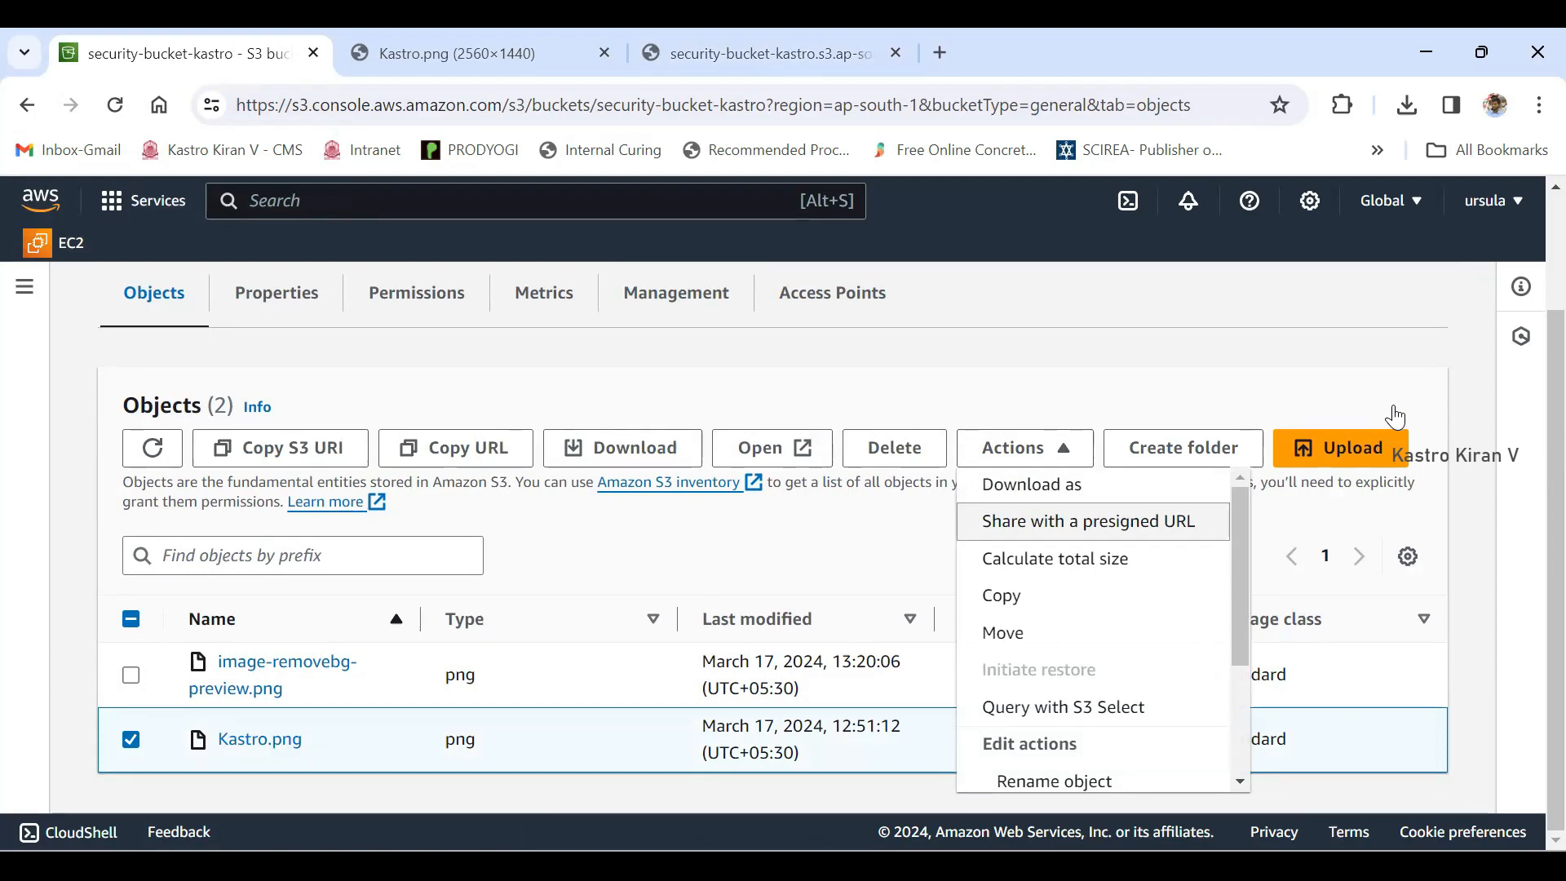
key(Return)
scroll(1395, 417, down, 2)
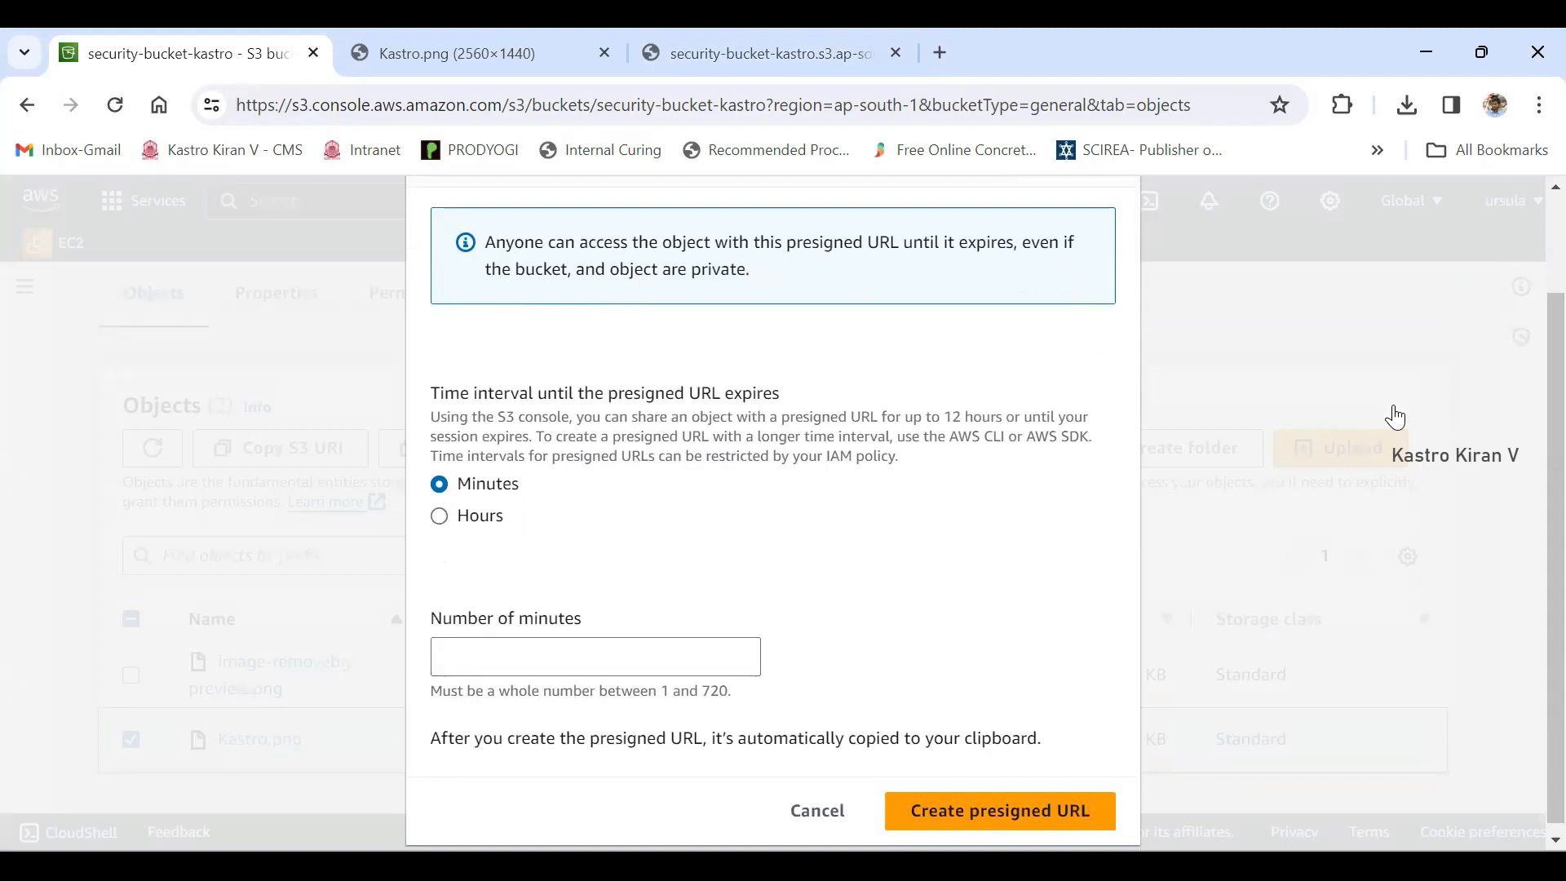
- Try an expiry interval of 5 hours for the presigned URL
key(Down)
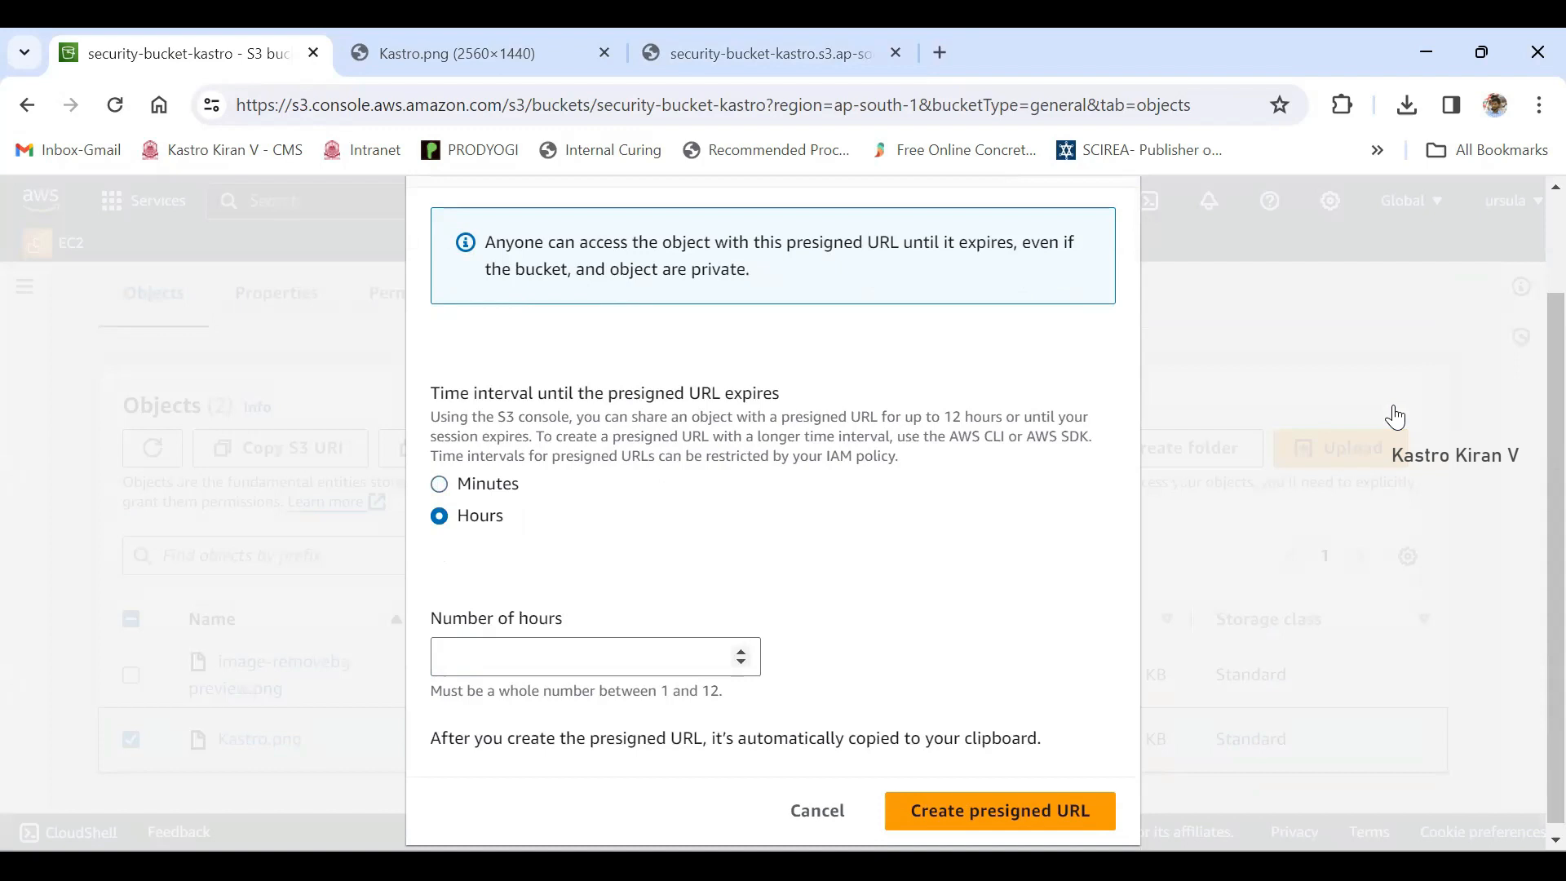
key(Tab)
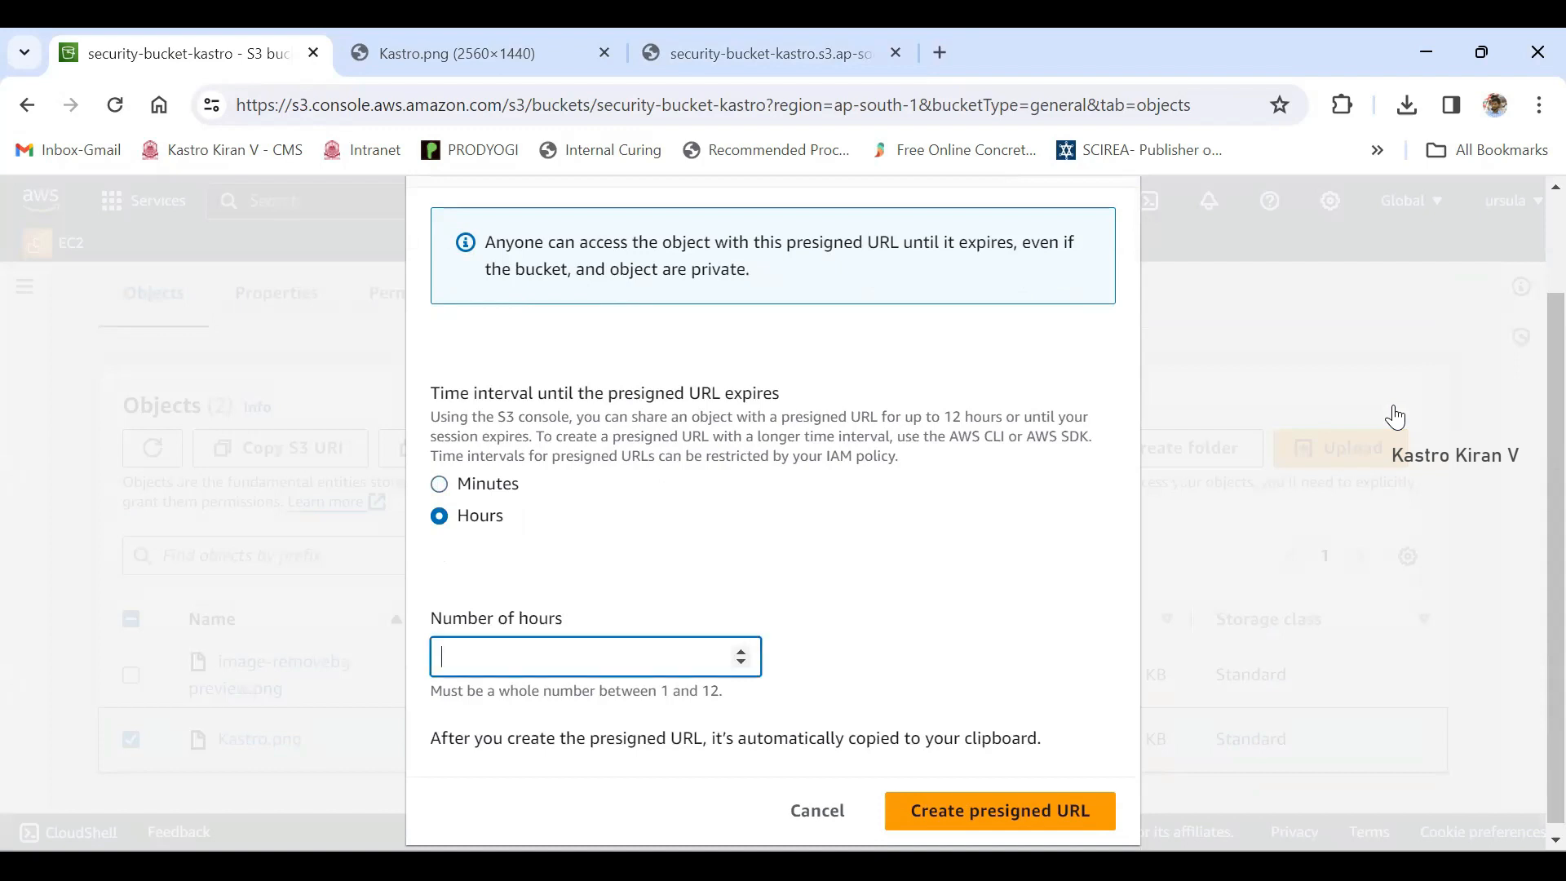
text(54)
key(BackSpace)
- Switch the presigned URL's expiry interval to minutes and set it to 1 minute
key(shift+Tab)
key(Up)
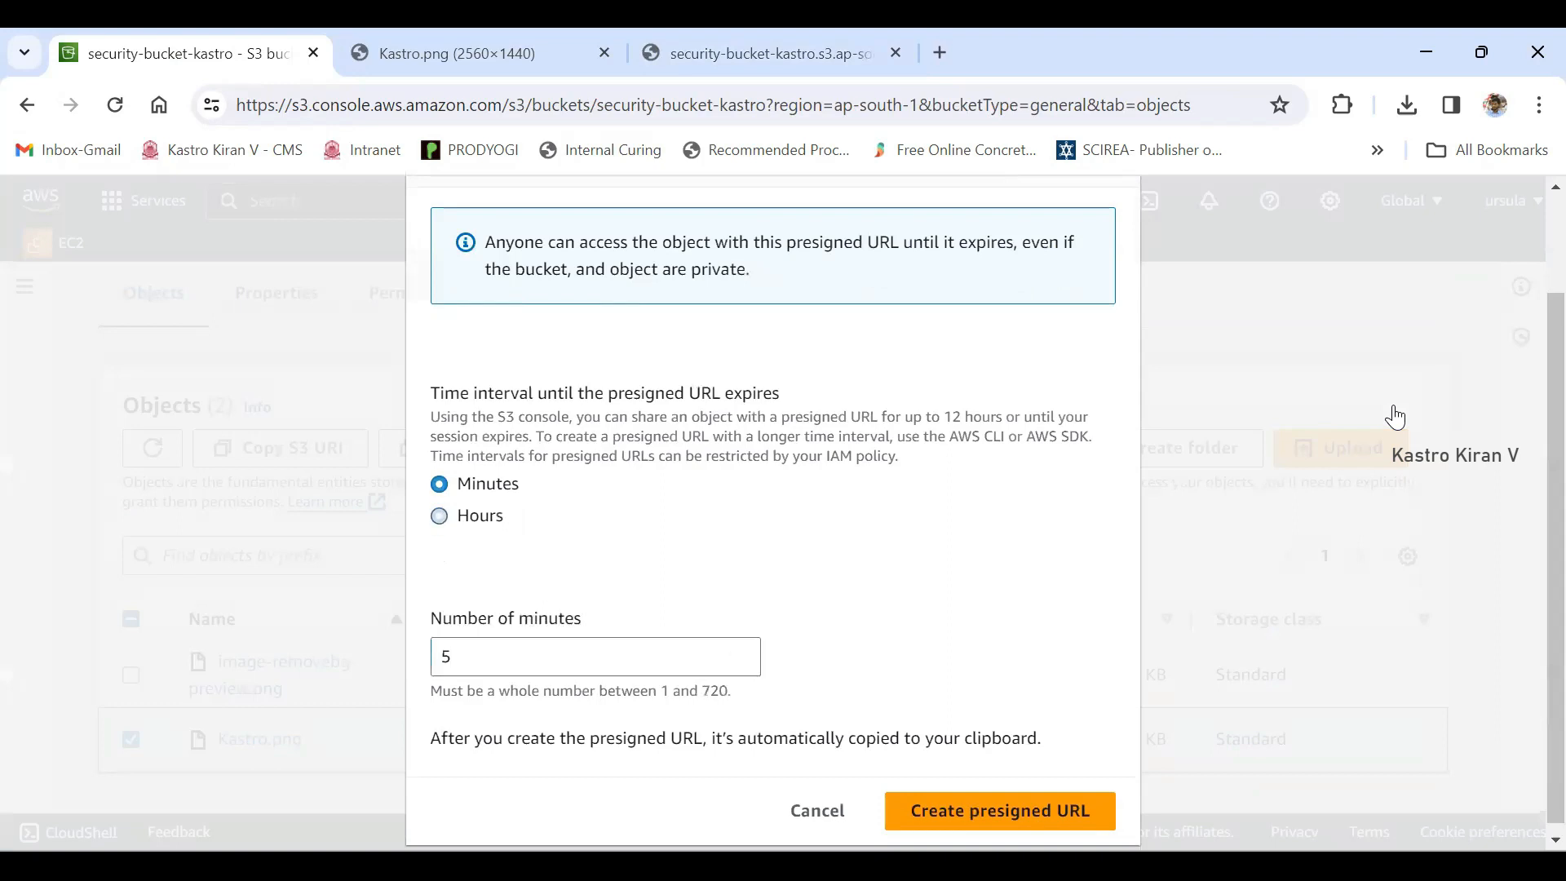
key(Tab)
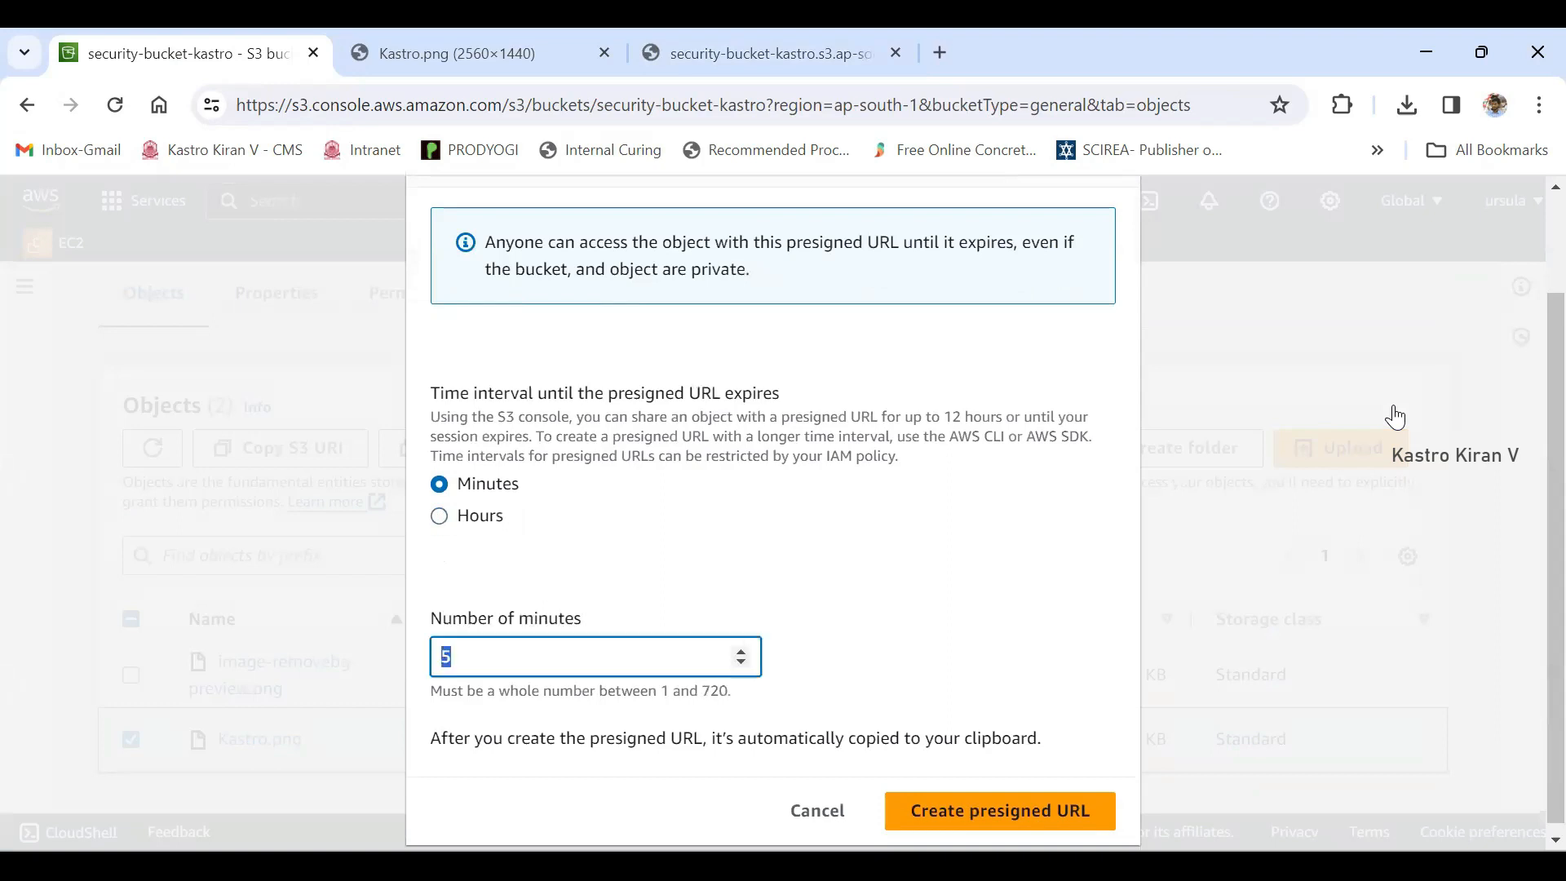
text(1)
- Compare the allowed expiry ranges for the presigned URL in minutes and in hours
drag(661, 691, 729, 691)
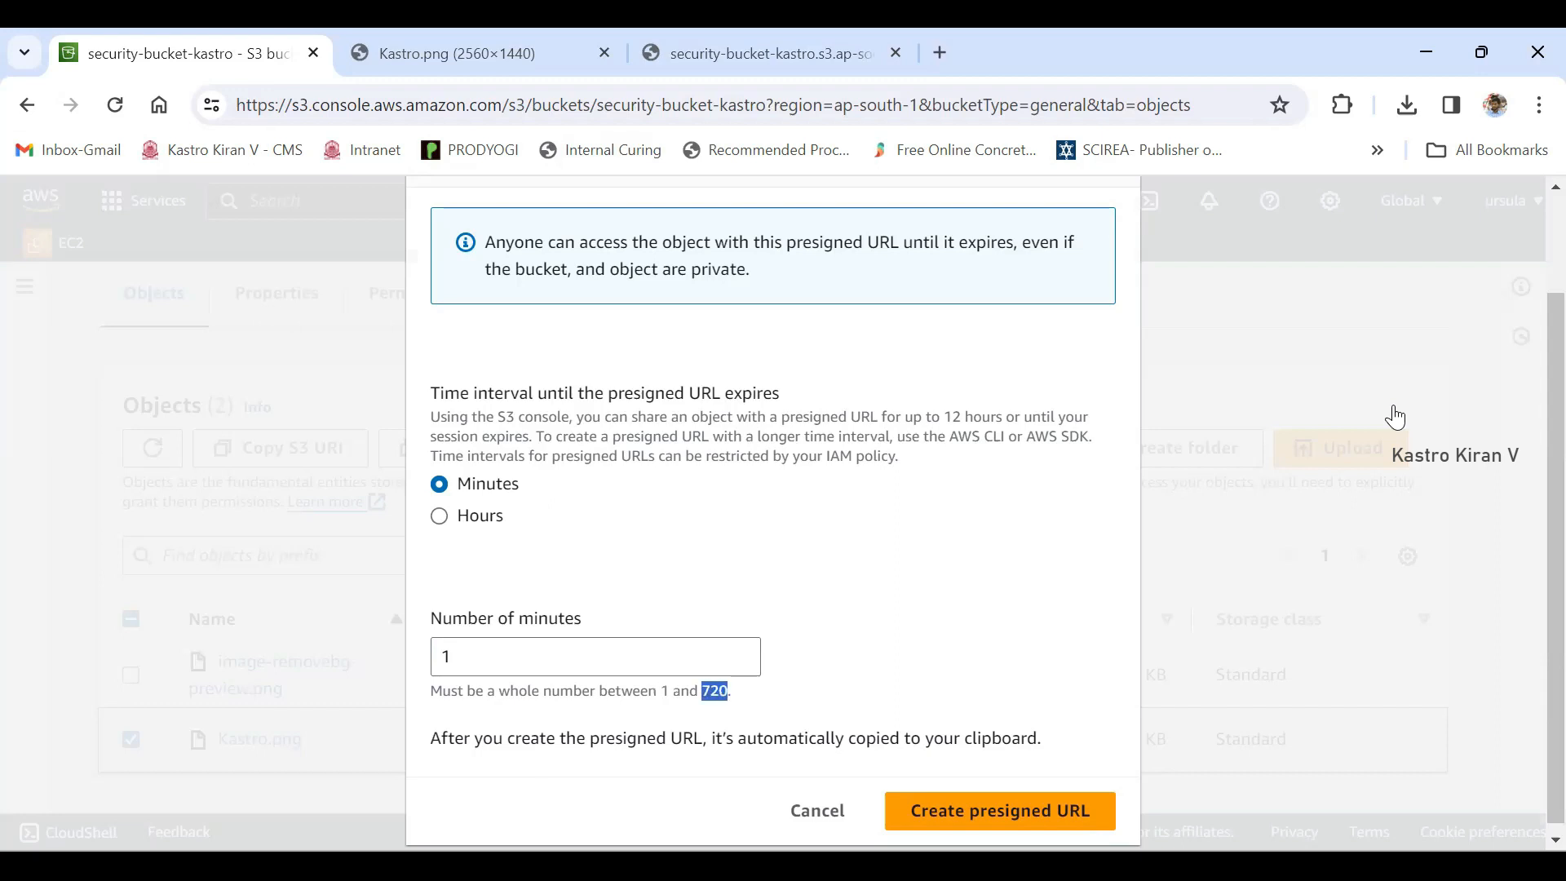
click(440, 515)
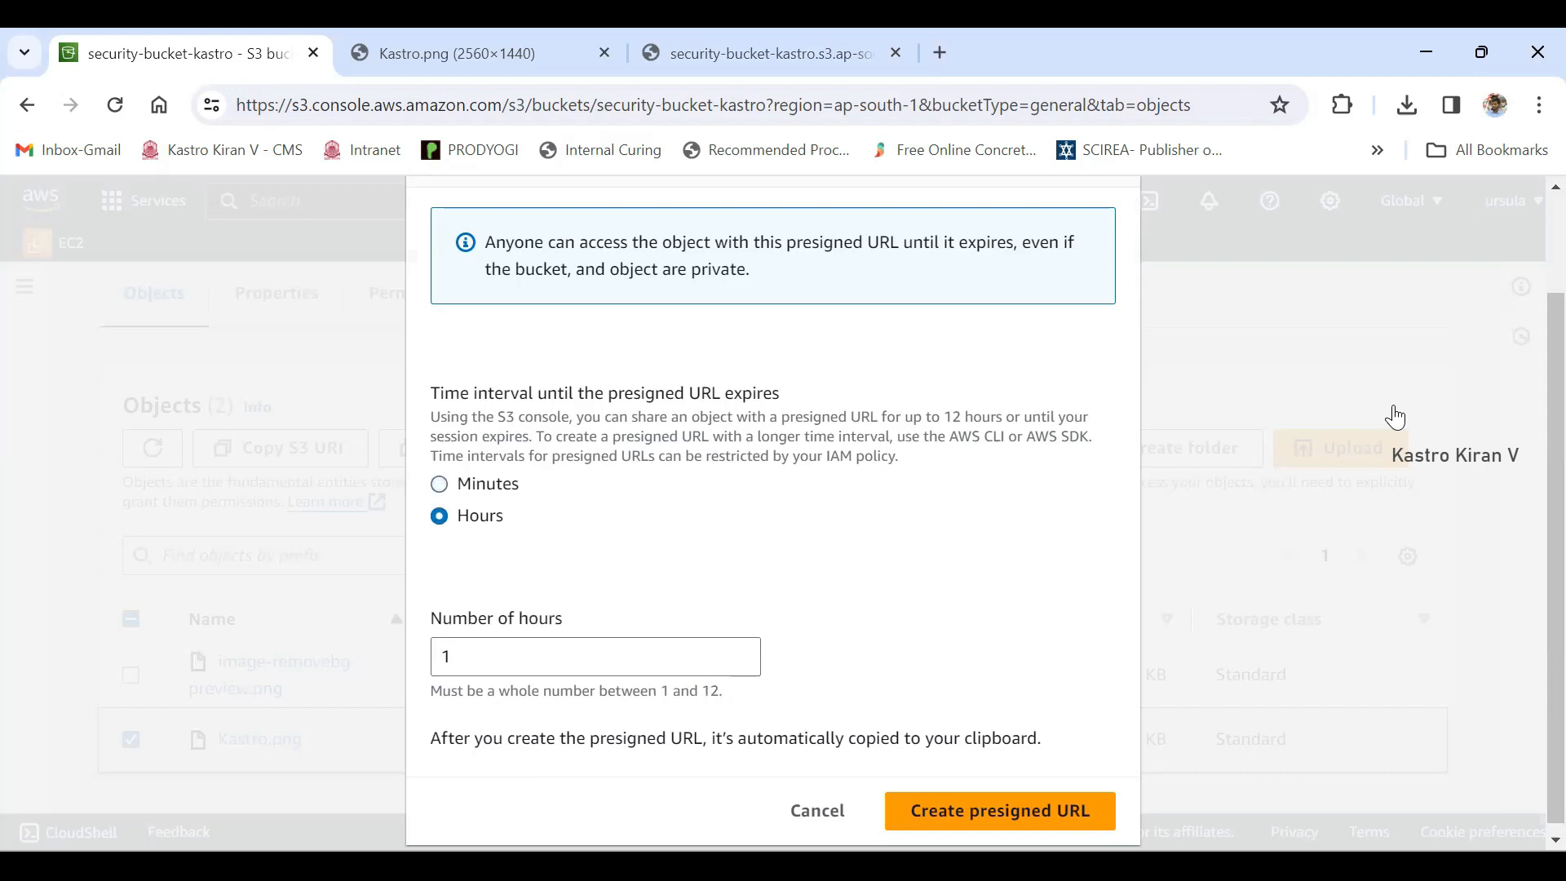
drag(658, 691, 719, 691)
- Create the presigned URL for Kastro.png with an expiry of 1 minute and copy it
click(438, 483)
click(489, 657)
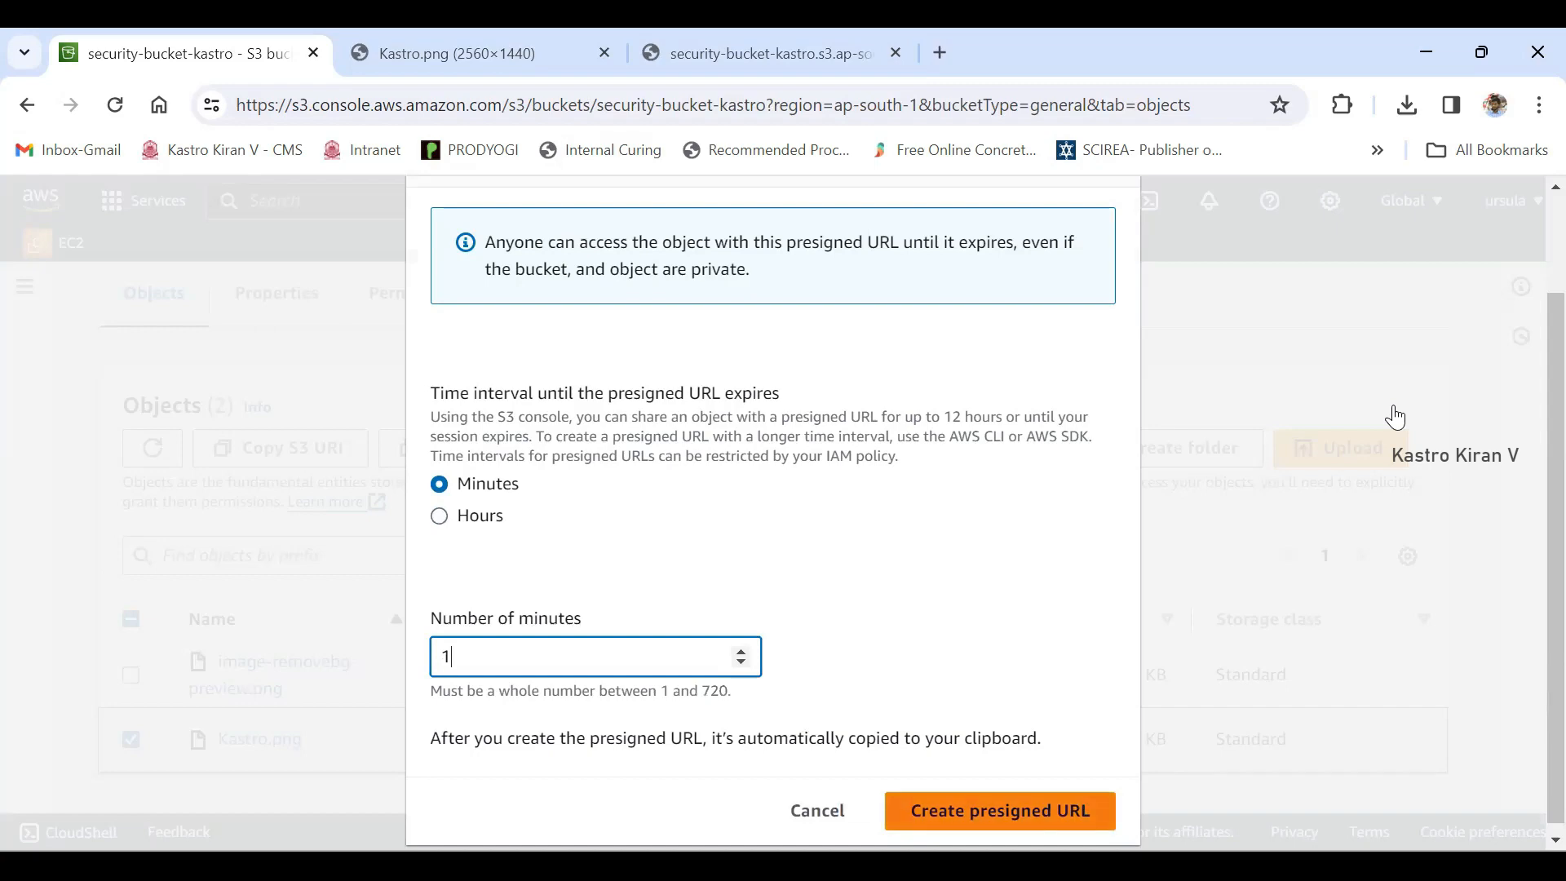
click(1000, 810)
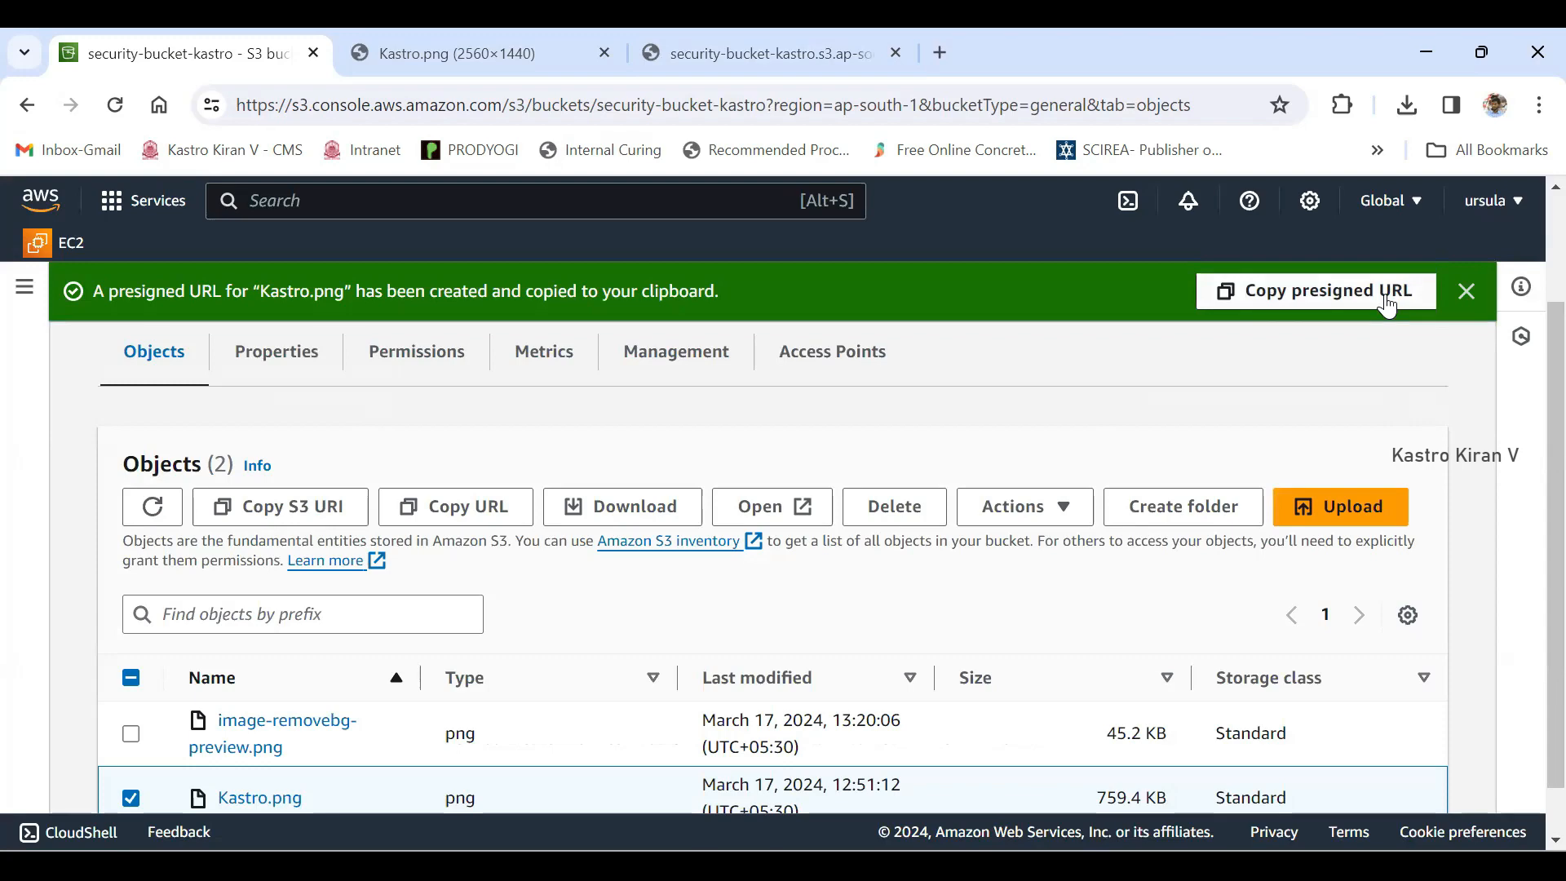
click(1387, 303)
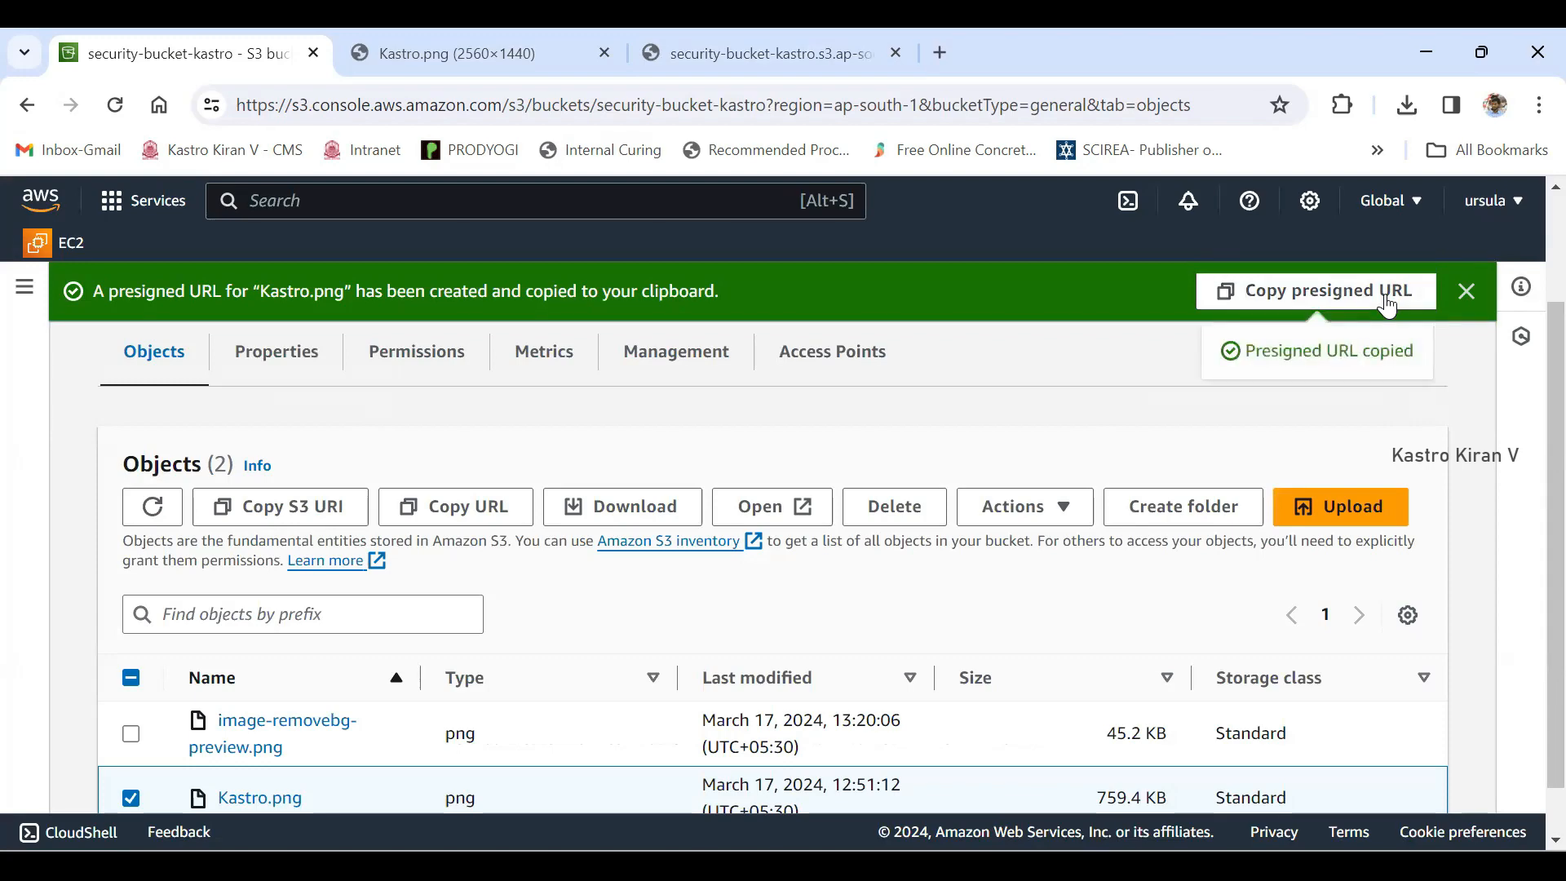
- Close the open pages of Kastro.png and image-removebg-preview.png, keeping only the S3 bucket page
key(ctrl+Tab)
key(ctrl+l)
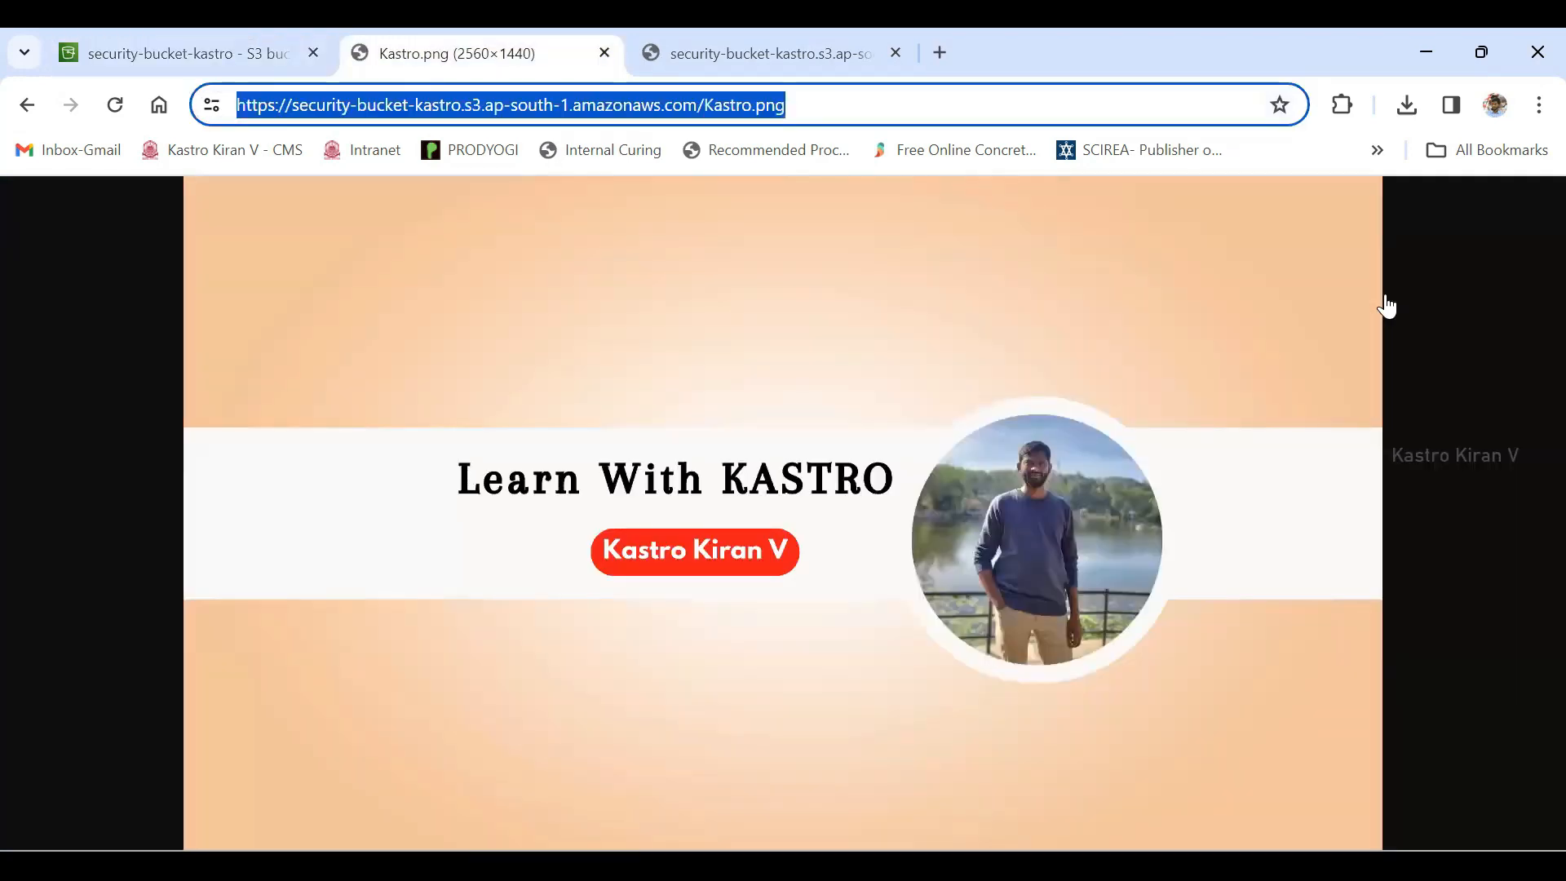
key(ctrl+w)
key(ctrl+w)
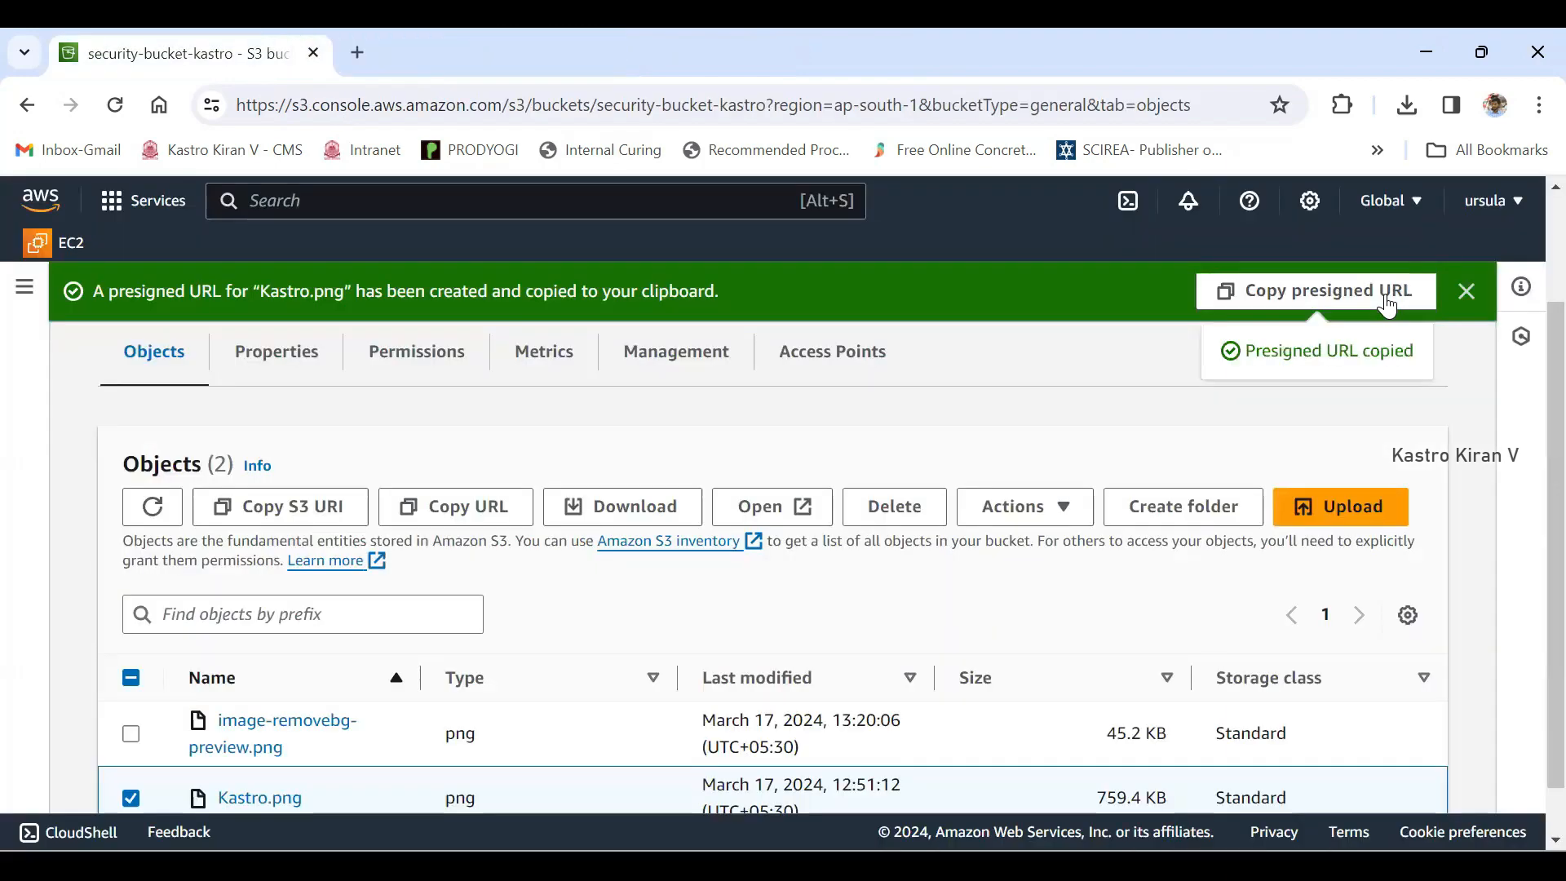
- Load the copied presigned URL of Kastro.png in a new browser tab
key(ctrl+t)
key(ctrl+v)
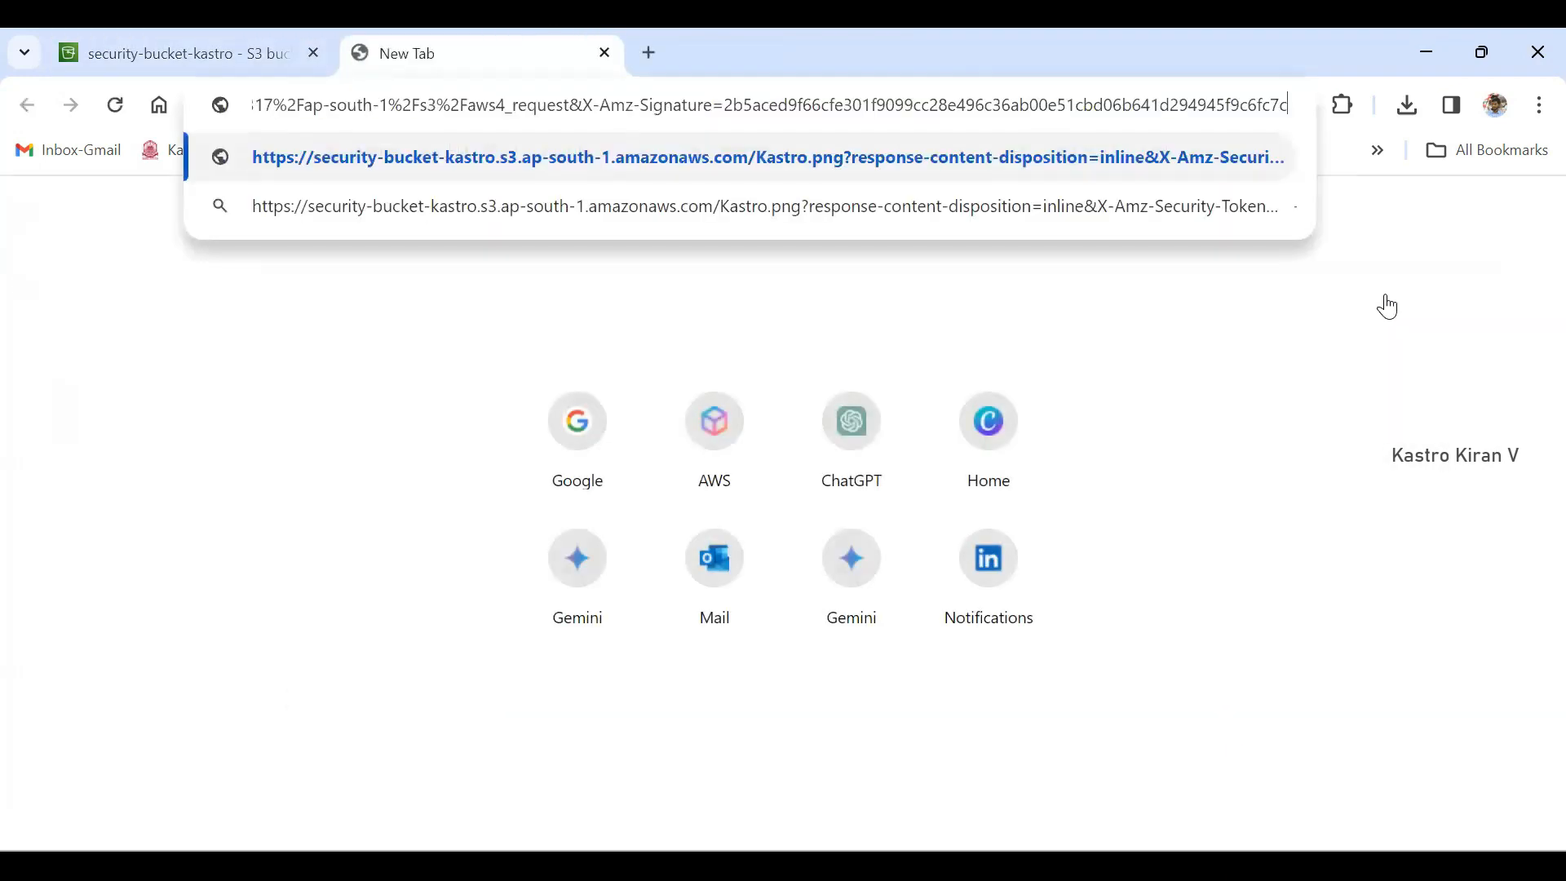
key(Return)
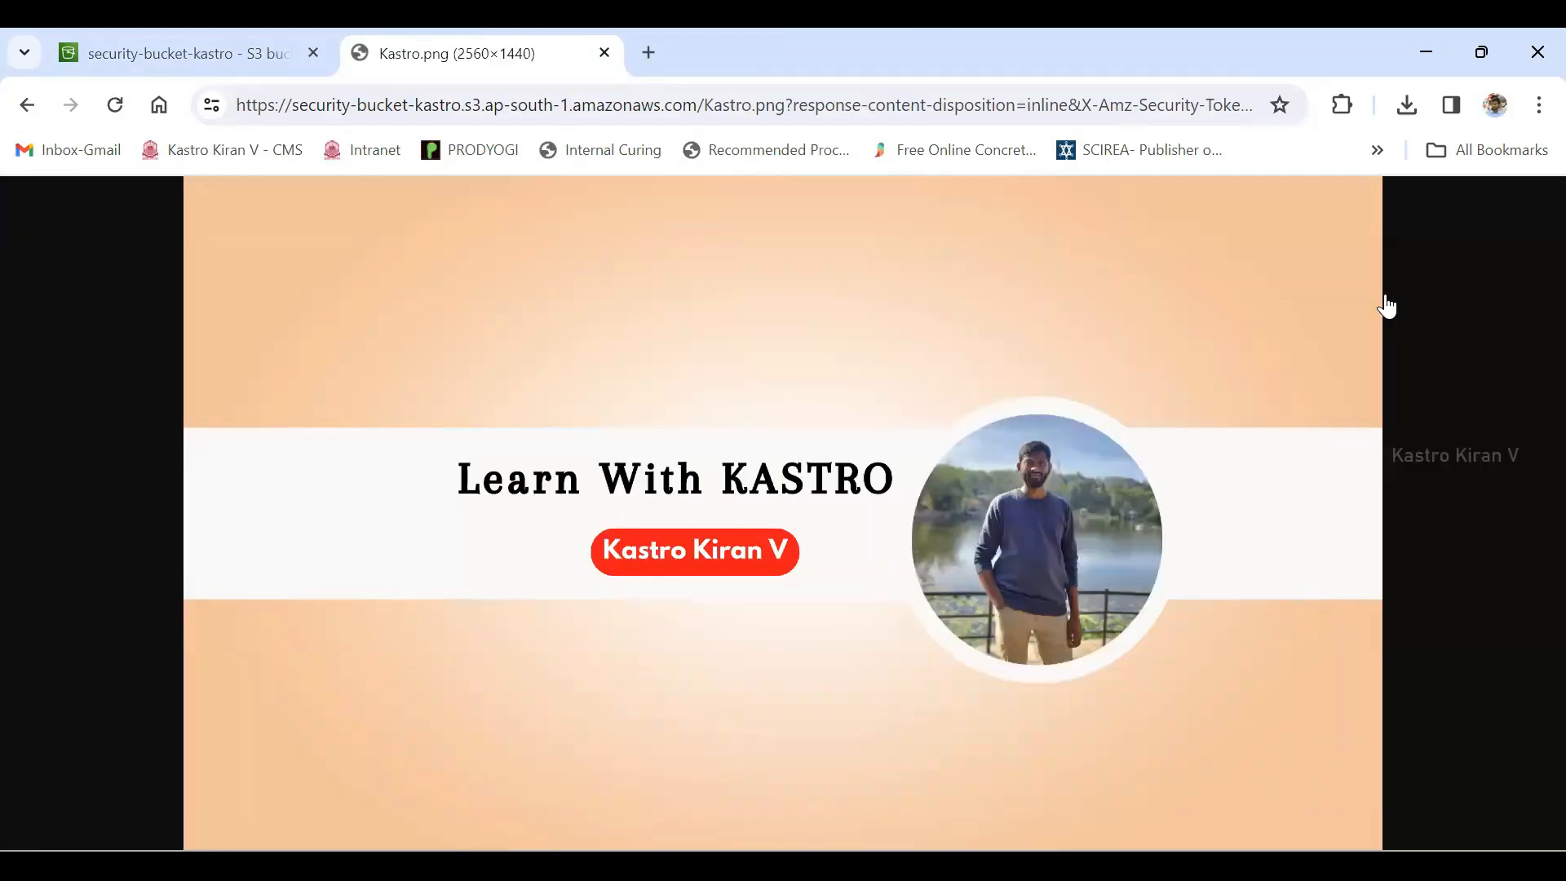
- Reload the presigned Kastro.png page repeatedly to test its access past the 1-minute limit, and return to the bucket's object list
key(ctrl+r)
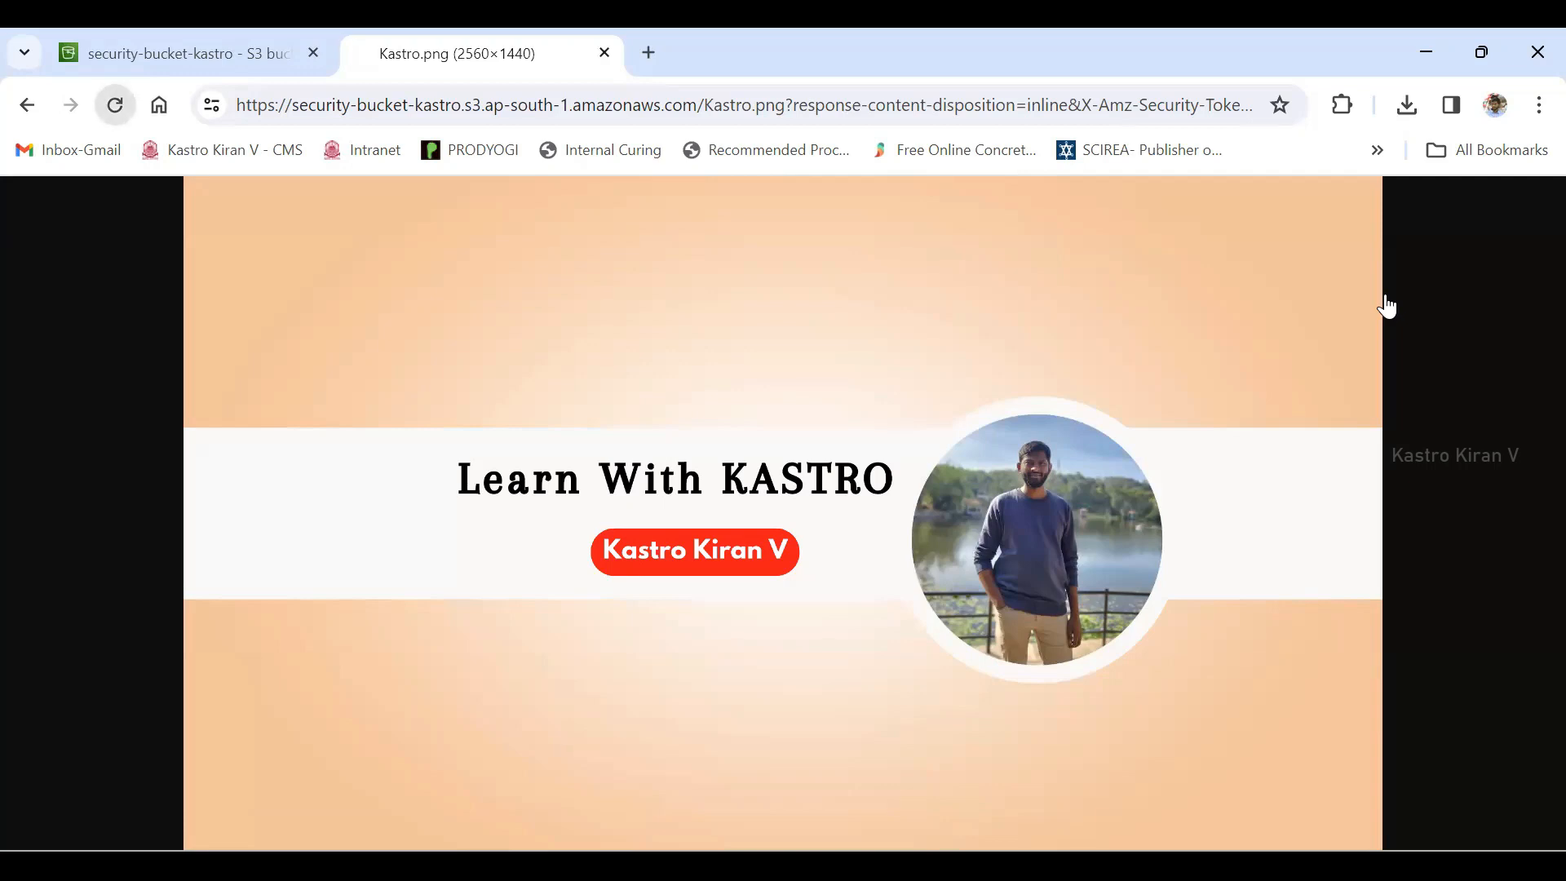
key(ctrl+r)
key(ctrl+r)
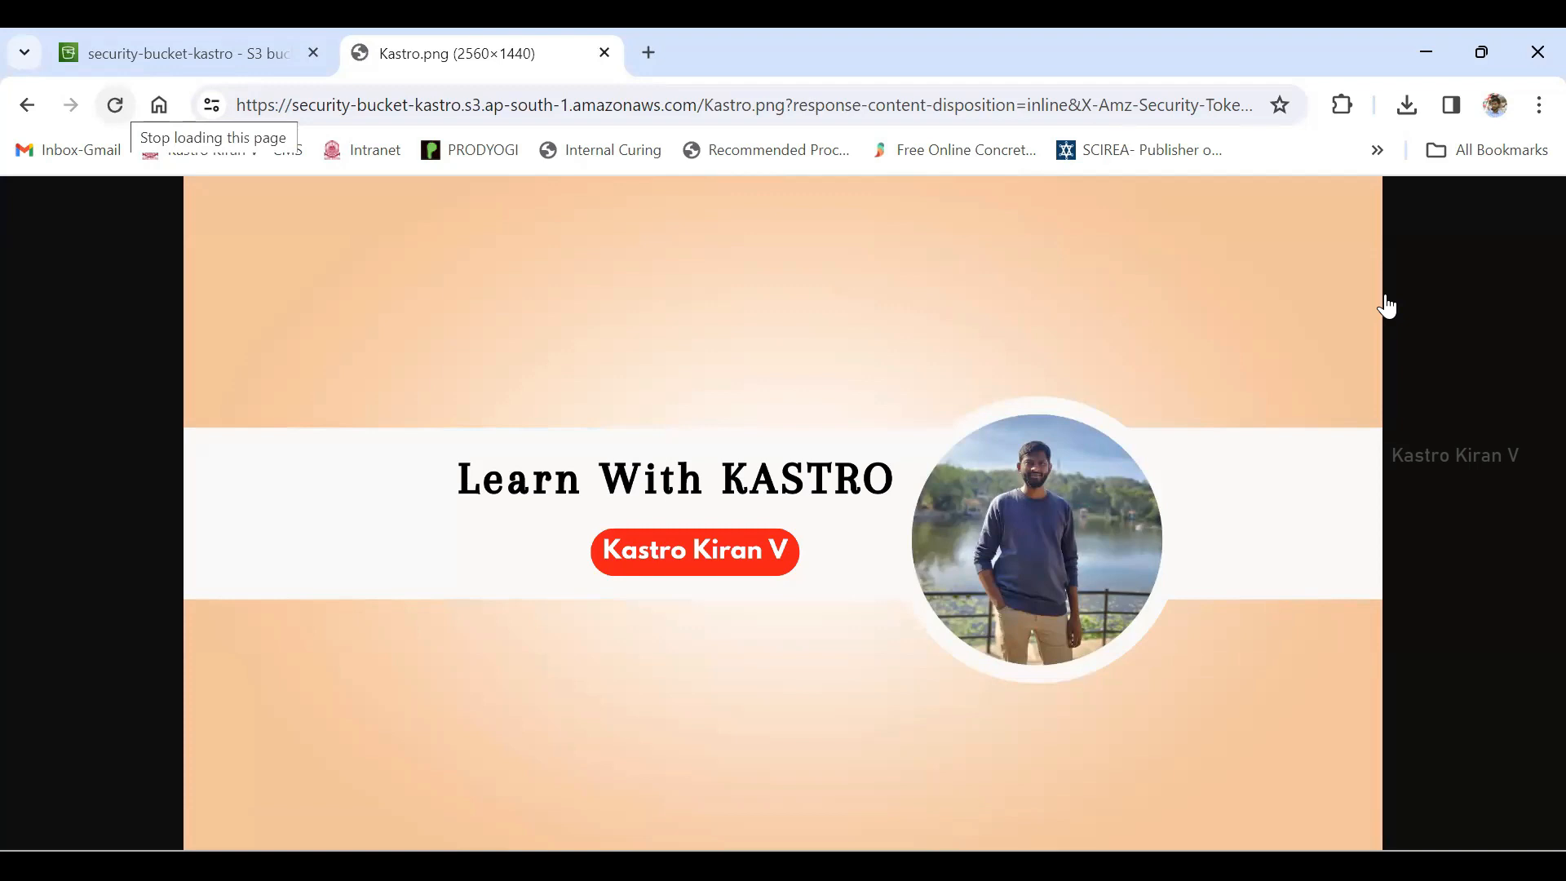
key(ctrl+r)
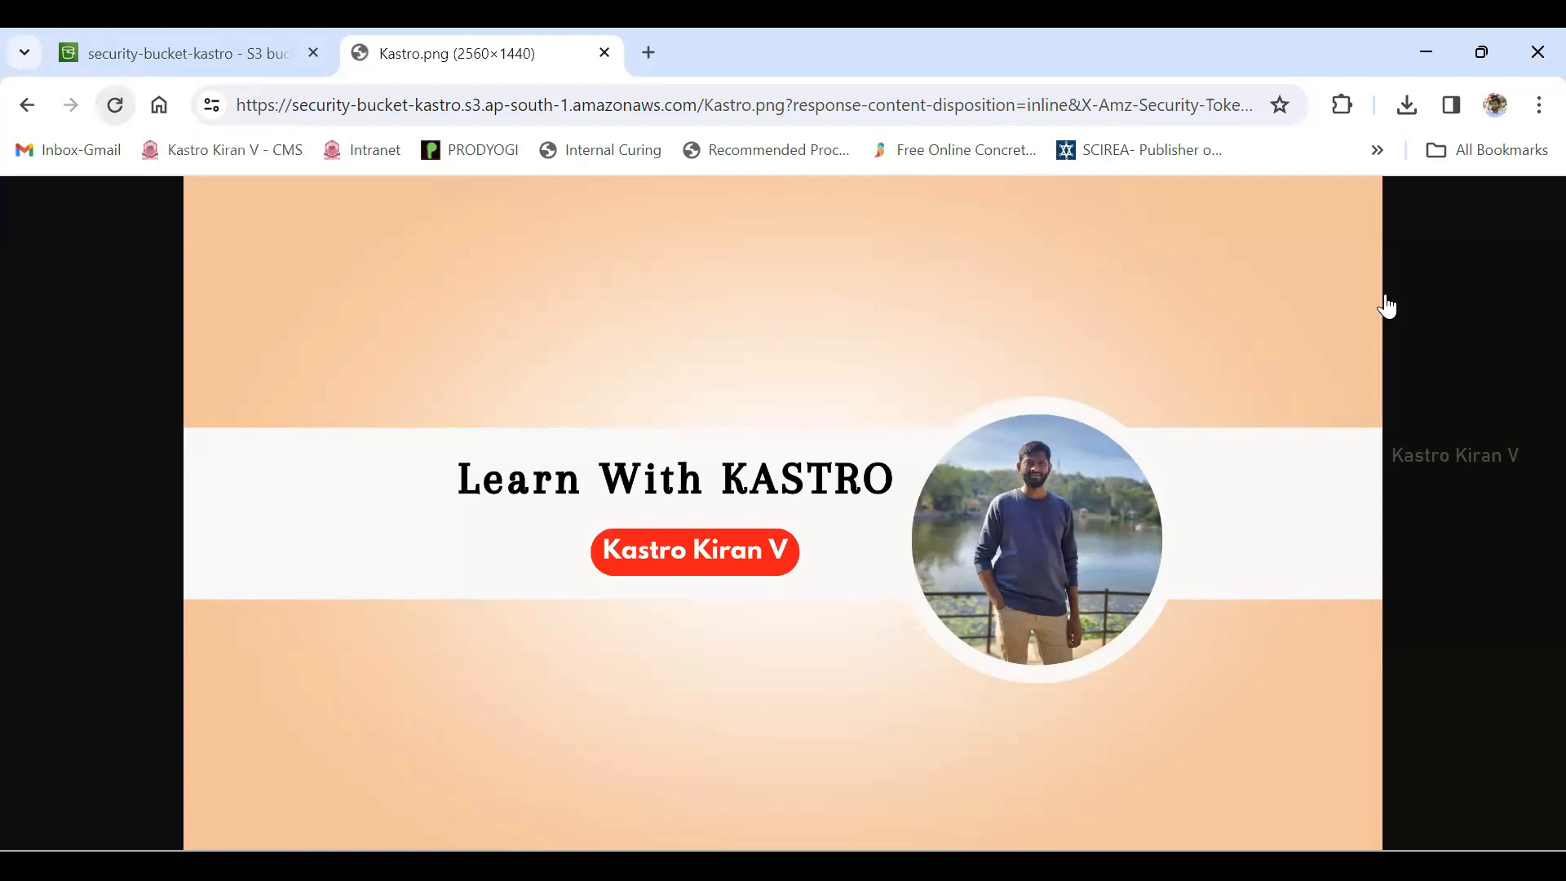
key(ctrl+r)
key(ctrl+r)
key(ctrl+r)
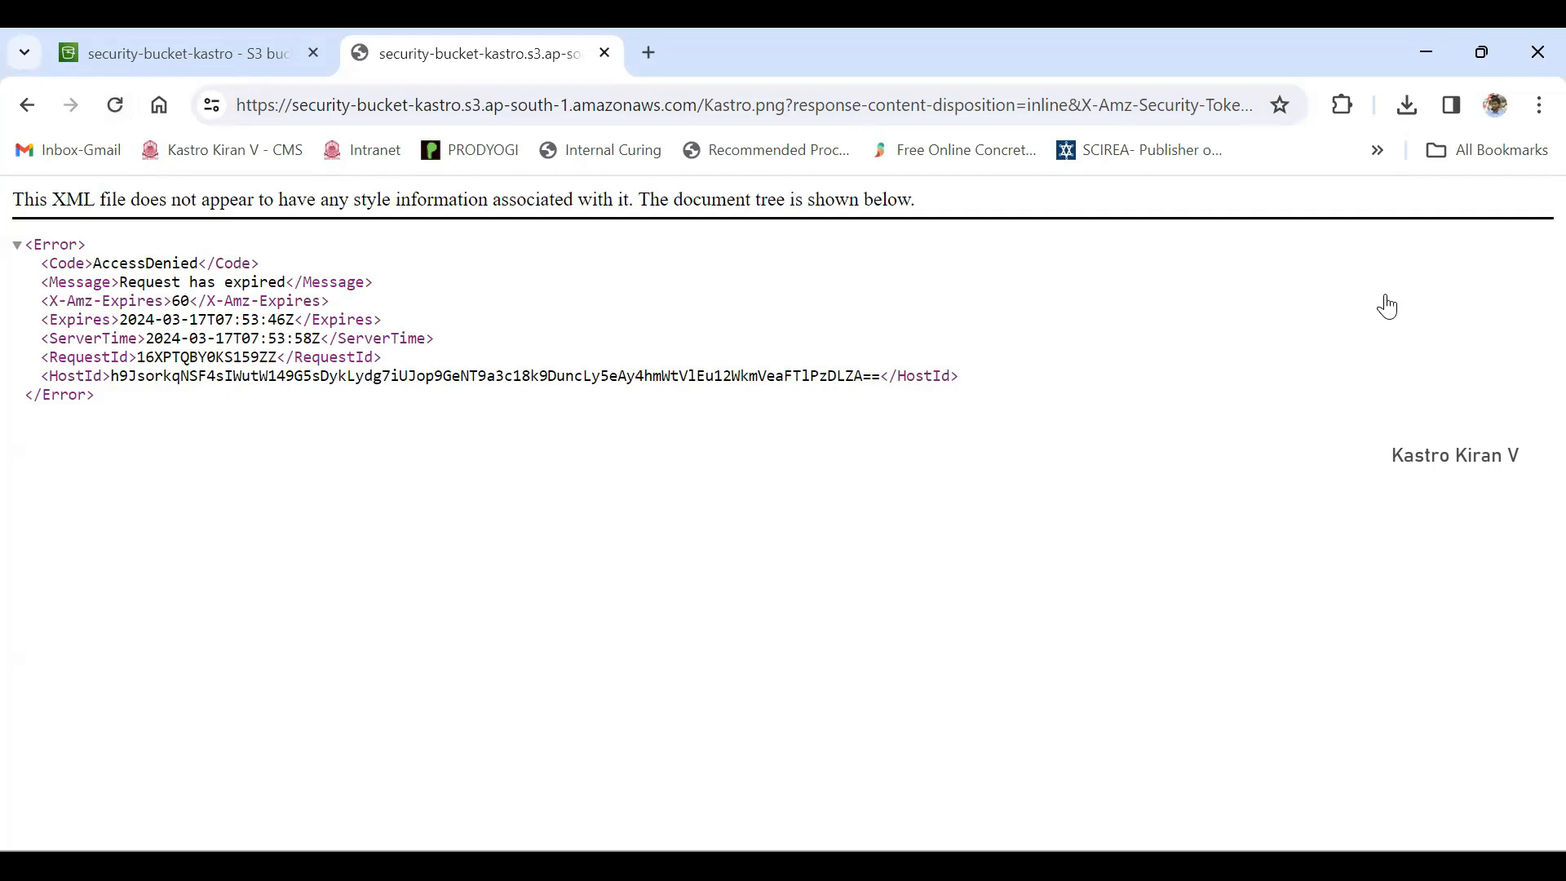
key(ctrl+r)
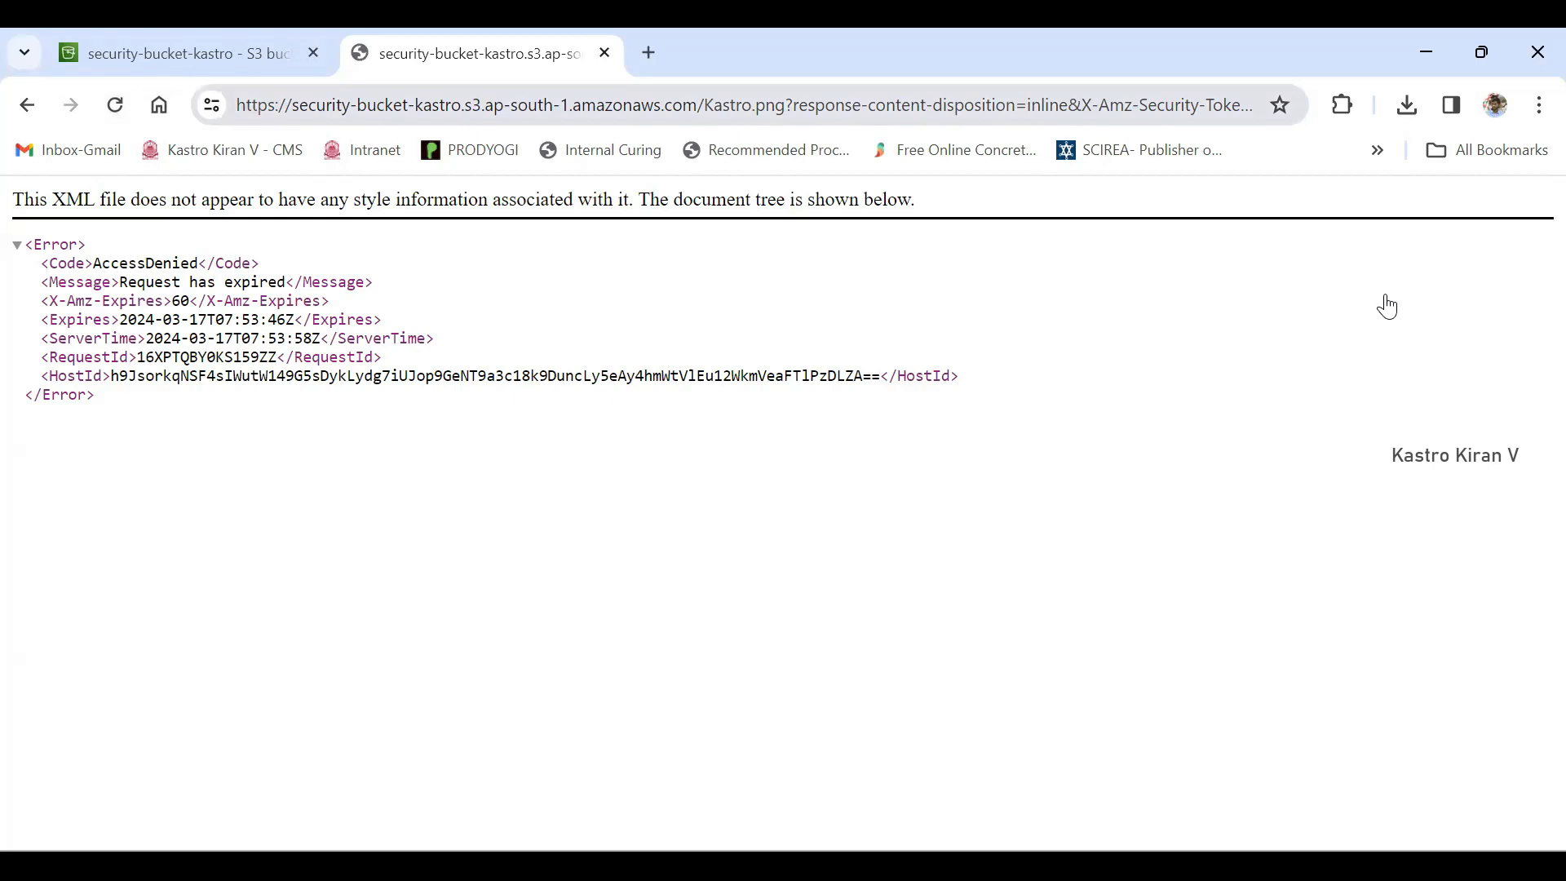
key(ctrl+Tab)
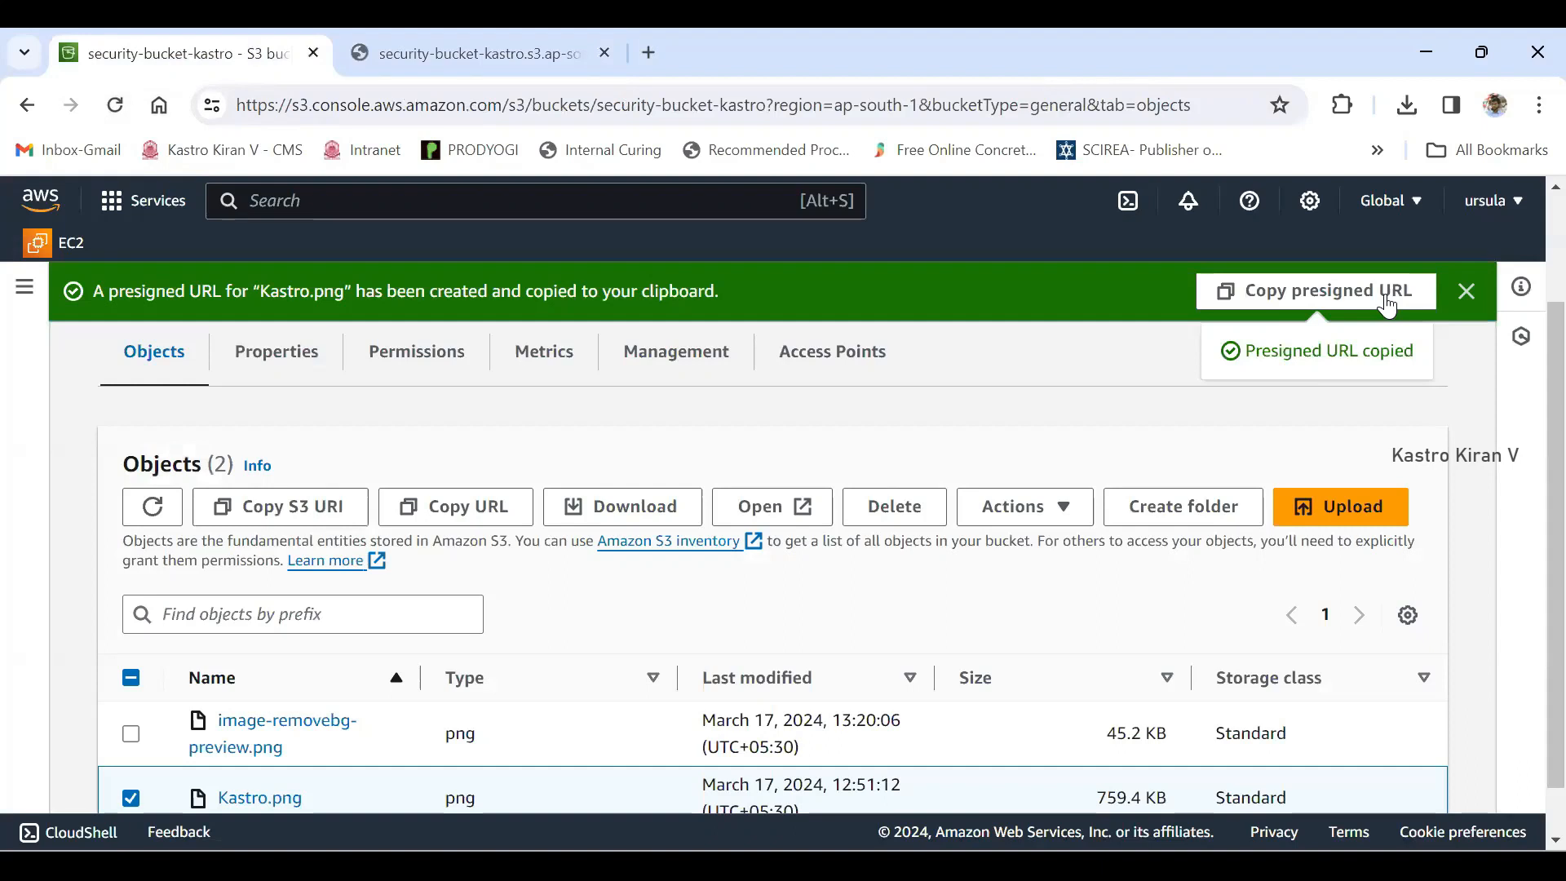